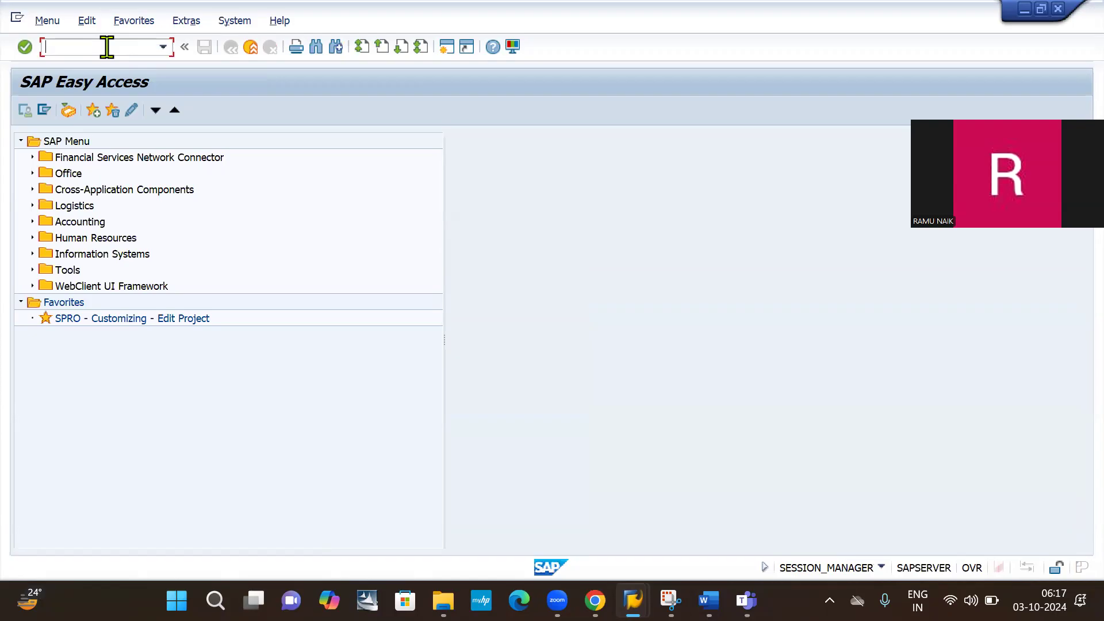
type("FKO2")
key("Return")
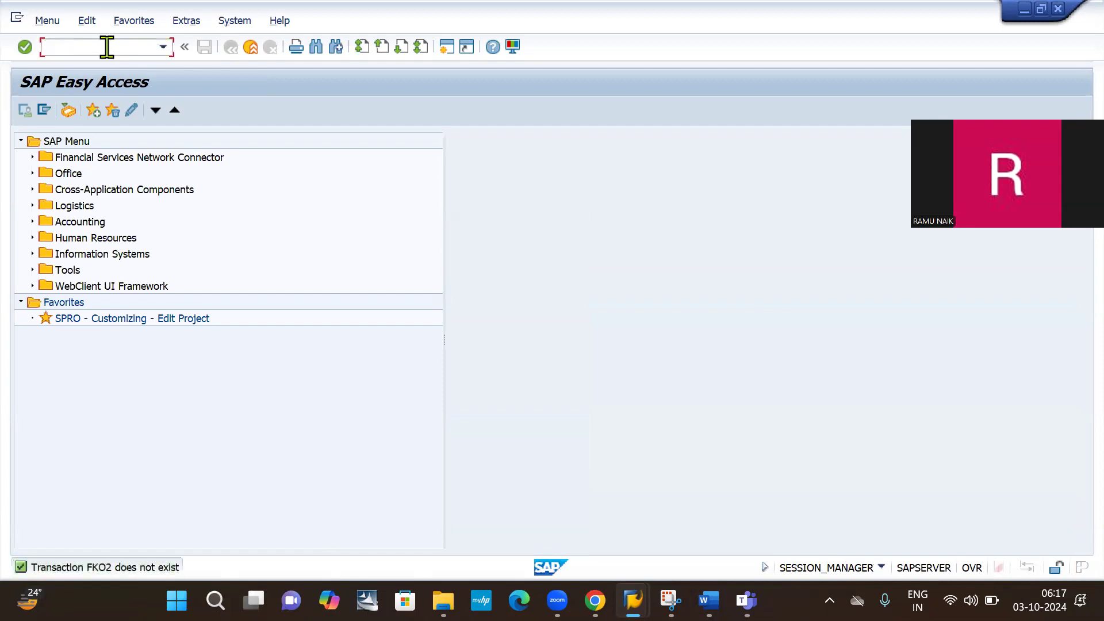
type("FK")
key("Return")
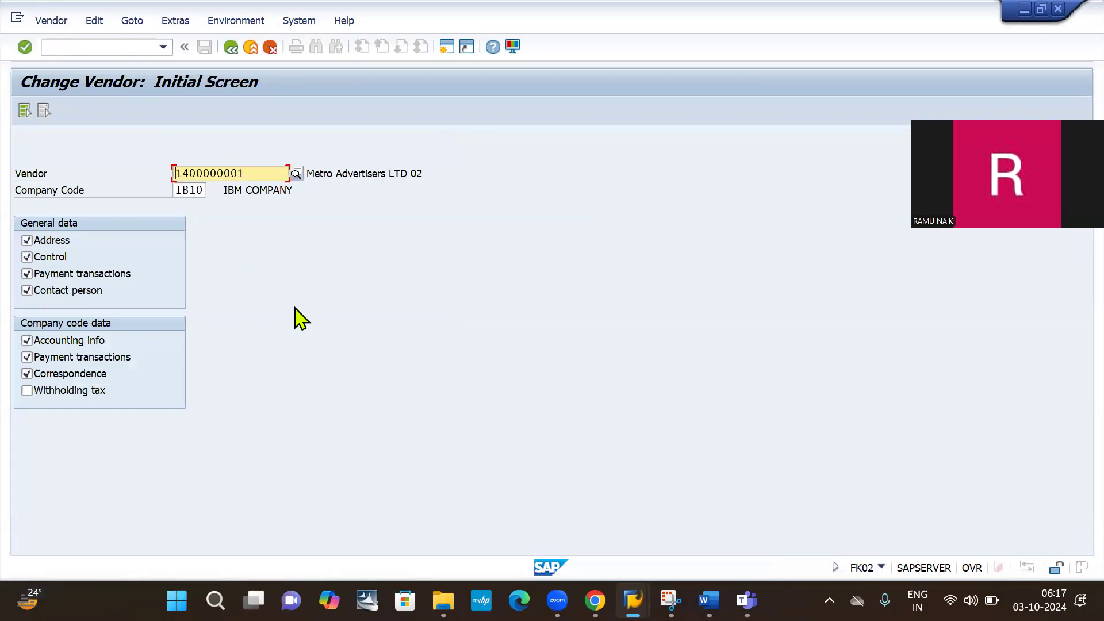
key("Return")
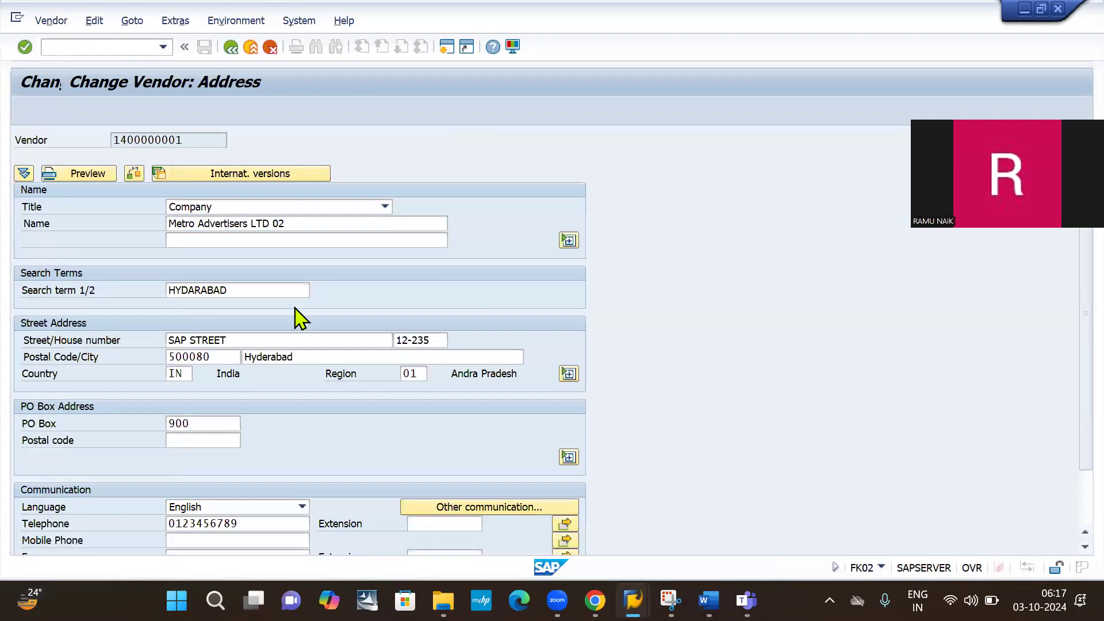
key("Return")
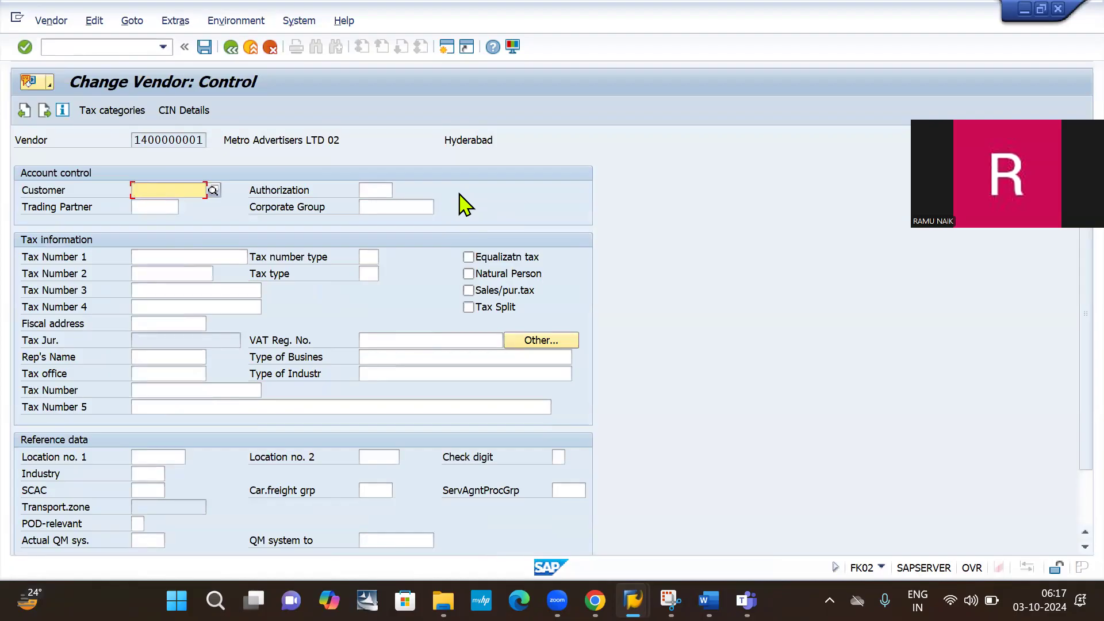
left_click(103, 52)
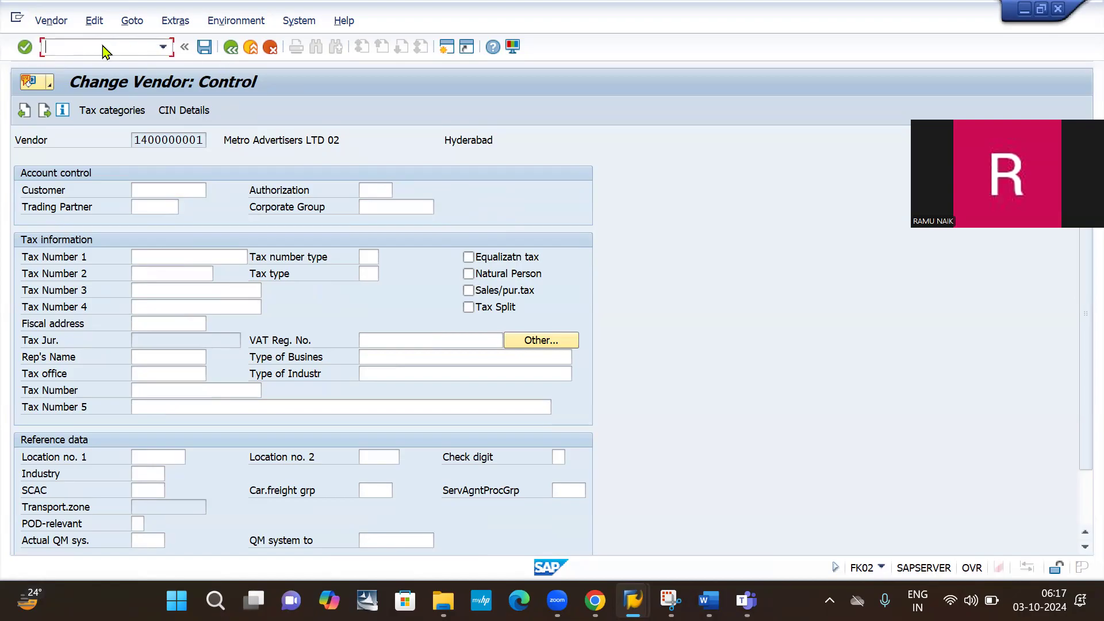
type("/n")
key("Return")
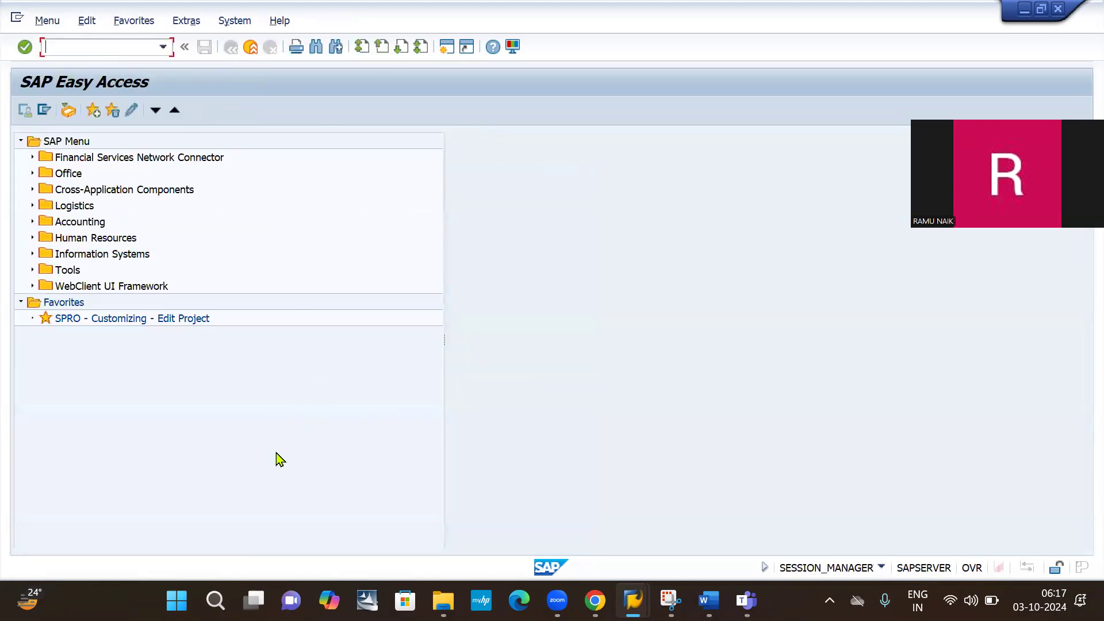
Switch to the House Bank Account document in Word and review the bank selection screenshots and the FK02 vendor assignment heading
key("alt+Tab")
key("alt+Tab")
key("alt+Tab")
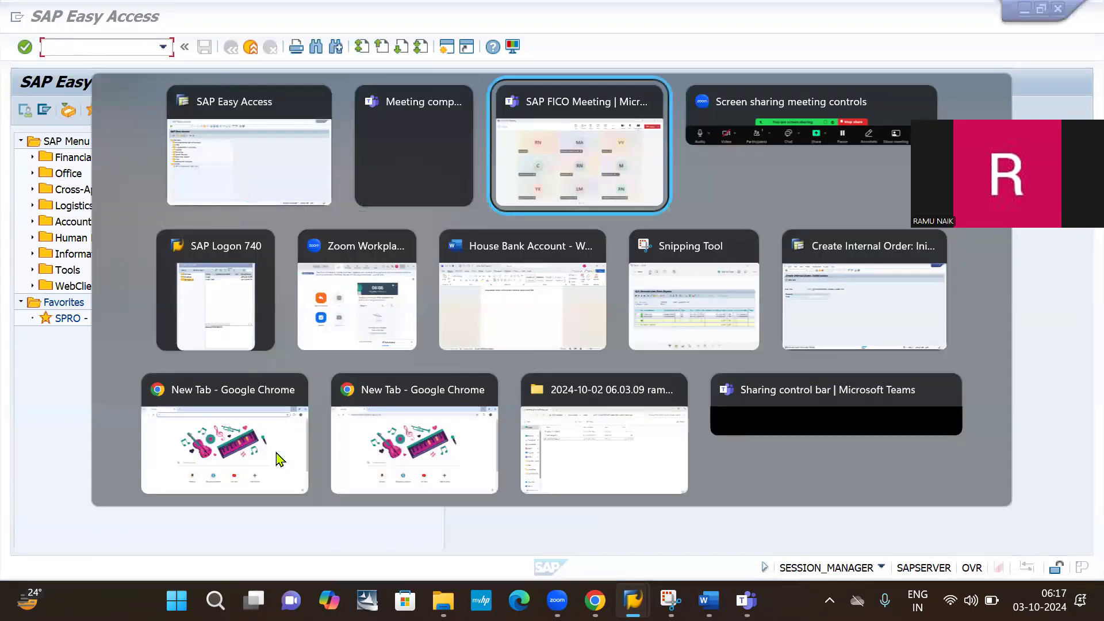
key("alt+Tab")
key("alt+Tab")
key("alt+Tab")
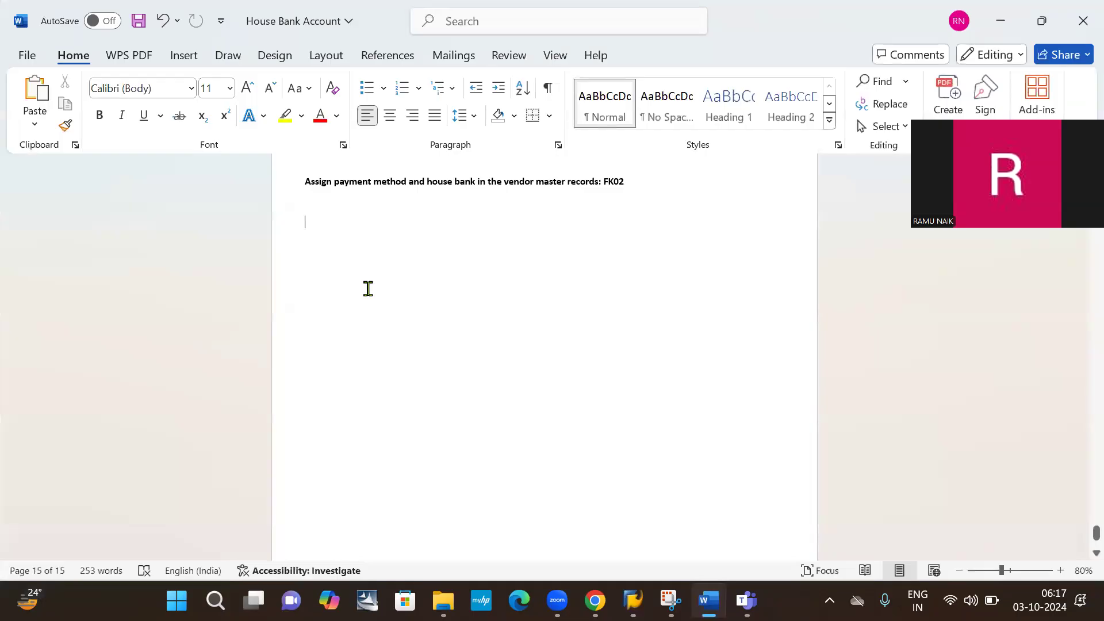
scroll(368, 288, "up", 2)
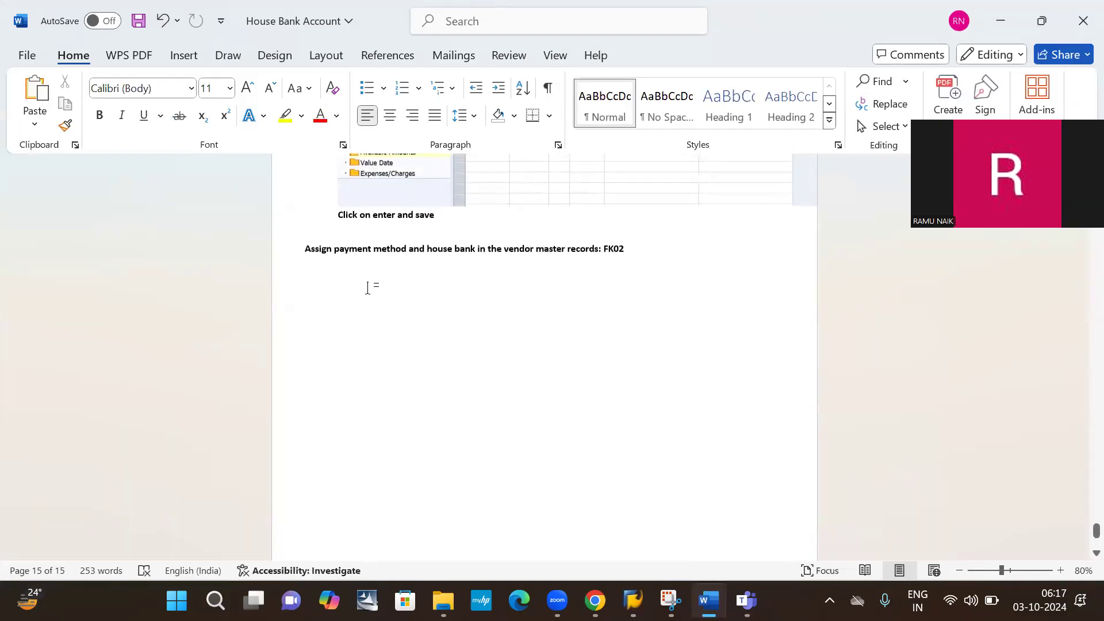
scroll(367, 289, "up", 15)
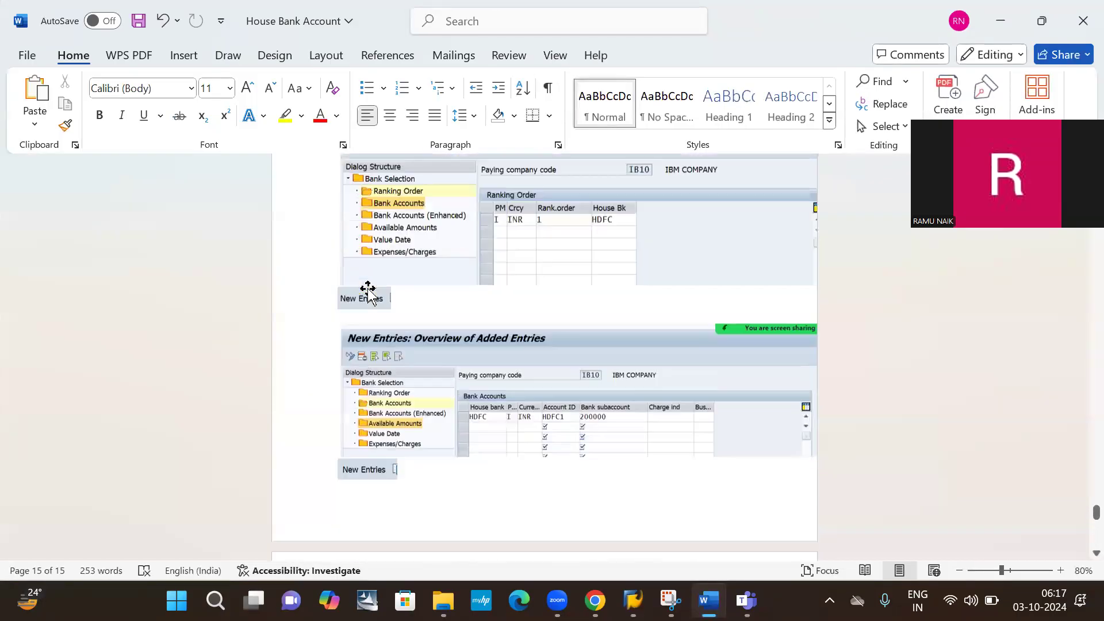
scroll(368, 289, "down", 10)
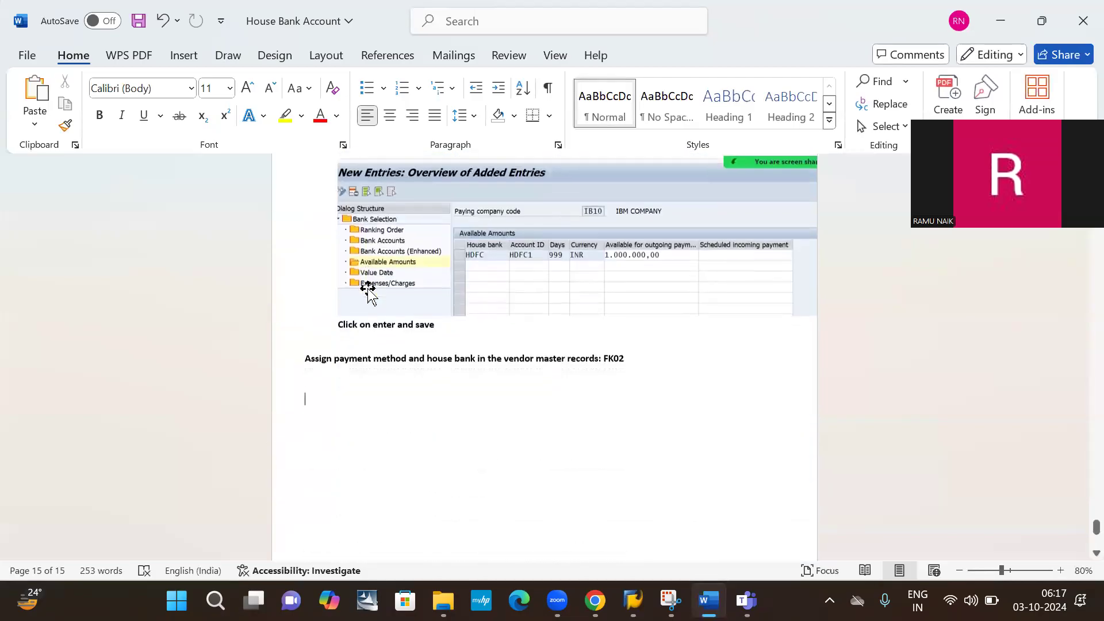
scroll(368, 289, "down", 2)
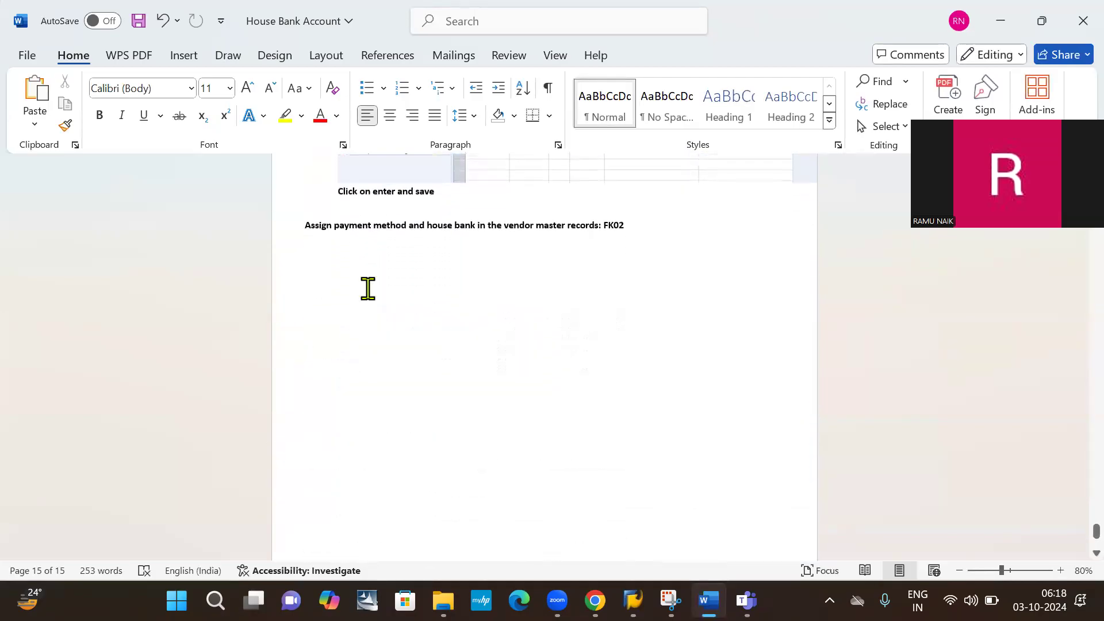
scroll(368, 289, "down", 1)
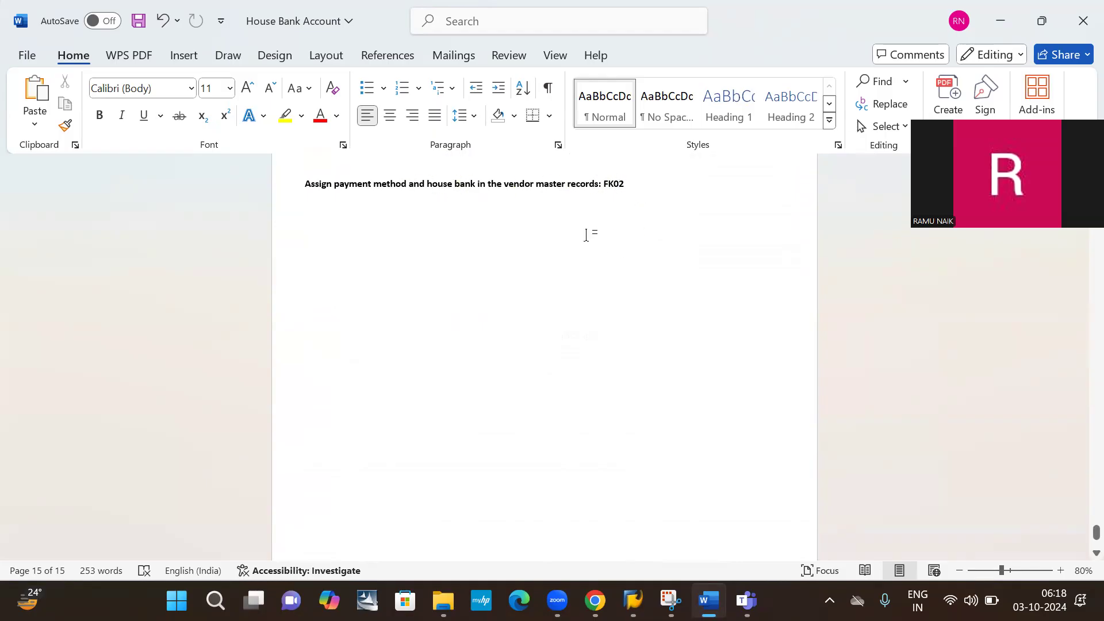
Switch back to SAP Easy Access and start transaction FK02 to change a vendor
key("alt+Tab")
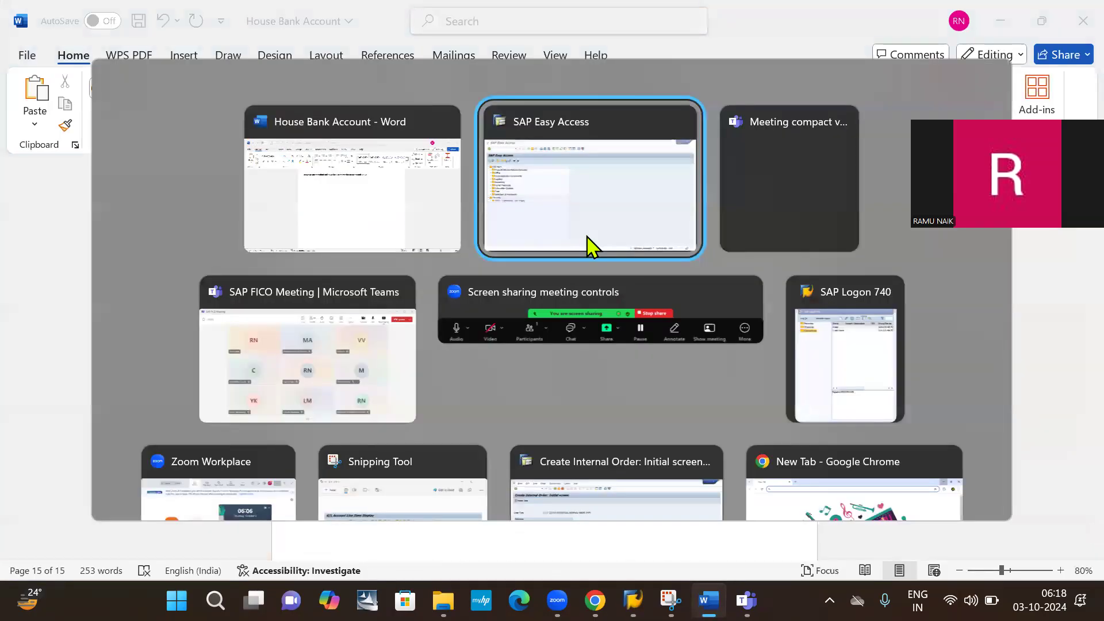
left_click(101, 49)
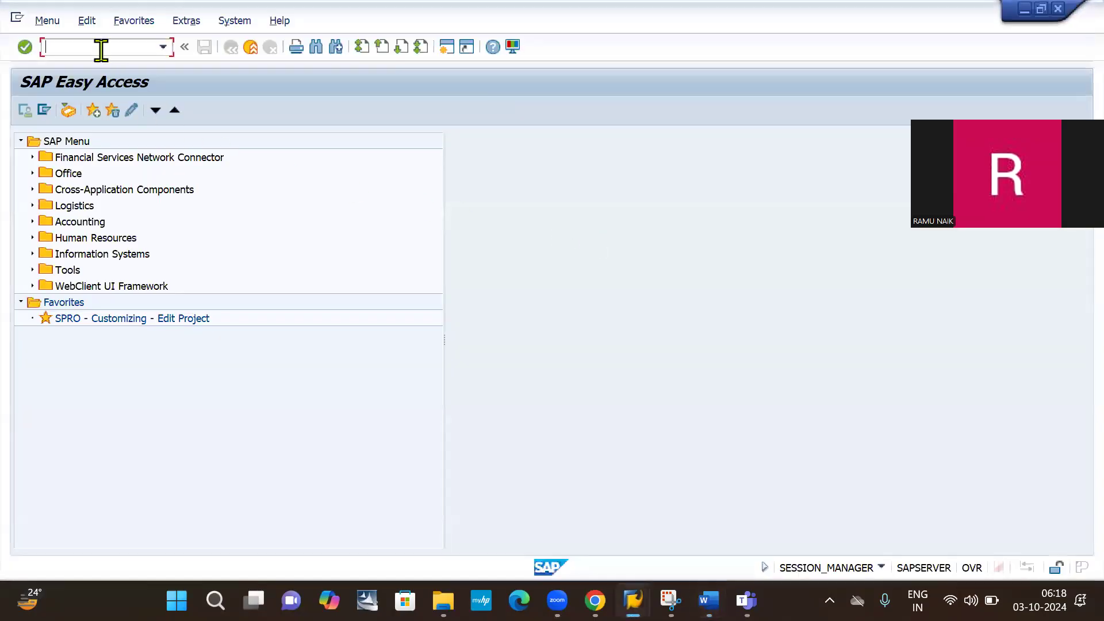
type("/NFK02")
key("Return")
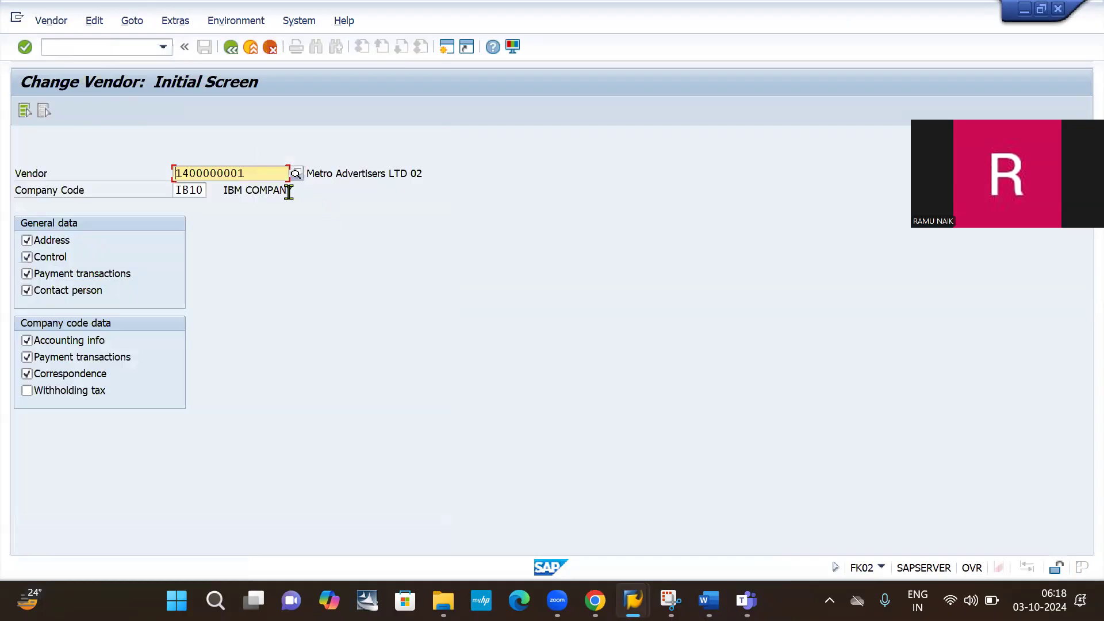
Deselect all general data and company code data views for Metro Advertisers LTD 02 except the company code Payment transactions
left_click(64, 392)
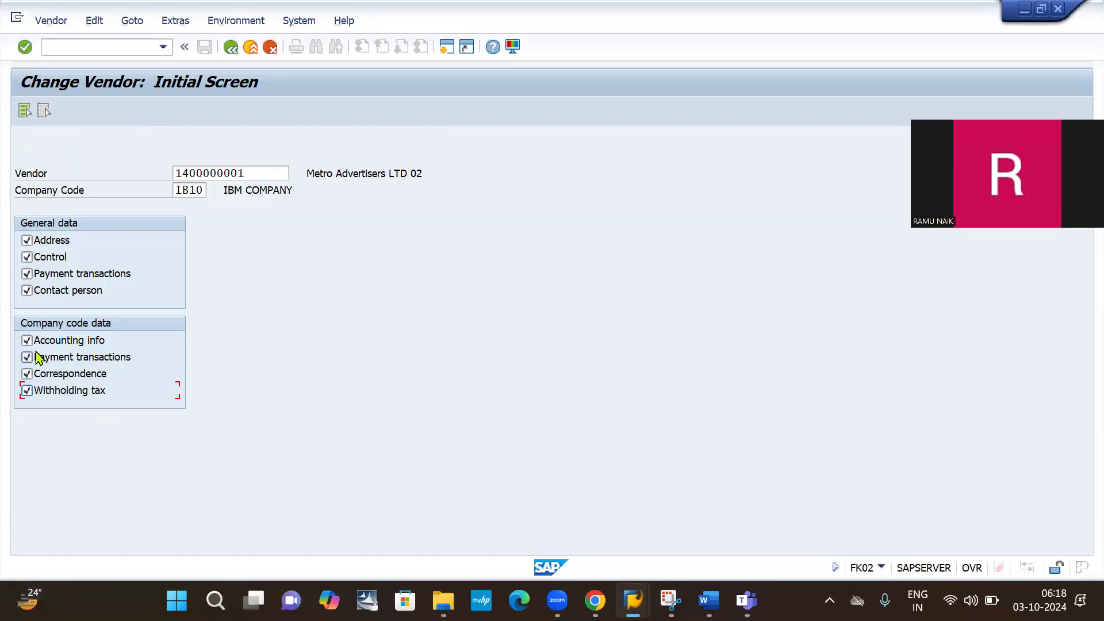
left_click(27, 373)
left_click(27, 391)
left_click(27, 341)
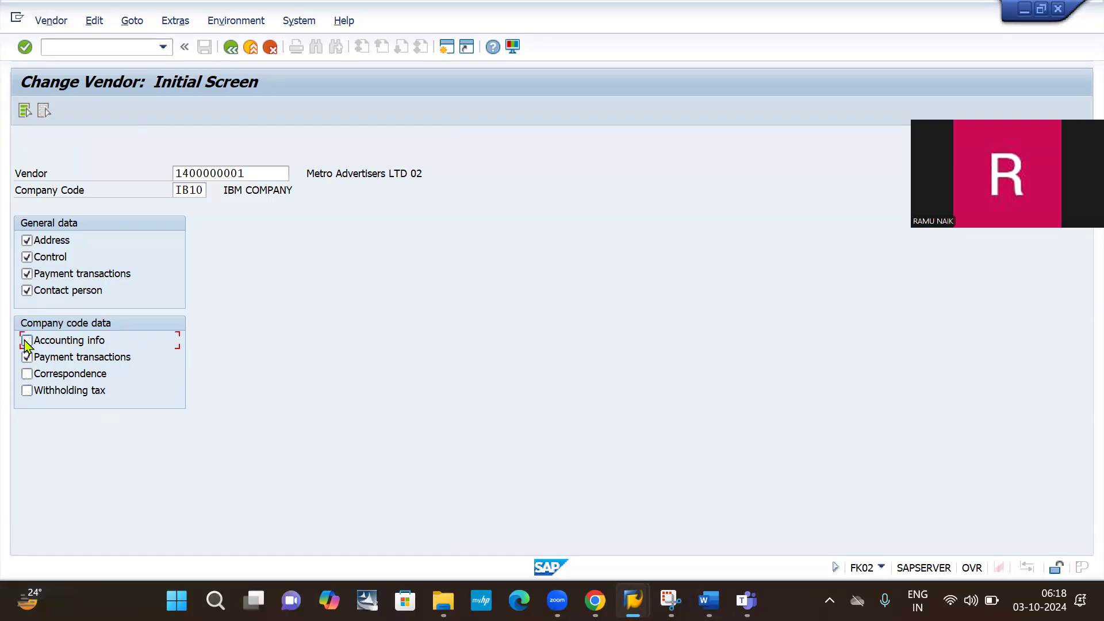
left_click(27, 241)
left_click(27, 257)
left_click(27, 274)
left_click(27, 291)
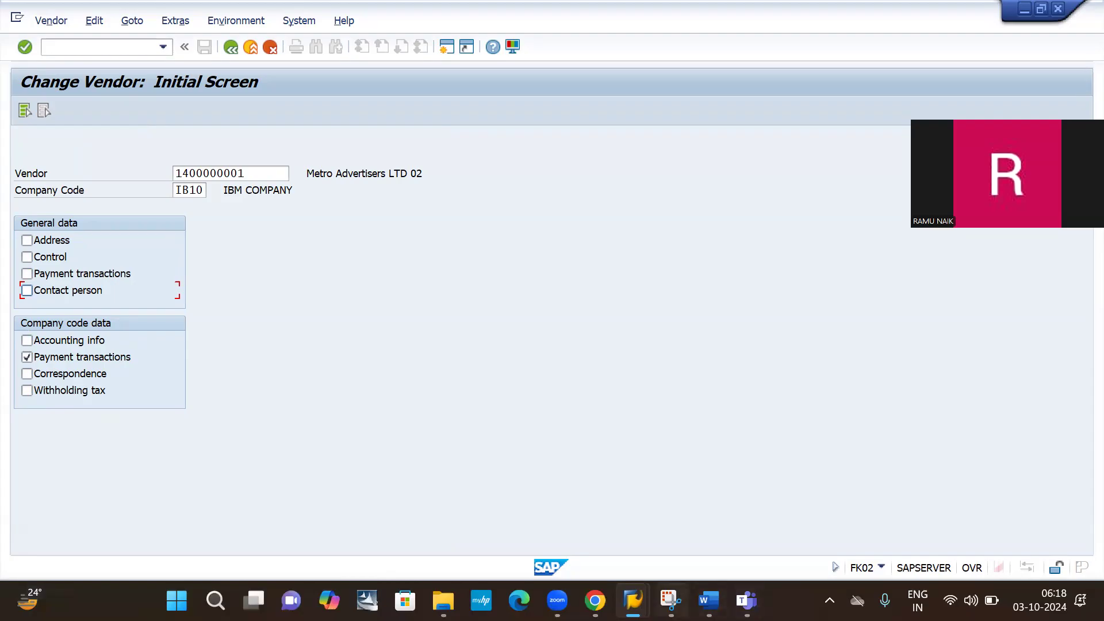
Capture the Change Vendor initial screen with Snipping Tool and highlight the vendor, the company code and the selected Payment transactions option
left_click(671, 600)
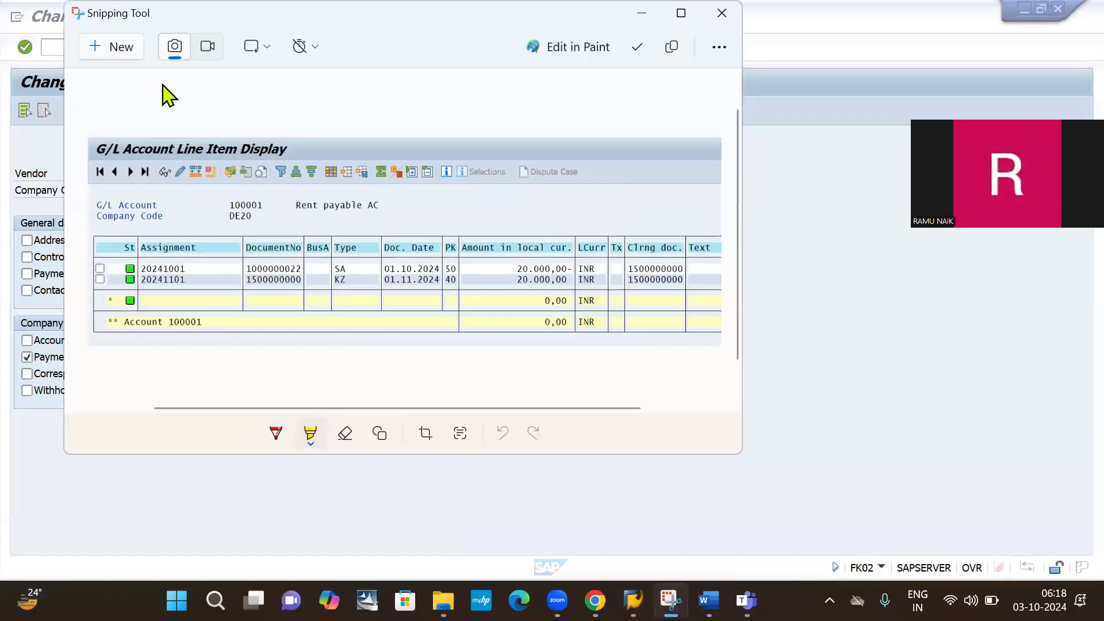
left_click(103, 47)
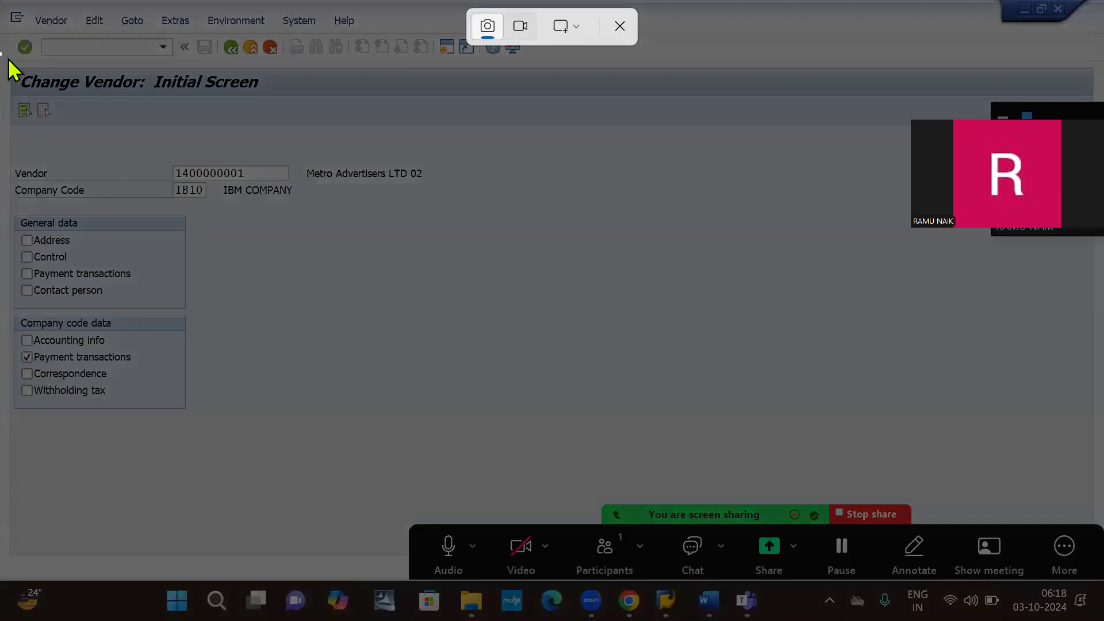
left_click_drag(1, 53, 552, 411)
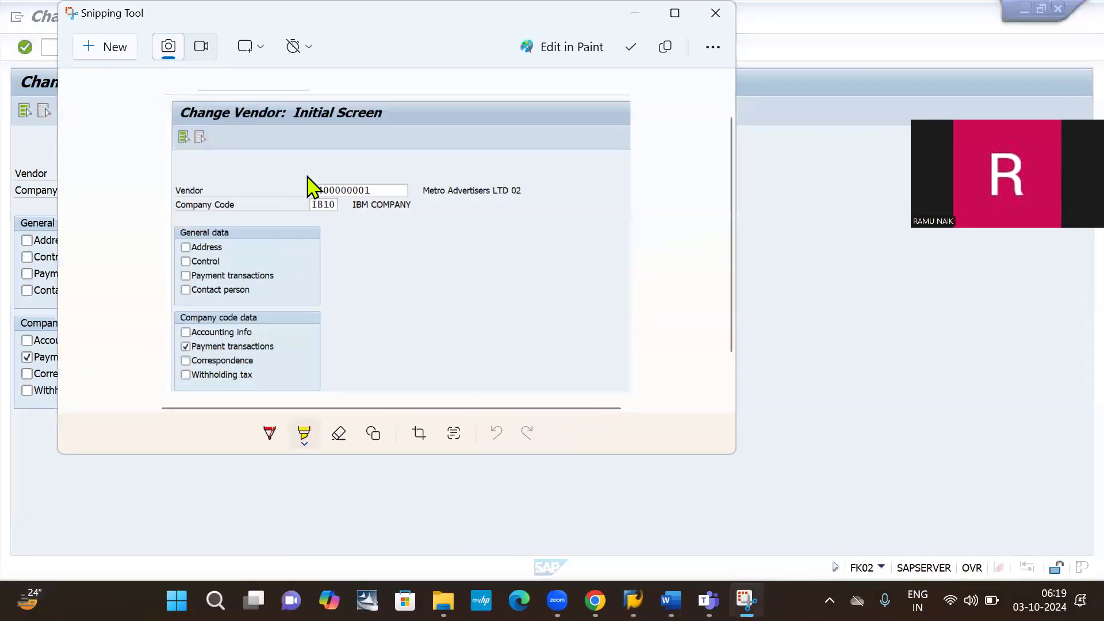
left_click_drag(310, 187, 424, 207)
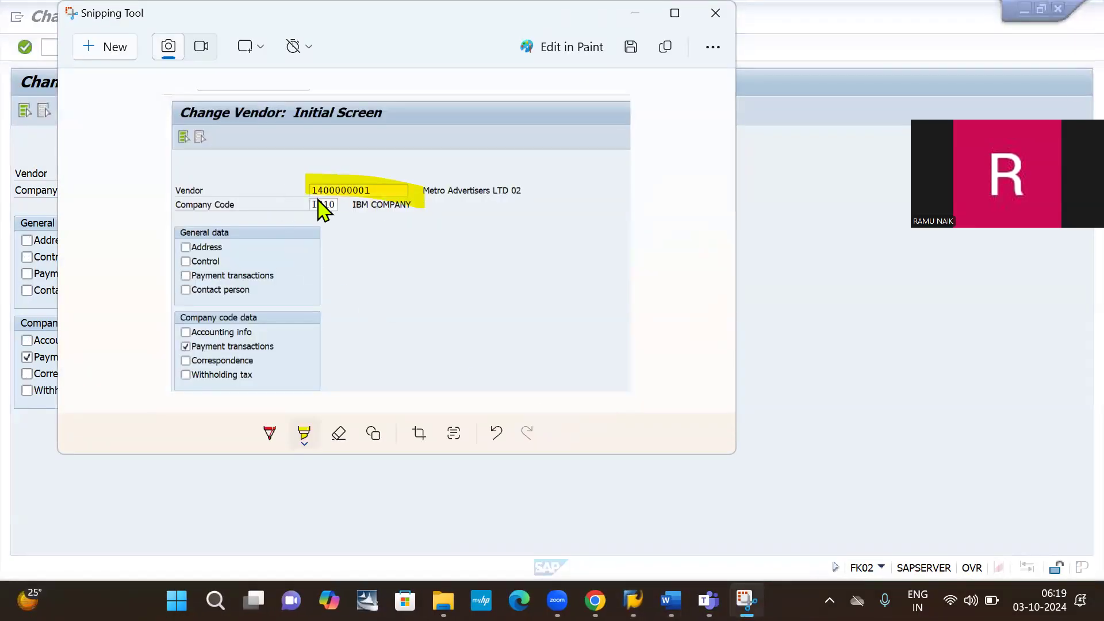
left_click_drag(317, 204, 343, 207)
left_click_drag(180, 347, 277, 347)
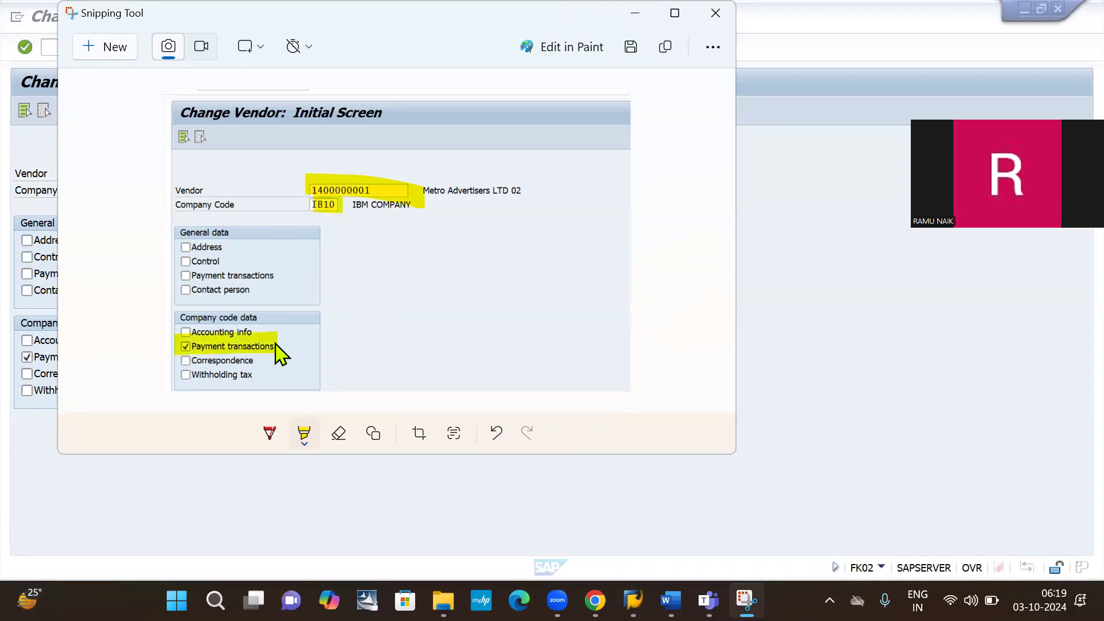
Switch to the House Bank Account document in Word and paste the highlighted screenshot below the FK02 heading
key("alt+Tab")
key("alt+Tab")
key("alt+Tab")
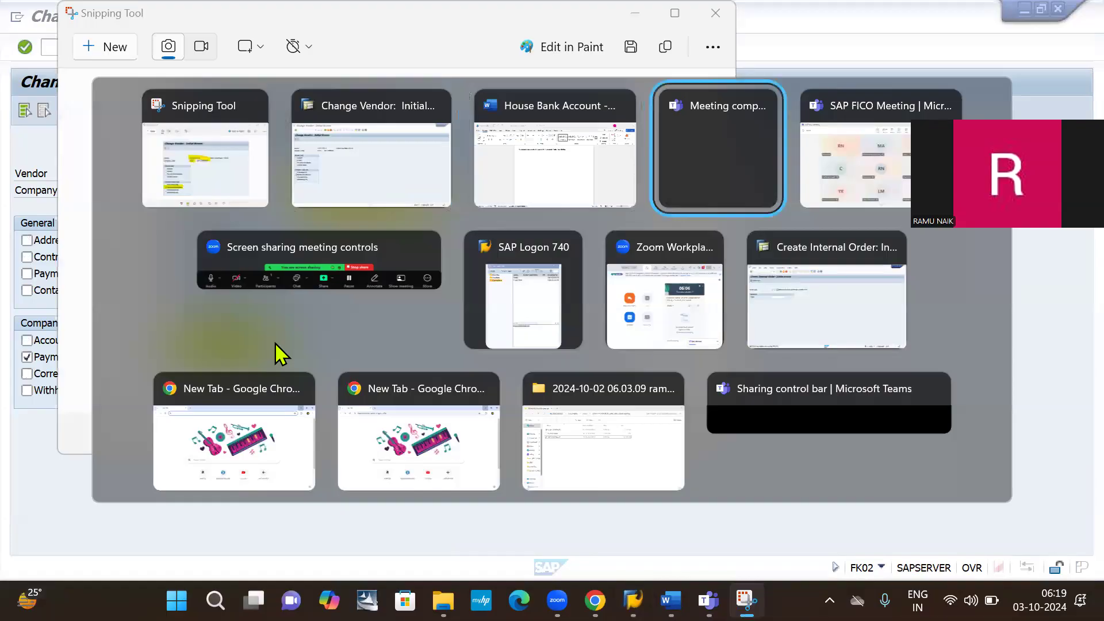
key("alt+shift+Tab")
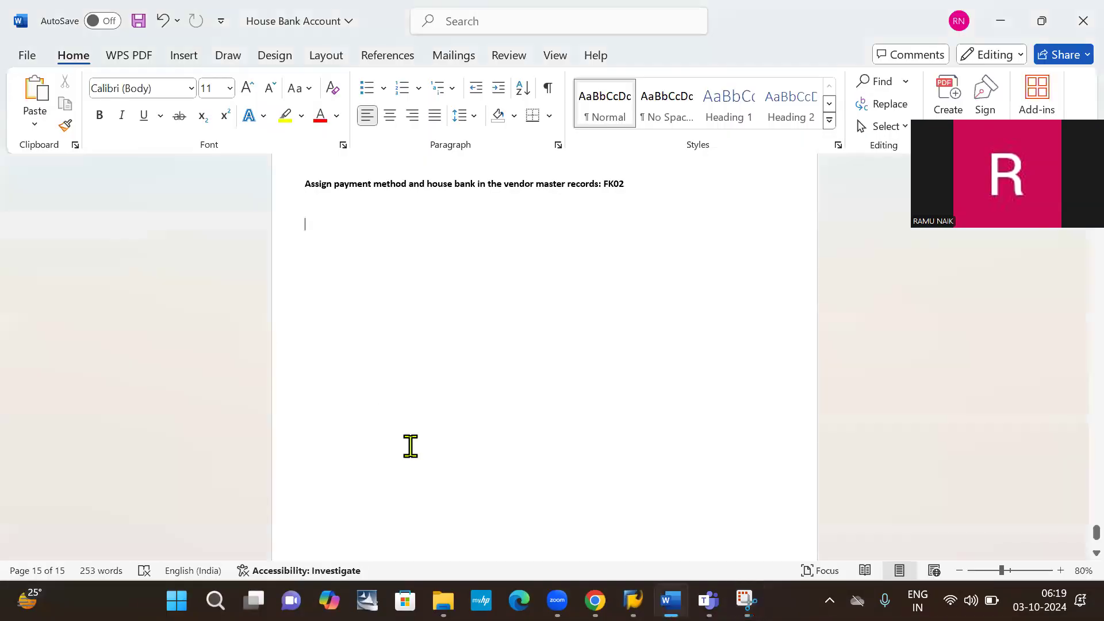
left_click(997, 480)
left_click(449, 223)
key("ctrl+v")
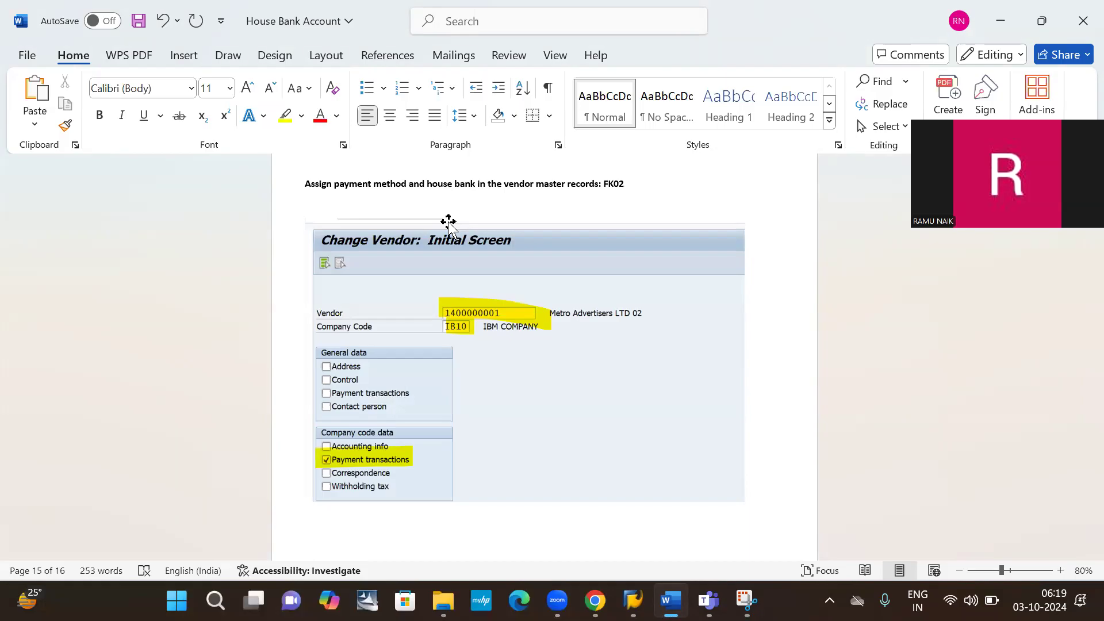
Switch back to SAP, open the vendor's Payment transactions Accounting data, and set payment method I and house bank HDFC
key("alt+Tab")
key("alt+Tab")
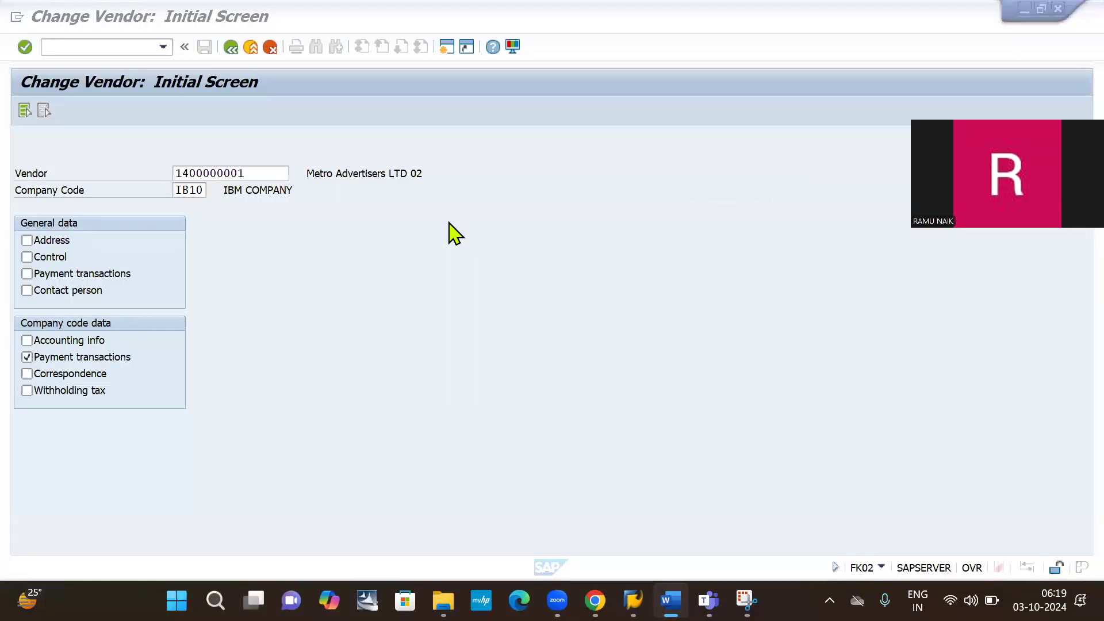
key("Return")
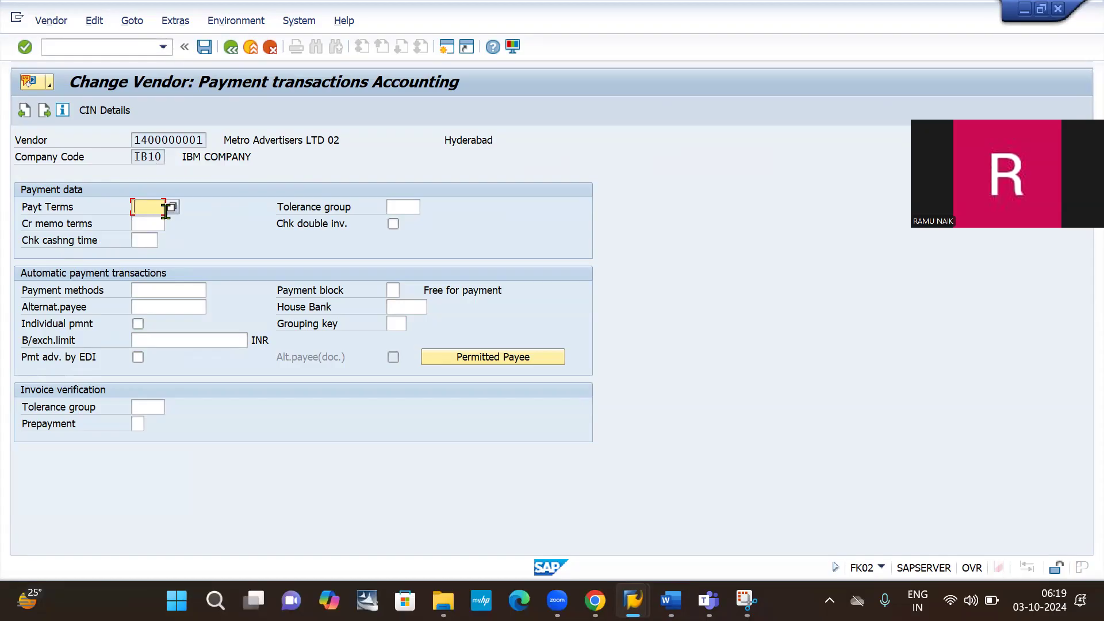
left_click(151, 286)
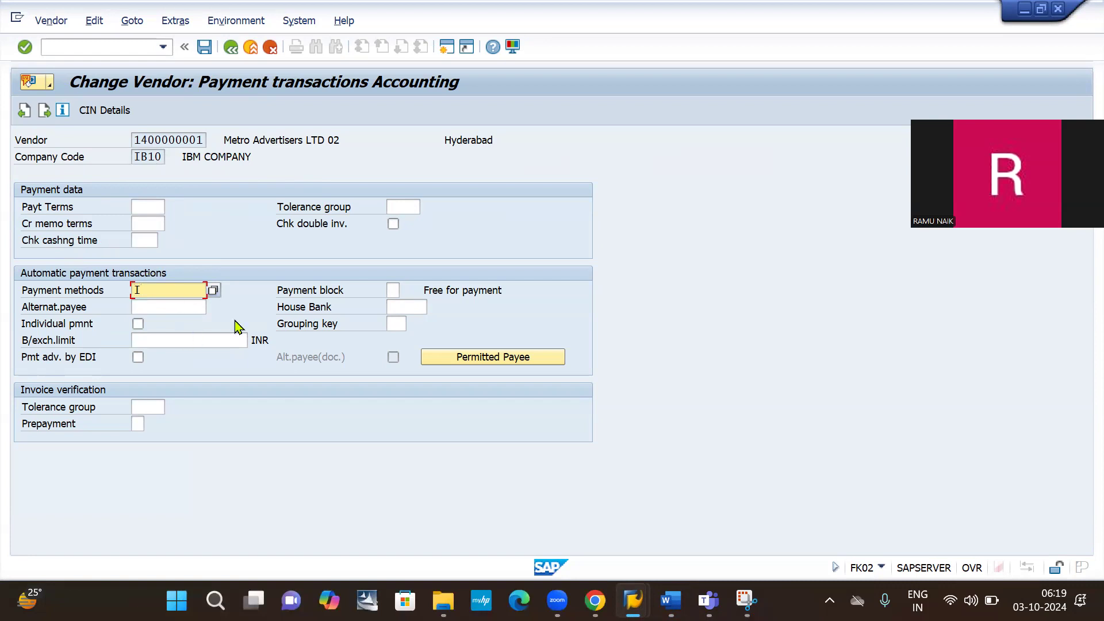
left_click(405, 307)
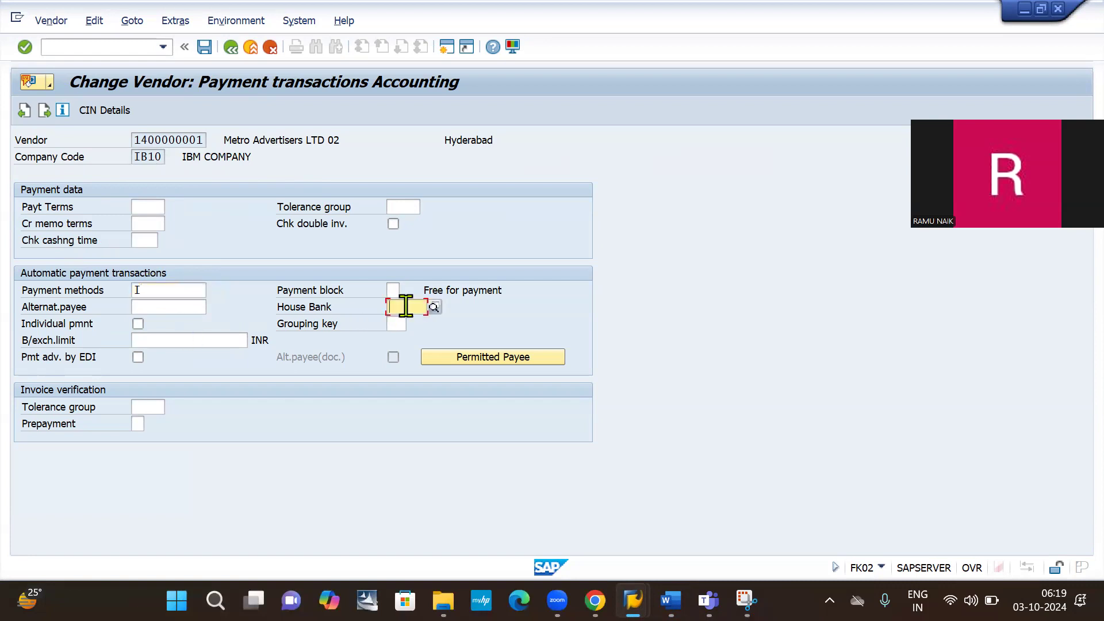
type("HDFC")
key("Return")
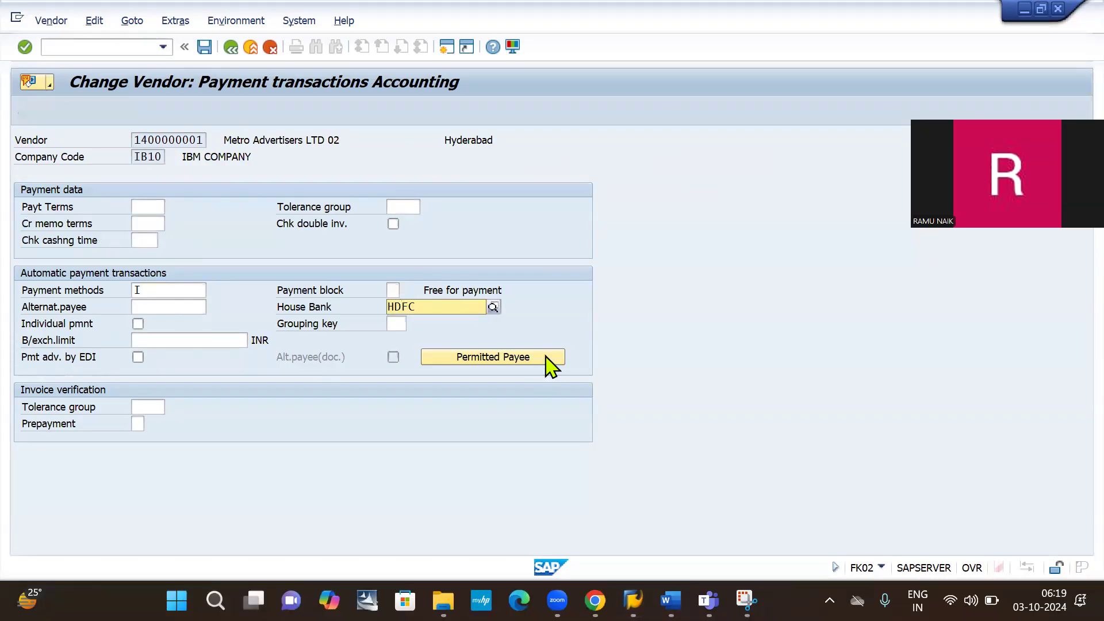
left_click(618, 360)
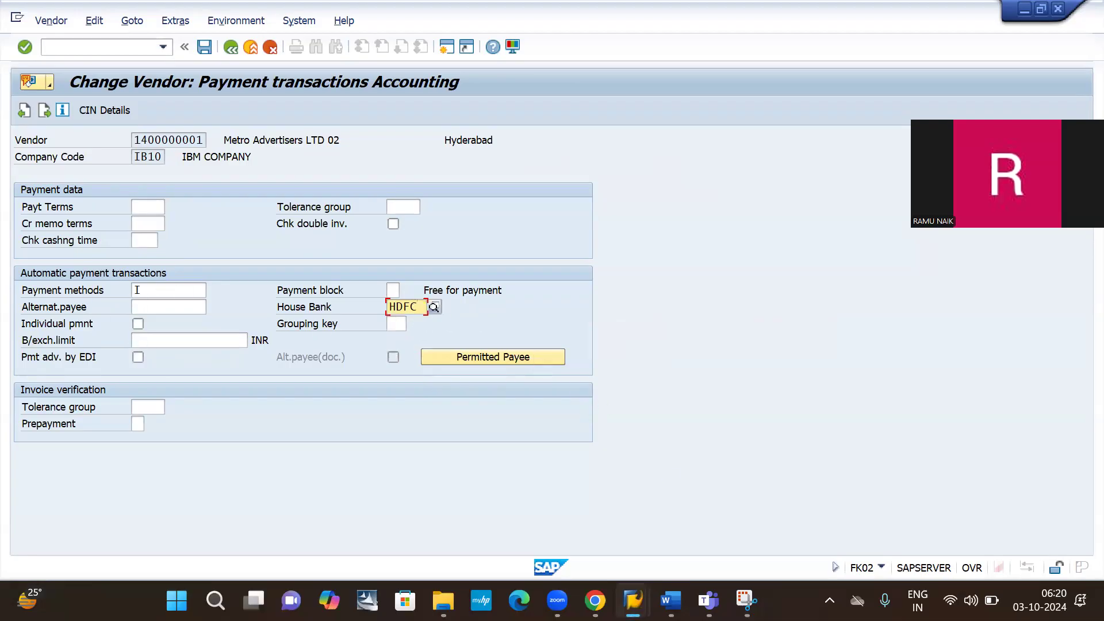
Capture the vendor's Payment transactions Accounting screen with Snipping Tool and highlight payment method I and house bank HDFC
left_click(746, 599)
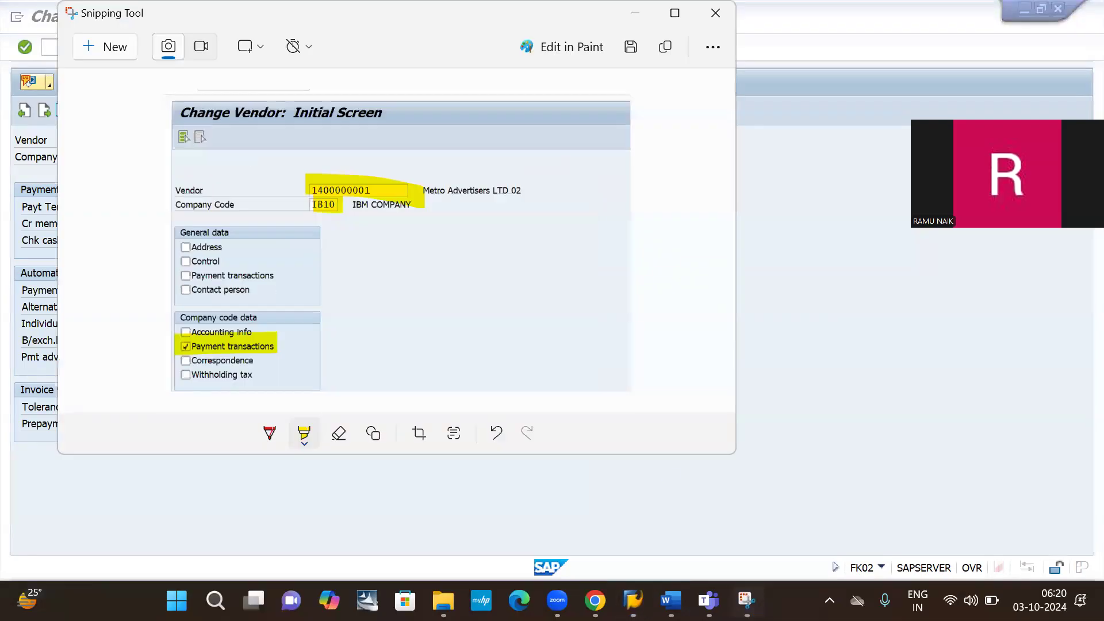
left_click(105, 47)
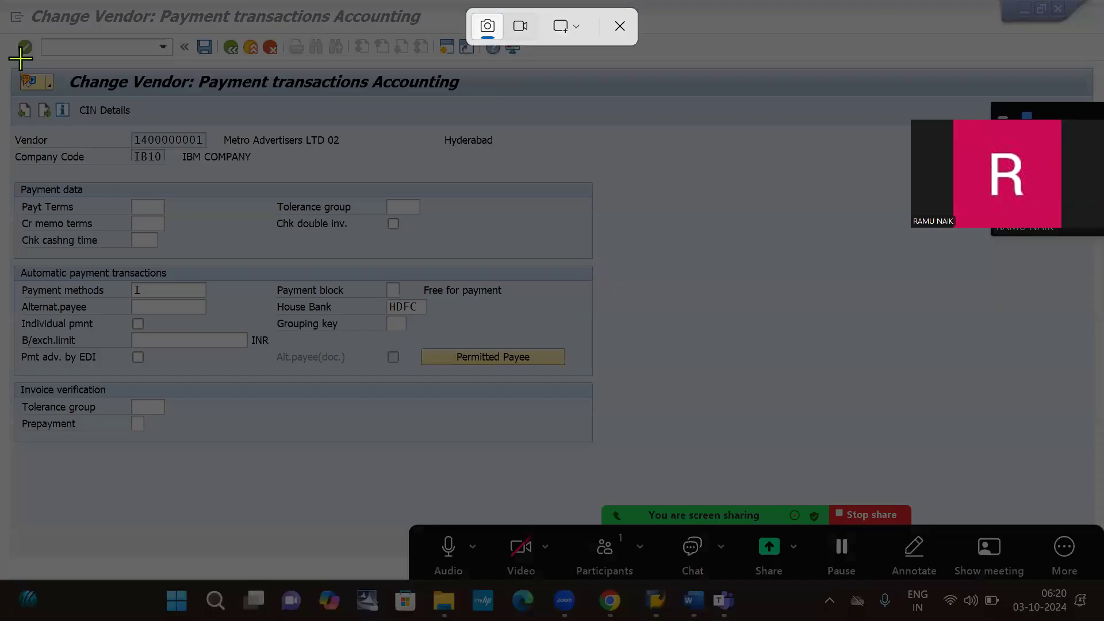
left_click_drag(3, 56, 623, 458)
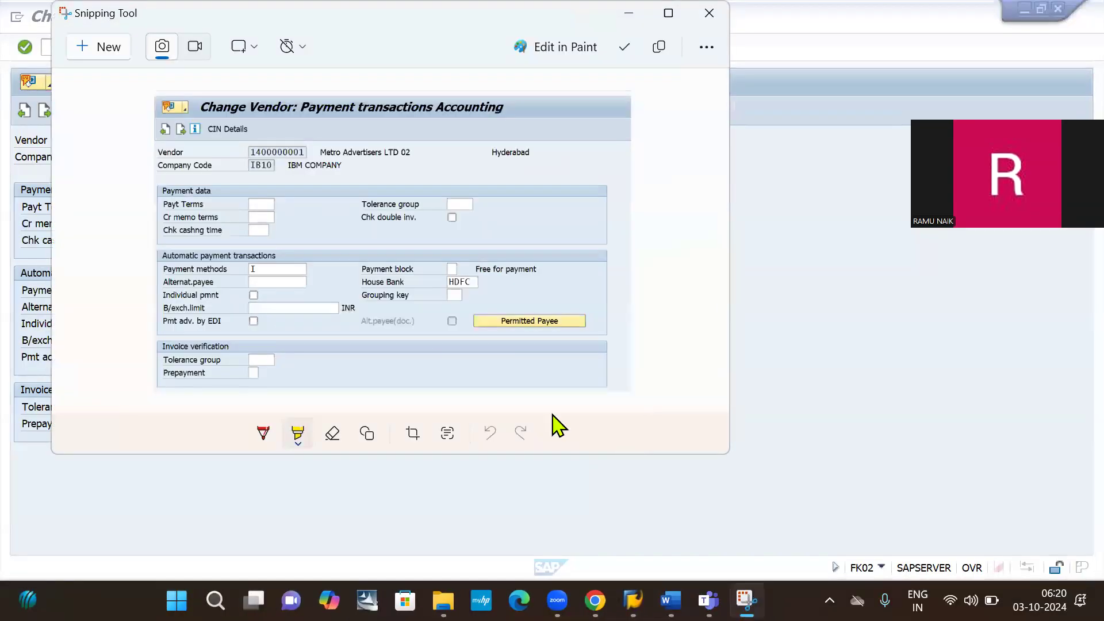
left_click_drag(164, 266, 283, 269)
left_click_drag(362, 284, 488, 286)
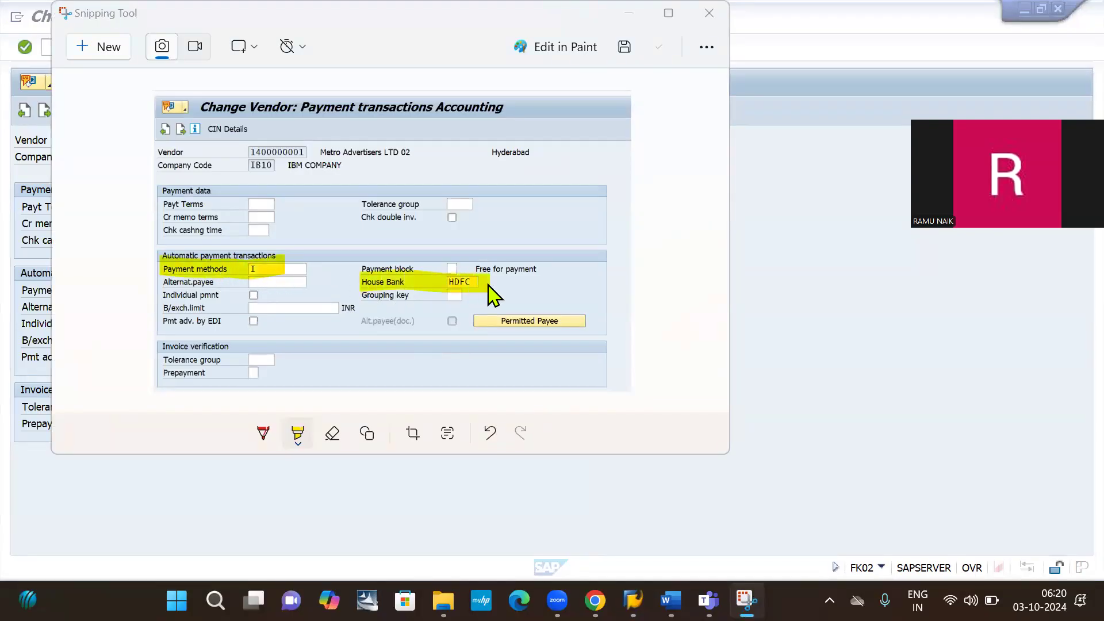
Switch to the House Bank Account document in Word and paste the highlighted payment transactions screenshot below the previous one
key("alt+Tab")
key("alt+Tab")
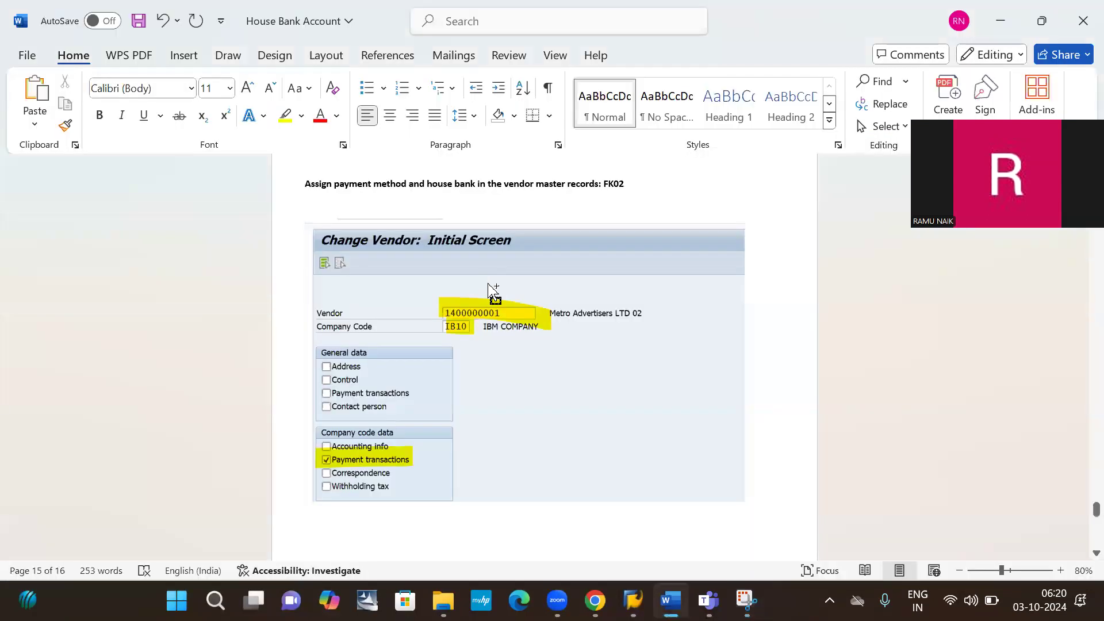
key("ctrl+v")
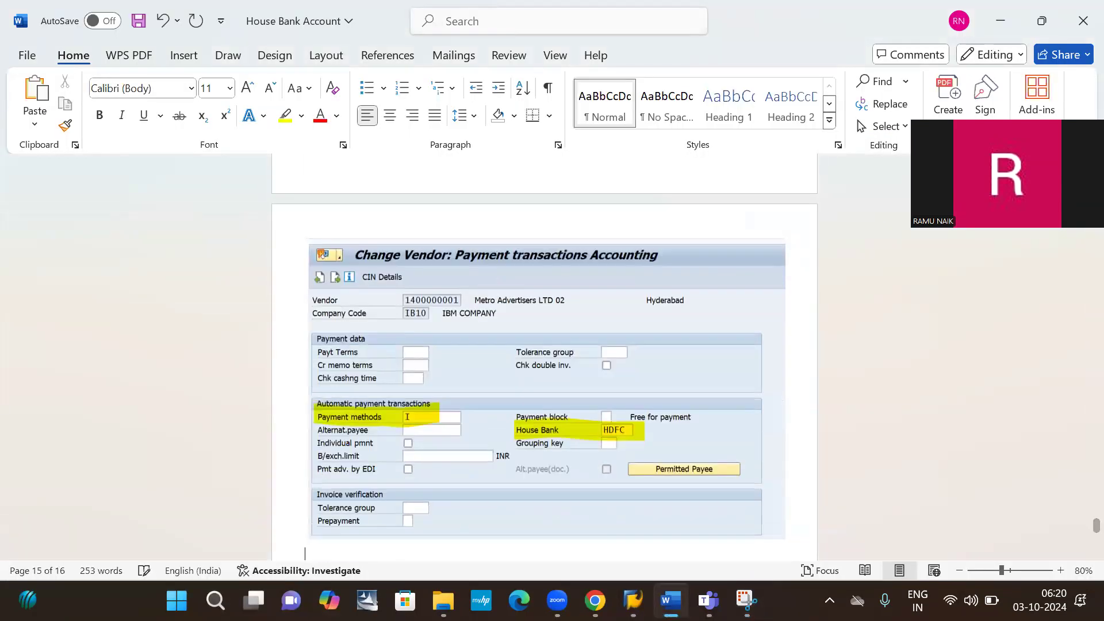
Switch back to SAP and save the payment changes for Metro Advertisers LTD 02
key("alt+Tab")
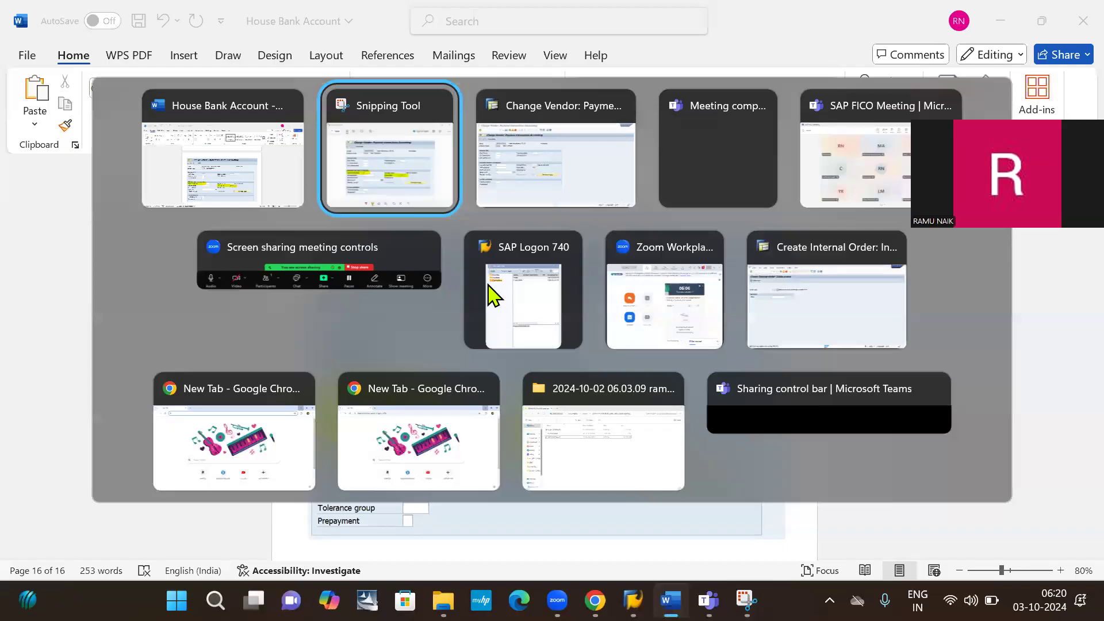
key("alt+Tab")
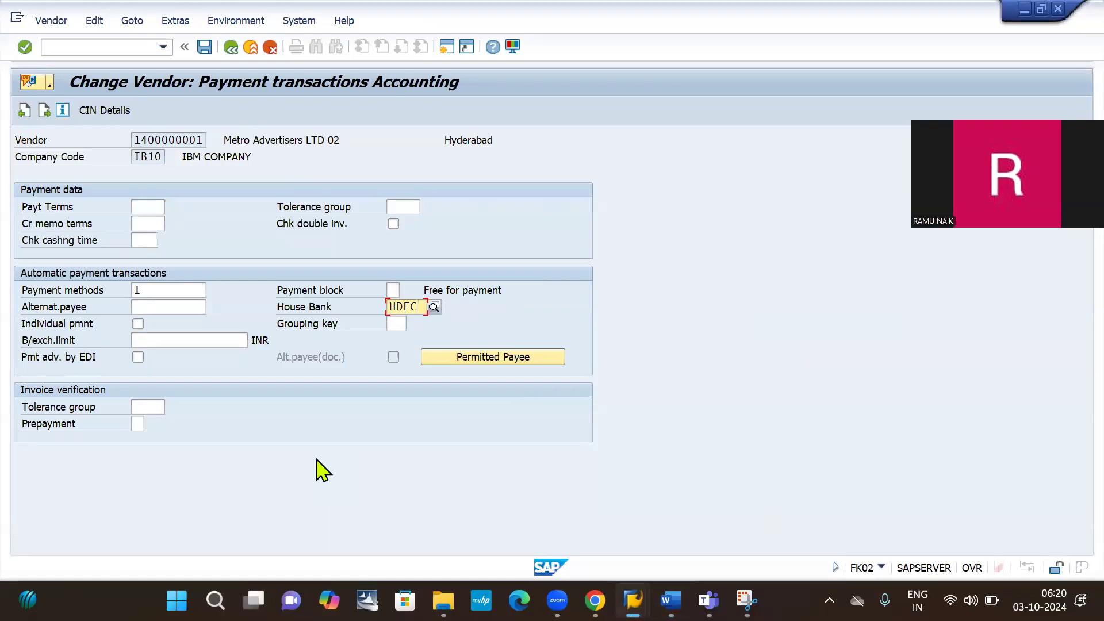
left_click(203, 49)
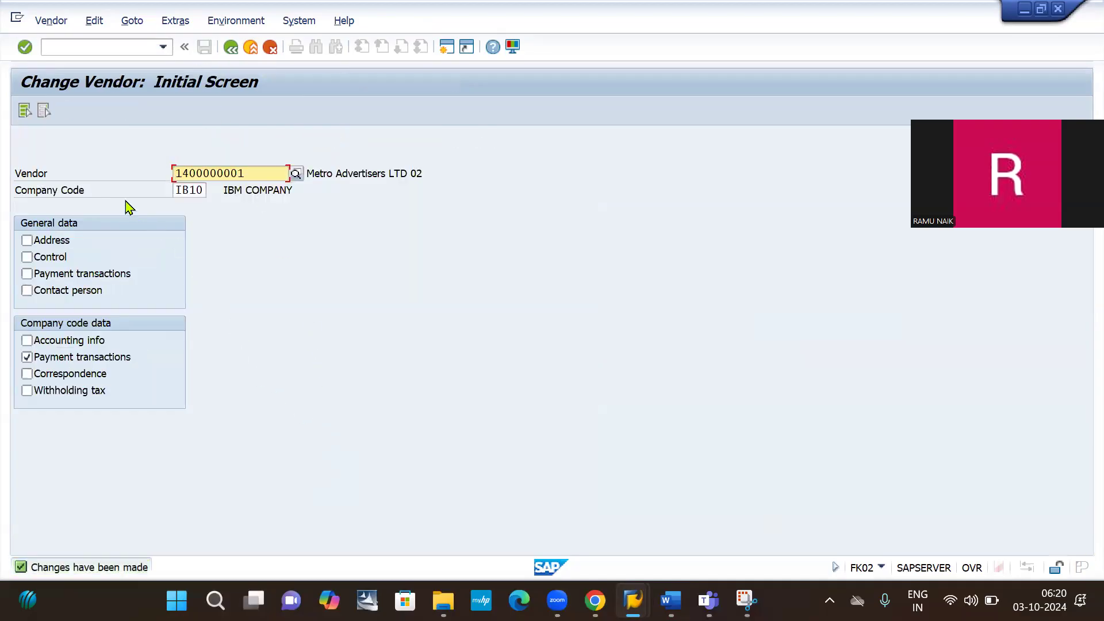
left_click(84, 43)
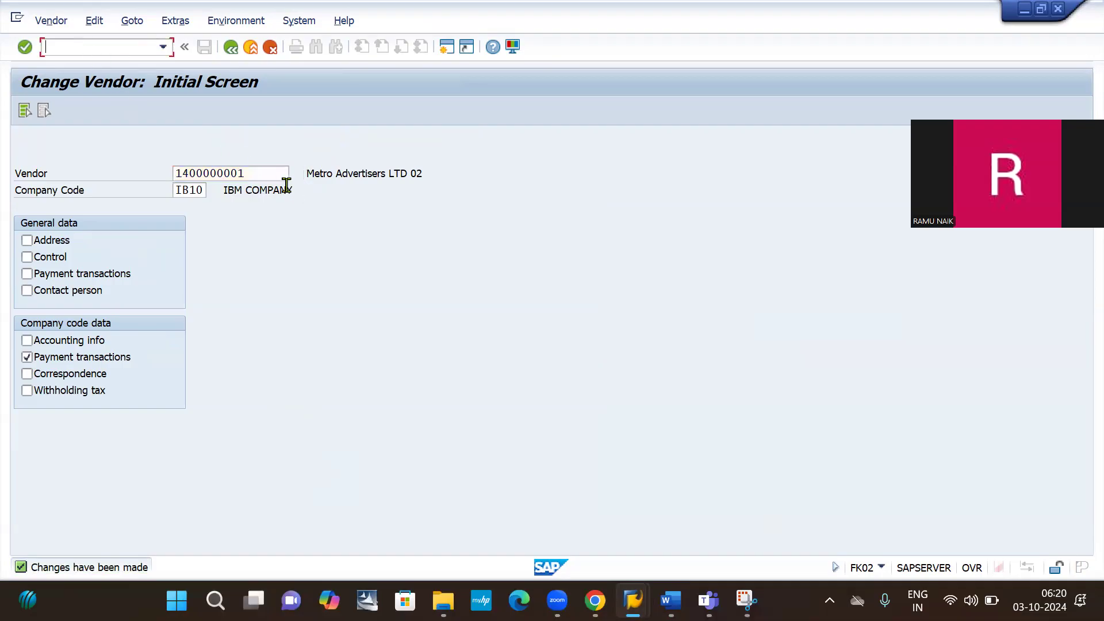
Change the vendor on the initial screen to Tata vendor's account, the next consecutive number, and confirm it
left_click(259, 173)
key("BackSpace")
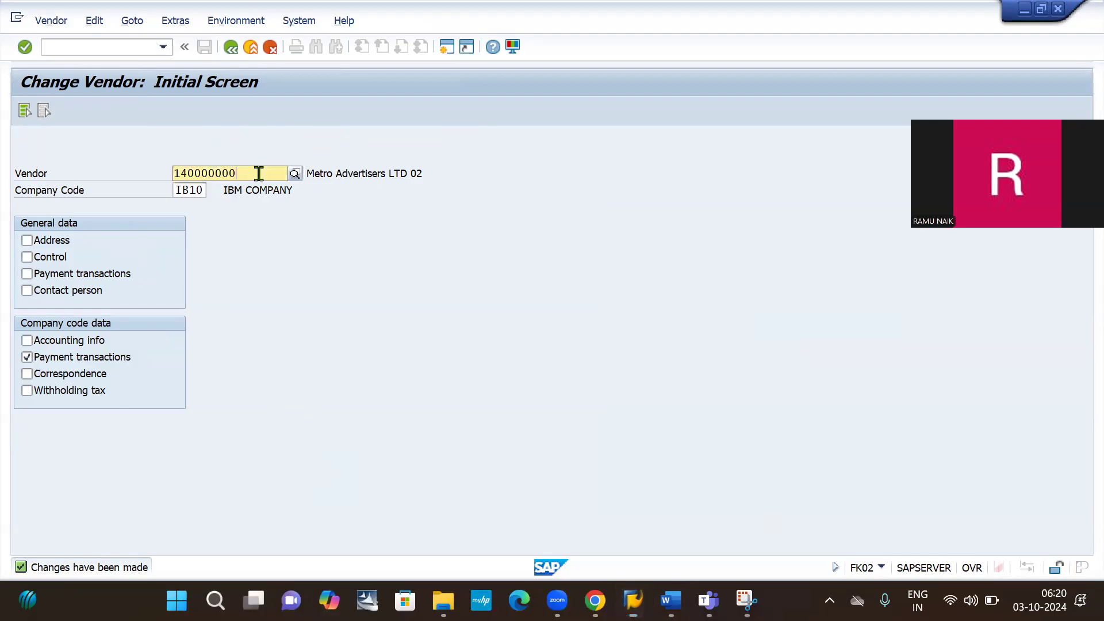
type("2")
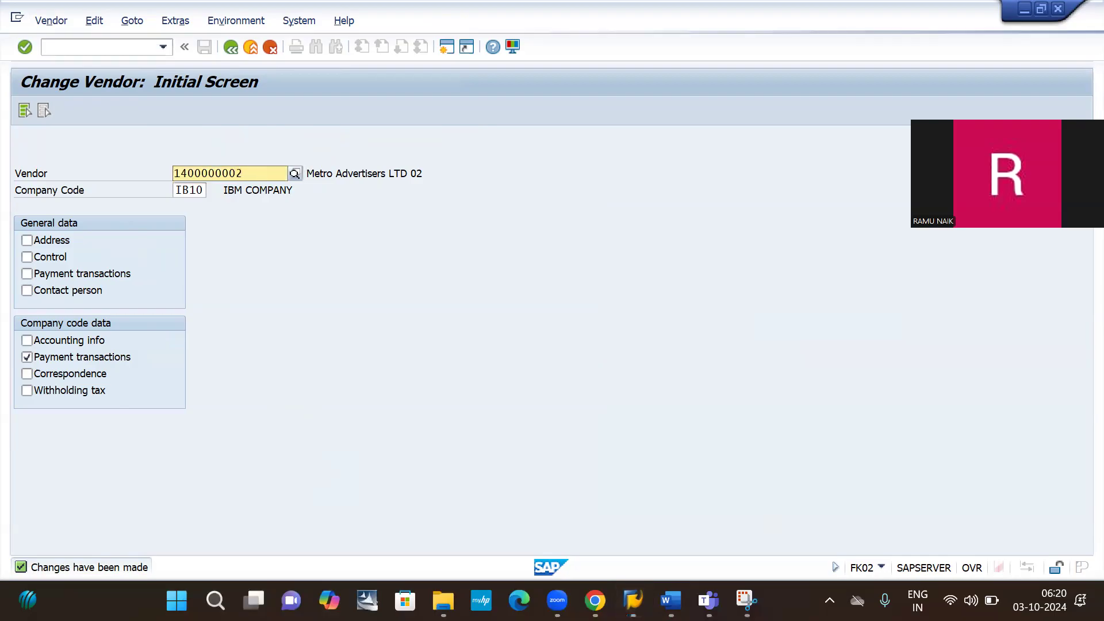
key("Return")
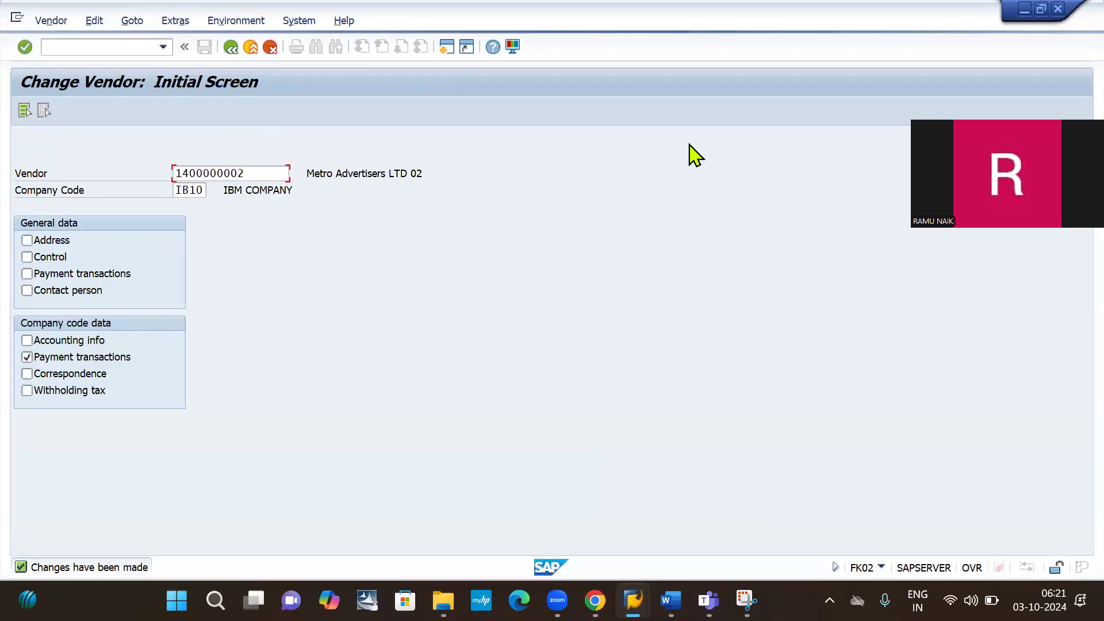
key("Return")
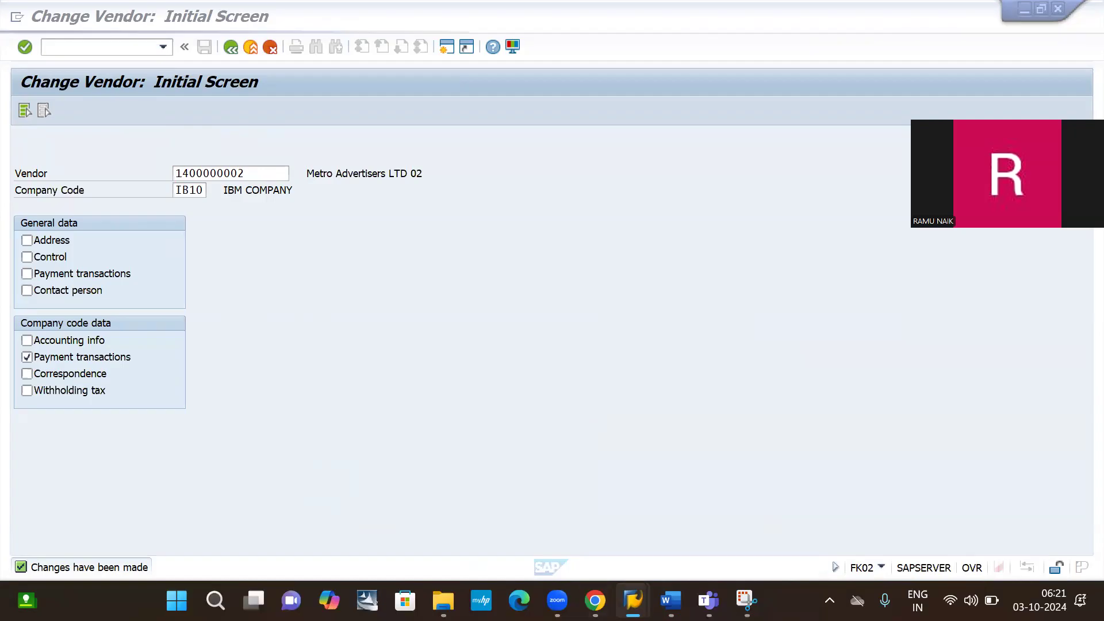
mouse_move(633, 600)
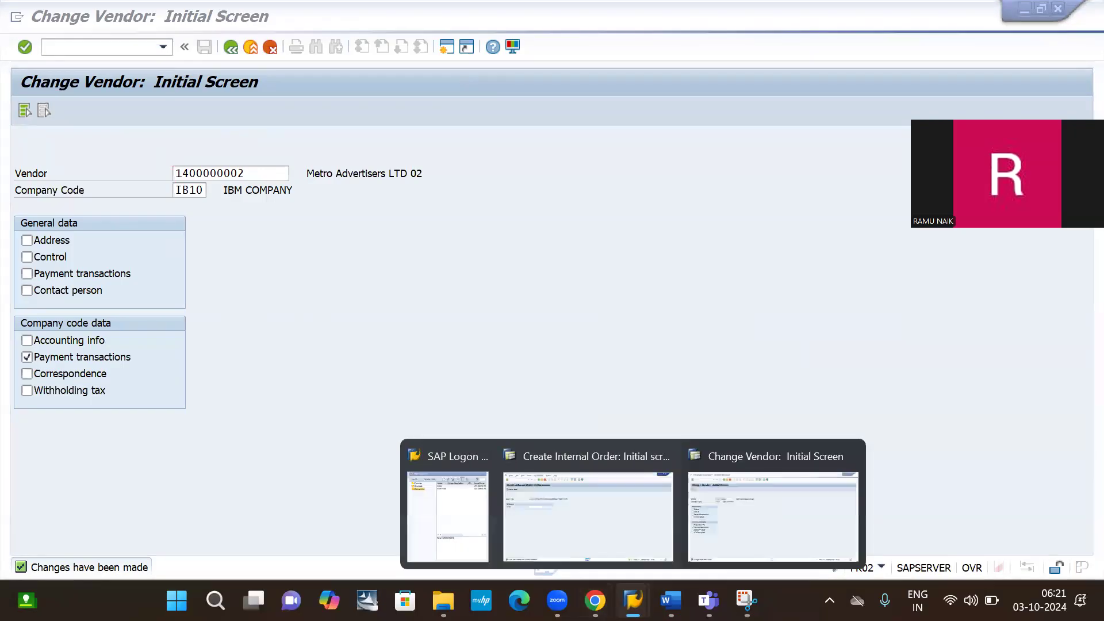
left_click(434, 495)
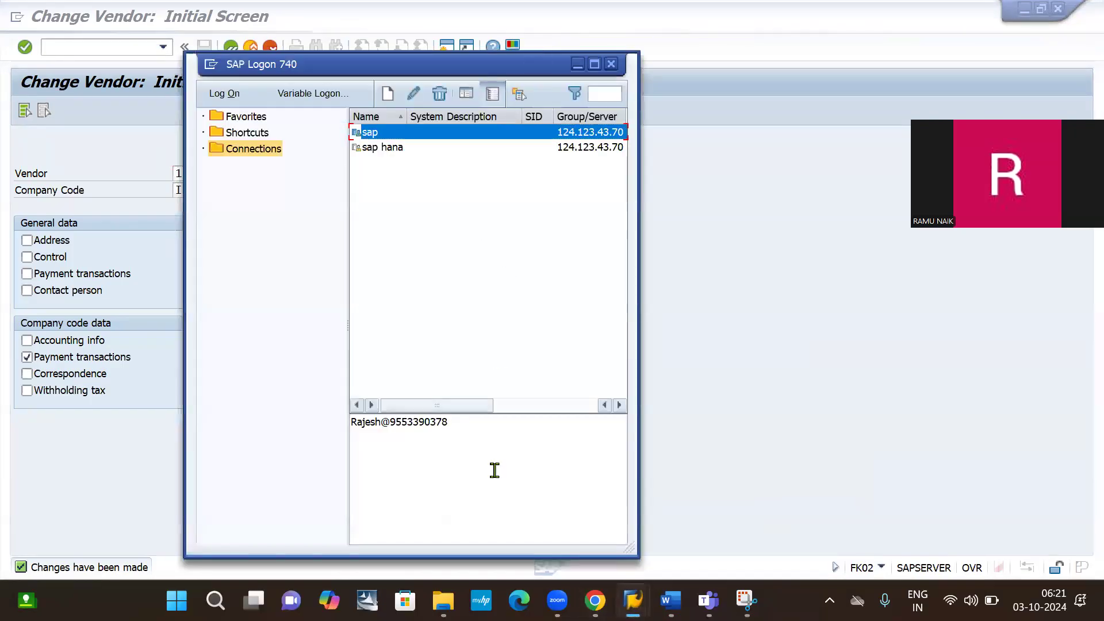
left_click(781, 253)
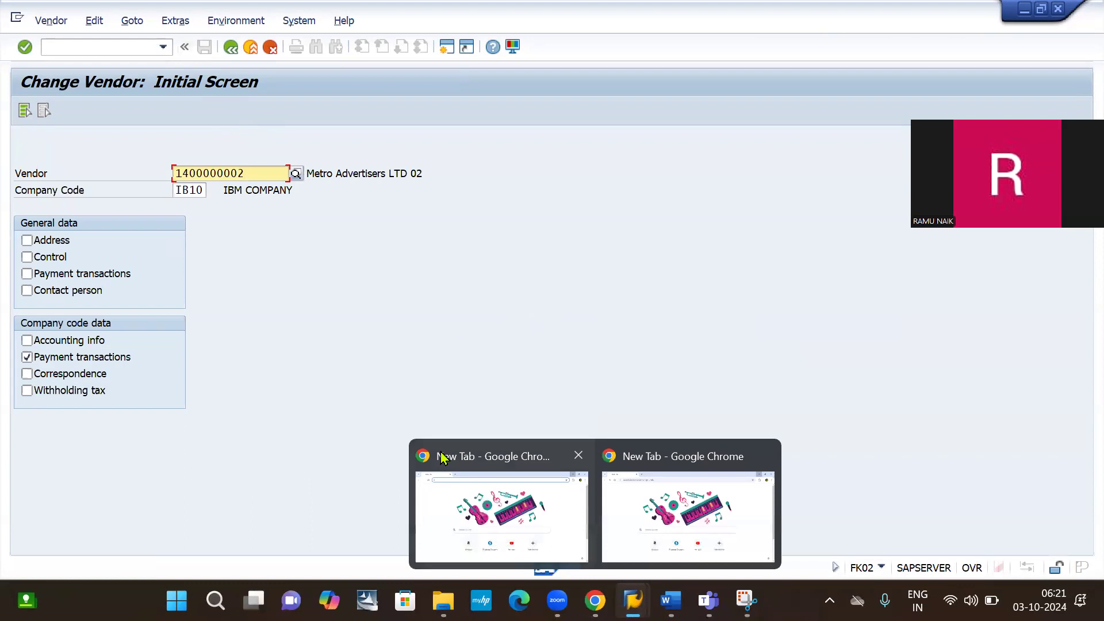
Open Tata vendor's Payment transactions Accounting data and set payment method I and house bank HDFC
key("Return")
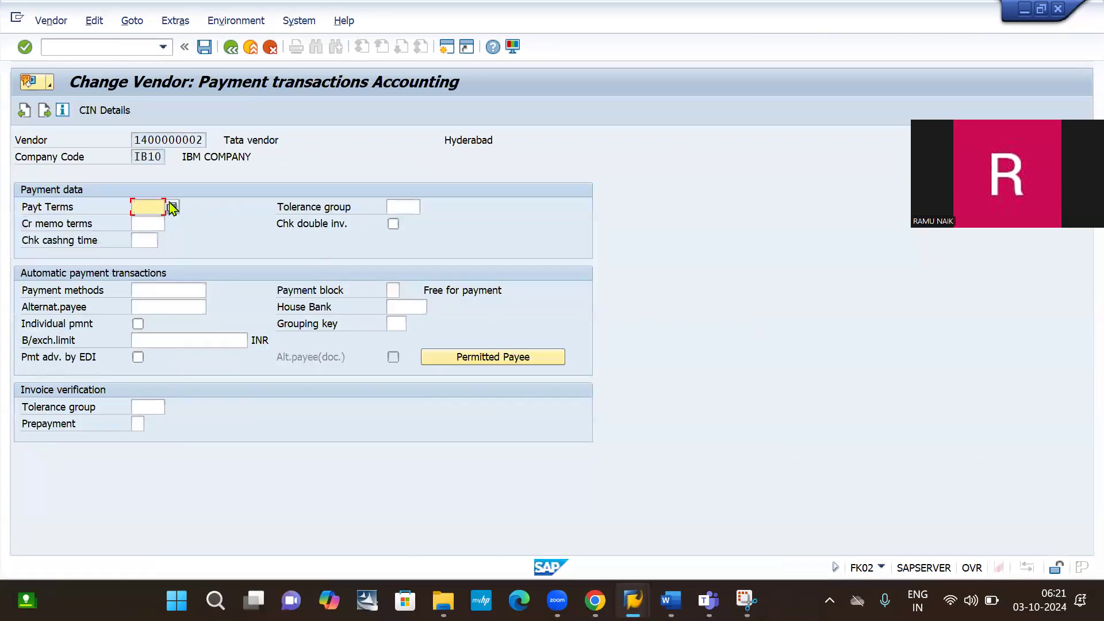
left_click(164, 284)
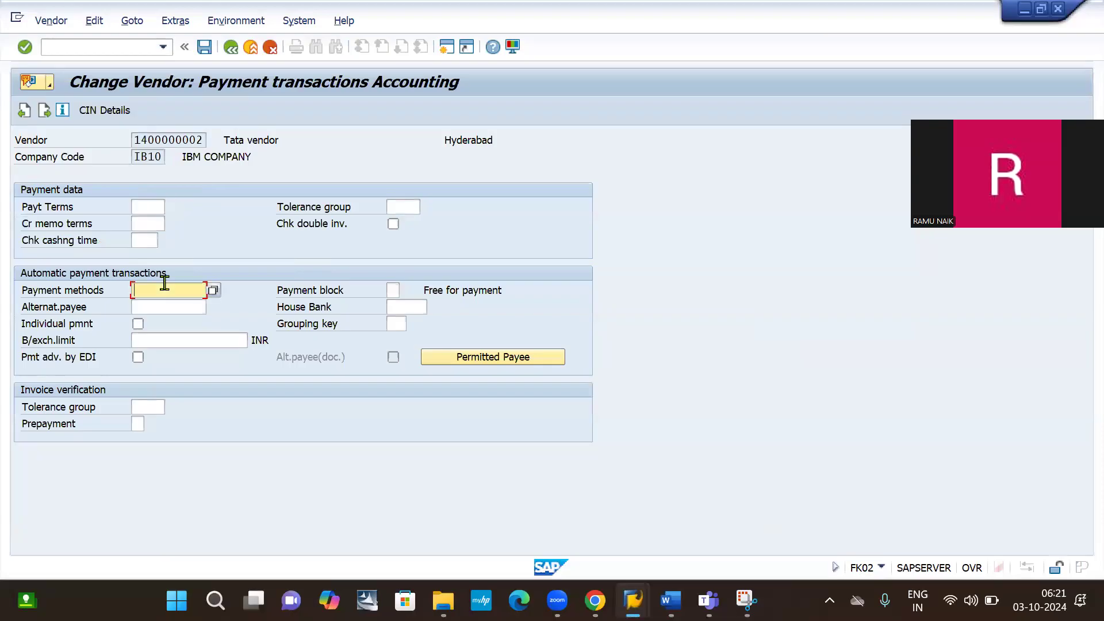
left_click(164, 284)
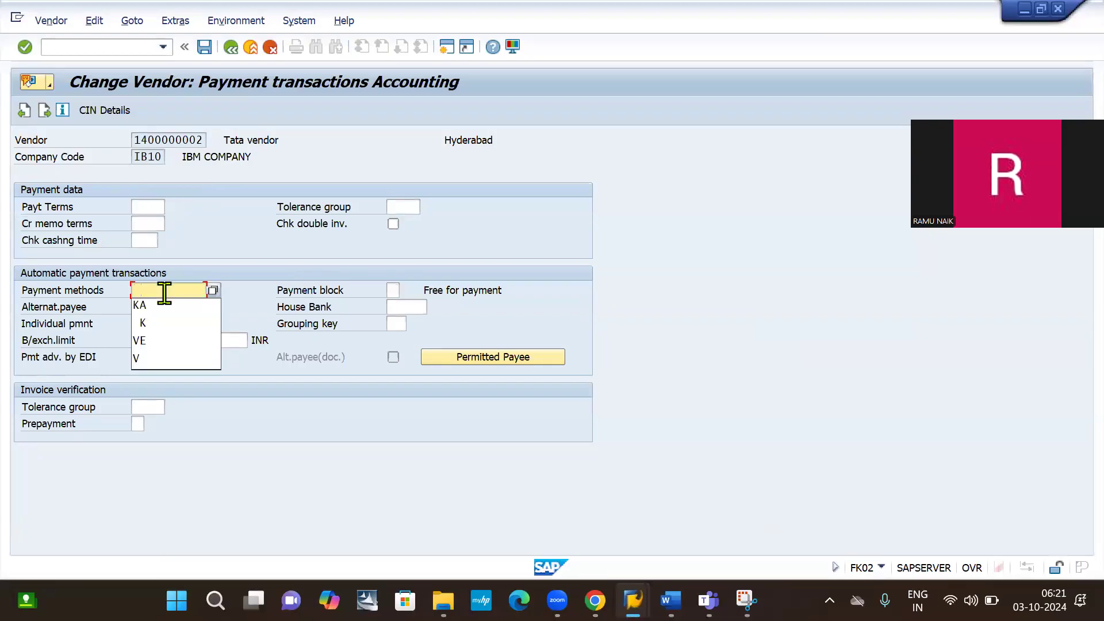
type("I")
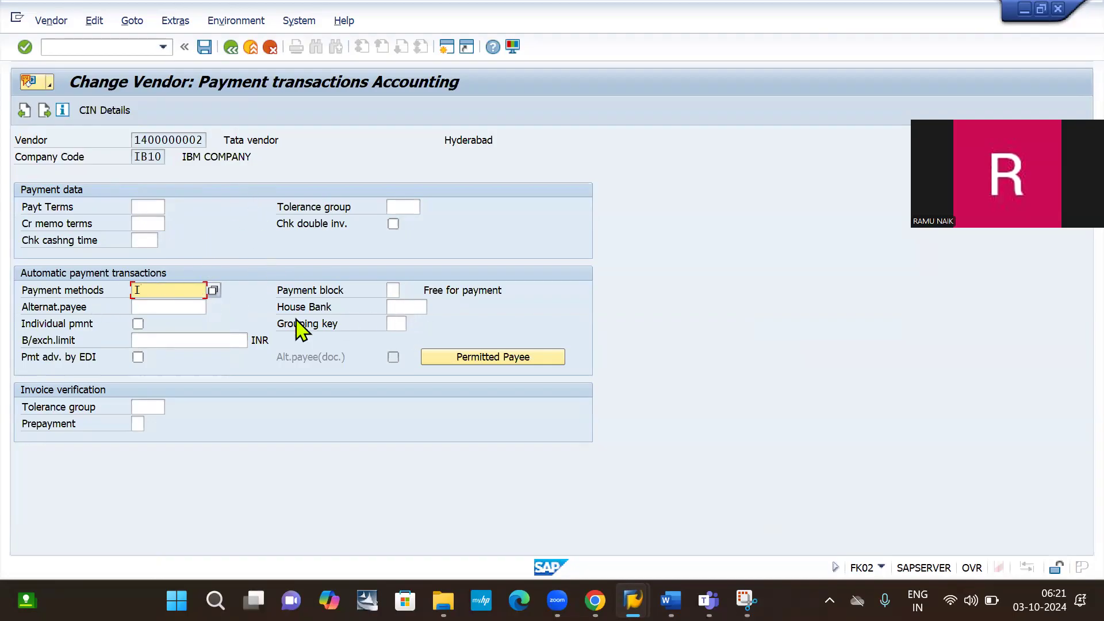
left_click(407, 310)
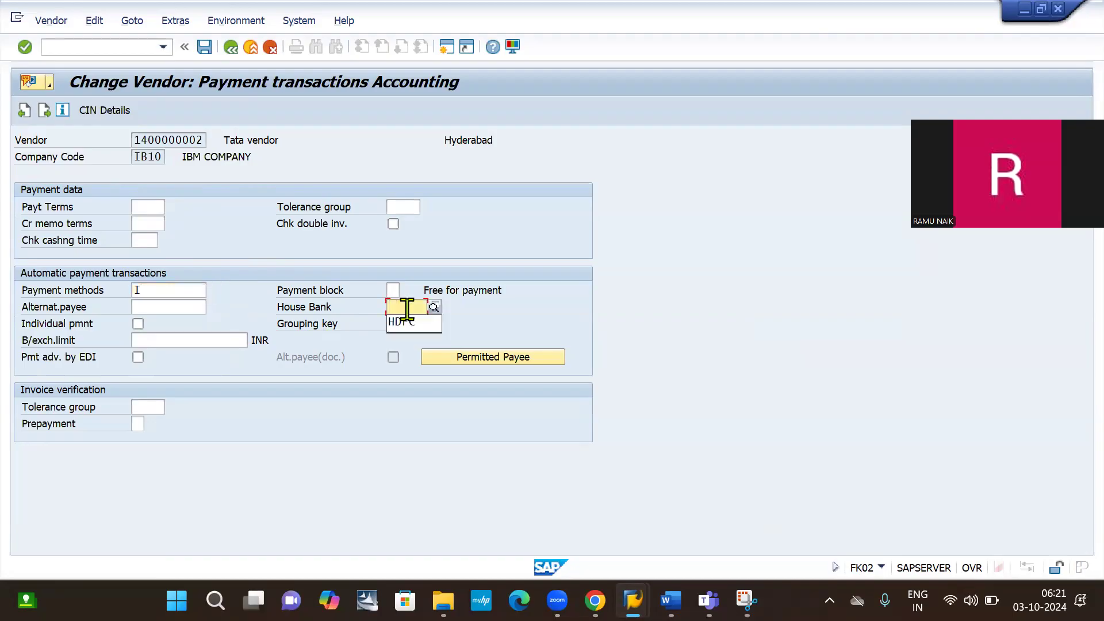
left_click(402, 322)
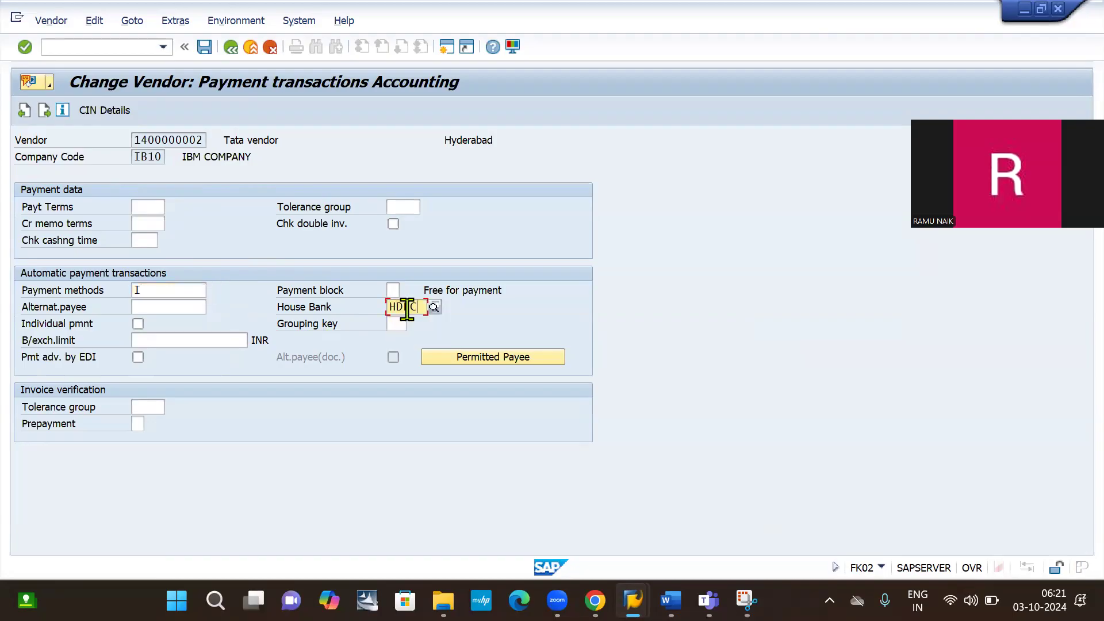
Save the Tata vendor changes and enter the transaction code /NFB60 without running it
left_click(201, 53)
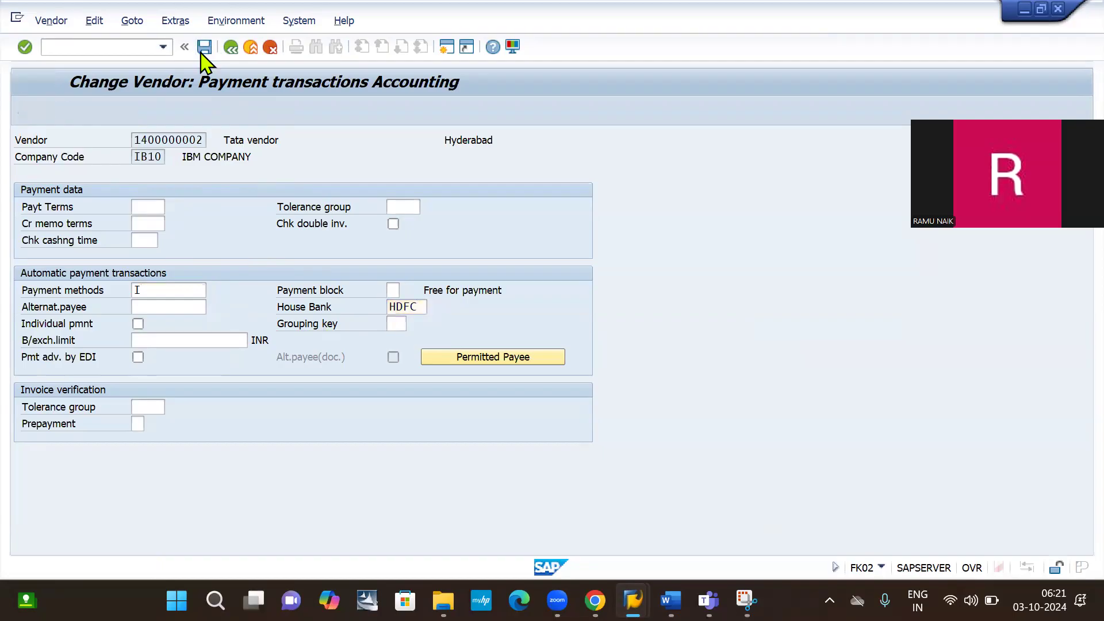
left_click(98, 46)
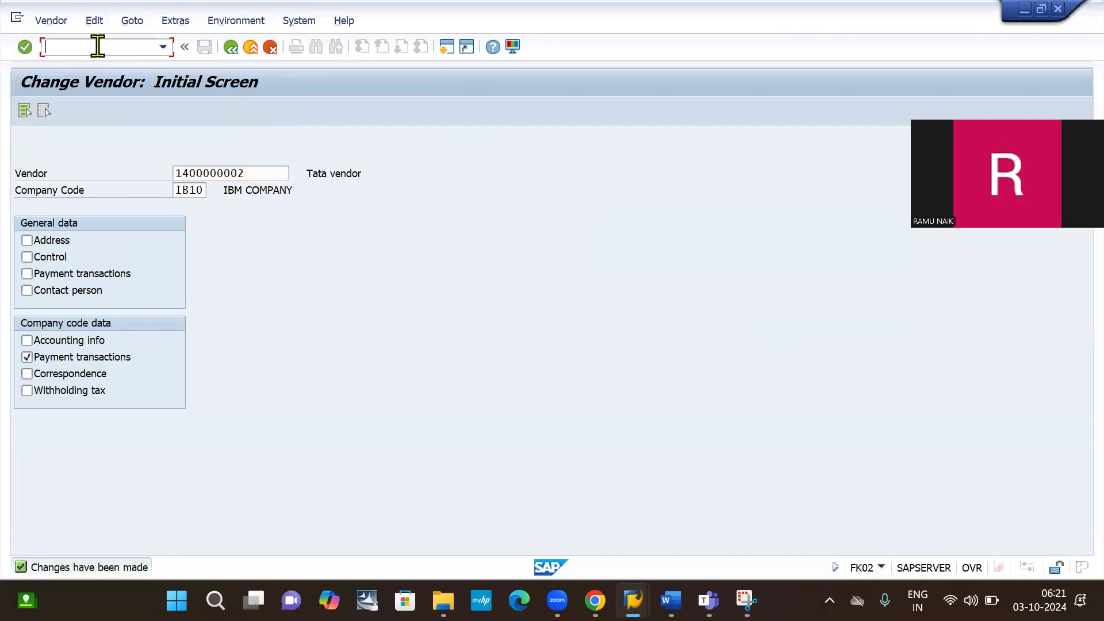
type("/NFB60")
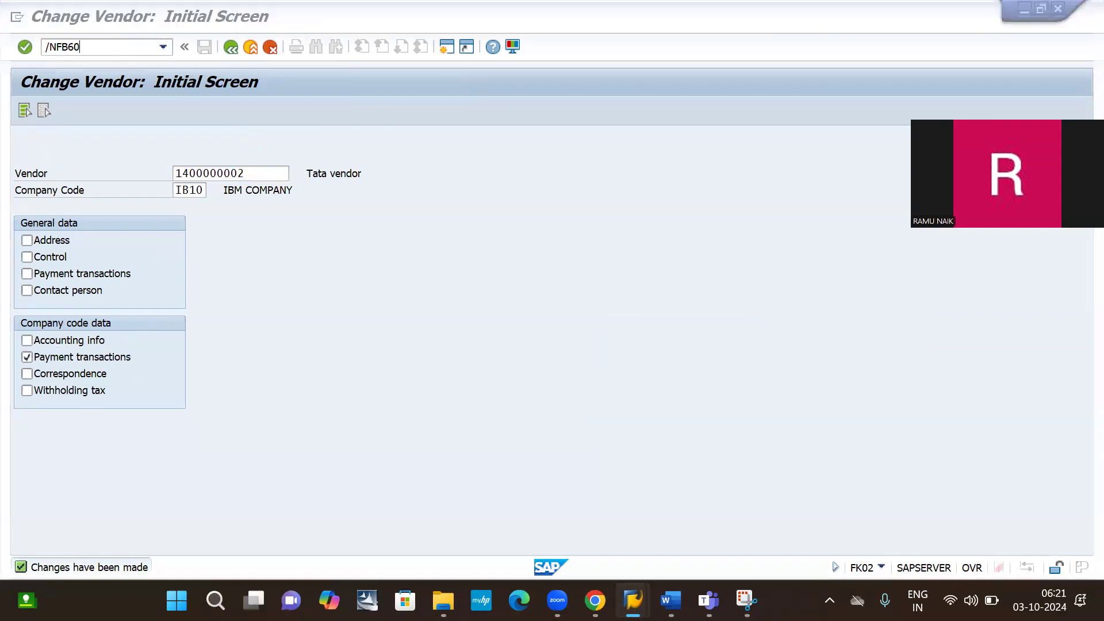
Switch to the House Bank Account document in Word and add the line "Vendor invoice: FB60" below the last screenshot
key("alt+Tab")
key("alt+Tab")
key("alt+Tab")
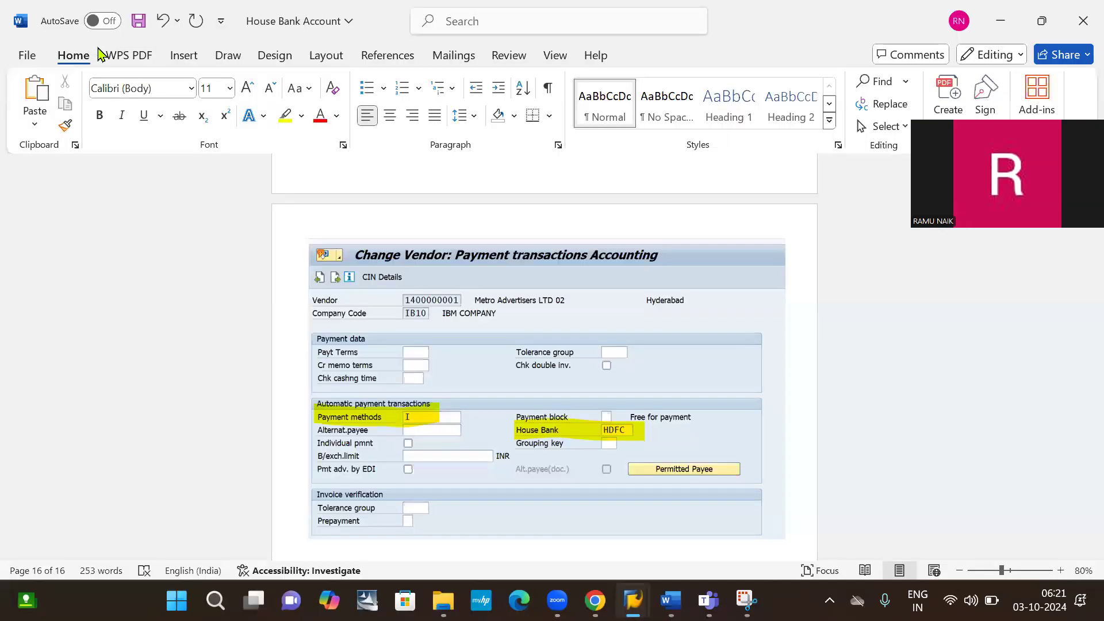
scroll(456, 296, "down", 3)
scroll(456, 296, "down", 3)
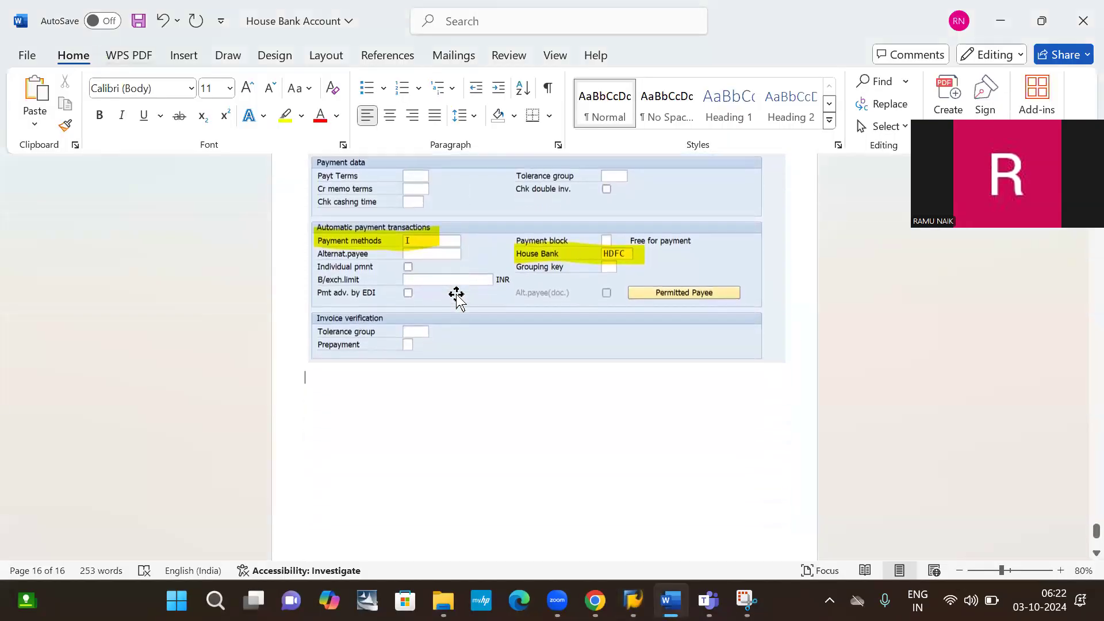
key("Return")
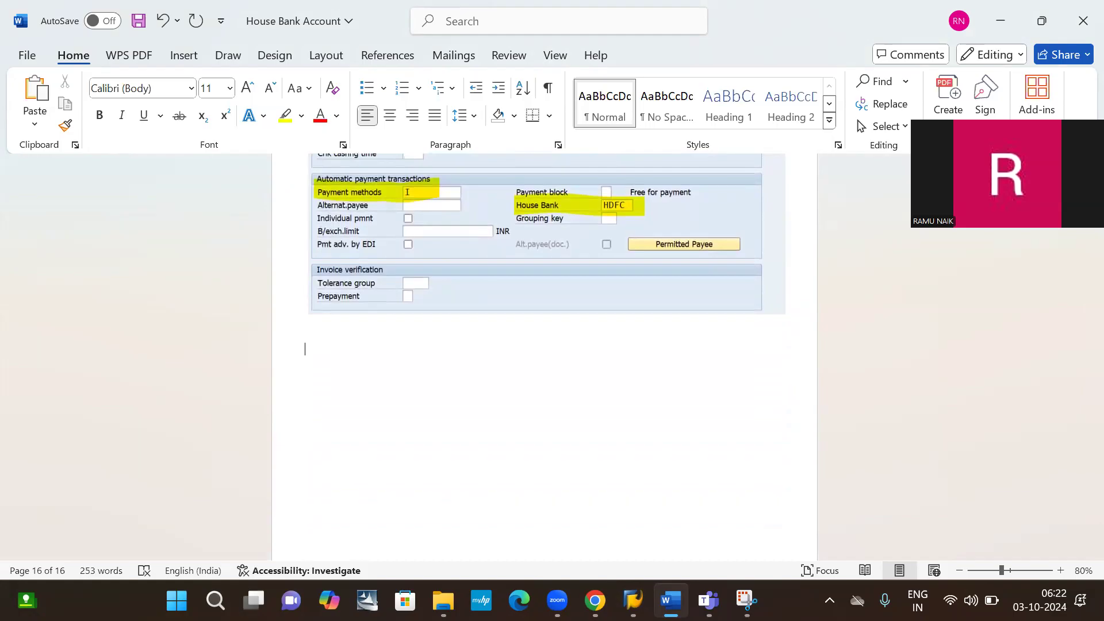
type("Vendor invoice: FB60")
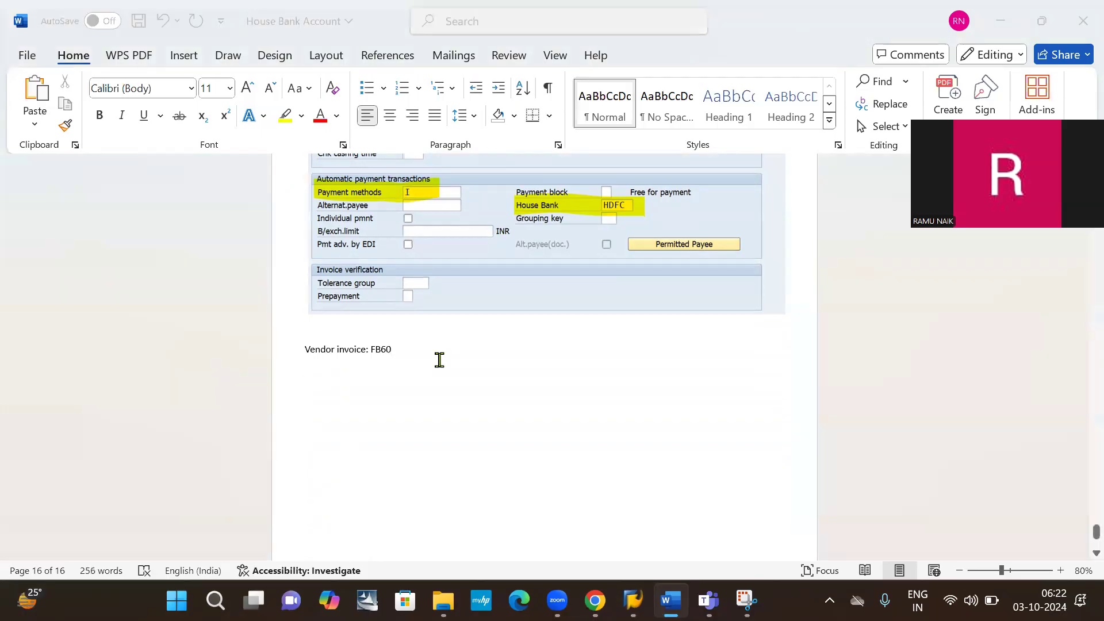
Switch back to SAP and run /NFB60 to start entering a vendor invoice
key("alt+Tab")
key("alt+Tab")
key("alt+shift+Tab")
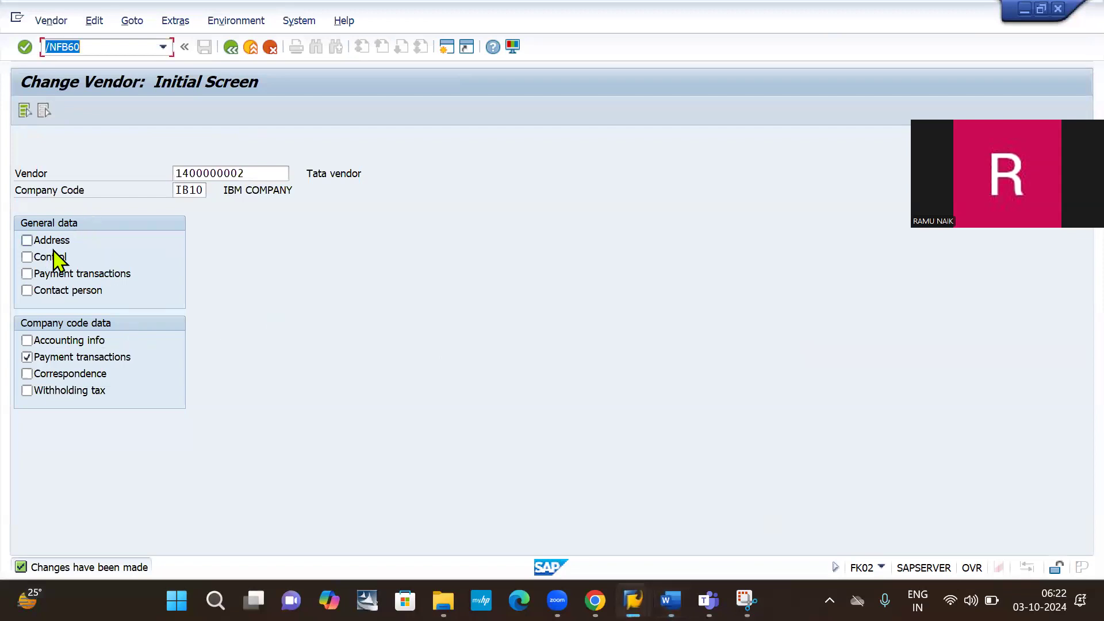
left_click(107, 48)
key("Return")
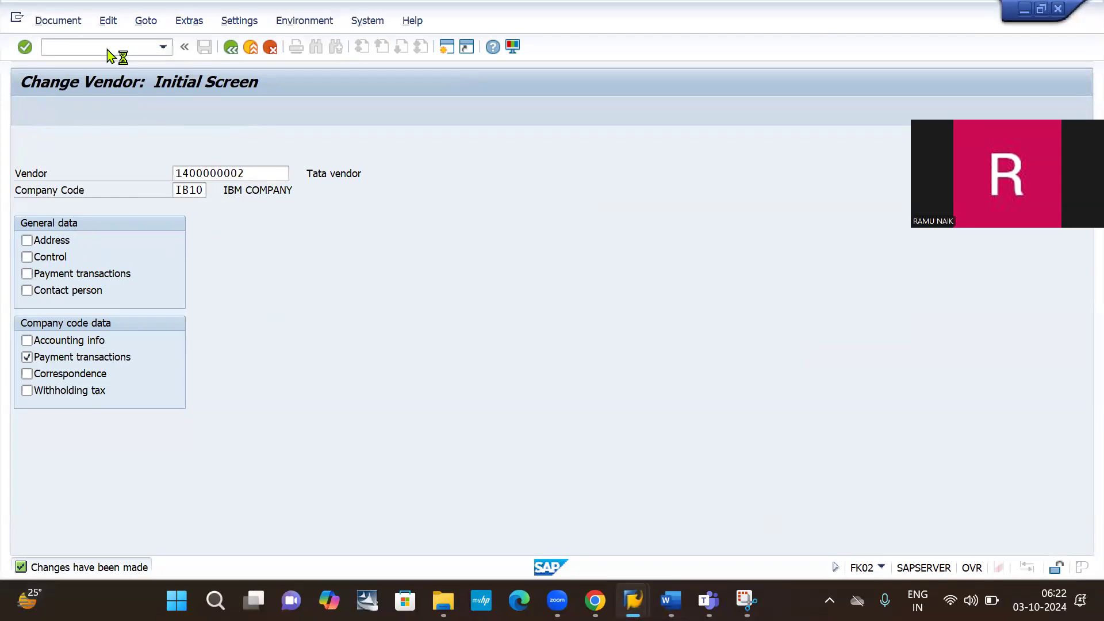
Select the Metro Advertisers LTD 02 vendor account for the invoice and set the invoice date to 01.10.2024
left_click(189, 190)
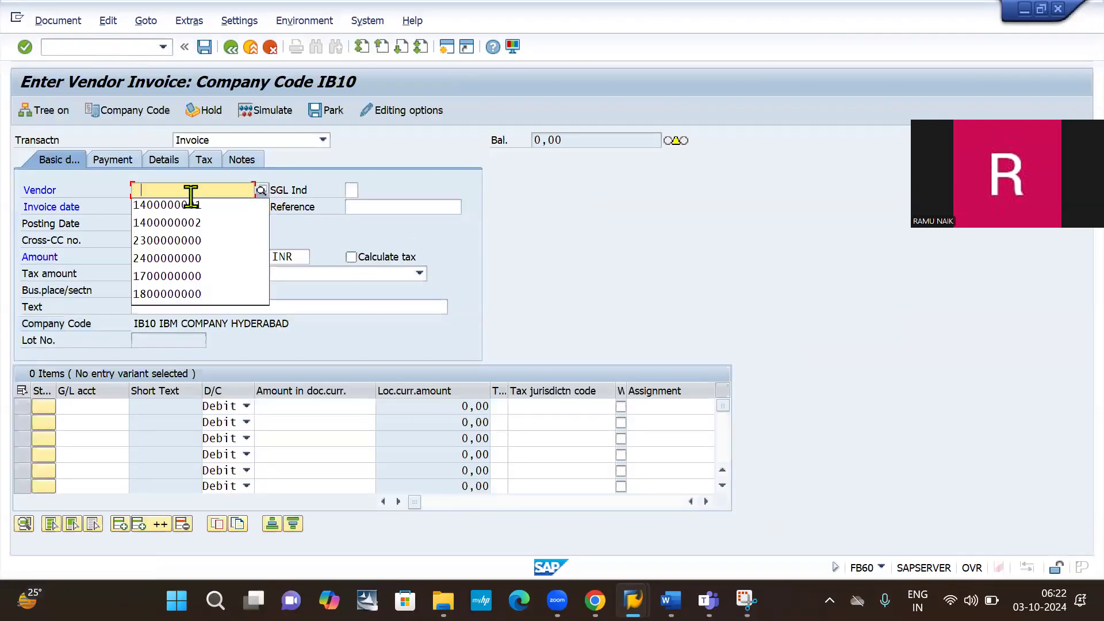
left_click(193, 210)
left_click(192, 208)
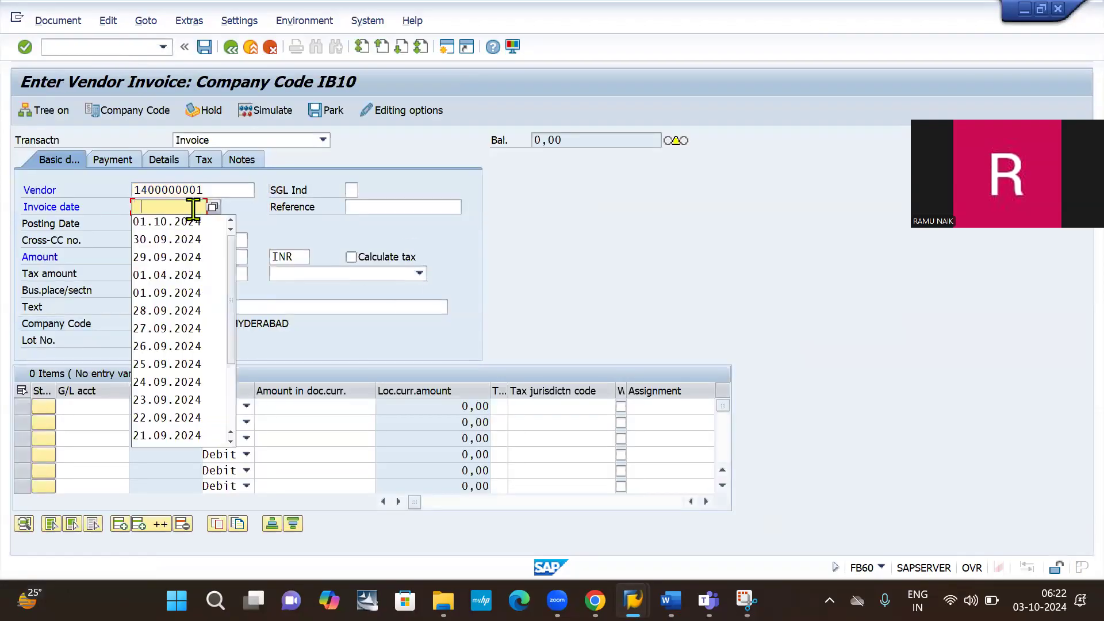
left_click(195, 224)
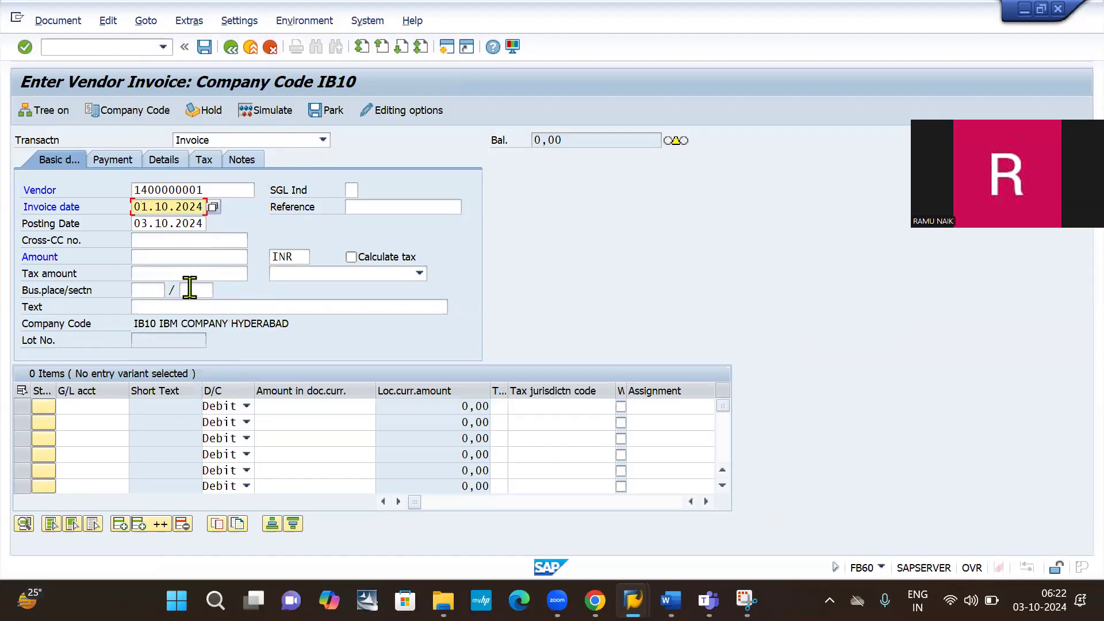
Change the invoice date to 03.10.2024 and set the invoice amount to 30000 INR
left_click(156, 260)
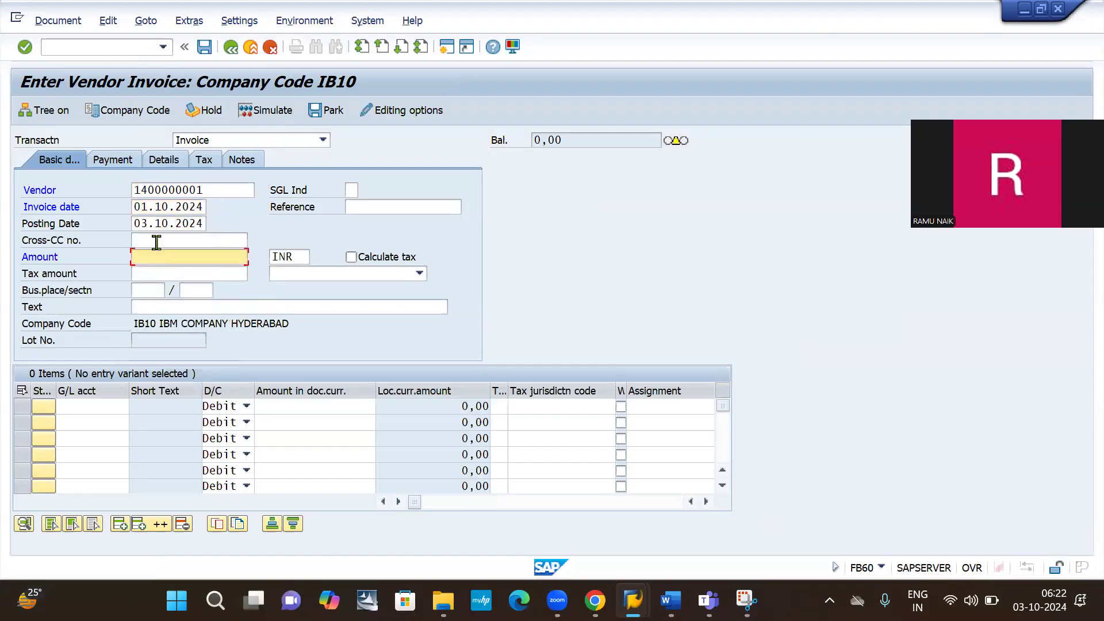
left_click(142, 208)
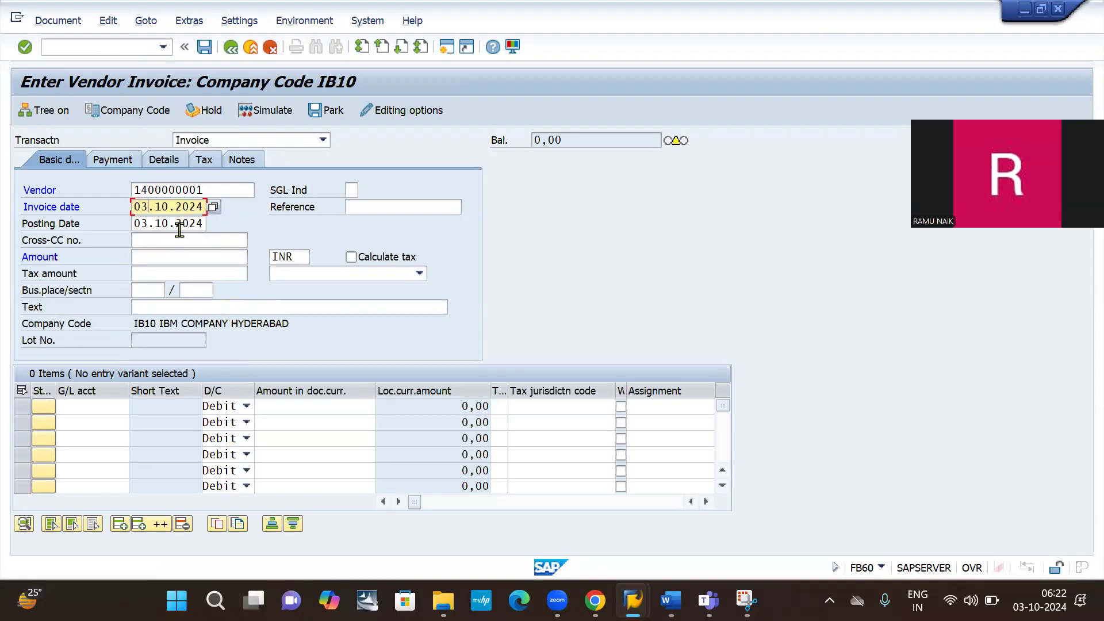
left_click(168, 257)
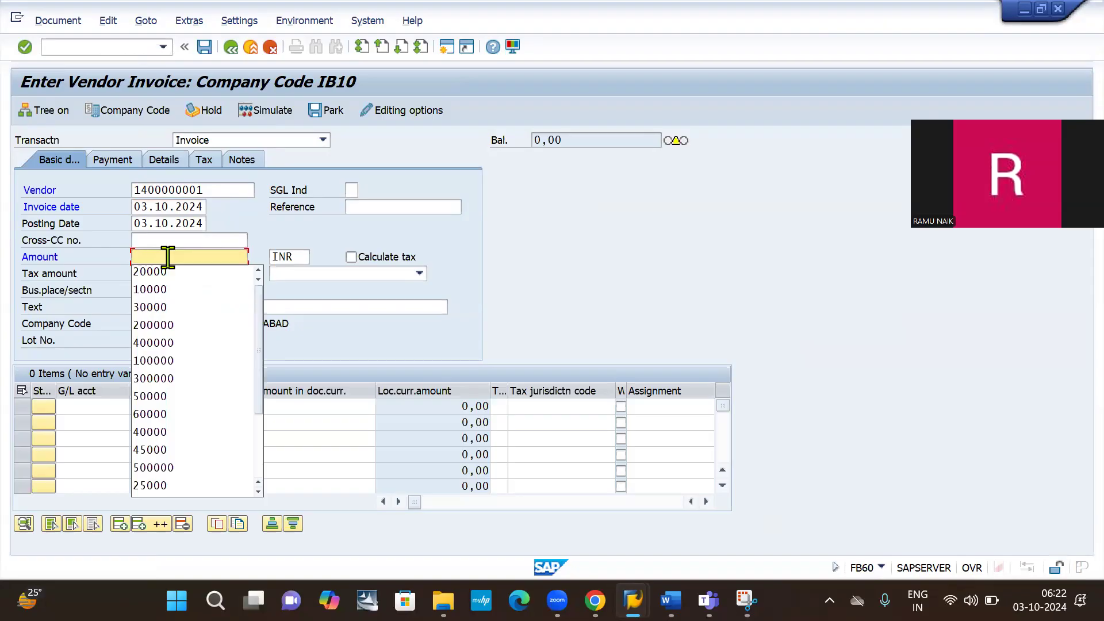
left_click(171, 308)
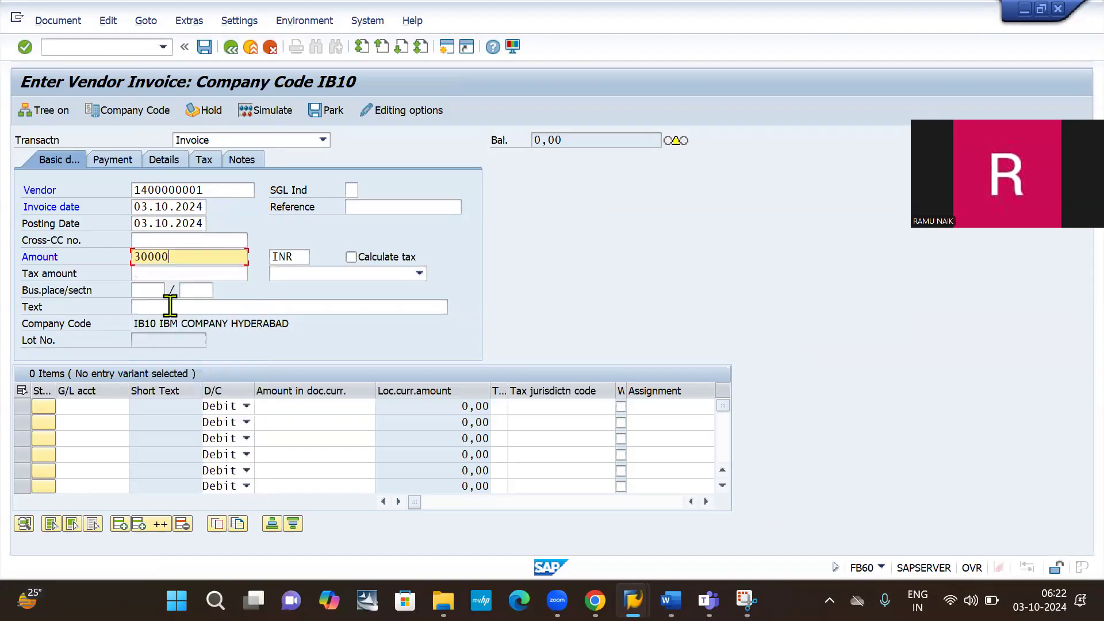
Debit G/L account 400081 with the full invoice amount using * and post the invoice
left_click(85, 405)
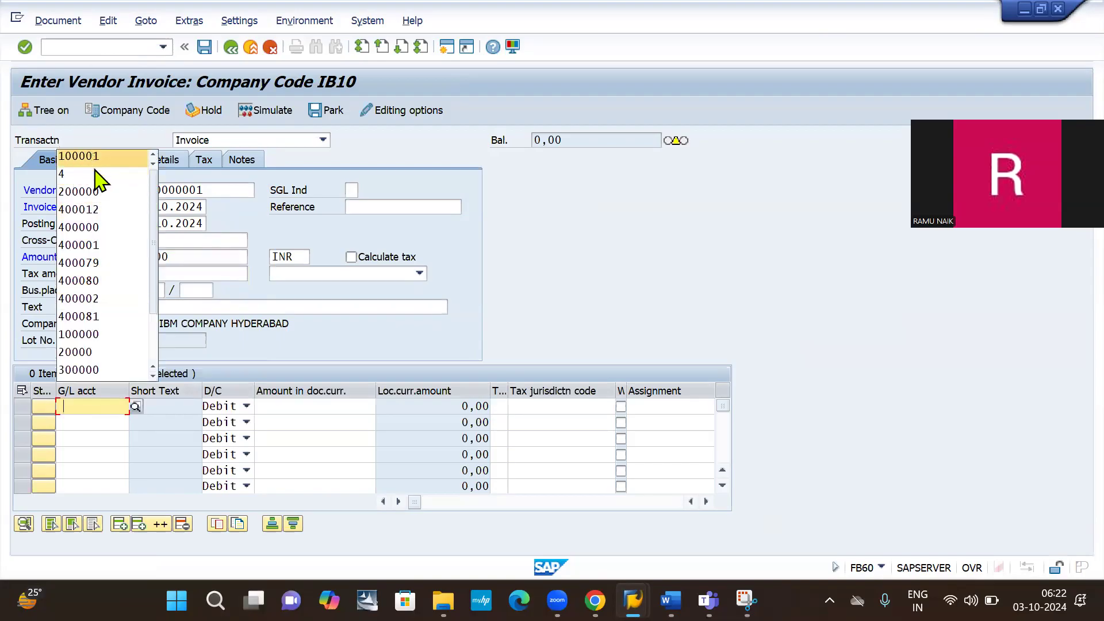
left_click(108, 319)
key("Tab")
key("Tab")
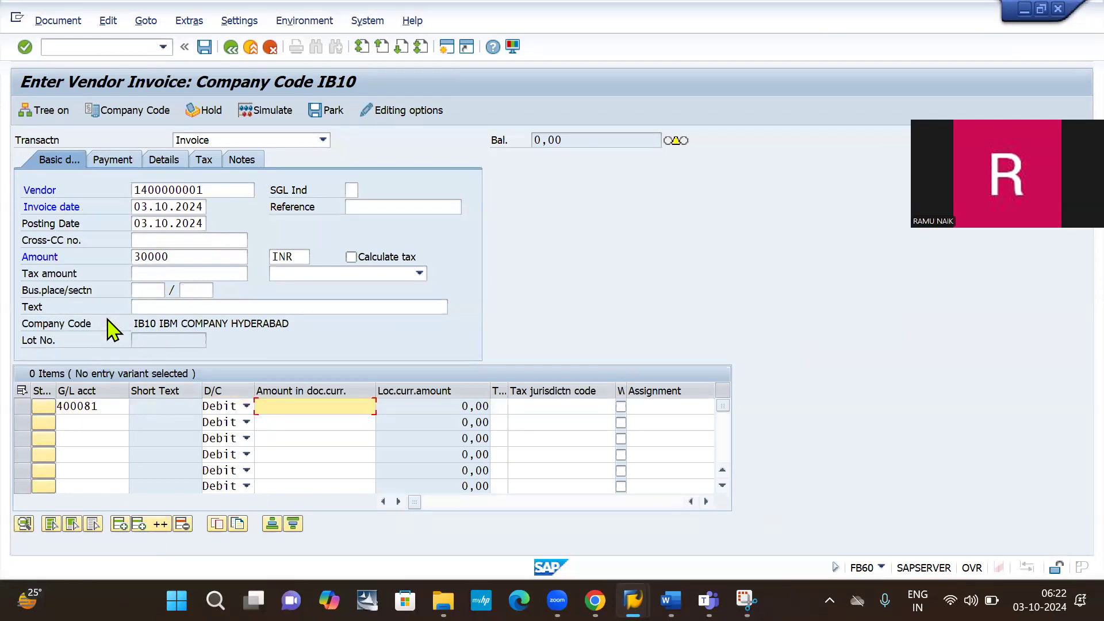
type("*")
key("Return")
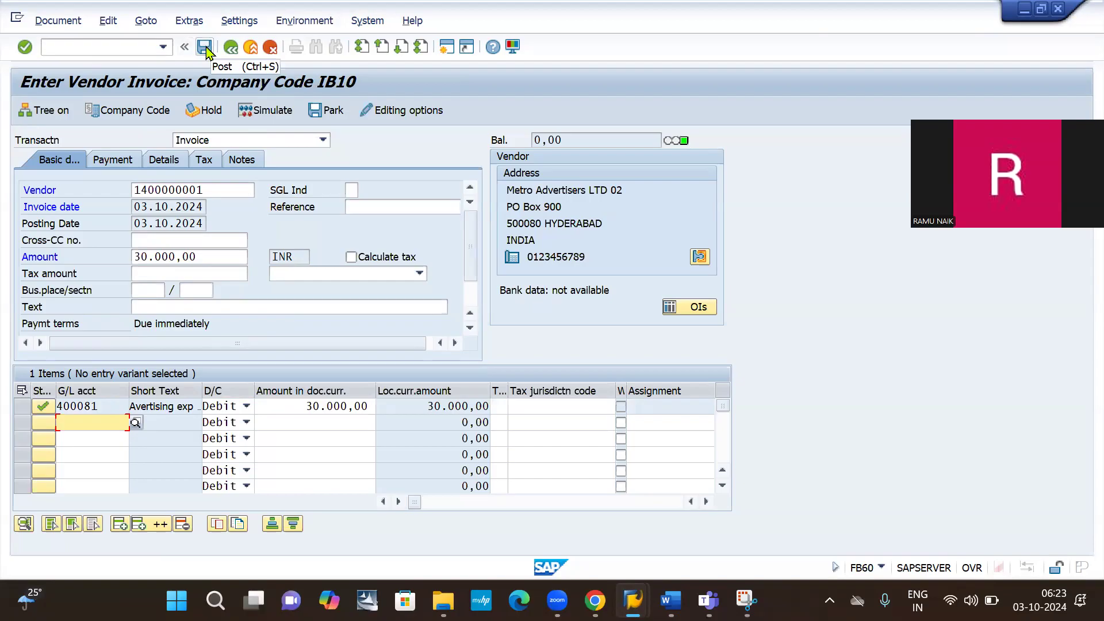
left_click(206, 50)
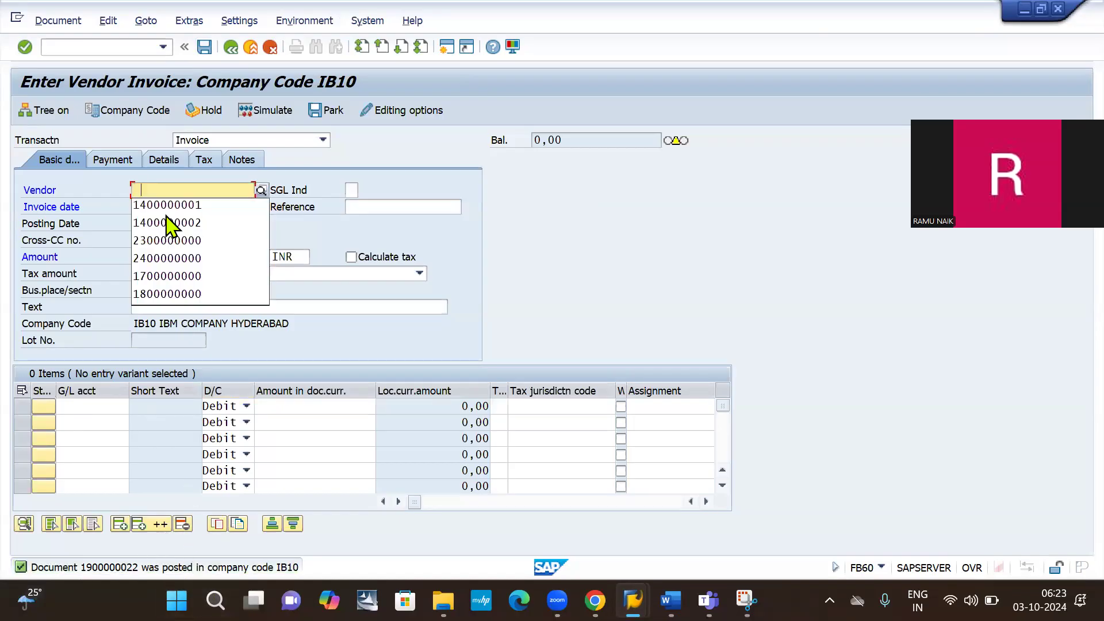
Start a second invoice for the Metro Advertisers LTD 02 vendor, dated 03.10.2024, with an amount of 20000 INR
left_click(185, 206)
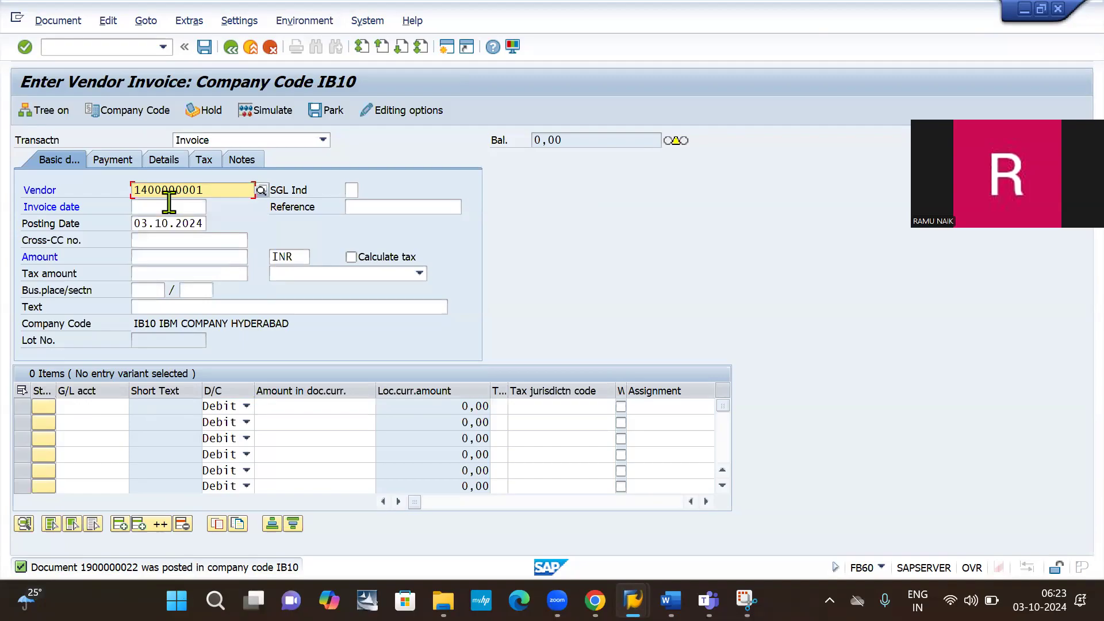
left_click(168, 206)
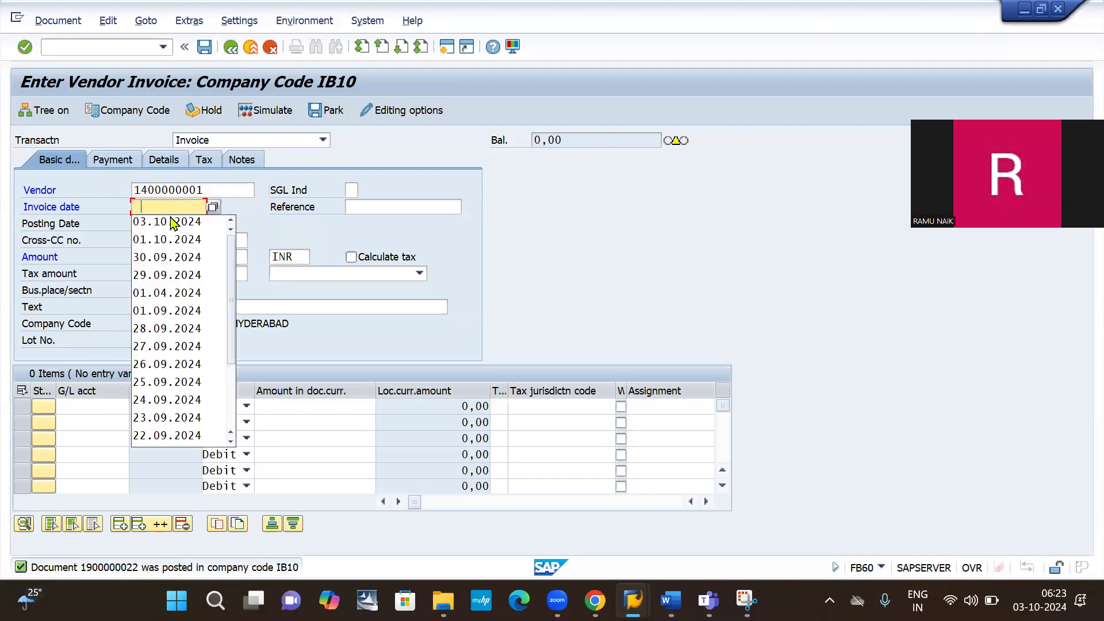
left_click(172, 224)
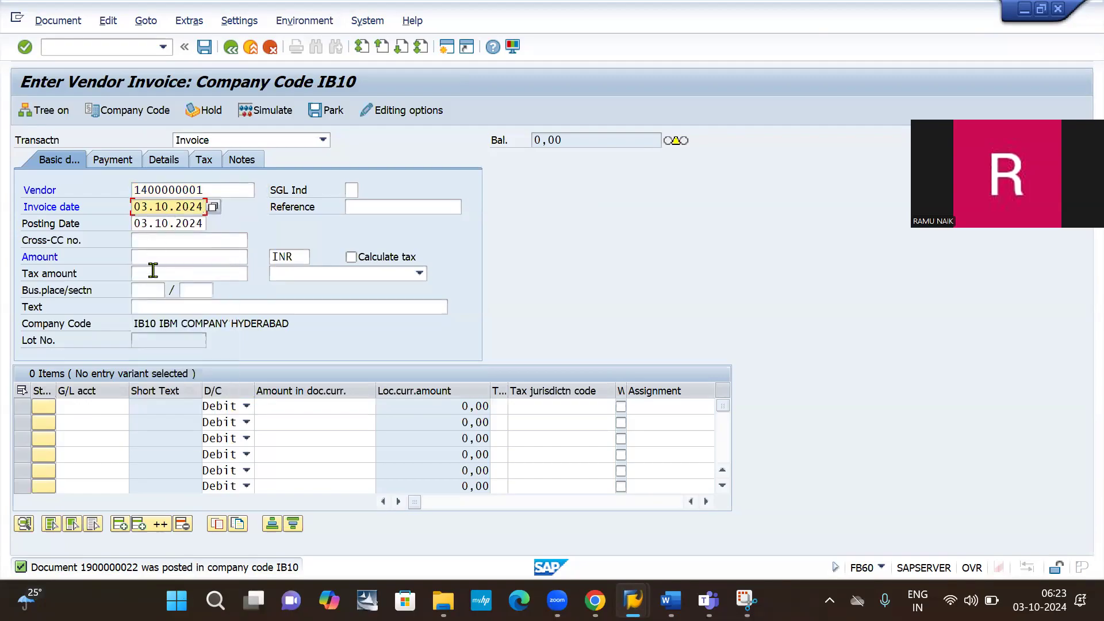
left_click(155, 257)
type("20000")
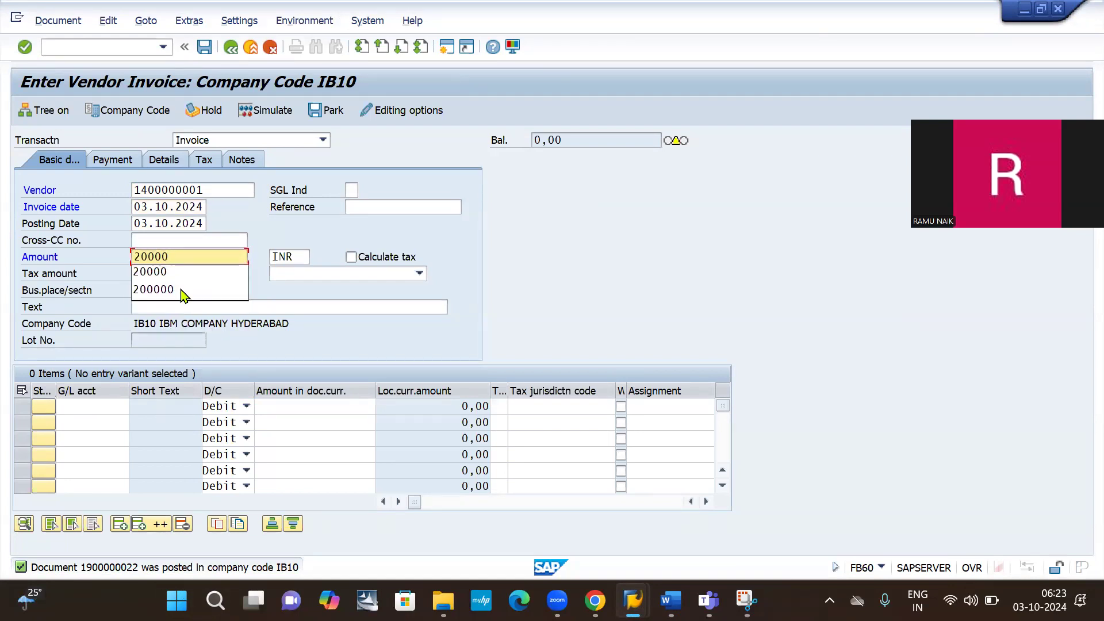
left_click(480, 268)
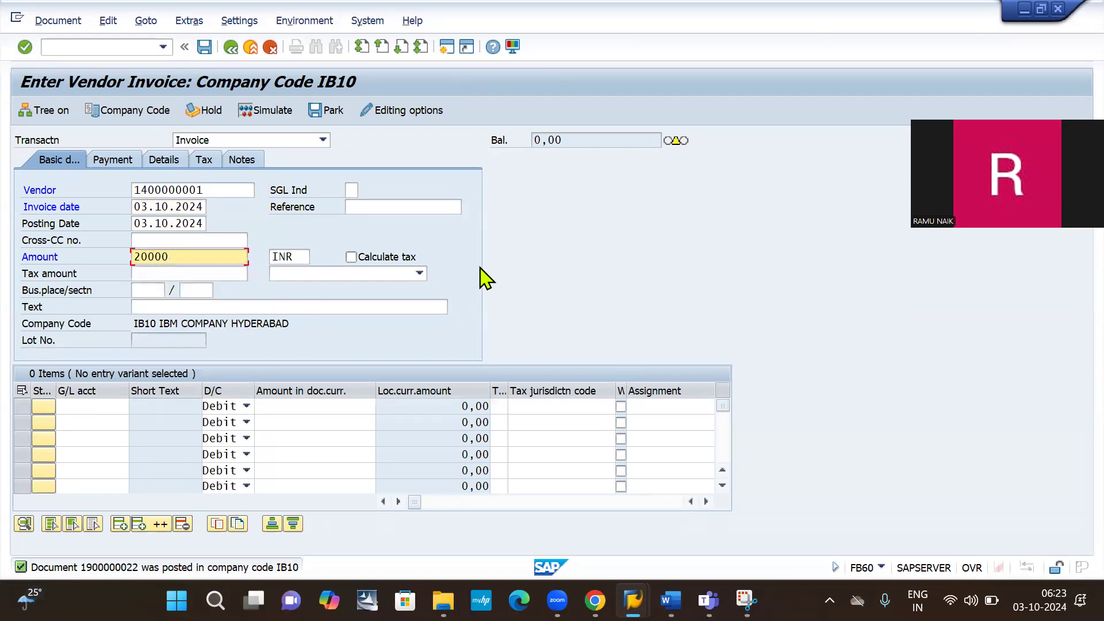
Assign the second invoice's full amount to G/L account 400081 as a debit using * and post it
left_click(90, 407)
left_click(91, 407)
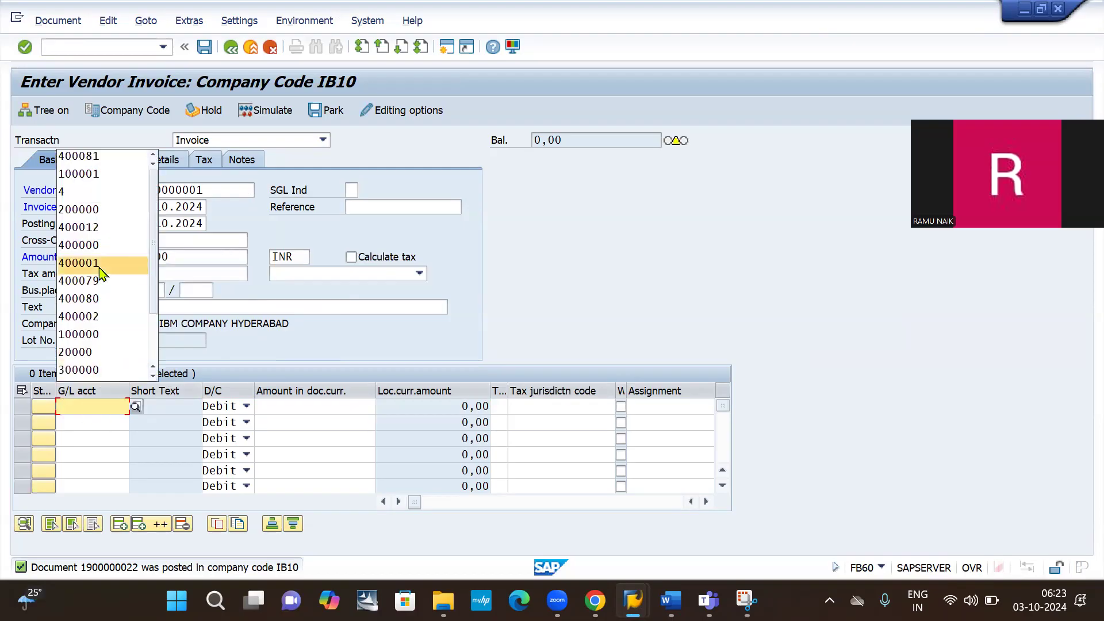
left_click(80, 160)
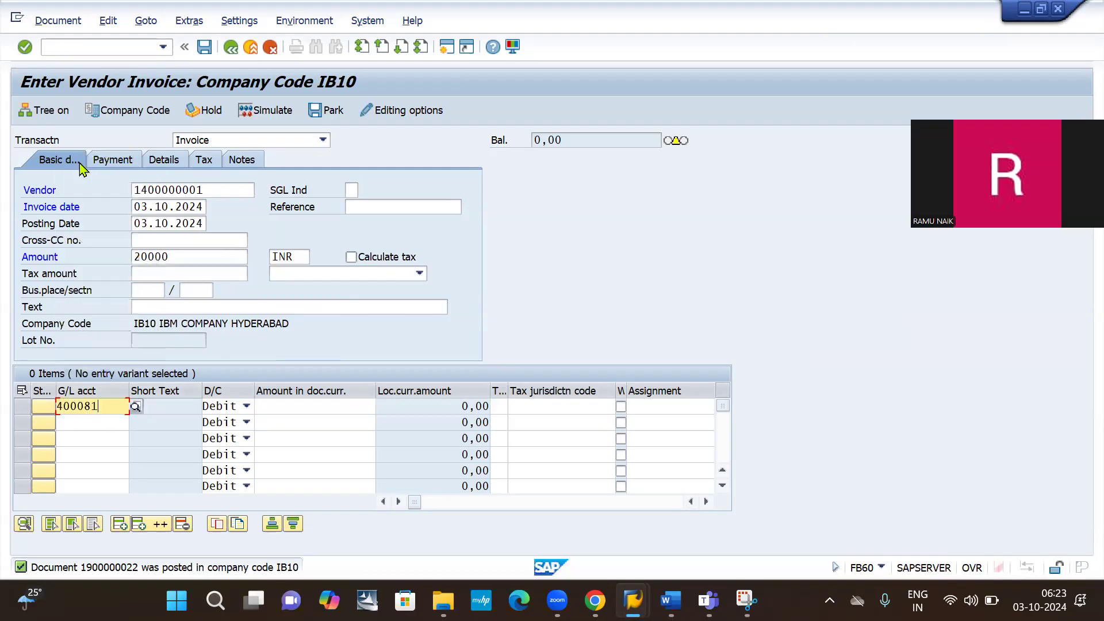
key("Tab")
key("Tab")
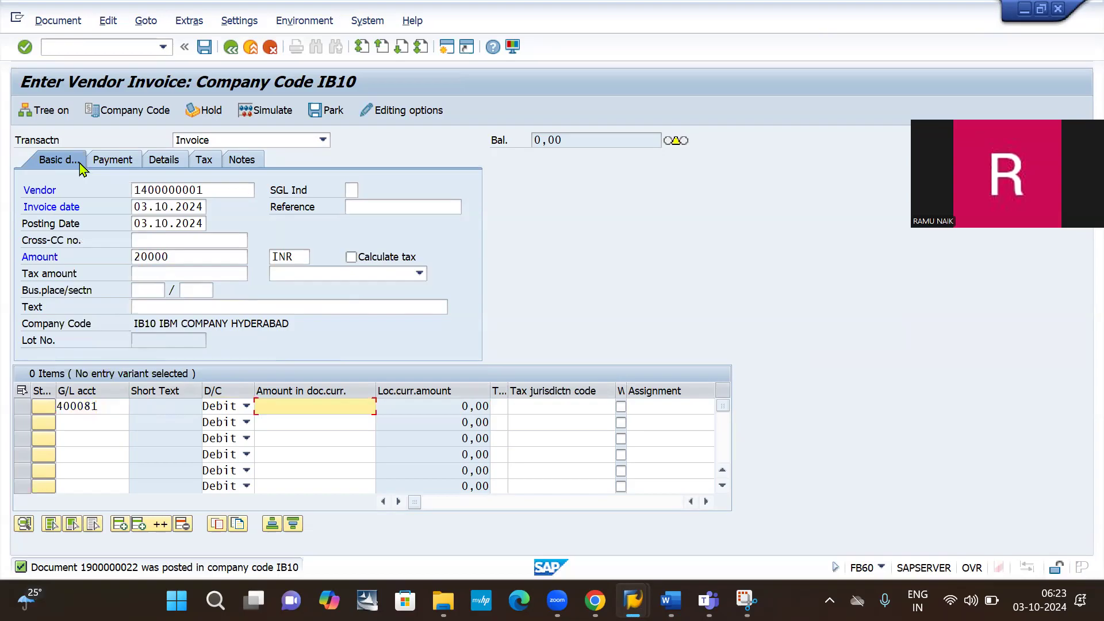
key("Return")
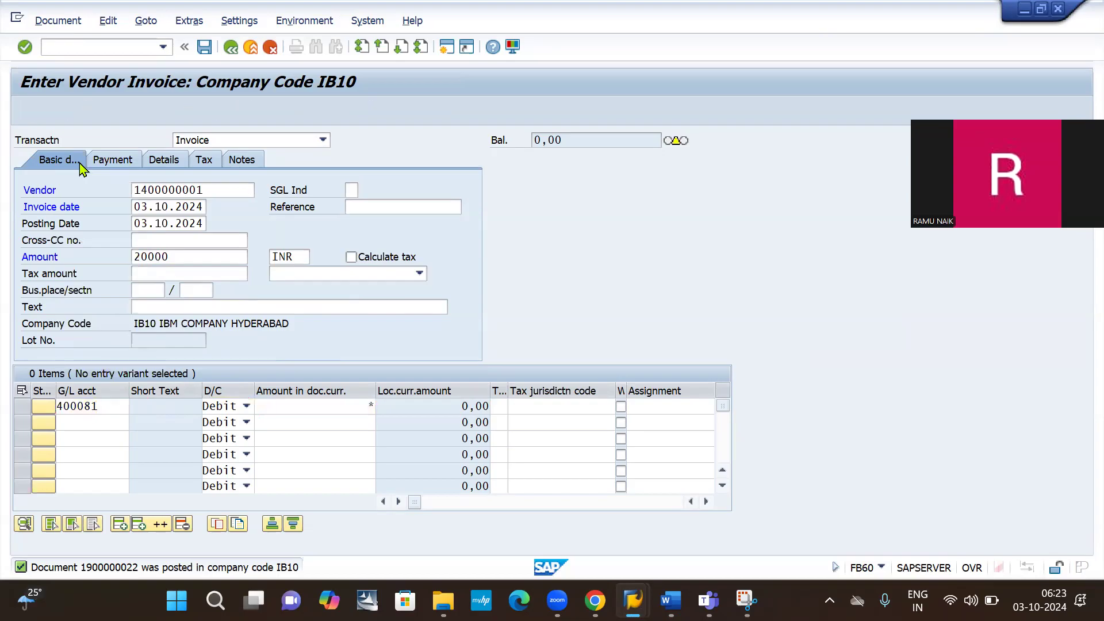
left_click(205, 47)
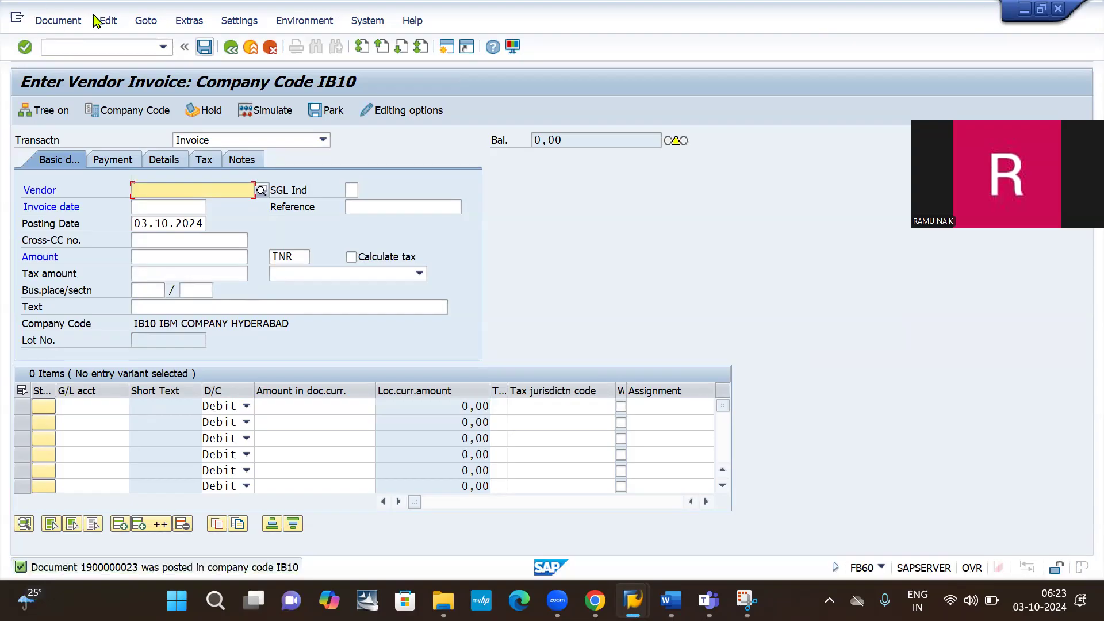
Run /NFBL1N and display the open line items of the Tata vendor in company code IB10
left_click(86, 49)
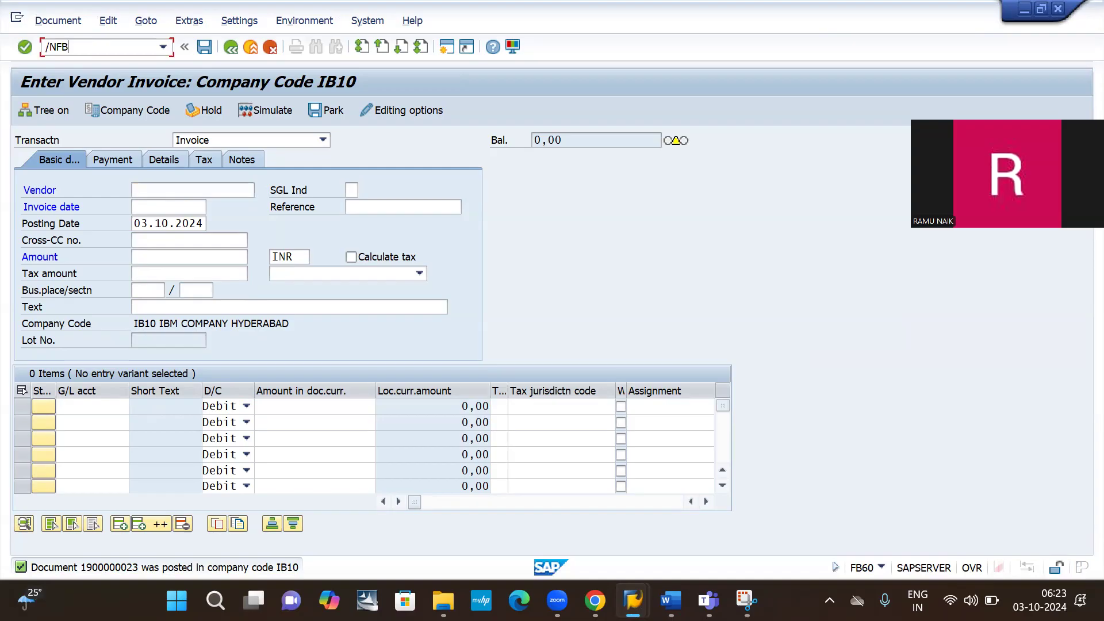
type("/NFBL1N")
key("Return")
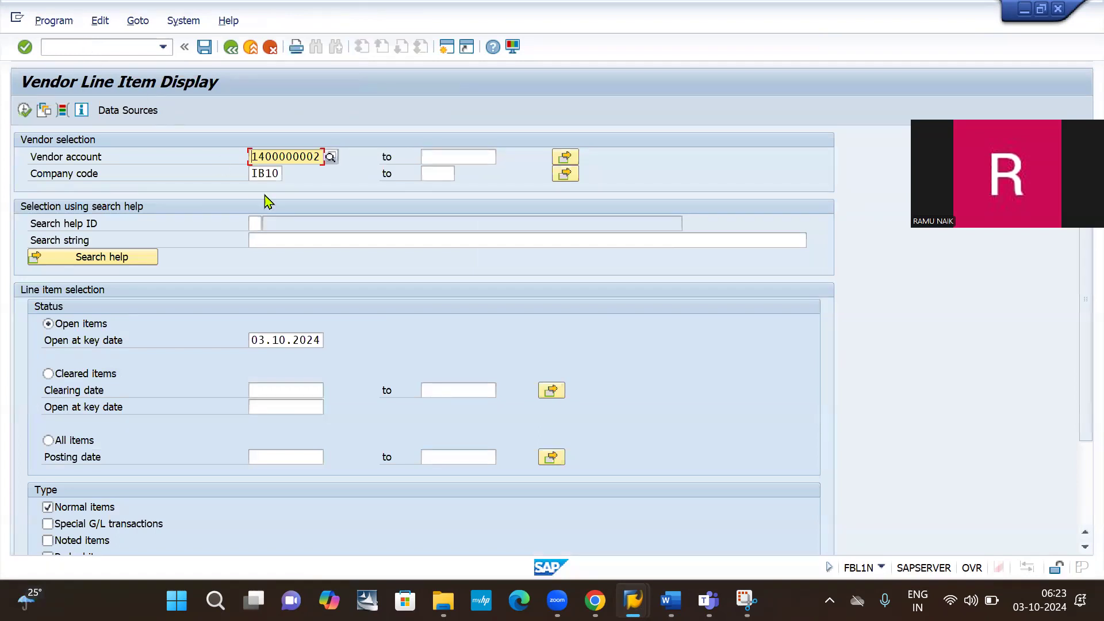
left_click(25, 109)
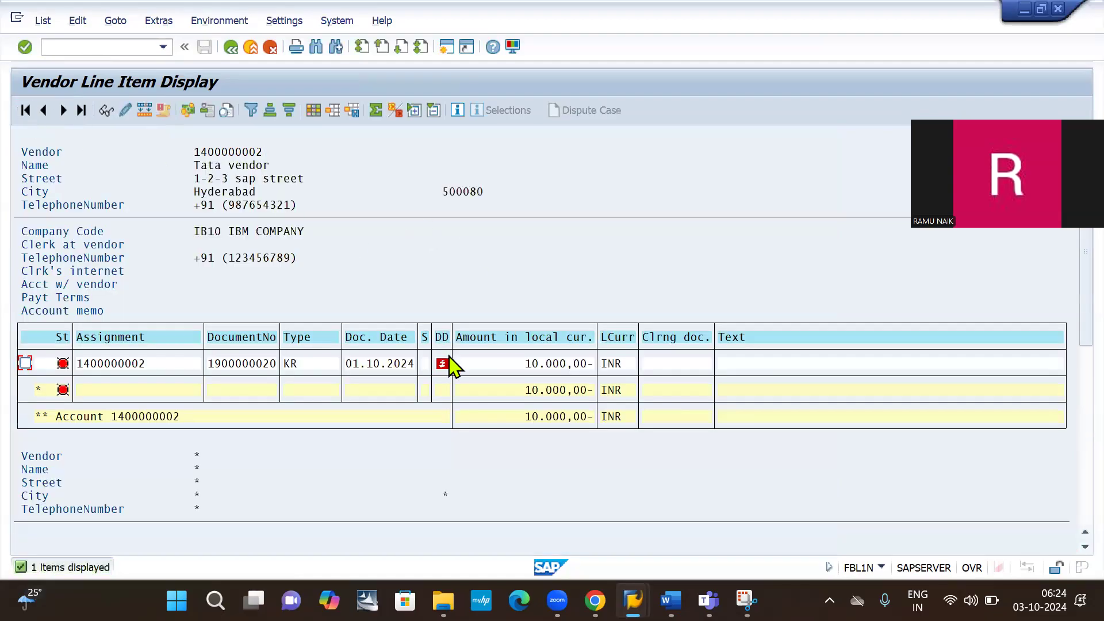
Return to the line item selection, change the vendor account to Metro Advertisers LTD 02 and display its open items
left_click(233, 48)
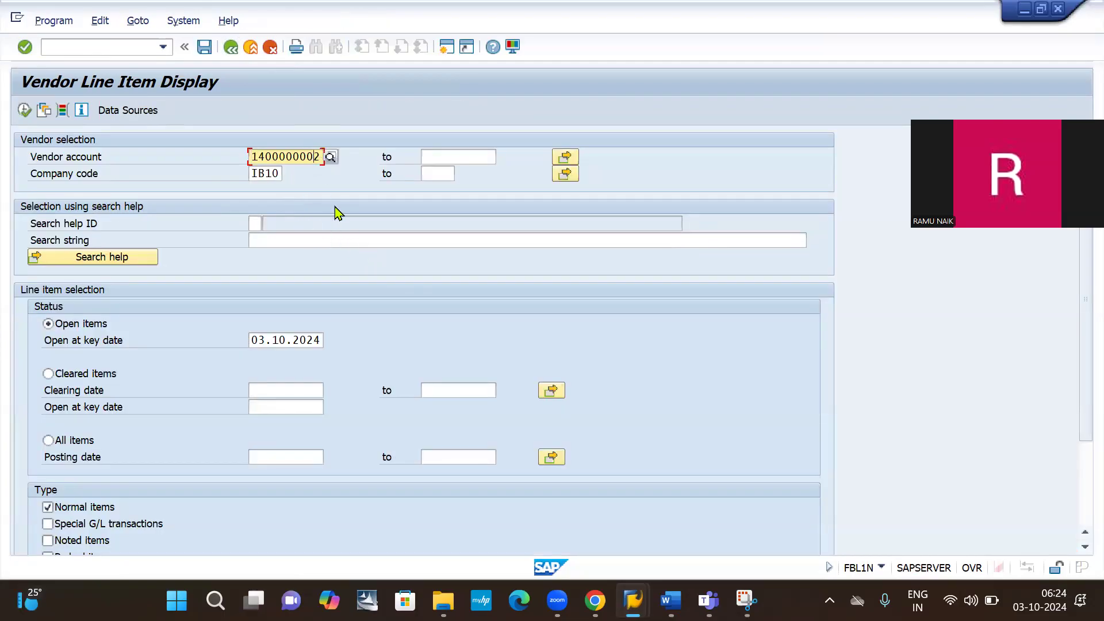
type("1")
key("F8")
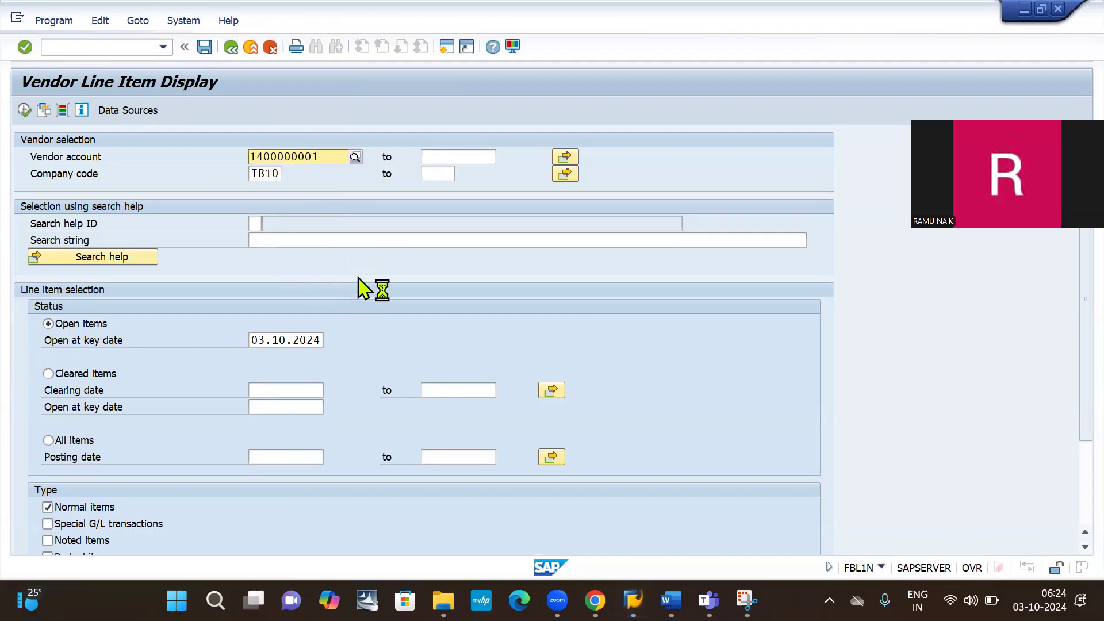
left_click(25, 112)
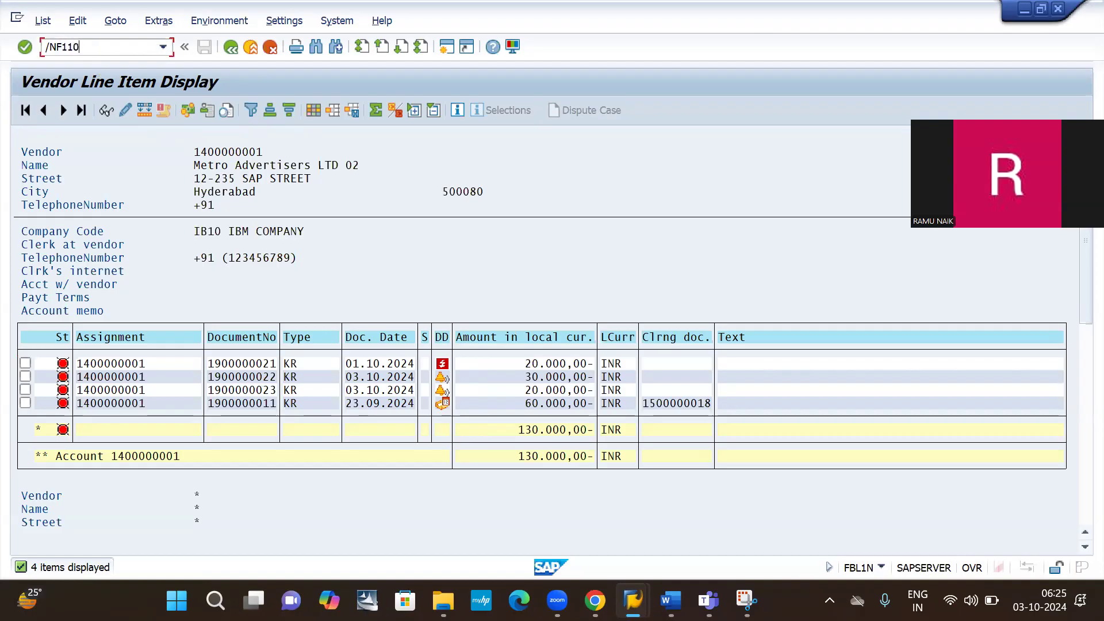
Switch to the House Bank Account document in Word and add the line "APP Run: F110" below the vendor invoice line
key("alt+Tab")
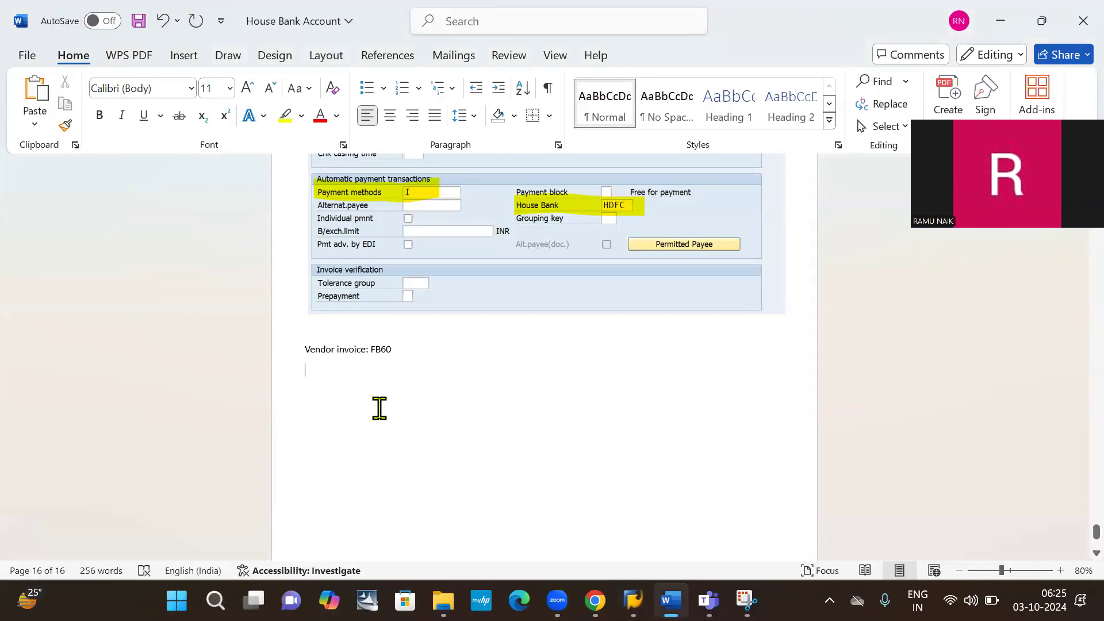
type("a")
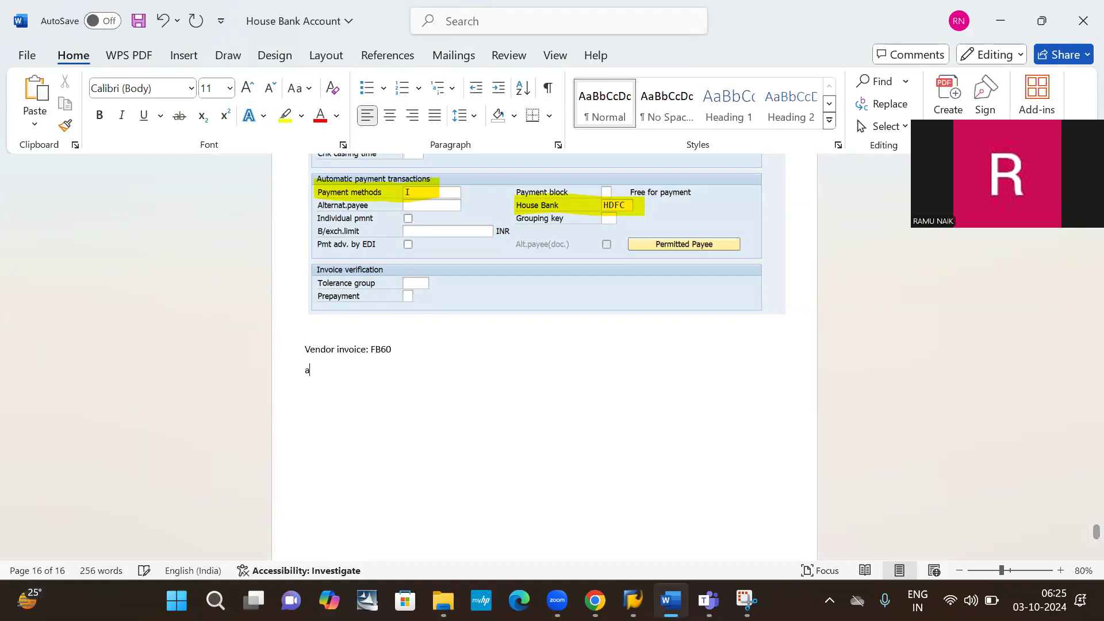
key("BackSpace")
type("APP Run: F110")
key("Return")
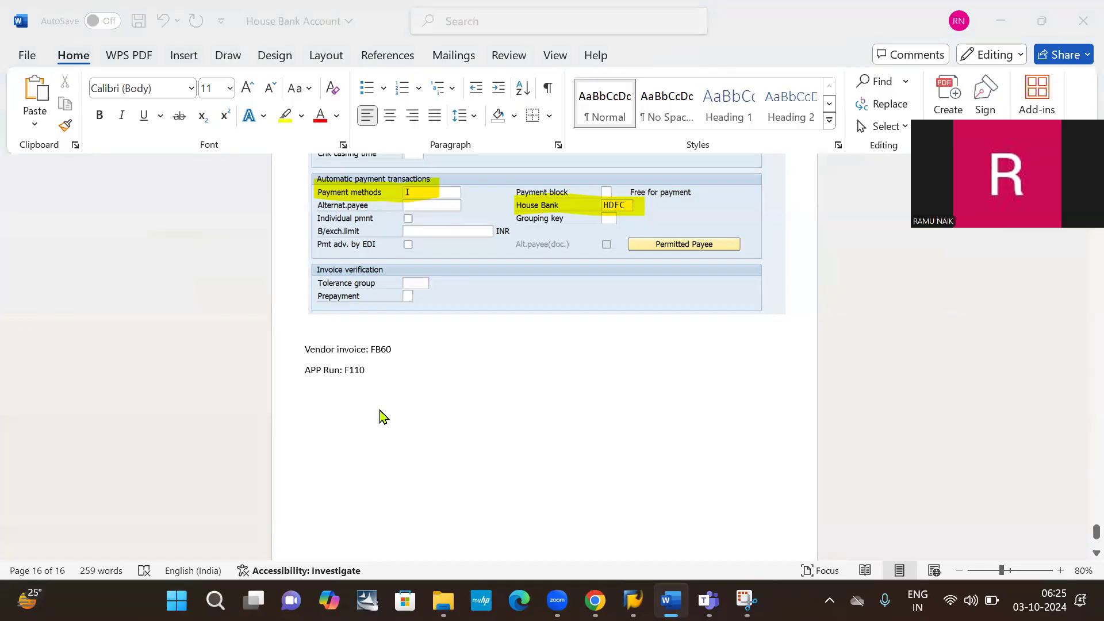
Switch back to SAP and run /NF110 to open the automatic payment transactions
key("alt+Tab")
left_click(101, 47)
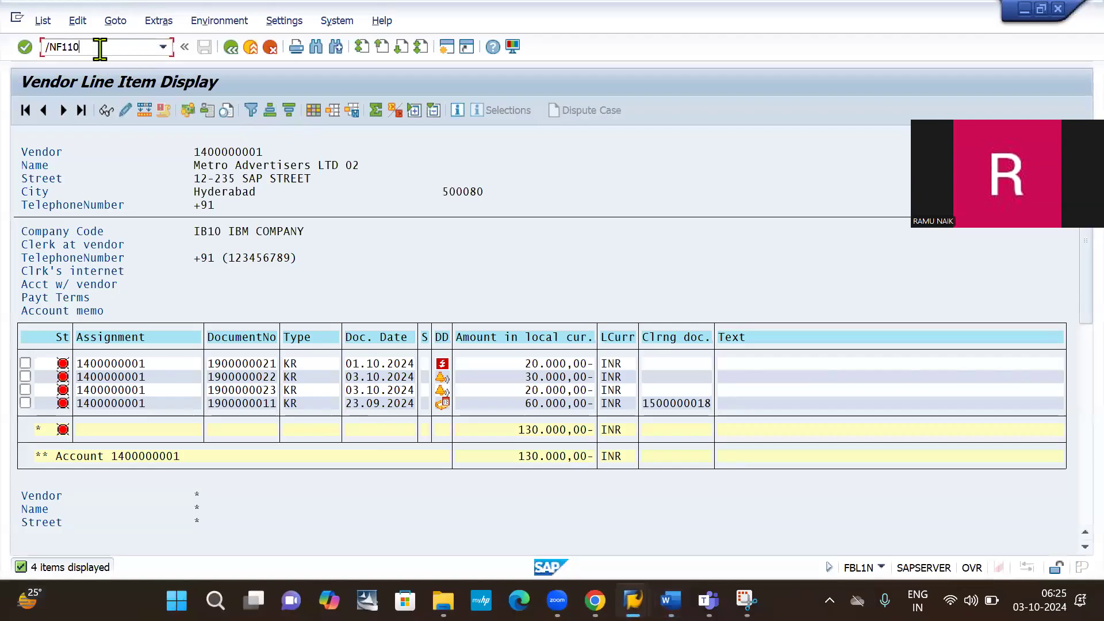
key("Return")
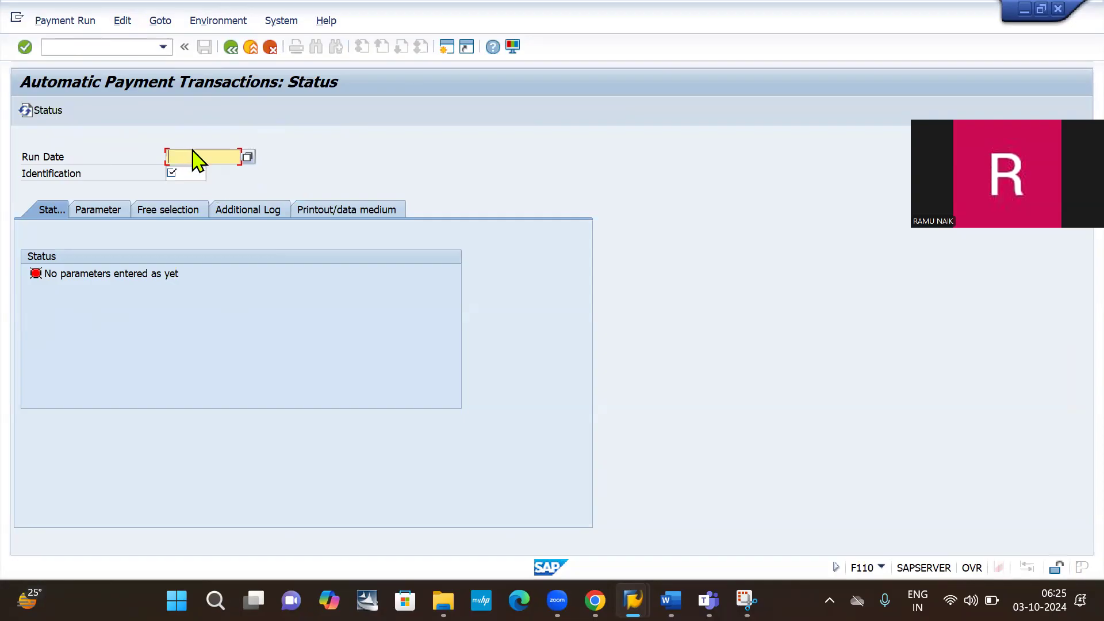
left_click(248, 157)
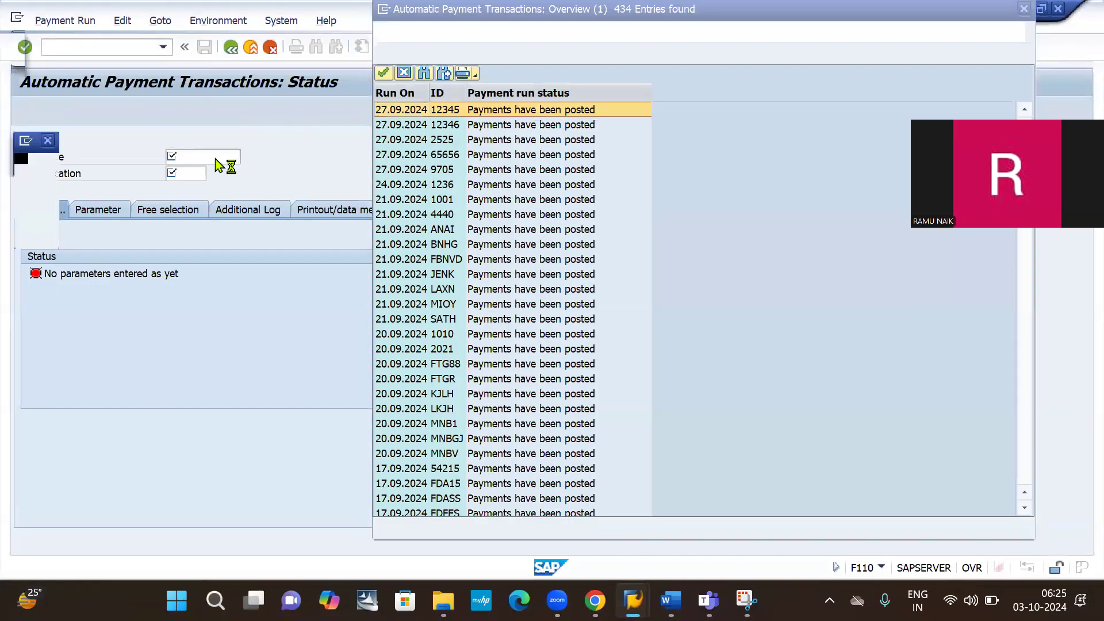
key("Escape")
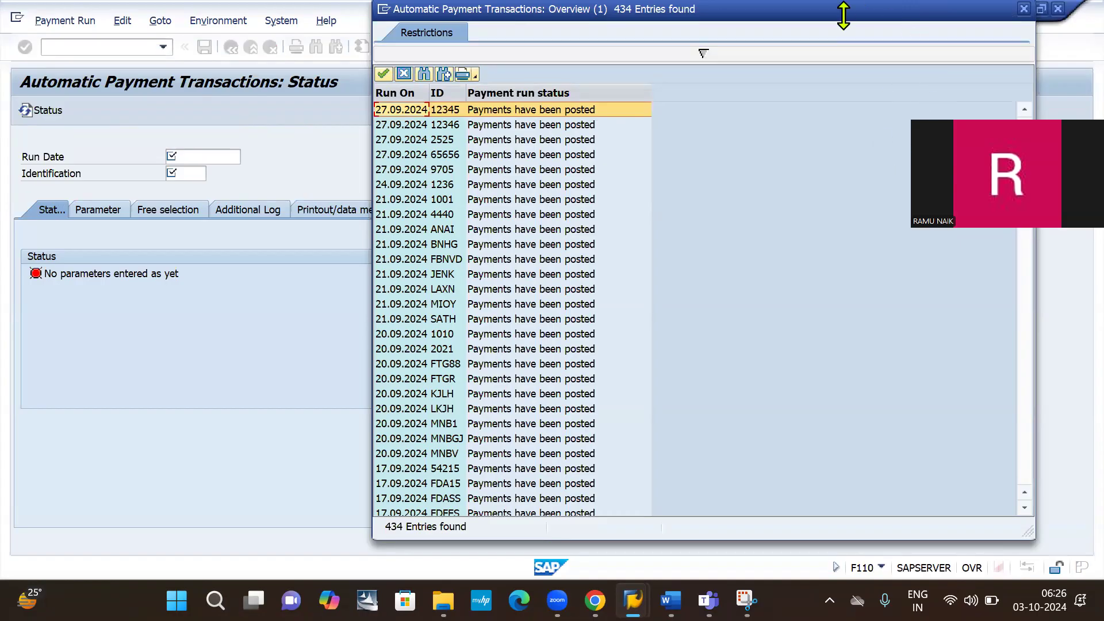
key("Escape")
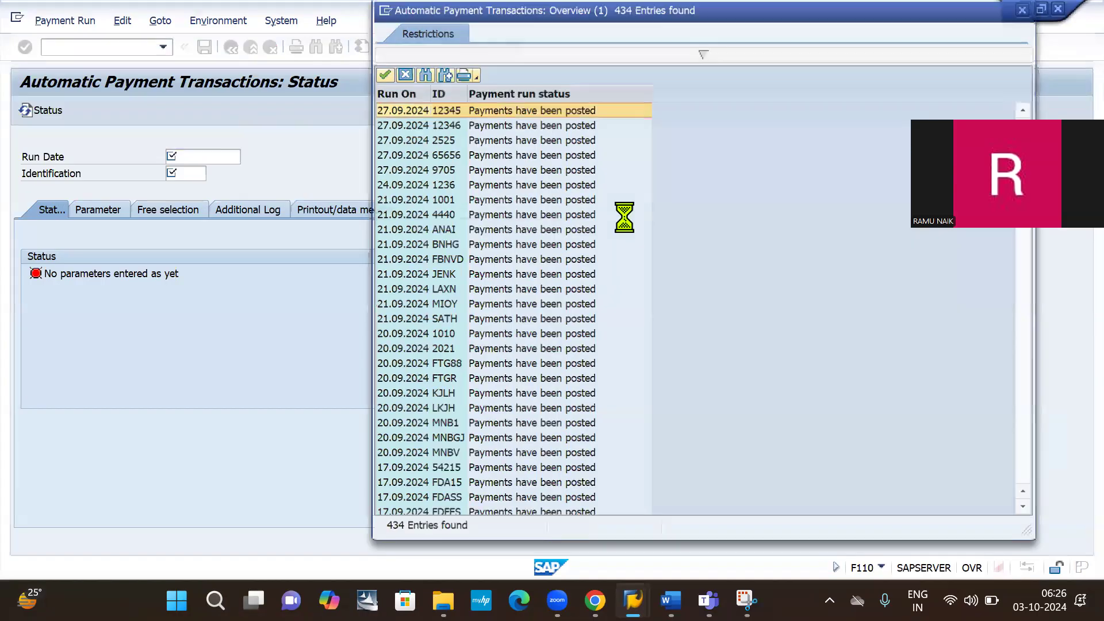
Set the payment run date to 03.10.2024 and the identification to 1
left_click(192, 154)
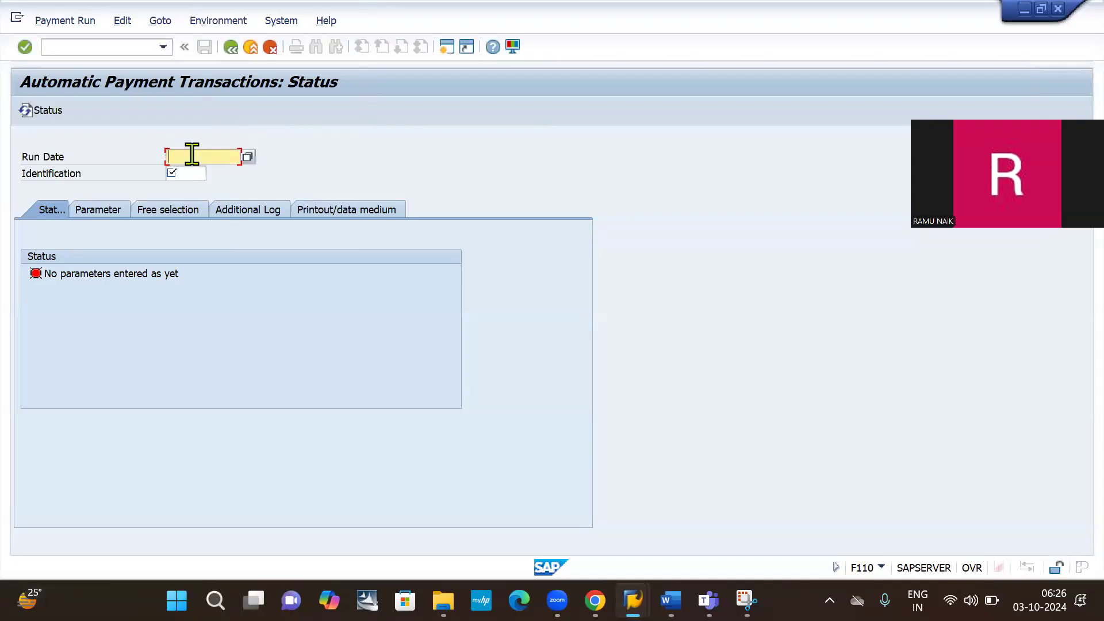
type("03.10.2024")
left_click(183, 171)
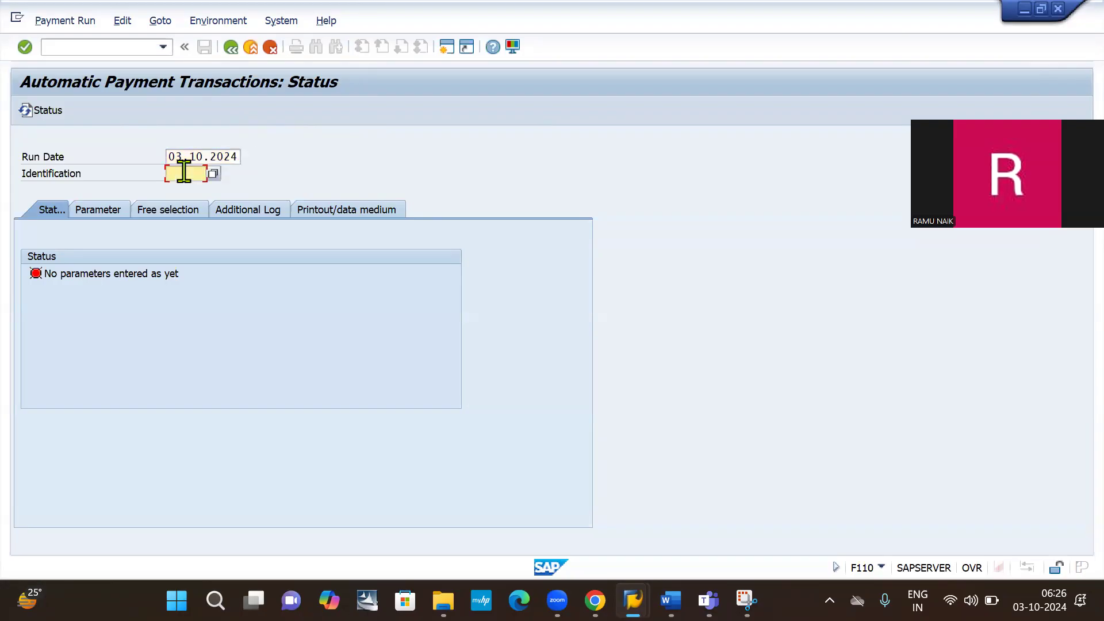
type("1")
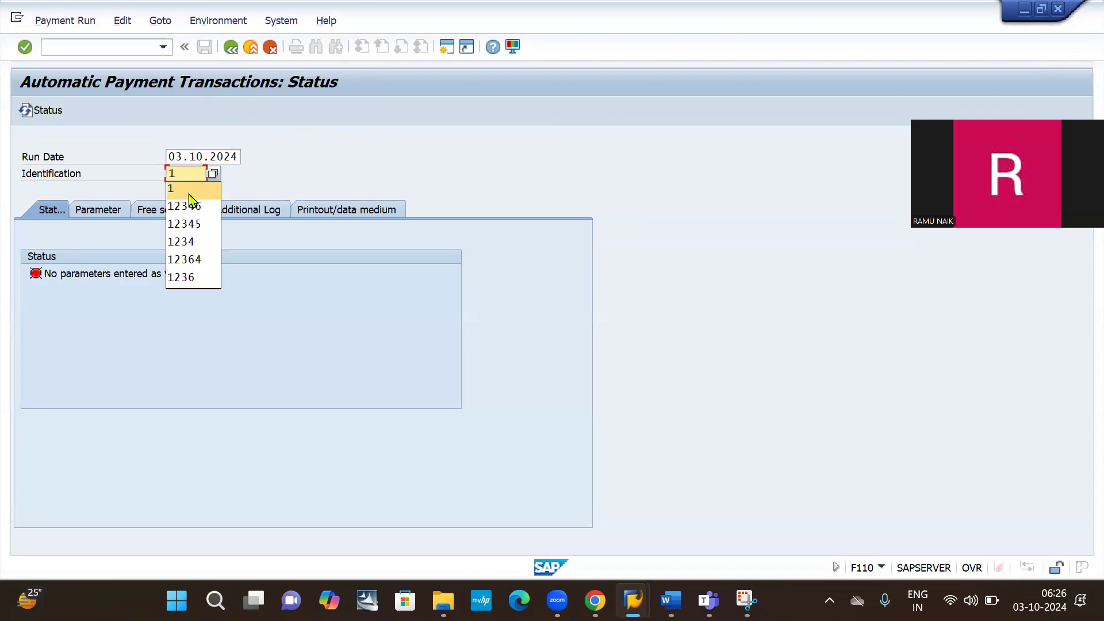
left_click(190, 195)
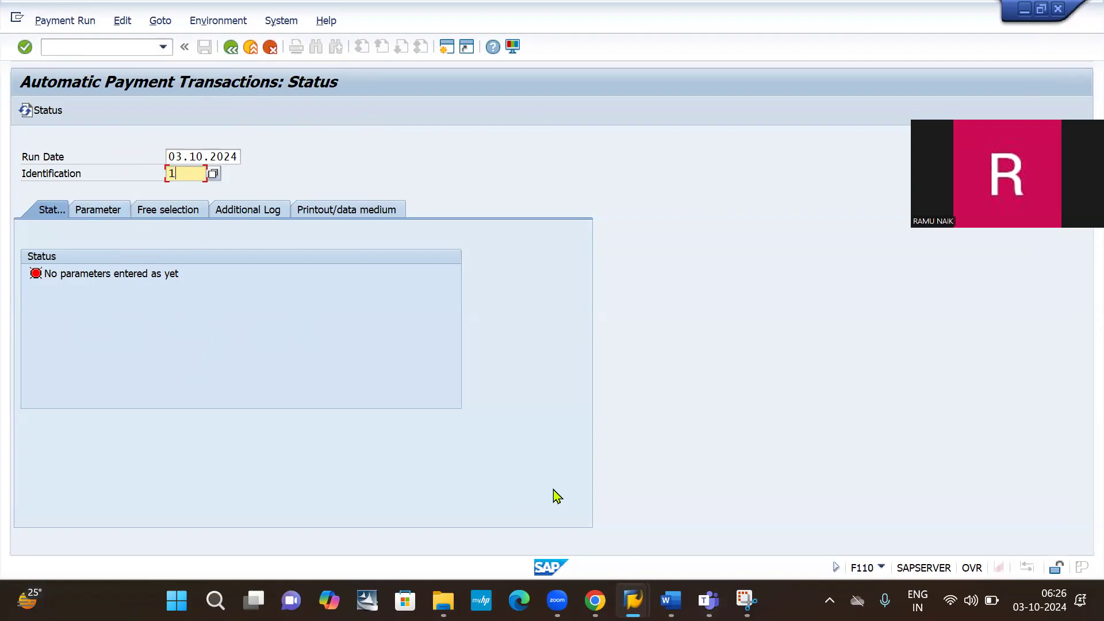
Capture the payment run status screen with Snipping Tool and highlight the run date and identification in yellow
left_click(745, 600)
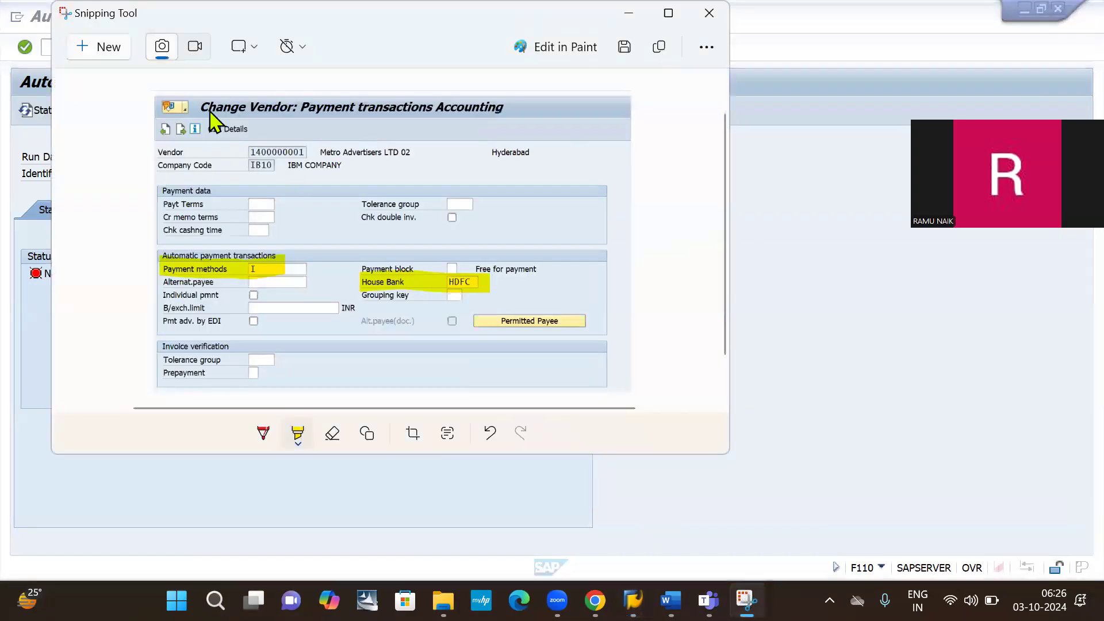
left_click(101, 46)
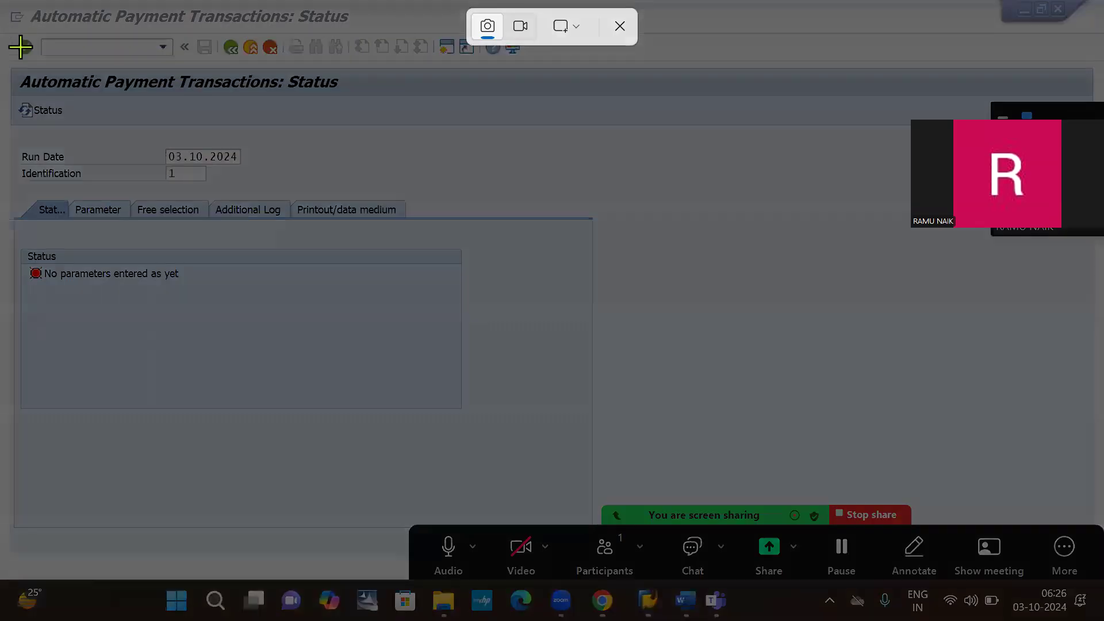
left_click_drag(9, 63, 503, 326)
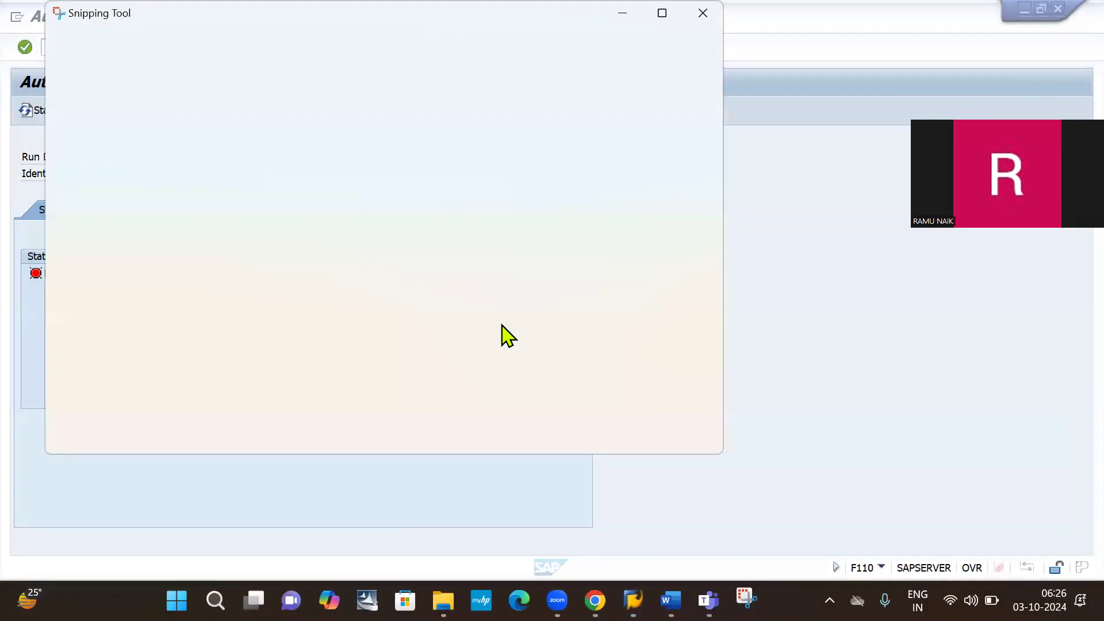
mouse_move(295, 215)
left_mouse_down()
mouse_move(345, 200)
mouse_move(354, 209)
left_mouse_up()
left_click_drag(293, 223, 328, 224)
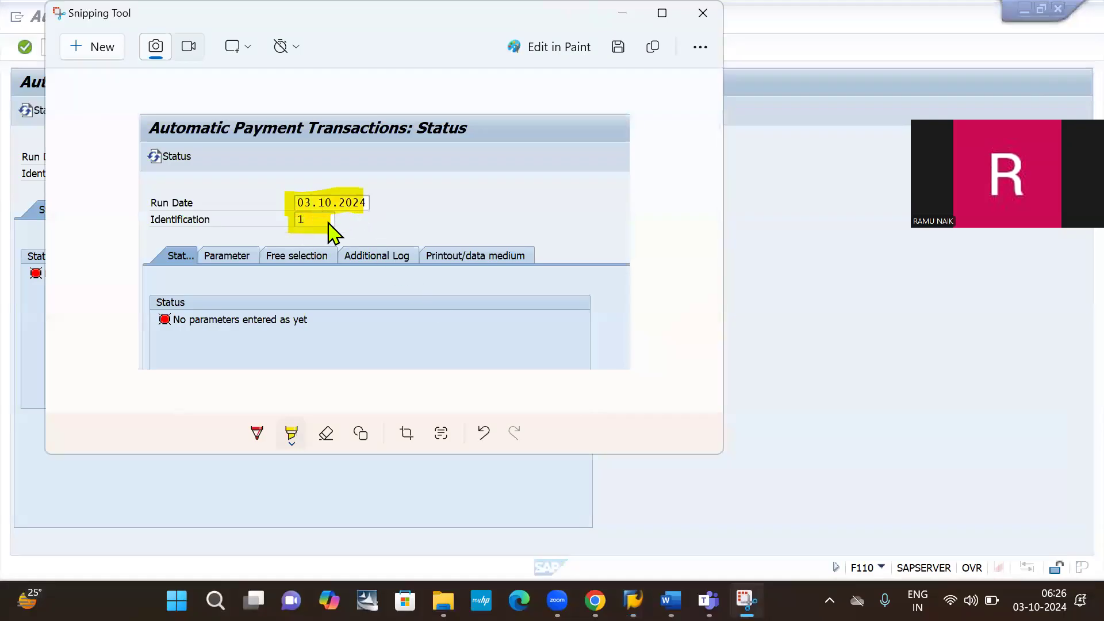
Paste the status screenshot below the "APP Run: F110" line in the House Bank Account document in Word, and switch back to SAP
key("alt+Tab")
key("alt+Tab")
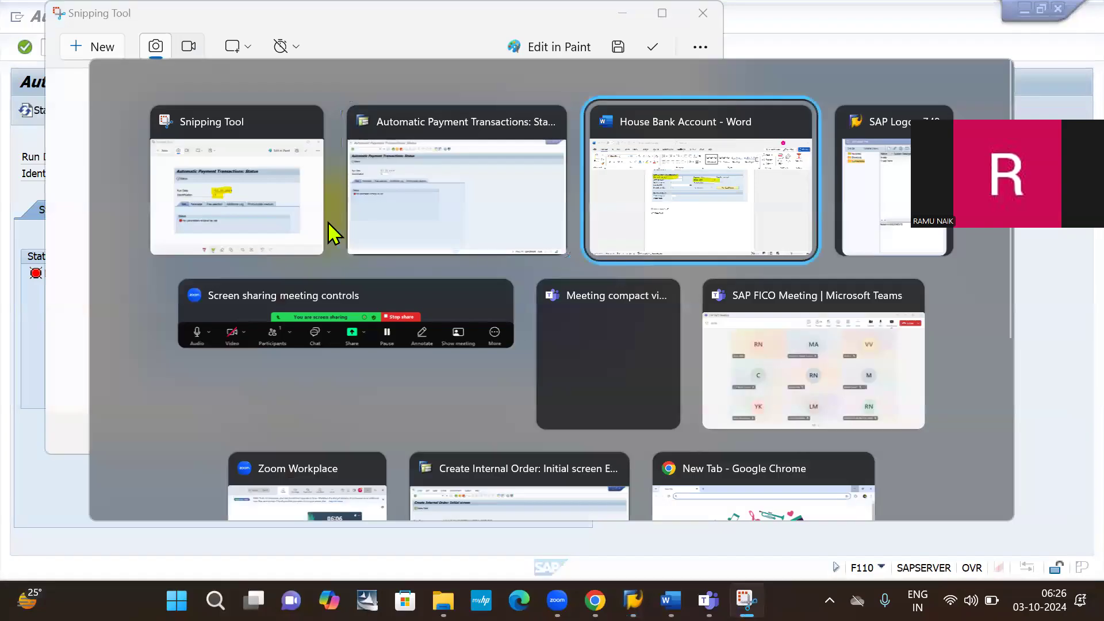
key("ctrl+v")
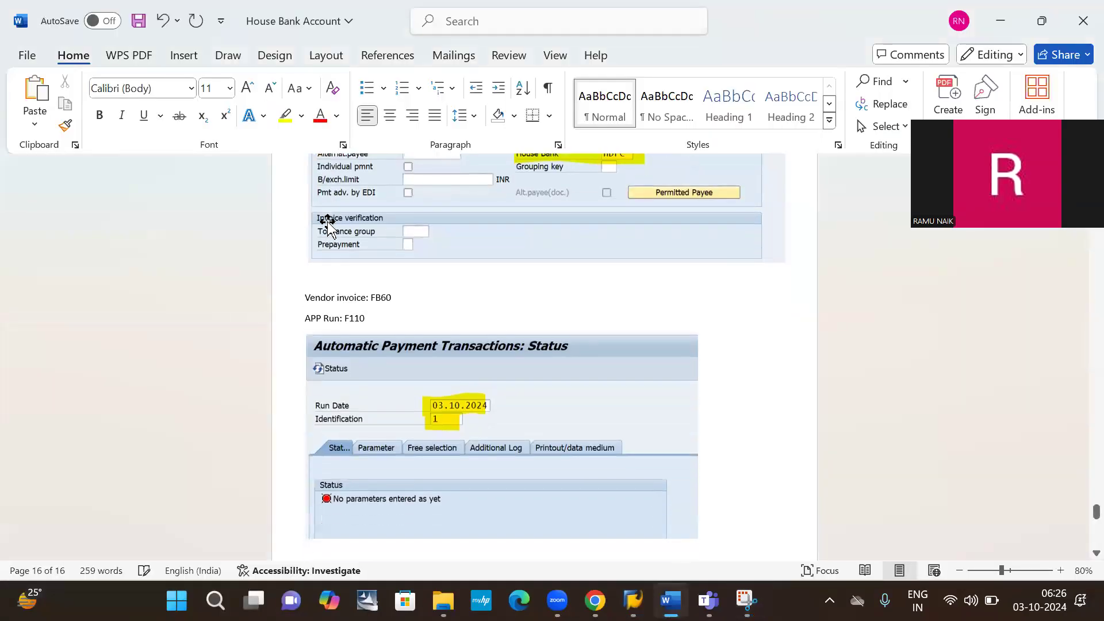
key("alt+Tab")
key("alt+Tab")
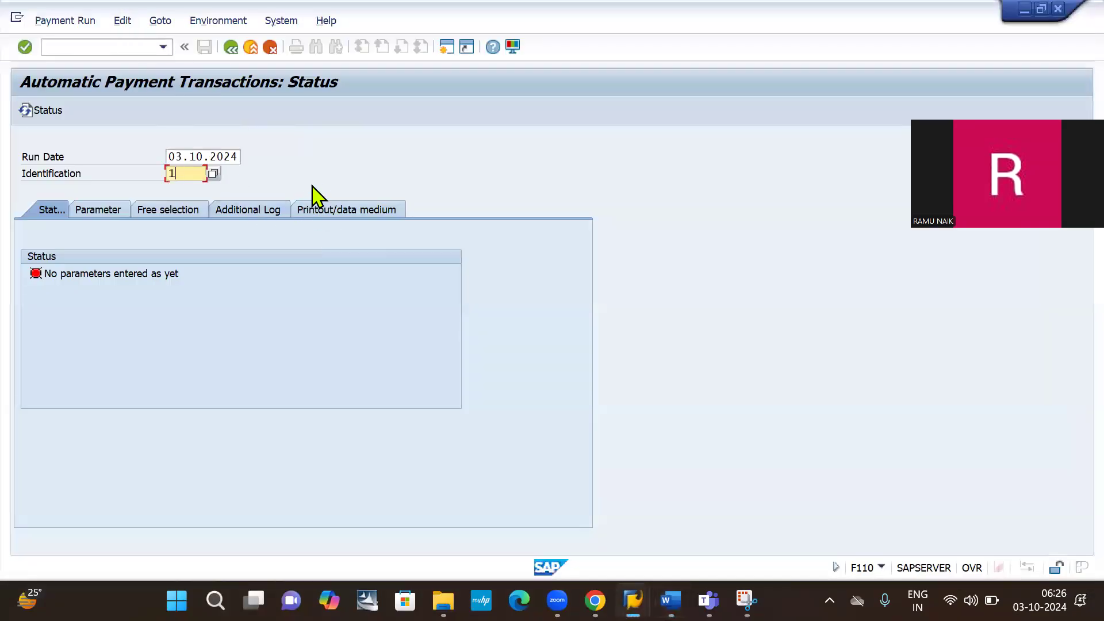
key("alt+Tab")
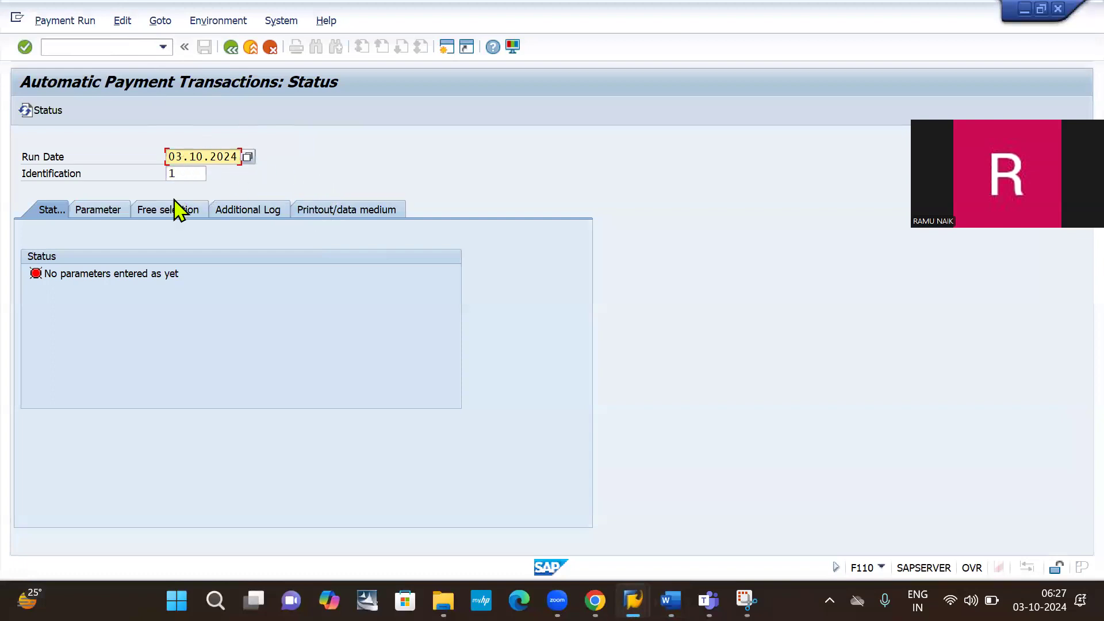
In the run parameters, enter company code IB10, payment method I and next posting date 10.10.2024
left_click(100, 210)
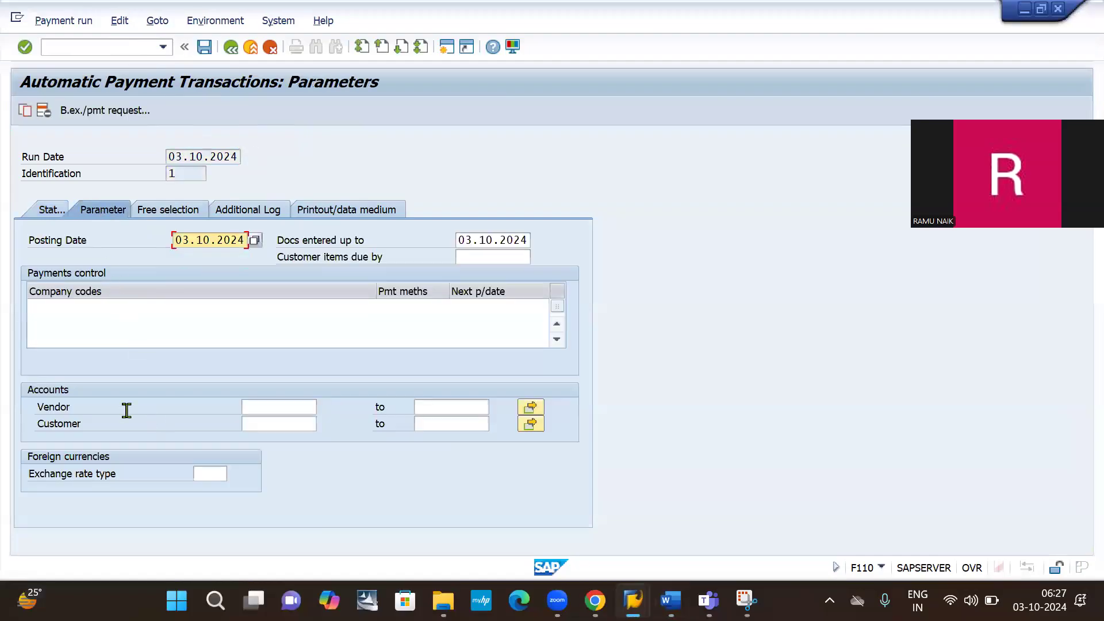
left_click(58, 310)
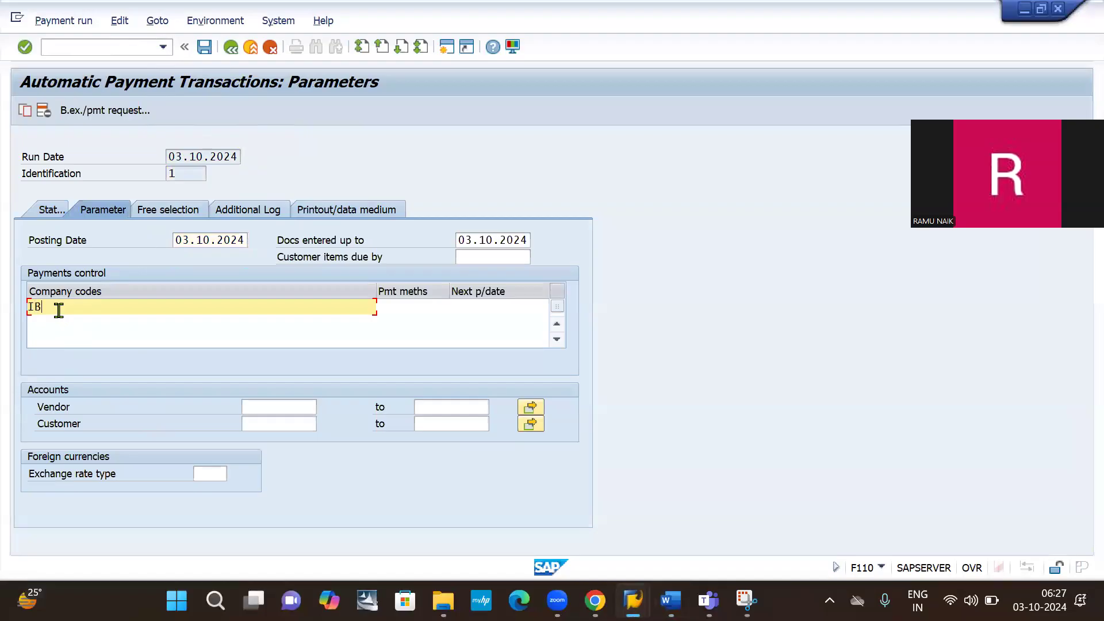
key("Tab")
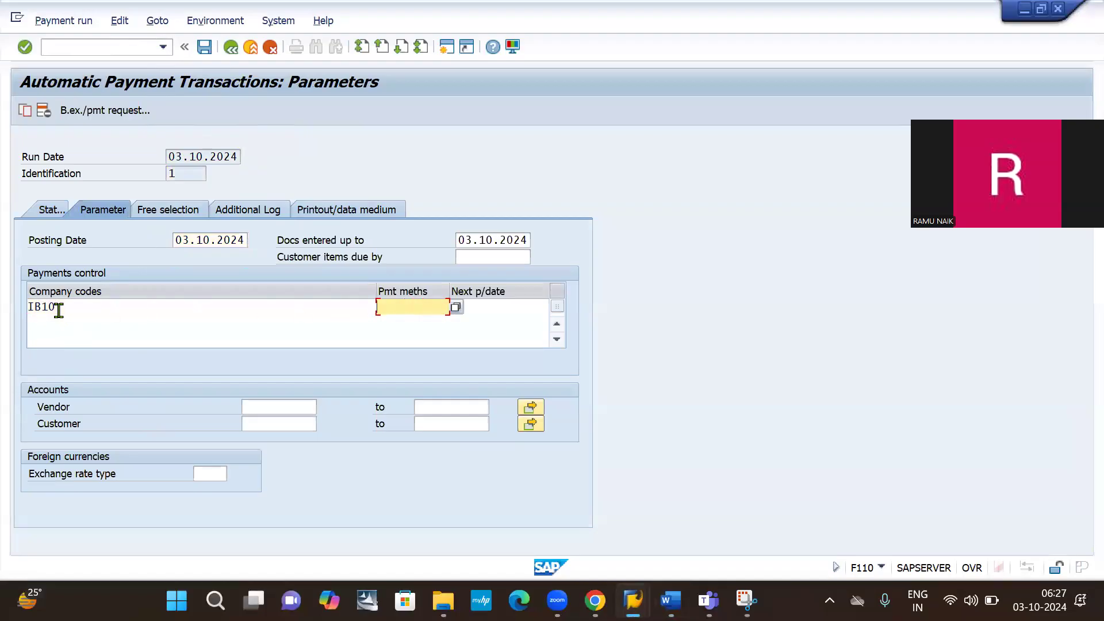
key("Tab")
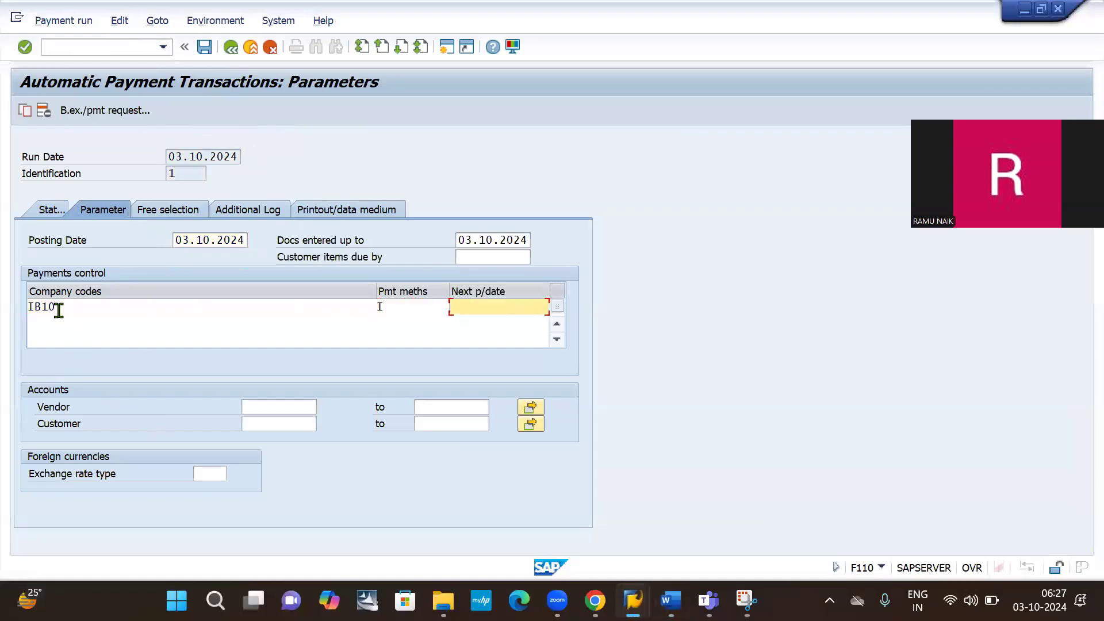
type("10.10.2024")
left_click(262, 410)
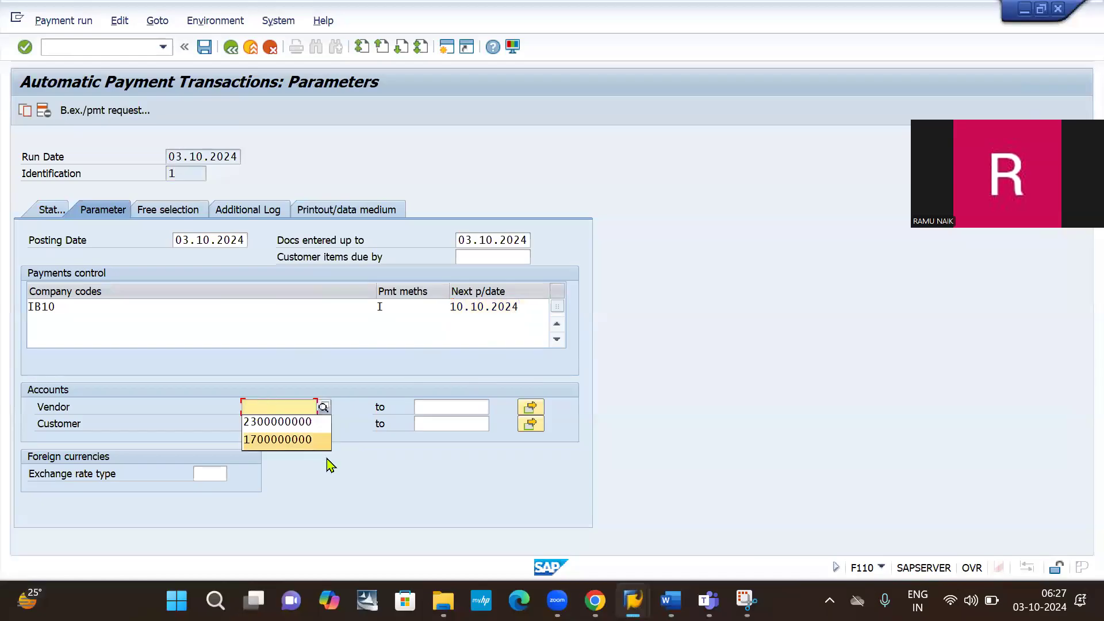
left_click(280, 439)
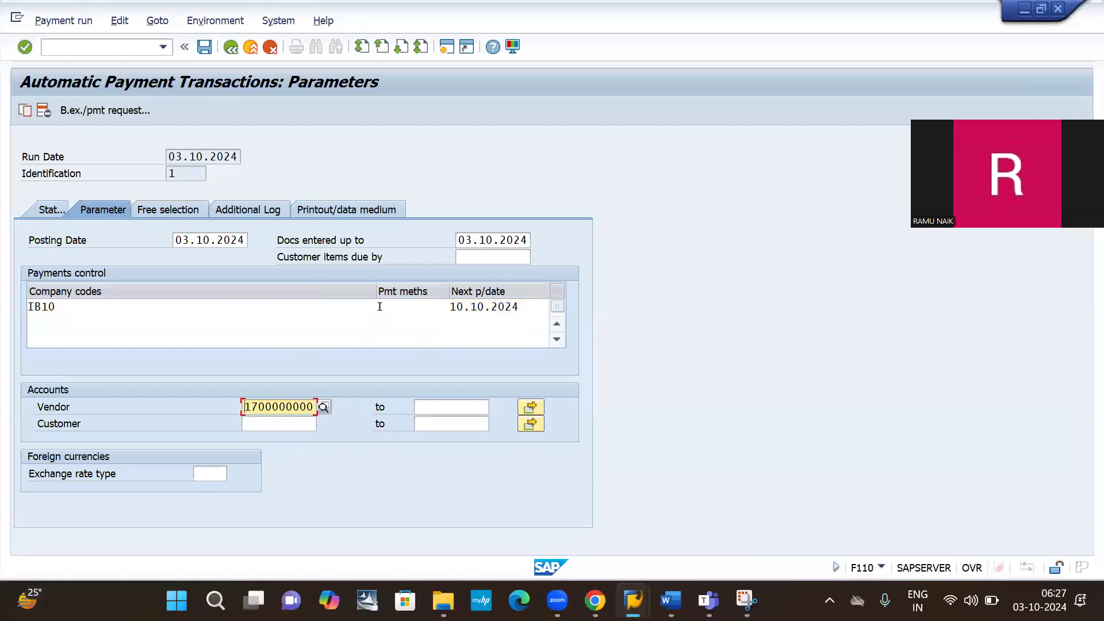
type("4")
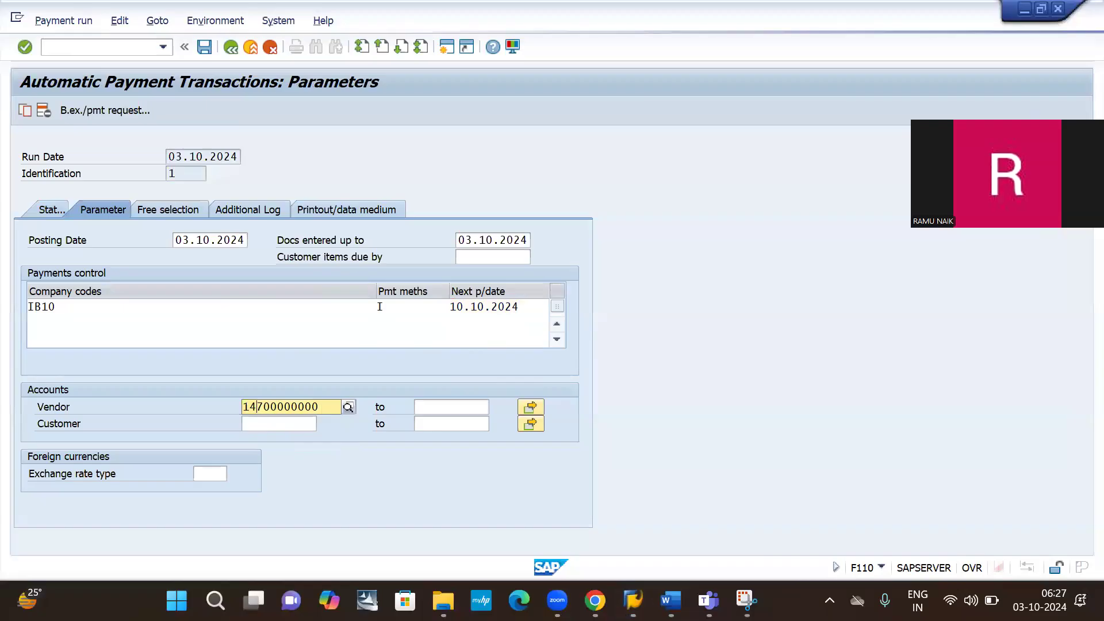
key("Delete")
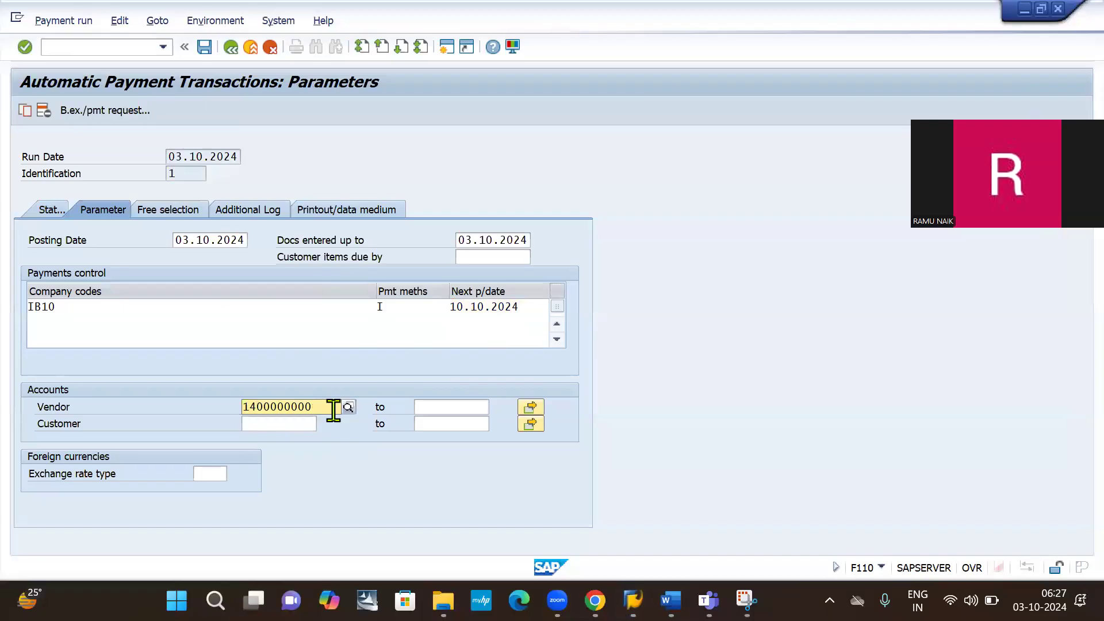
Look up the vendors of company code IB10 and choose Metro Advertisers LTD 02 as the start of the vendor range
left_click(352, 409)
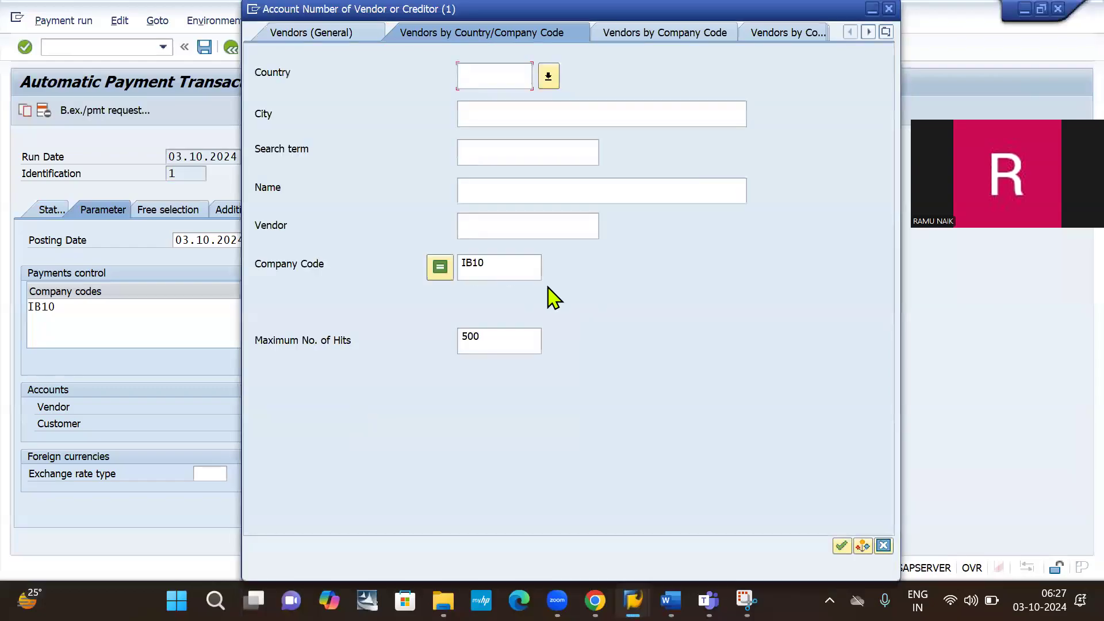
key("Return")
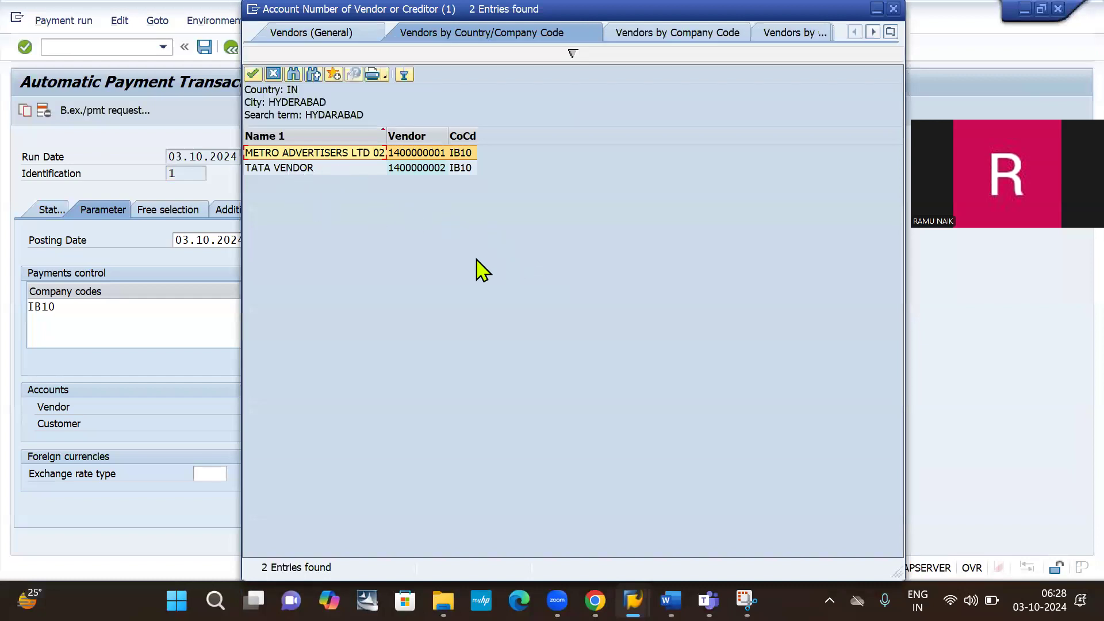
double_click(311, 154)
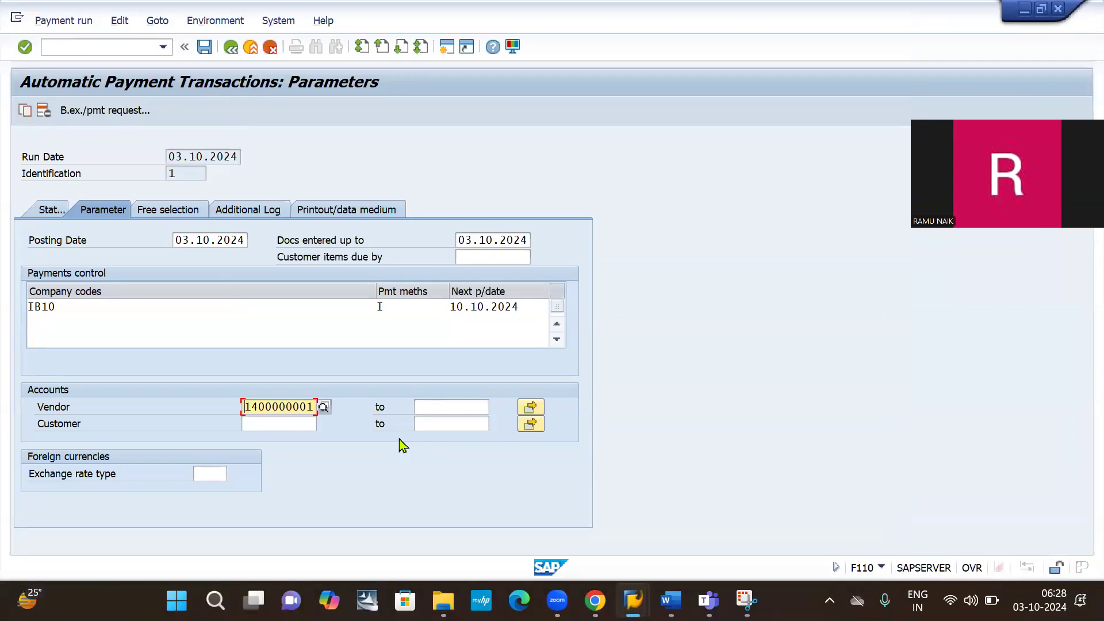
Copy the starting vendor account into the end of the vendor range and change its last digit to 2 for Tata Vendor
key("alt+Tab")
key("ctrl+c")
key("alt+Tab")
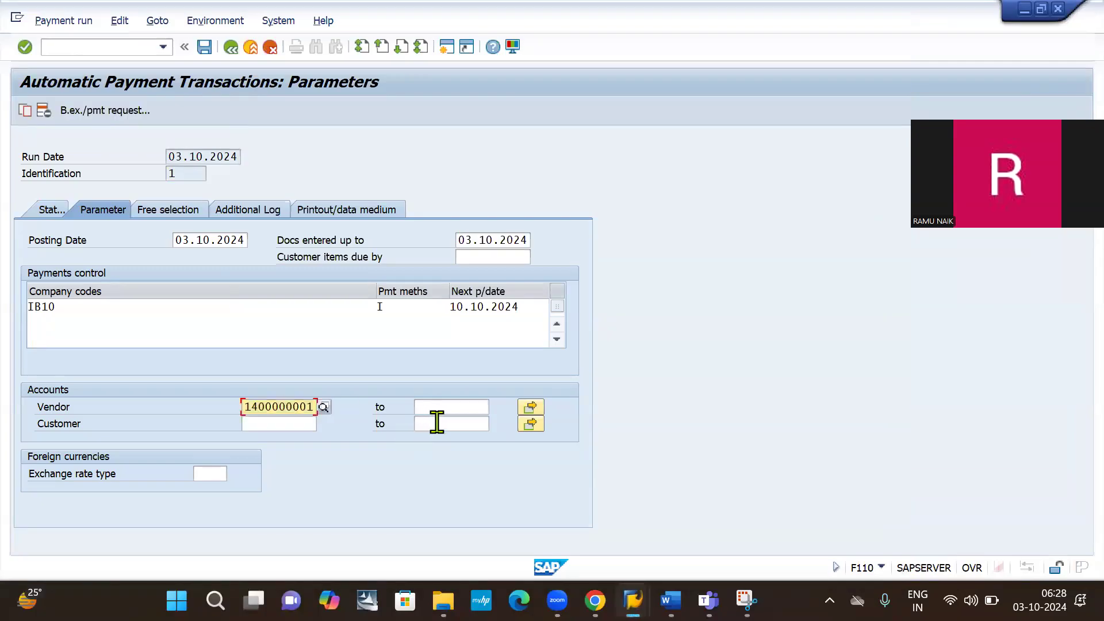
left_click(450, 410)
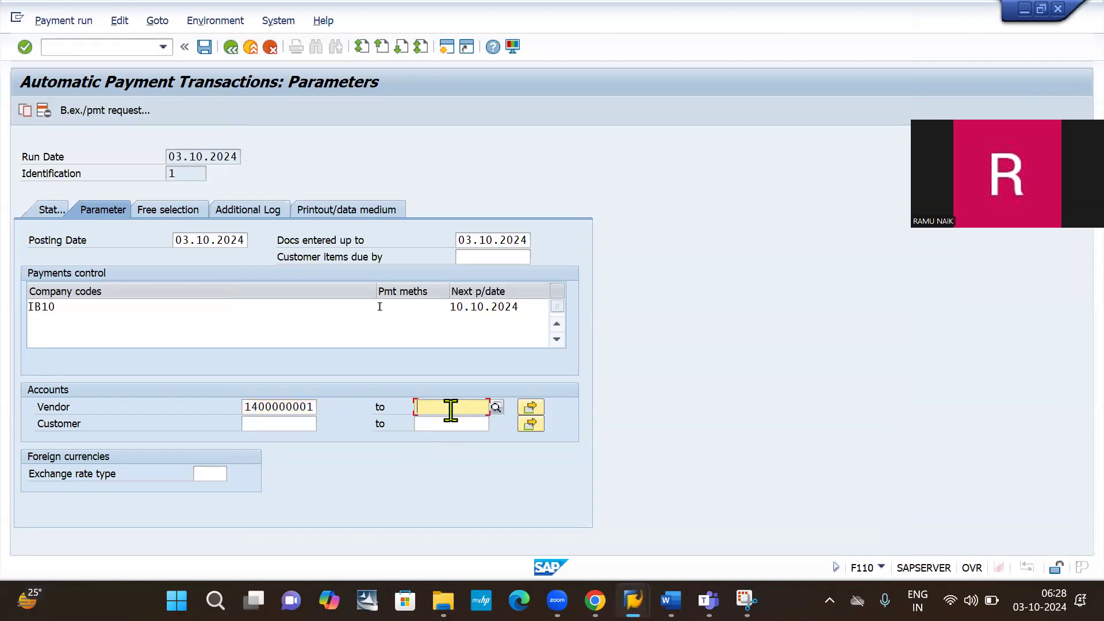
key("ctrl+v")
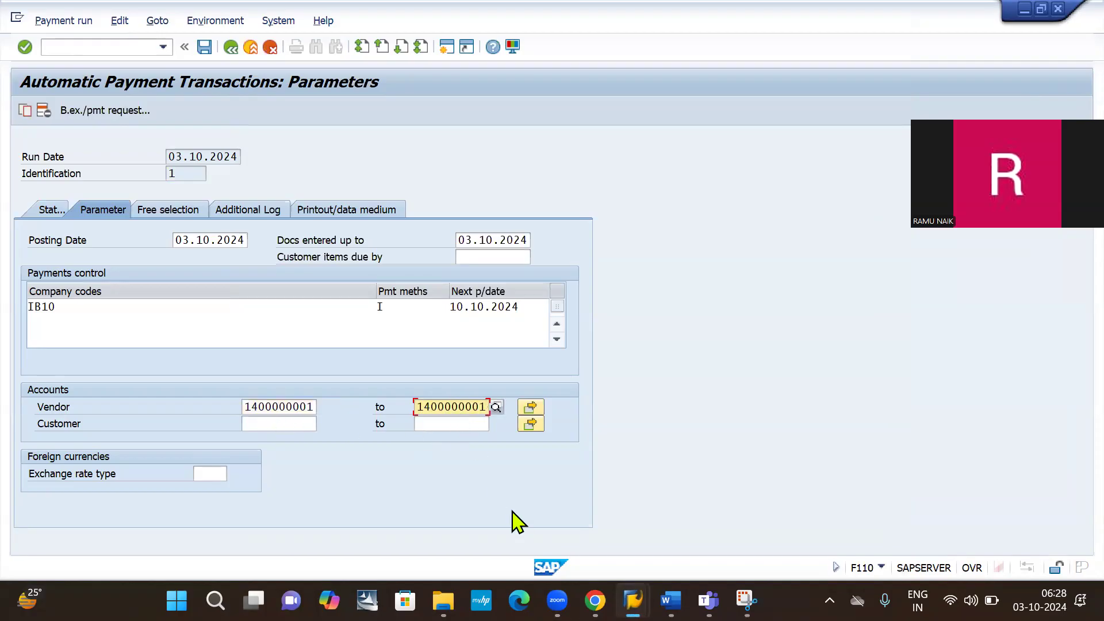
key("BackSpace")
type("2")
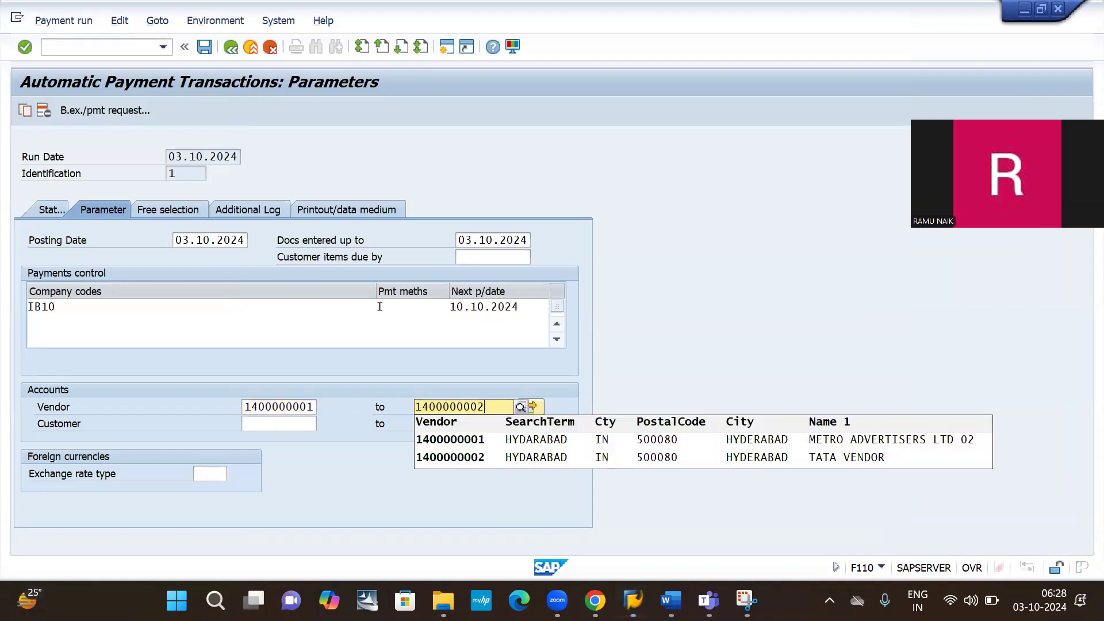
left_click(583, 441)
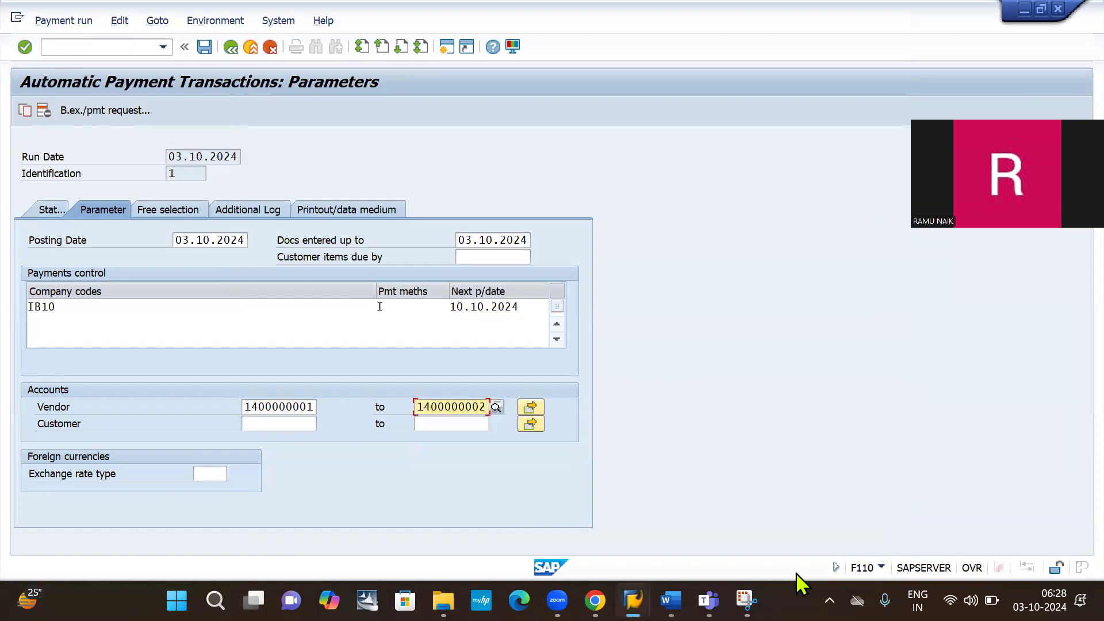
Capture the parameters screen with Snipping Tool and highlight the company code, payment method, next posting date and vendor range
left_click(746, 599)
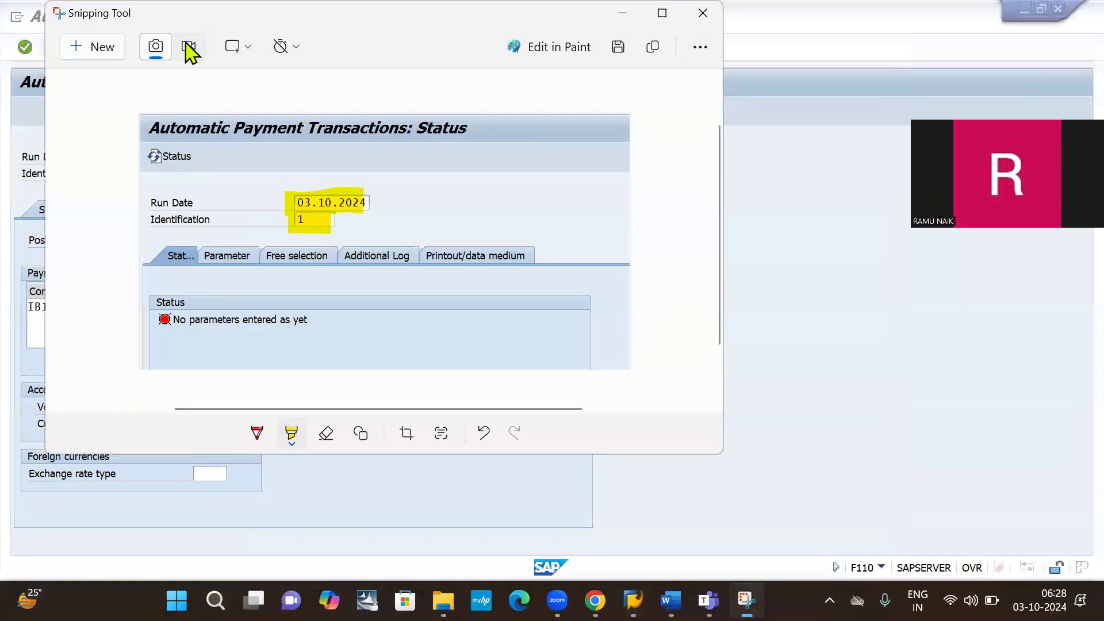
left_click(89, 47)
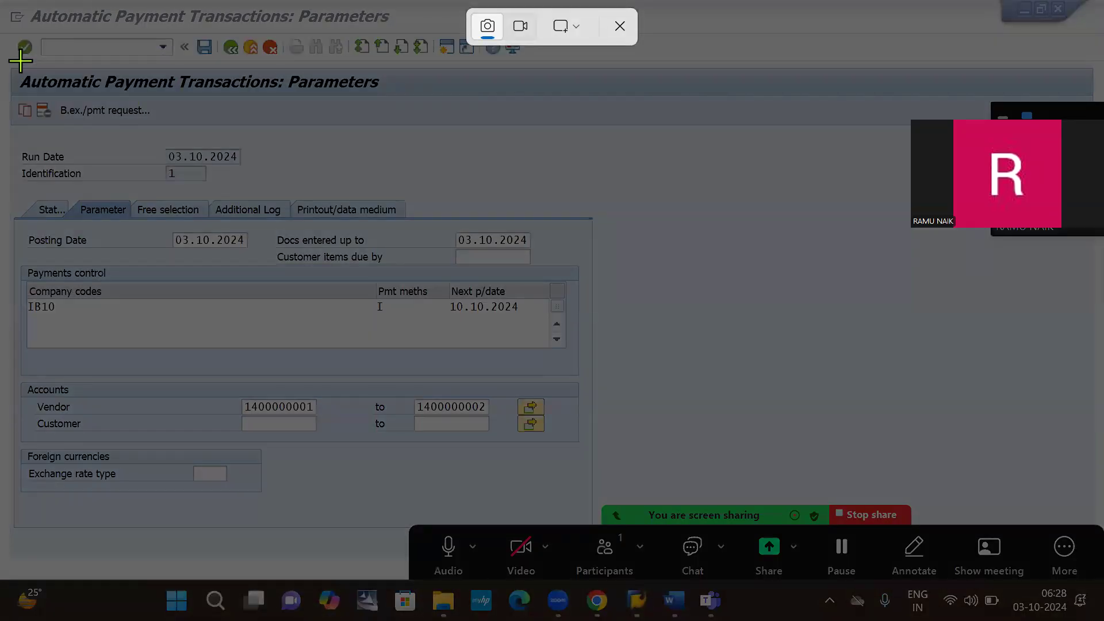
left_click_drag(2, 59, 604, 505)
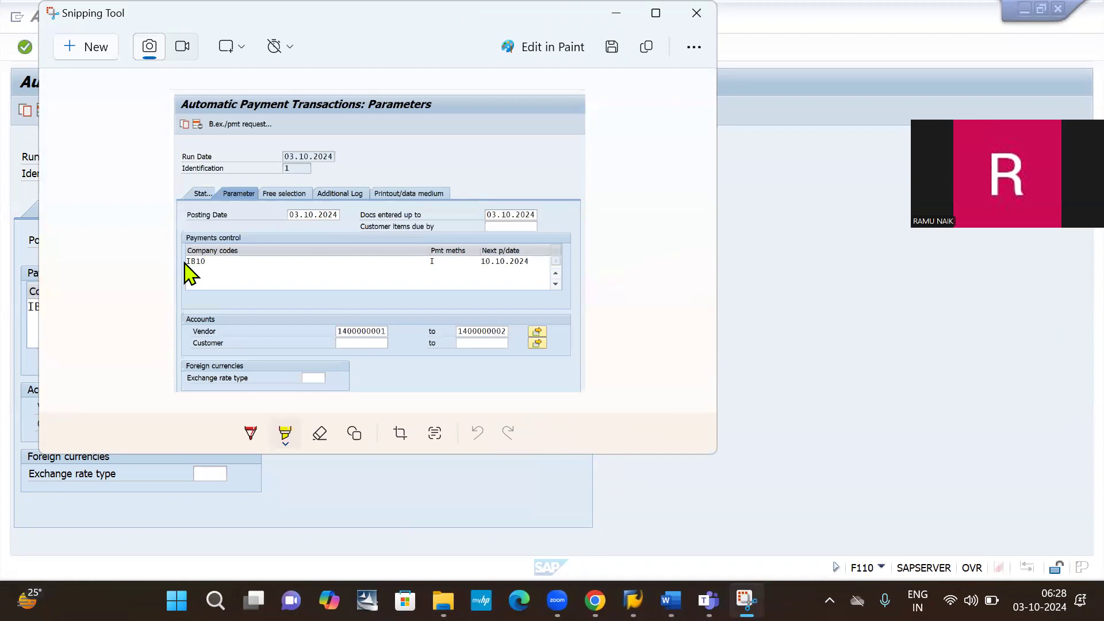
left_click_drag(185, 261, 215, 264)
left_click_drag(424, 260, 533, 261)
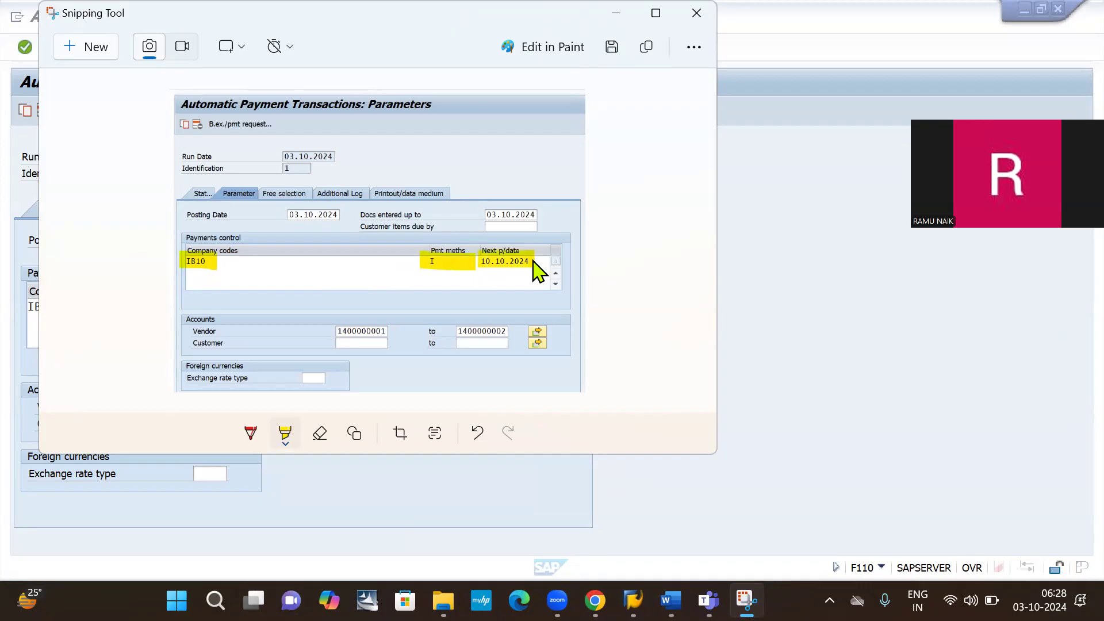
left_click_drag(331, 328, 506, 327)
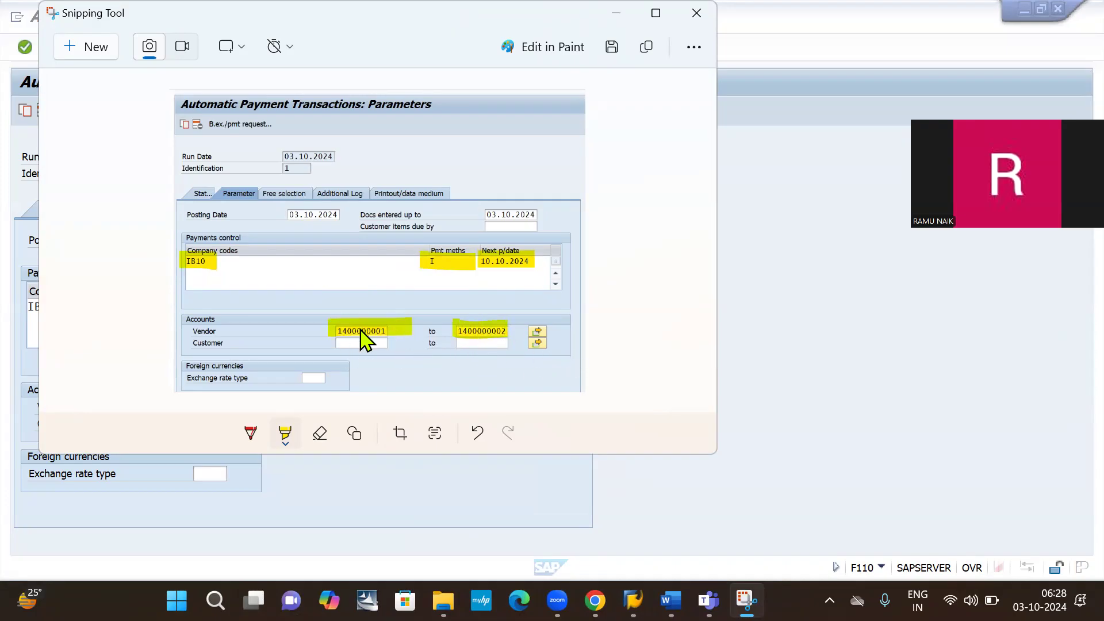
Copy the highlighted parameters screenshot into the House Bank Account document in Word and add a new line below it
key("ctrl+c")
key("alt+Tab")
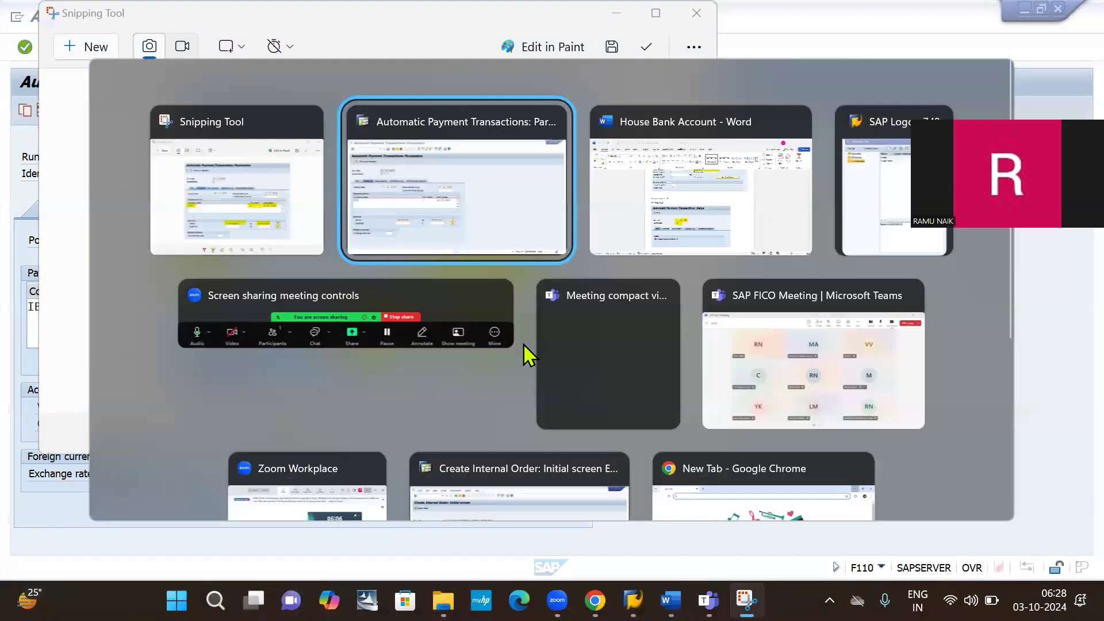
key("alt+Tab")
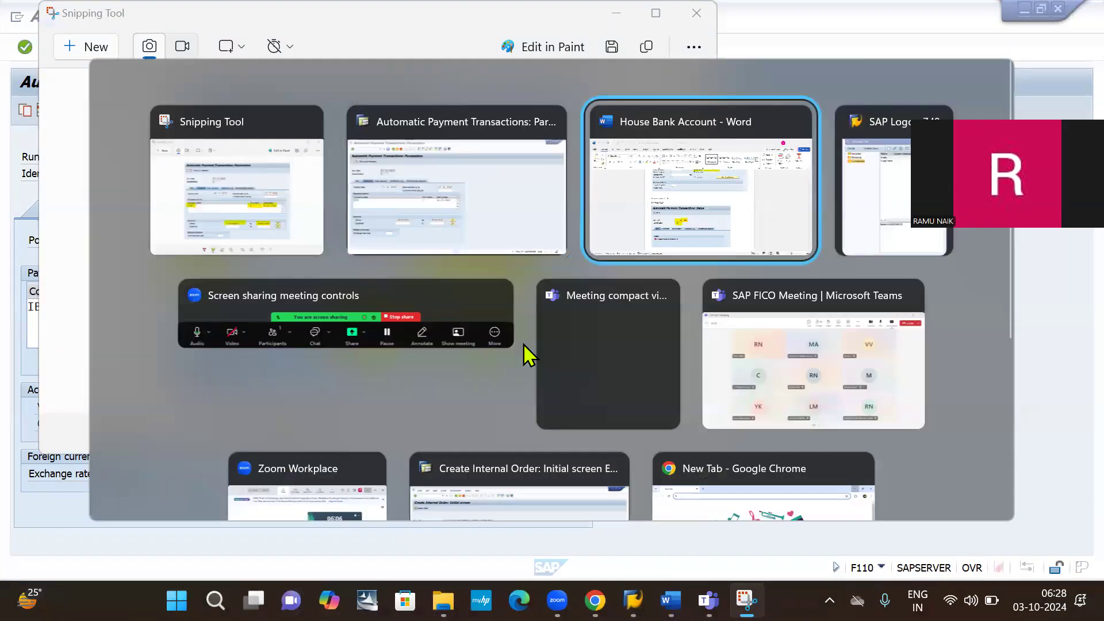
left_click_drag(523, 341, 523, 343)
key("ctrl+v")
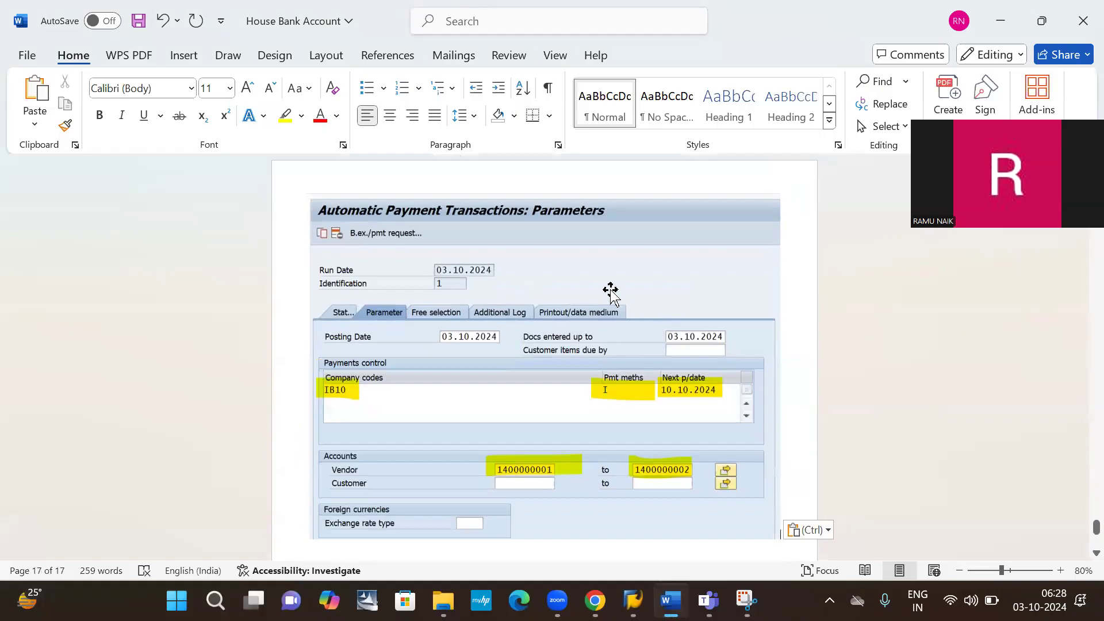
key("Return")
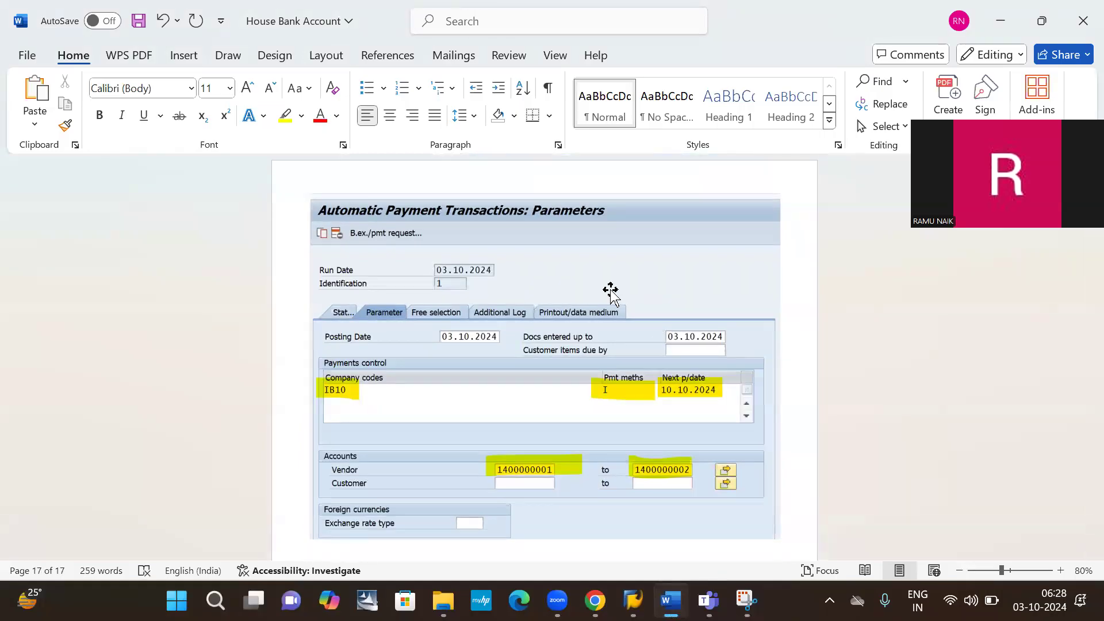
Back in SAP, open the run's additional log and enable due date check, payment method selection in all cases and line items of the payment documents
key("alt+Tab")
key("alt+Tab")
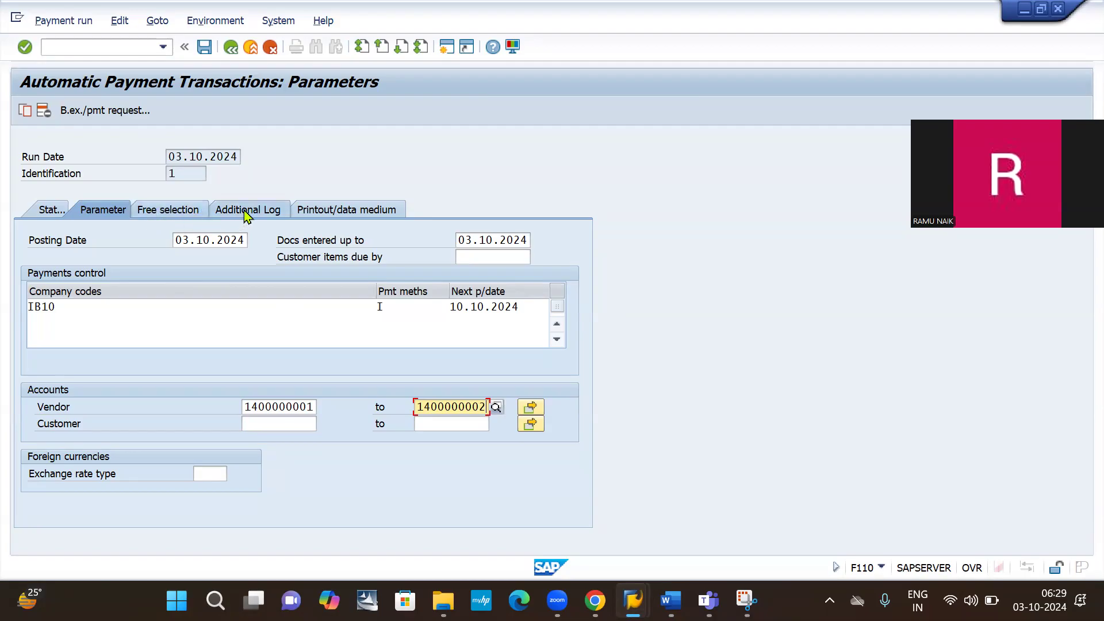
key("Return")
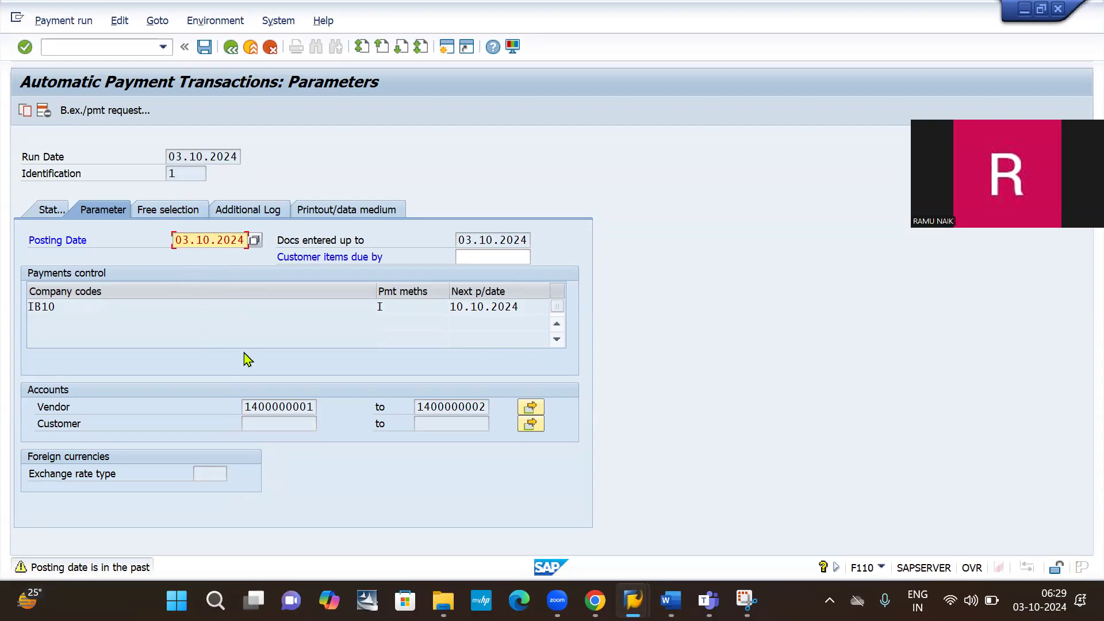
key("Return")
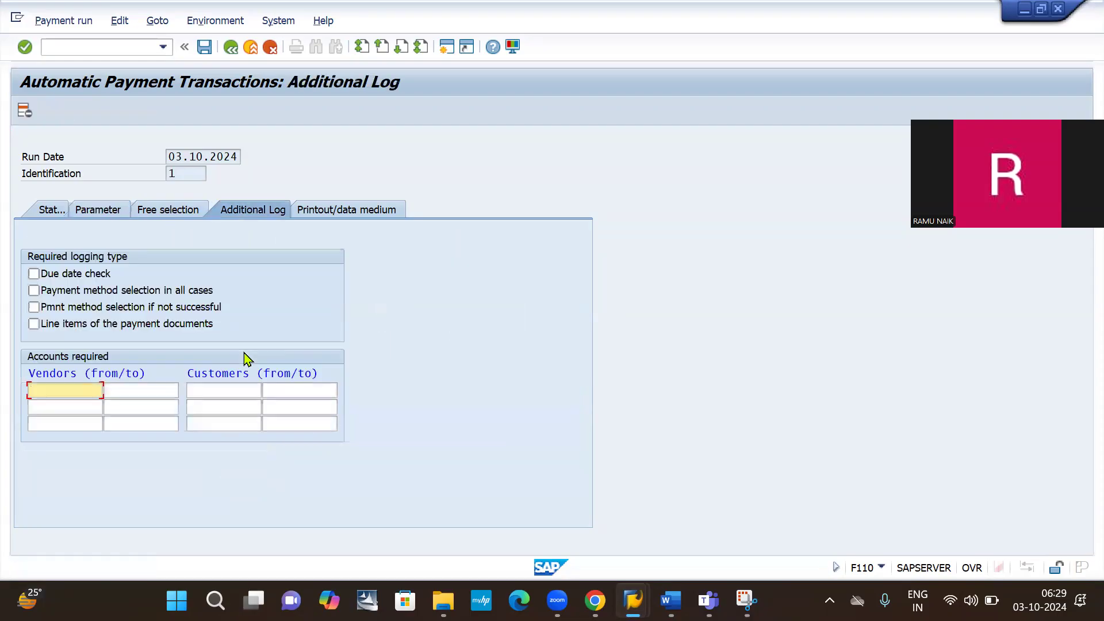
left_click(89, 279)
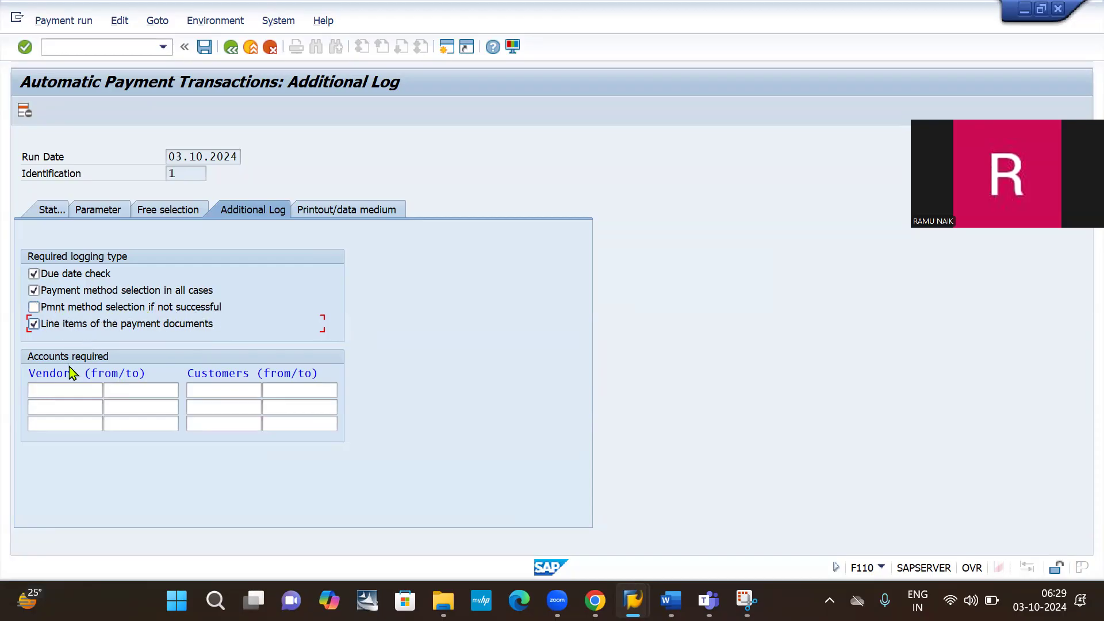
Enter the same starting and ending vendor accounts as in the run parameters as the additional log's required vendor range
left_click(71, 392)
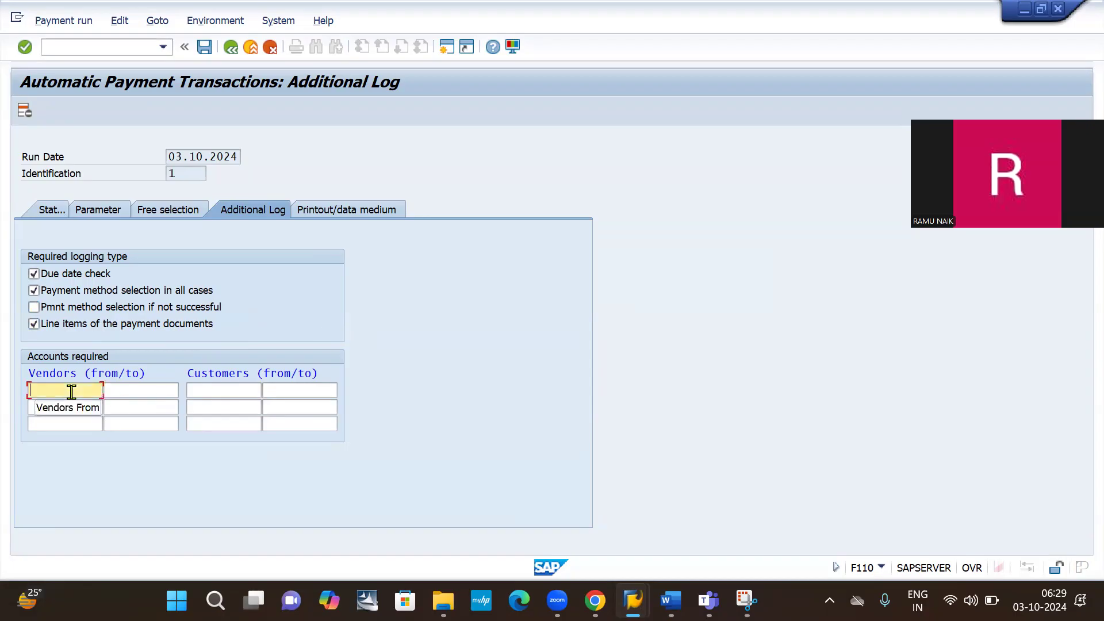
left_click(104, 210)
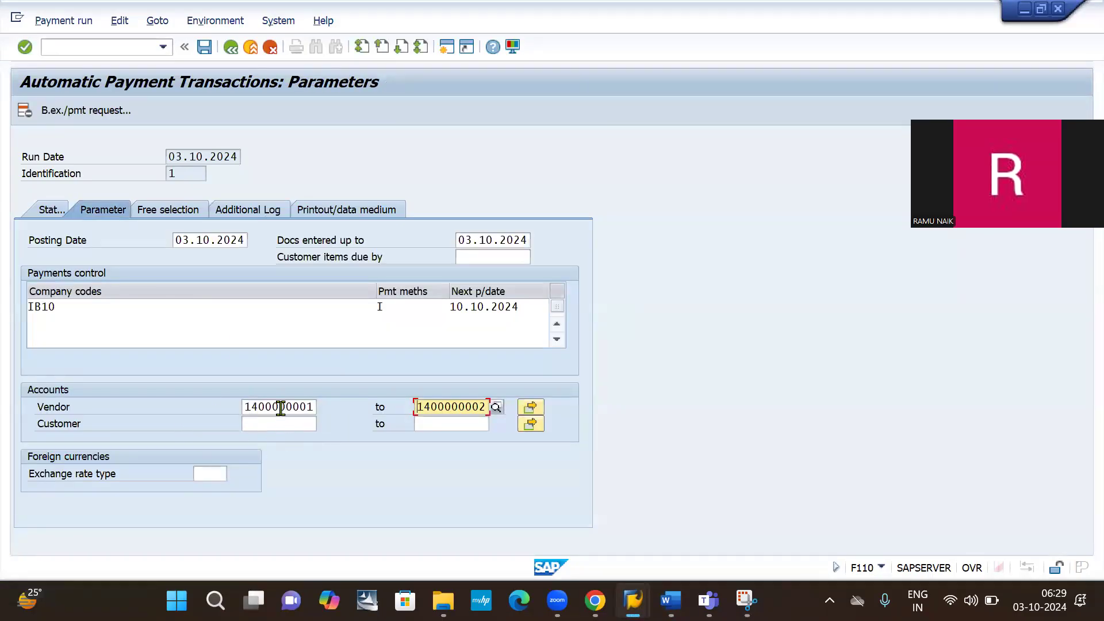
left_click(281, 407)
double_click(281, 406)
key("ctrl+c")
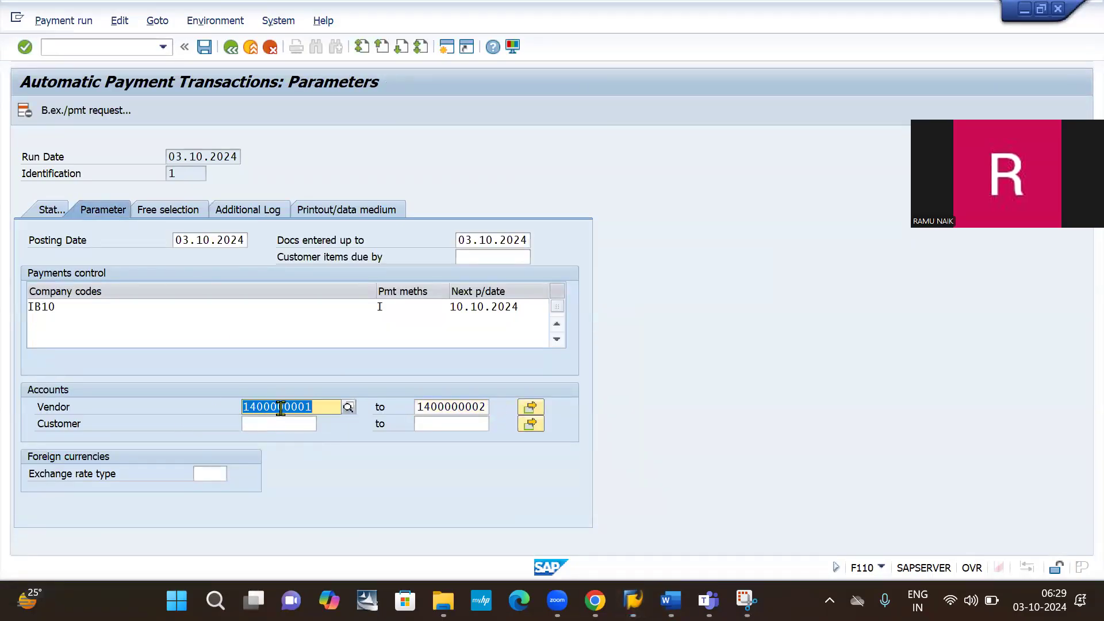
left_click(241, 217)
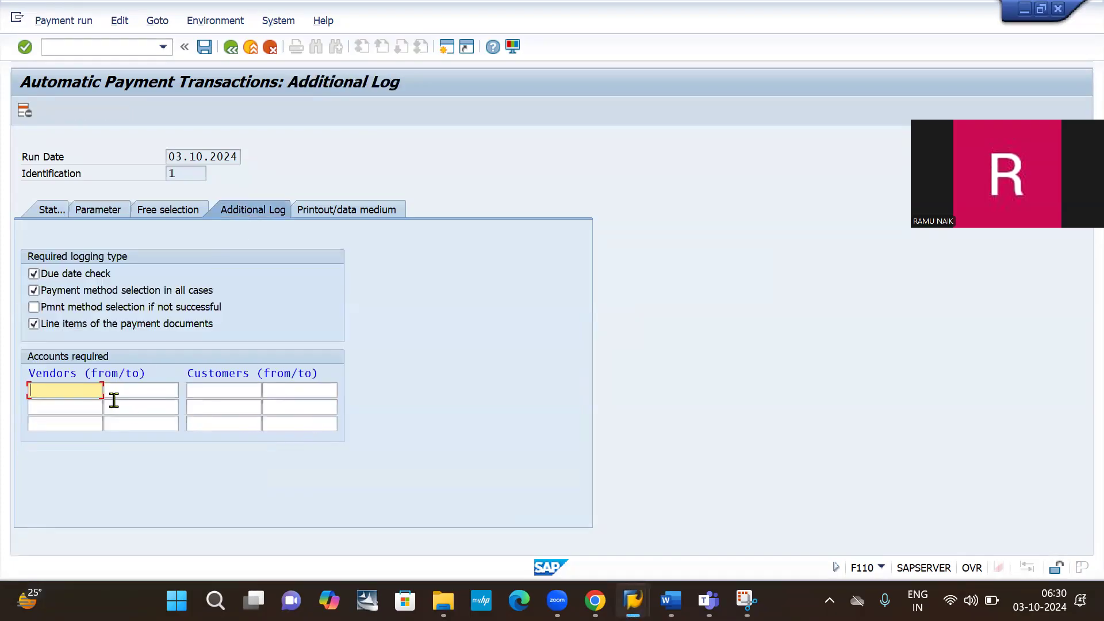
key("ctrl+v")
left_click(161, 390)
key("ctrl+v")
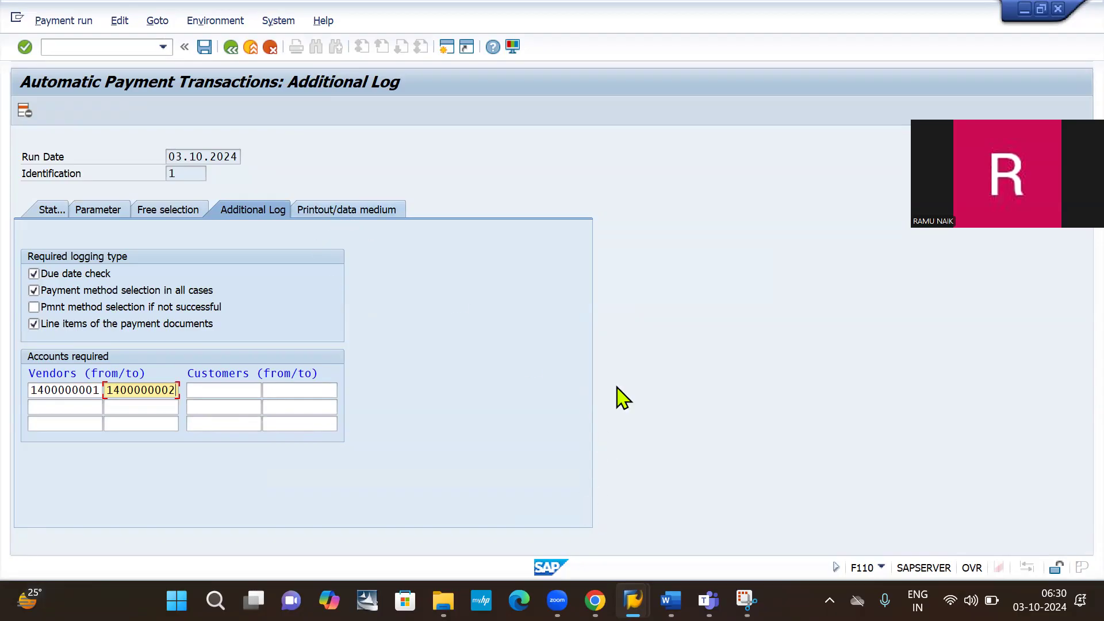
Capture the Additional Log screen with Snipping Tool and paste it below the parameters screenshot in the Word document
key("alt+Tab")
key("alt+Tab")
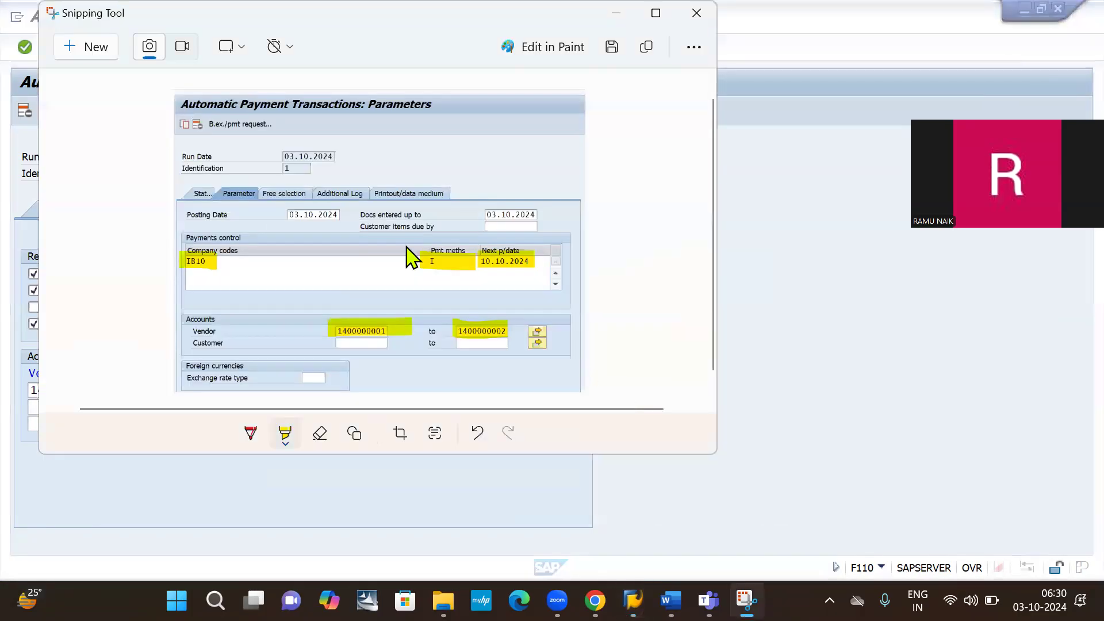
left_click(88, 44)
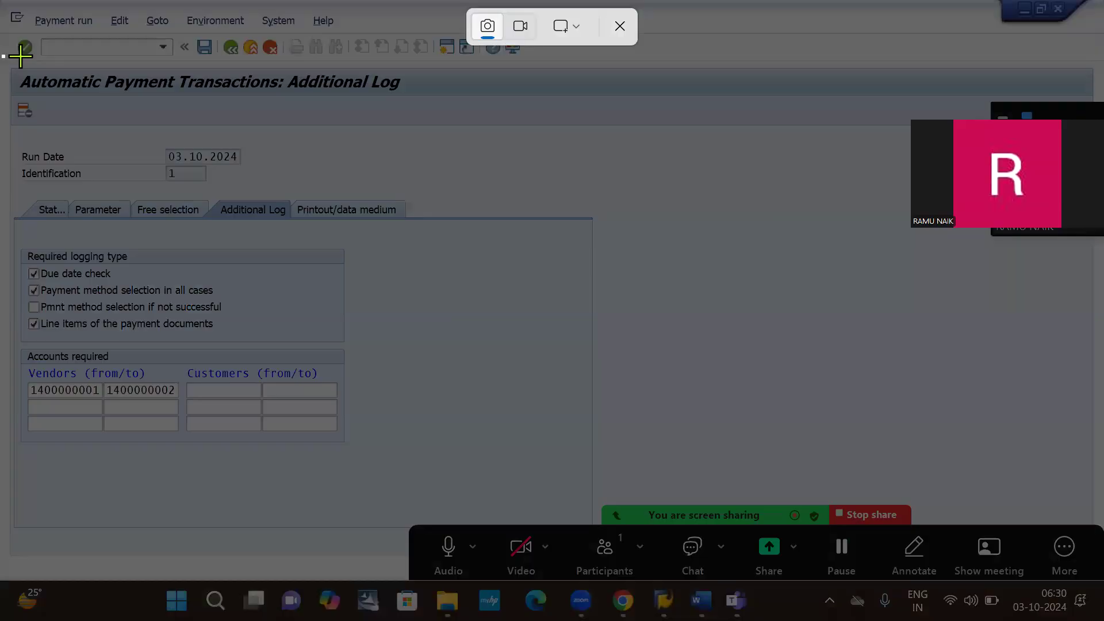
left_click_drag(2, 53, 415, 450)
key("alt+Tab")
key("alt+Tab")
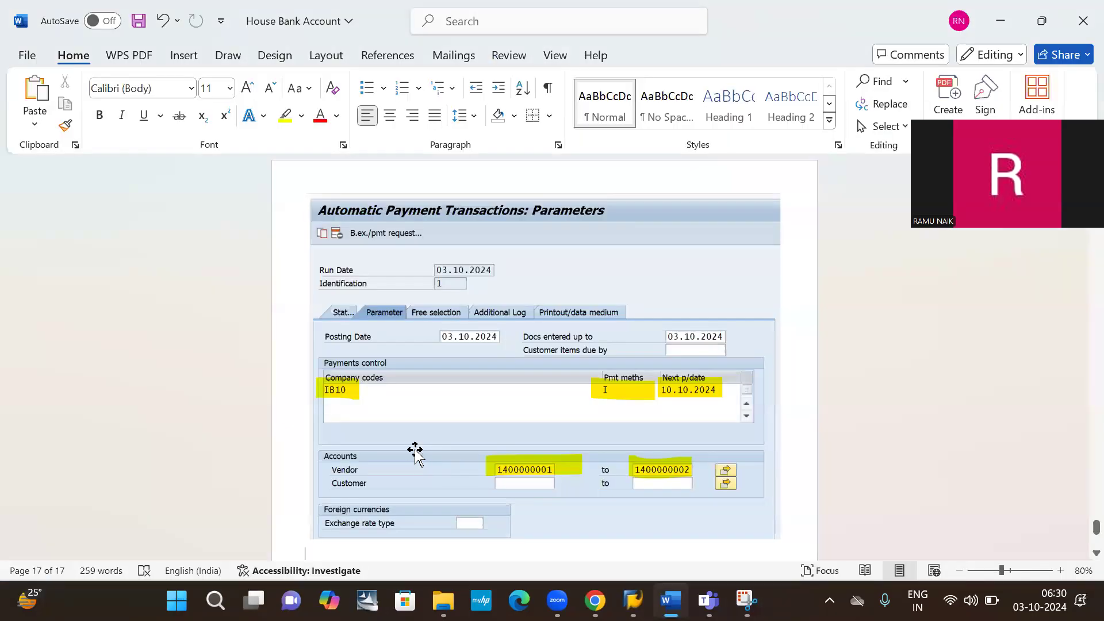
key("ctrl+v")
key("Return")
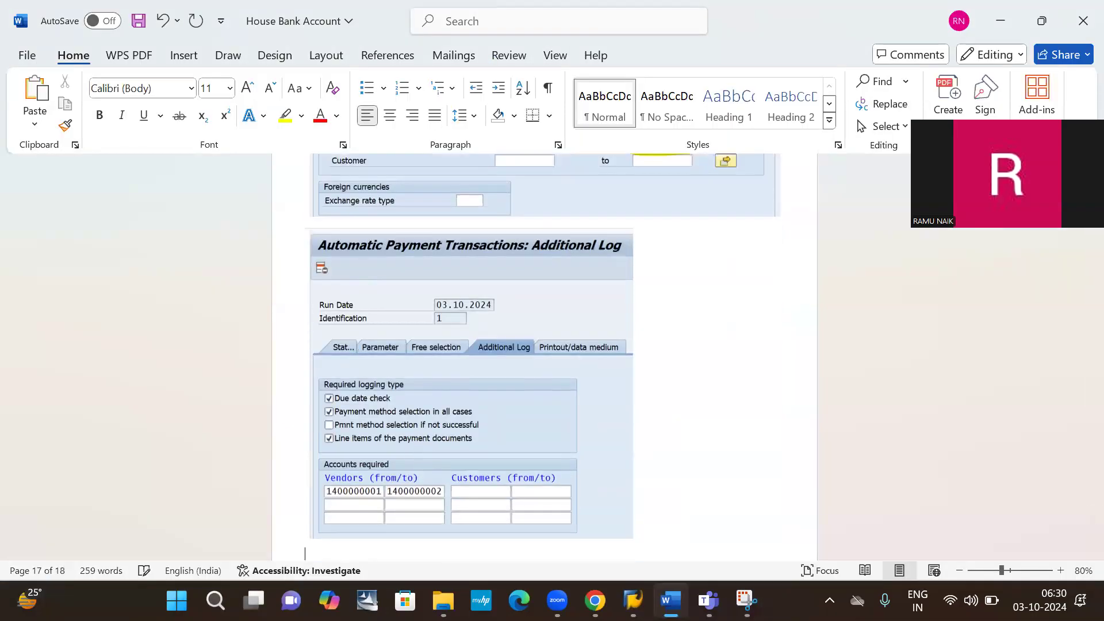
Back in SAP, enter variant IB101 for program RFFOUS_C in the run's printout/data medium settings
key("alt+Tab")
key("alt+Tab")
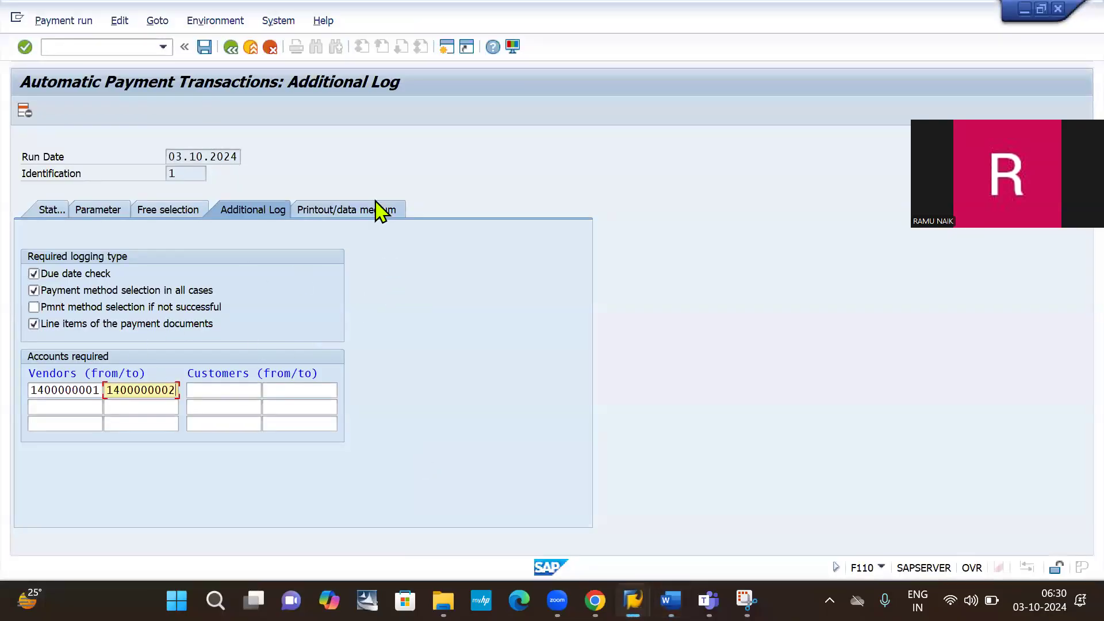
left_click(339, 208)
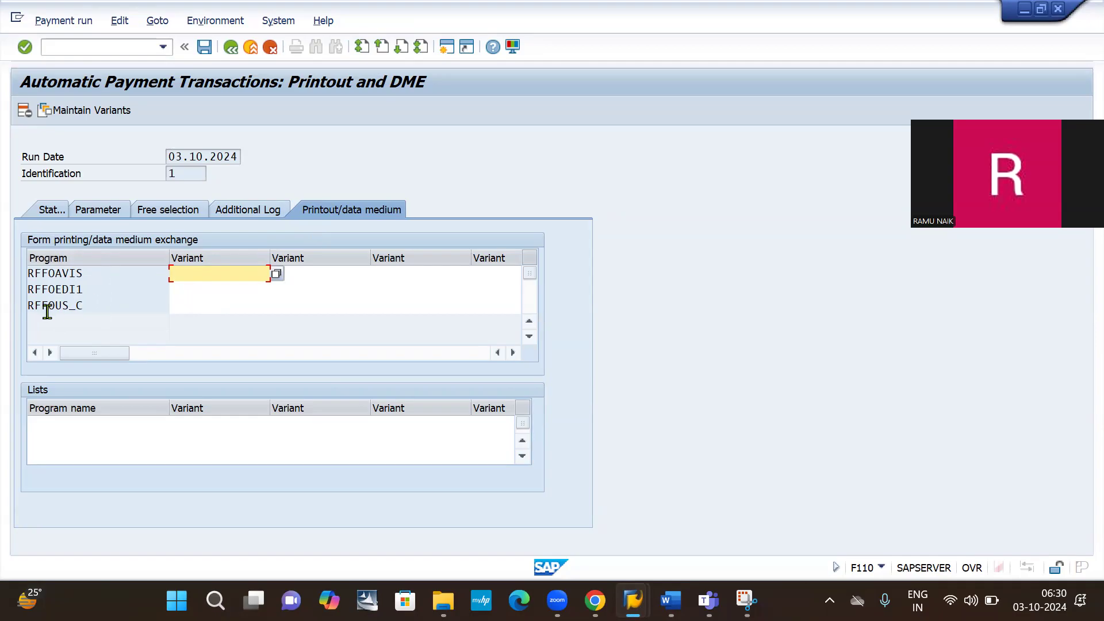
left_click(185, 306)
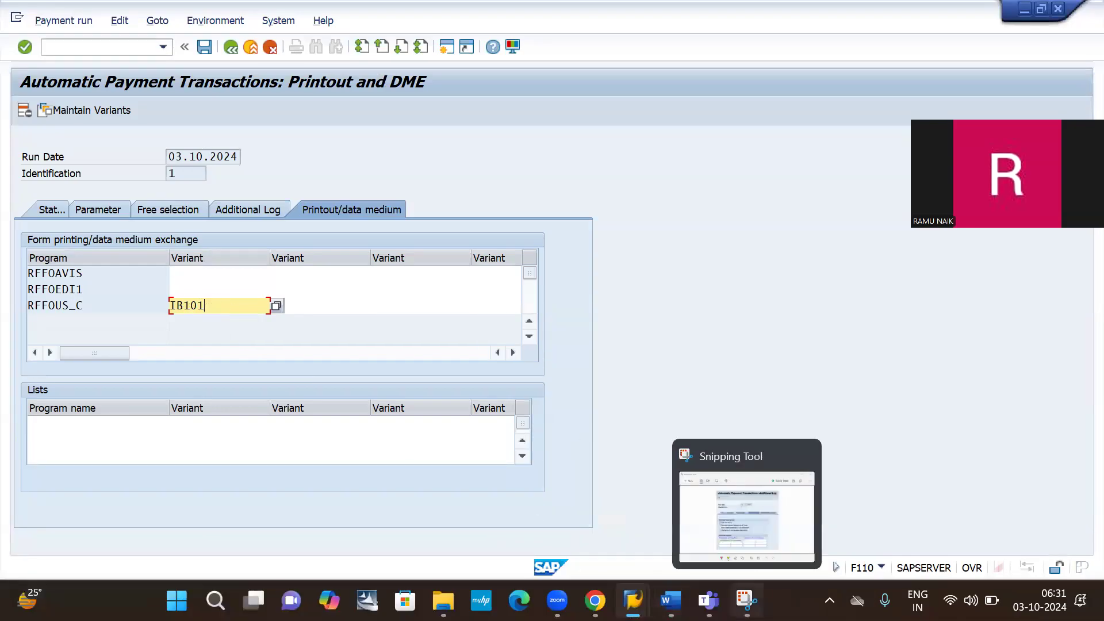
Capture the Printout and DME screen with Snipping Tool and highlight the RFFOUS_C variant row and Maintain Variants
left_click(746, 599)
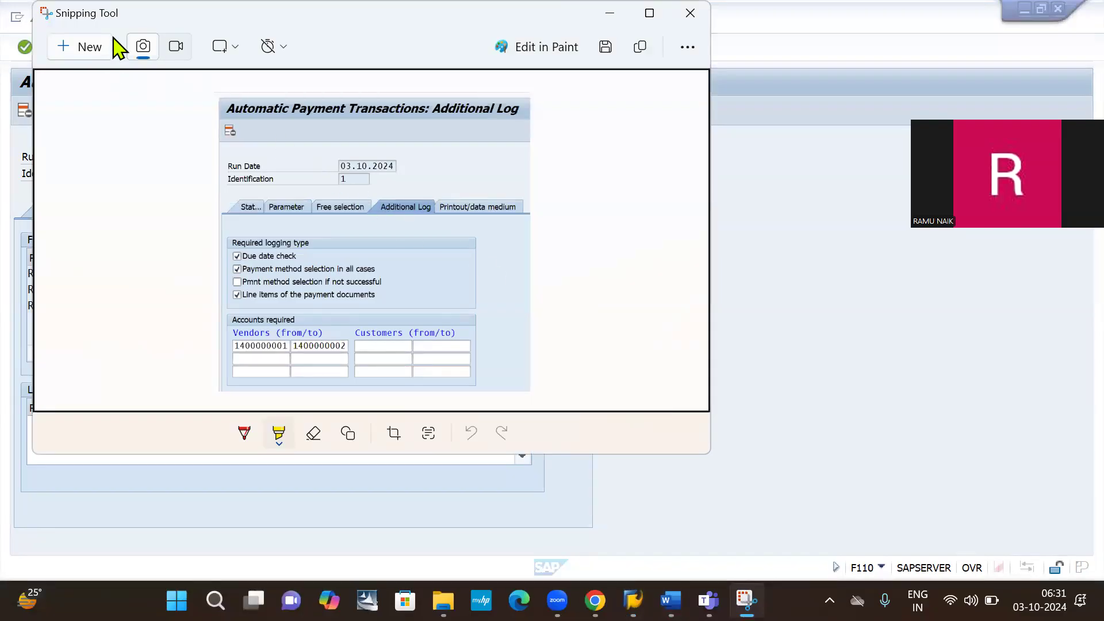
left_click(77, 47)
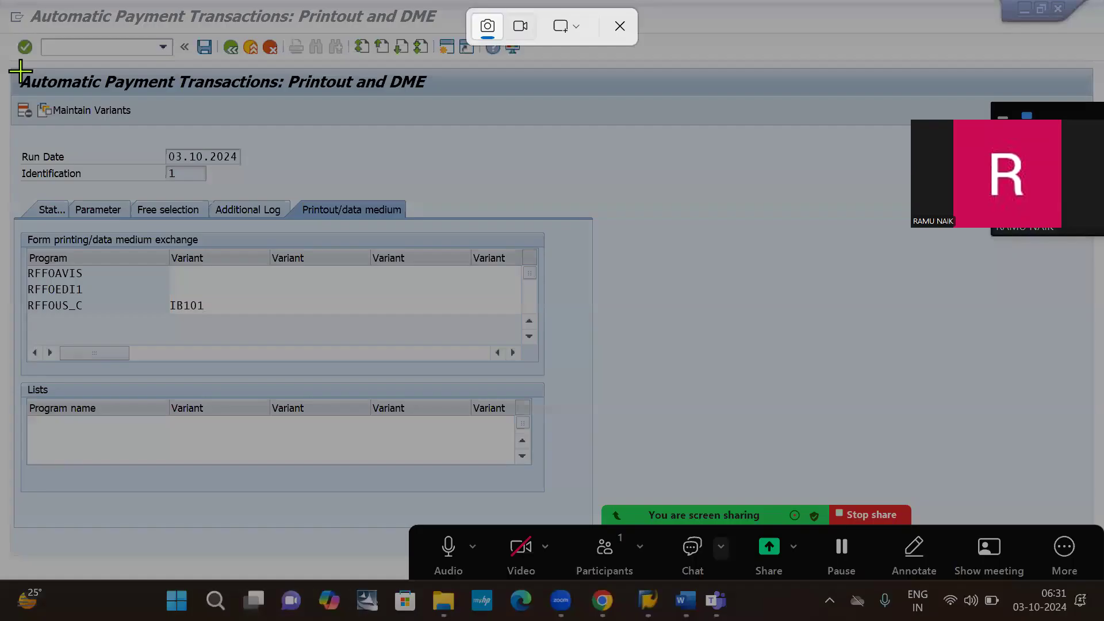
left_click_drag(3, 56, 579, 432)
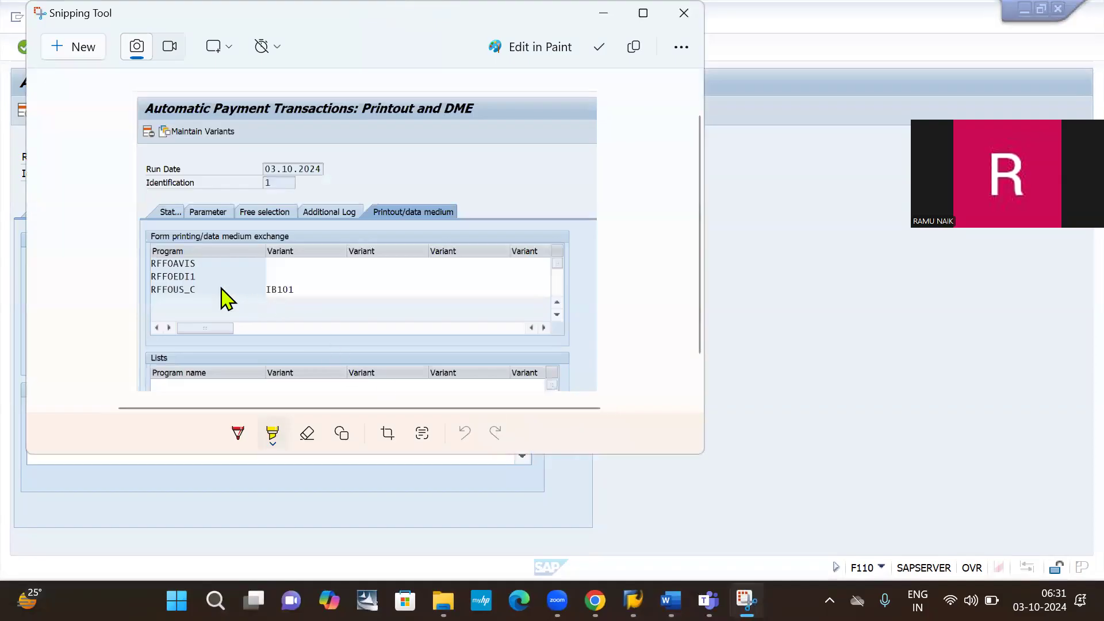
left_click_drag(154, 290, 308, 305)
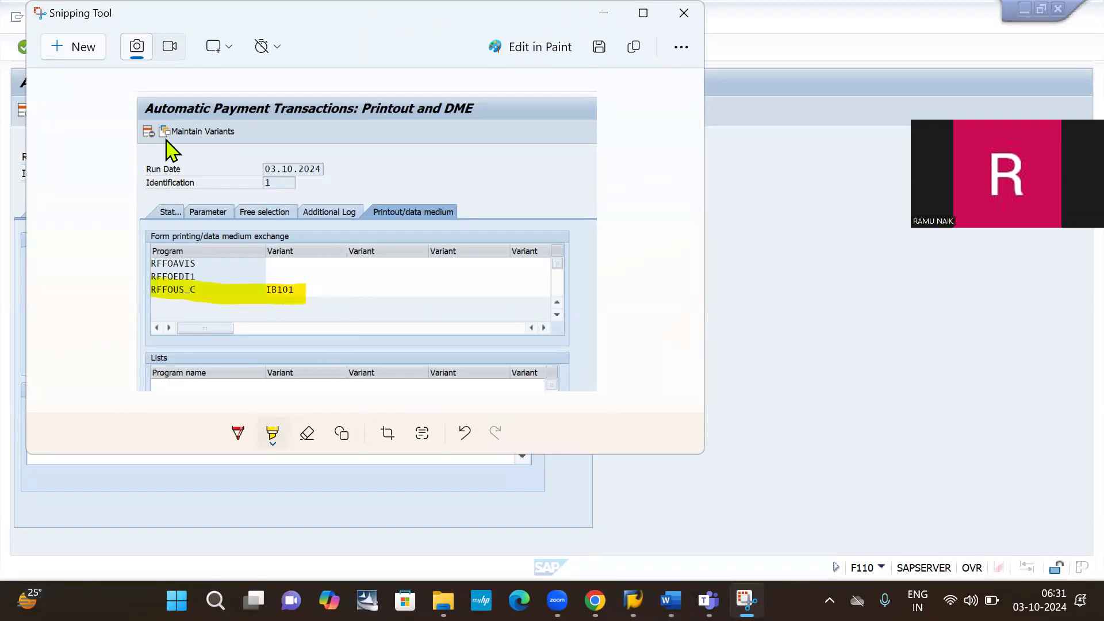
mouse_move(161, 132)
left_mouse_down()
mouse_move(238, 136)
mouse_move(171, 133)
left_mouse_up()
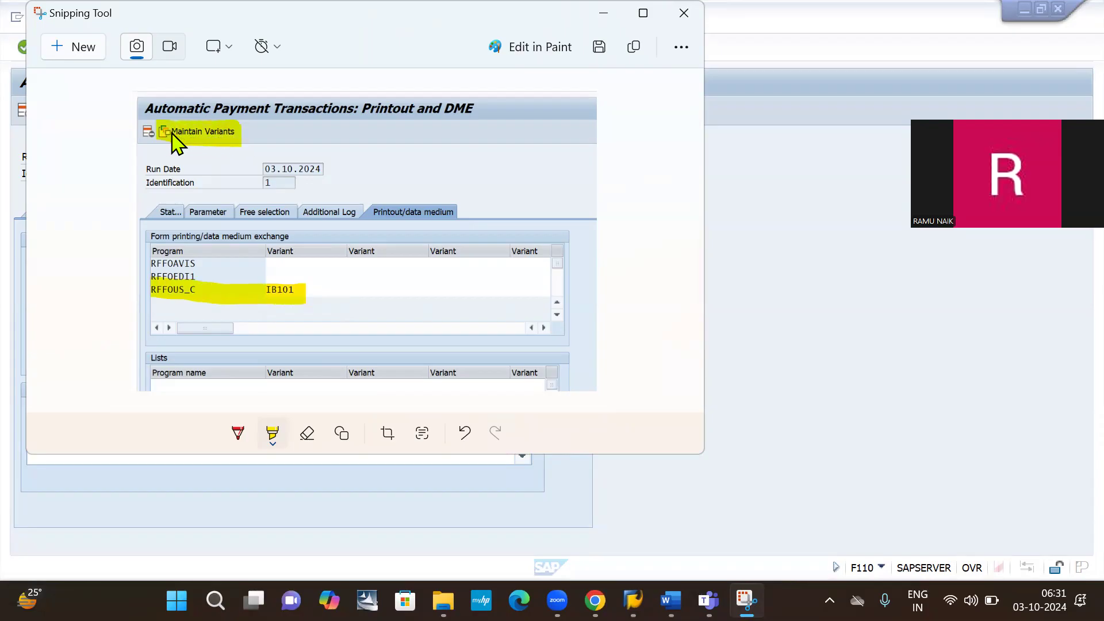
Paste the highlighted Printout and DME screenshot into the Word document below the Additional Log image
key("alt+Tab")
key("alt+Tab")
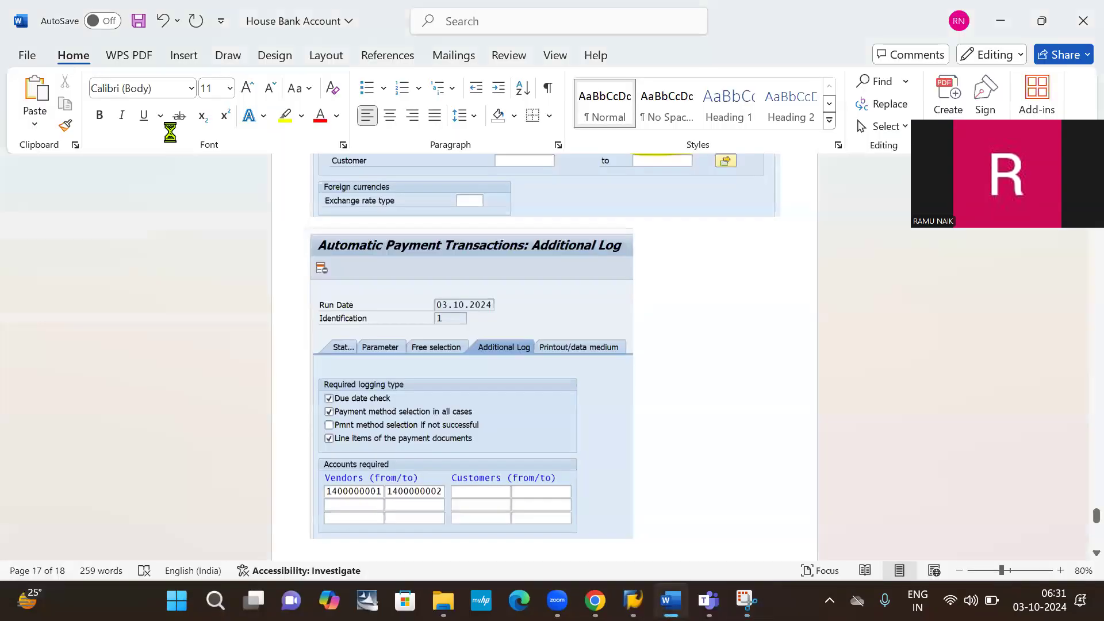
key("ctrl+v")
key("Return")
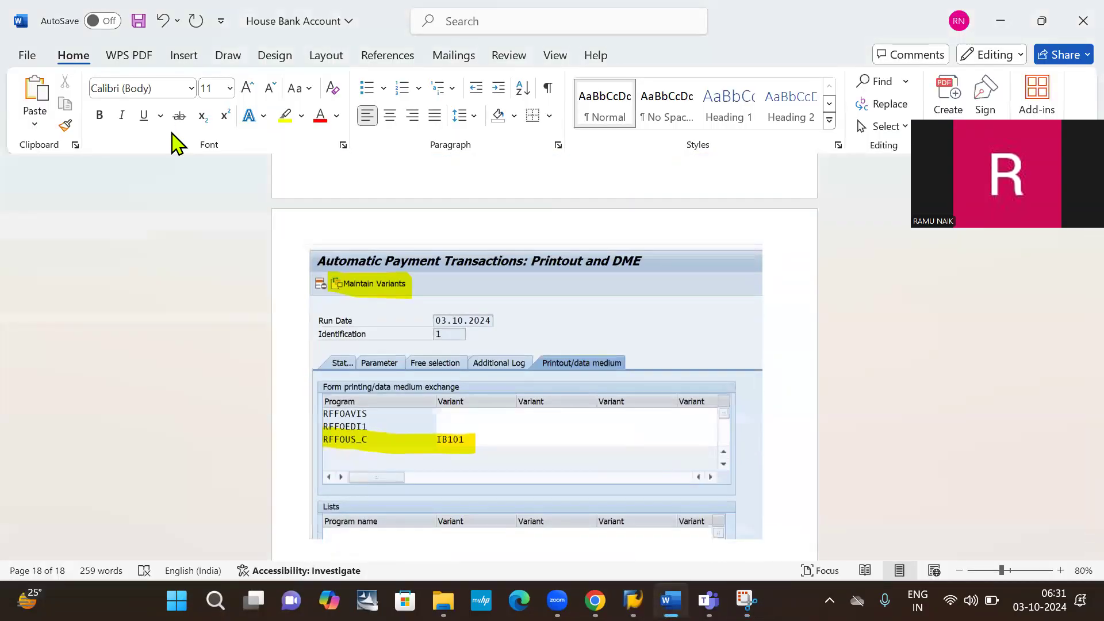
Back in SAP, start maintaining variant IB101 and assign it to all selection screens
key("alt+Tab")
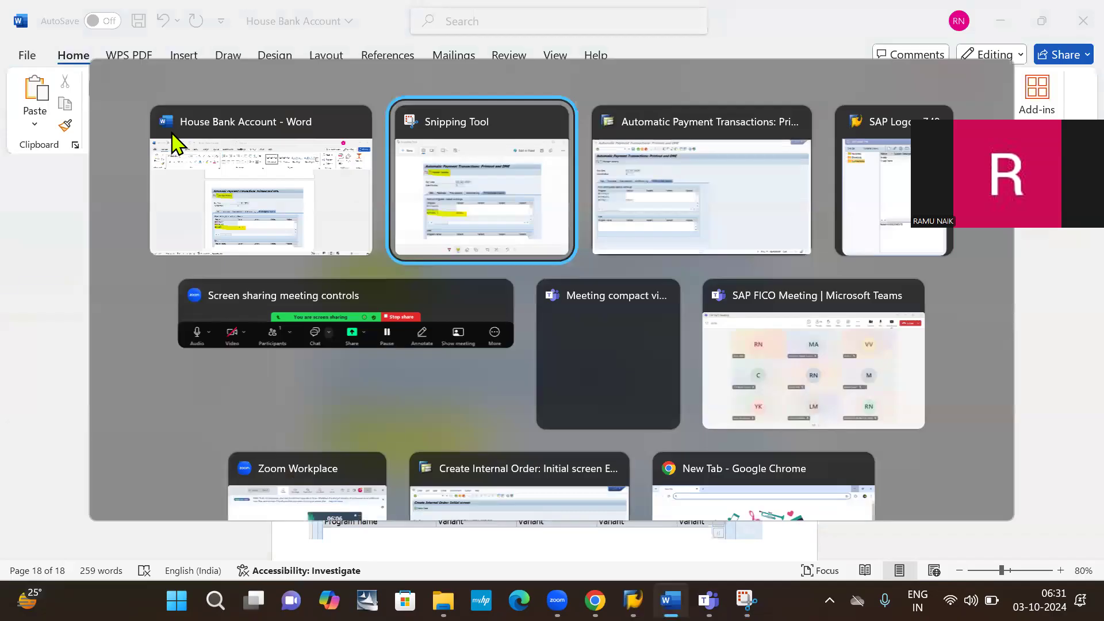
key("alt+Tab")
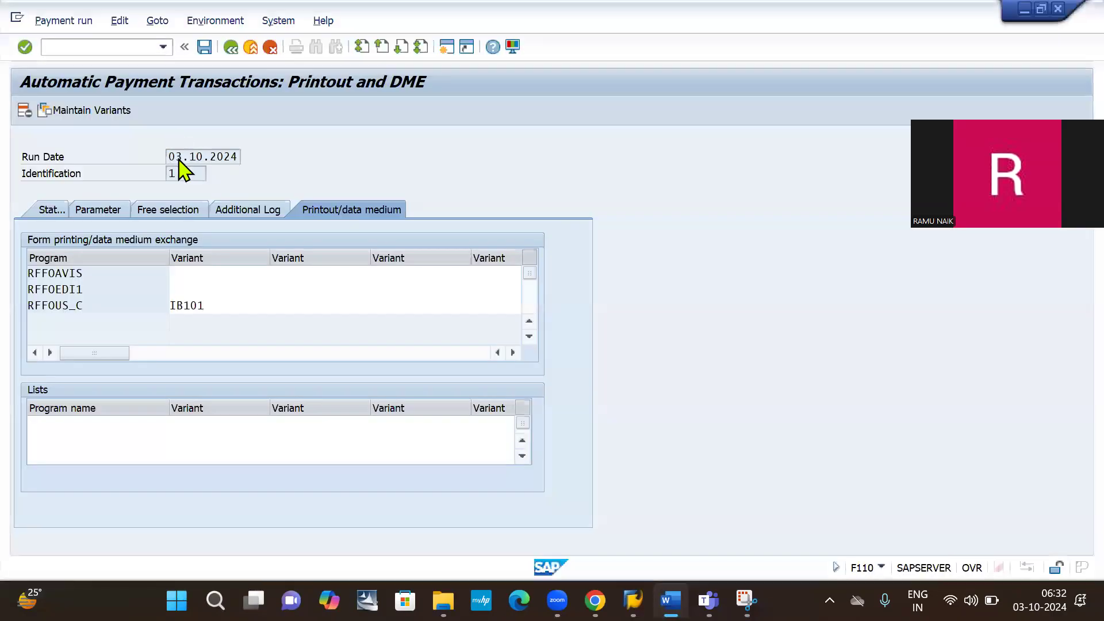
left_click(76, 112)
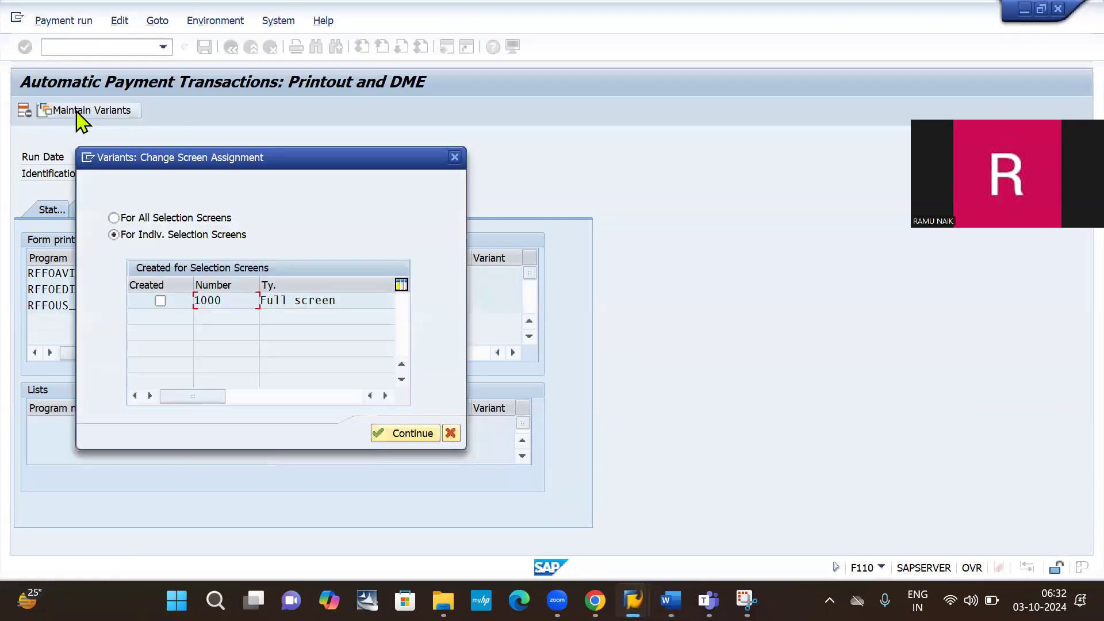
left_click(114, 218)
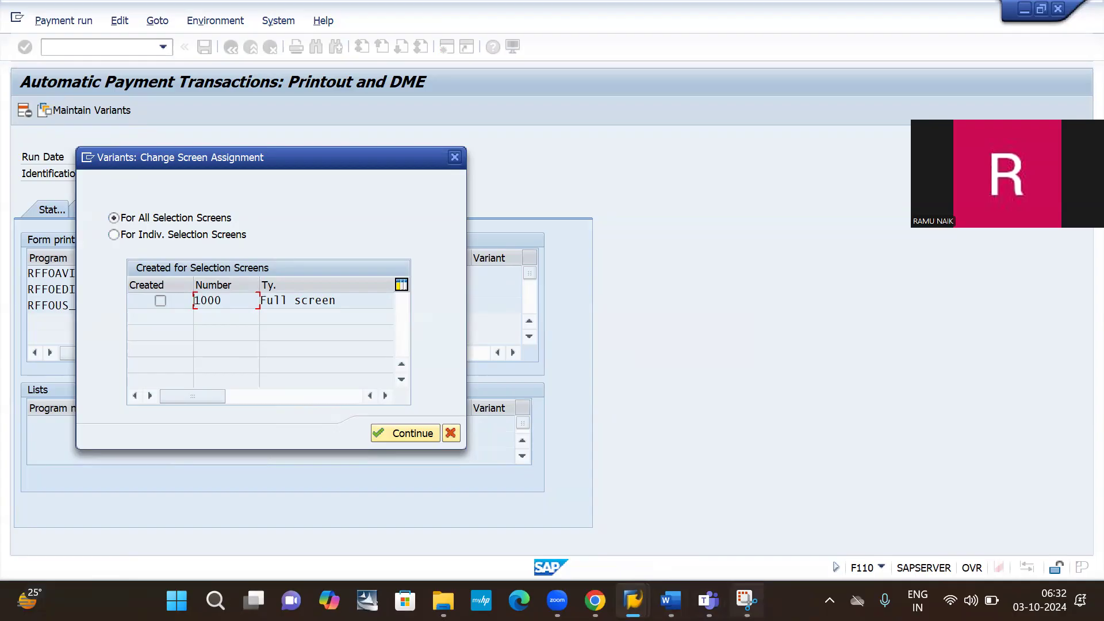
Capture the Change Screen Assignment dialog with Snipping Tool and highlight the For All Selection Screens option
left_click(745, 599)
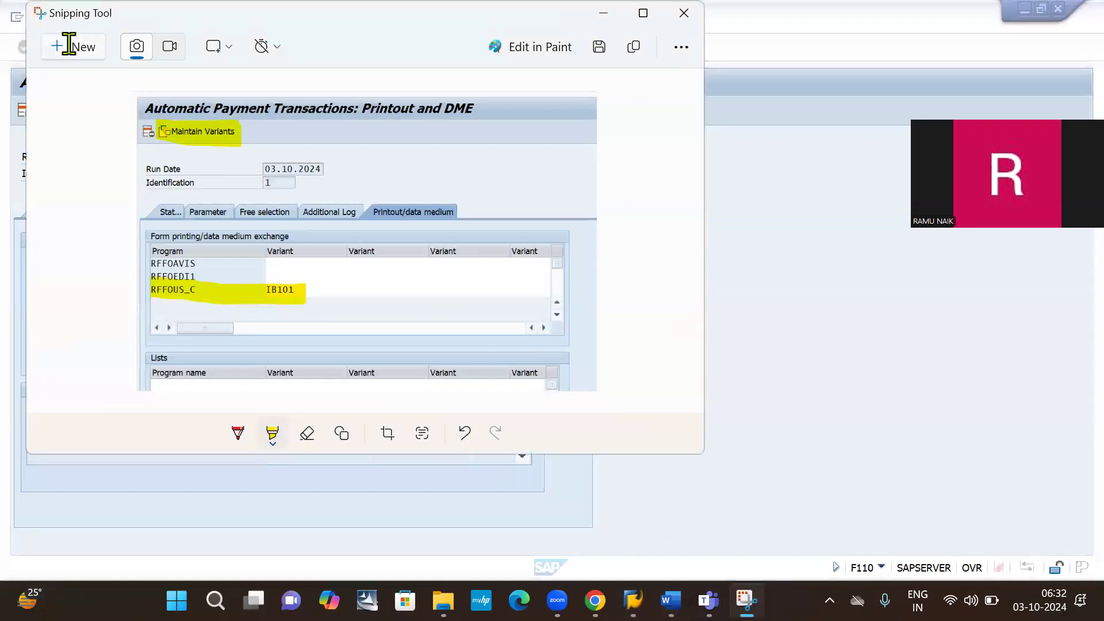
left_click(69, 45)
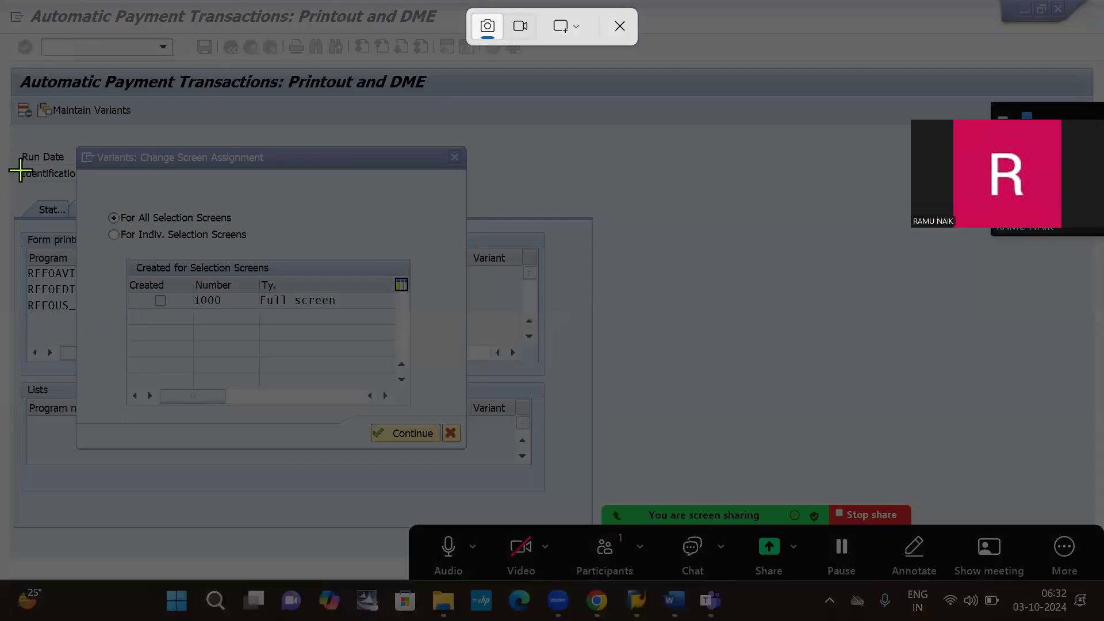
left_click_drag(61, 138, 506, 474)
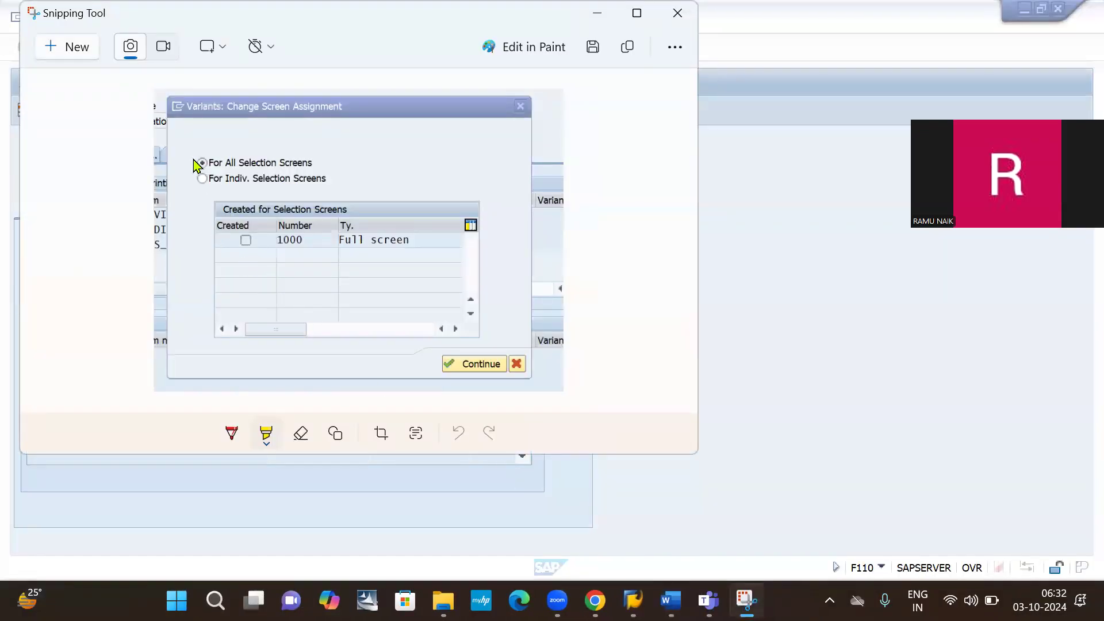
left_click_drag(195, 165, 330, 171)
Paste the highlighted Change Screen Assignment screenshot into the Word document below the Printout and DME image
key("alt+Tab")
key("Tab")
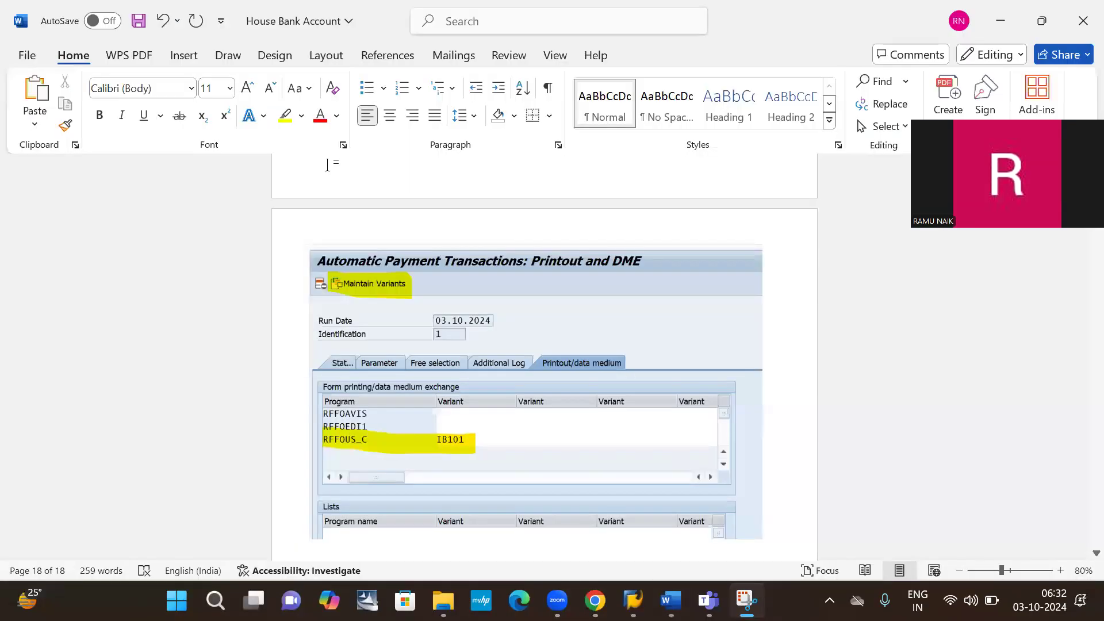
key("ctrl+v")
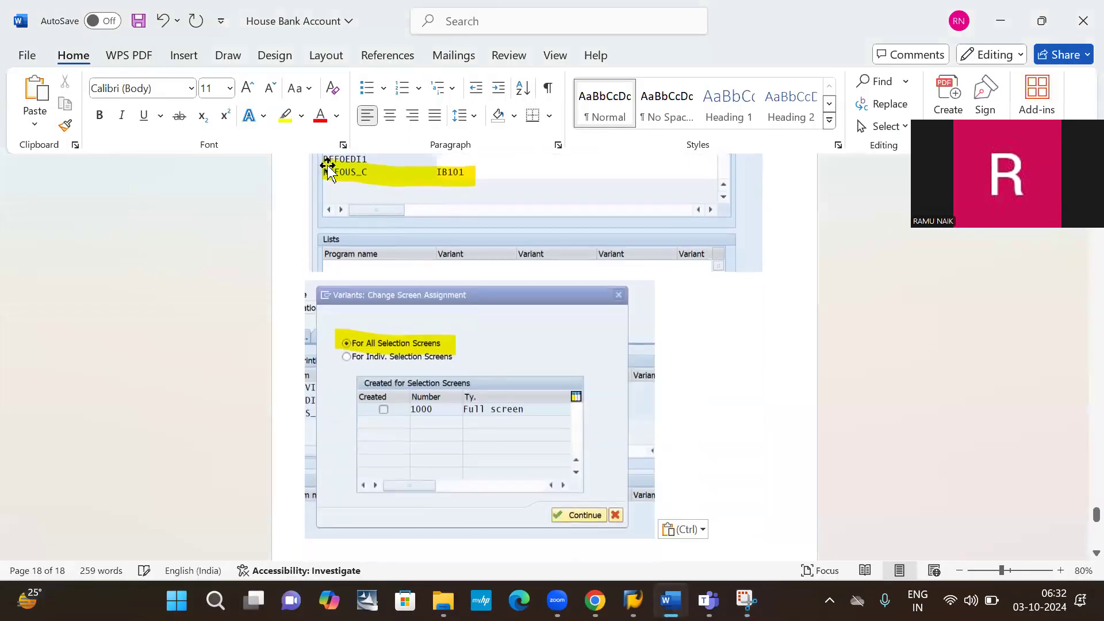
Back in SAP, continue to the IB101 variant screen and enter program run date 03.10.2024 and identification feature 1
key("alt+Tab")
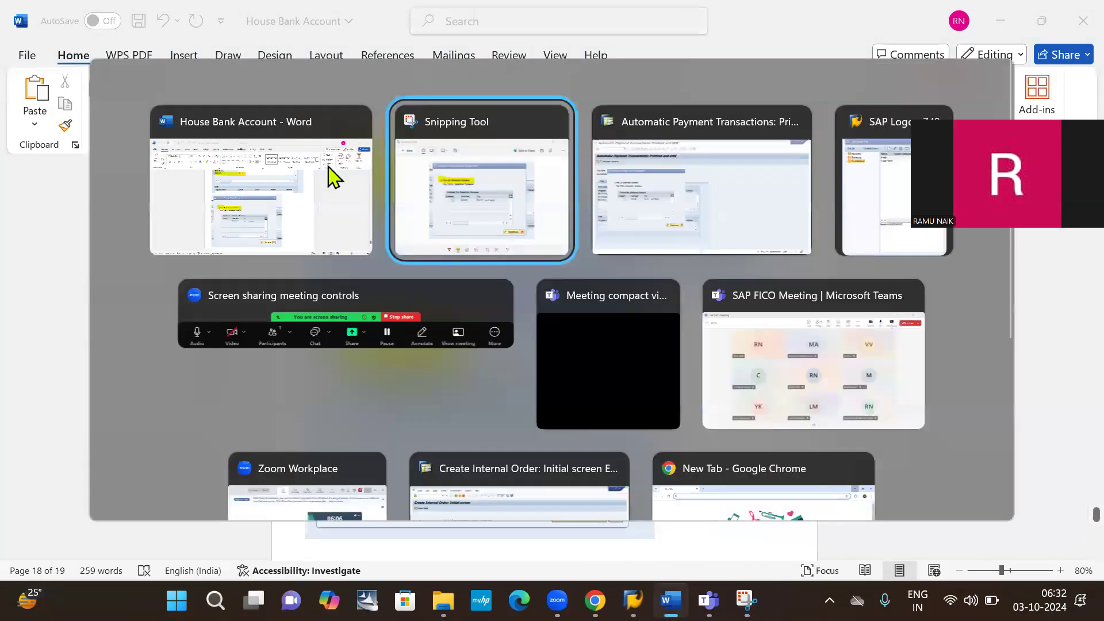
key("Tab")
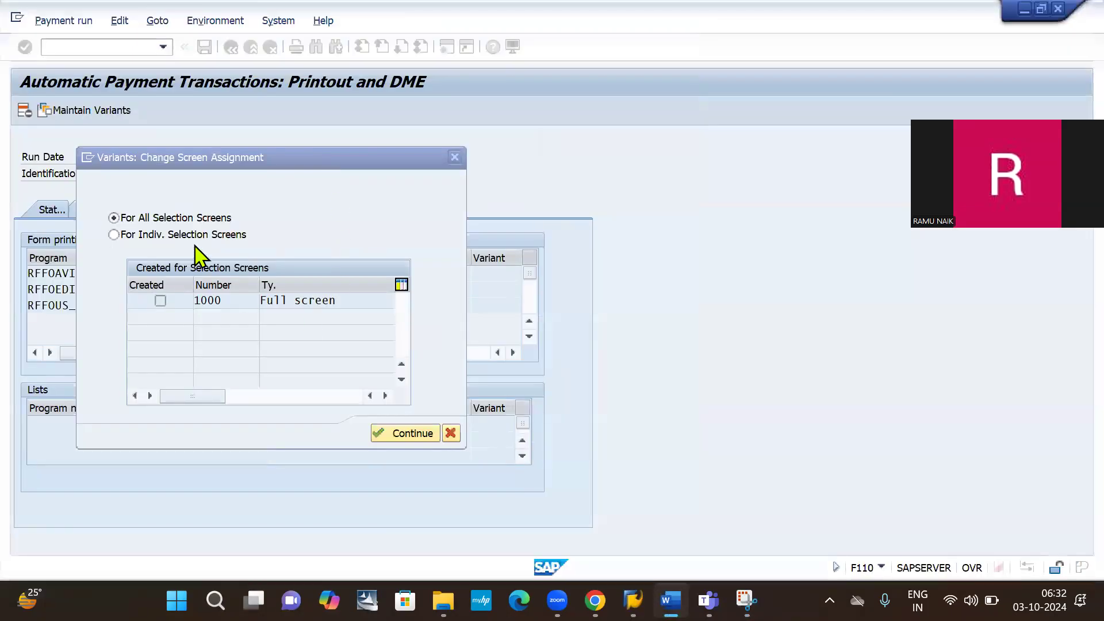
left_click(399, 442)
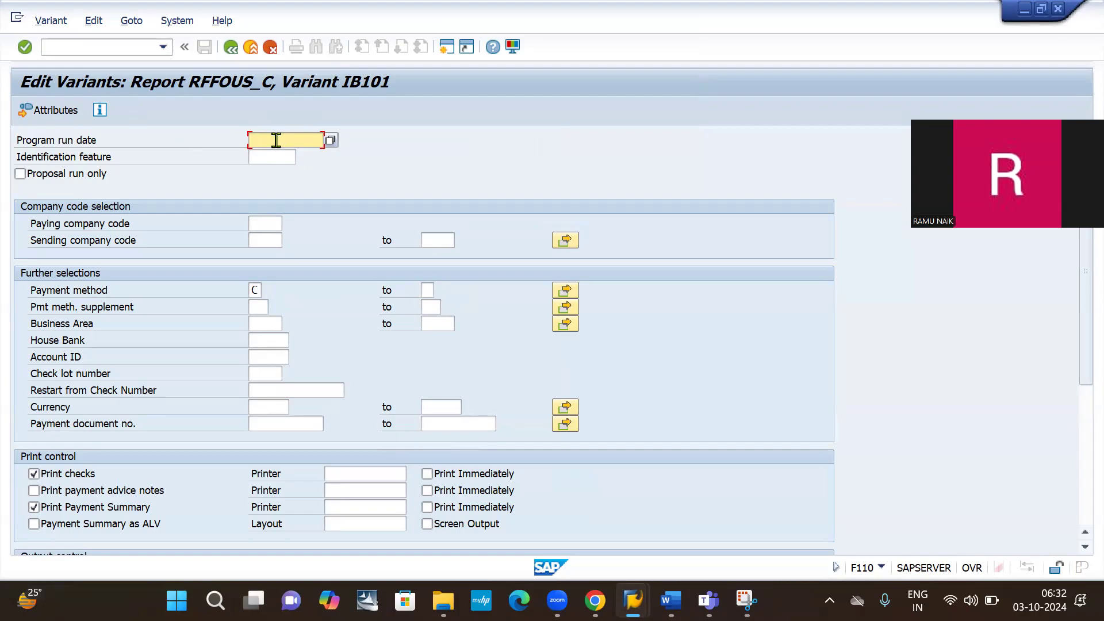
type("03.10.2024")
left_click(272, 157)
type("1")
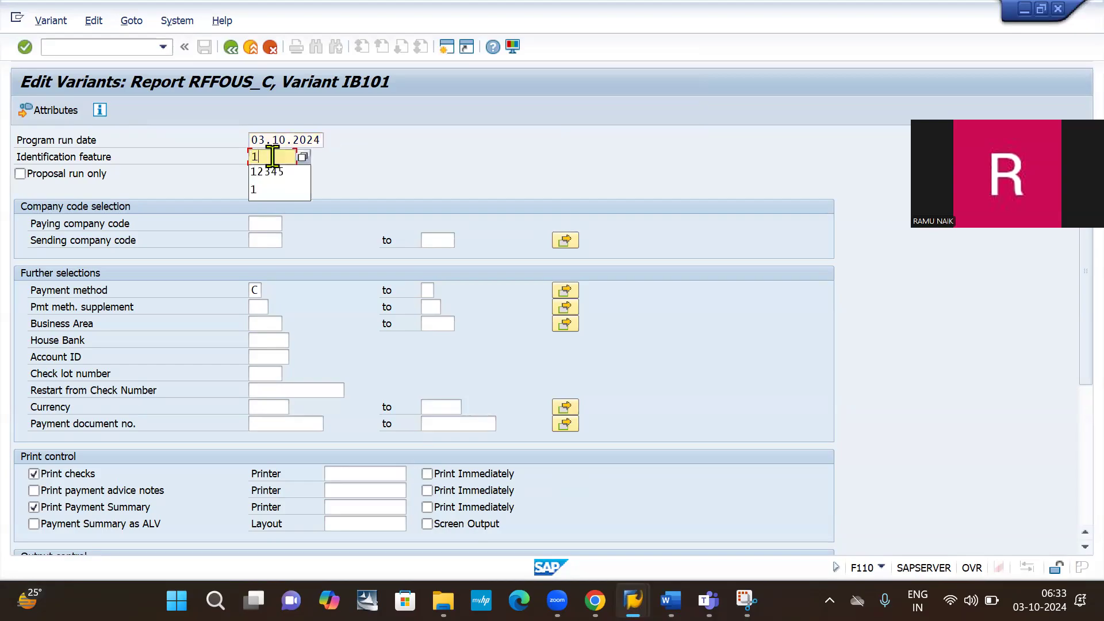
left_click(376, 164)
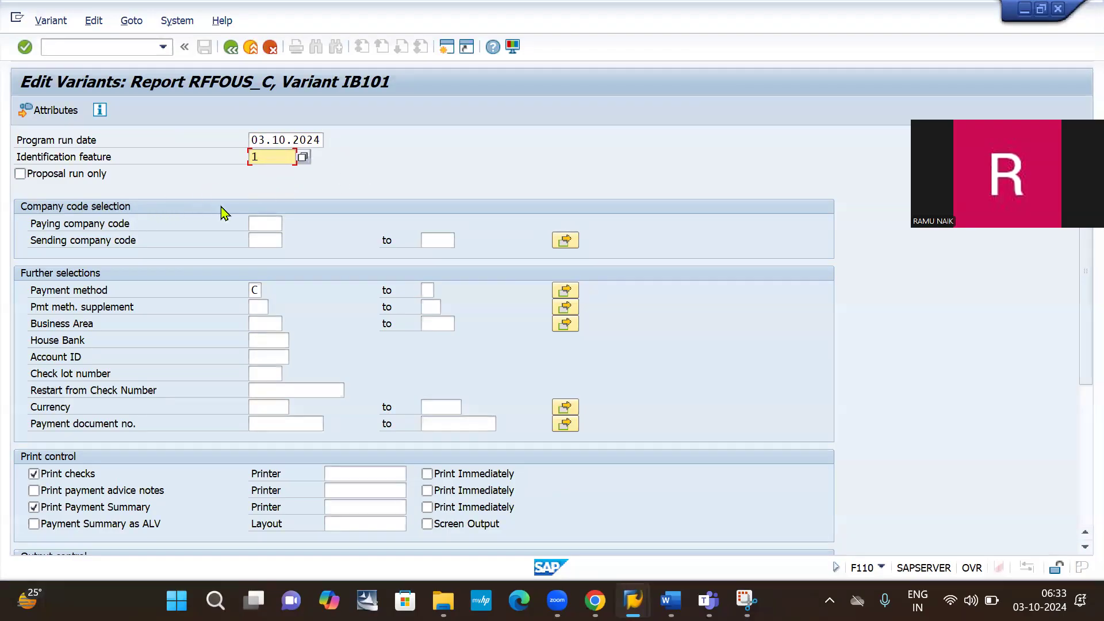
Set the variant's paying company code to IB10 and its payment method to I
left_click(270, 223)
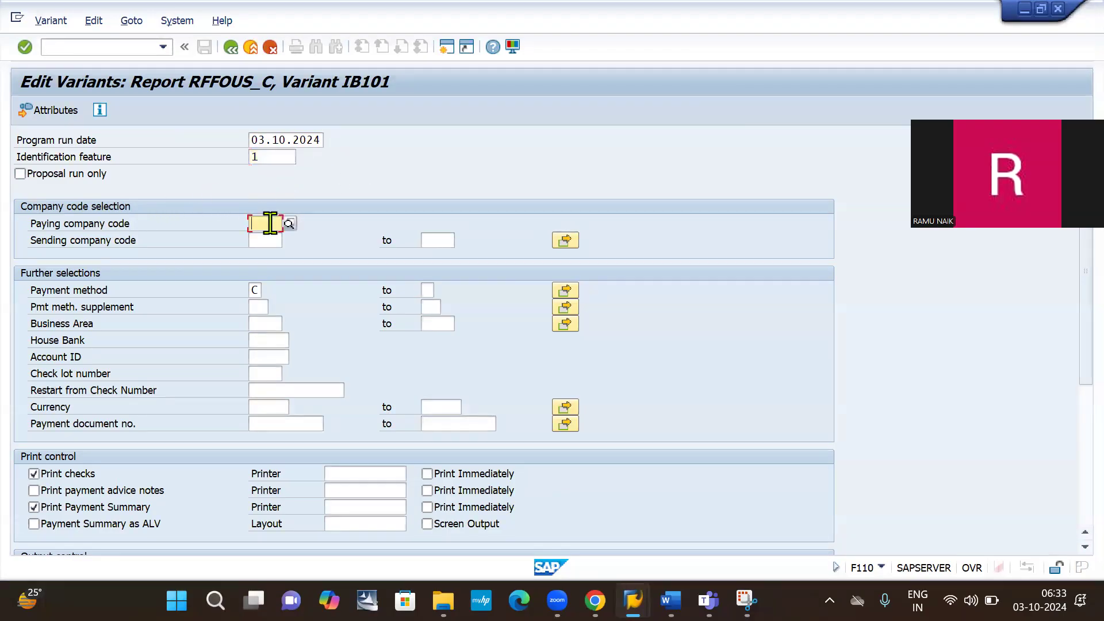
type("IB")
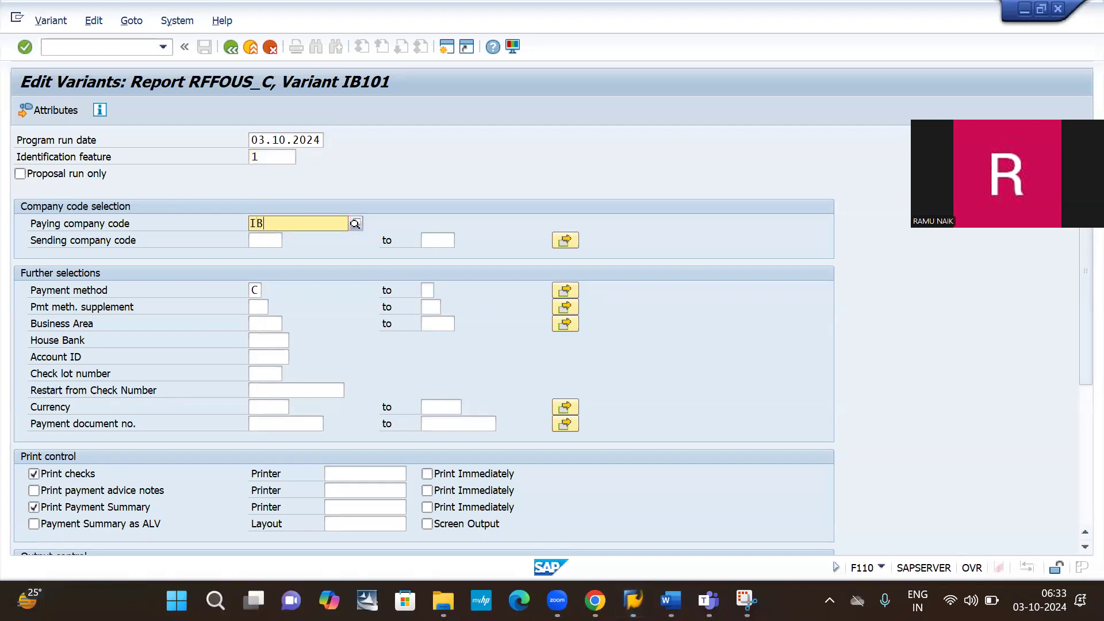
type("10")
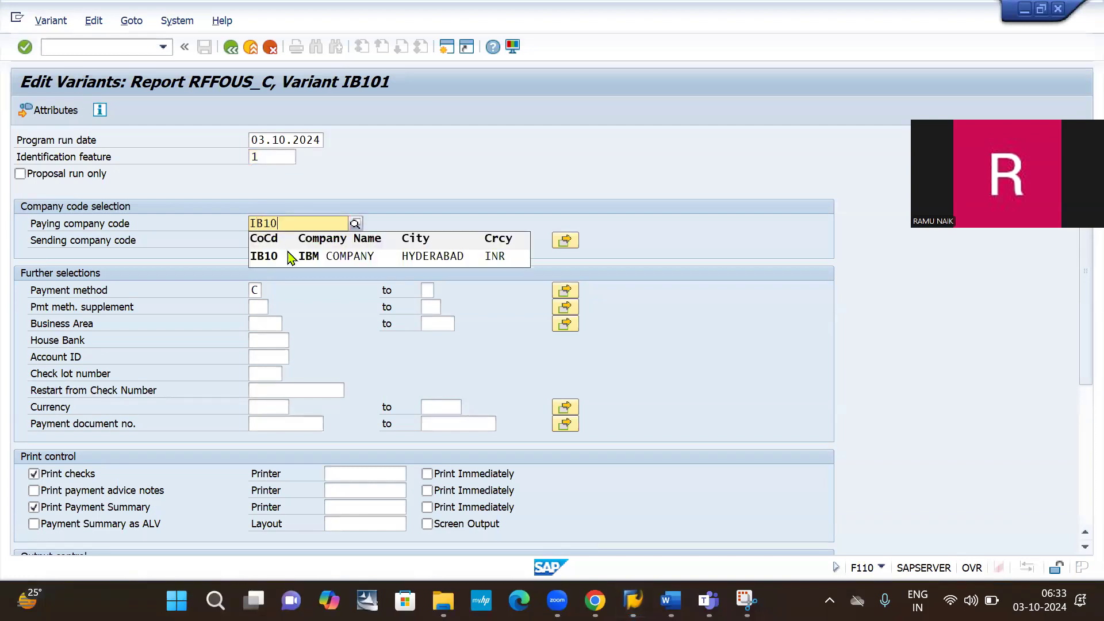
left_click(322, 261)
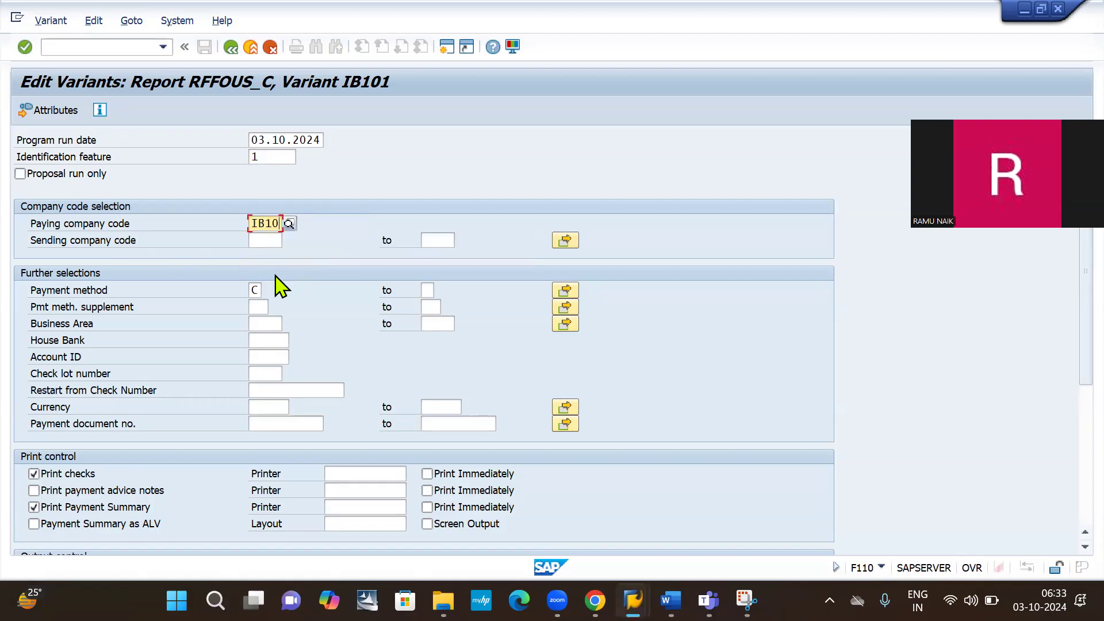
left_click(260, 292)
key("BackSpace")
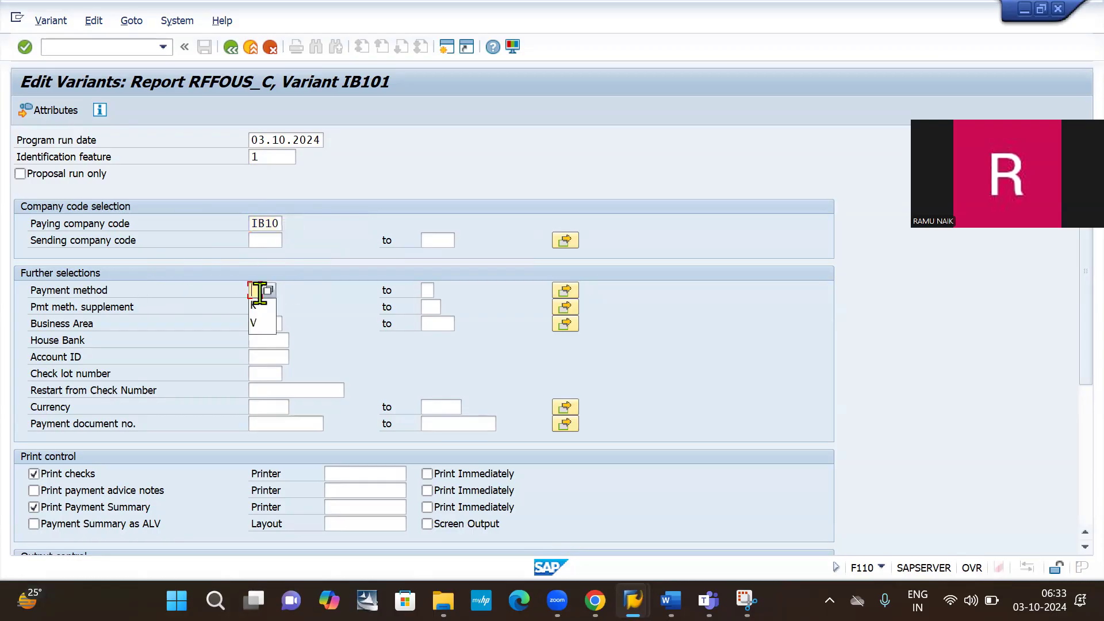
type("I")
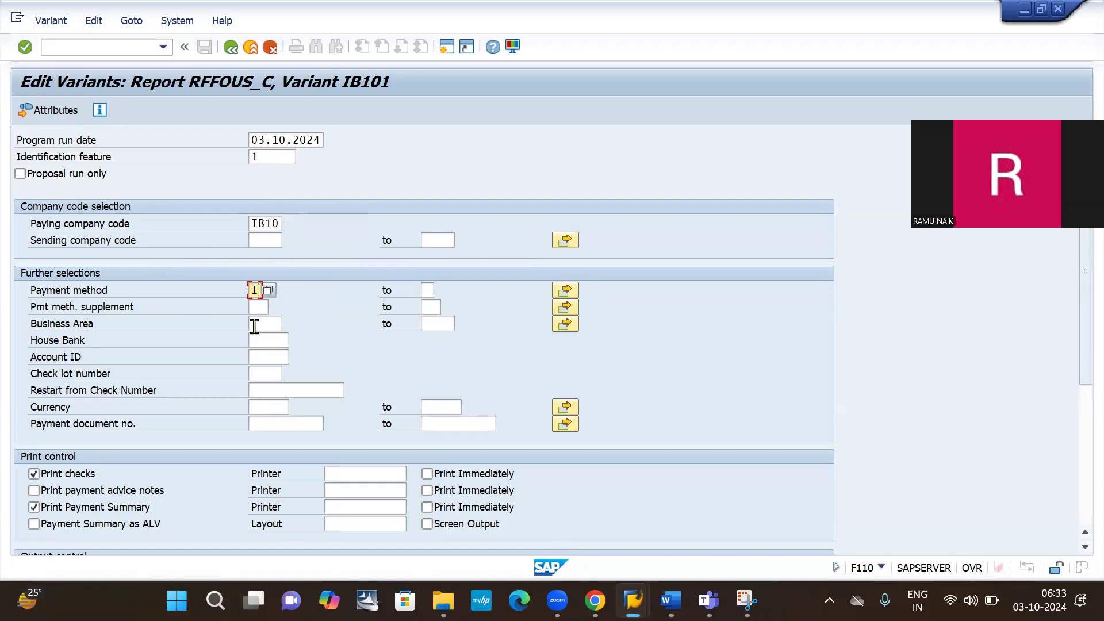
Enter house bank HDFC and account ID HDFC1 in the variant's further selections
left_click(269, 338)
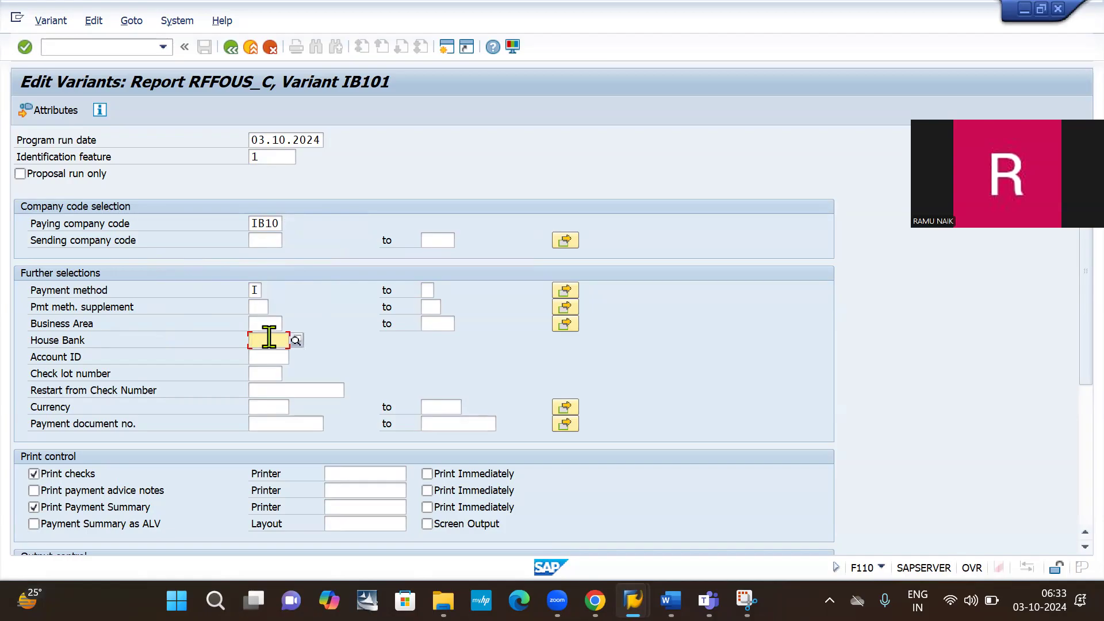
type("HDF")
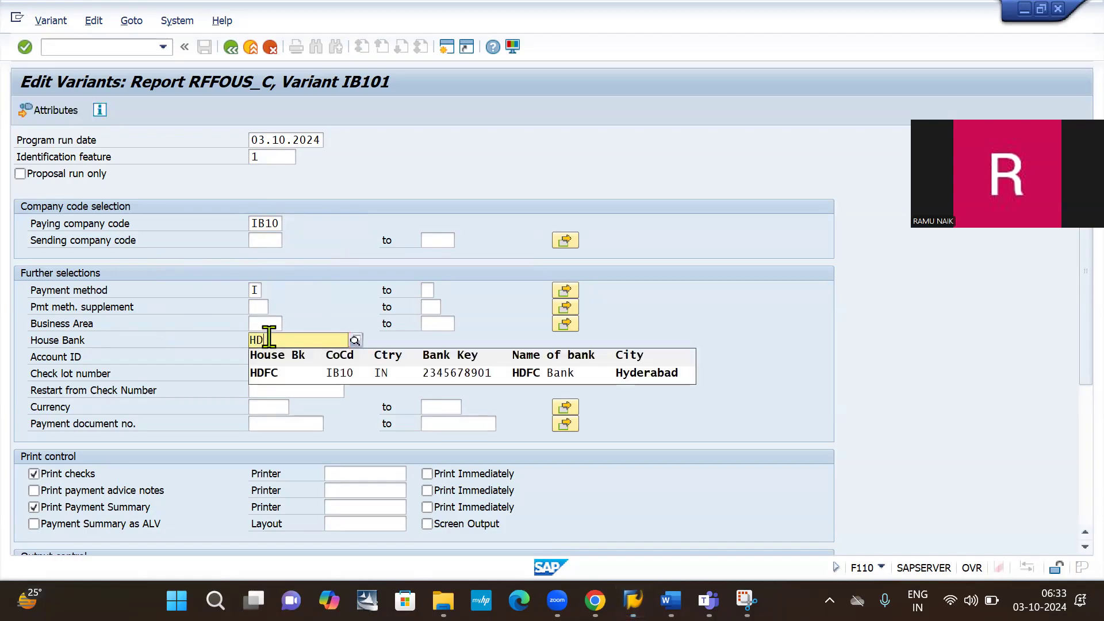
left_click(286, 381)
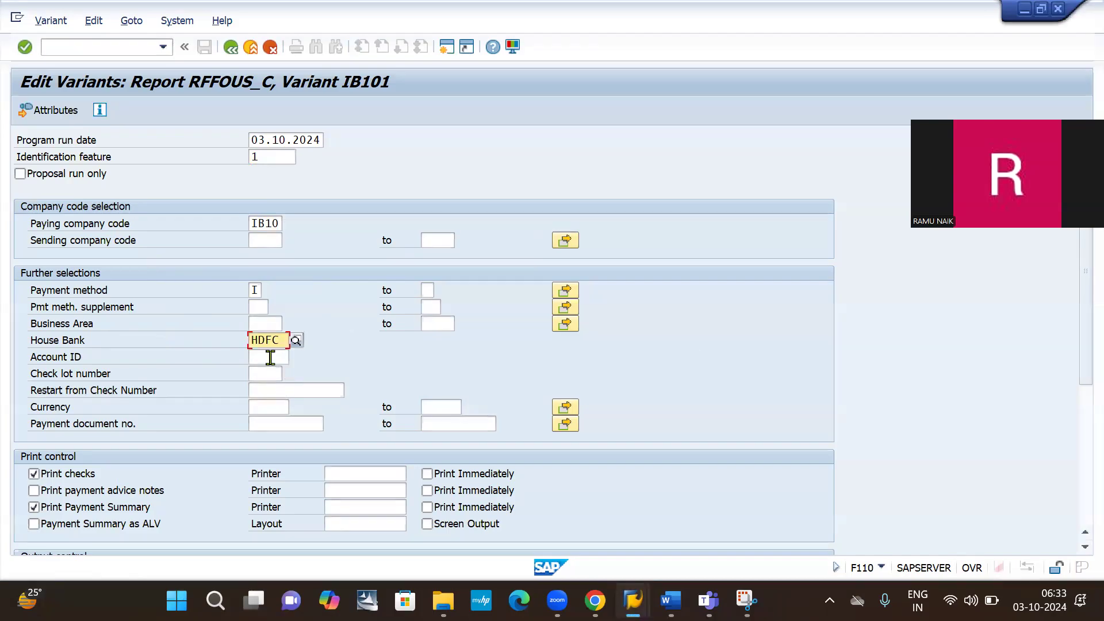
left_click(270, 357)
type("HD")
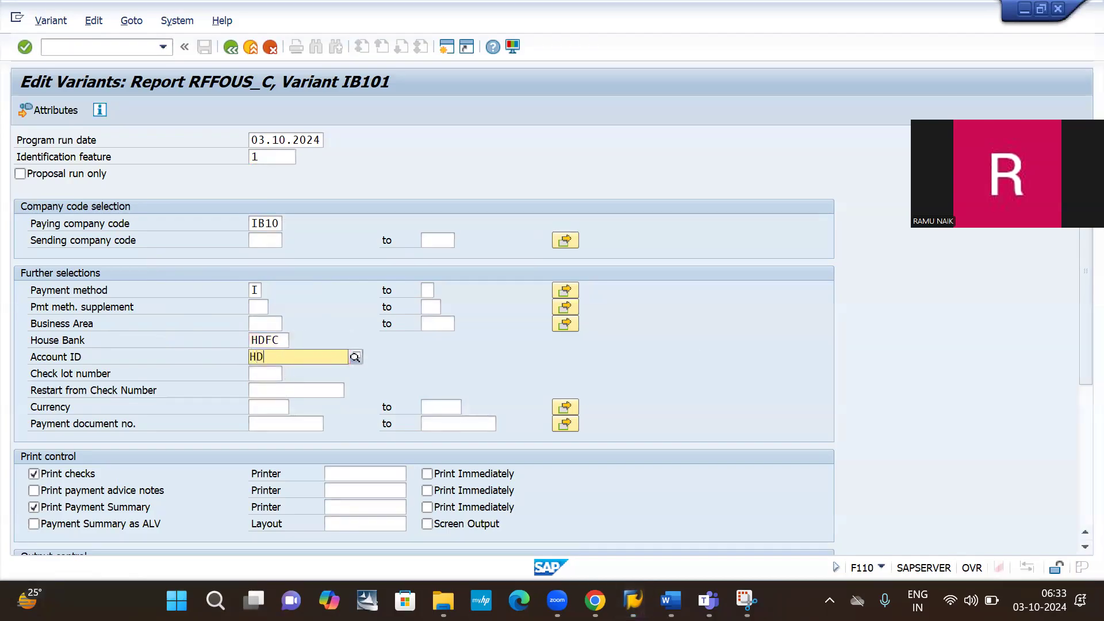
type("FC1")
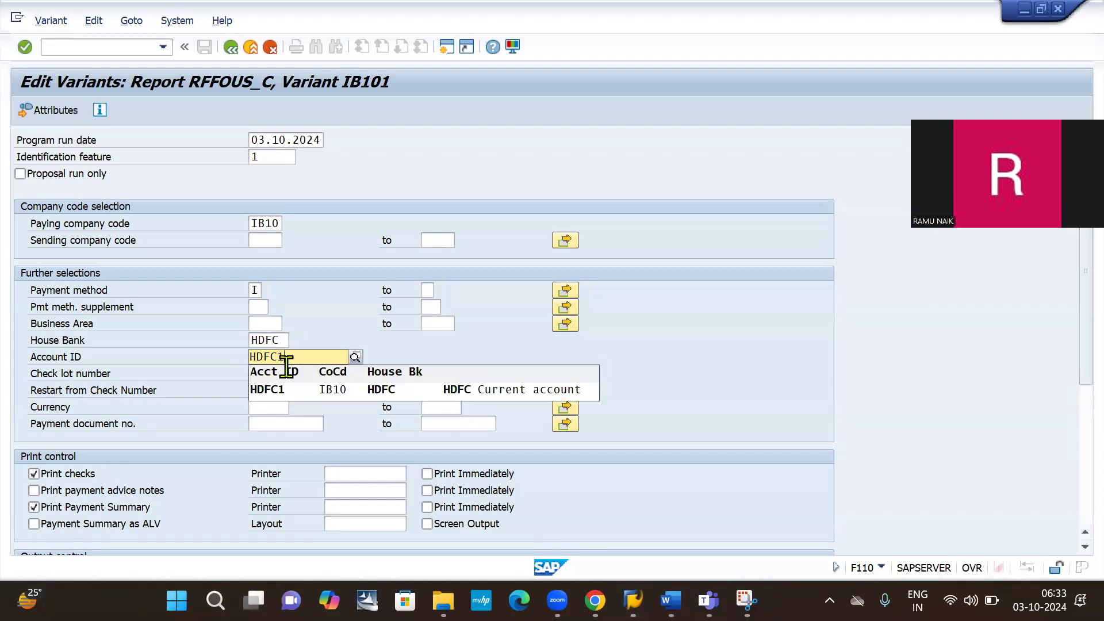
left_click(320, 391)
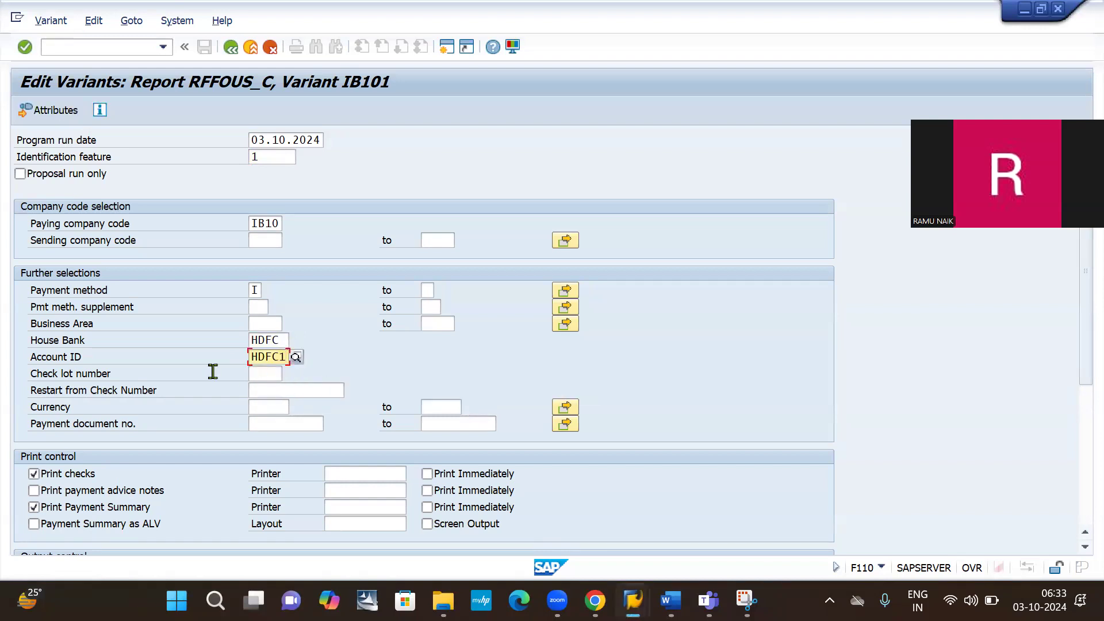
Set the check lot number to 1 and the currency to INR in the variant's further selections
left_click(263, 375)
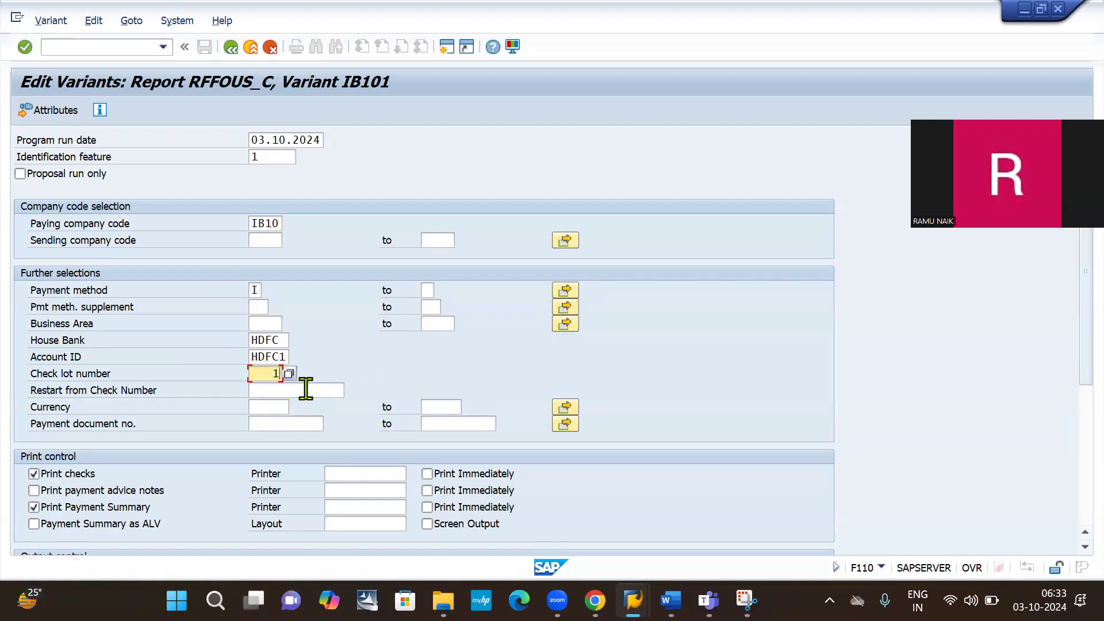
left_click(267, 405)
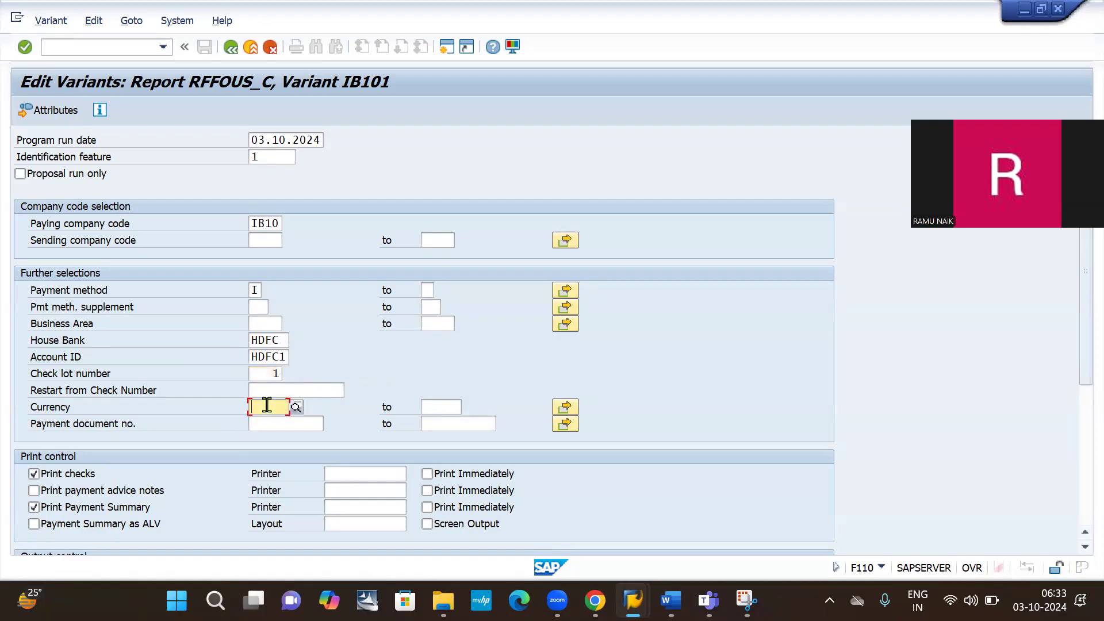
type("INR")
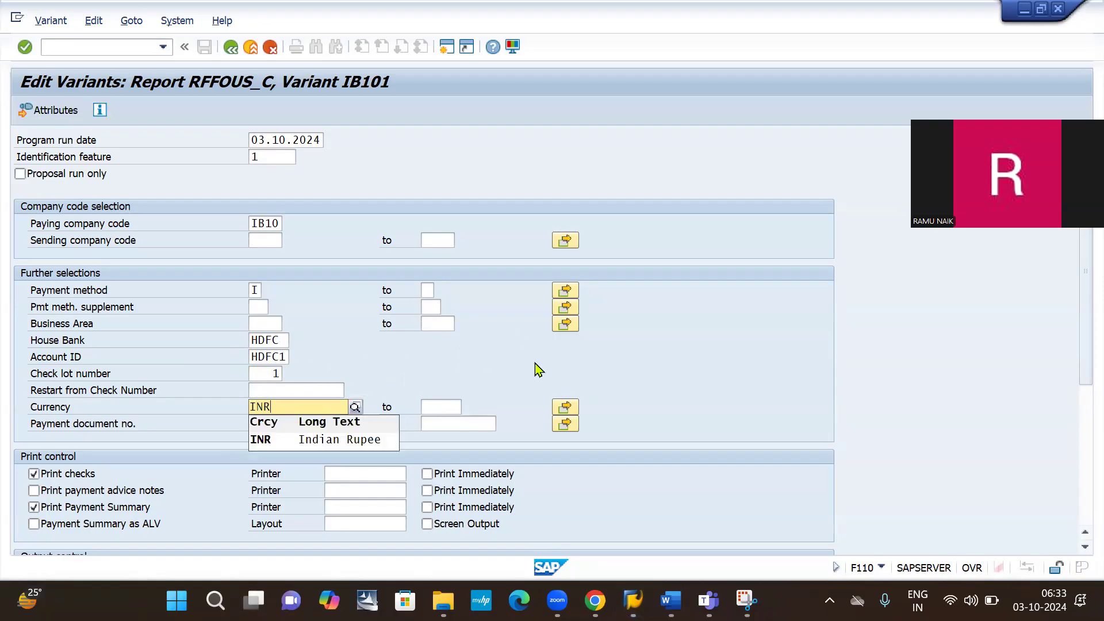
left_click(300, 452)
In the print control settings, enable printing of payment advice notes and assign printer LP01 to the checks
scroll(298, 445, "down", 2)
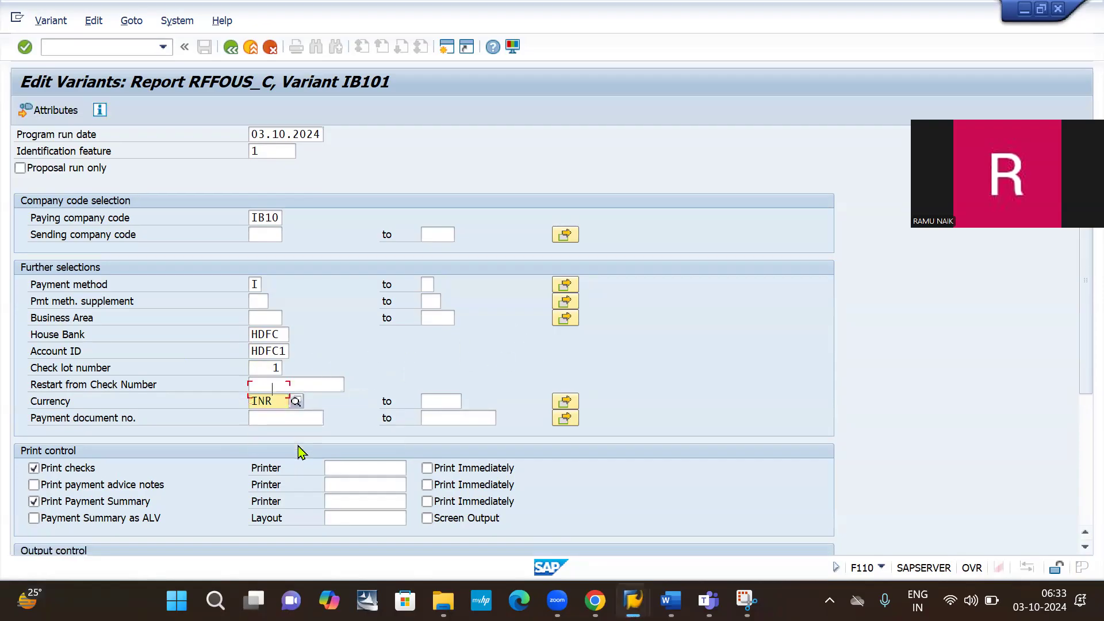
scroll(297, 444, "down", 1)
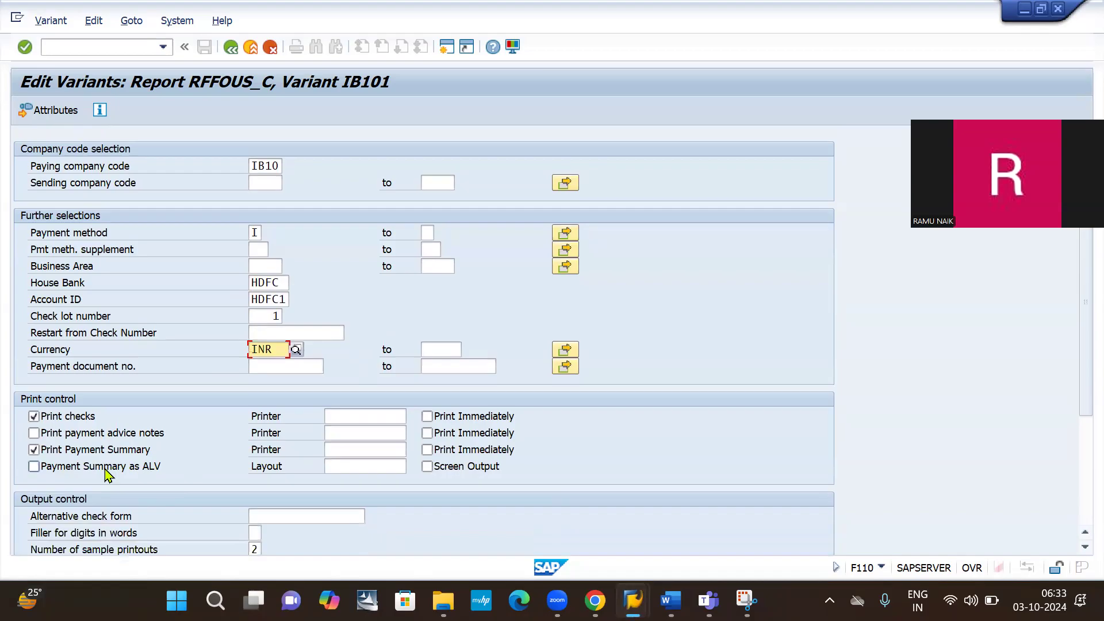
left_click(33, 434)
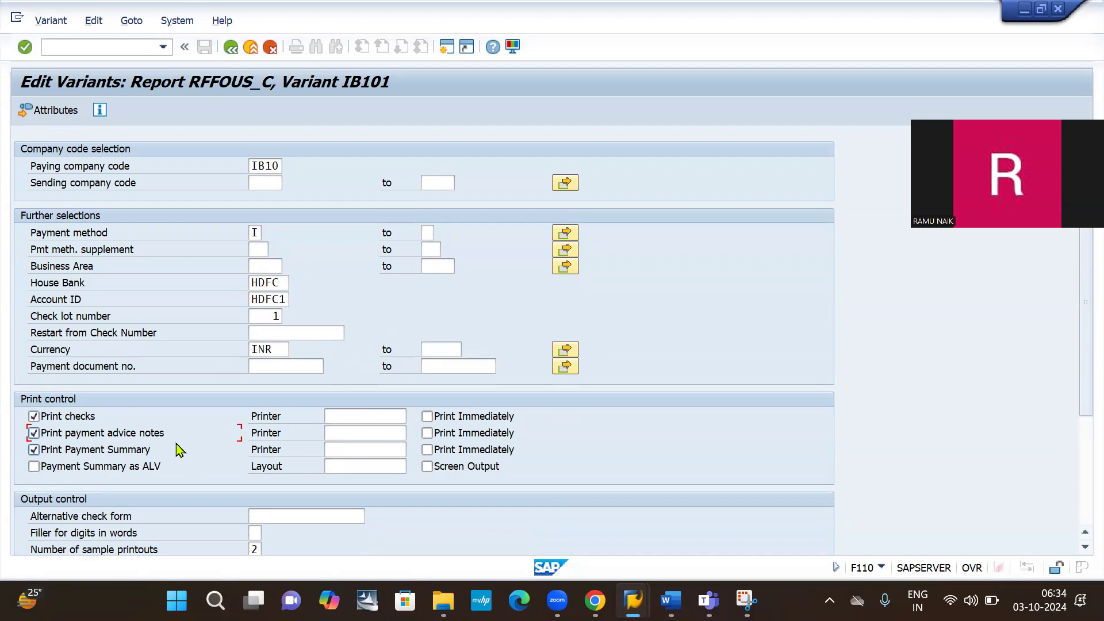
left_click(380, 414)
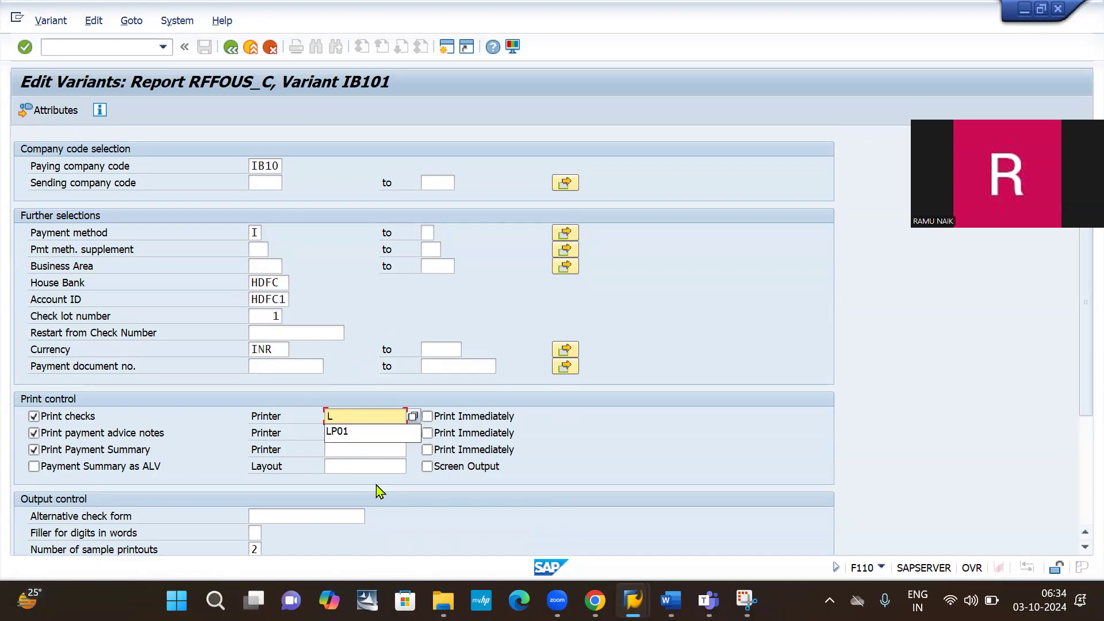
key("Down")
key("Return")
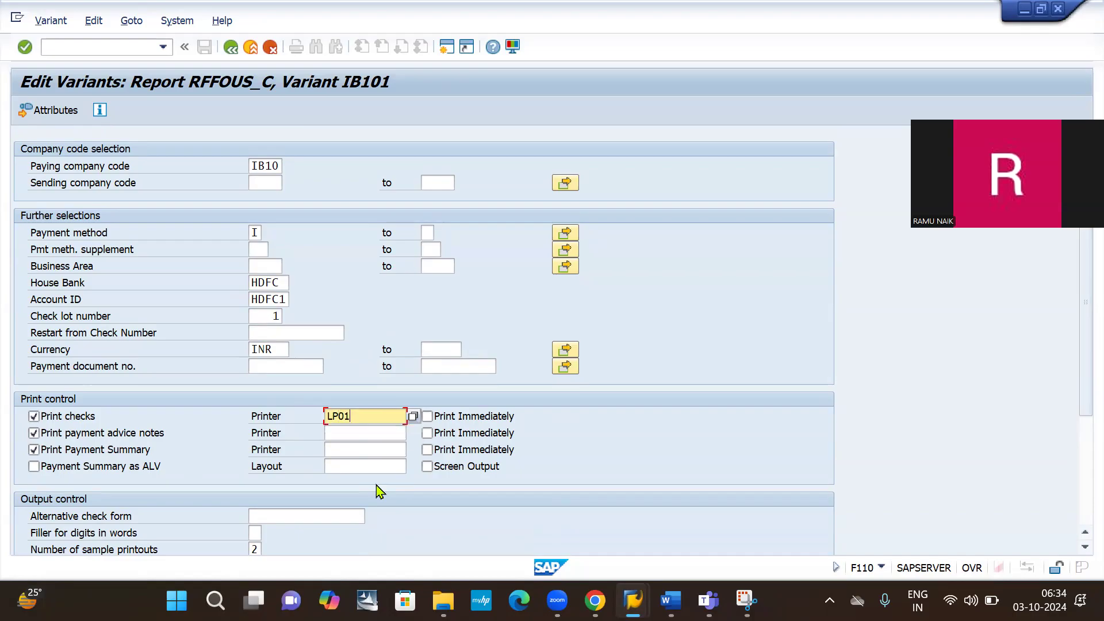
Assign printer LP01 to the payment advice notes and the payment summary
key("Tab")
type("L")
key("Down")
key("Return")
key("Tab")
type("L")
key("Down")
key("Return")
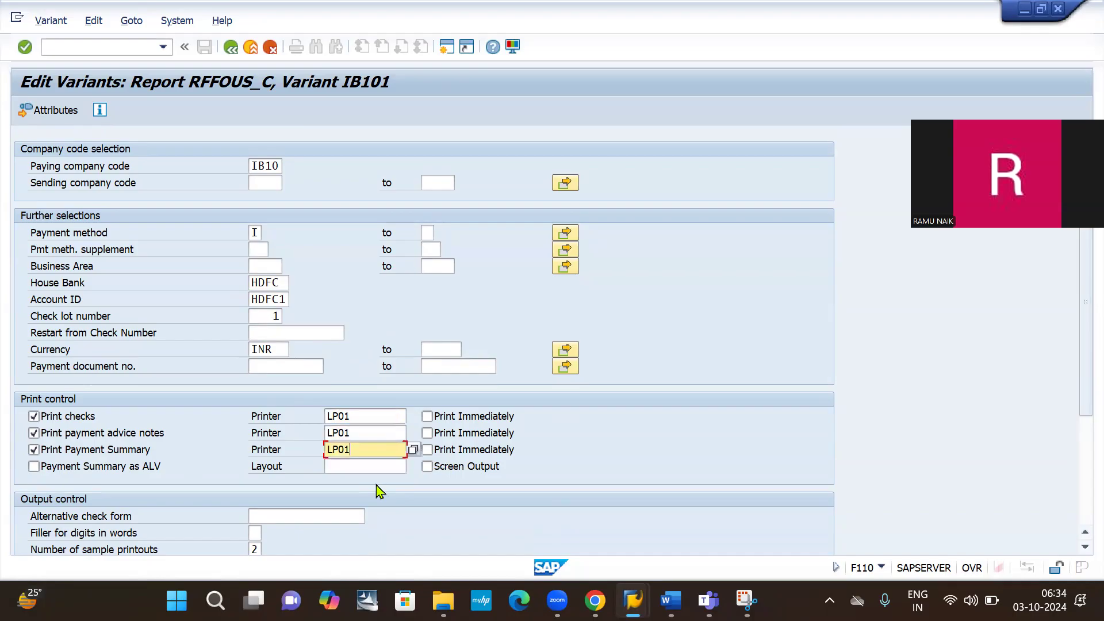
Turn on immediate printing for the checks, payment advice notes and payment summary
left_click(427, 416)
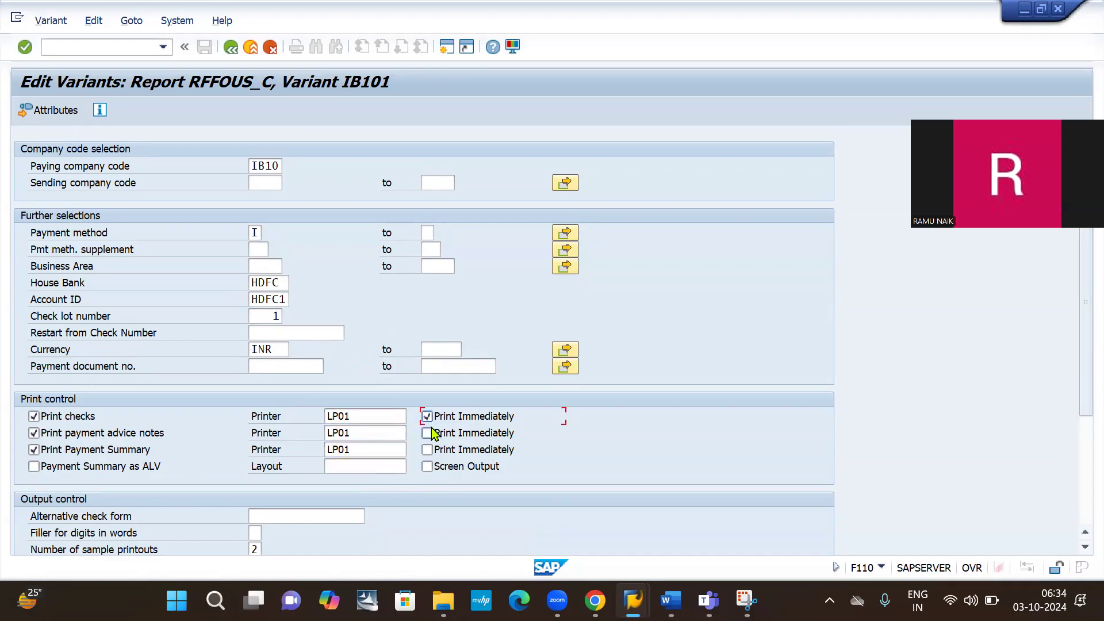
left_click(427, 434)
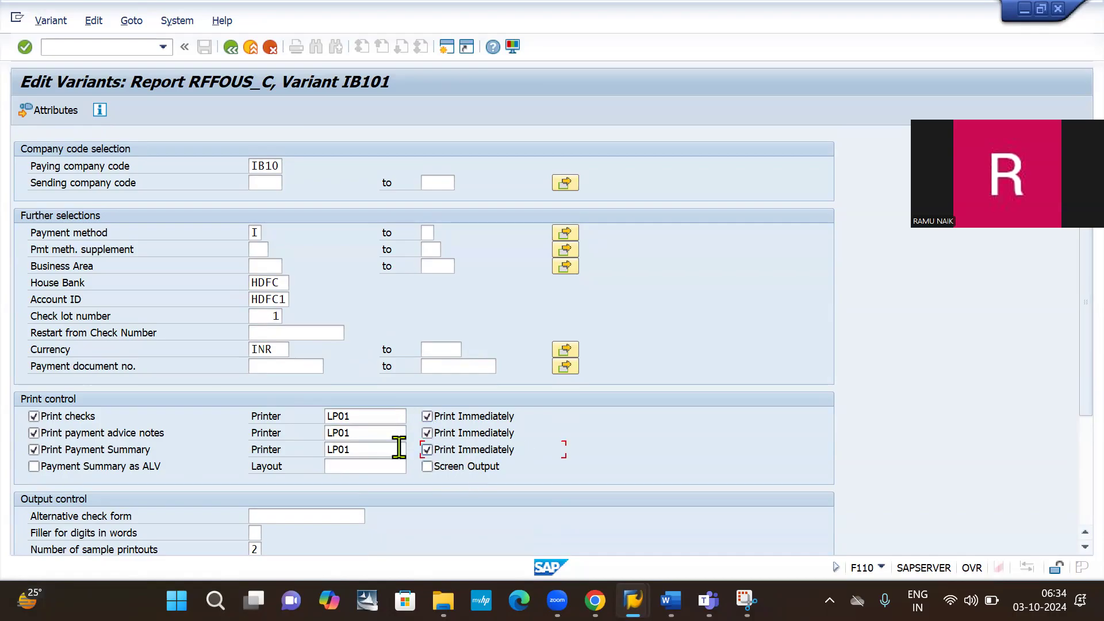
scroll(401, 454, "down", 5)
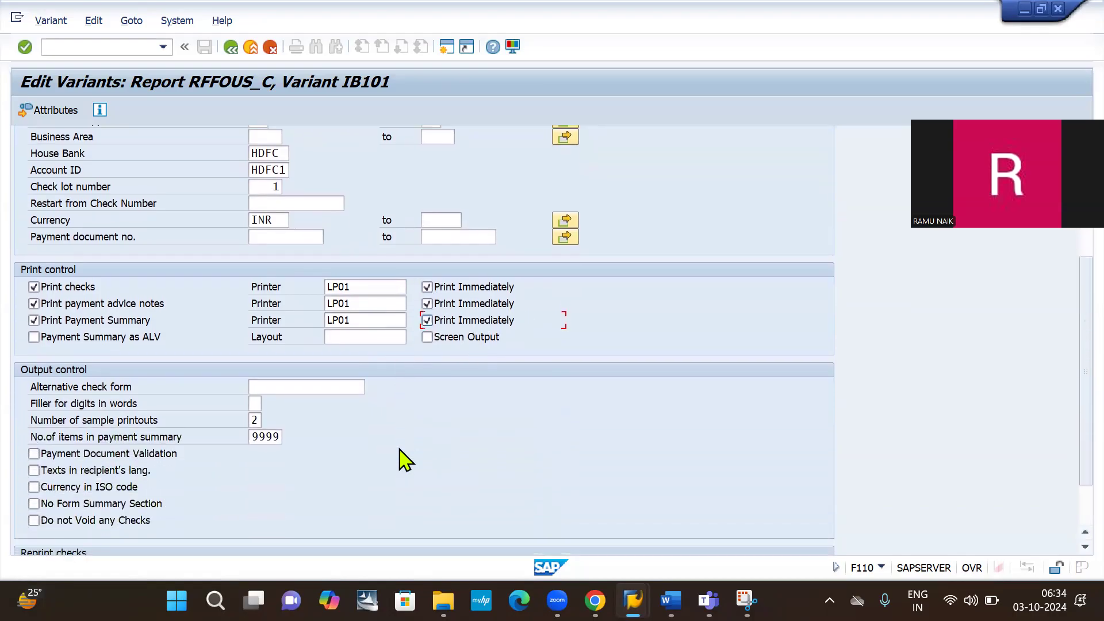
scroll(405, 460, "down", 1)
scroll(404, 460, "down", 1)
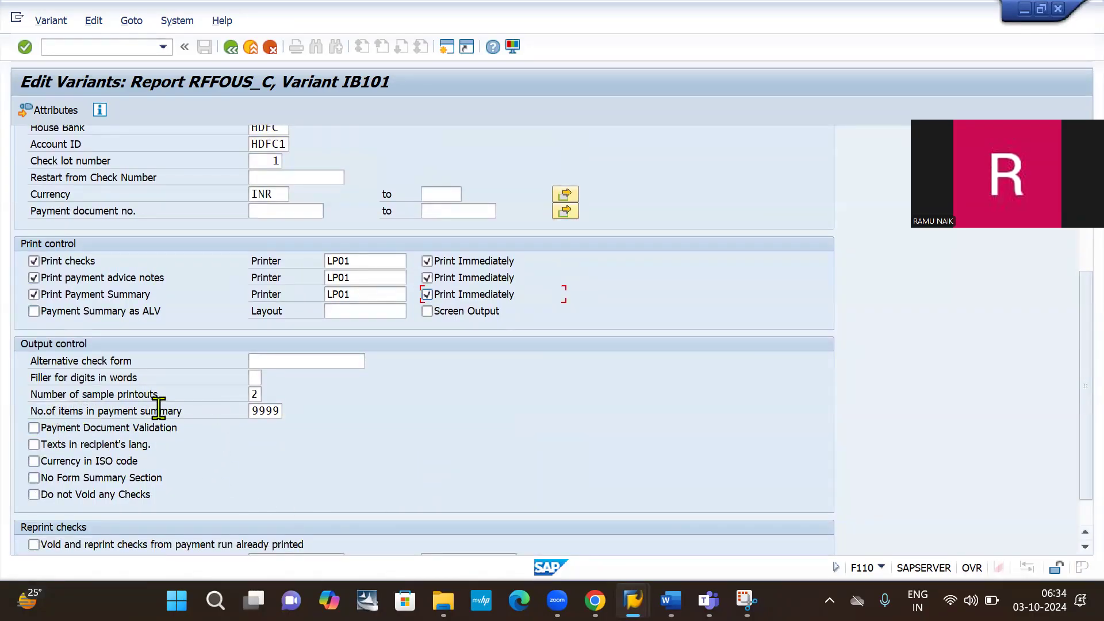
Clear the number of sample printouts and enable Do not Void any Checks in the variant's output control settings
left_click(257, 395)
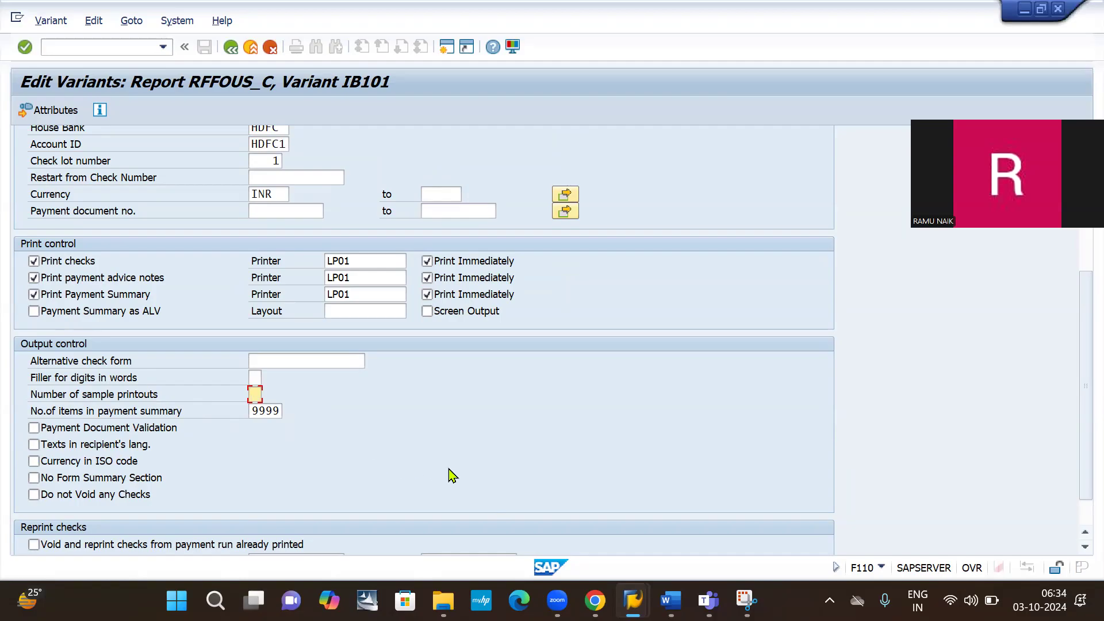
scroll(450, 474, "down", 1)
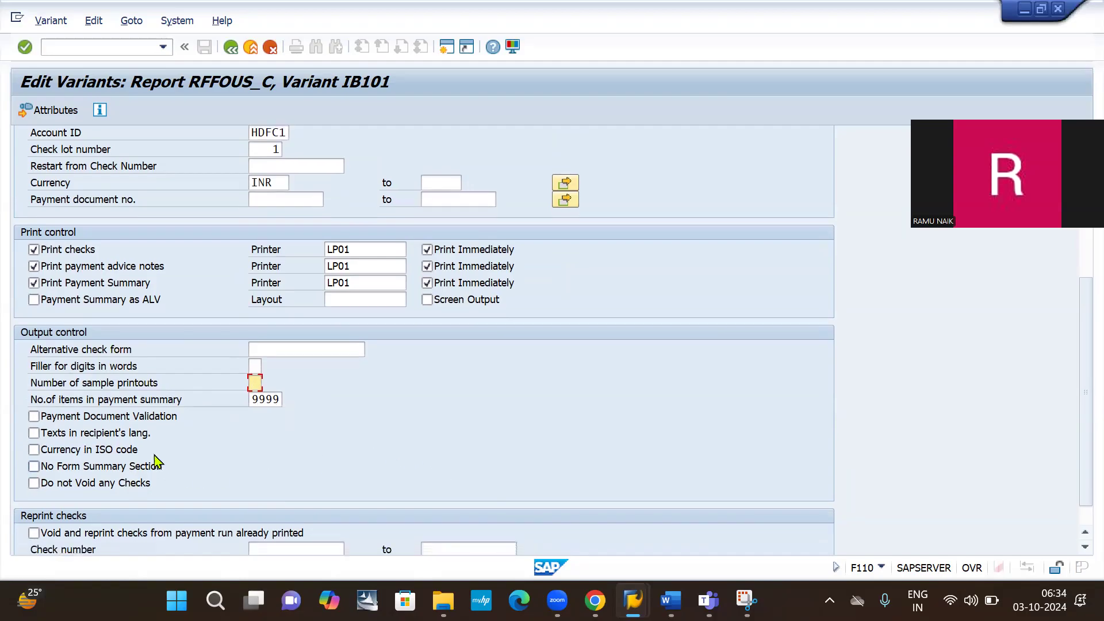
left_click(33, 483)
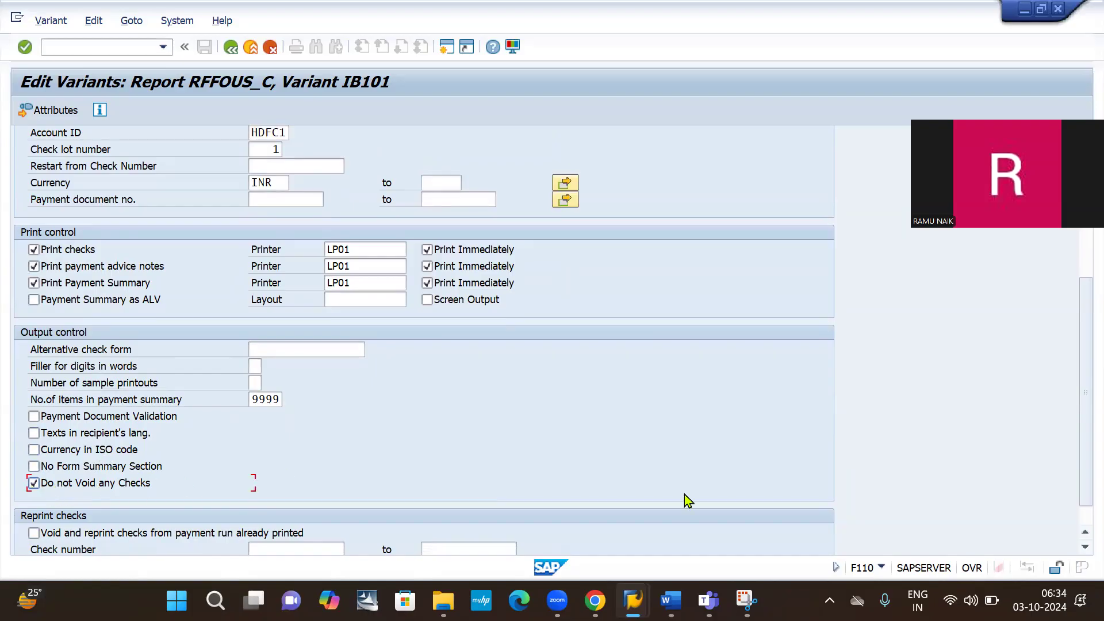
left_click(995, 478)
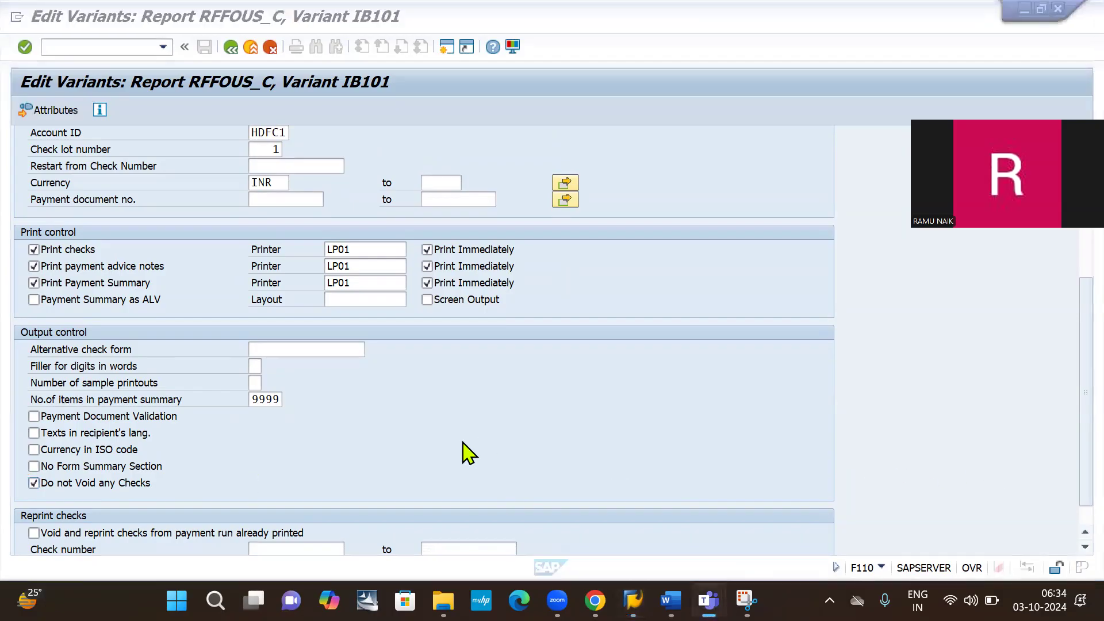
Capture a screenshot of the upper part of the variant IB101 screen, from its title down to the print control settings
scroll(224, 502, "down", 1)
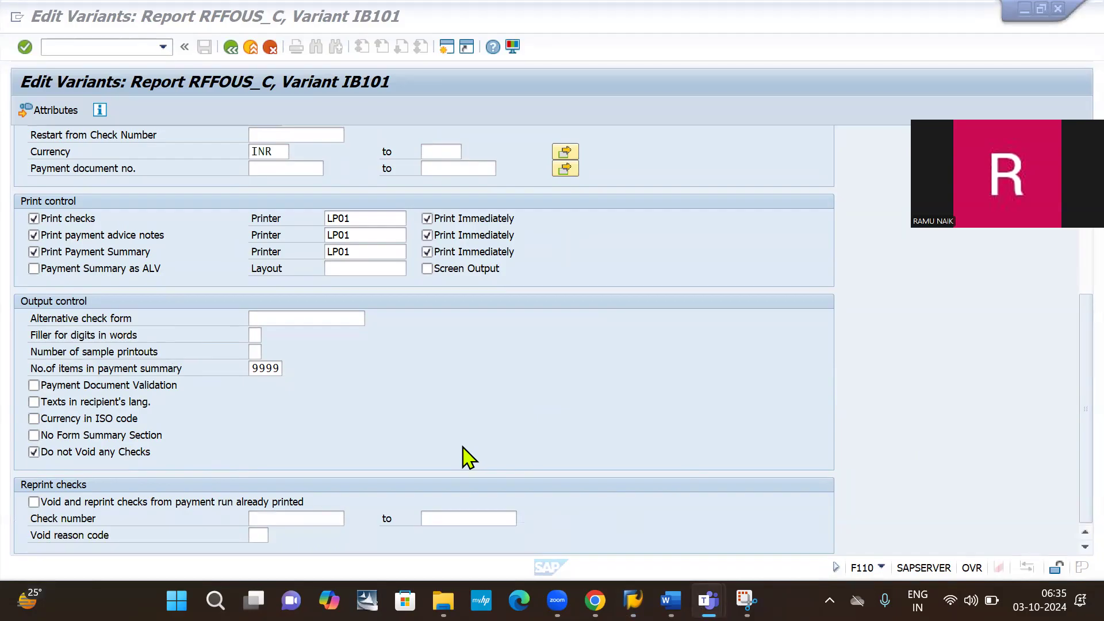
scroll(469, 457, "up", 5)
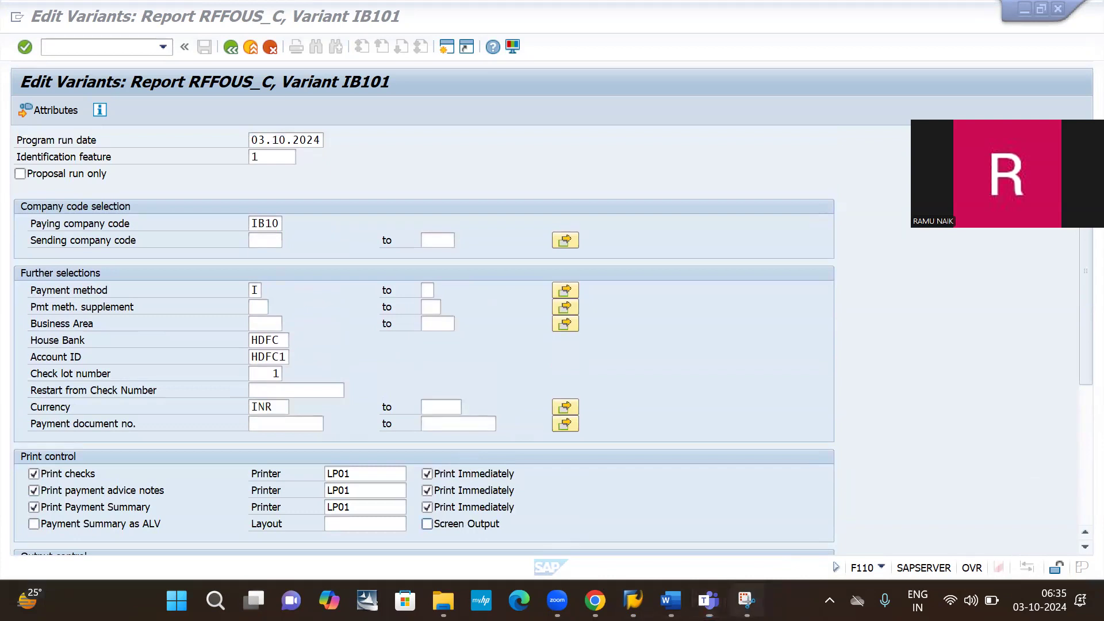
left_click(746, 600)
left_click(77, 50)
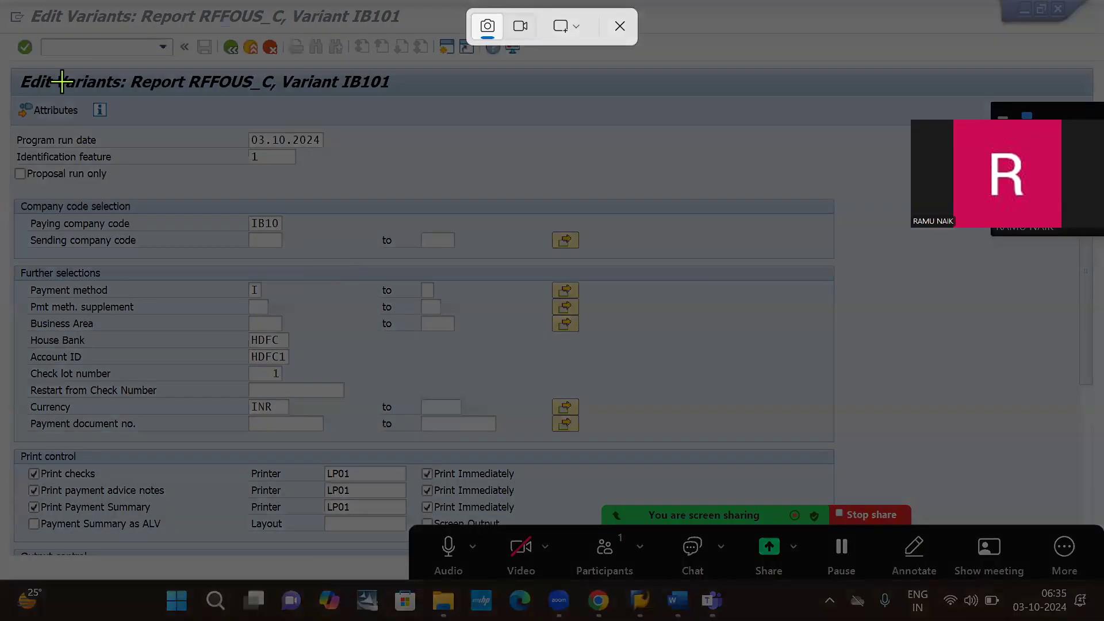
left_click_drag(20, 60, 665, 520)
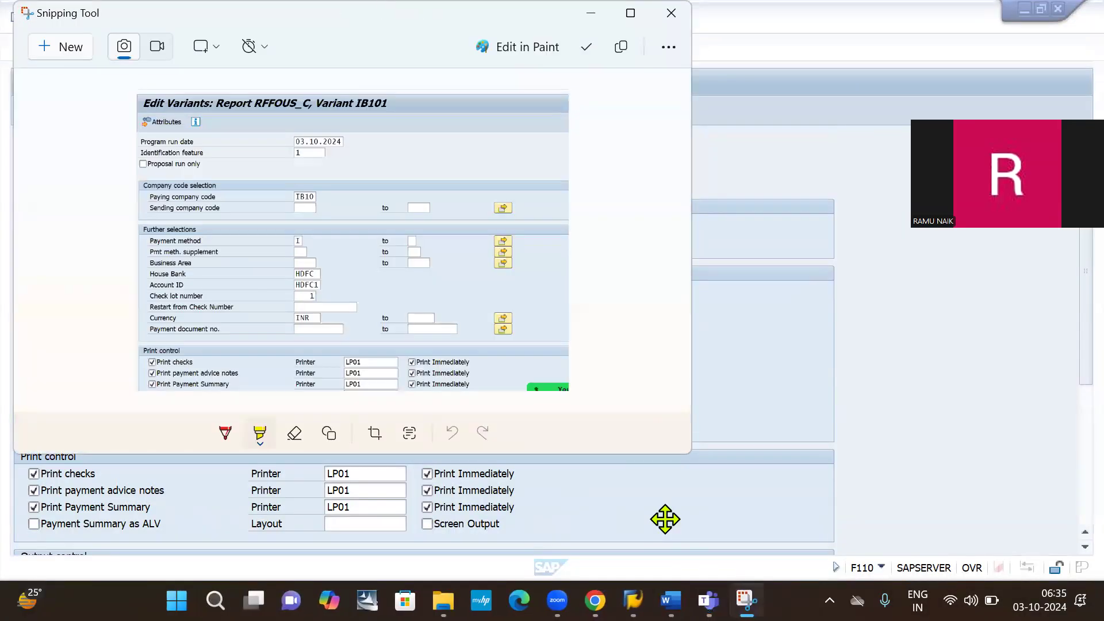
Switch to the House Bank Account Word document, paste the variant screenshot and start a new line below it
key("alt+Tab")
key("alt+Tab")
key("alt+Tab")
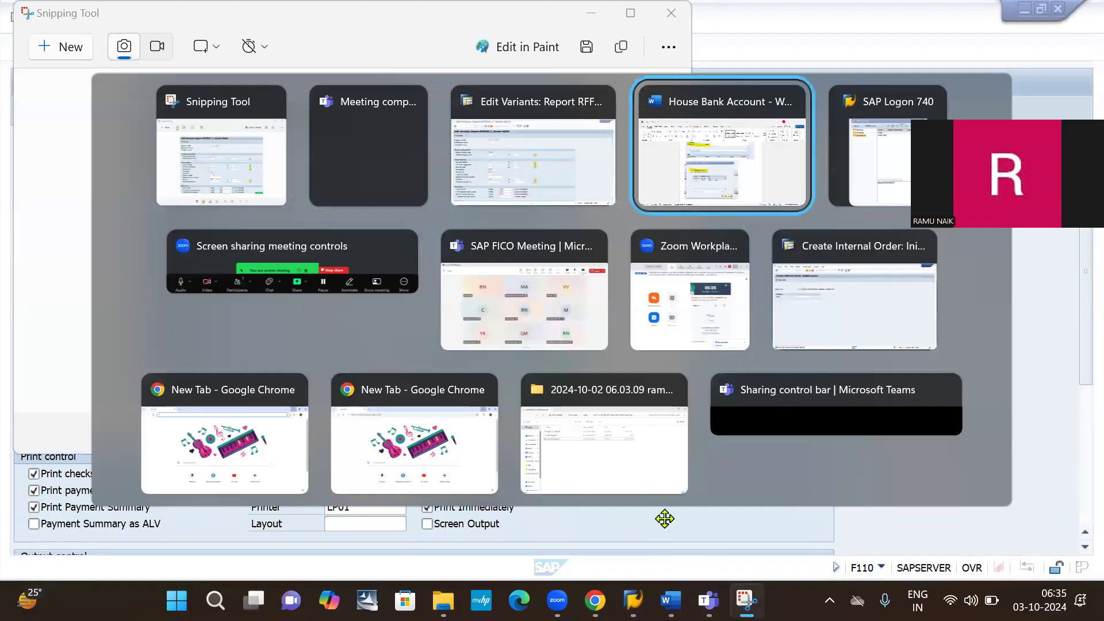
key("ctrl+v")
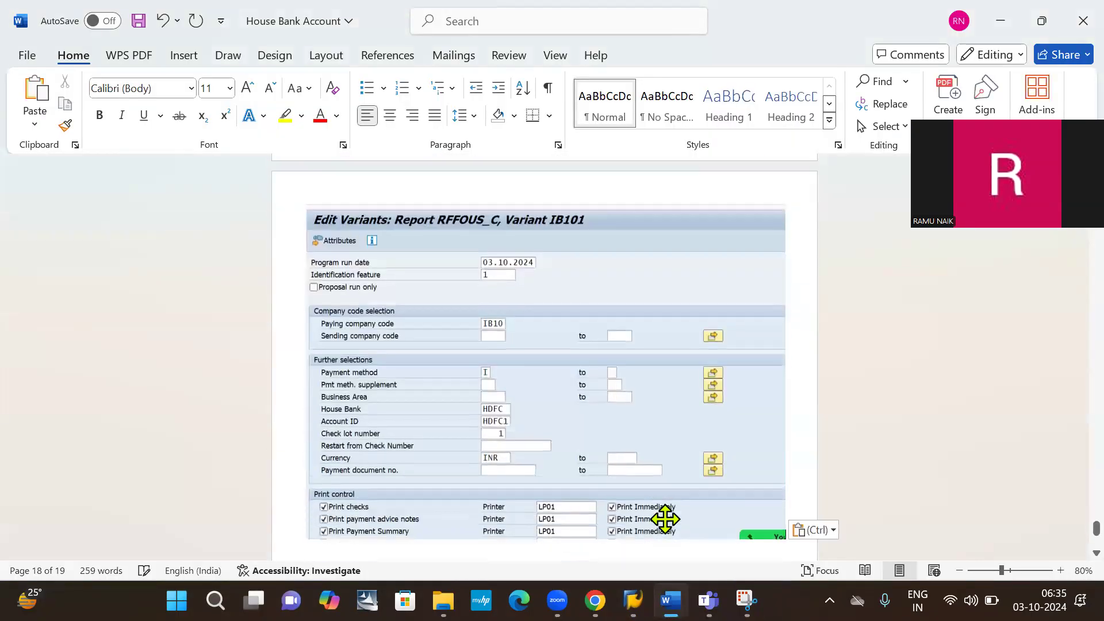
key("Return")
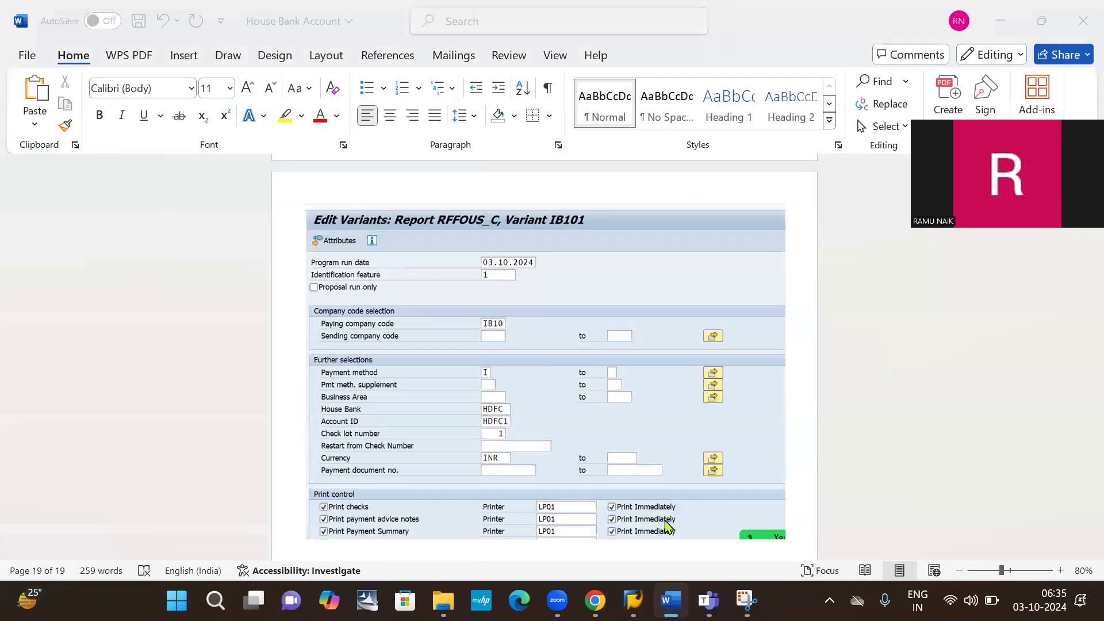
Return to the SAP variant screen and capture a screenshot of its print control, output control and reprint checks sections
key("alt+Tab")
key("alt+Tab")
key("alt+Tab")
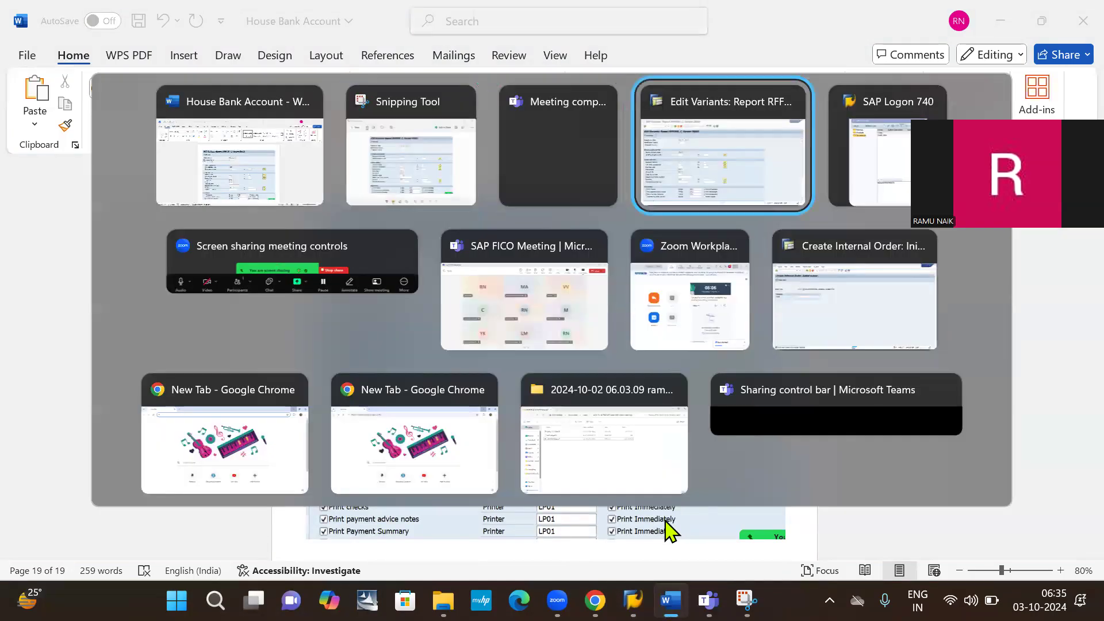
scroll(471, 397, "down", 5)
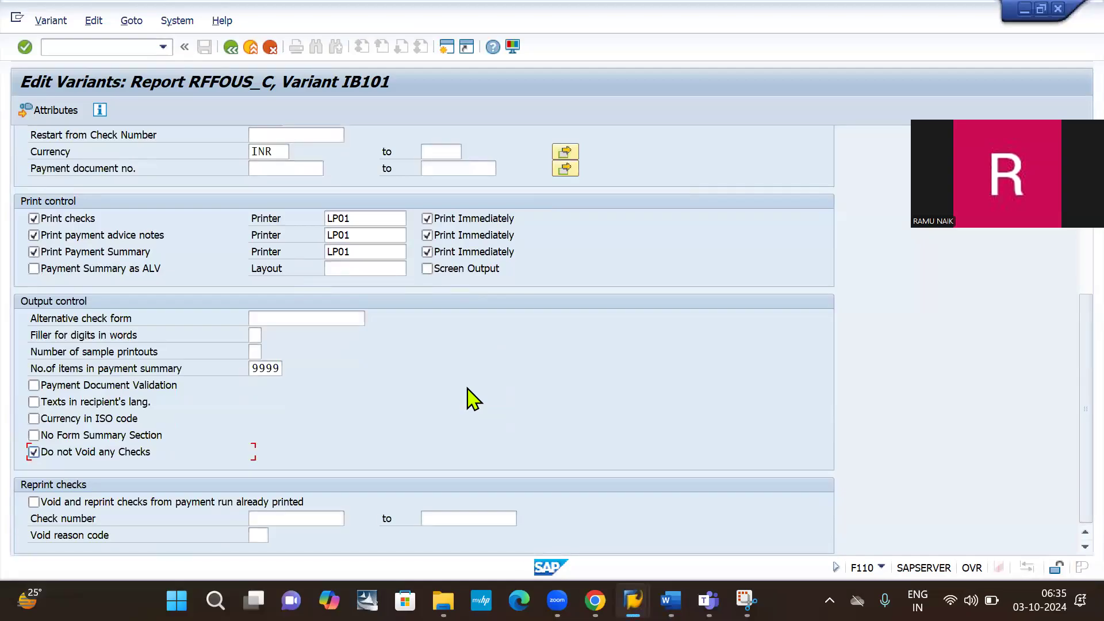
key("alt+Tab")
key("alt+Tab")
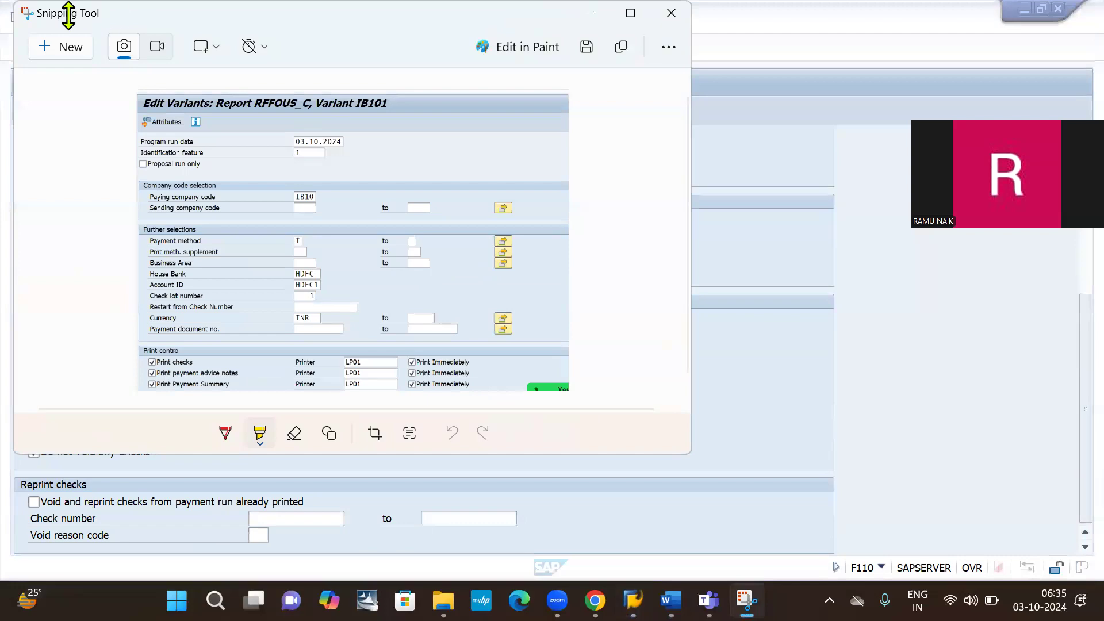
left_click(55, 46)
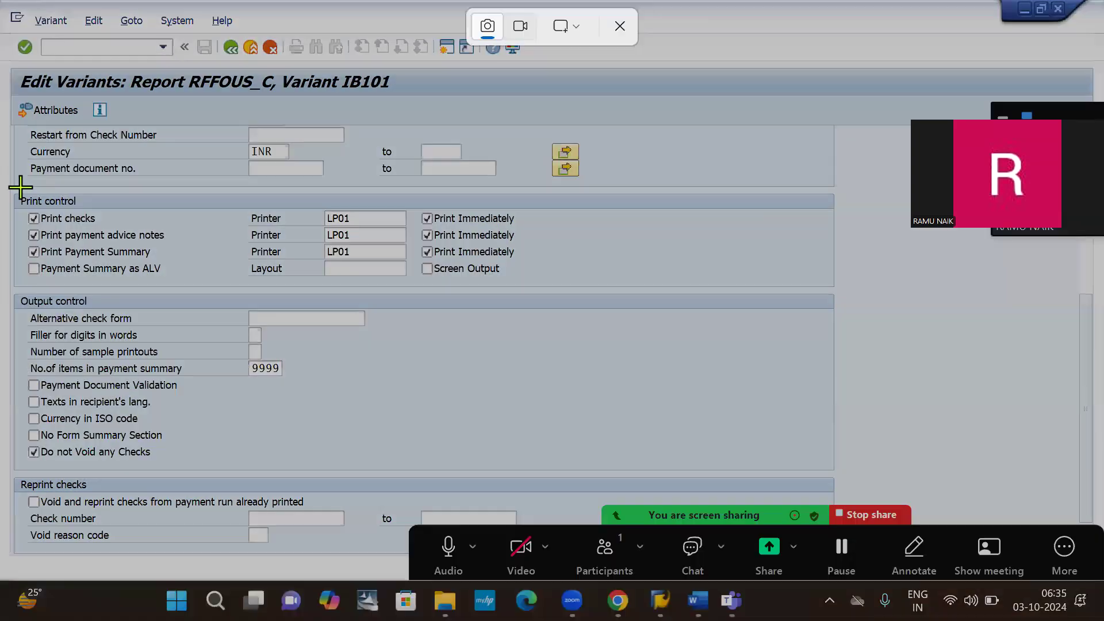
left_click_drag(2, 185, 641, 562)
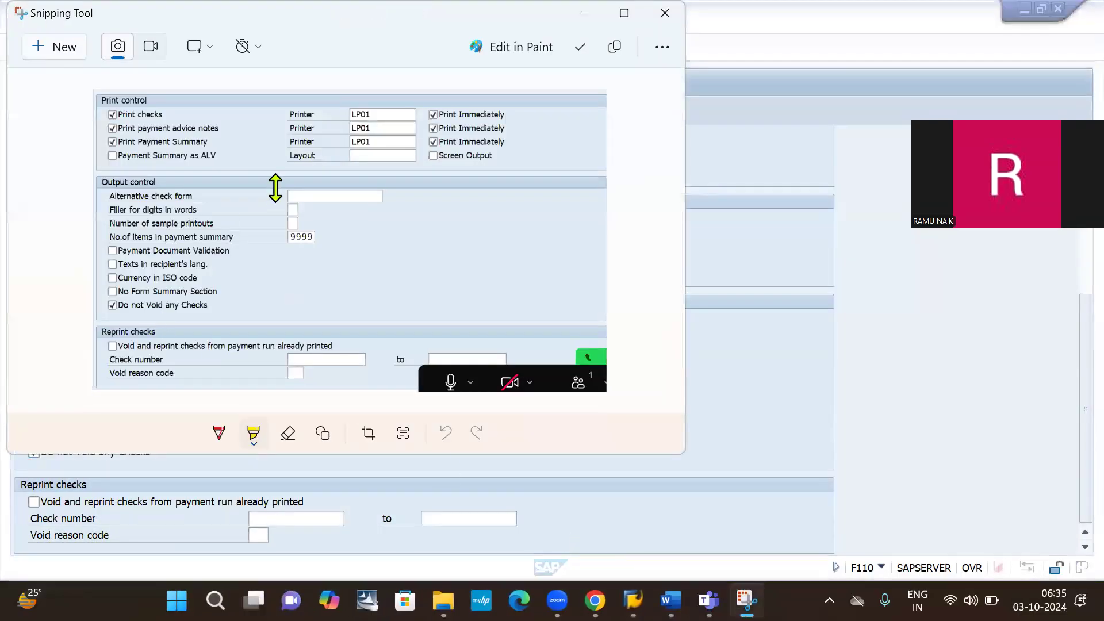
Highlight the 9999 value and Do not Void any Checks in the screenshot, and paste it into the Word document
left_click_drag(281, 236, 317, 236)
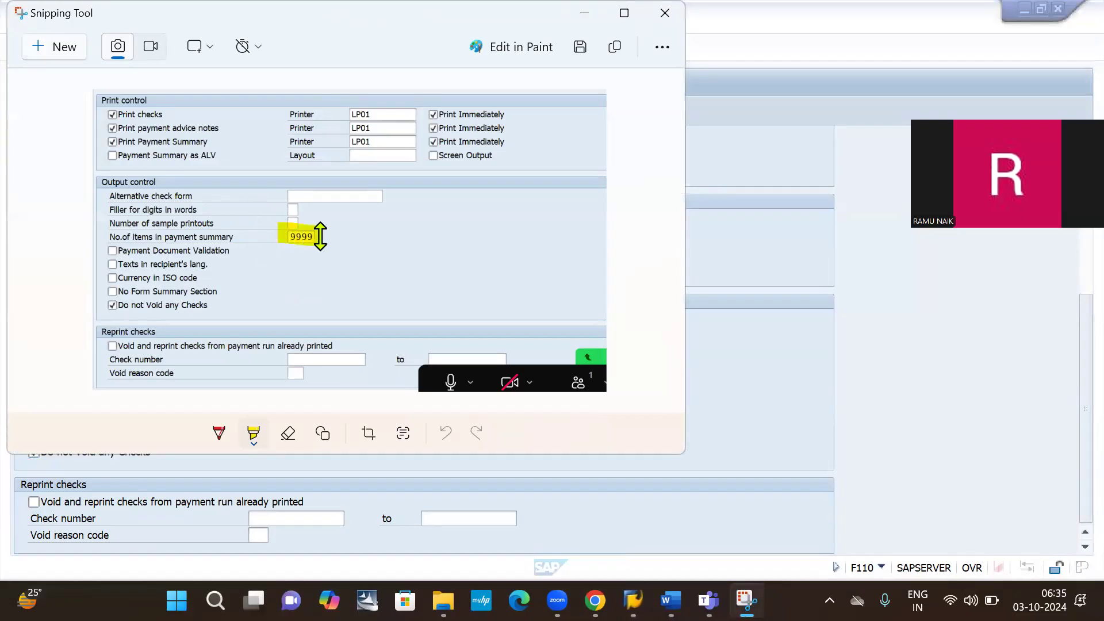
left_click_drag(101, 305, 208, 297)
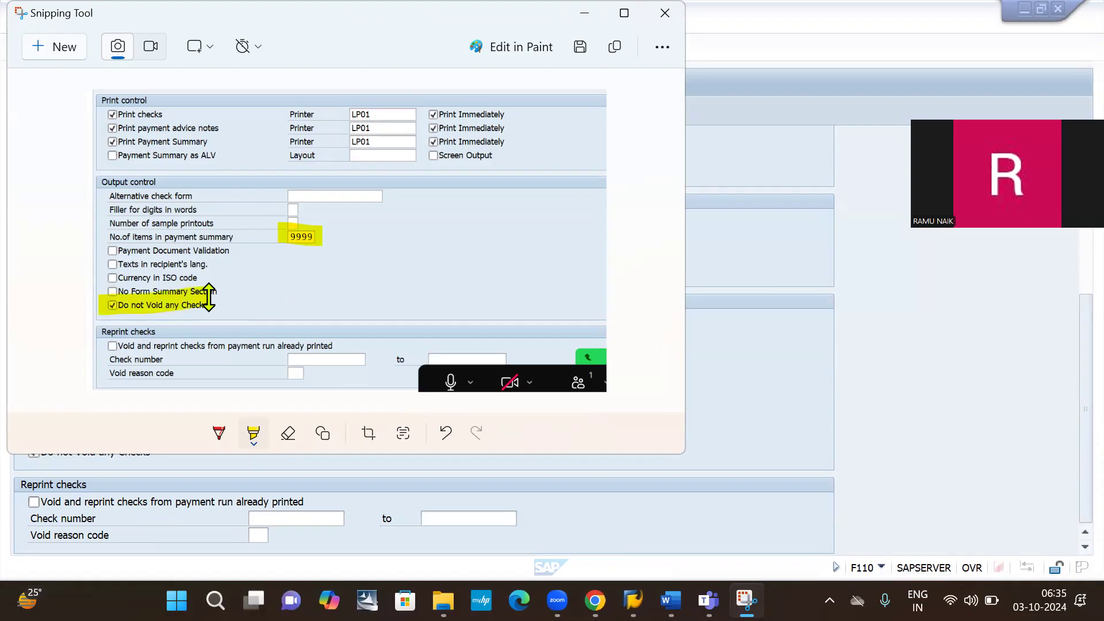
key("alt+Tab")
key("Tab")
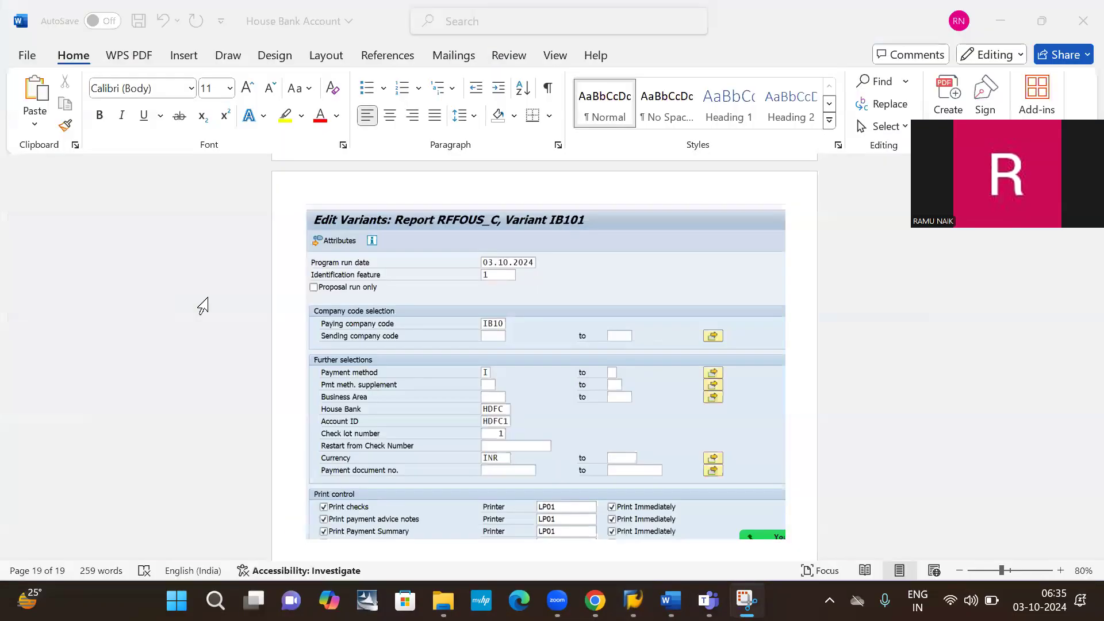
key("ctrl+v")
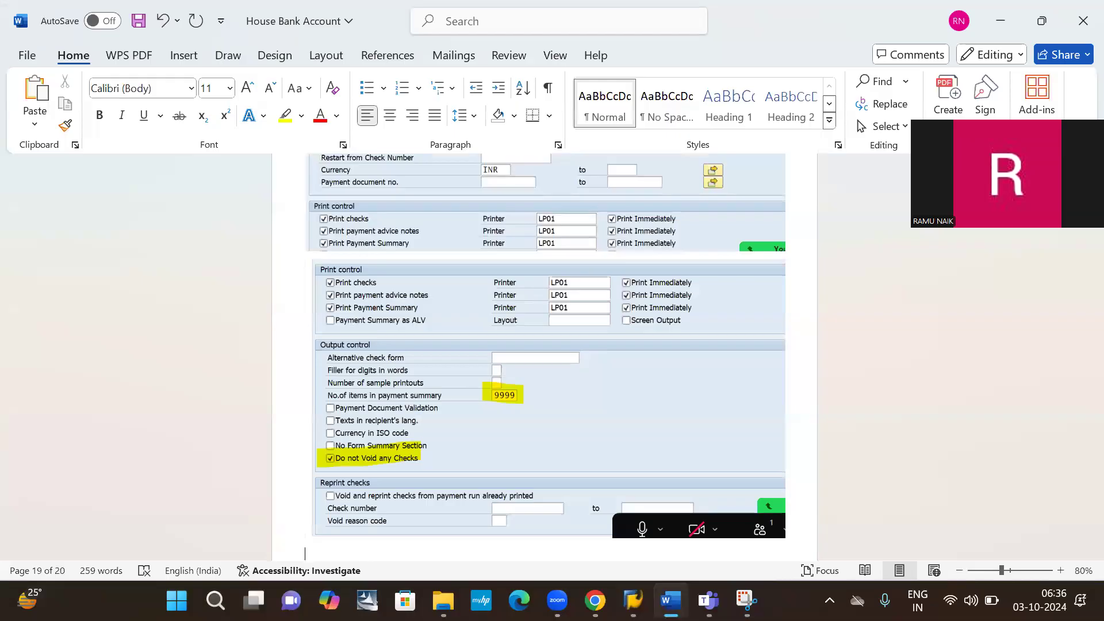
Add the instruction "Click on Go Back" below the pasted screenshot and start a new line
type("Cl")
type("ick on Go Back")
scroll(379, 331, "down", 5)
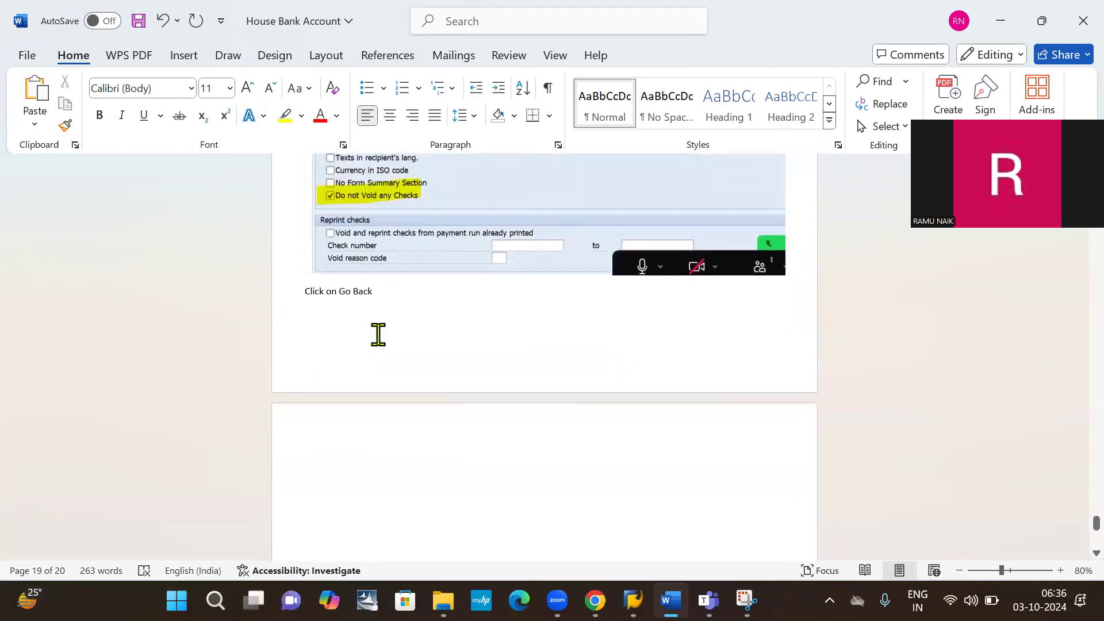
key("Return")
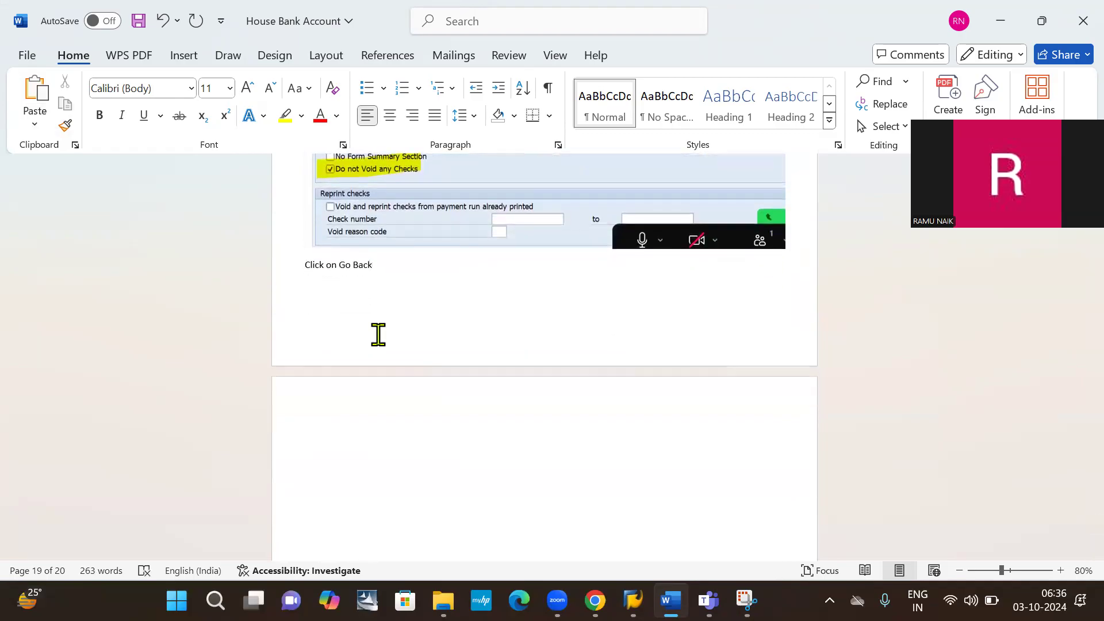
Switch to the SAP variant screen and capture a screenshot of the strip that contains the Back command
key("super+Tab")
key("Right")
key("Right")
key("Return")
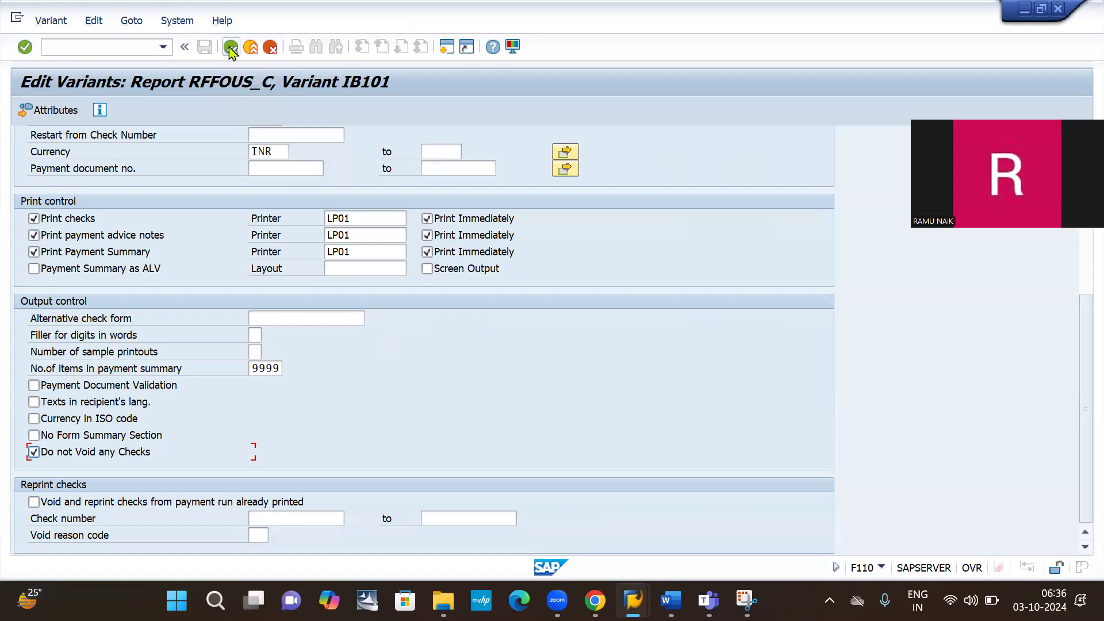
key("super+shift+s")
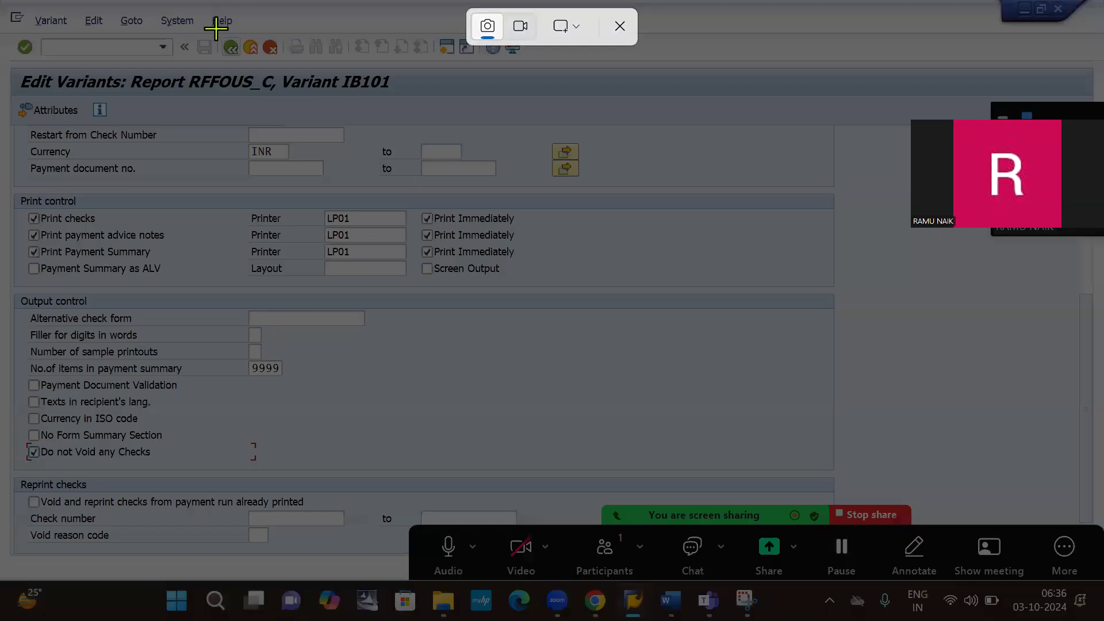
left_click_drag(214, 26, 231, 74)
key("alt+Tab")
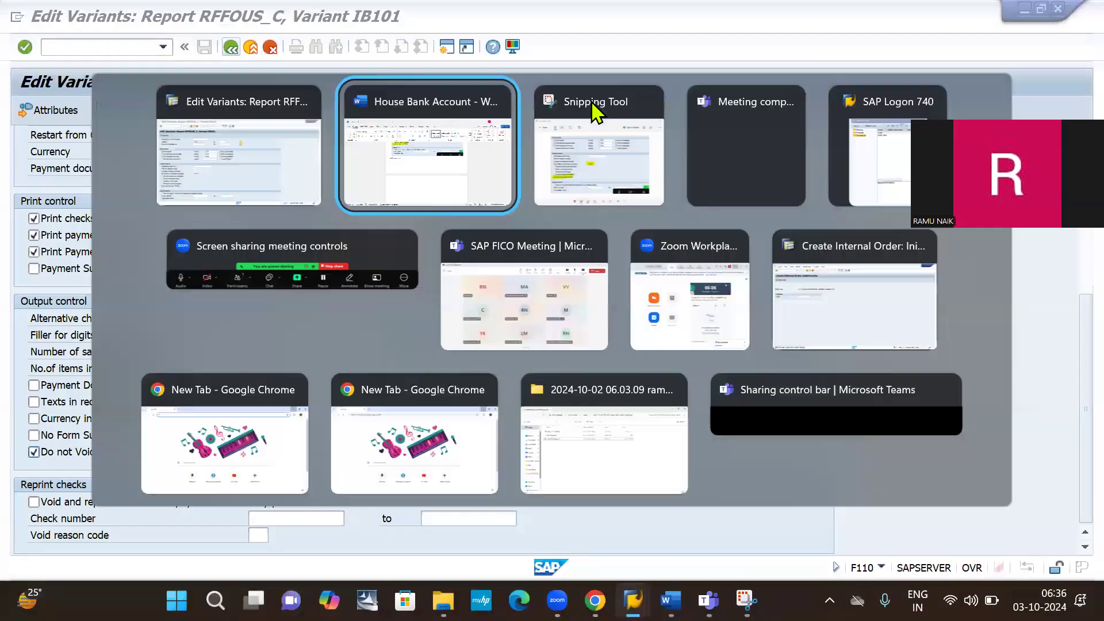
key("alt+Tab")
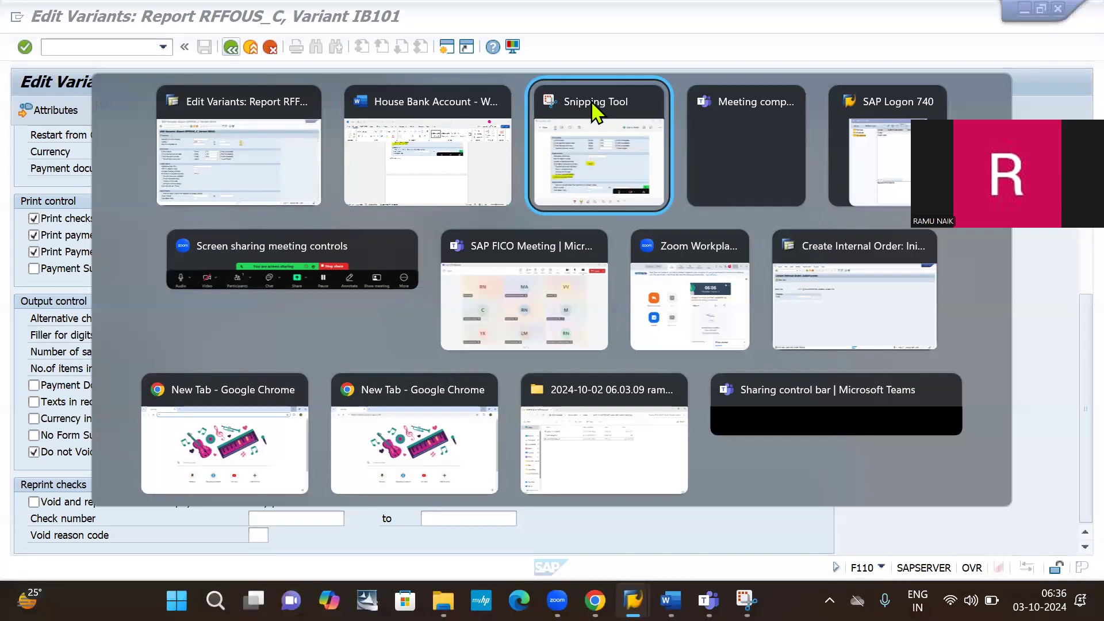
left_click(596, 112)
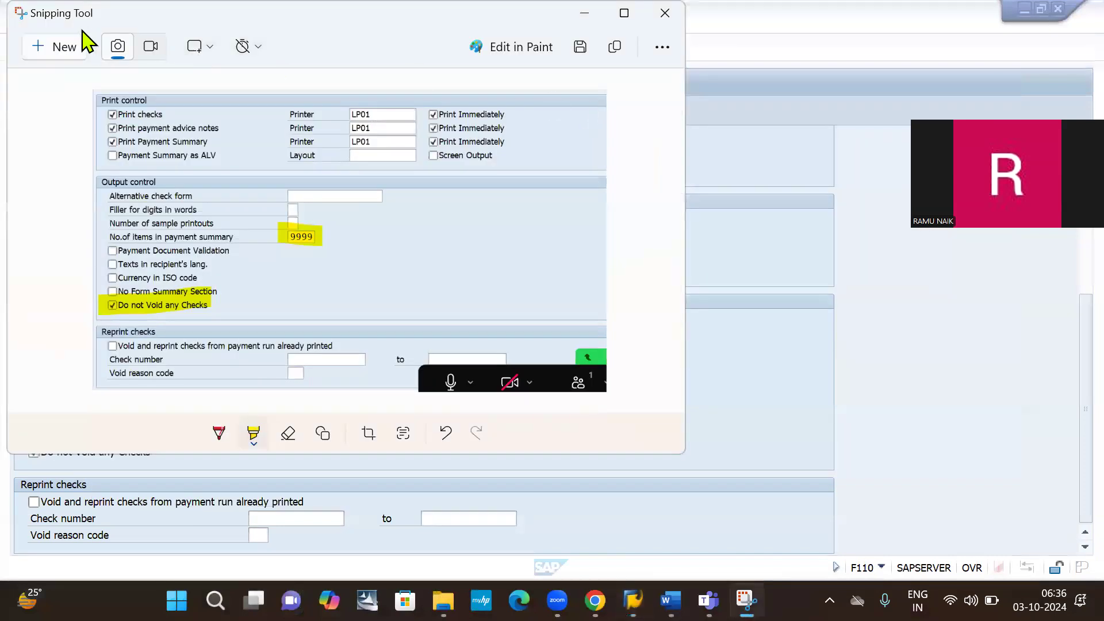
left_click(53, 50)
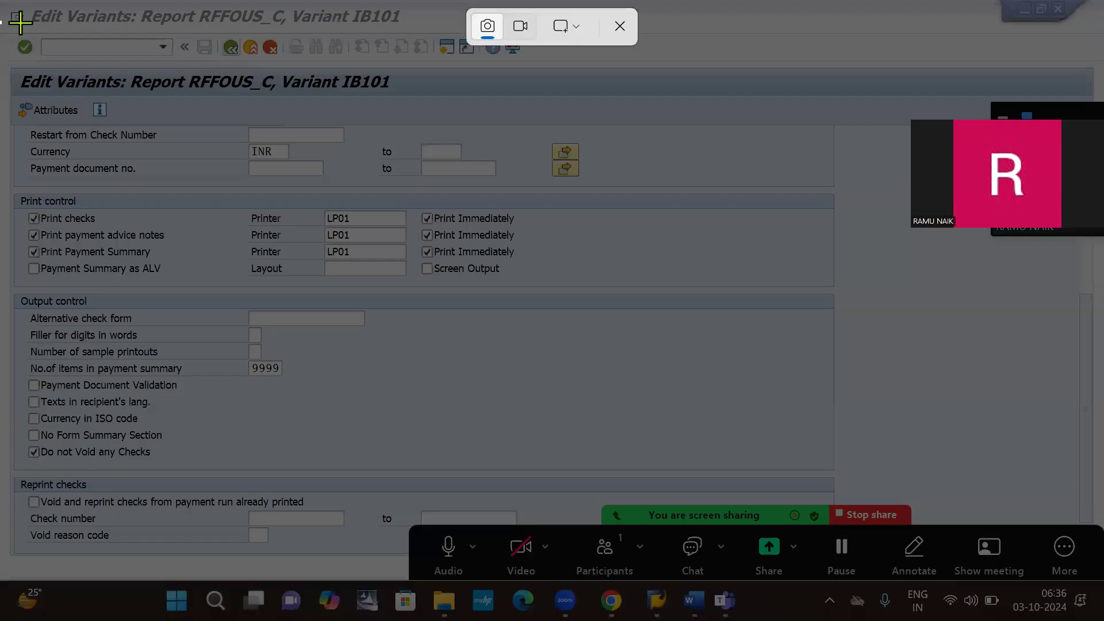
left_click_drag(1, 21, 299, 77)
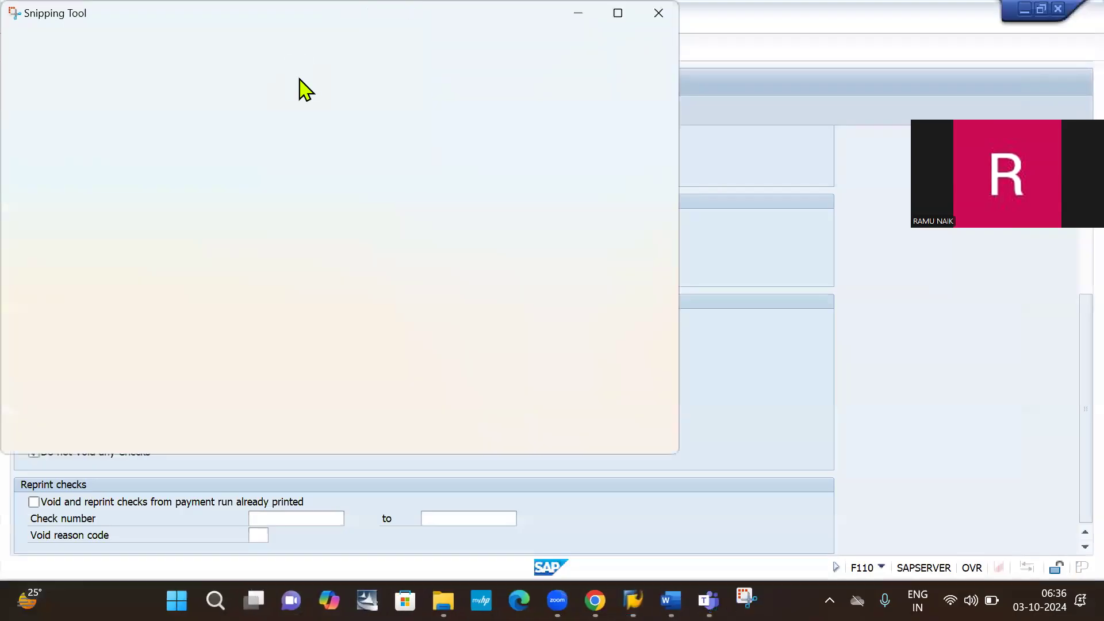
Highlight the Back command in the screenshot and paste it into the Word document below the instruction
mouse_move(414, 232)
left_mouse_down()
mouse_move(424, 271)
mouse_move(426, 214)
mouse_move(419, 236)
left_mouse_up()
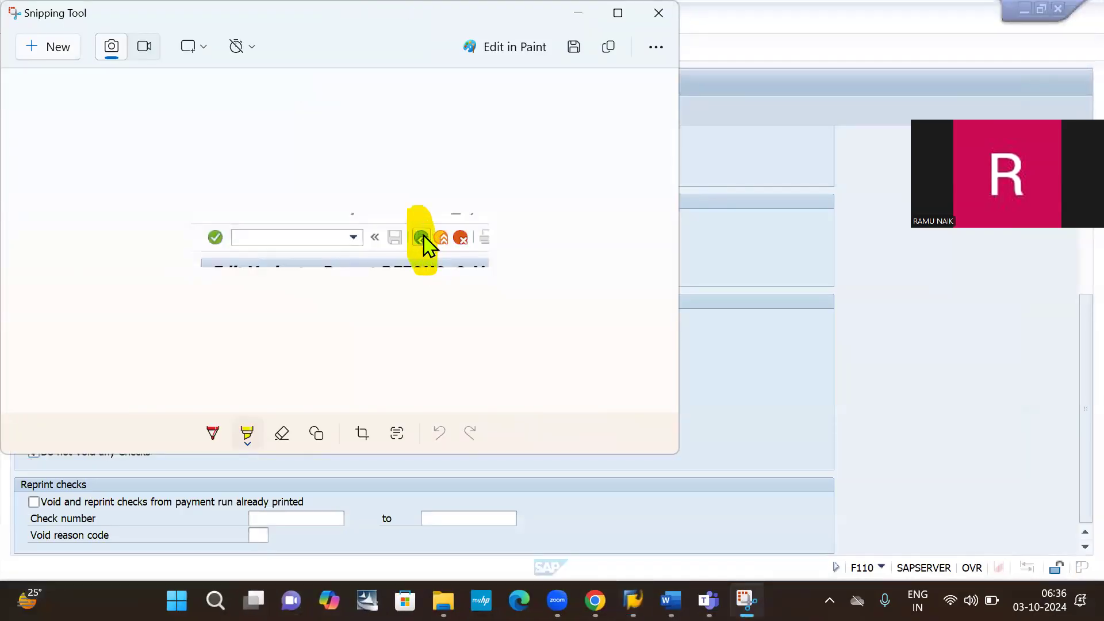
key("alt+Tab")
key("alt+Tab")
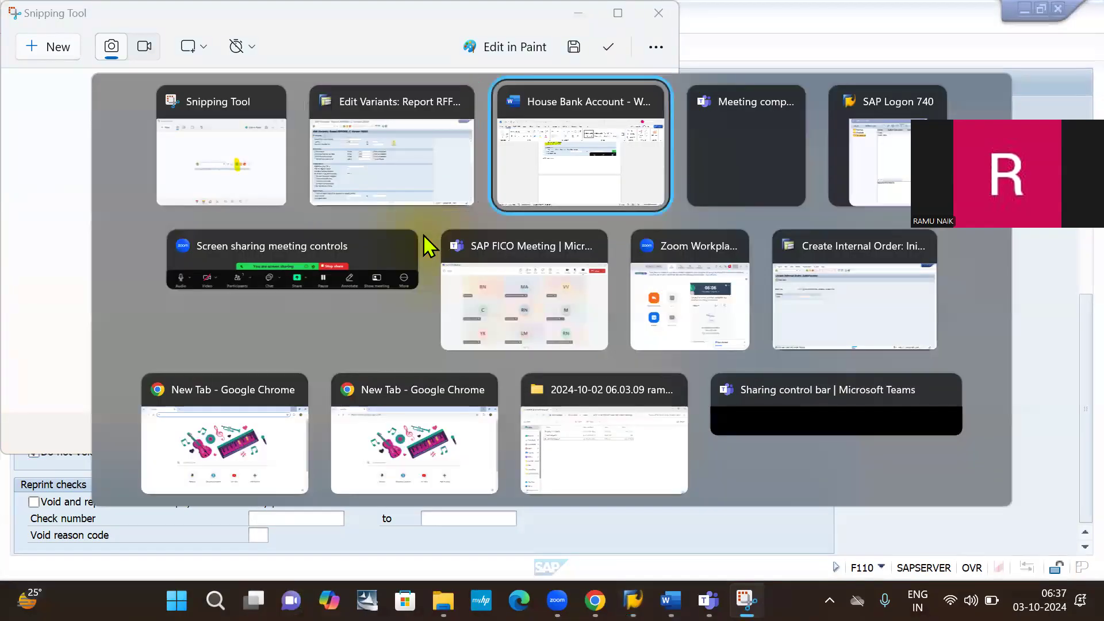
key("ctrl+v")
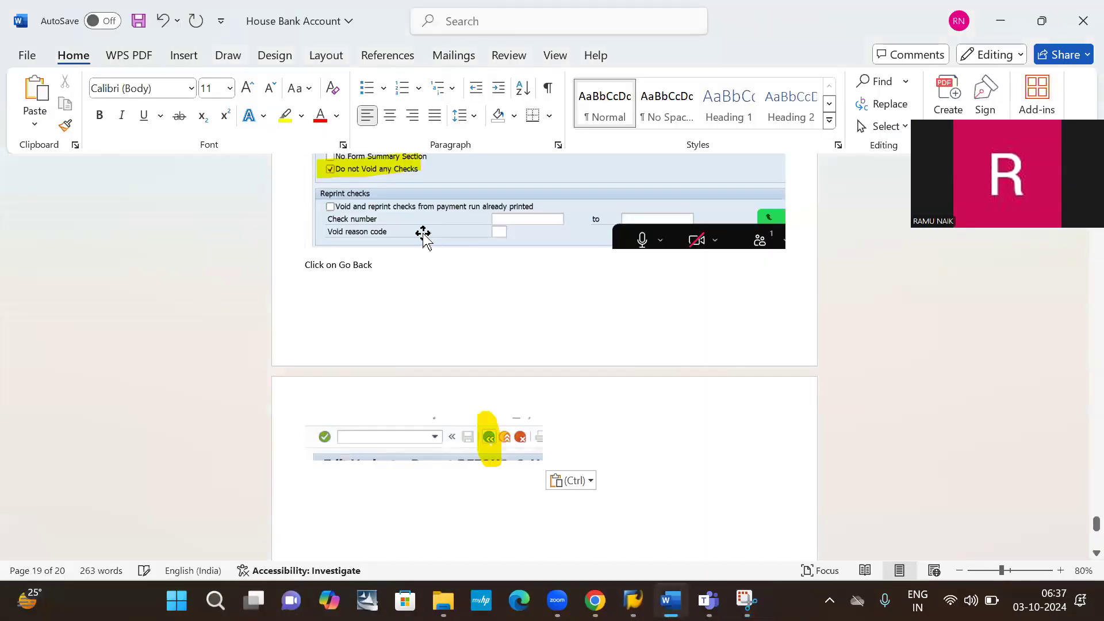
Insert blank lines before "Click on Go Back" so the instruction sits on the next page directly above its screenshot
left_click(305, 264)
key("Return")
key("Return")
key("Return")
key("Return")
key("Return")
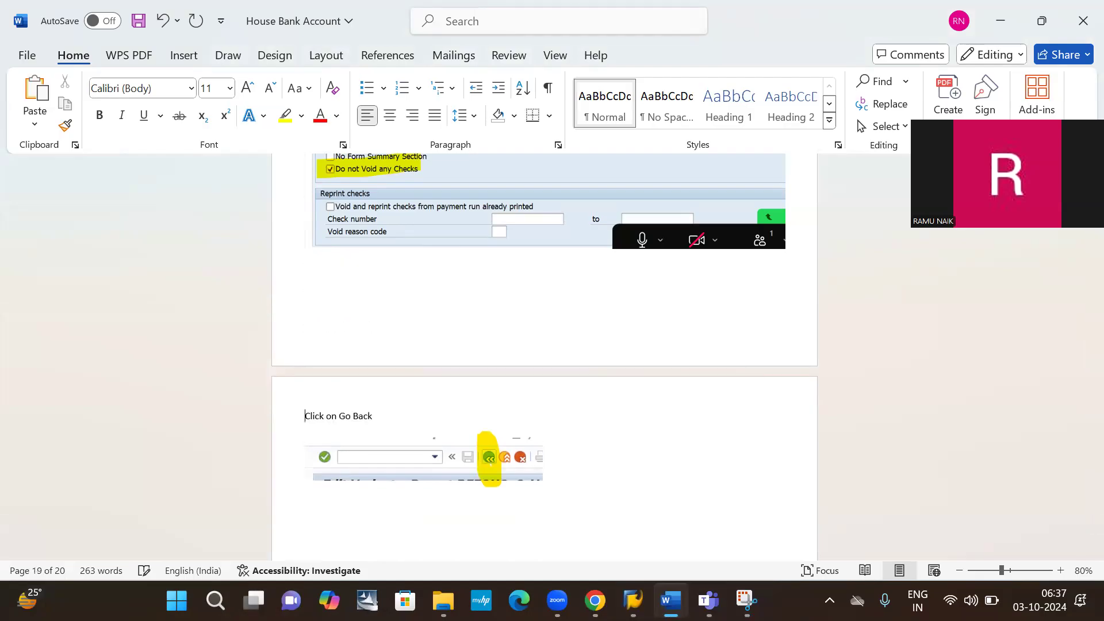
Switch to SAP and go back from the variant IB101 values screen to bring up the save prompt
key("alt+Tab")
key("alt+Tab")
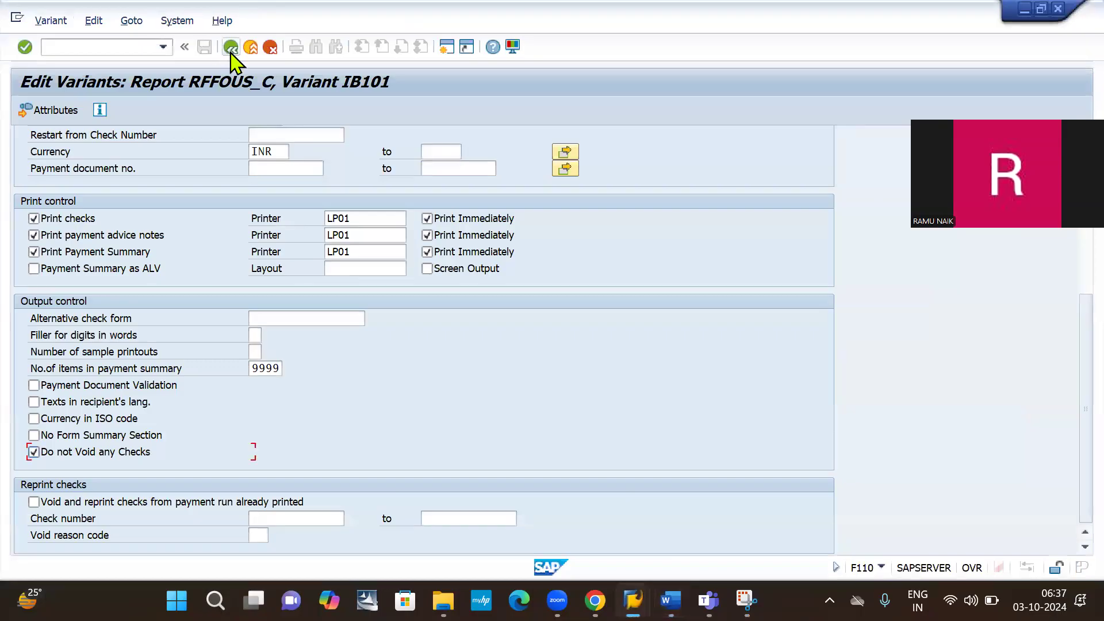
left_click(230, 47)
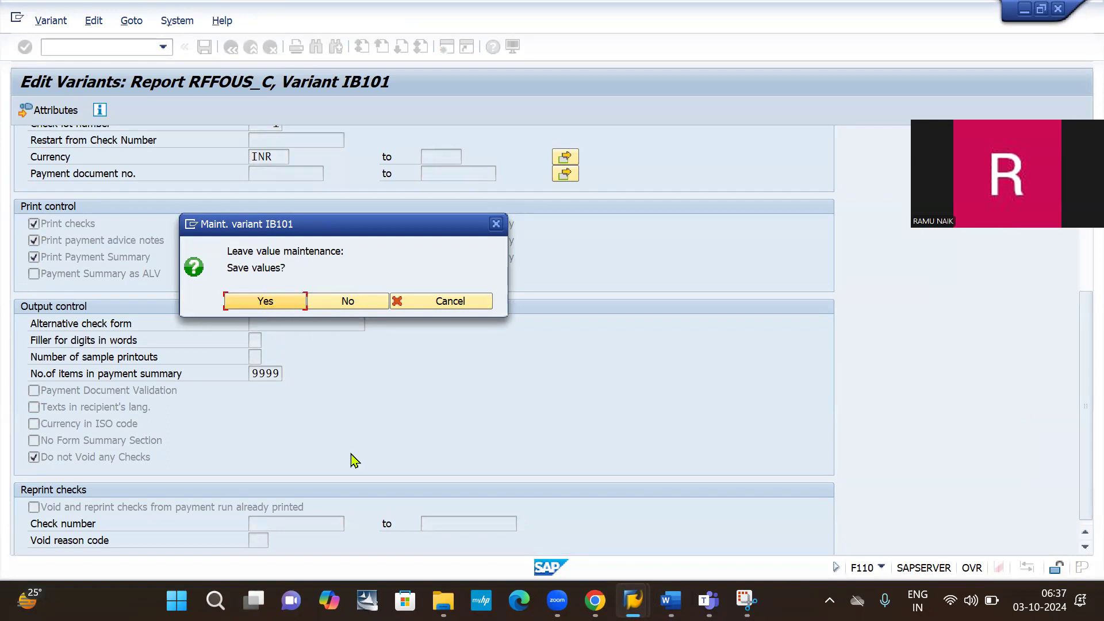
Capture a screenshot of the "Save values?" dialog with the Snipping Tool and highlight Yes in it
left_click(746, 599)
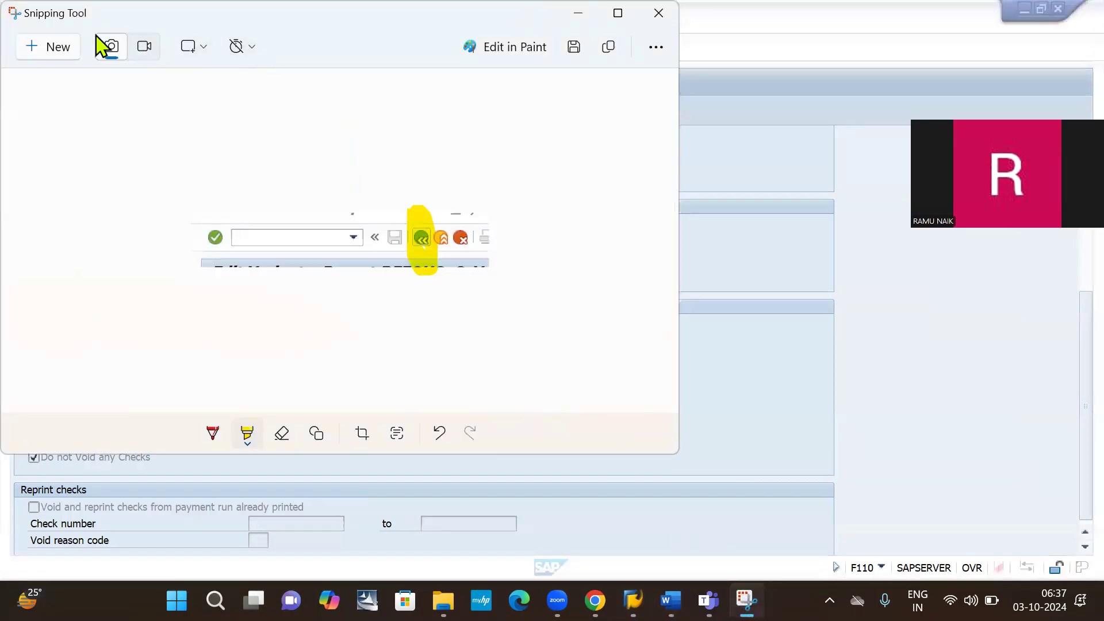
left_click(39, 55)
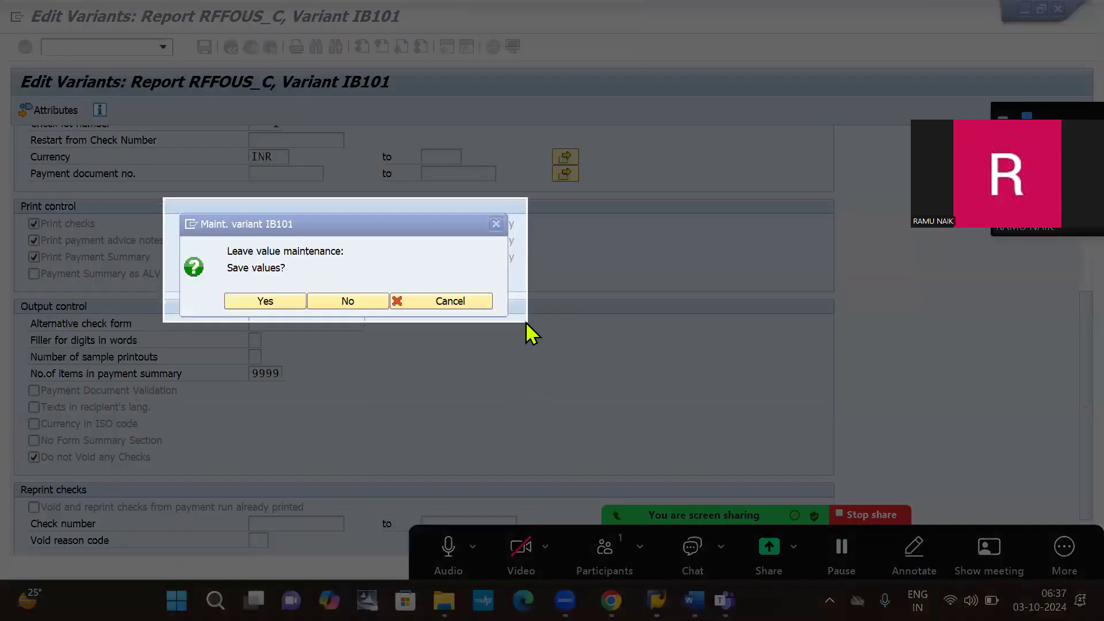
left_click(526, 321)
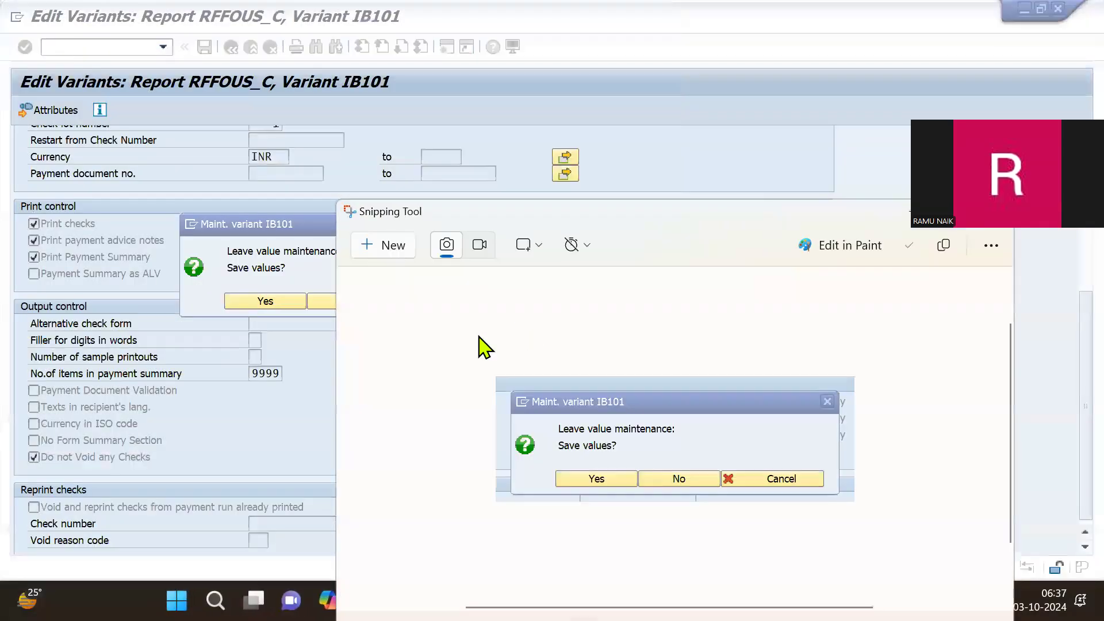
left_click_drag(562, 468, 632, 495)
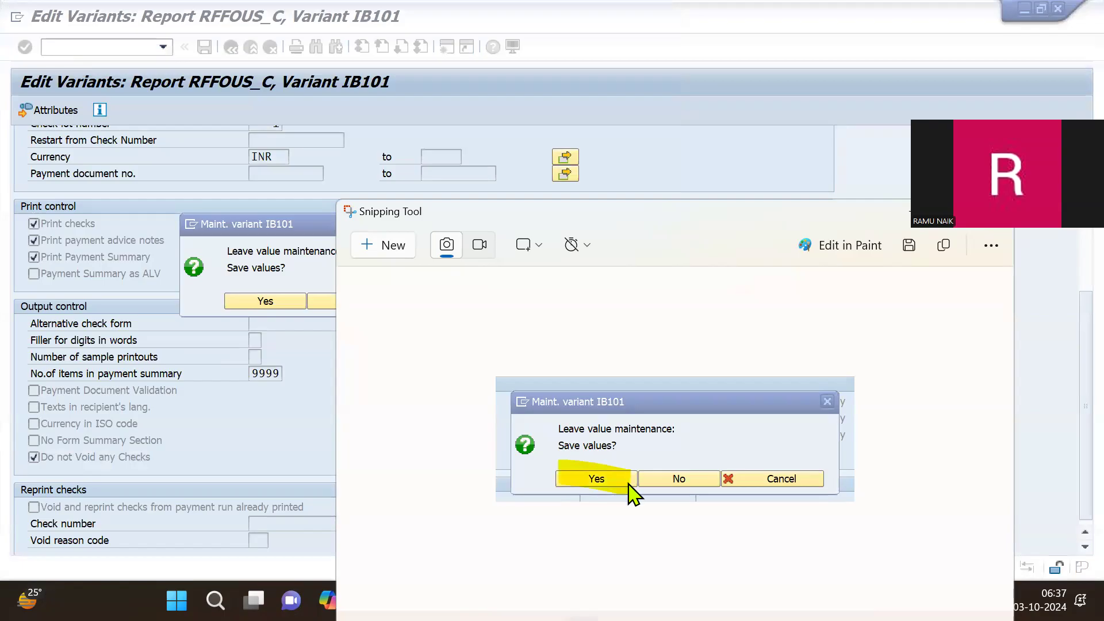
Switch to the Word document and paste the highlighted save dialog screenshot below the Back command screenshot
key("alt+Tab")
key("alt+Tab")
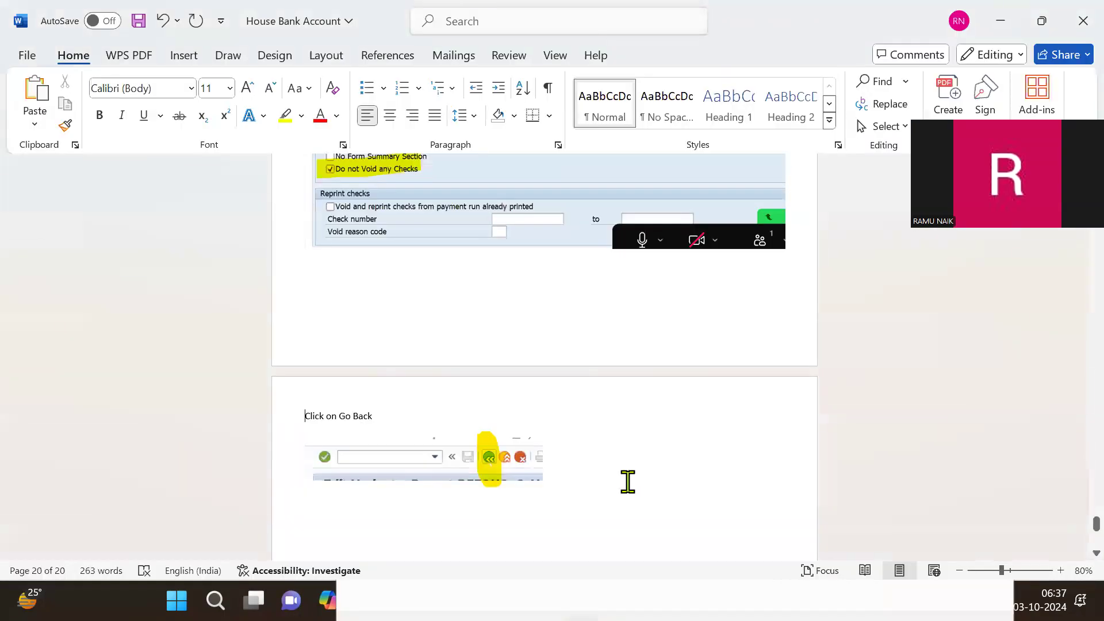
key("ctrl+v")
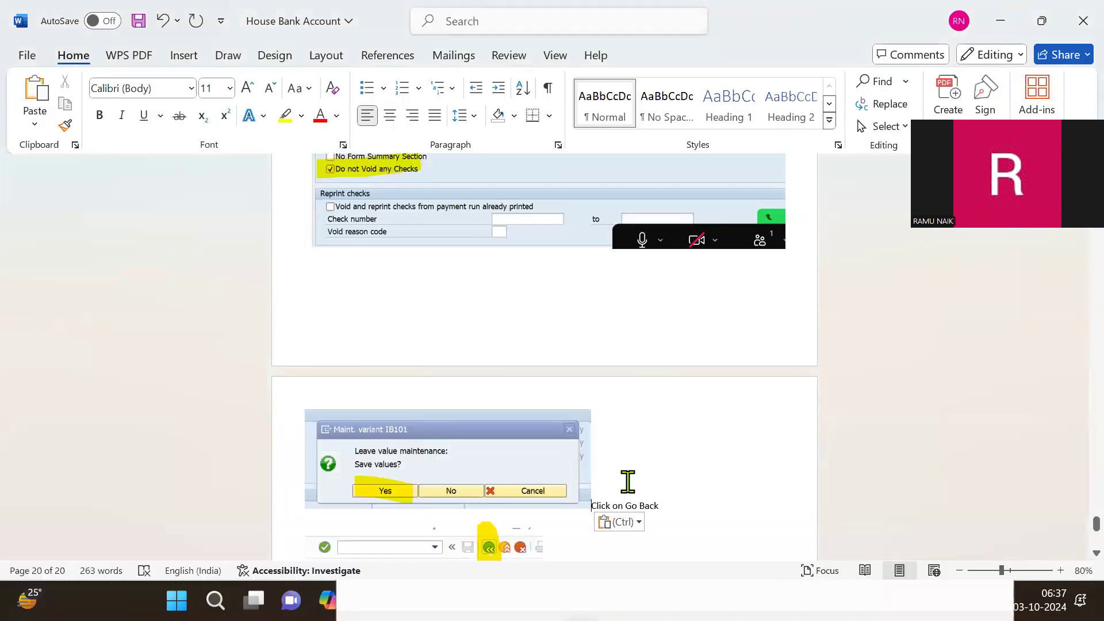
key("ctrl+z")
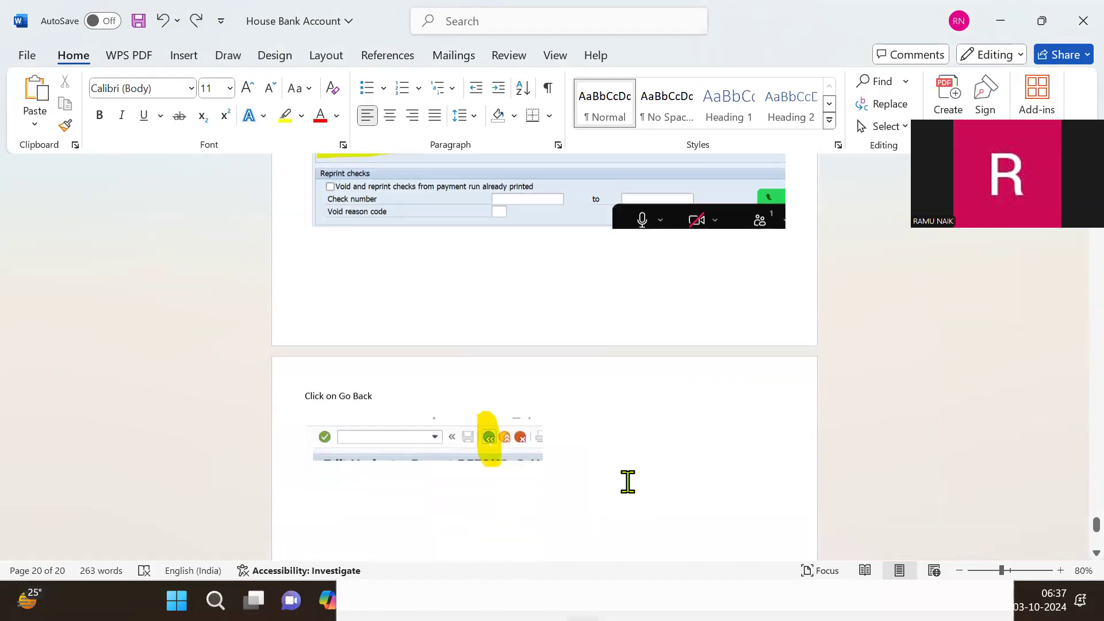
scroll(627, 482, "down", 2)
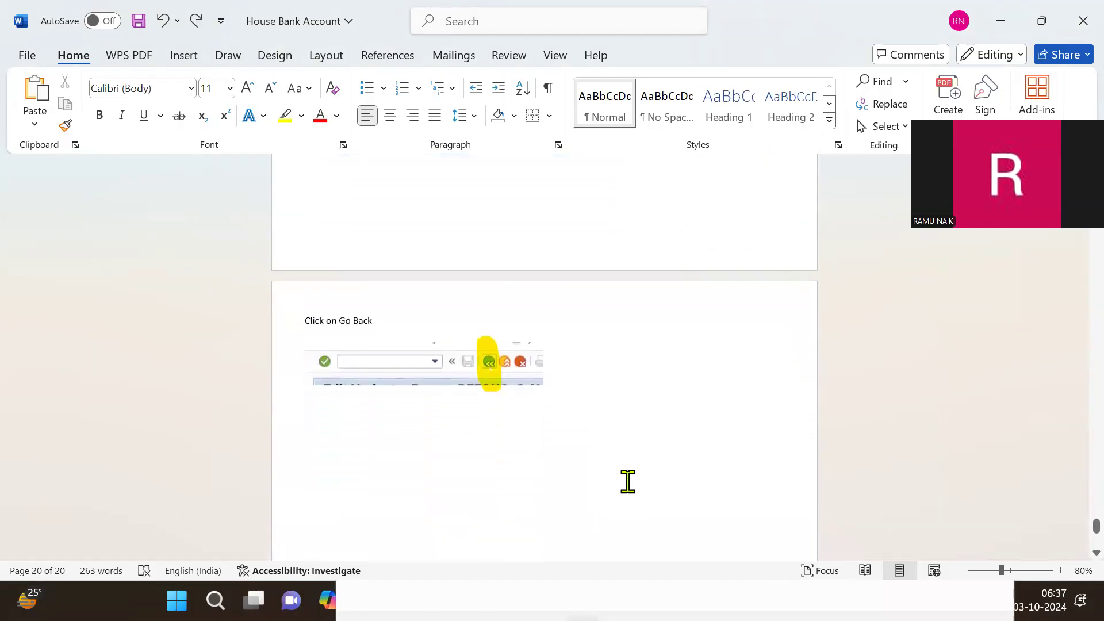
key("alt")
left_click(389, 424)
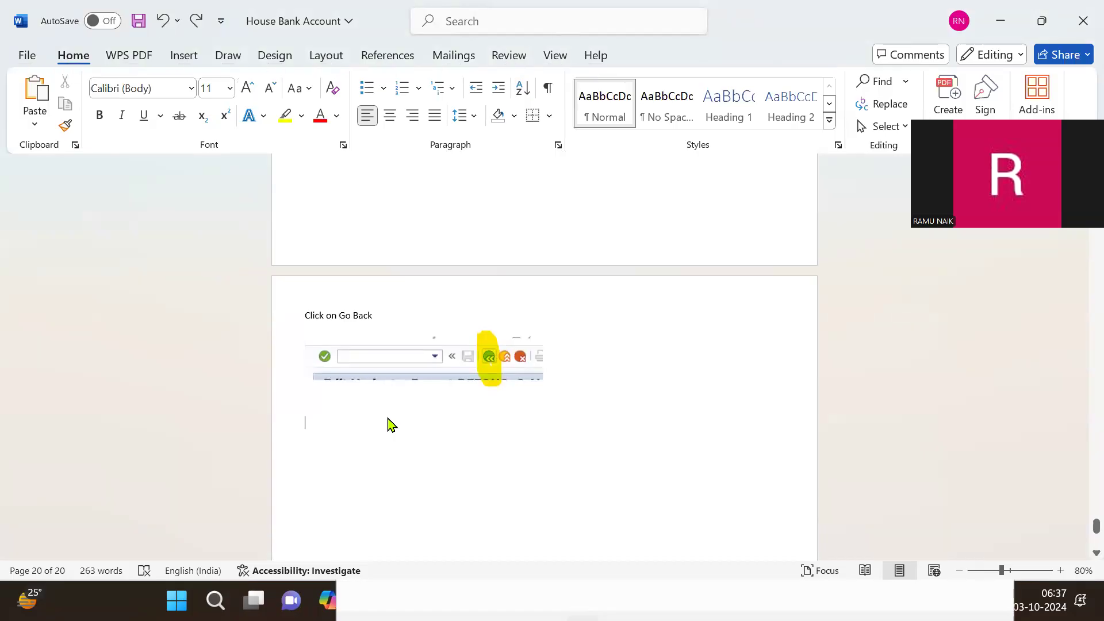
key("ctrl+v")
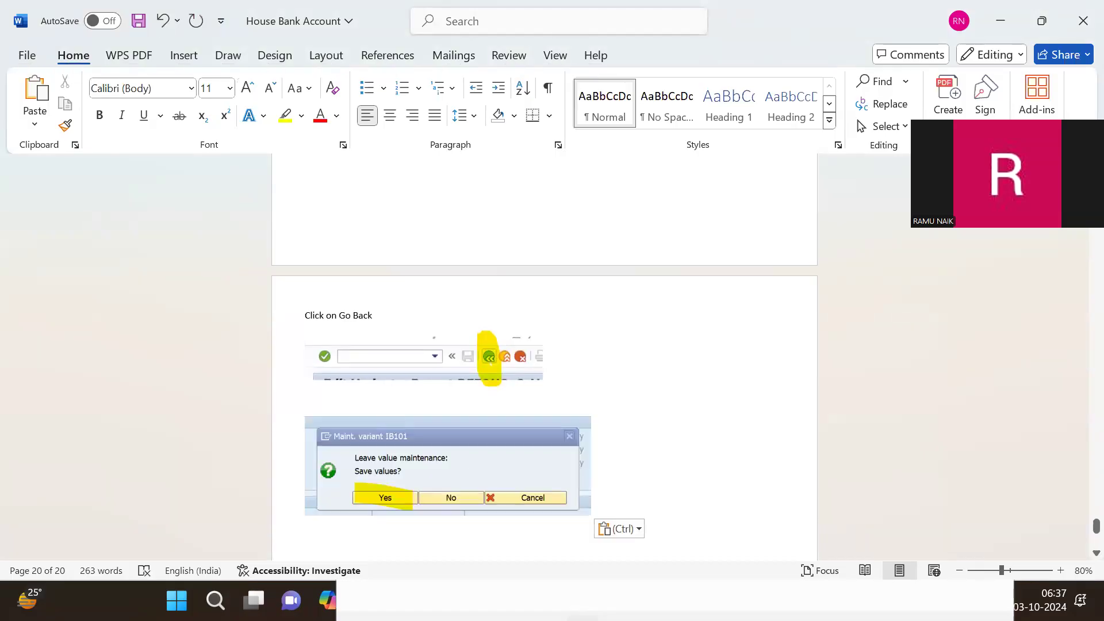
Return to SAP, confirm saving the variant values and enter "Variant for IB10" as the variant description
key("alt+Tab")
key("alt+Tab")
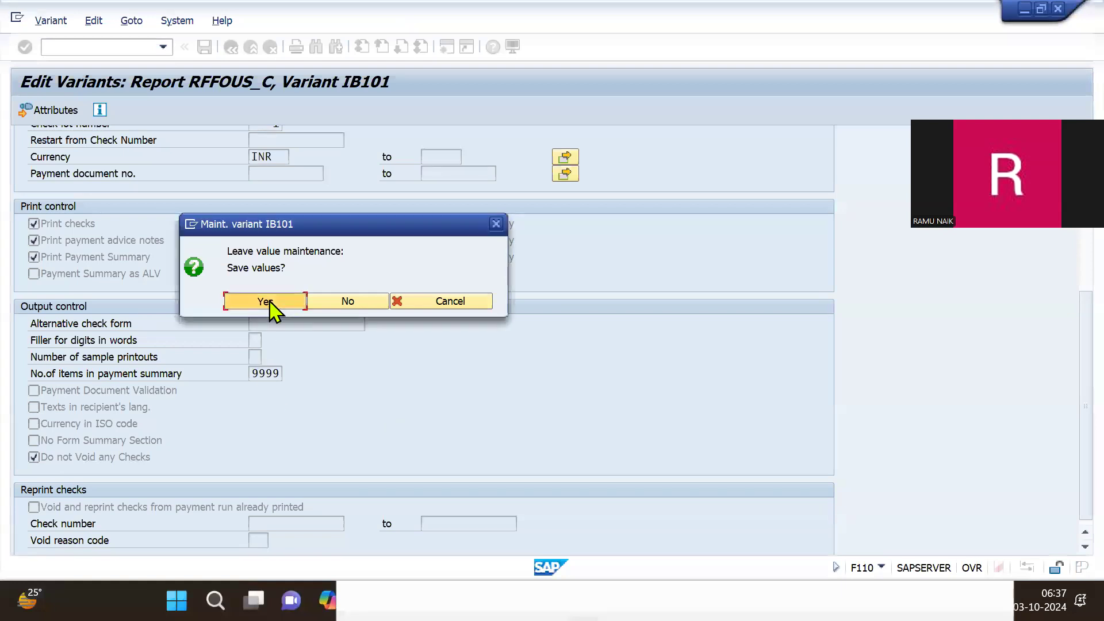
left_click(270, 303)
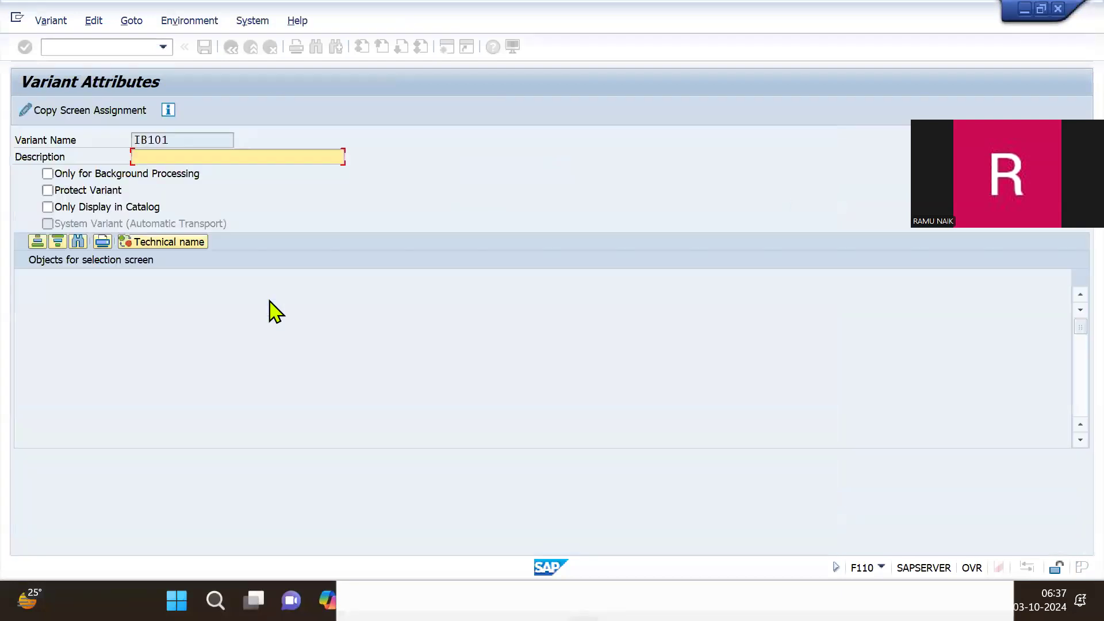
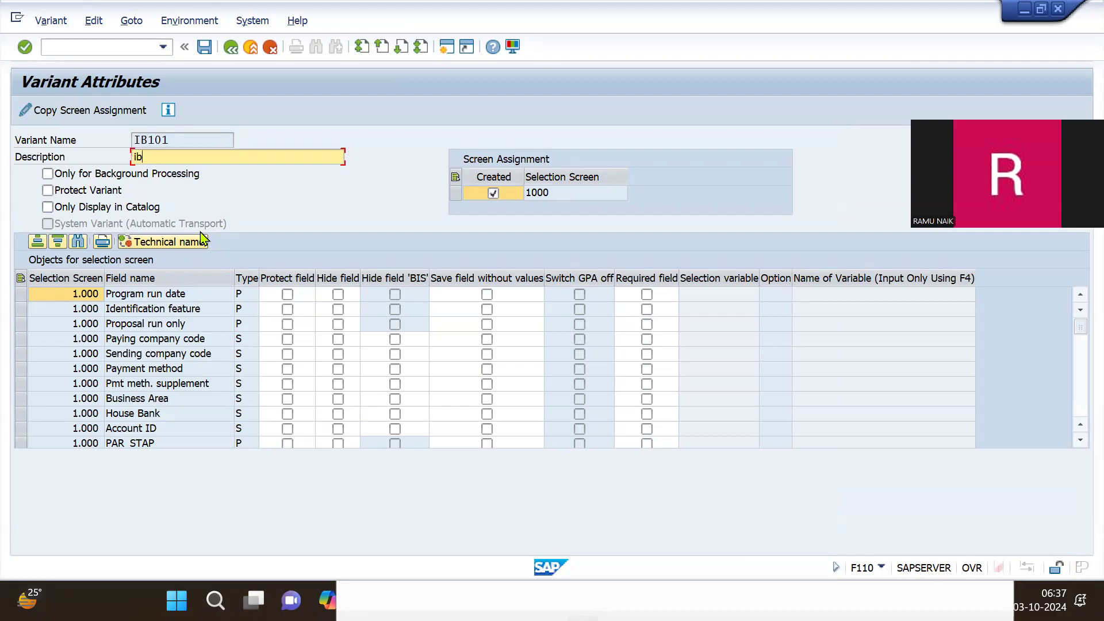
key("BackSpace")
key("BackSpace")
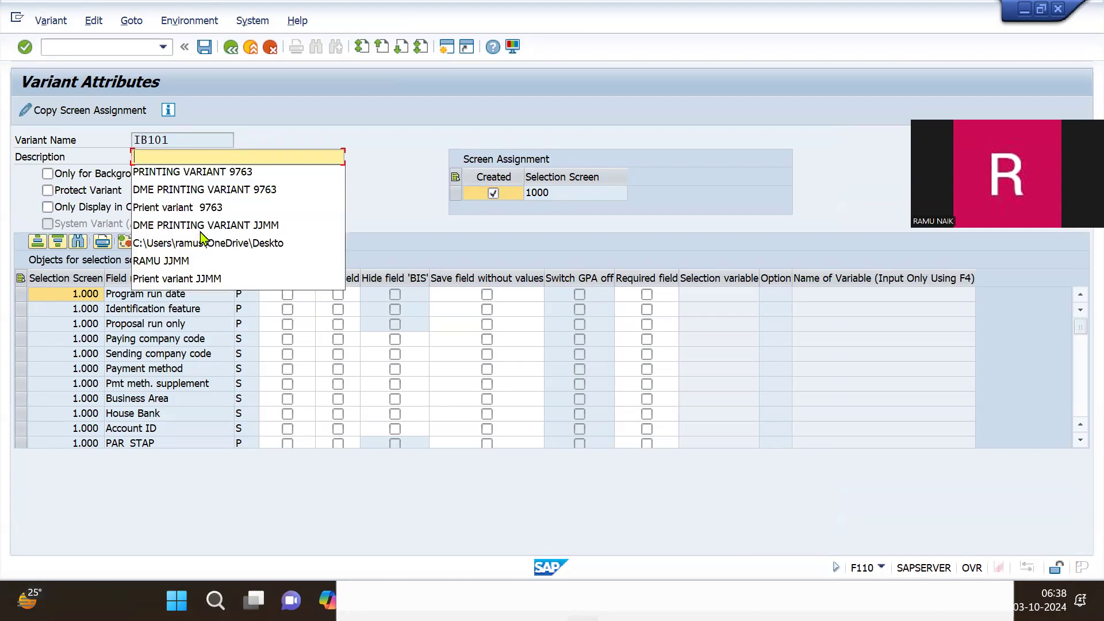
type("Vari")
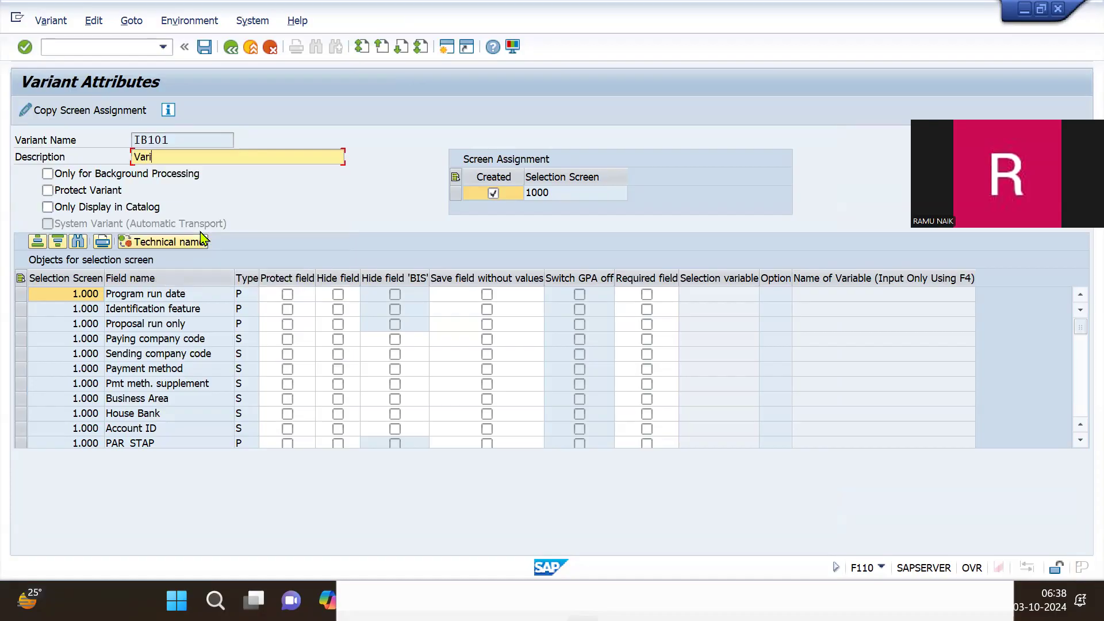
type("ant for IB10")
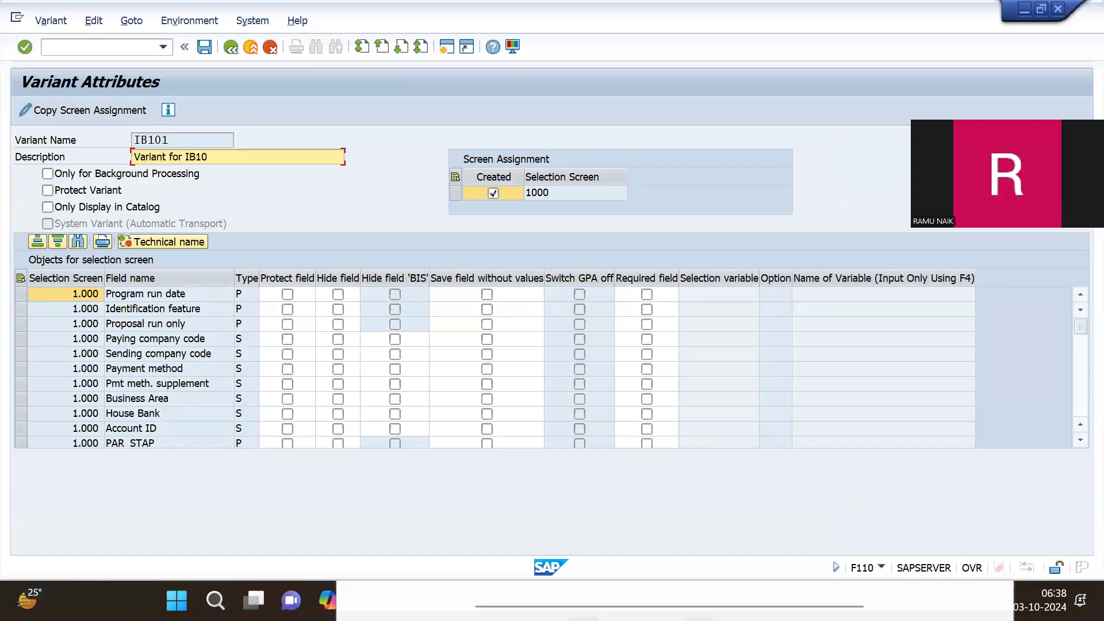
Capture a screenshot of the Variant Attributes screen with the Snipping Tool and highlight the Description line
key("alt+Tab")
key("alt+Tab")
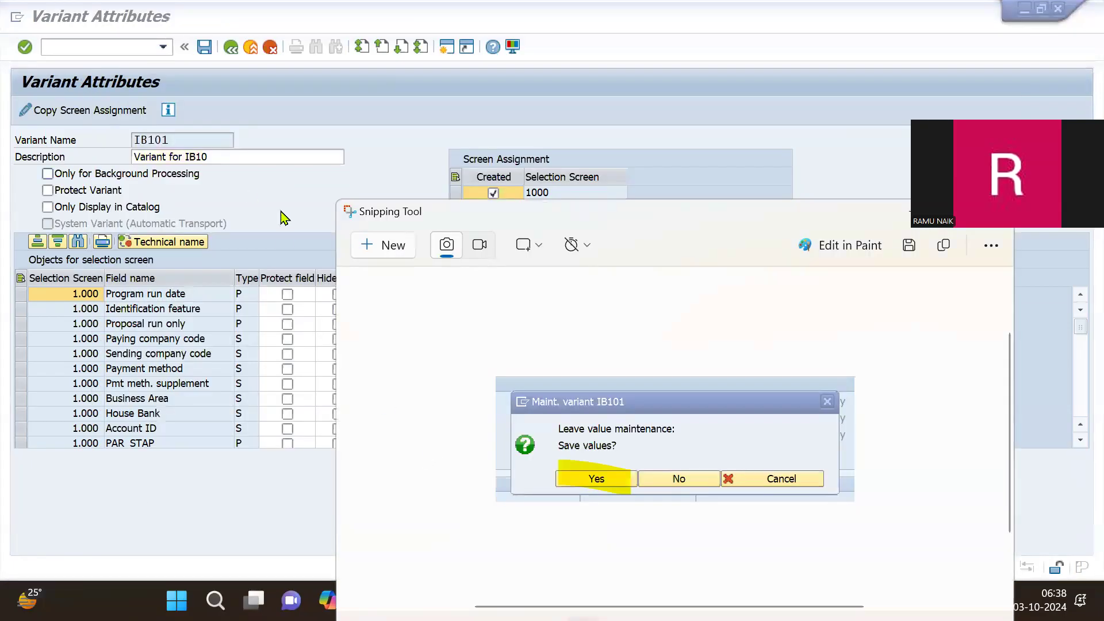
left_click(389, 246)
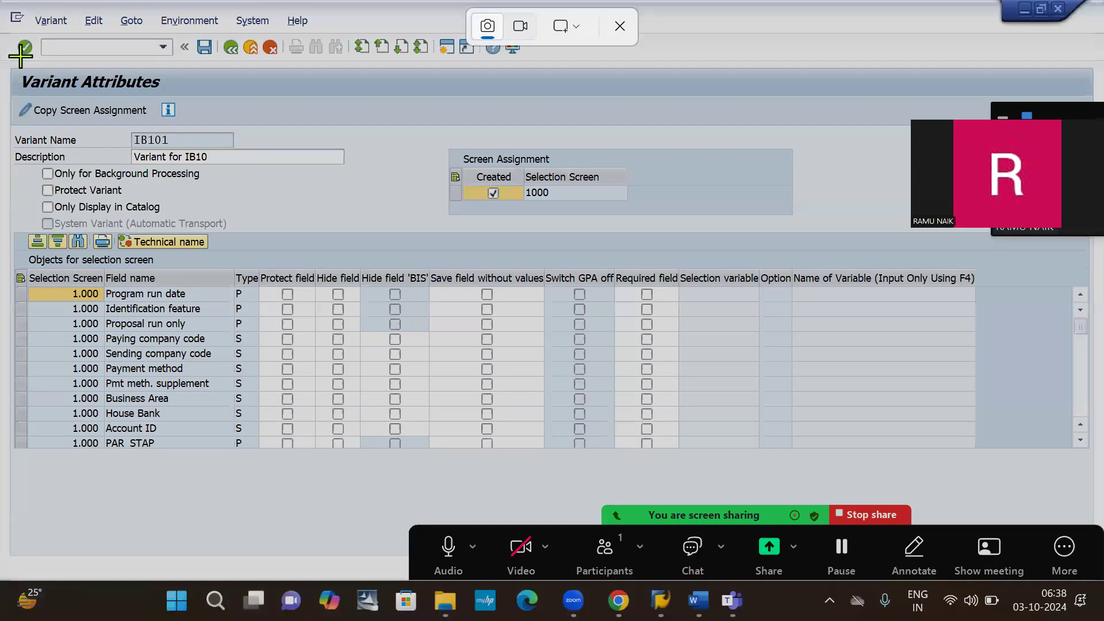
left_click_drag(20, 55, 589, 402)
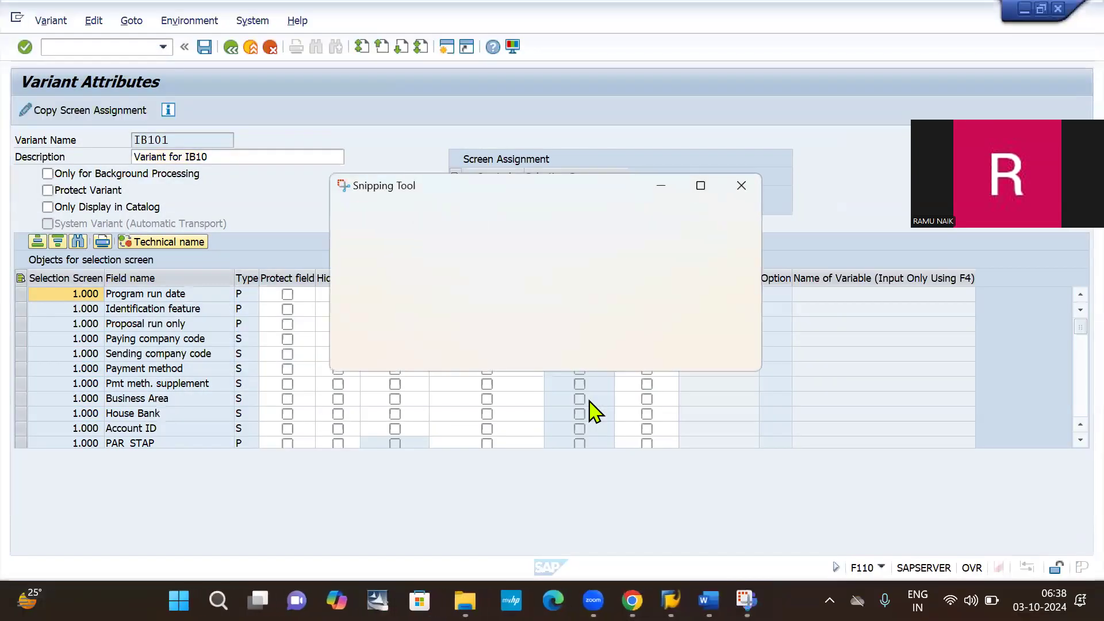
mouse_move(521, 349)
left_mouse_down()
mouse_move(633, 363)
mouse_move(428, 369)
mouse_move(555, 362)
left_mouse_up()
Switch to Word and paste the Variant Attributes screenshot below the save dialog screenshot
key("alt+Tab")
key("alt+Tab")
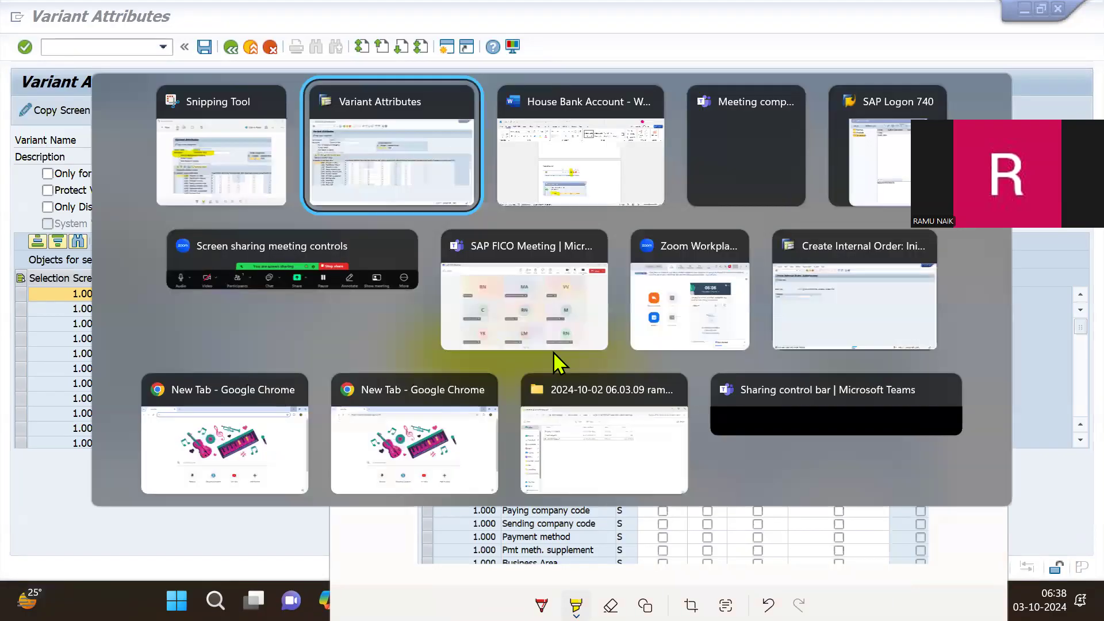
key("ctrl+v")
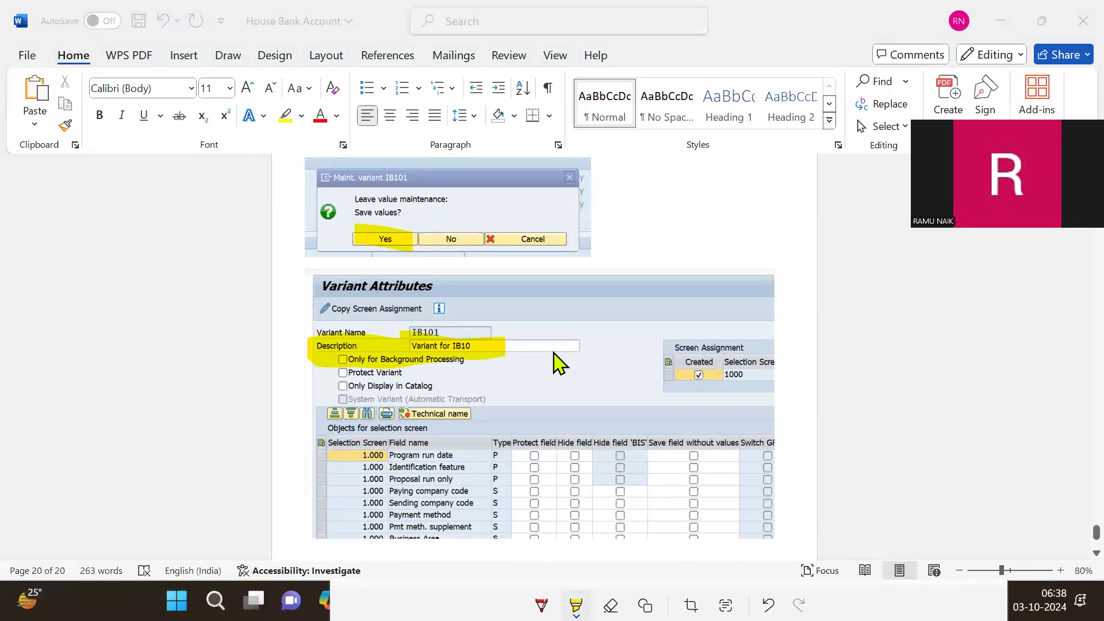
Switch back to SAP and save variant IB101 with its attributes
key("alt+Tab")
key("alt+Tab")
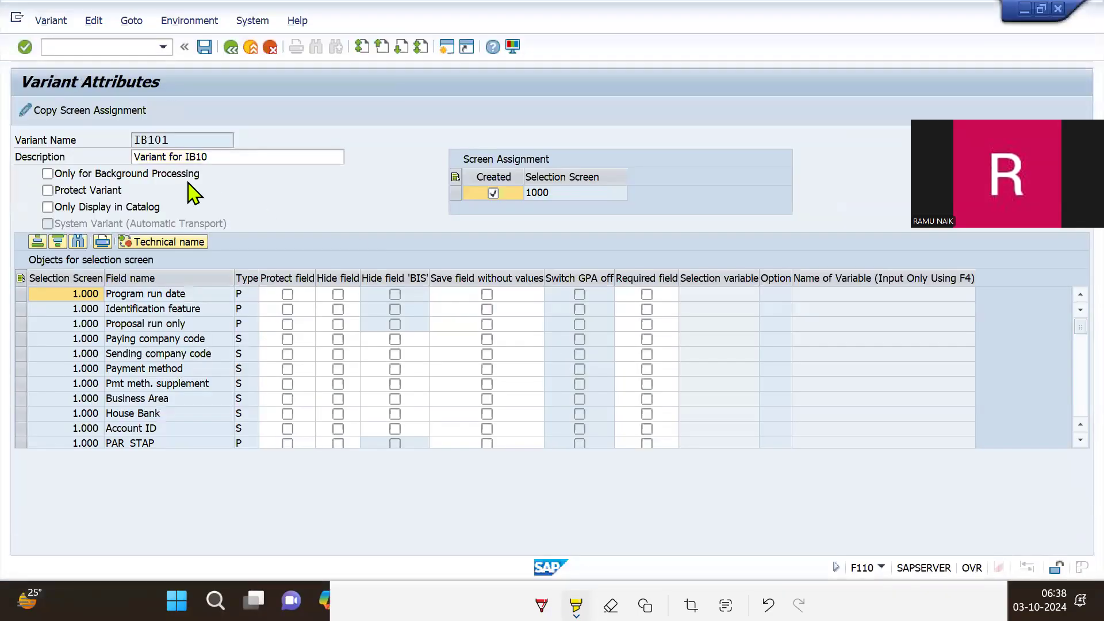
left_click(204, 47)
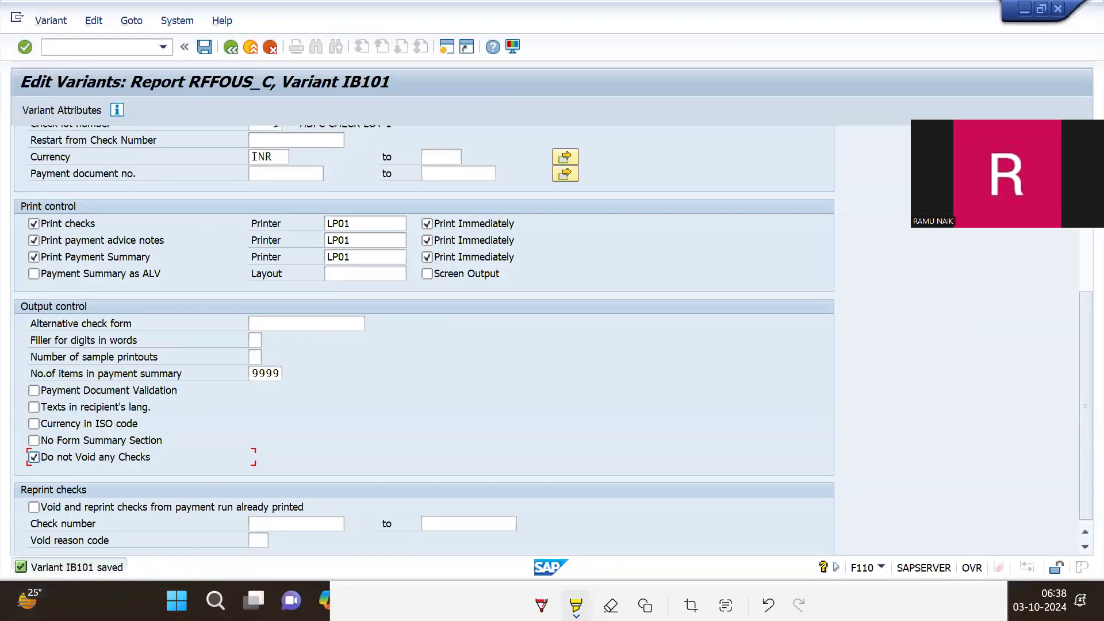
Capture a screenshot of the status message about variant IB101 with the Snipping Tool
key("alt+Tab")
key("Tab")
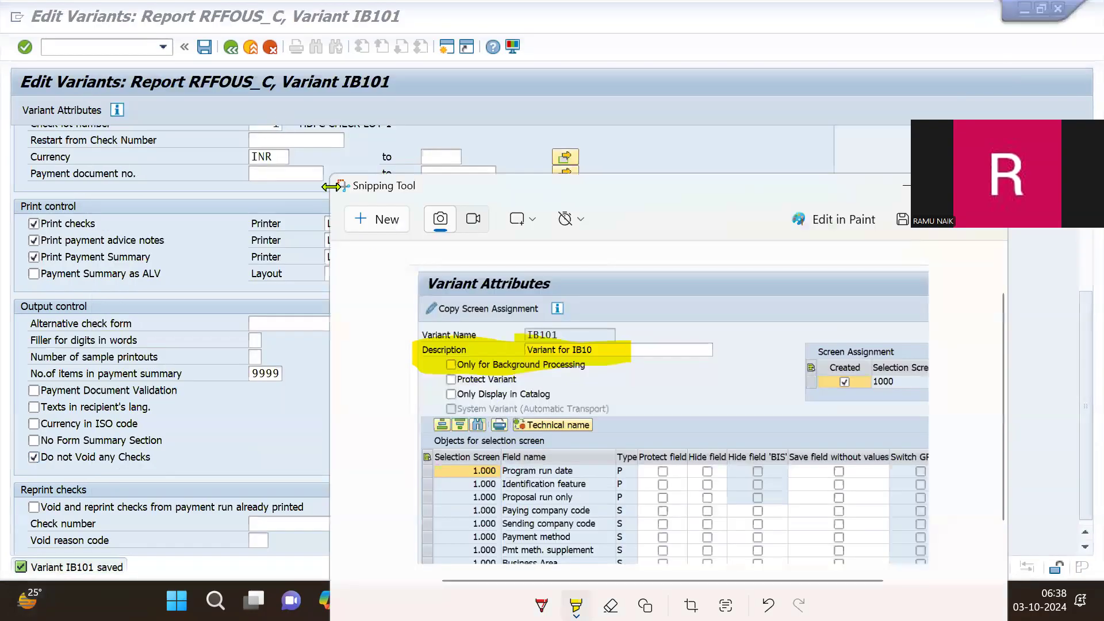
left_click(374, 220)
left_click_drag(4, 549, 171, 581)
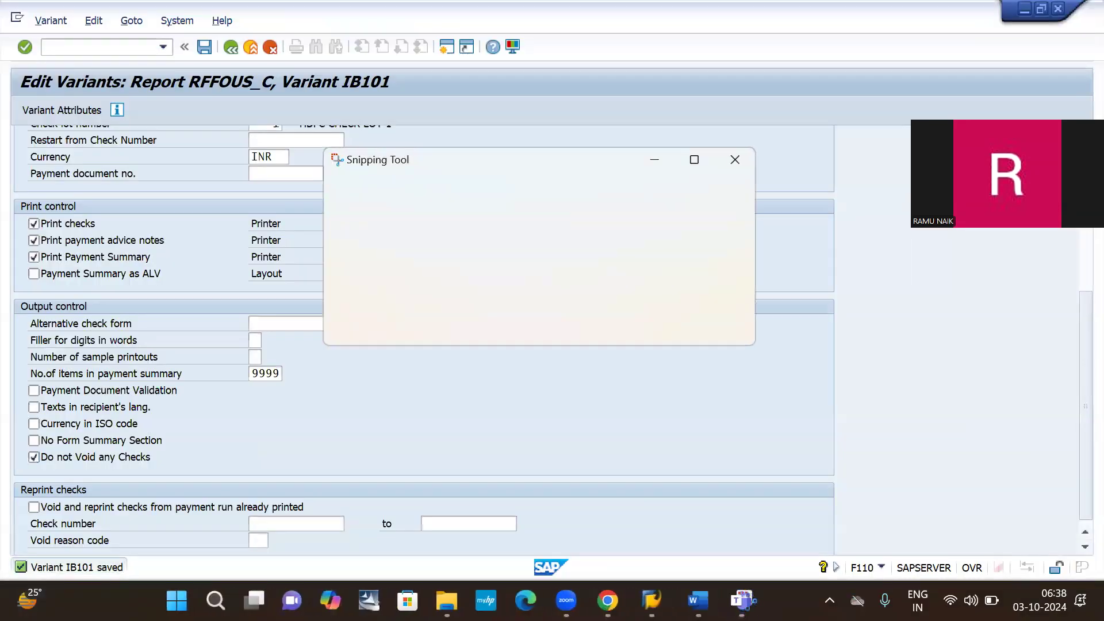
Switch to Word, add the instruction "Click on save" with the status message screenshot after it, and start a new line
key("alt+Tab")
key("alt+Tab")
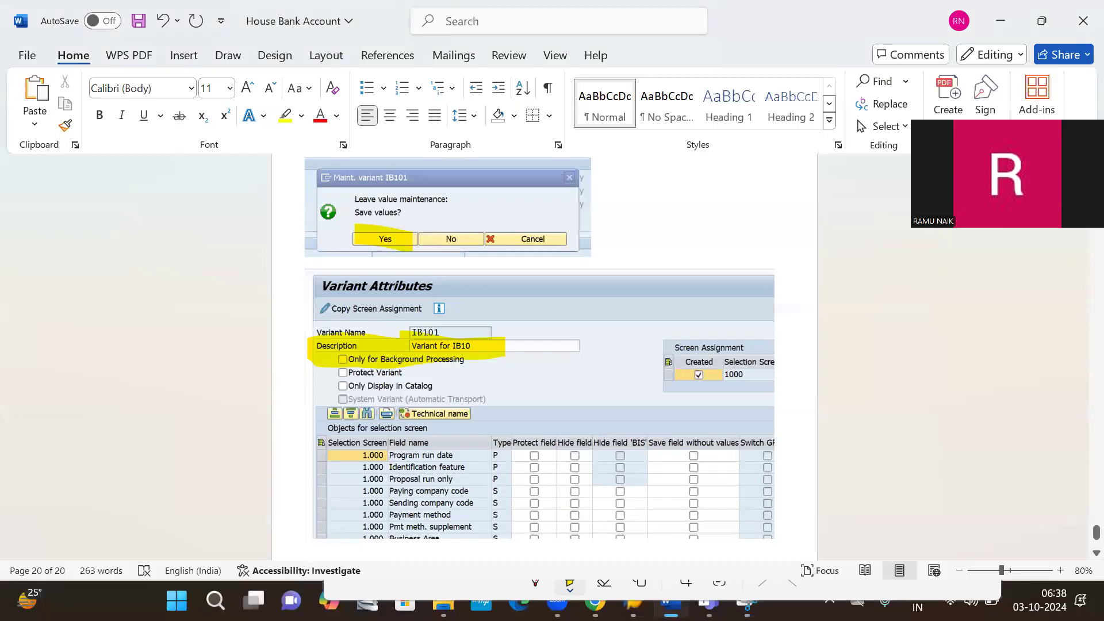
type("ck on save")
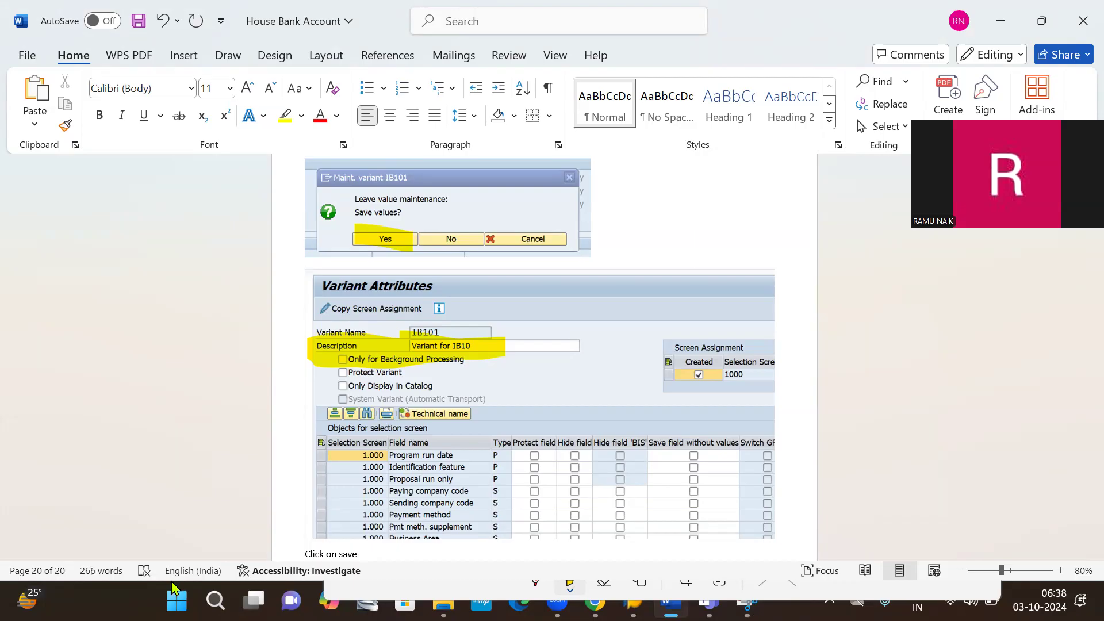
key("ctrl+v")
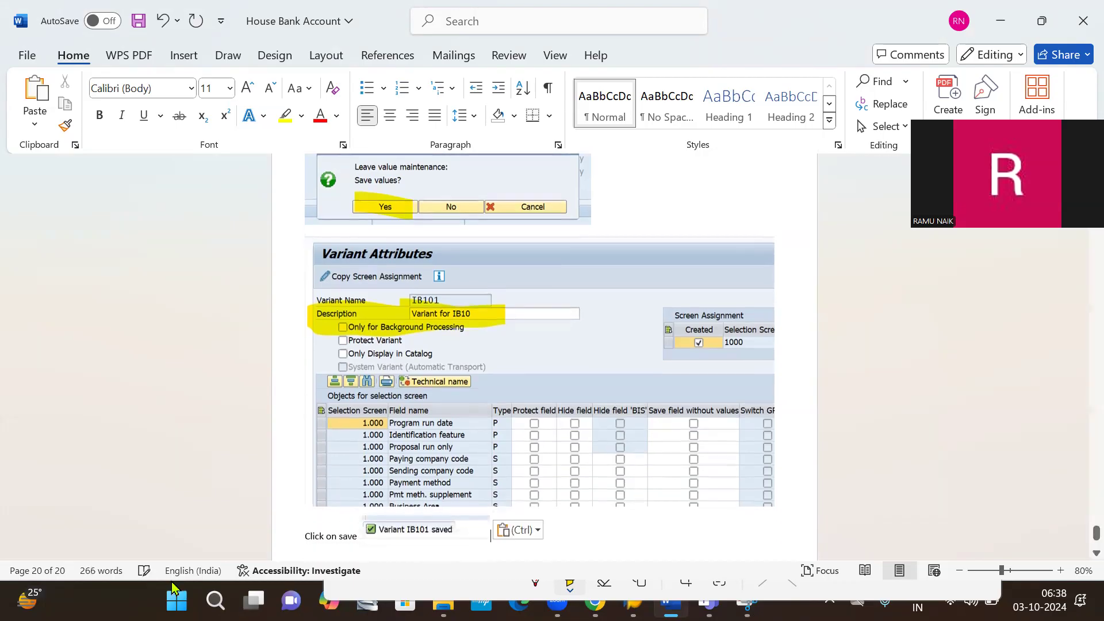
key("Return")
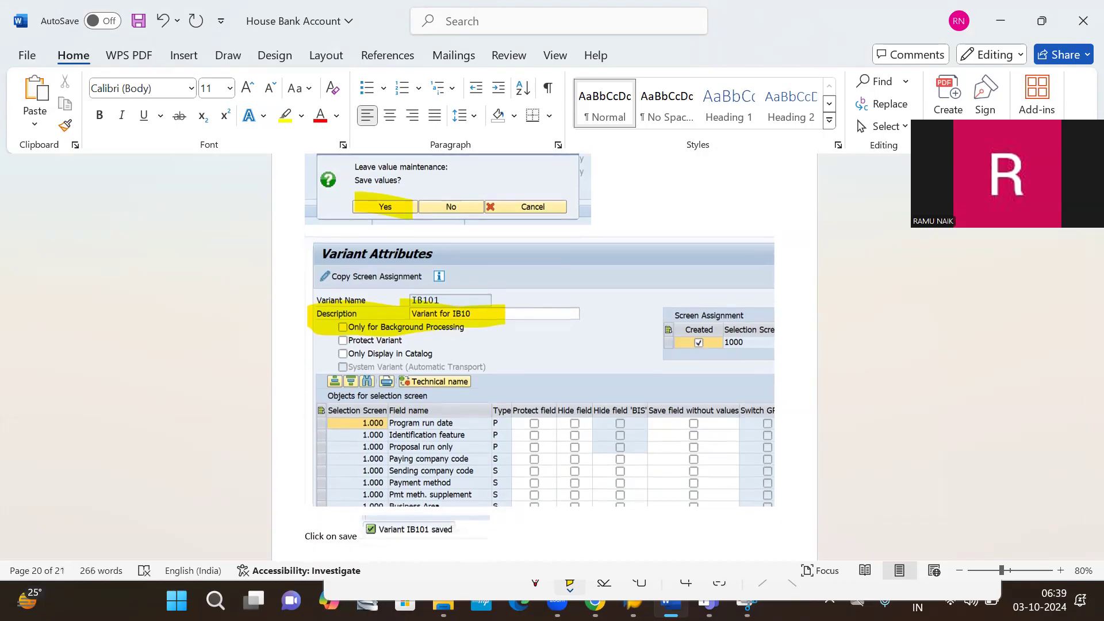
scroll(166, 414, "down", 5)
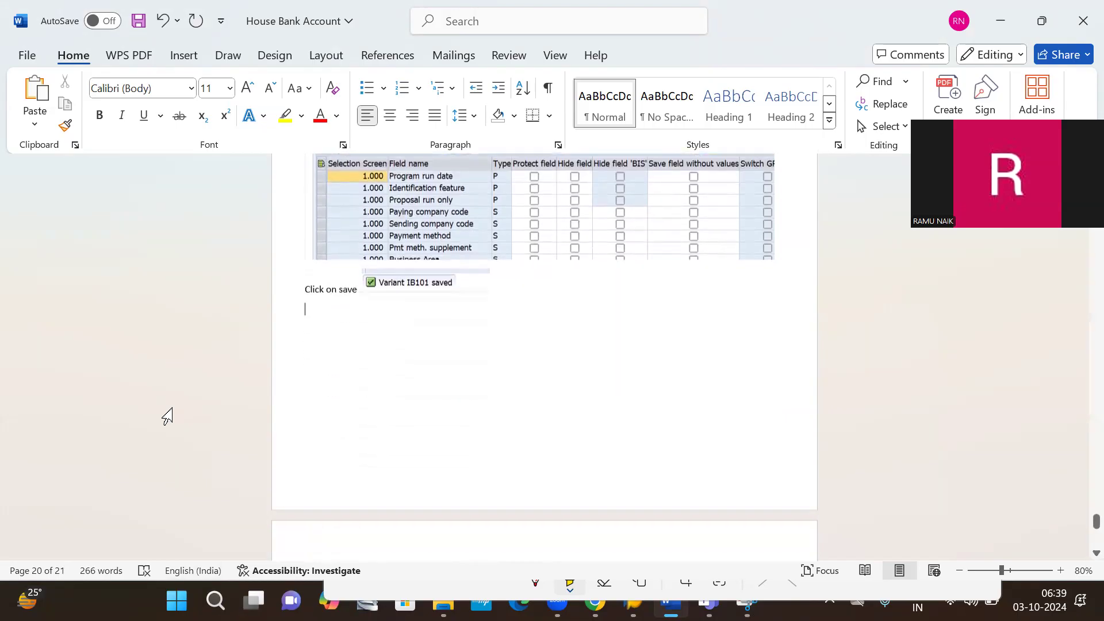
Switch to SAP, go back to the payment run's Printout and DME screen, and return to the Word document
key("alt+Tab")
key("alt+Tab")
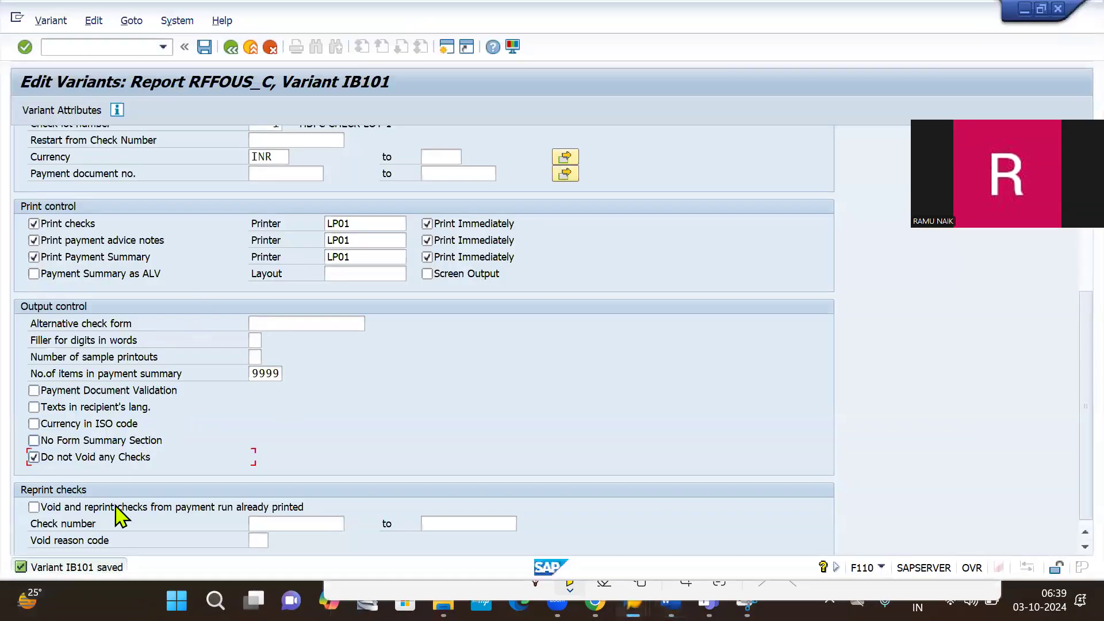
left_click(231, 47)
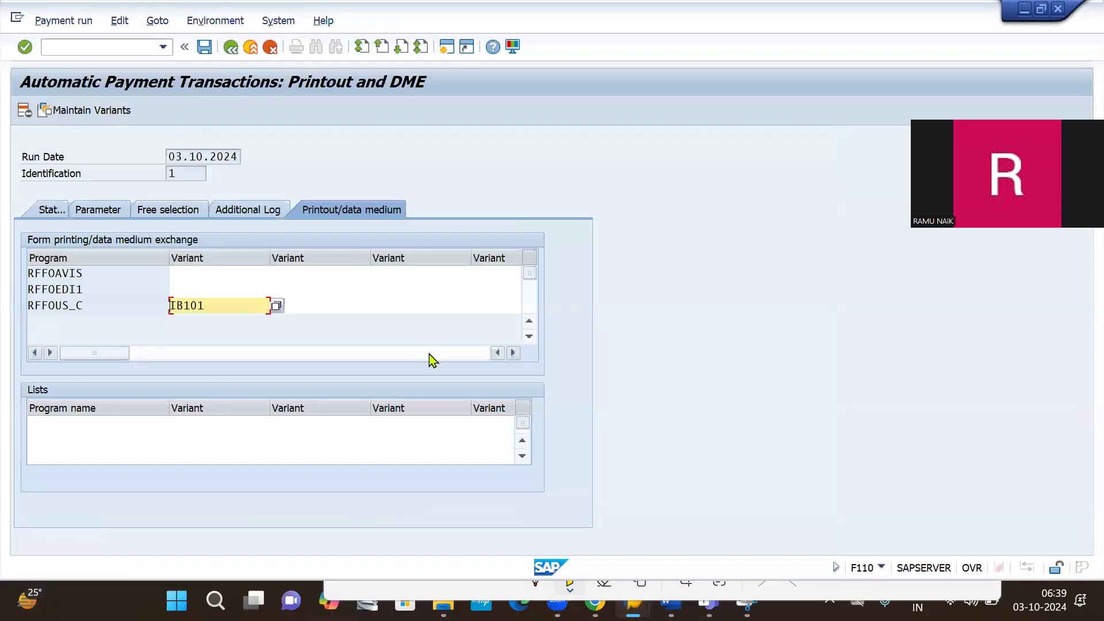
key("alt+Tab")
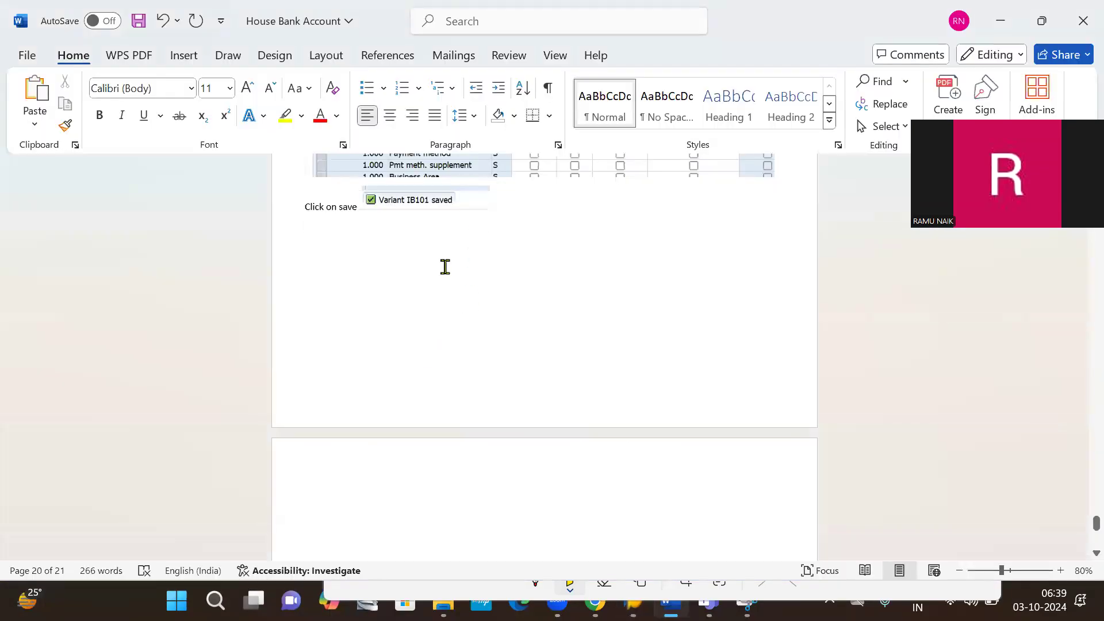
Add the instruction "Click on Go Back" in Word and switch to the payment run's Printout and DME screen in SAP
type("Cl")
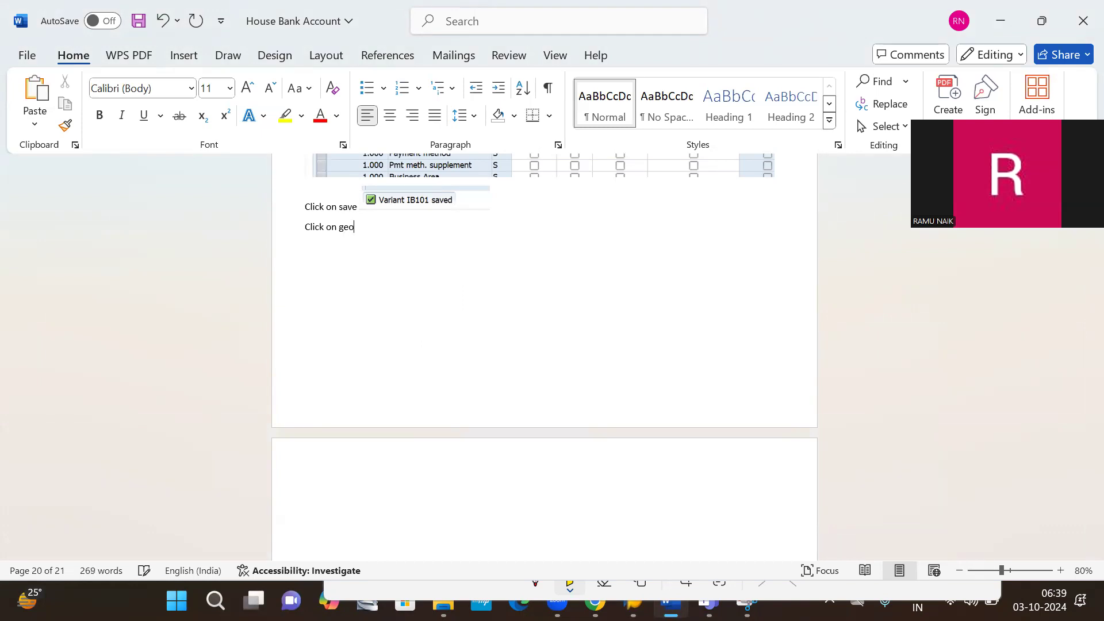
type("ick on Go Back")
key("alt+Tab")
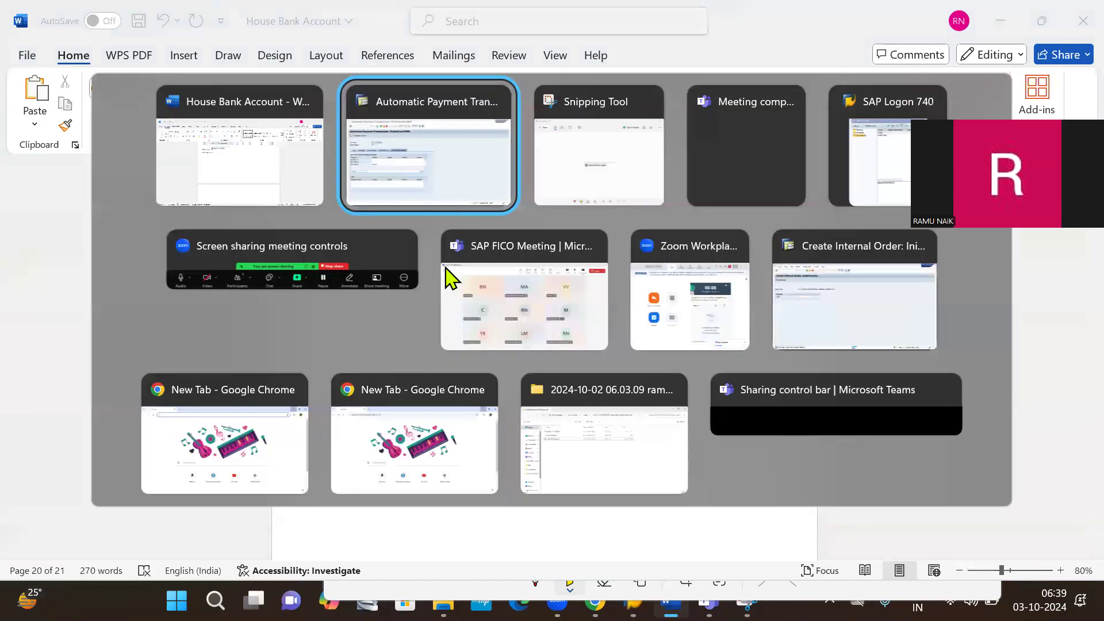
left_click(171, 305)
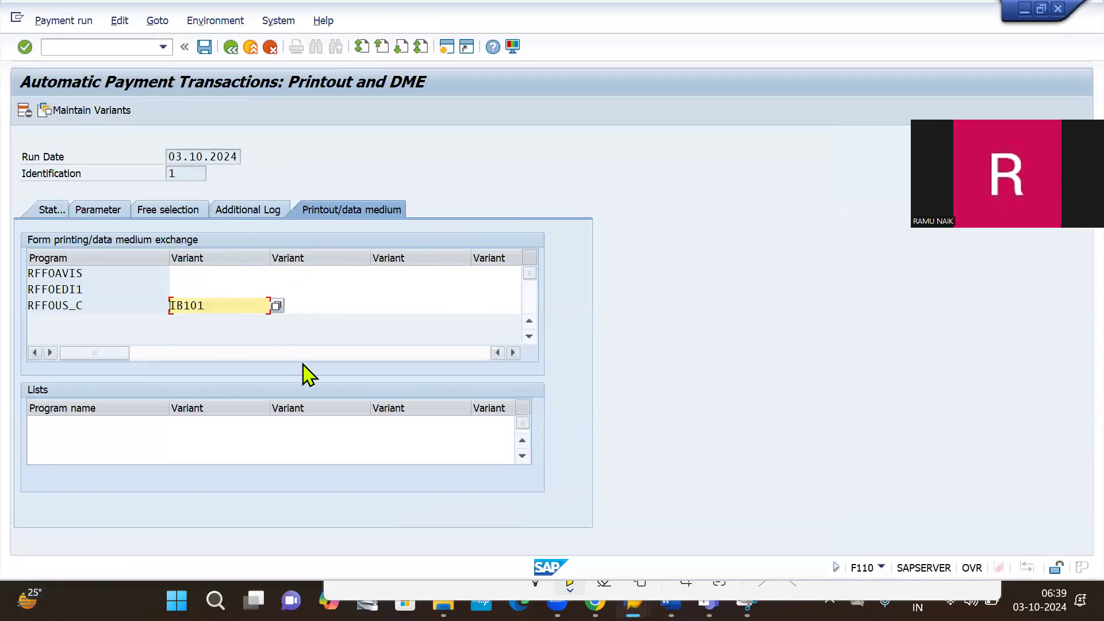
Return to the Word document and add the instruction "Click on Status" on a new line
key("alt+Tab")
type("cLI")
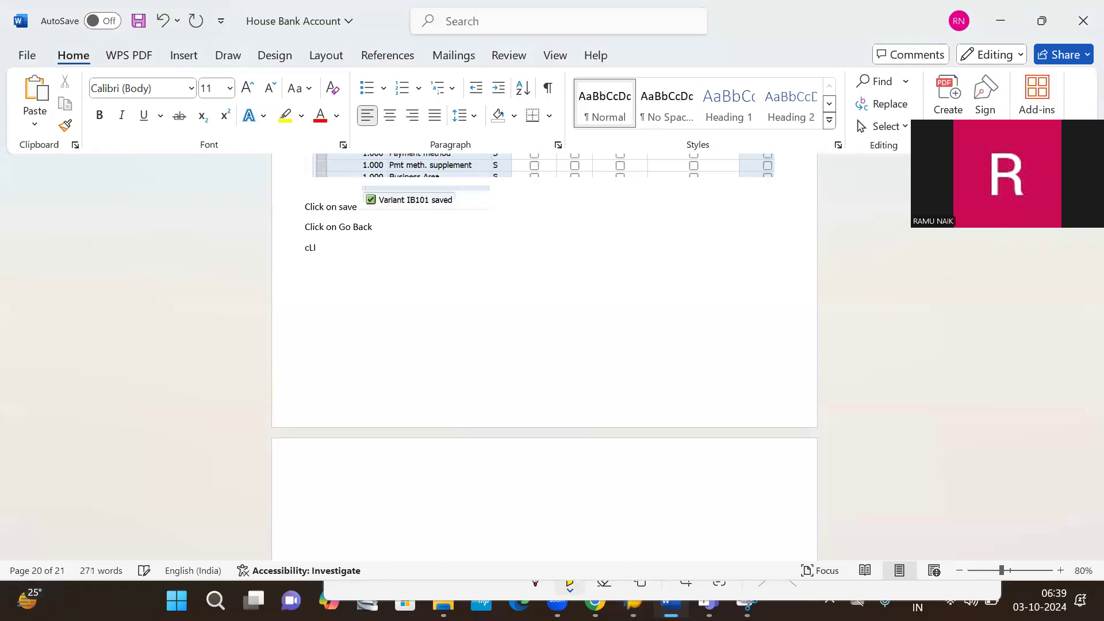
type(";ick o")
left_click(998, 475)
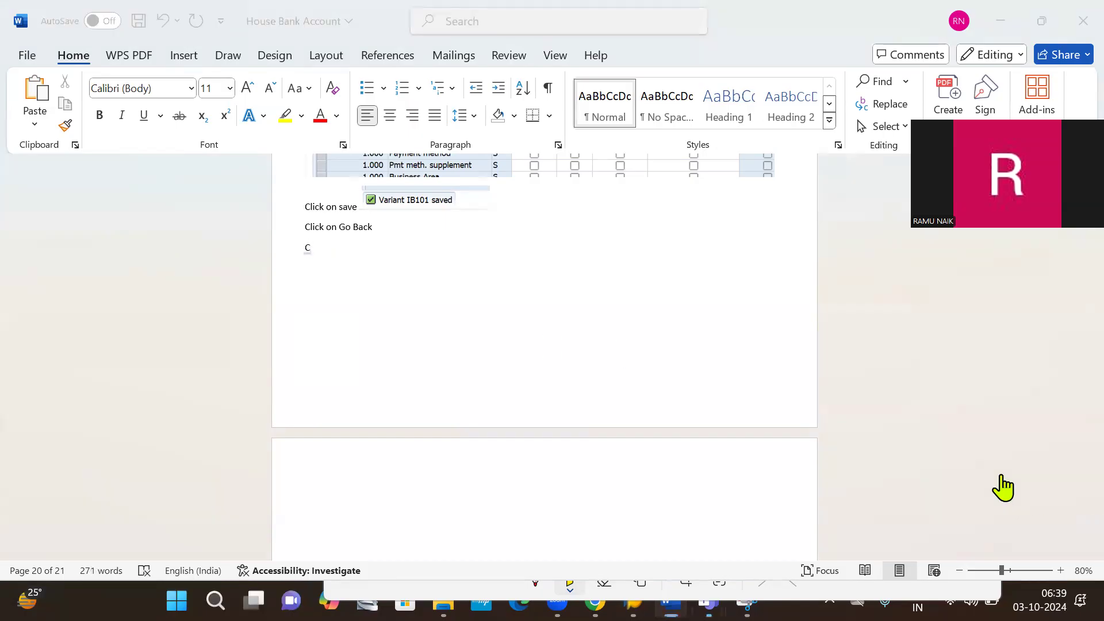
left_click(330, 259)
type("lic")
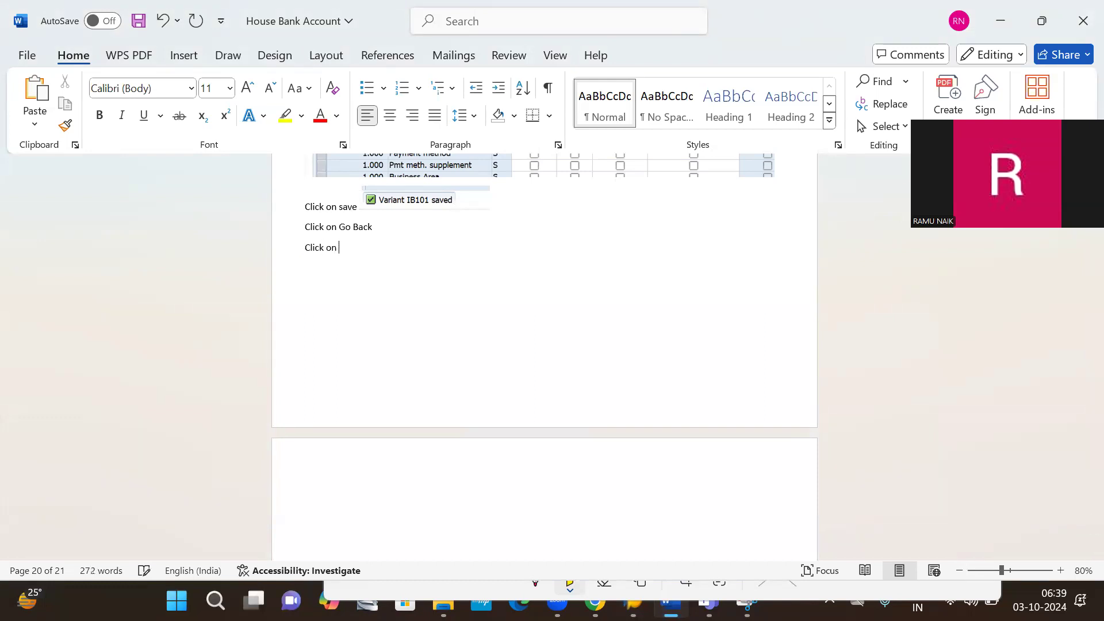
type("k on S")
Switch to SAP and leave the Printout and DME screen for the payment run's Status view
key("alt+Tab")
key("alt+Tab")
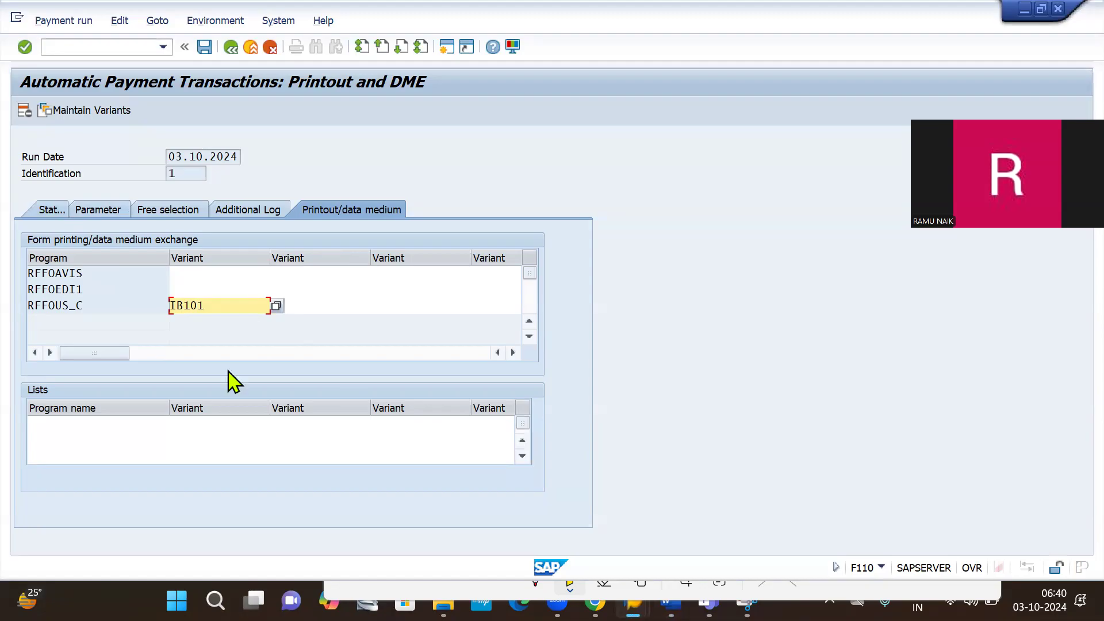
left_click(44, 218)
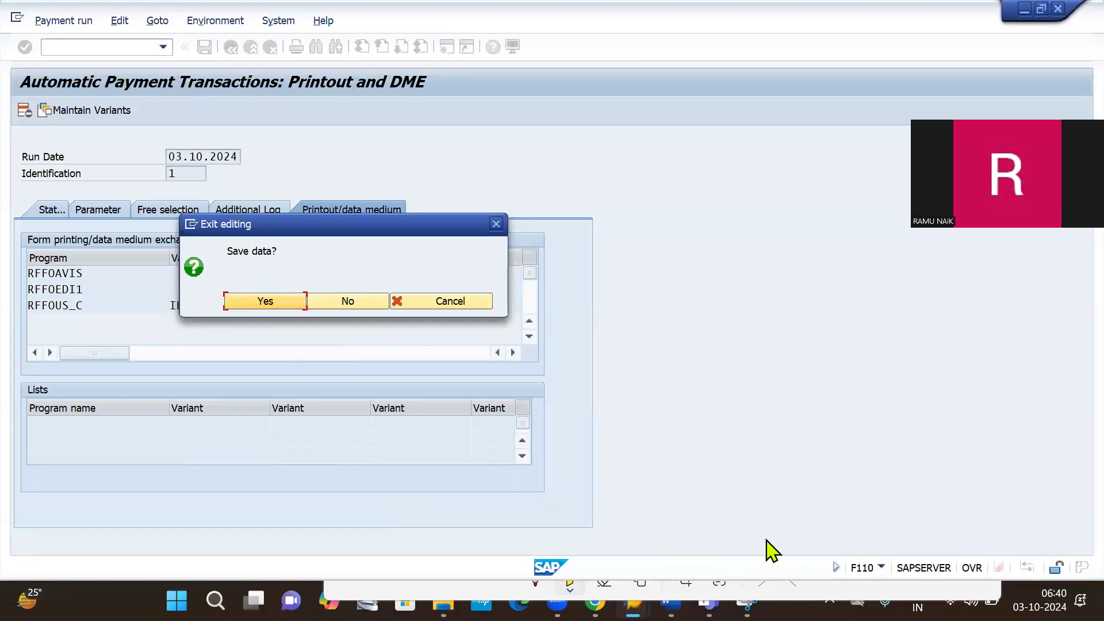
Capture the "Save data?" prompt with the Snipping Tool and highlight the Yes option in yellow
key("alt+Tab")
key("alt+Tab")
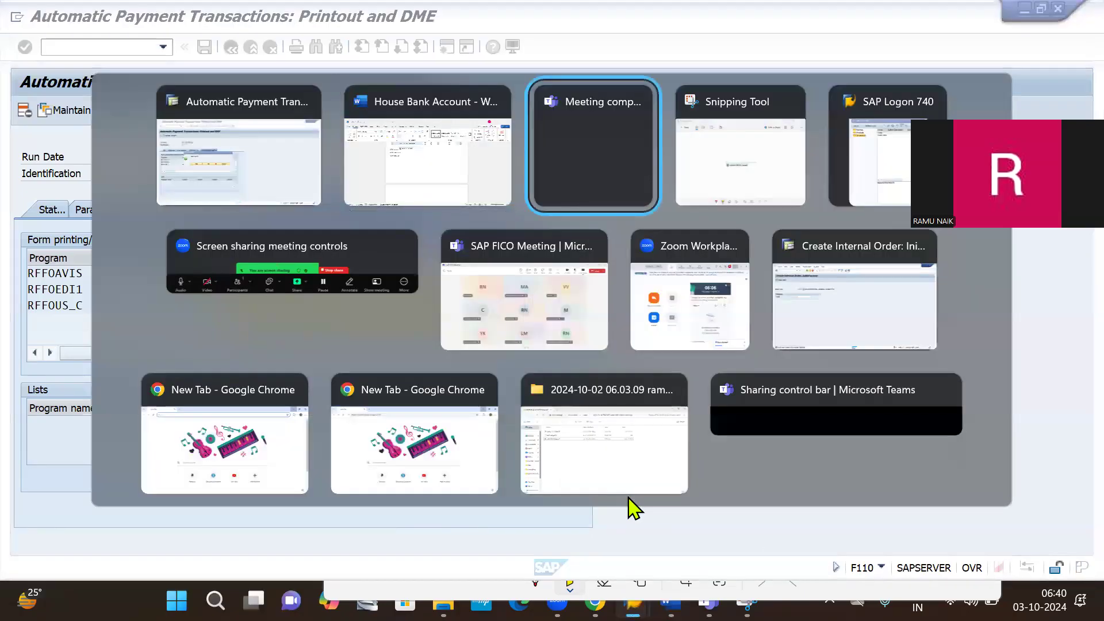
key("alt+Tab")
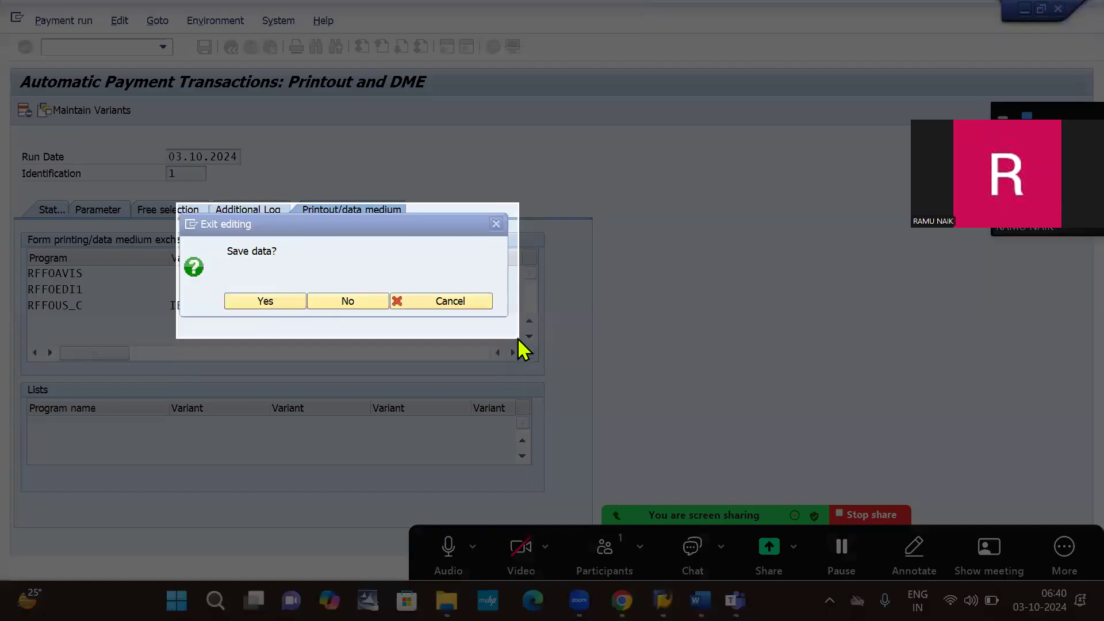
left_click_drag(518, 339, 522, 338)
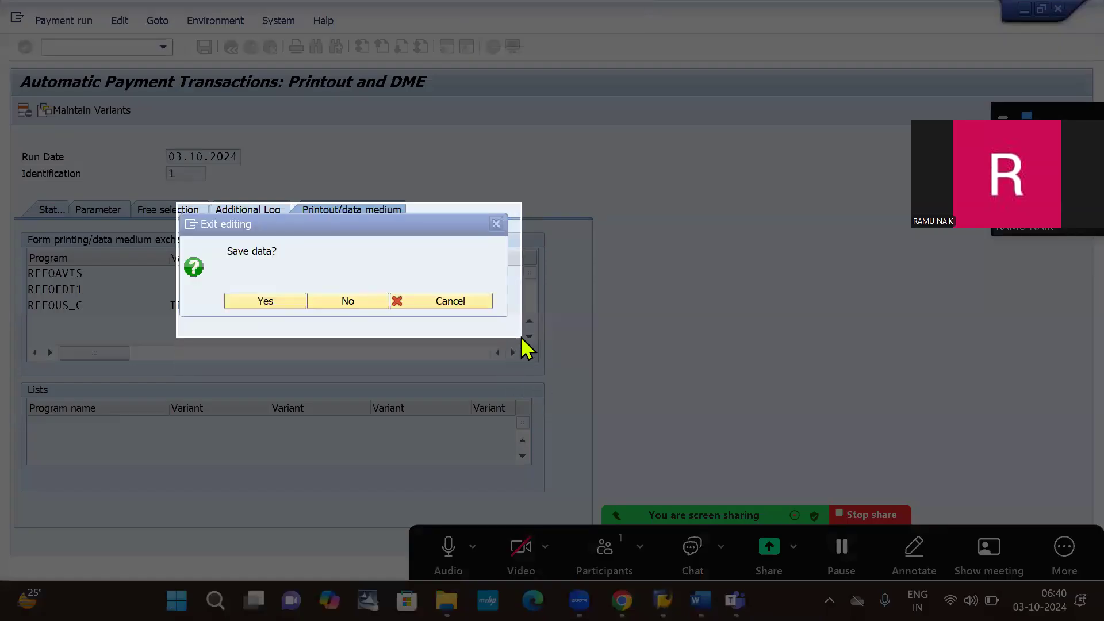
key("alt+Tab")
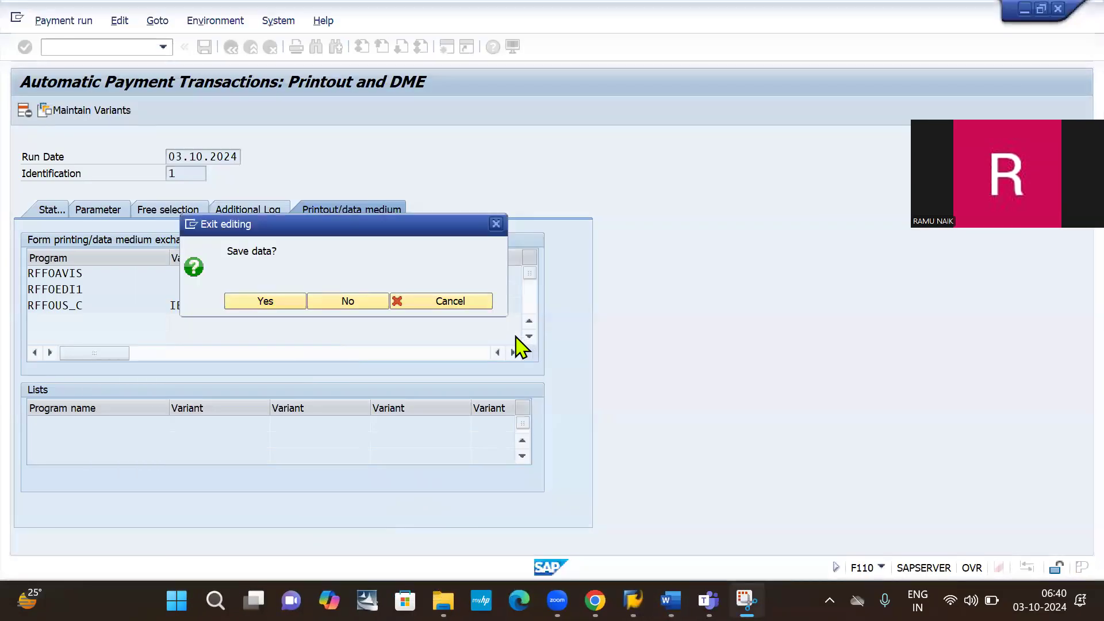
key("alt+Tab")
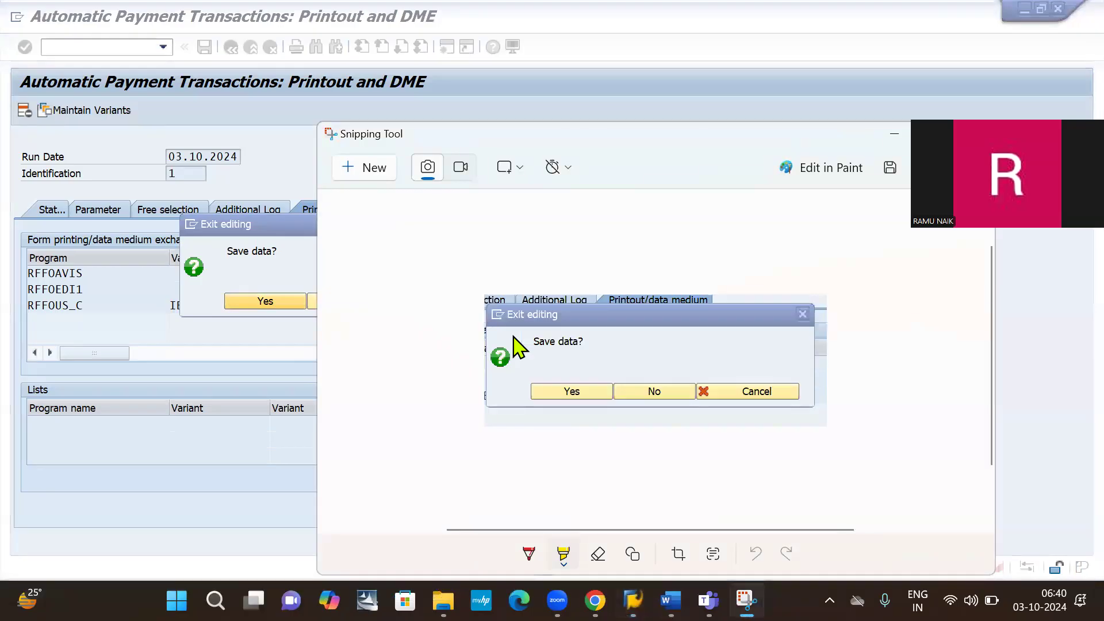
left_click_drag(544, 393, 596, 394)
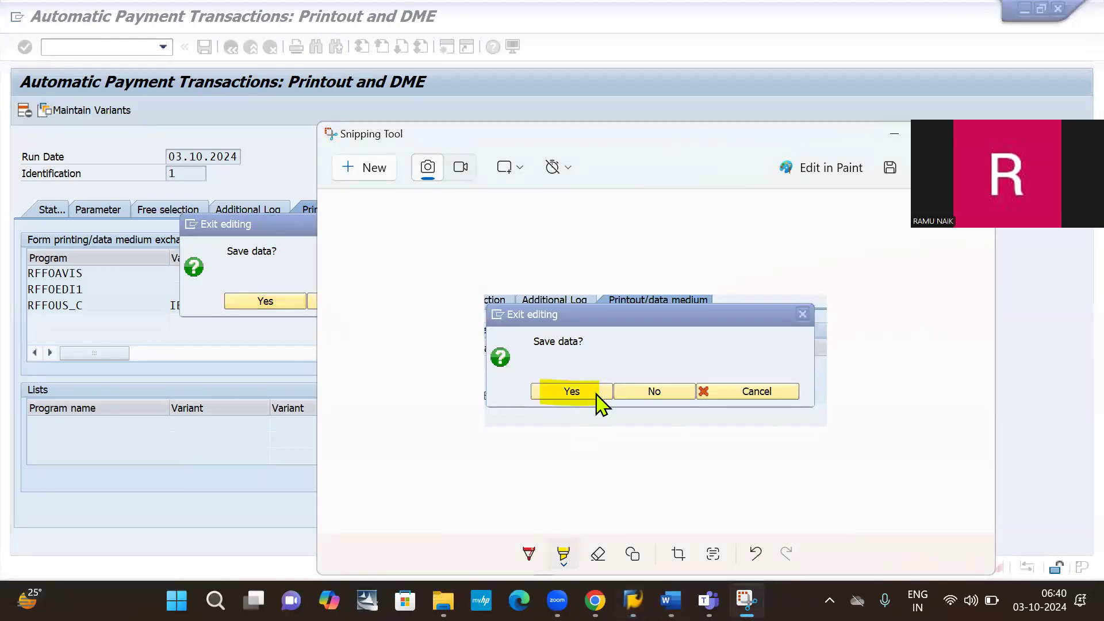
Switch to Word and paste the highlighted "Save data?" screenshot under the "Click on Status" instruction
key("alt+Tab")
key("alt+Tab")
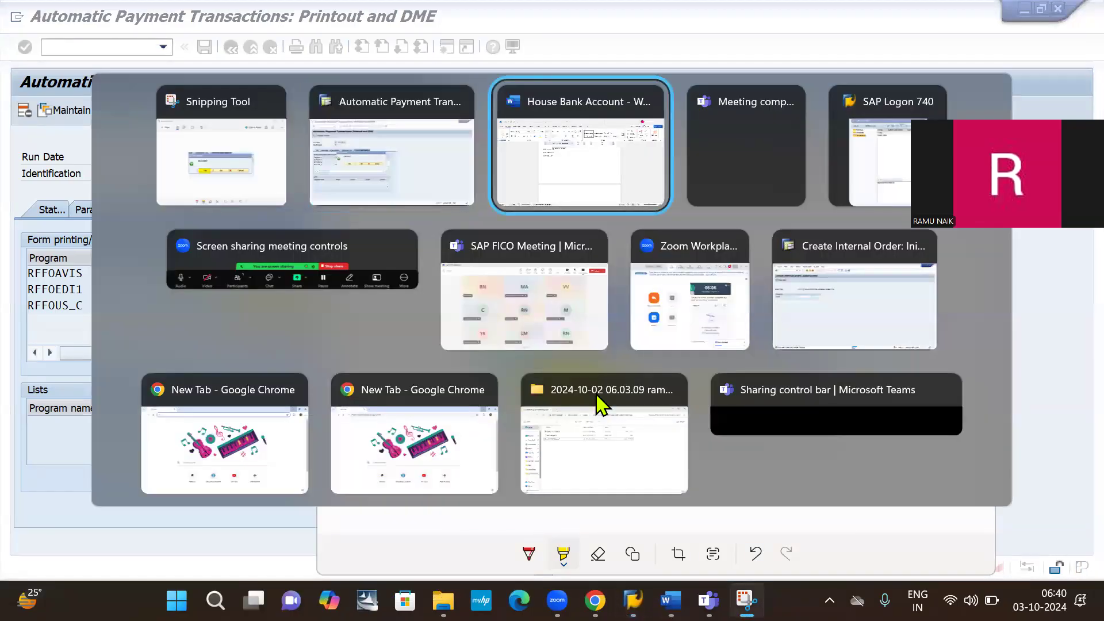
key("ctrl+v")
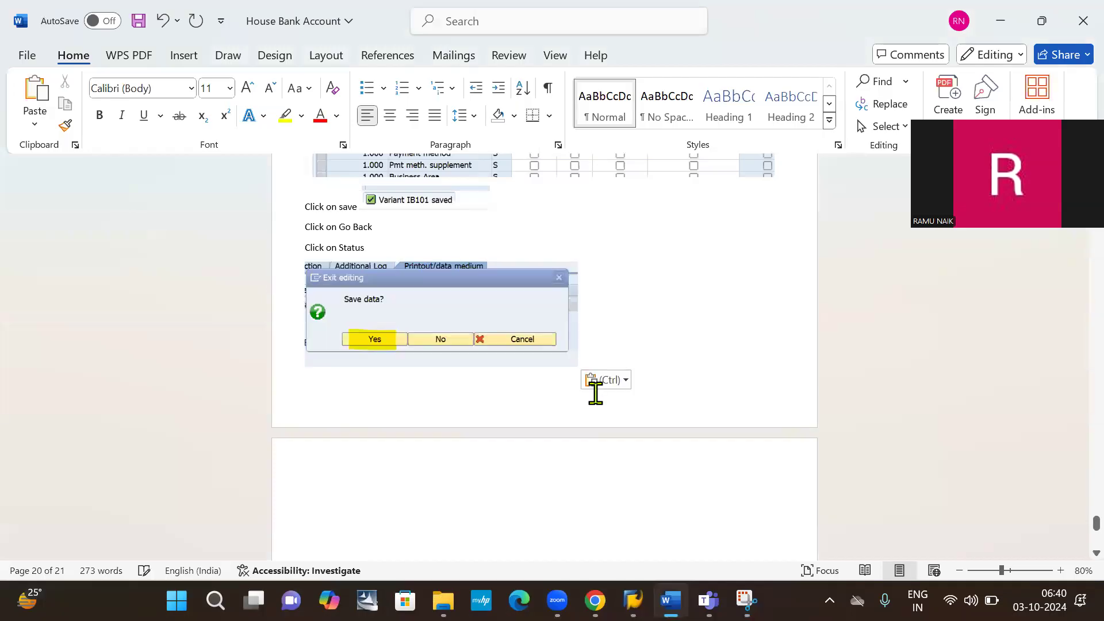
Switch back to SAP and agree to save the payment run data
key("alt+Tab")
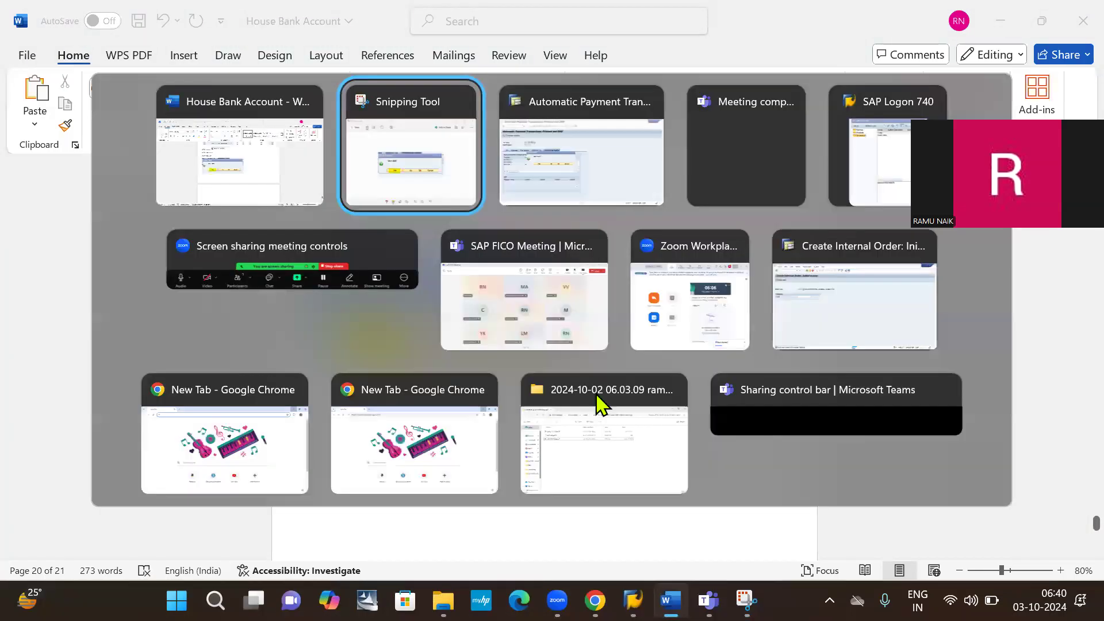
key("alt+Tab")
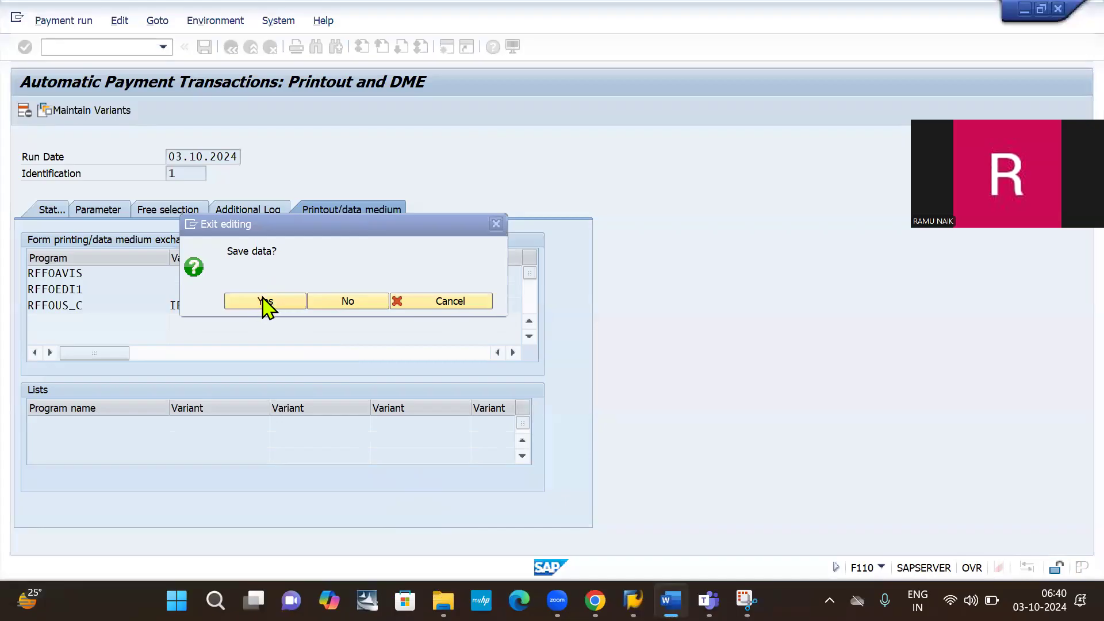
left_click(265, 301)
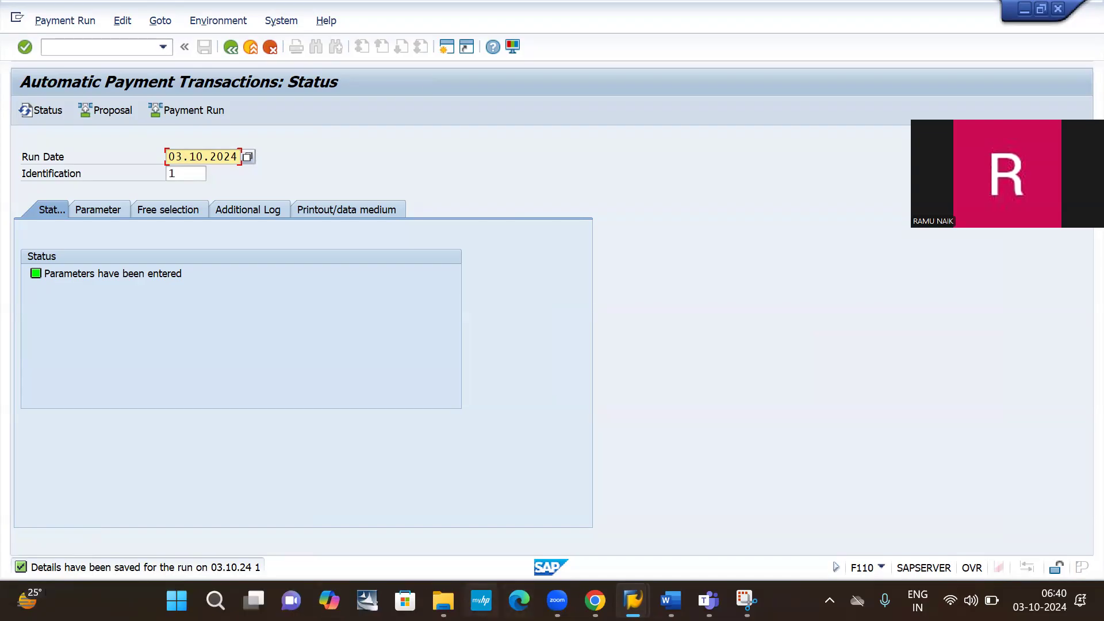
Capture the status message about the saved run details with the Snipping Tool and paste it below the prompt screenshot in Word
key("alt+Tab")
key("alt+Tab")
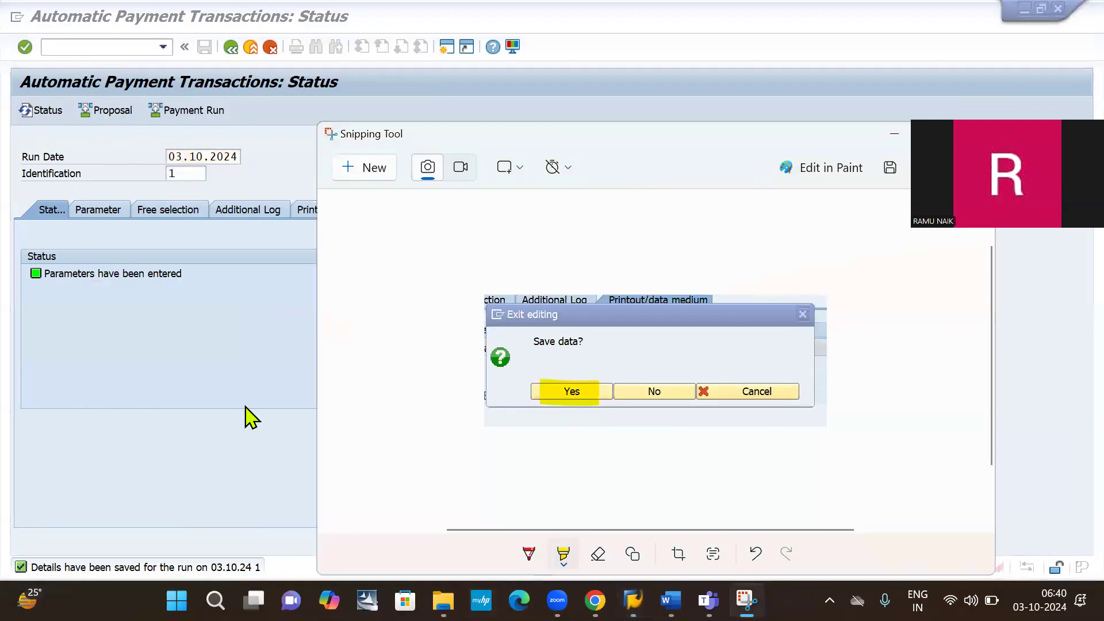
left_click(368, 169)
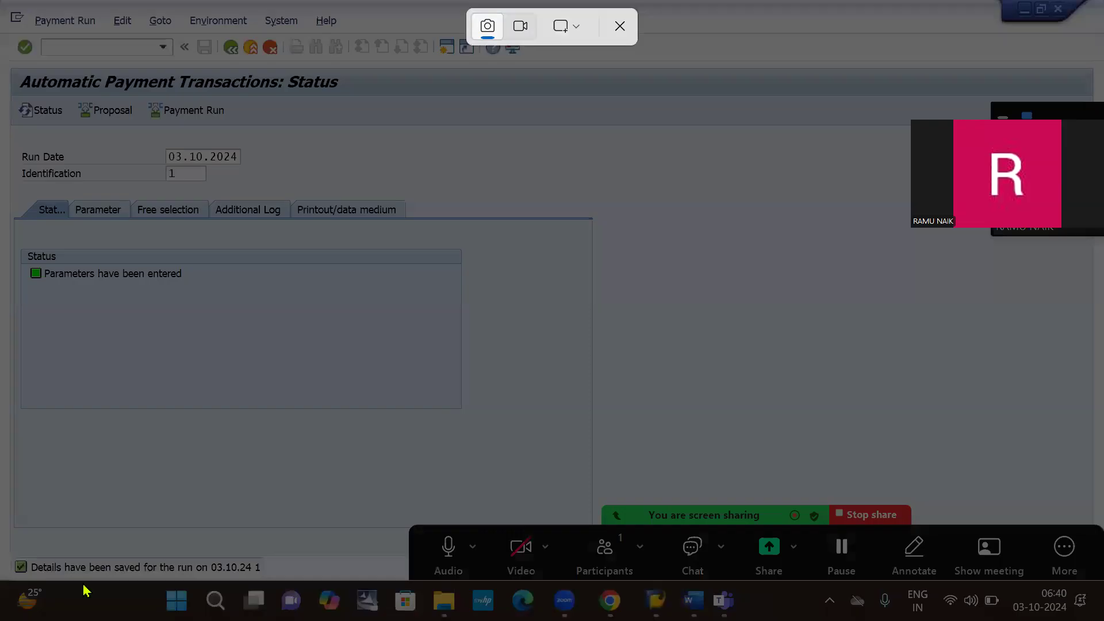
left_click_drag(5, 552, 303, 598)
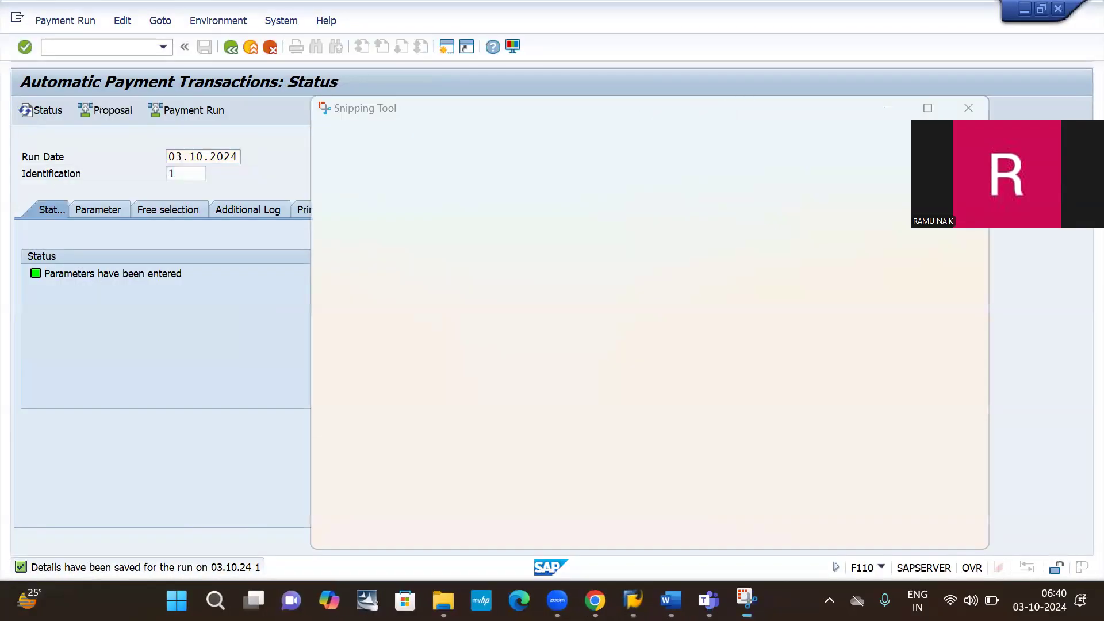
key("alt+Tab")
key("alt+Tab")
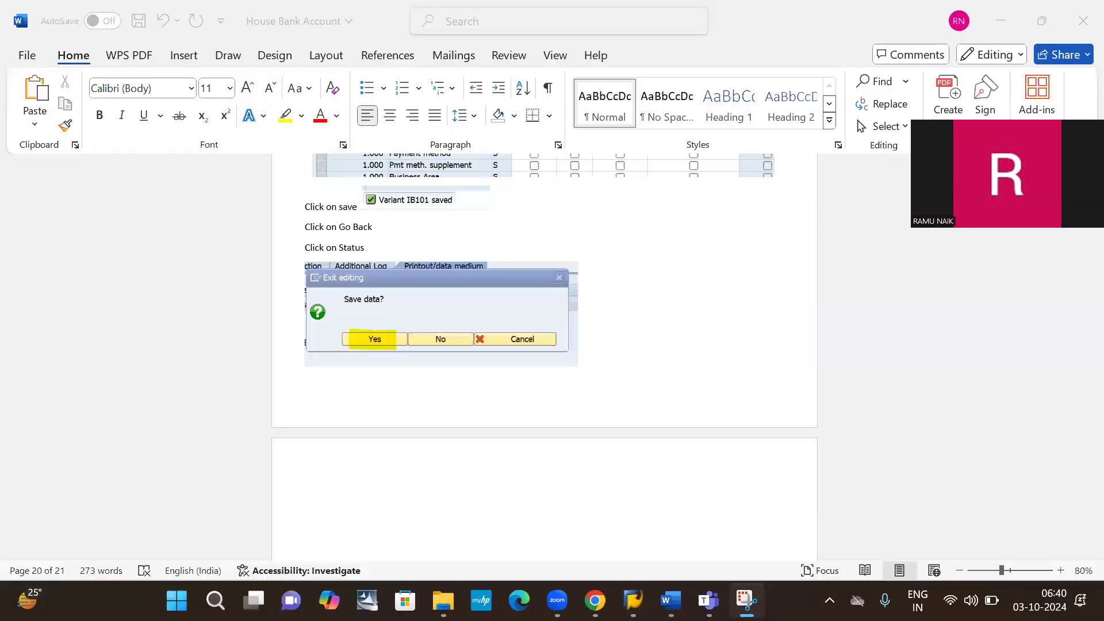
key("ctrl+v")
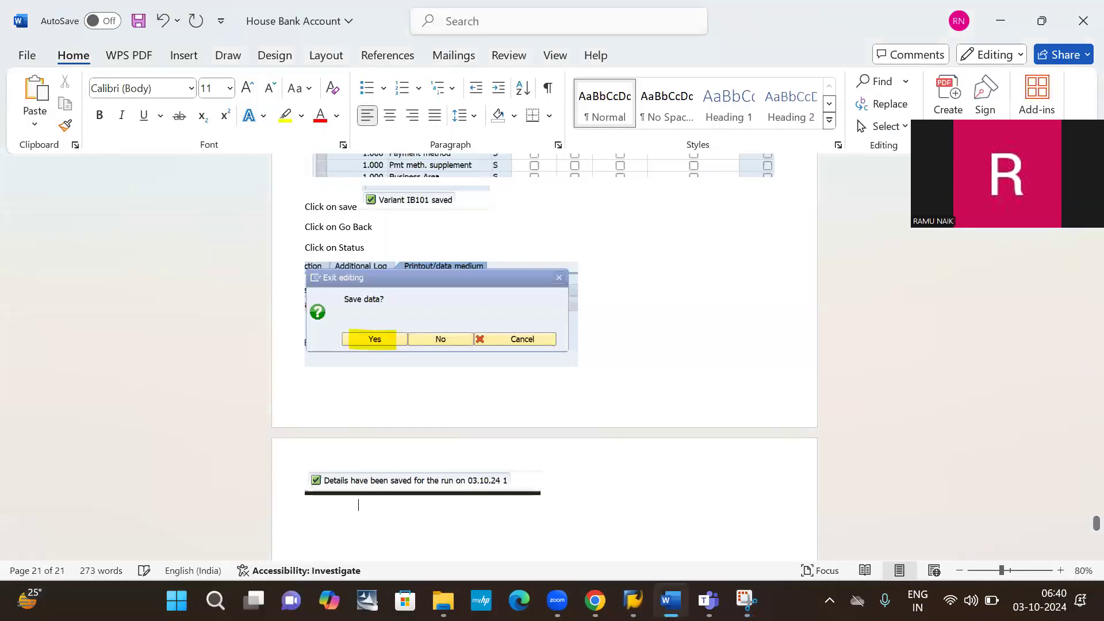
Switch to SAP and confirm the run date and identification on the Status screen to refresh it
key("alt+Tab")
key("alt+Tab")
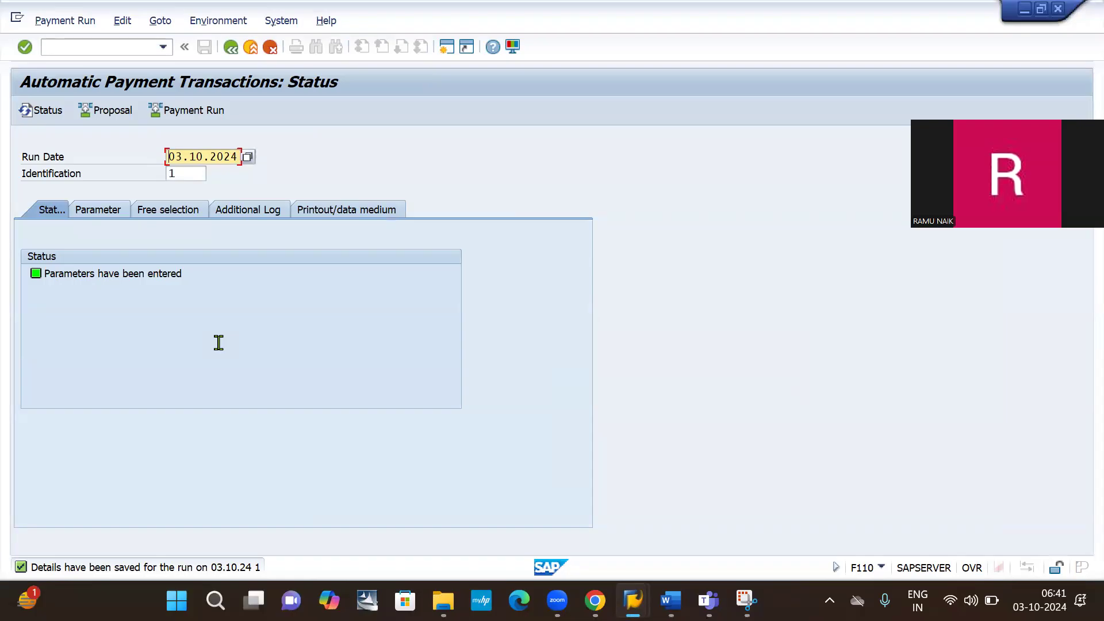
left_click(25, 50)
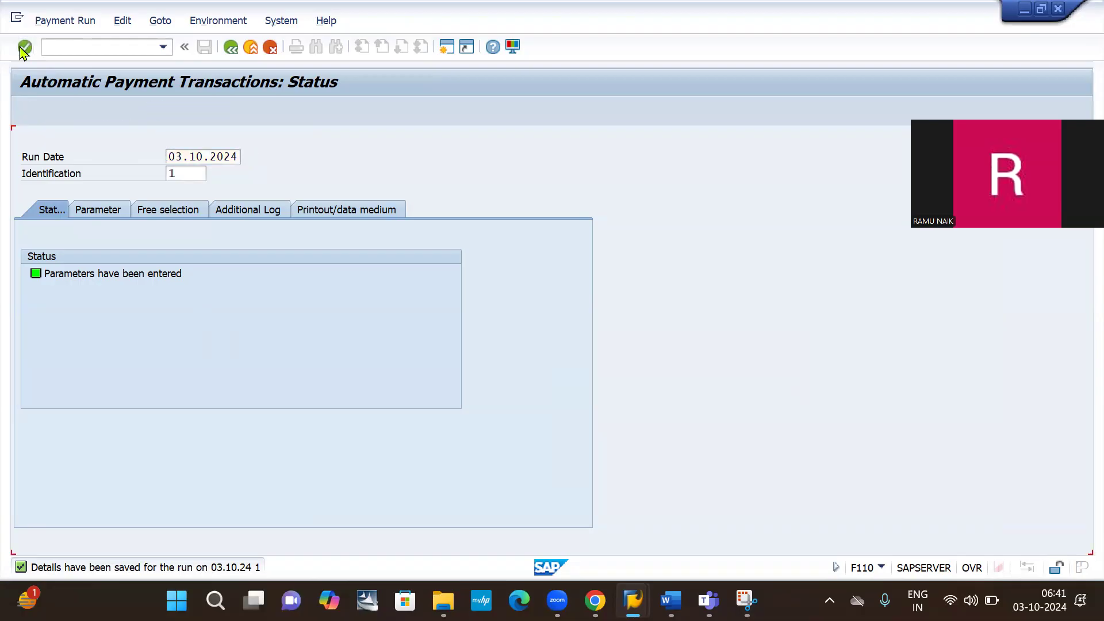
left_click(25, 48)
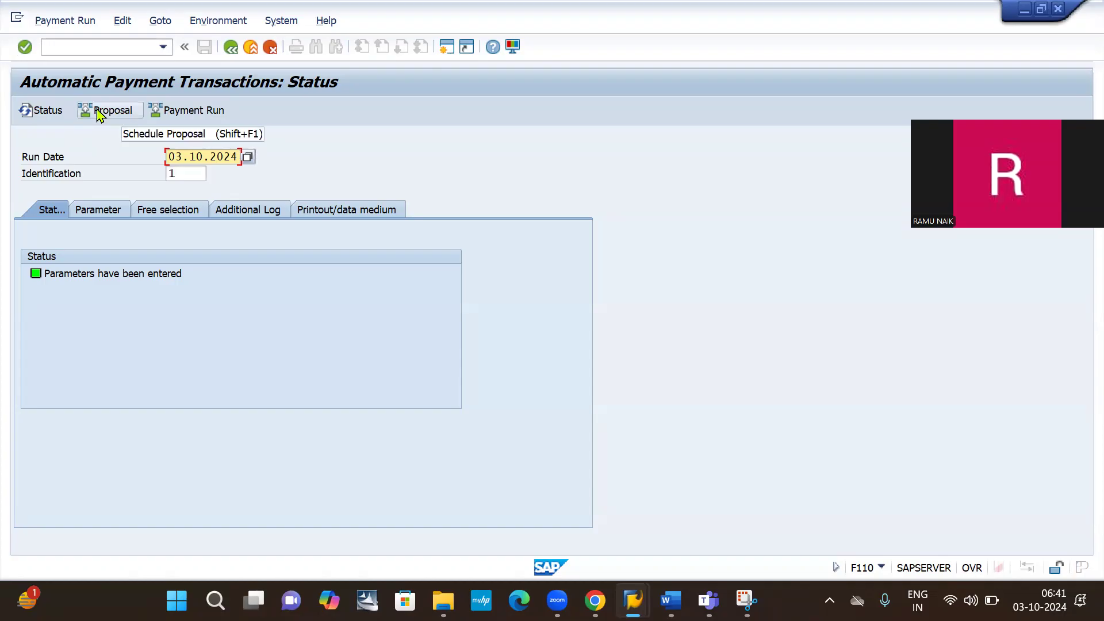
Capture a screenshot of the Proposal command on the payment run's Status screen
key("super+shift+s")
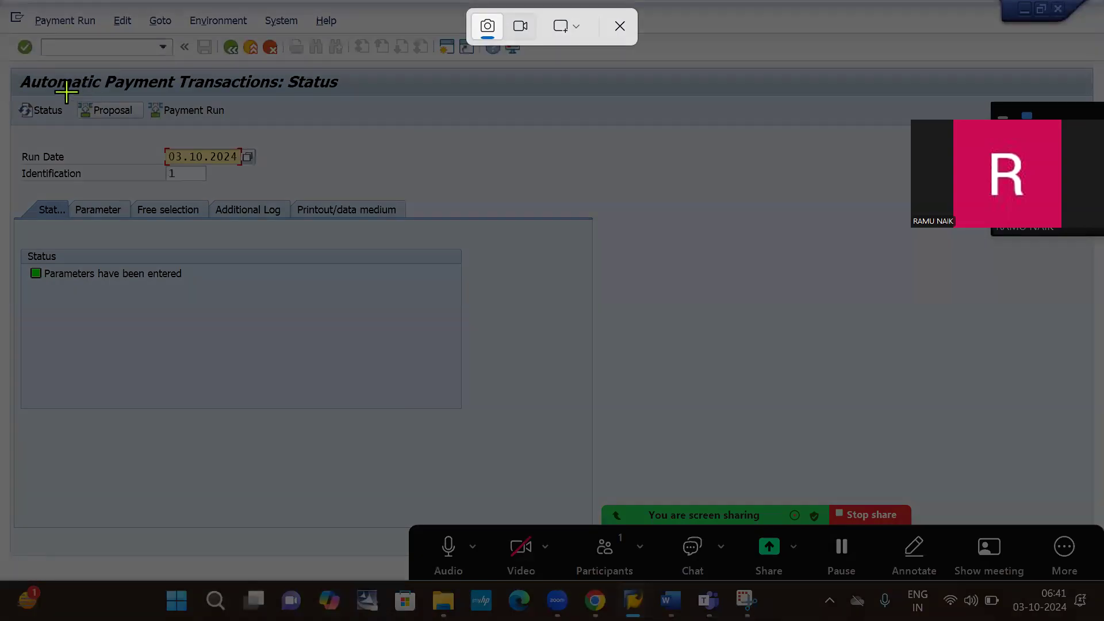
left_click_drag(61, 88, 163, 142)
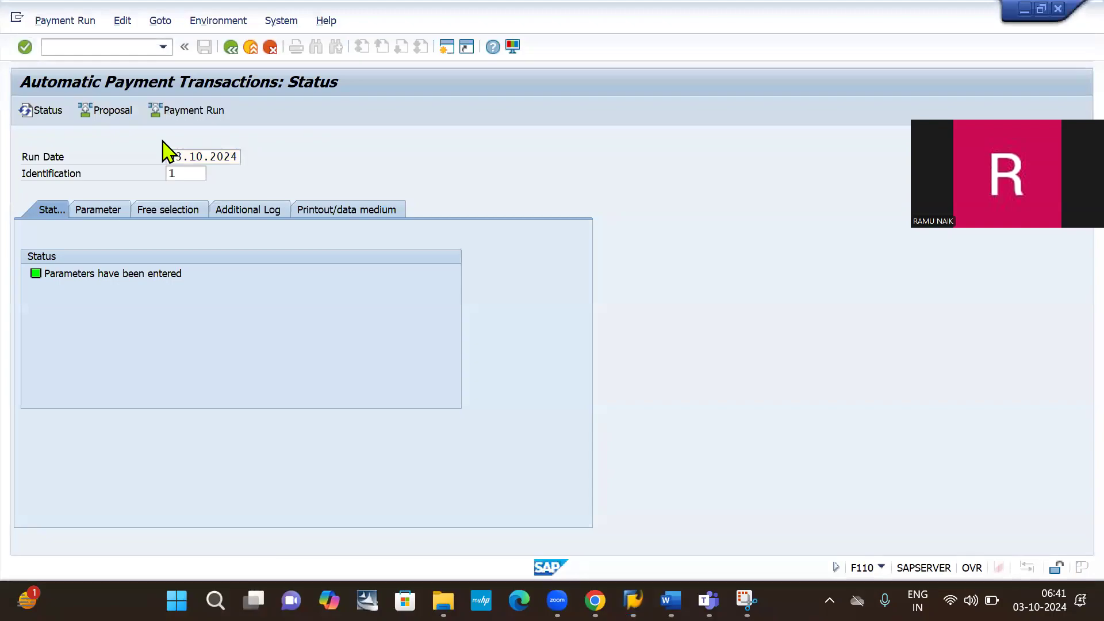
key("alt+Tab")
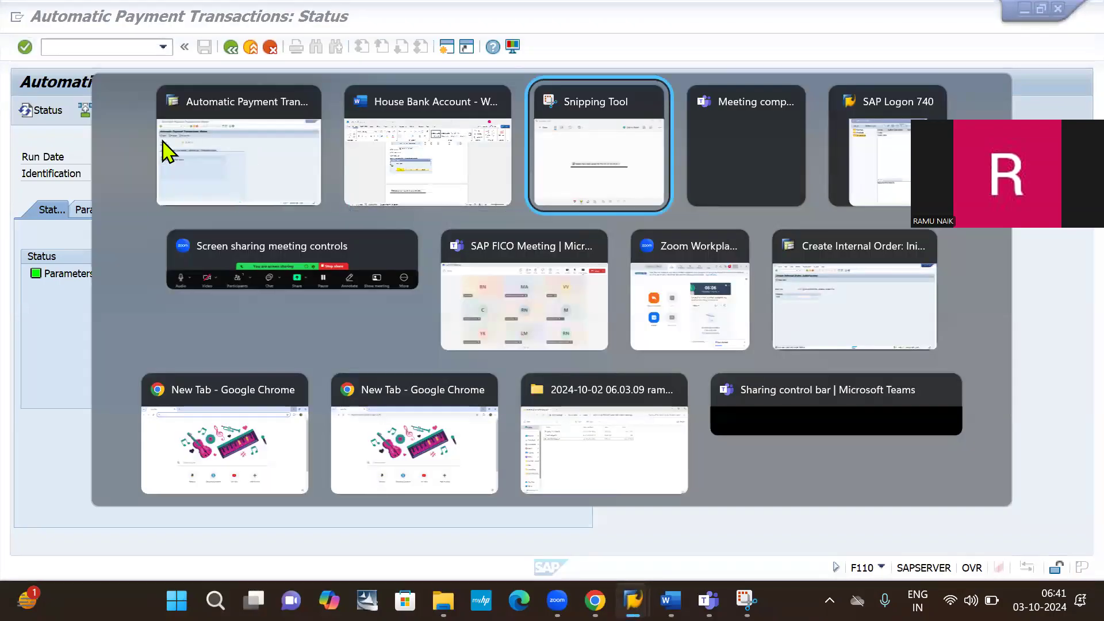
Add the lines "Click on enter" and "Click on" in Word, with the Proposal screenshot pasted after the second one
key("alt+shift+Tab")
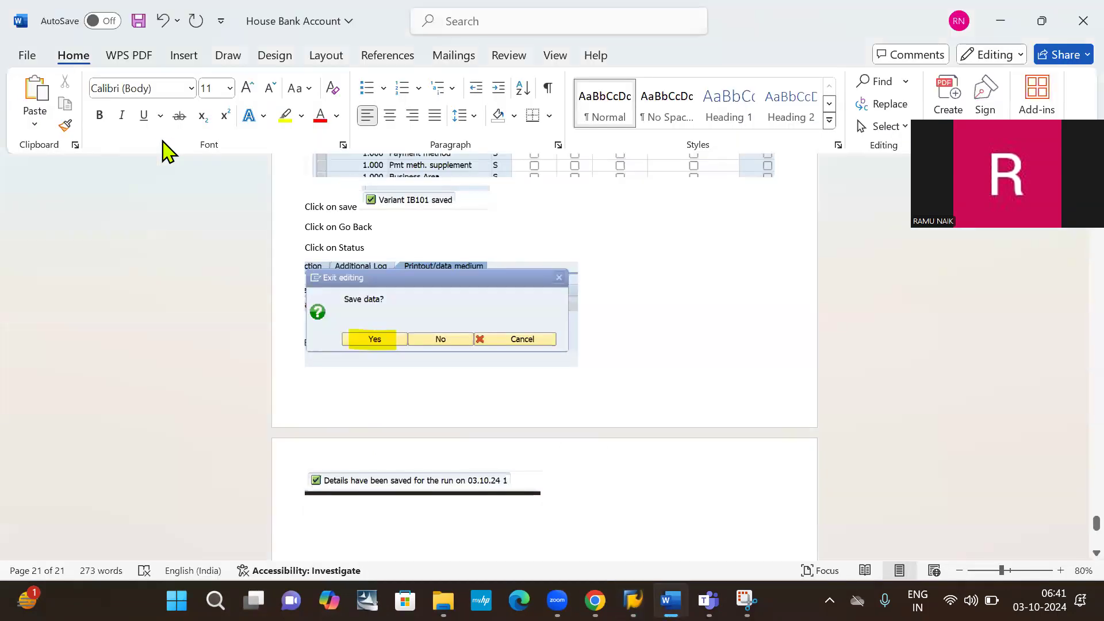
type("cLICK on")
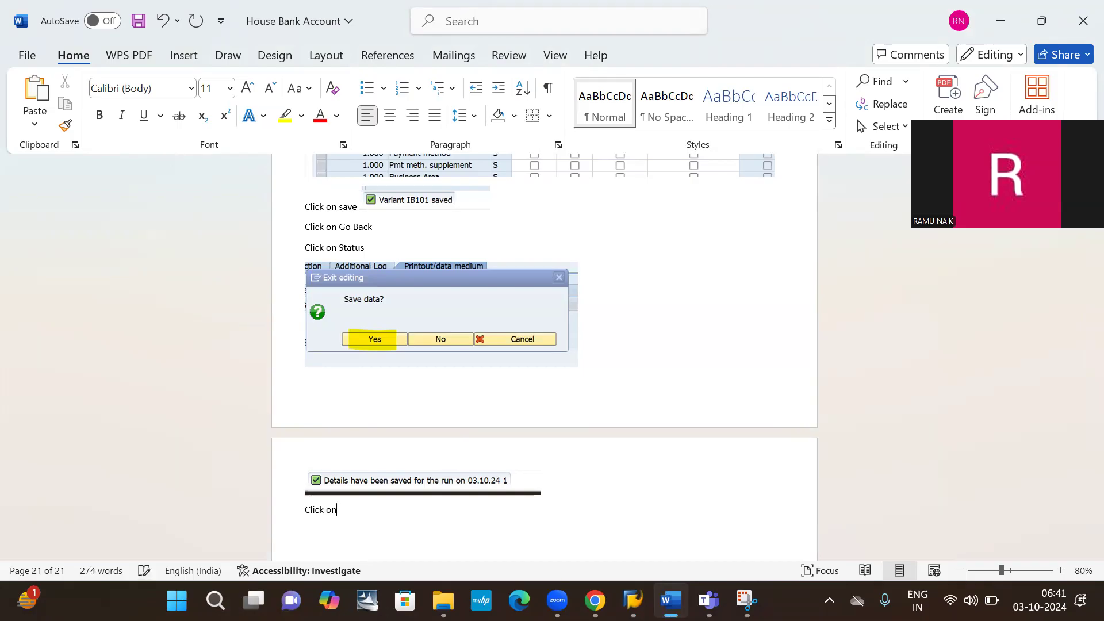
type(" enter")
key("Return")
type("click on")
key("ctrl+v")
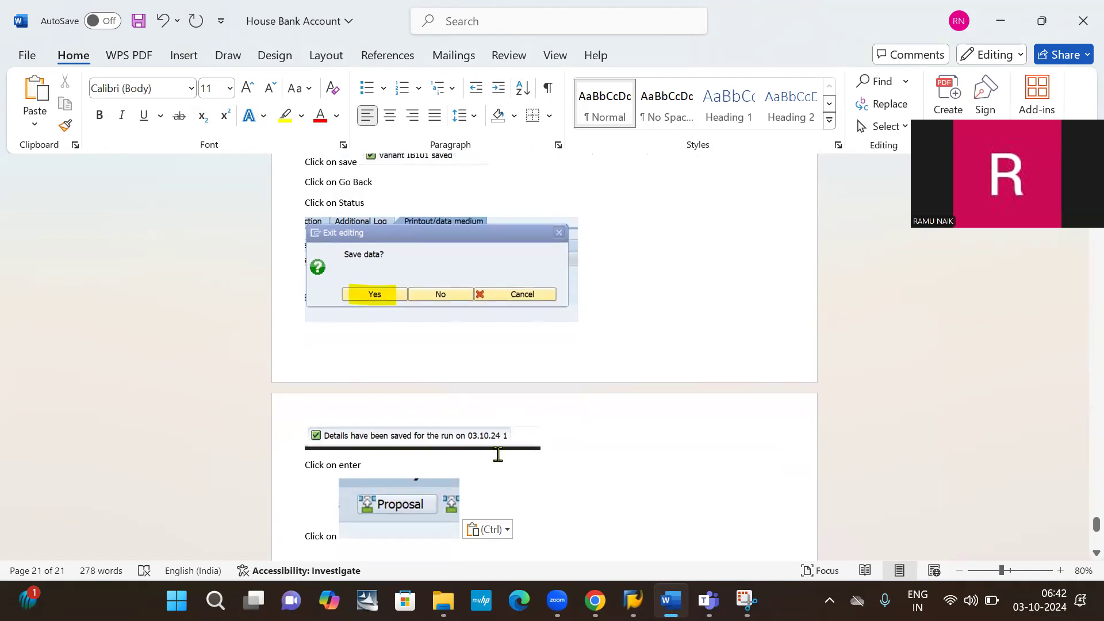
Switch to SAP and open the Schedule Proposal dialog for the payment run, enabling Start immediately and Create payment medium
key("alt+Tab")
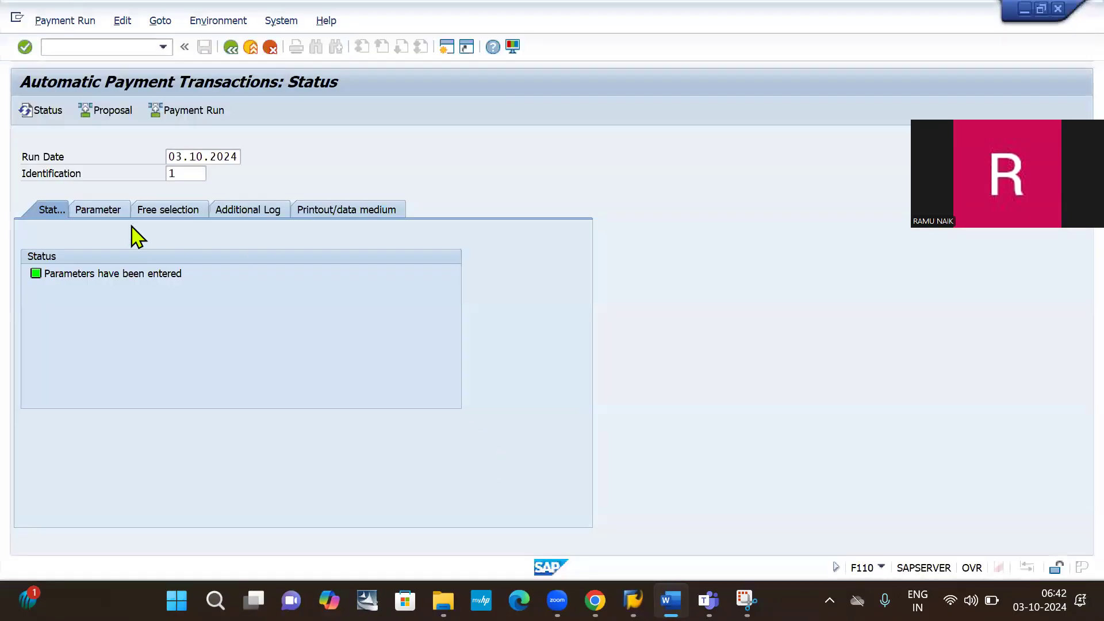
left_click(102, 113)
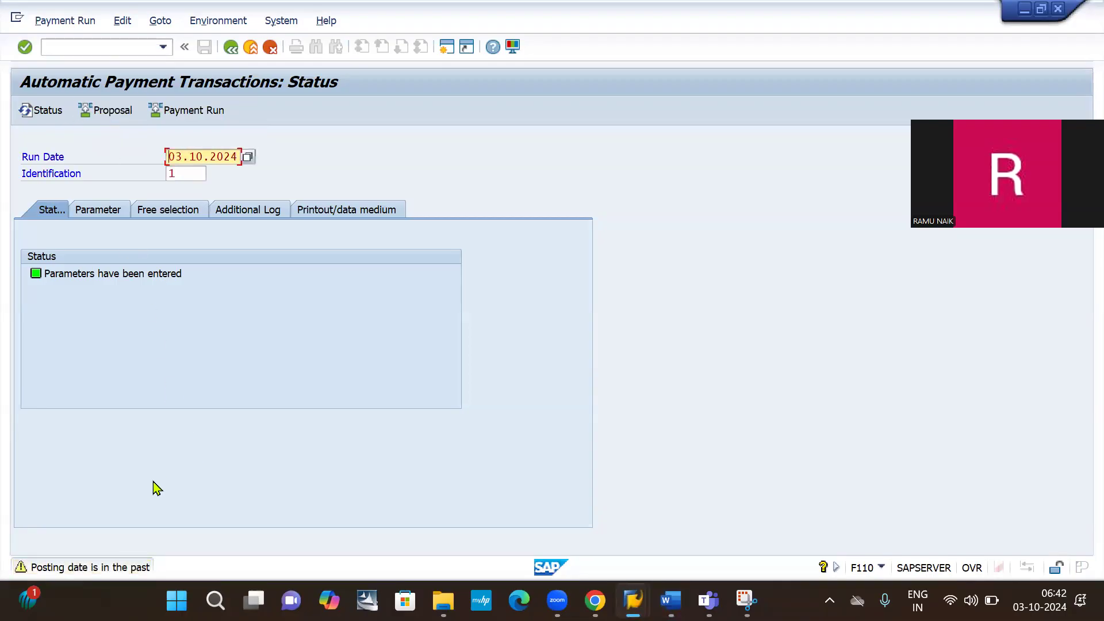
key("Return")
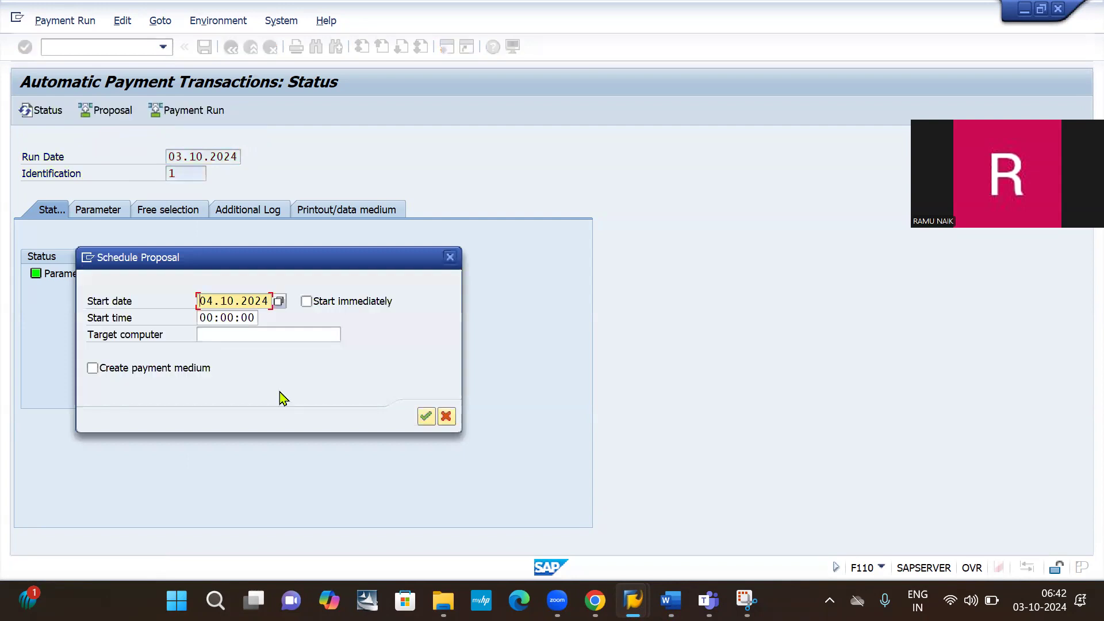
left_click(324, 303)
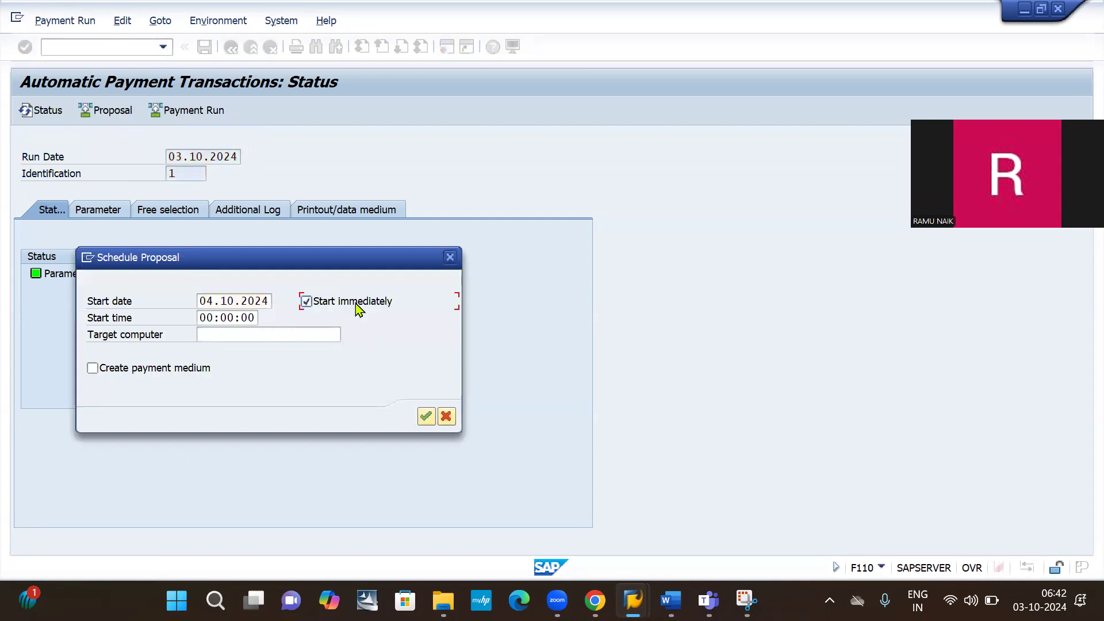
left_click(145, 369)
Capture the Schedule Proposal dialog with the Snipping Tool
left_click(746, 599)
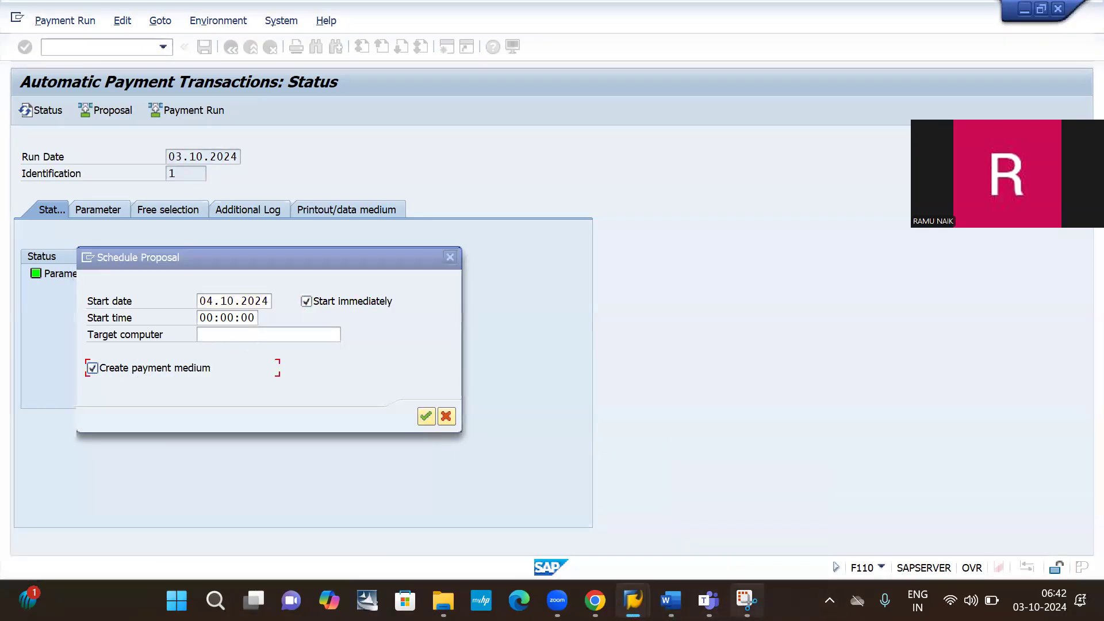
left_click(364, 141)
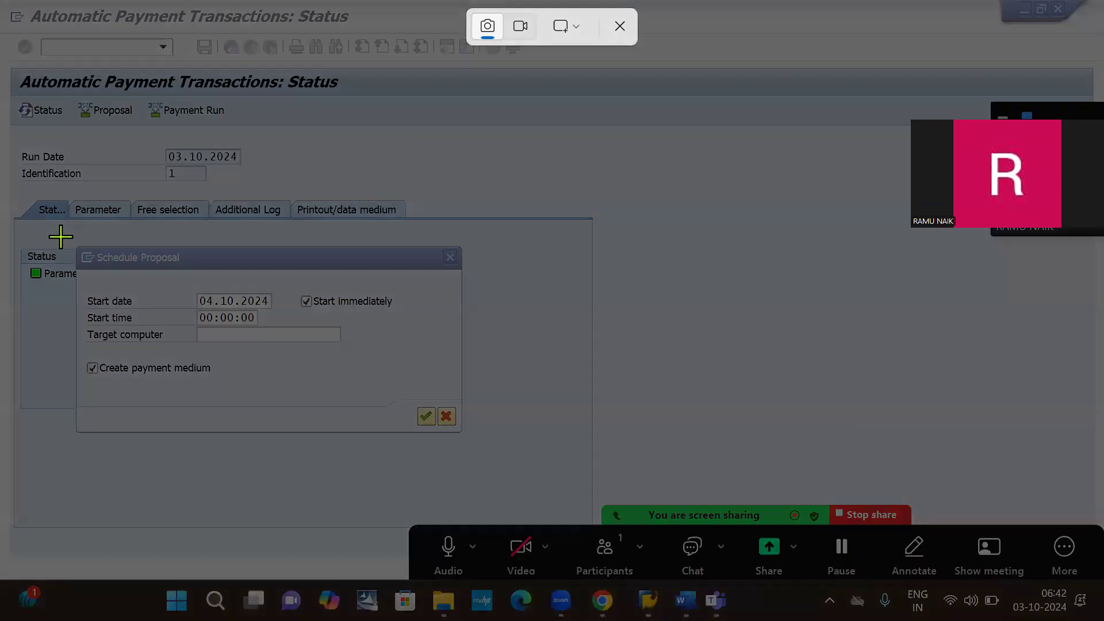
left_click_drag(61, 236, 506, 447)
Switch to Word, paste the Schedule Proposal screenshot under the Proposal step, and add the line "Click on enter" below it
key("alt+Tab")
key("alt+Tab")
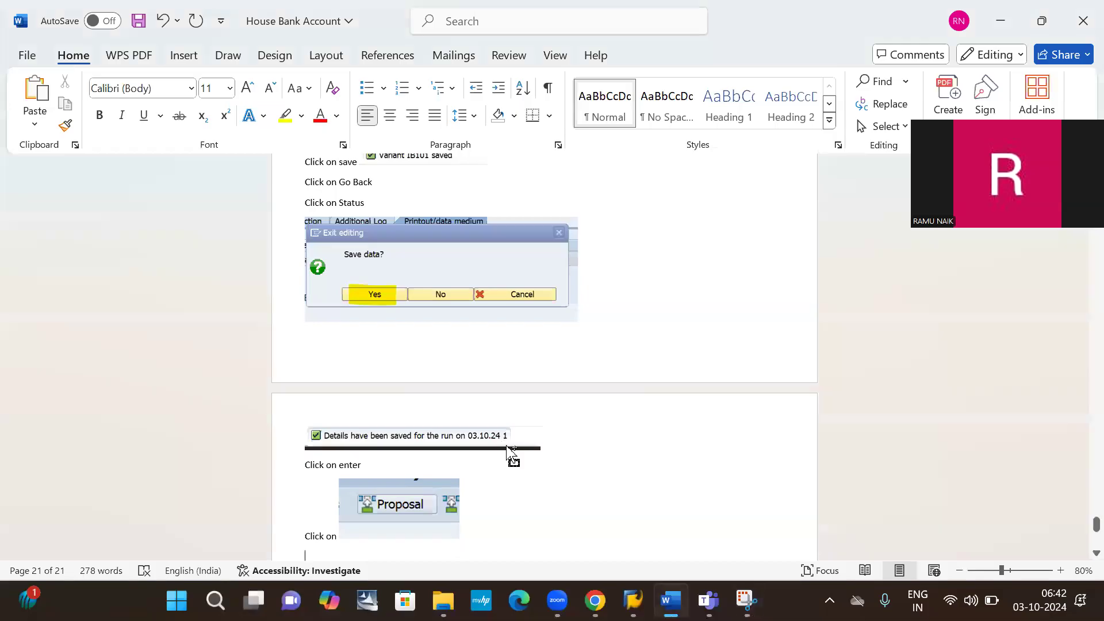
key("ctrl+v")
key("Return")
type("cLIC")
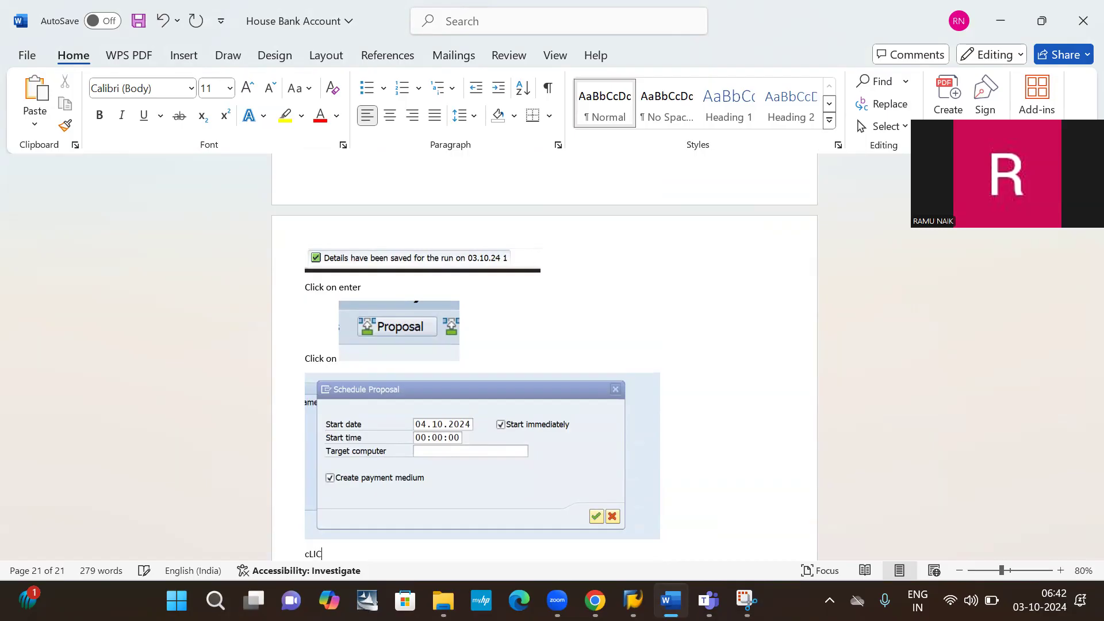
type("K on enter")
key("Return")
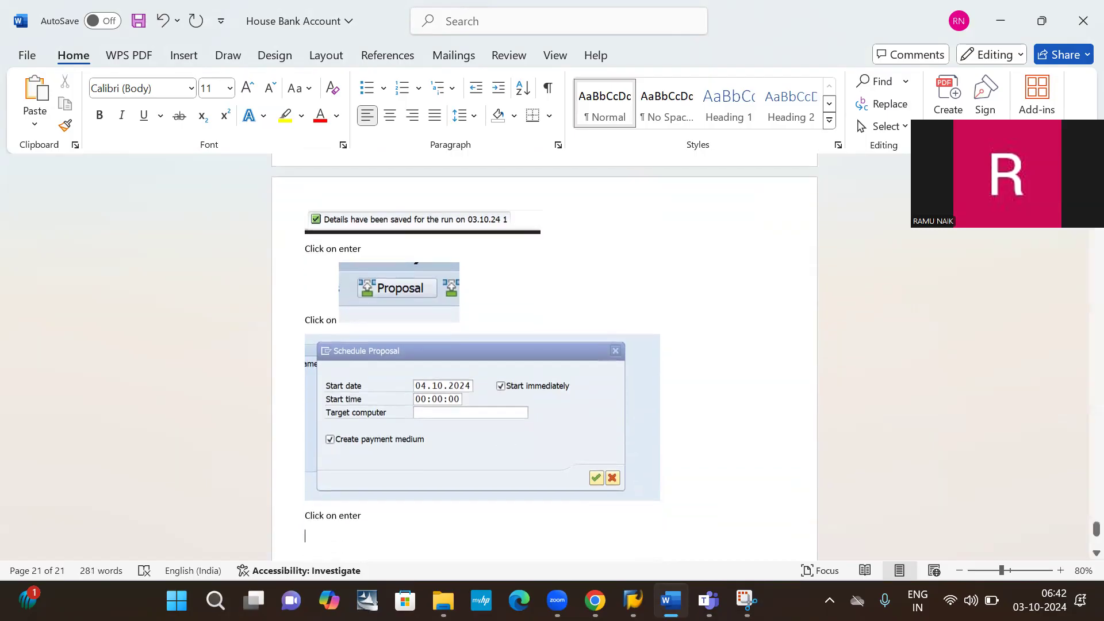
Switch to SAP and confirm the Schedule Proposal dialog to schedule the proposal run
key("alt+Tab")
key("alt+Tab")
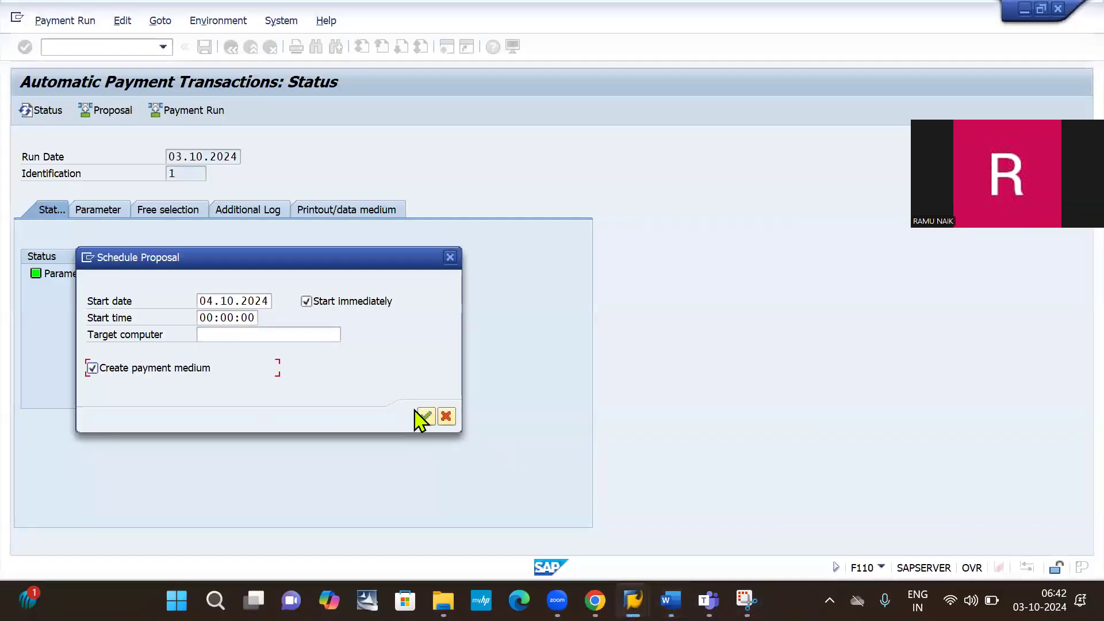
left_click(422, 415)
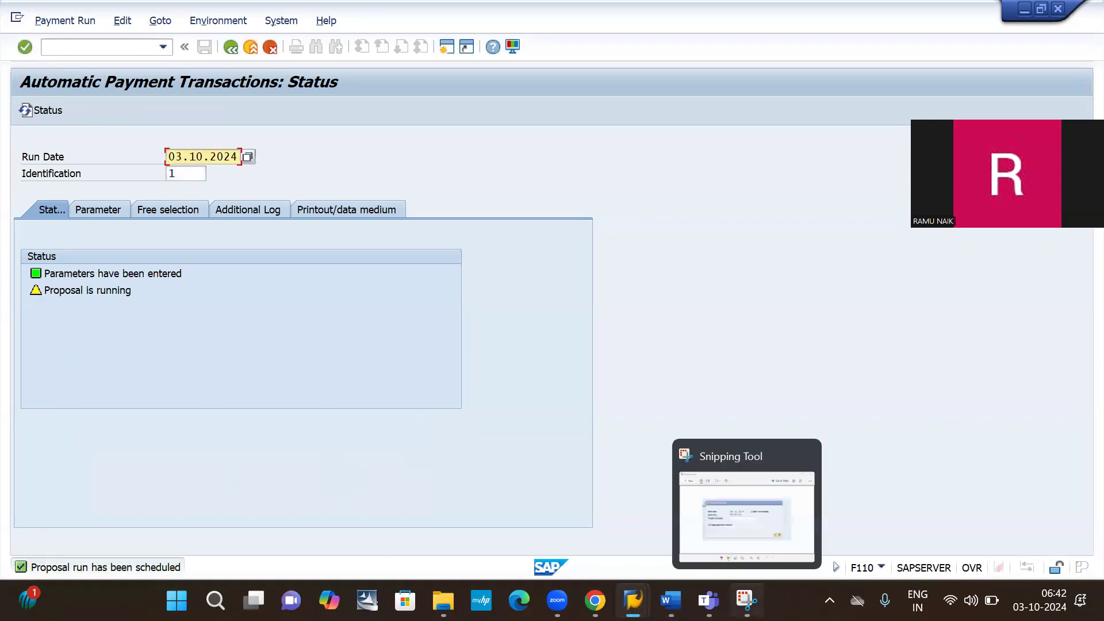
Capture the payment run's tab row and Status area with the Snipping Tool while the proposal is running
left_click(746, 600)
left_click(351, 112)
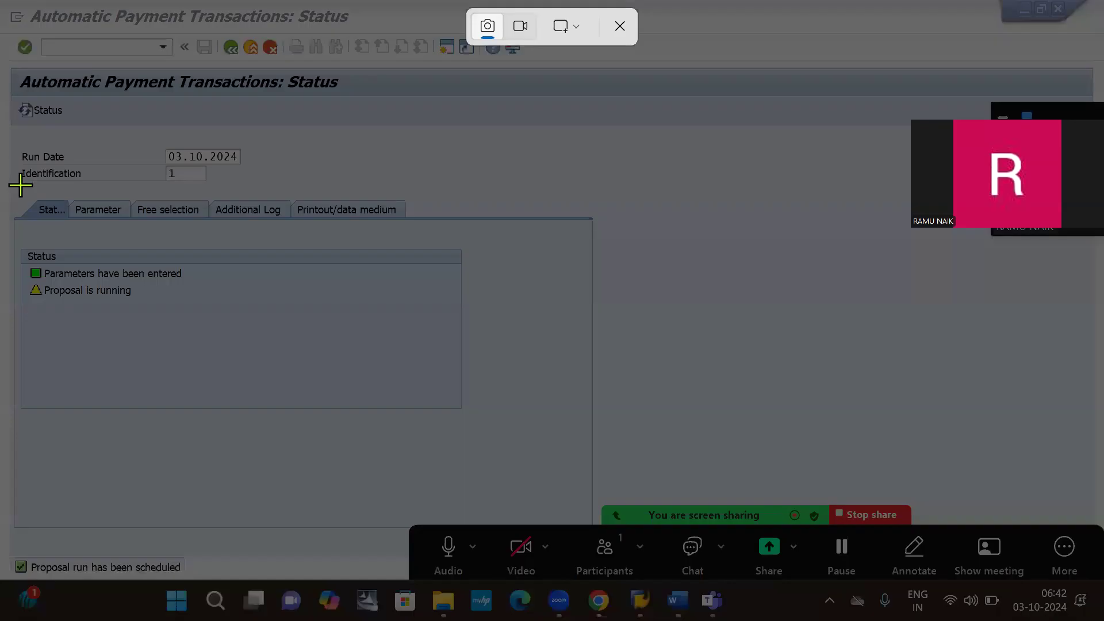
left_click_drag(10, 183, 252, 332)
left_click_drag(320, 361, 413, 349)
Paste the running-proposal screenshot into Word and add the line "Click on 4 times enter" below it
key("alt+Tab")
key("alt+Tab")
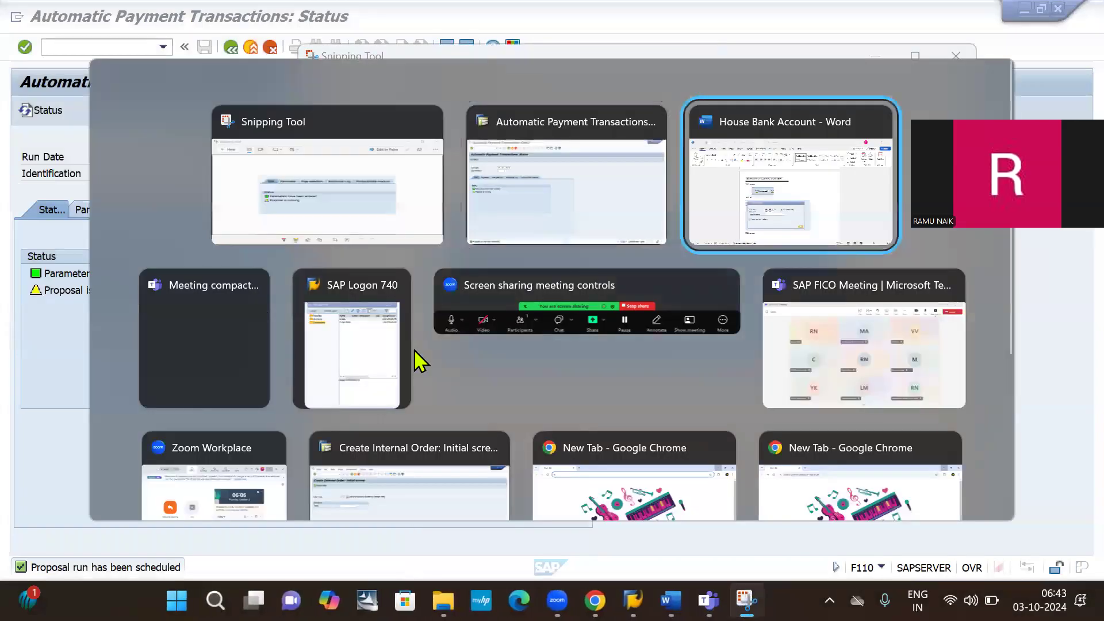
key("ctrl+v")
key("Return")
type("c")
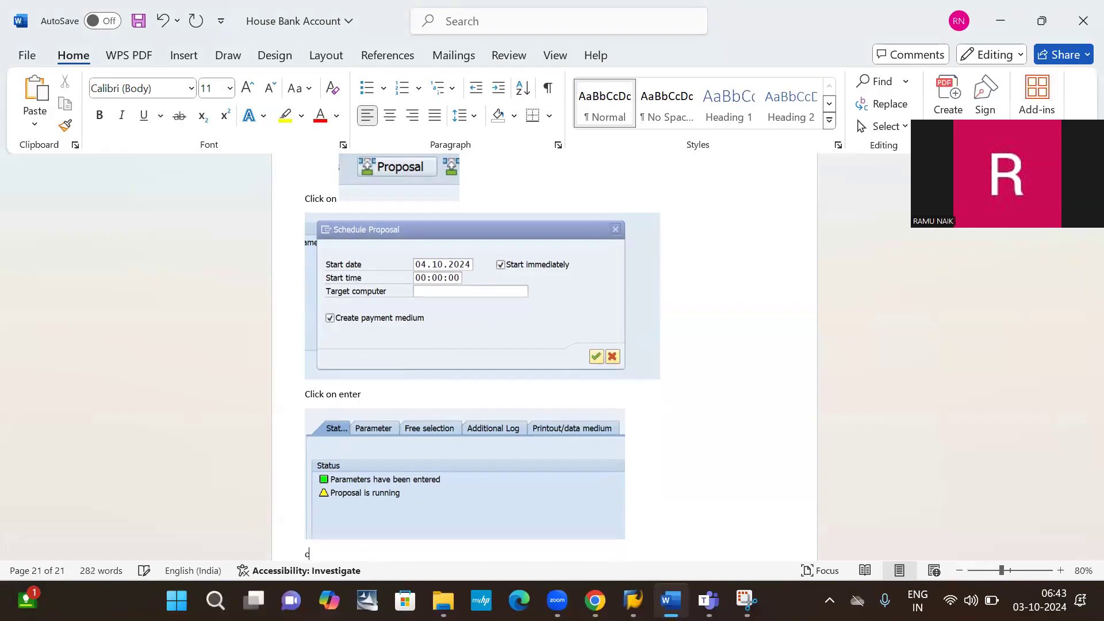
type("Llick")
type("on enter enter e")
key("BackSpace")
key("BackSpace")
key("BackSpace")
type("4")
key("Return")
Switch to SAP and refresh the payment run's Status screen until the payment proposal is created
key("alt+Tab")
key("Tab")
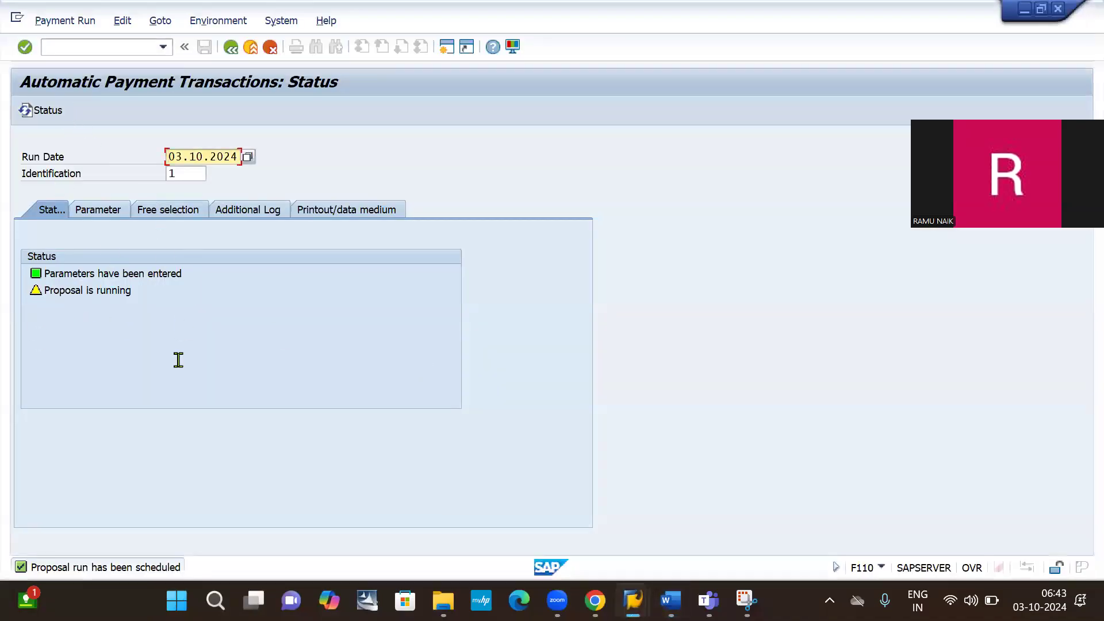
key("Return")
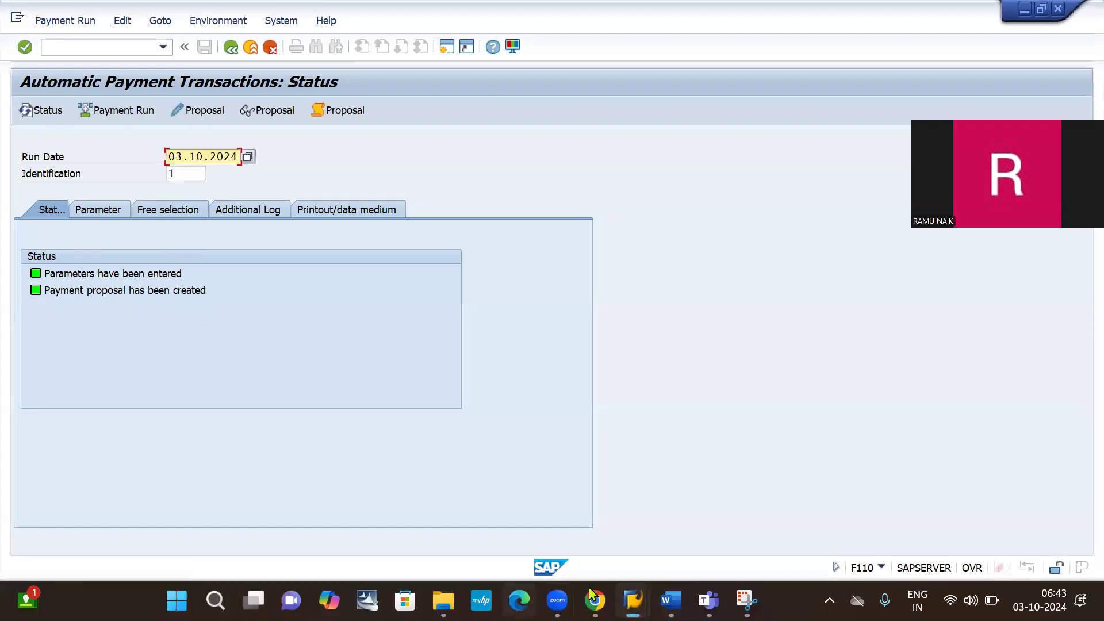
Capture the Status area showing the created payment proposal and paste it into Word below "Click on 4 times enter"
left_click(746, 600)
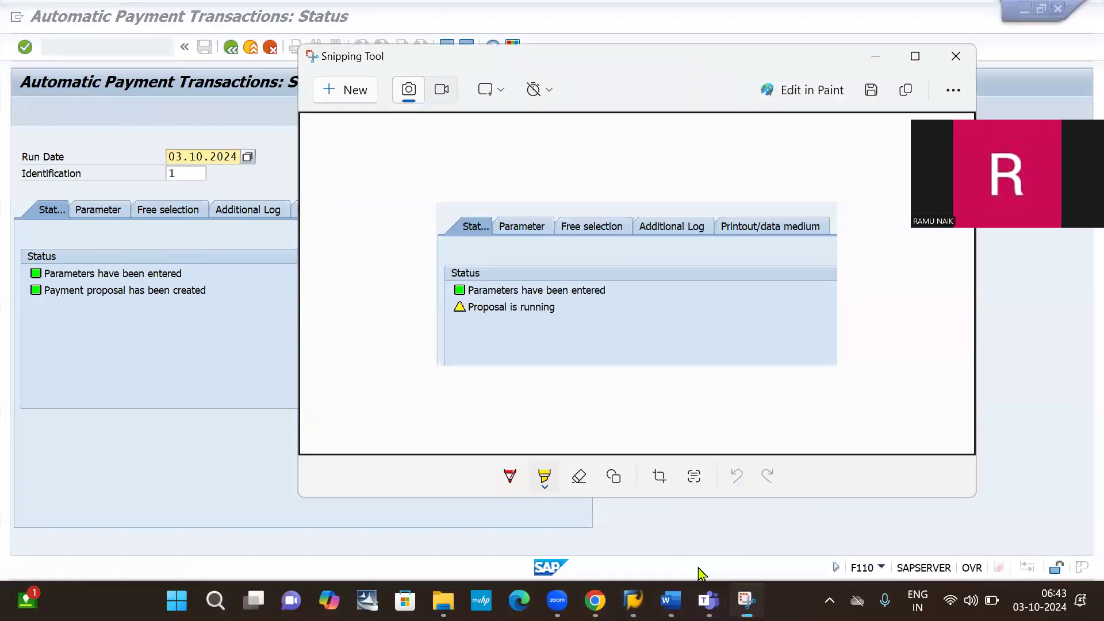
left_click(347, 96)
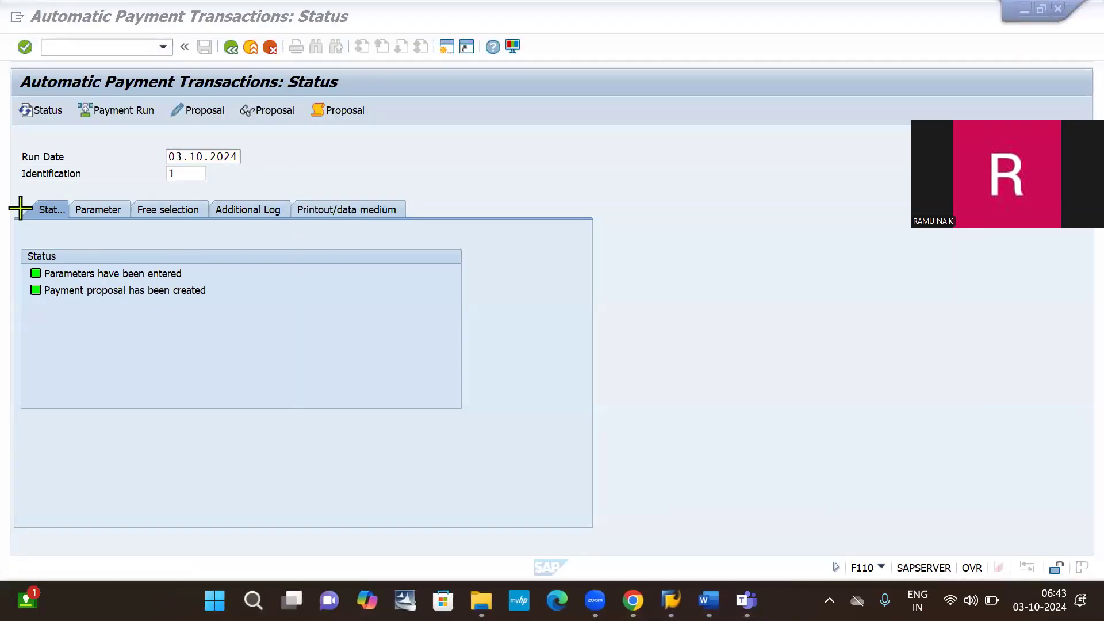
left_click_drag(20, 188, 459, 321)
key("alt+Tab")
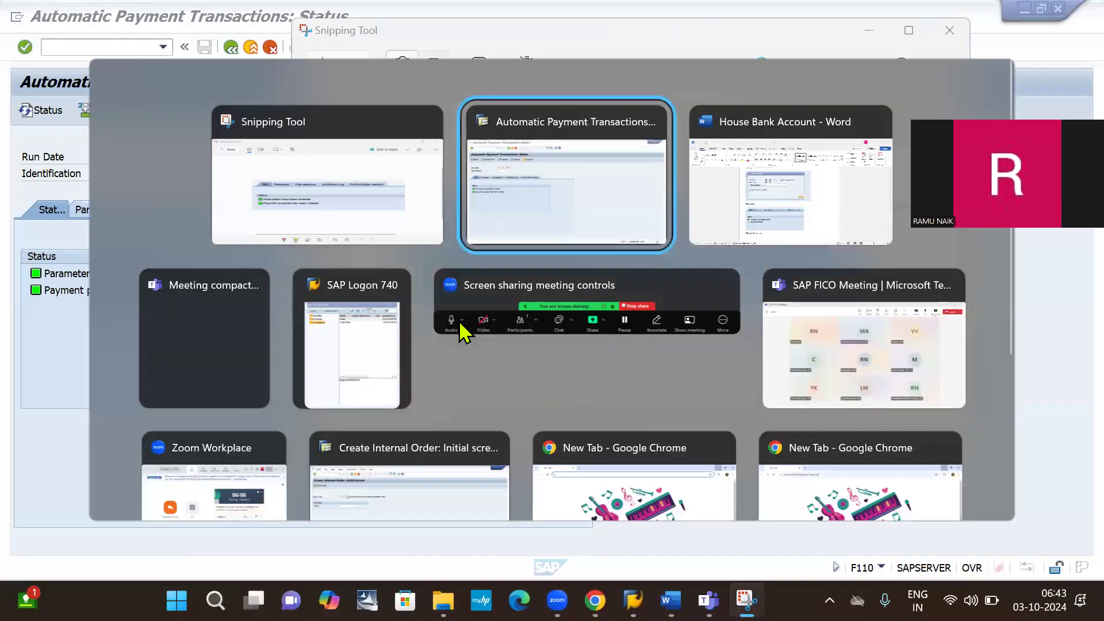
key("Tab")
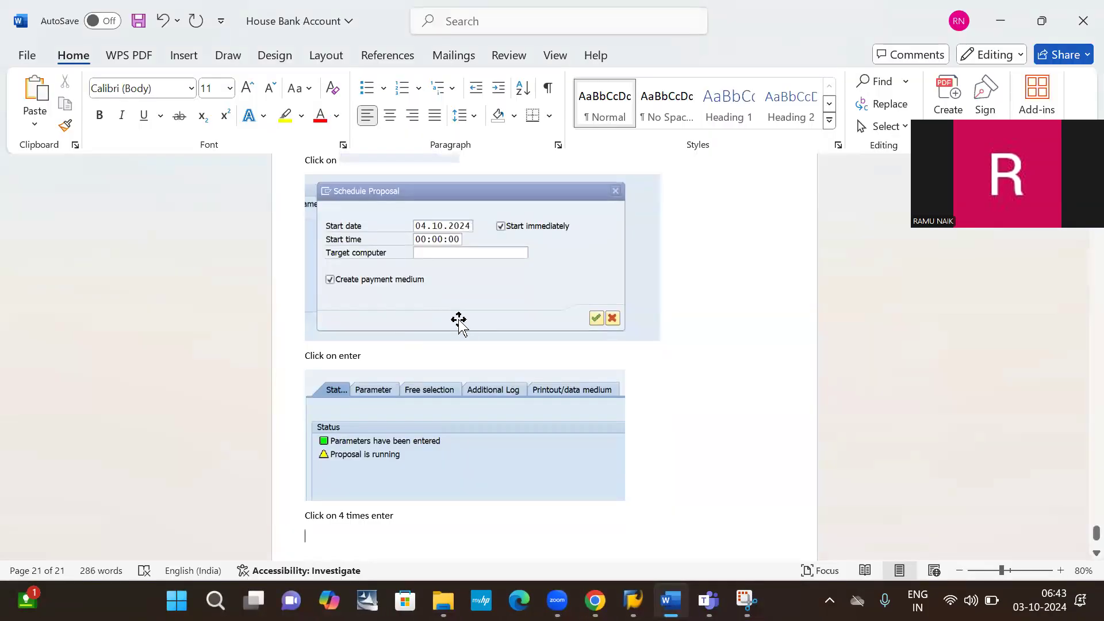
key("ctrl+v")
scroll(459, 322, "down", 3)
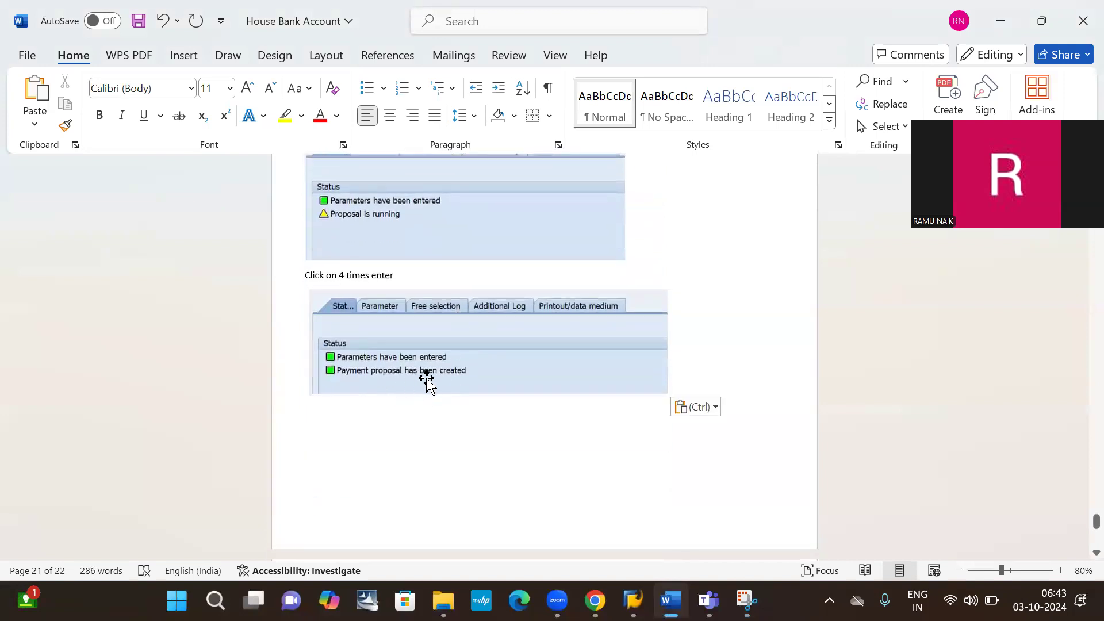
key("Return")
Switch to SAP and open the Schedule Payment dialog for the payment run, accepting the posting date warning
key("alt+Tab")
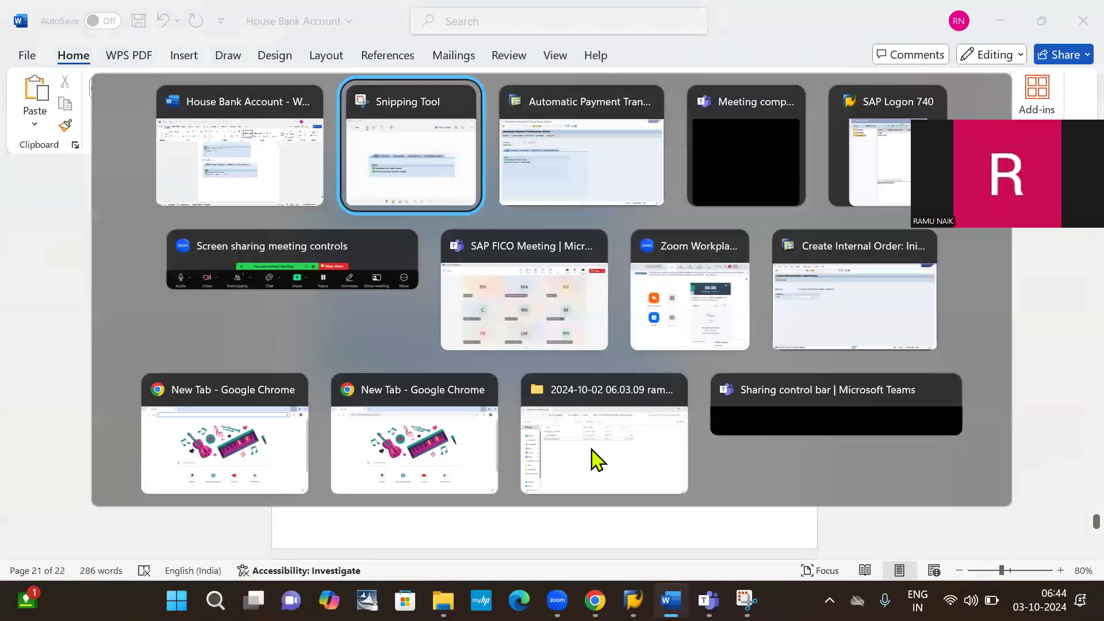
key("alt+Tab")
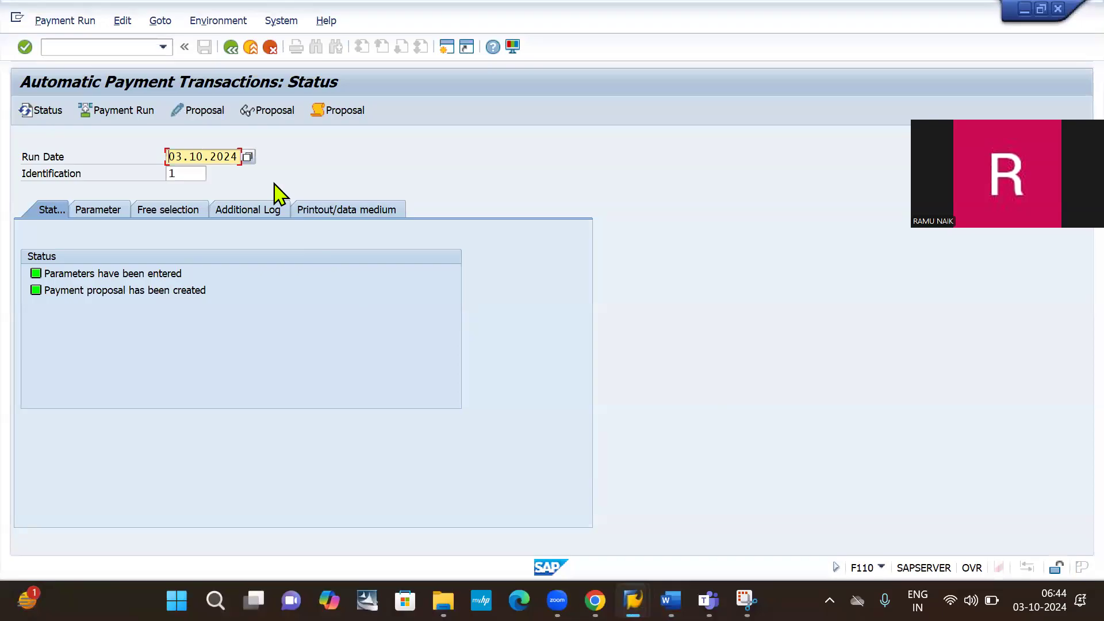
left_click(106, 113)
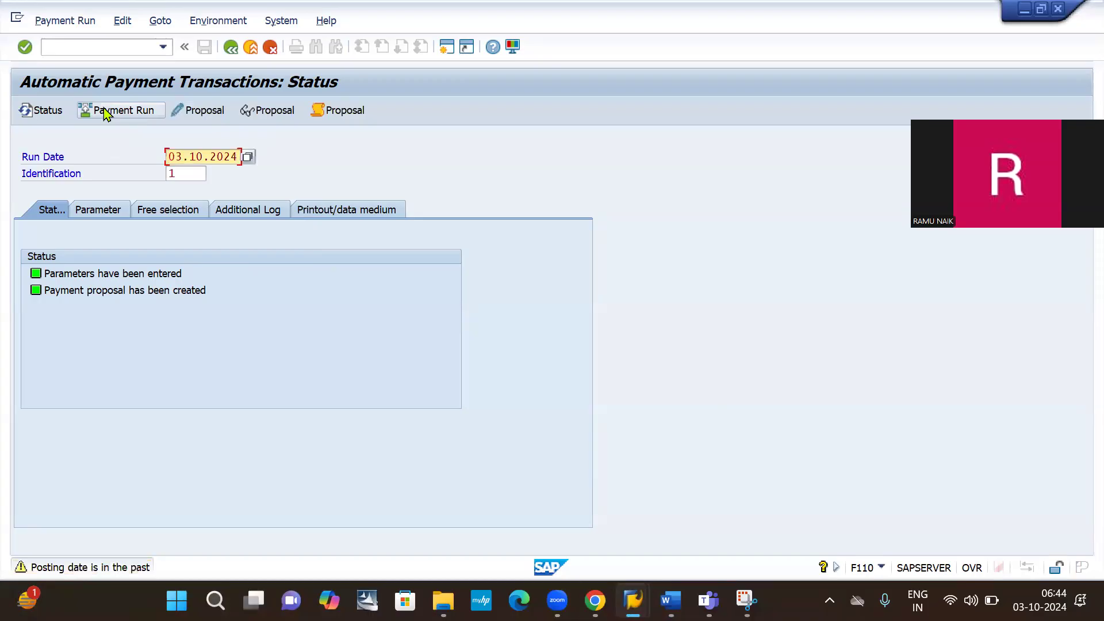
left_click(106, 113)
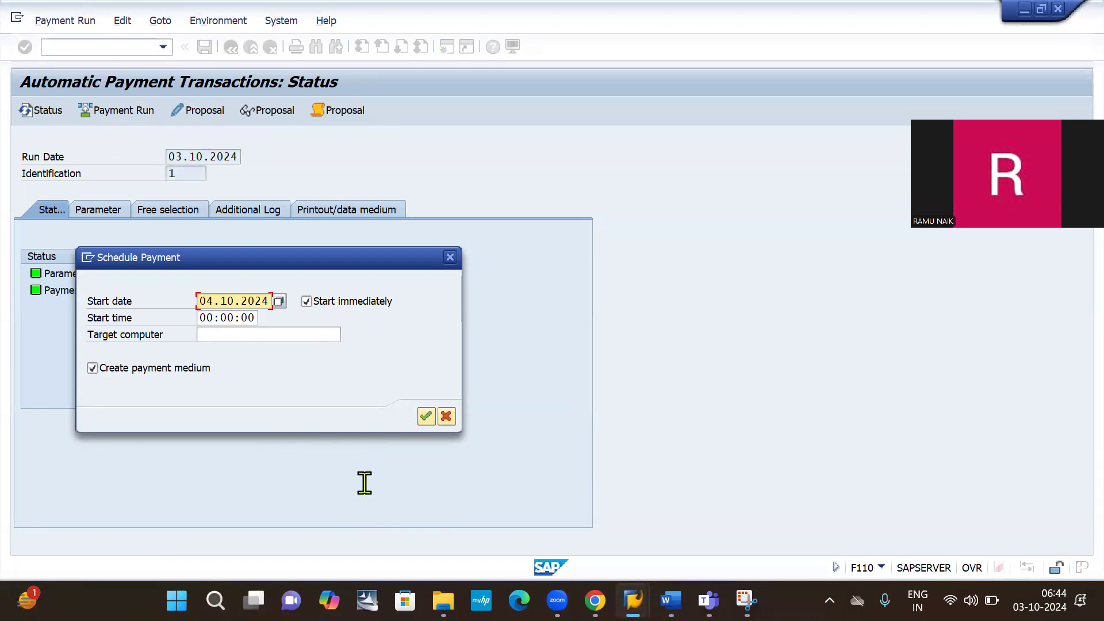
Capture the Status screen with the Schedule Payment dialog in the Snipping Tool and highlight the Payment Run command in yellow
key("alt+Tab")
key("alt+Tab")
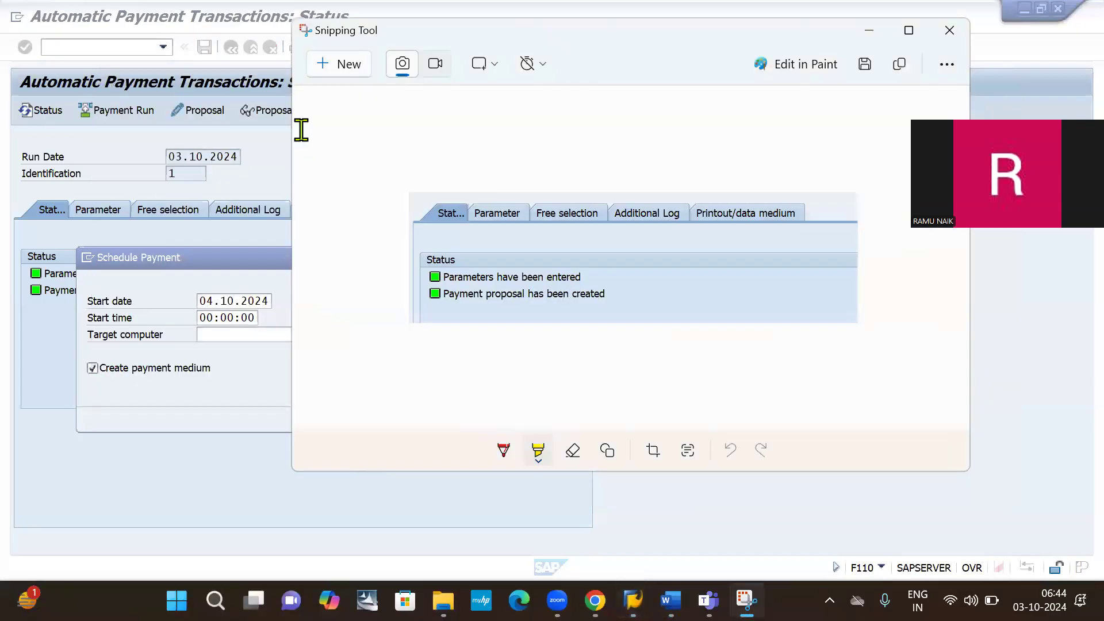
left_click(348, 55)
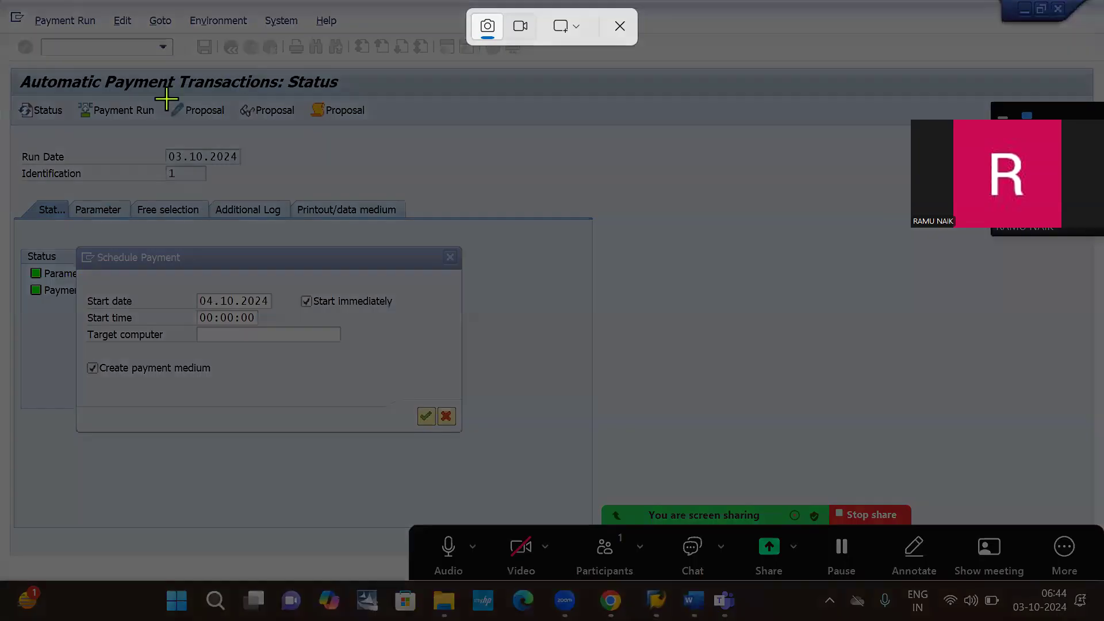
left_click_drag(2, 61, 580, 470)
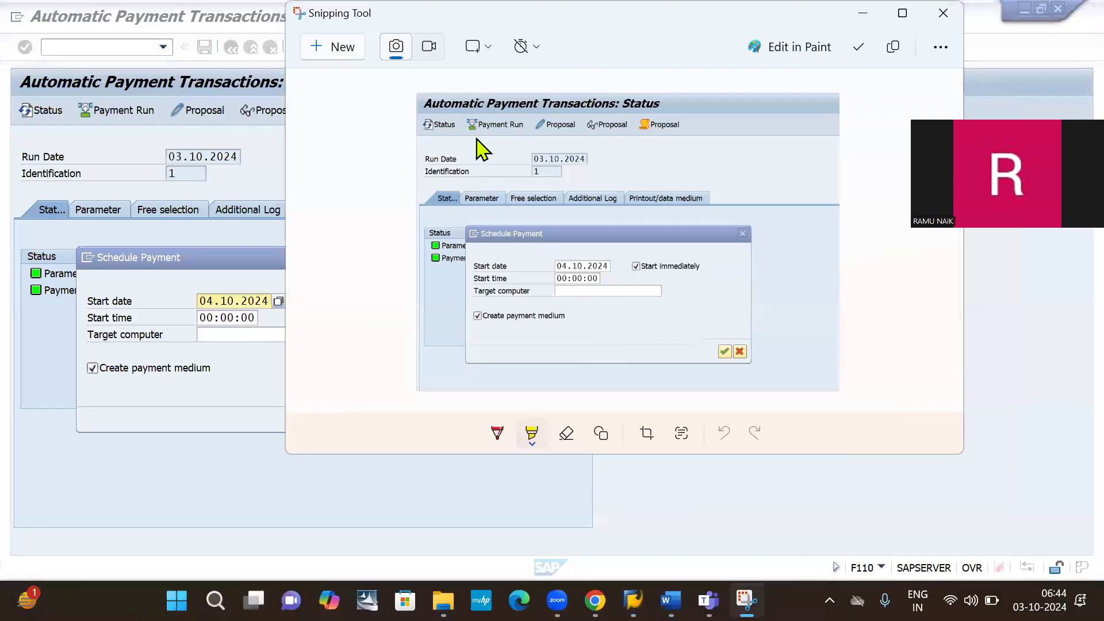
left_click_drag(469, 126, 531, 130)
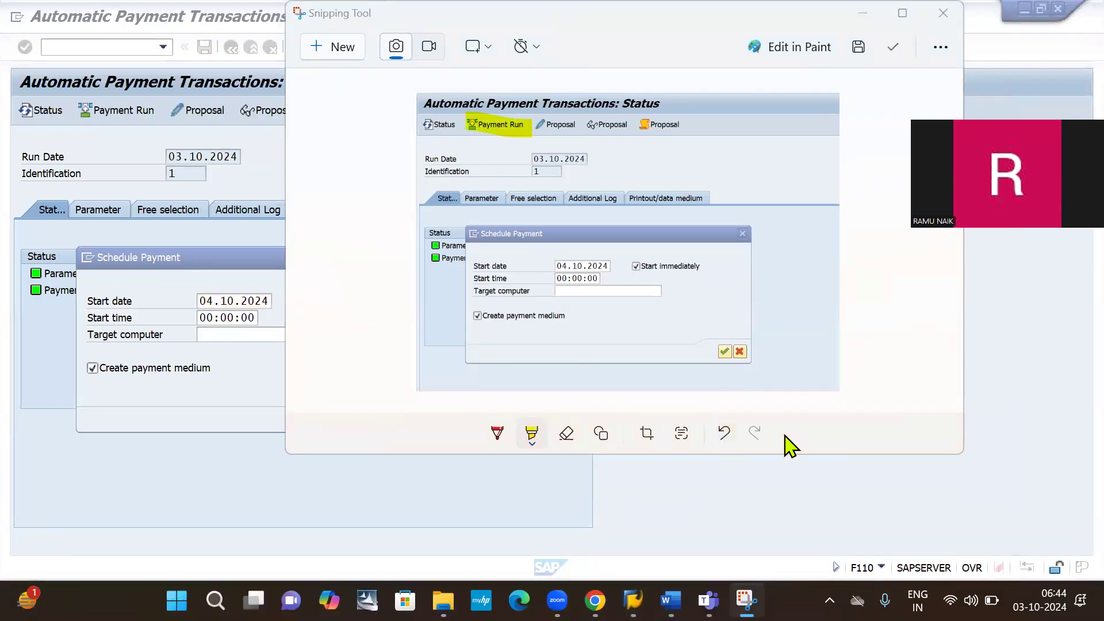
Paste the highlighted Schedule Payment screenshot into Word and add the line "Click on enter" below it
key("alt+Tab")
key("alt+Tab")
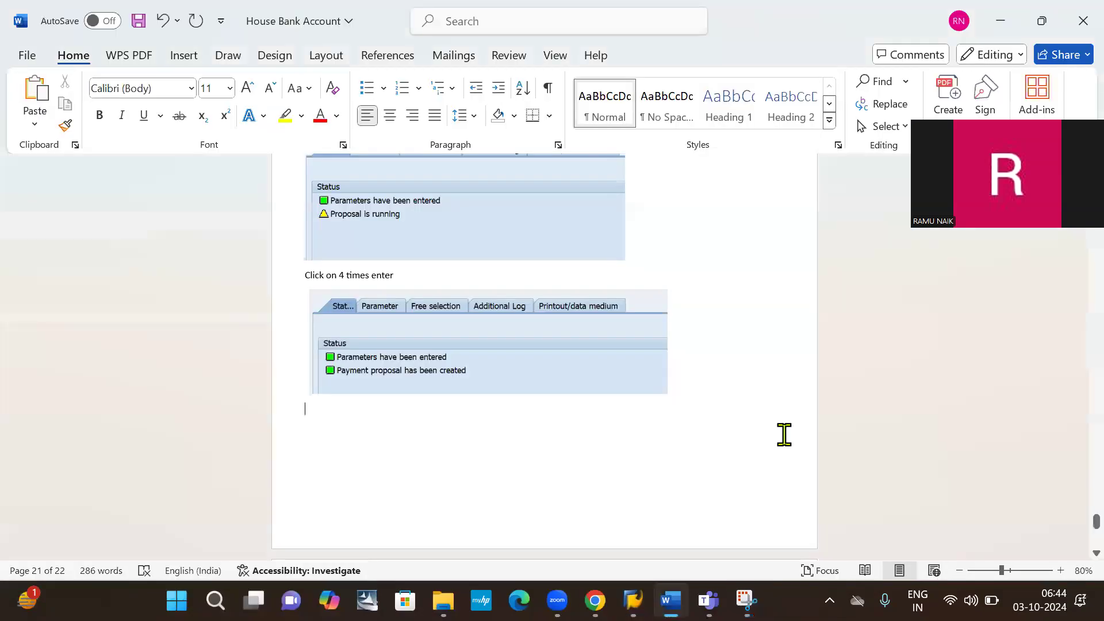
key("ctrl+v")
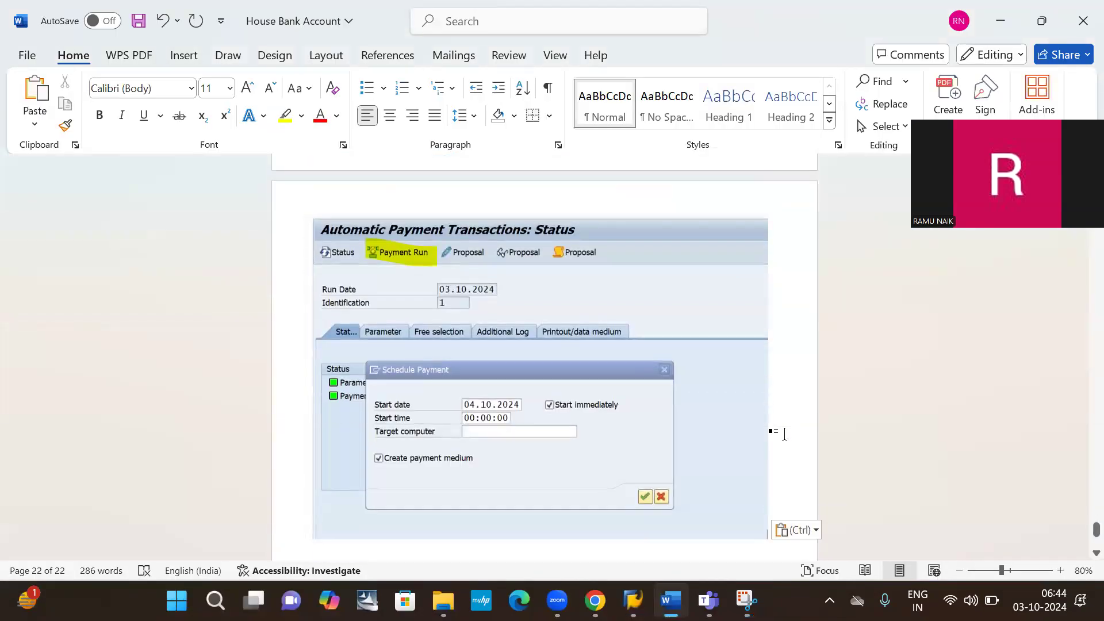
key("Return")
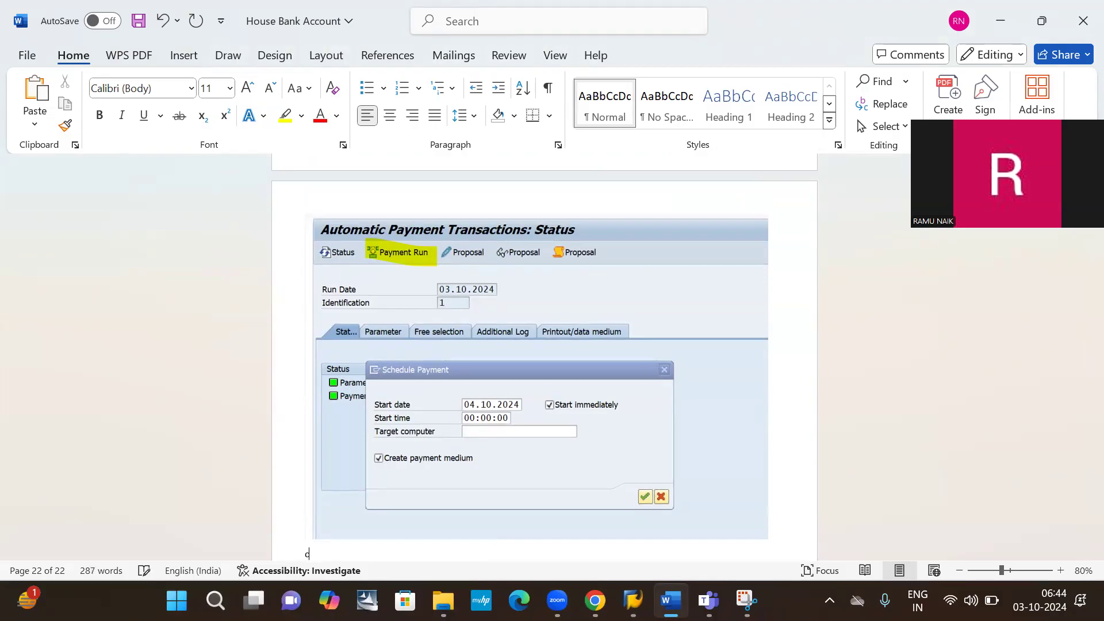
type("cLICK on enter")
key("Return")
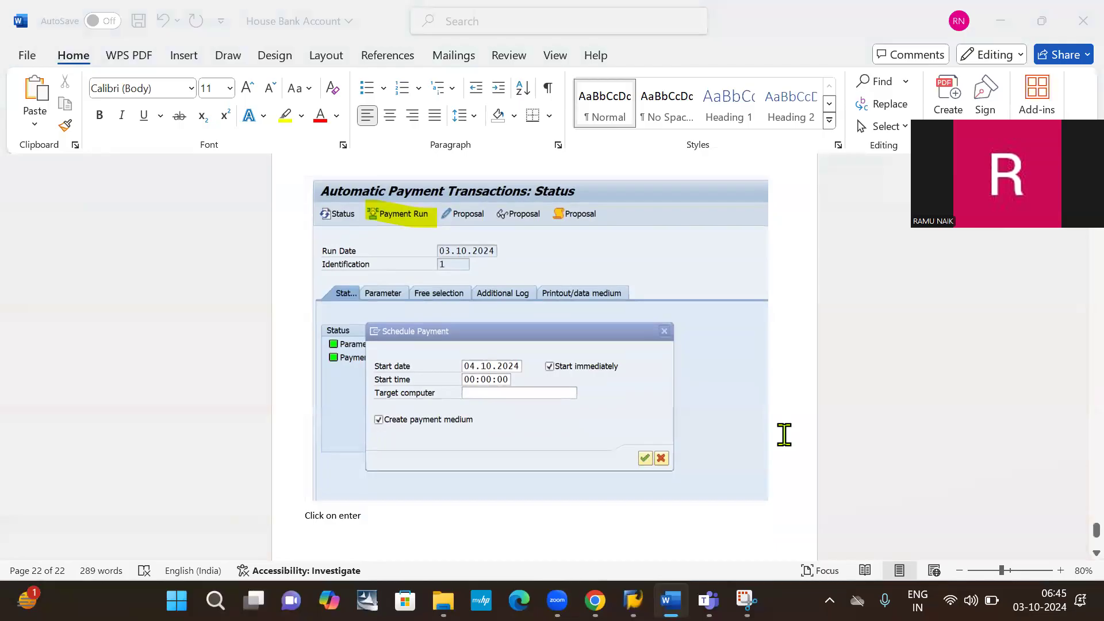
Switch to SAP and confirm the Schedule Payment dialog to schedule the payment run
key("alt+Tab")
key("alt+Tab")
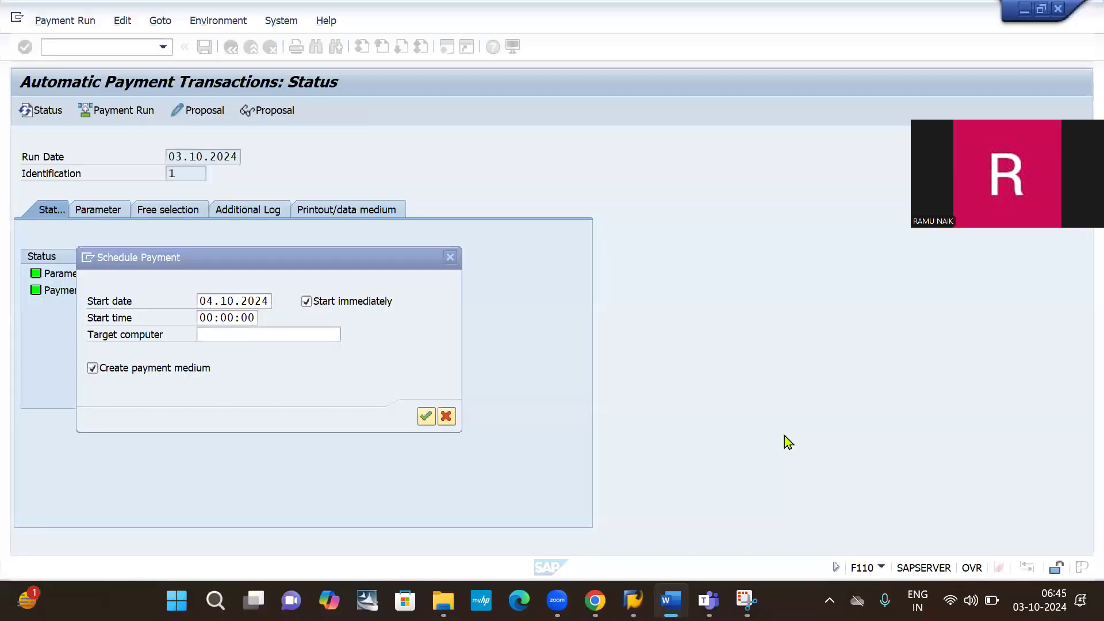
key("Return")
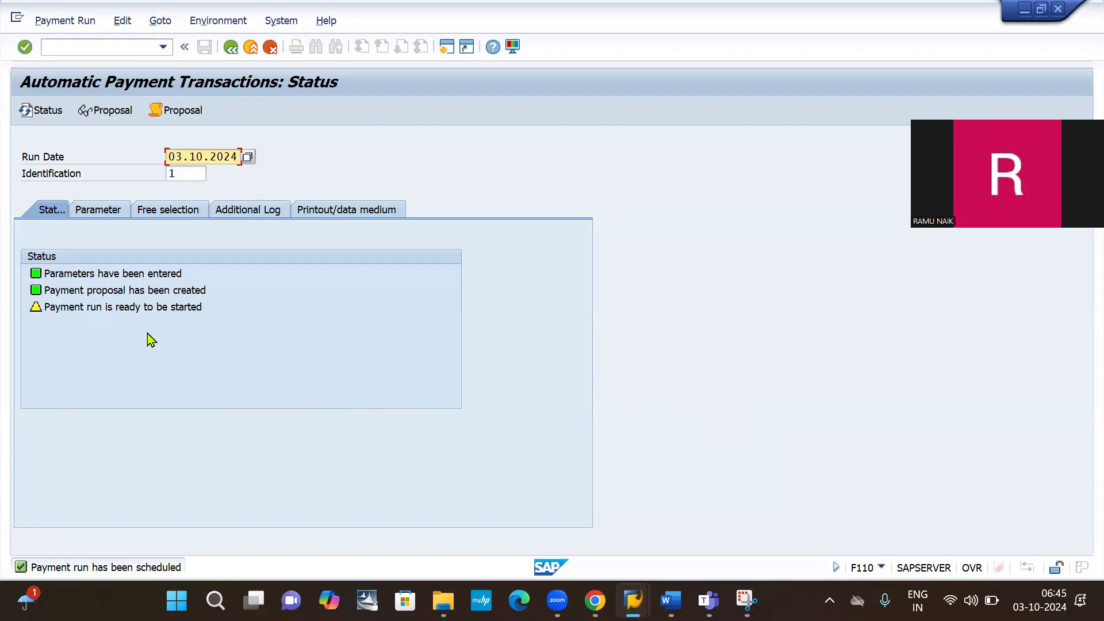
Refresh the payment run status, then delete the payment output of the cancelled run and confirm the payment data deletion
key("Return")
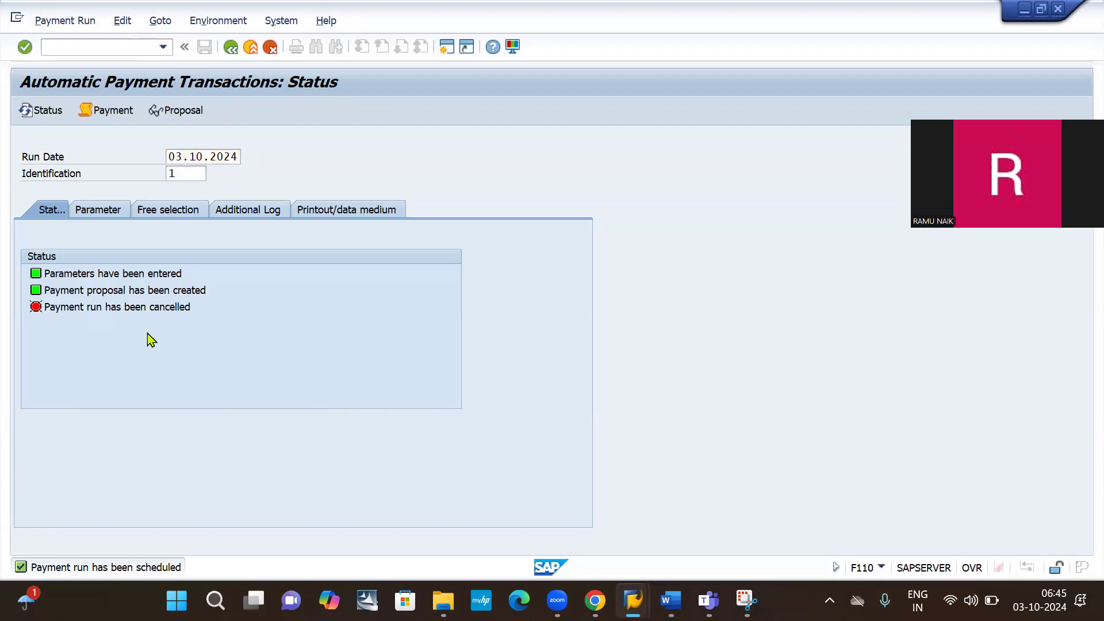
key("Return")
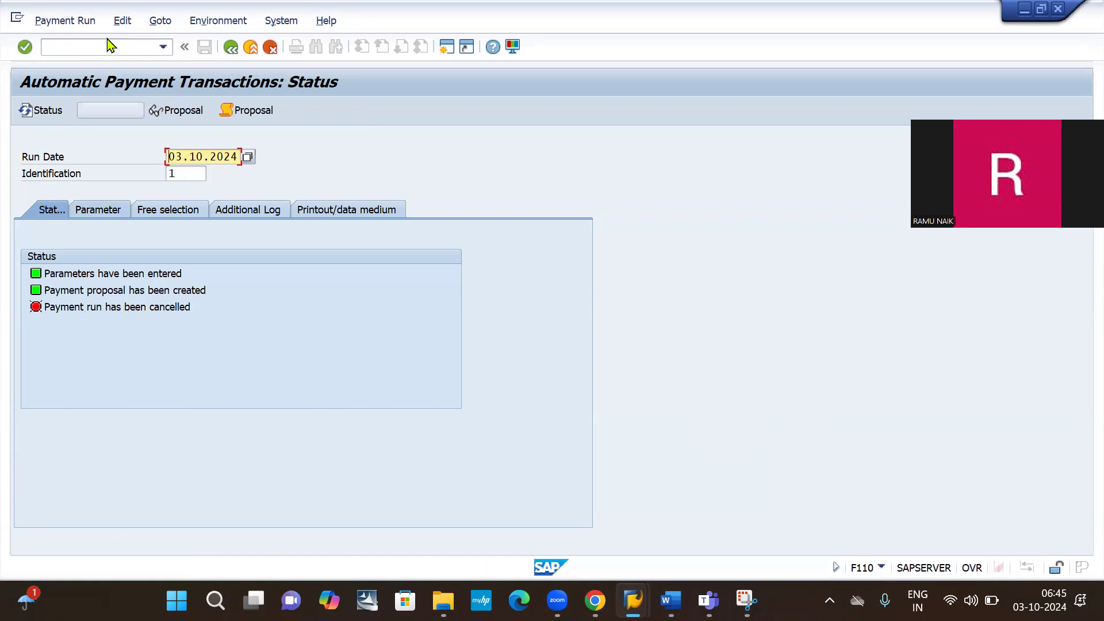
left_click(123, 21)
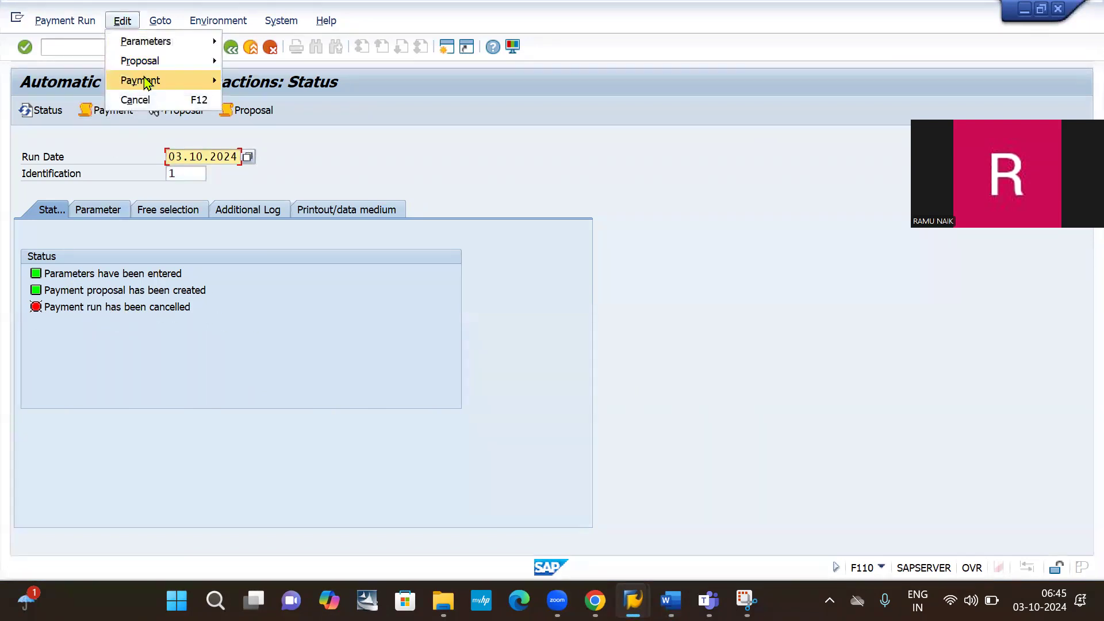
mouse_move(145, 81)
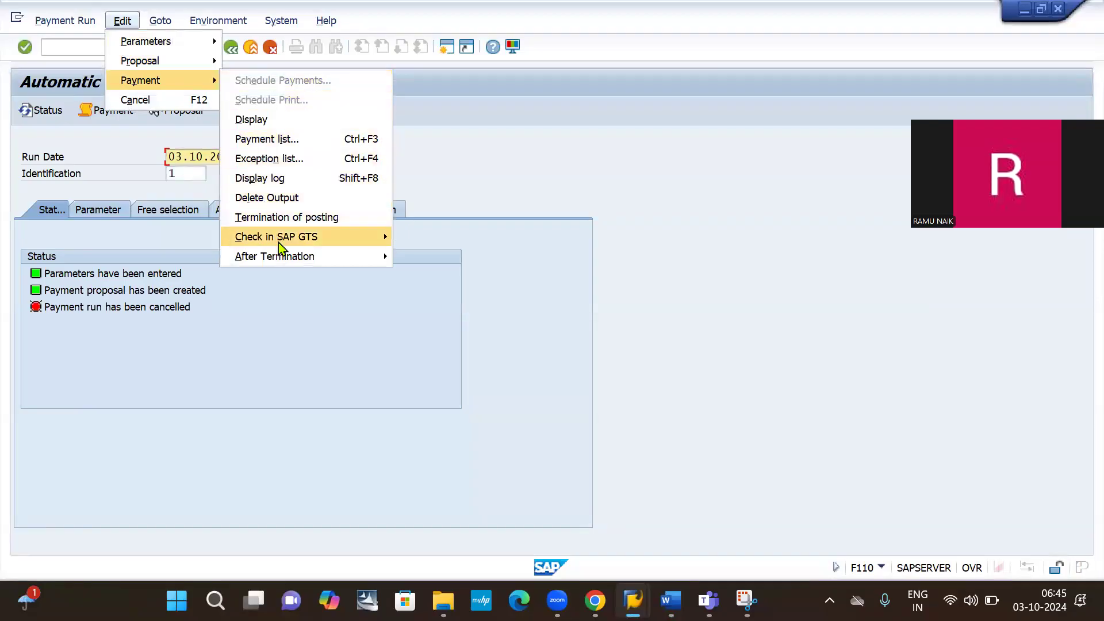
left_click(280, 202)
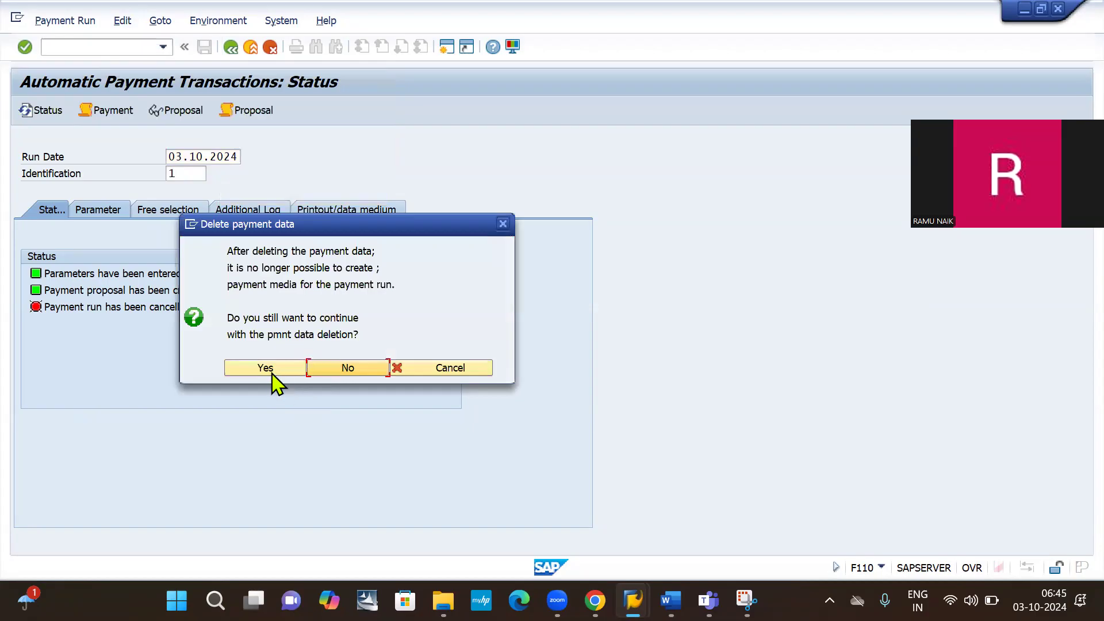
left_click(273, 369)
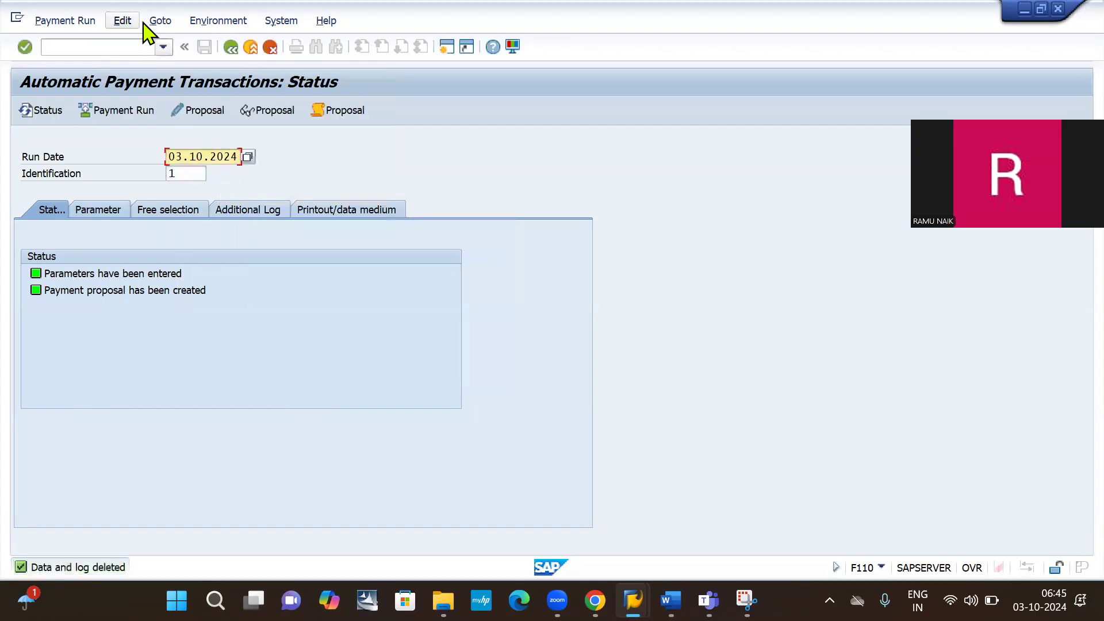
Review the editable payment proposal for all accounting clerks and return to the Status screen
left_click(201, 114)
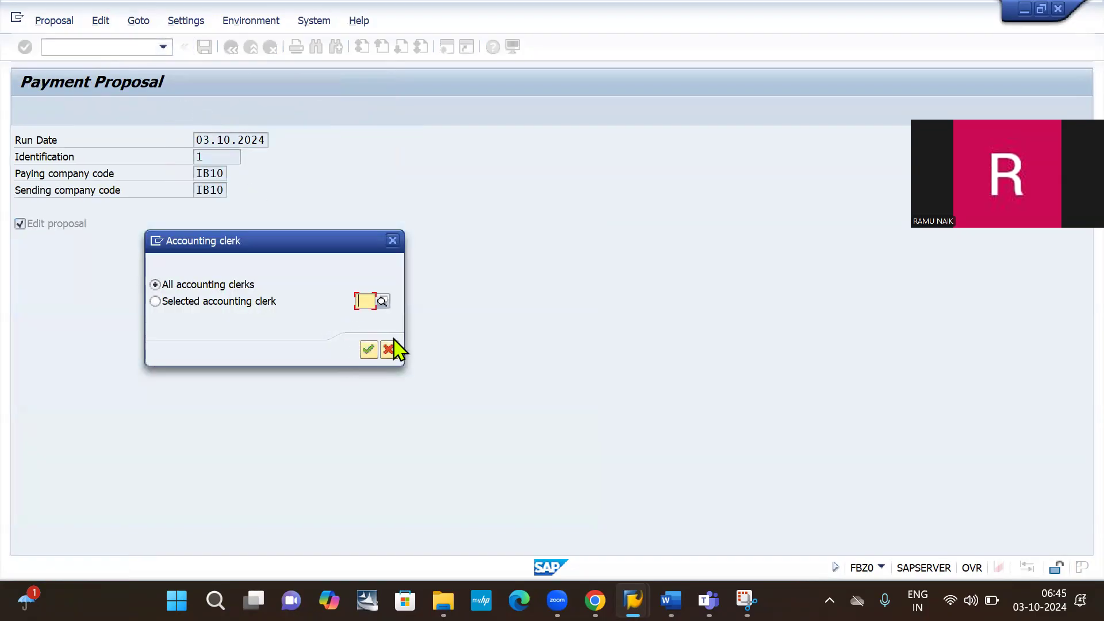
key("Return")
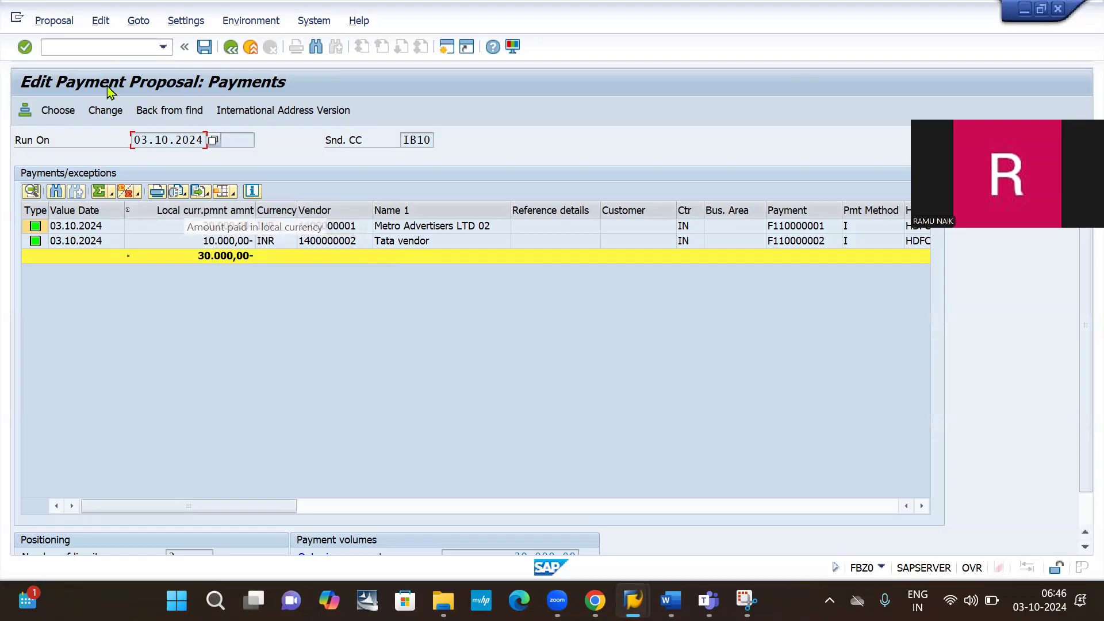
left_click(86, 46)
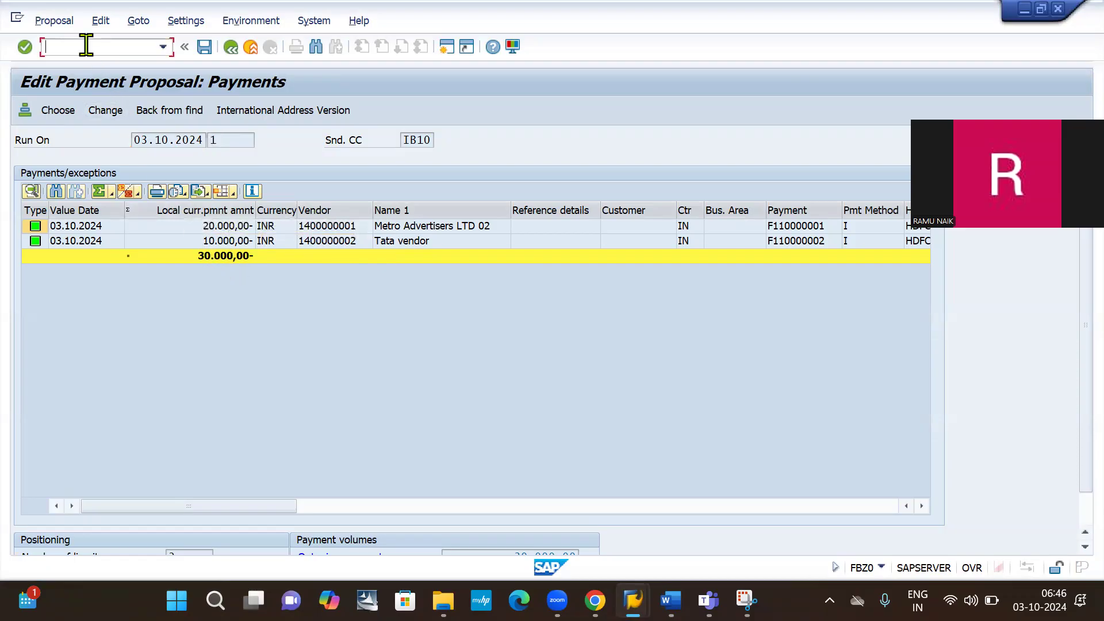
left_click(230, 49)
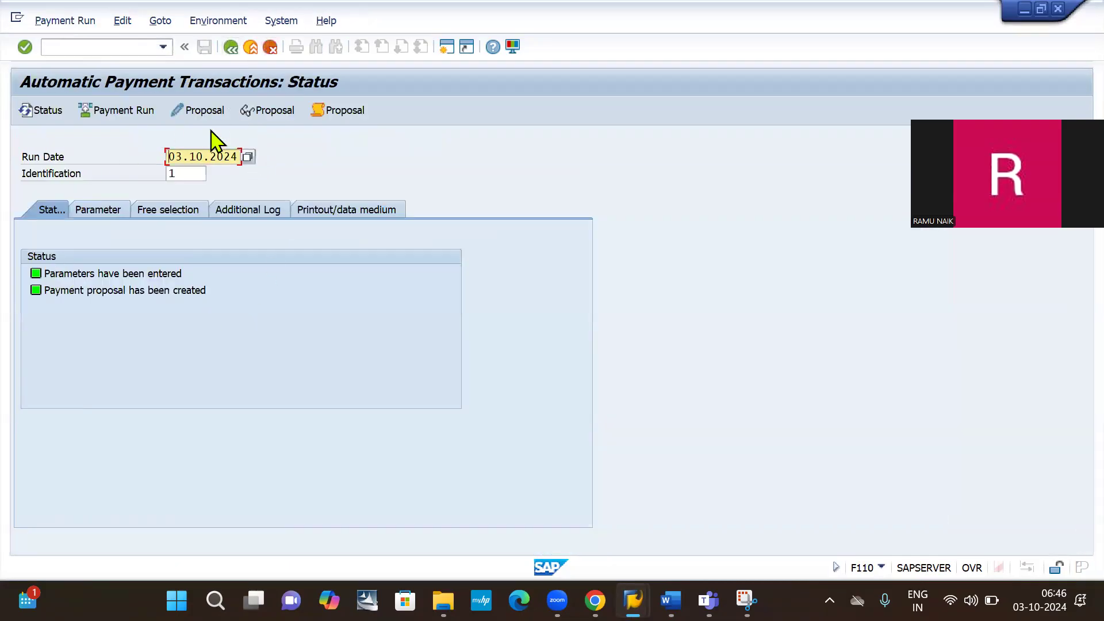
Try to schedule the payment run again, accepting the posting date warning, with immediate start and payment medium creation, and refresh its status
left_click(120, 114)
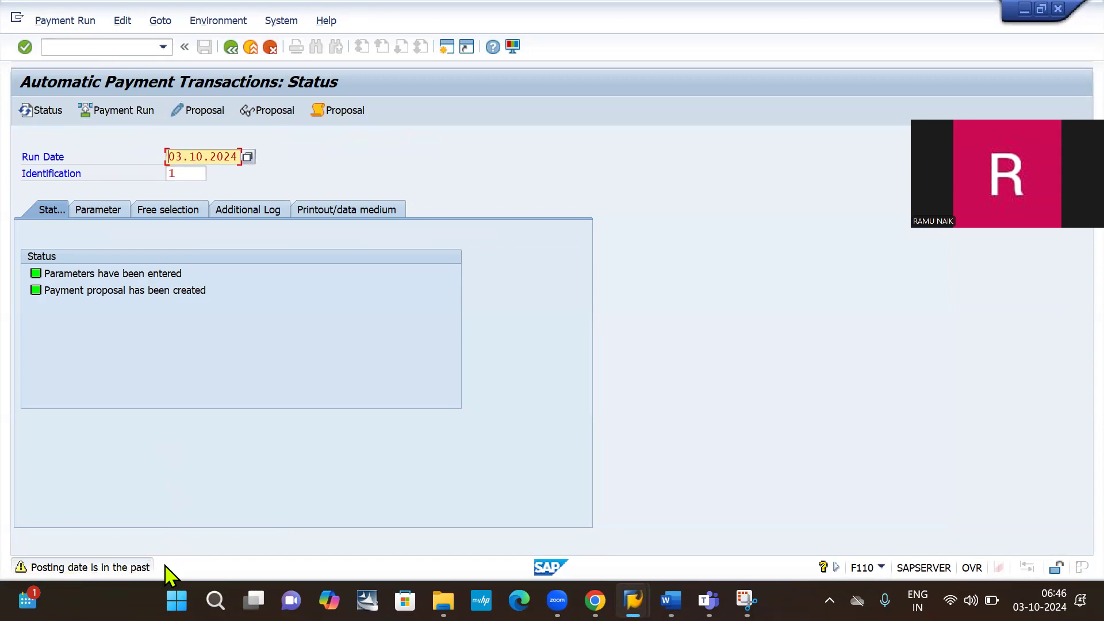
key("Return")
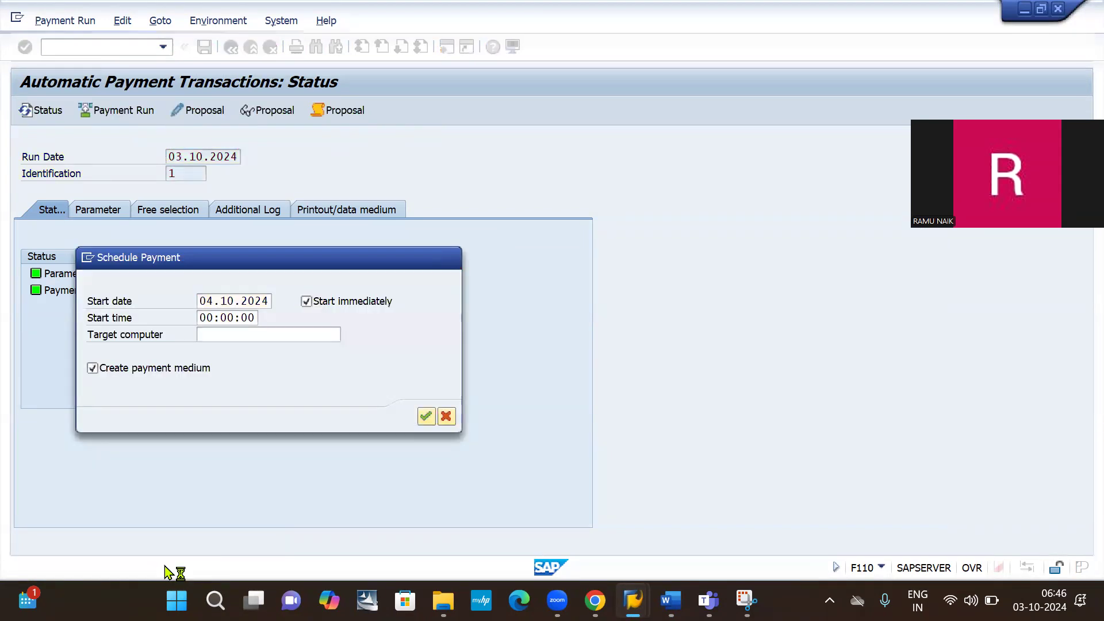
key("Return")
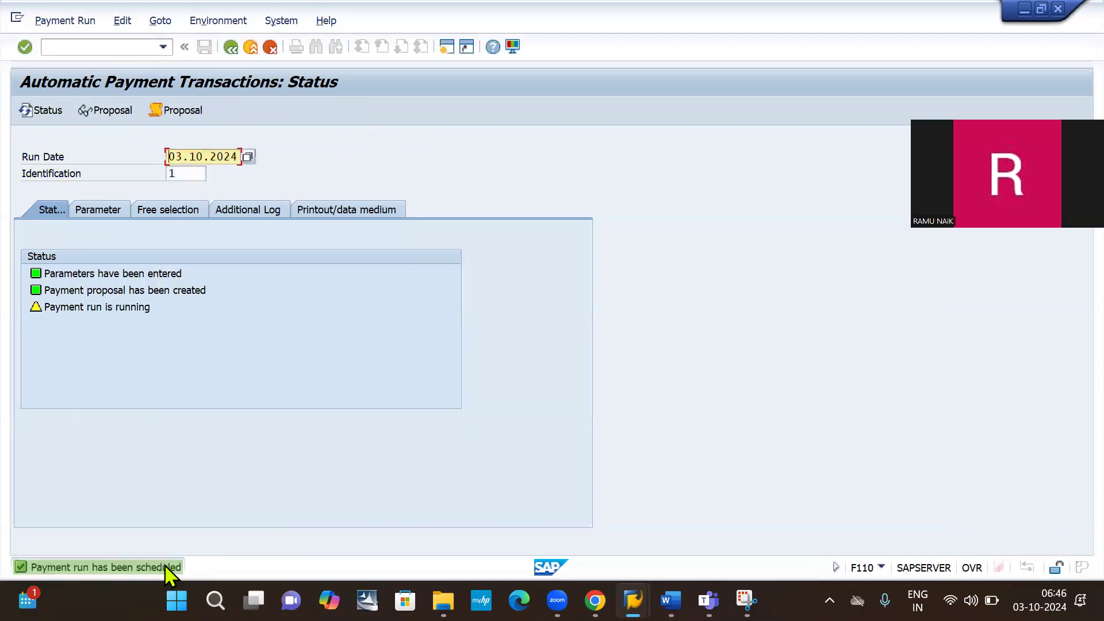
key("Return")
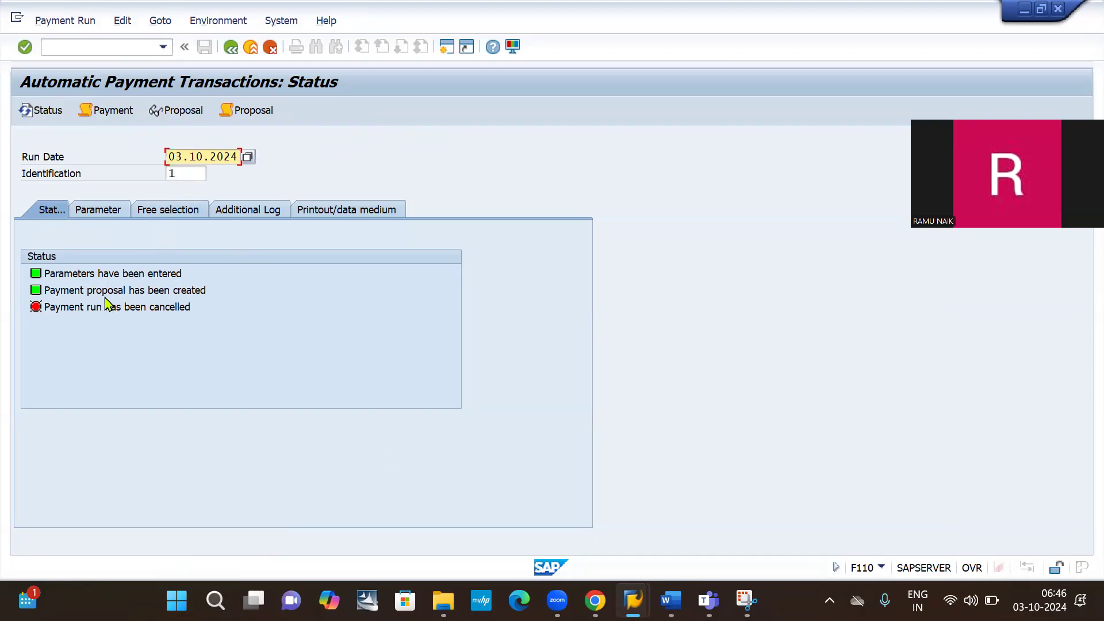
Leave and reopen transaction F110, and try to delete the payment run's output
left_click(80, 311)
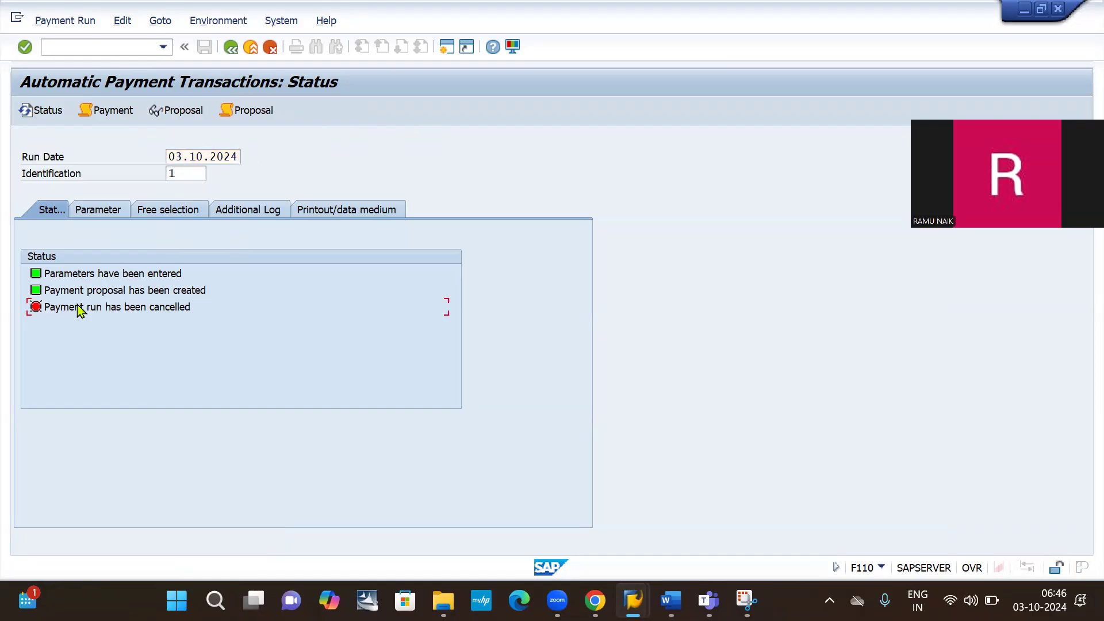
left_click(230, 47)
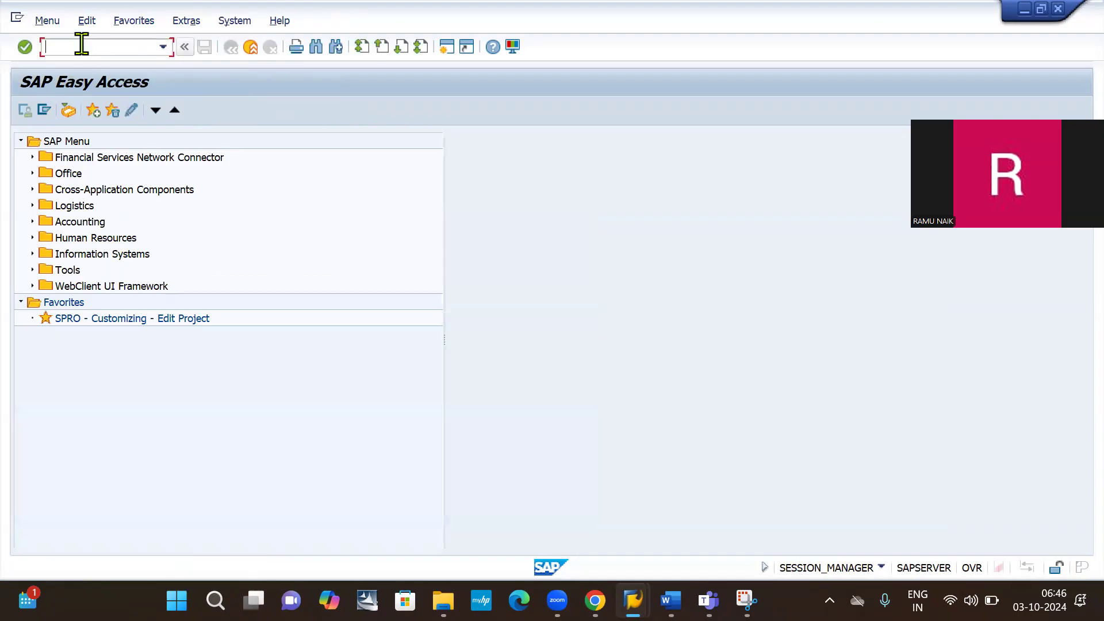
key("Down")
key("Return")
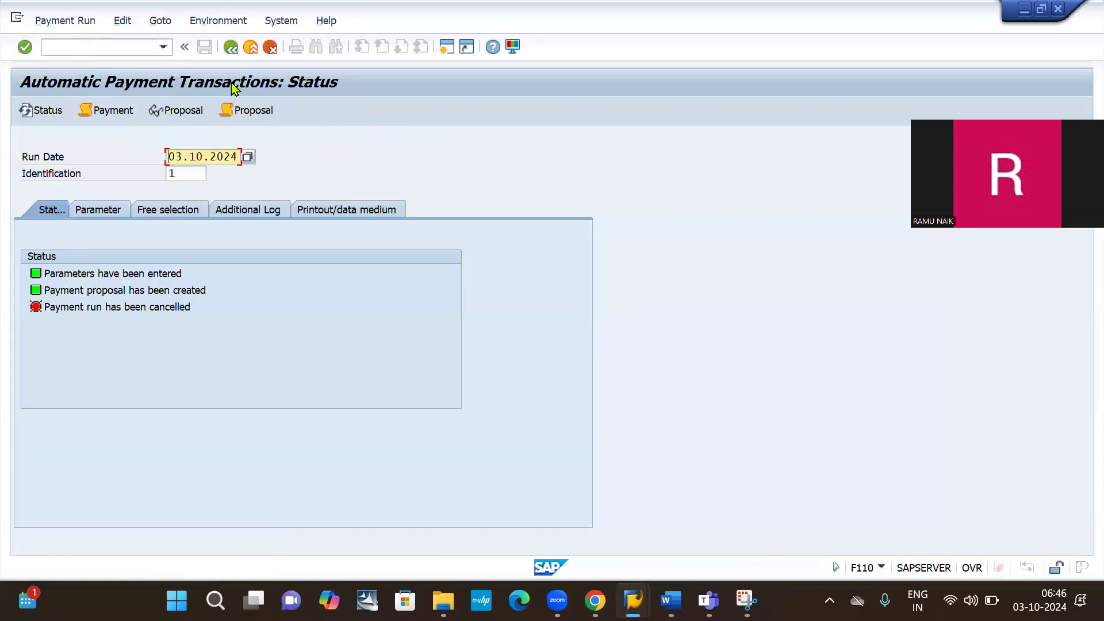
left_click(124, 21)
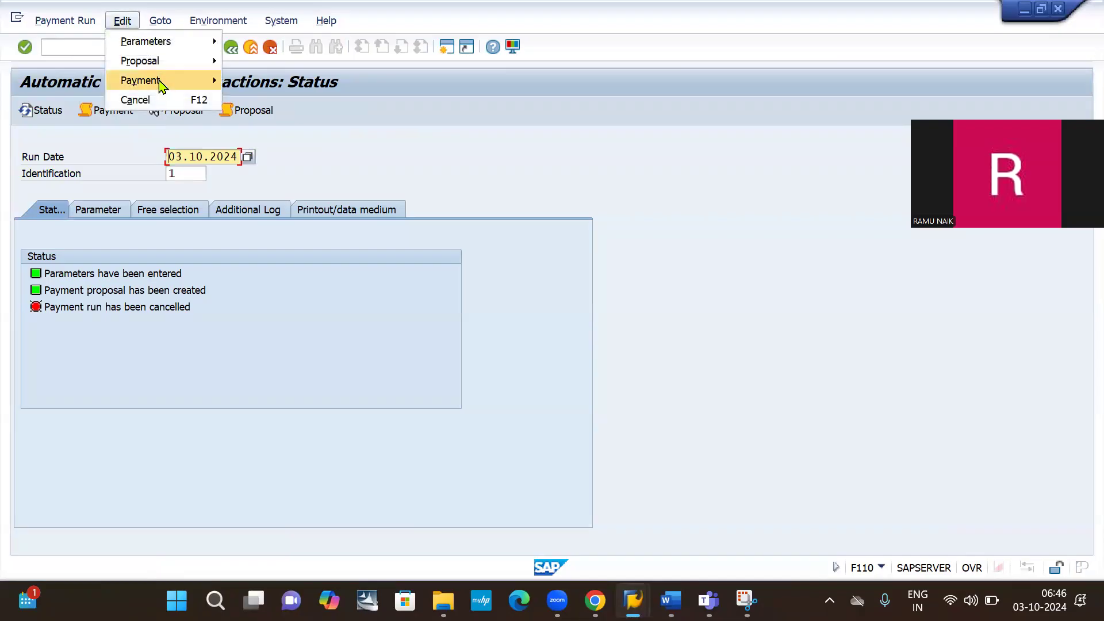
mouse_move(216, 80)
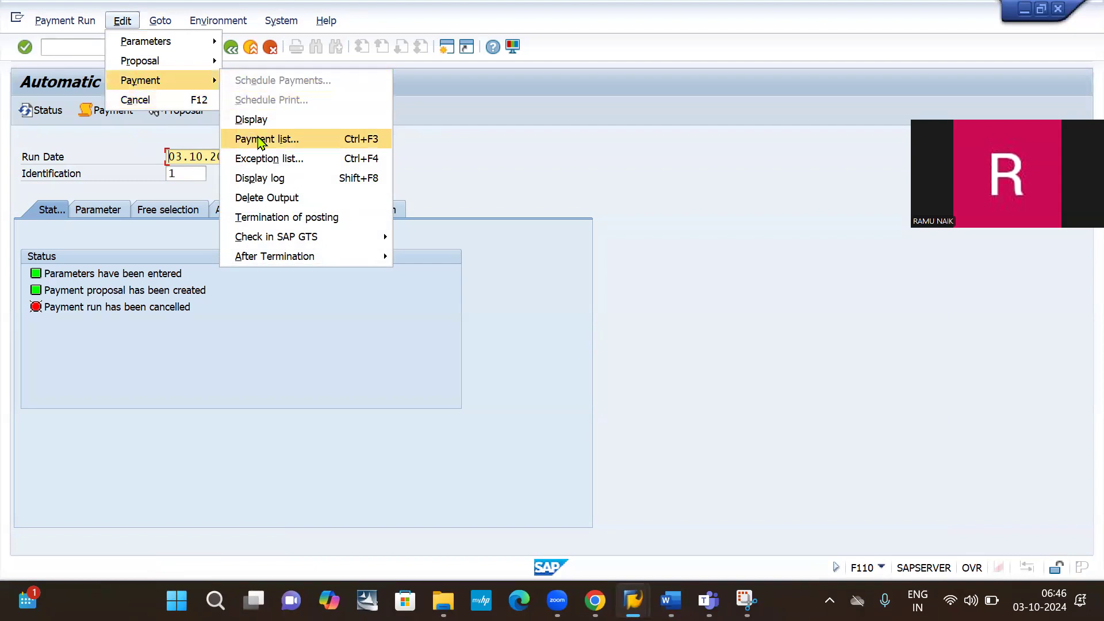
left_click(277, 205)
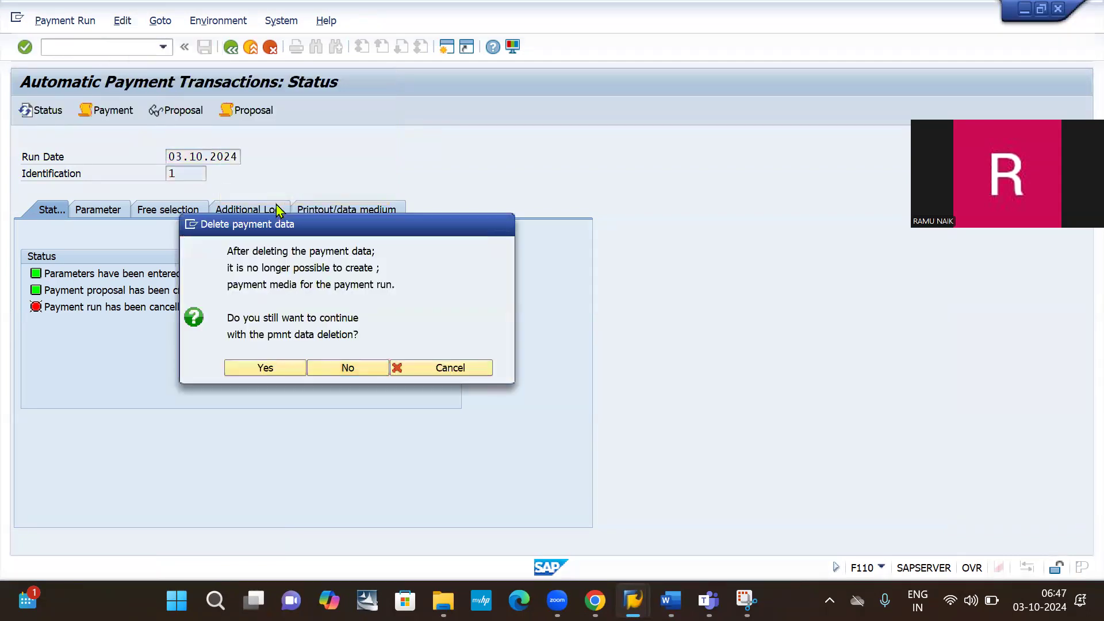
key("Return")
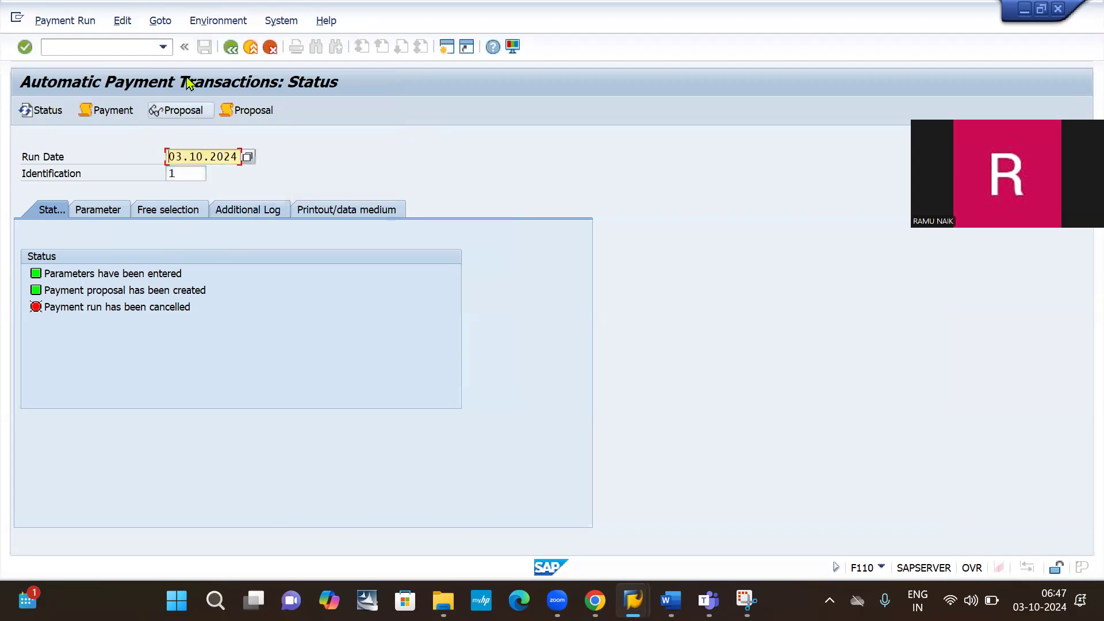
Delete the output of the rescheduled payment run, answering Yes to the payment data deletion
left_click(121, 22)
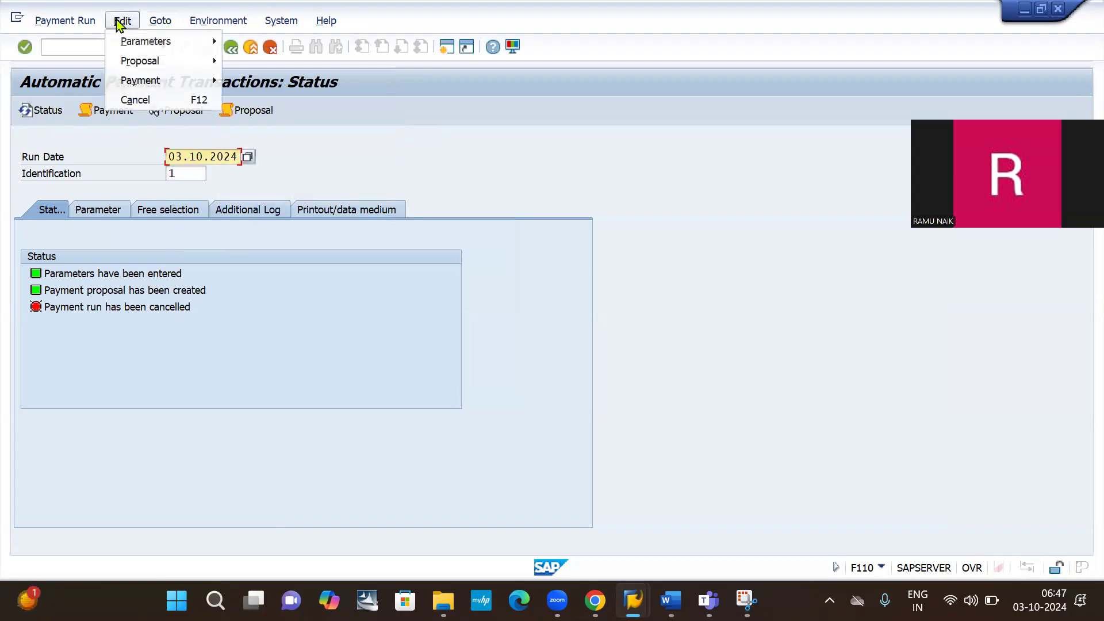
mouse_move(147, 80)
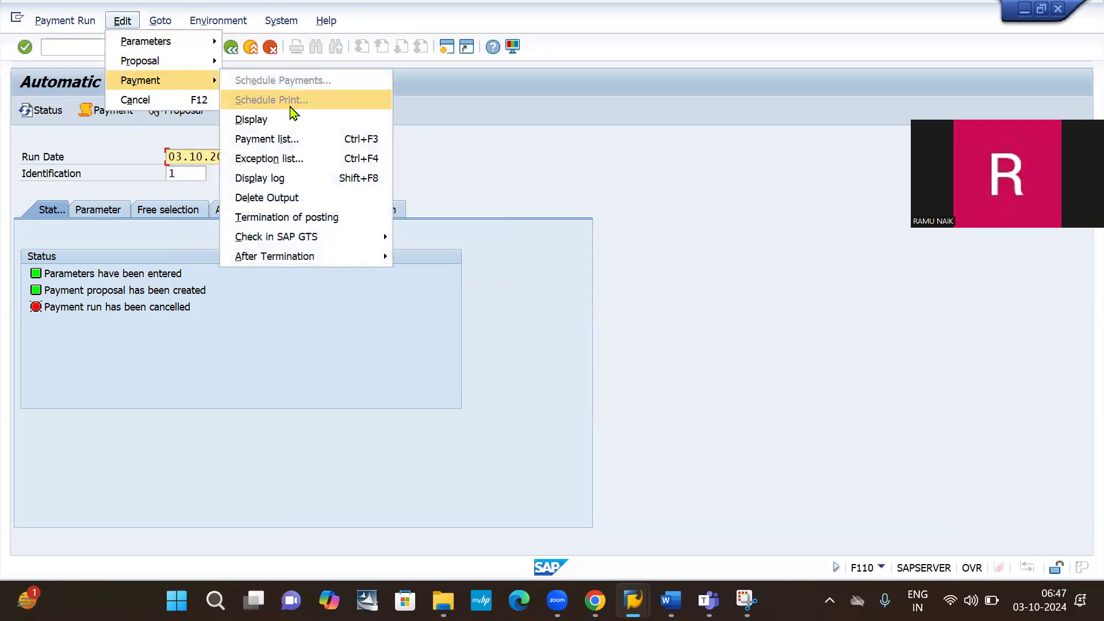
left_click(260, 202)
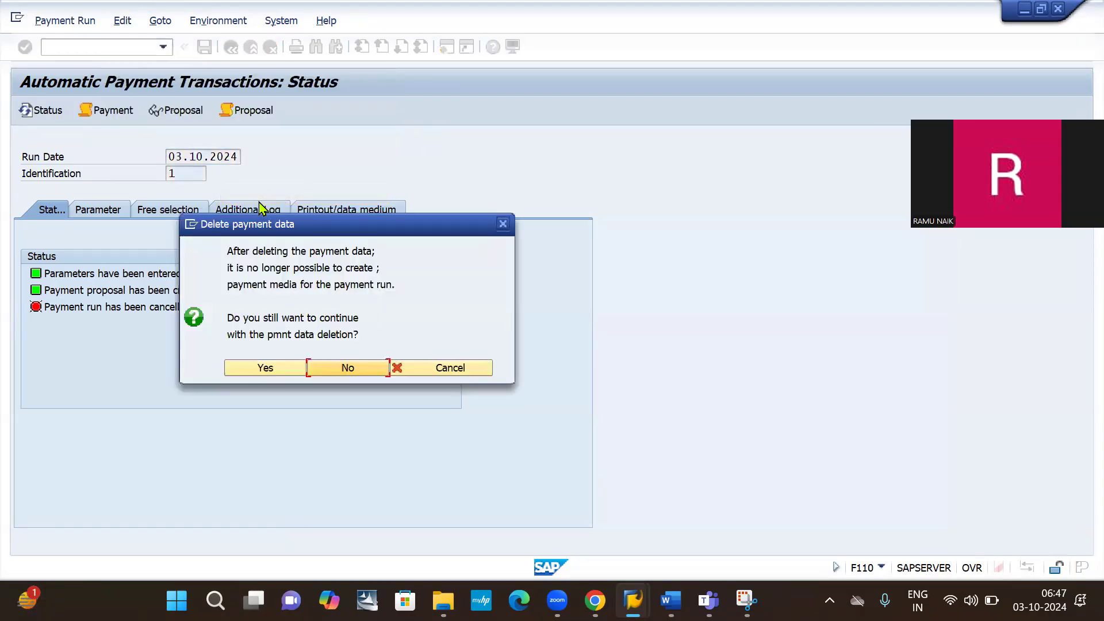
left_click(271, 372)
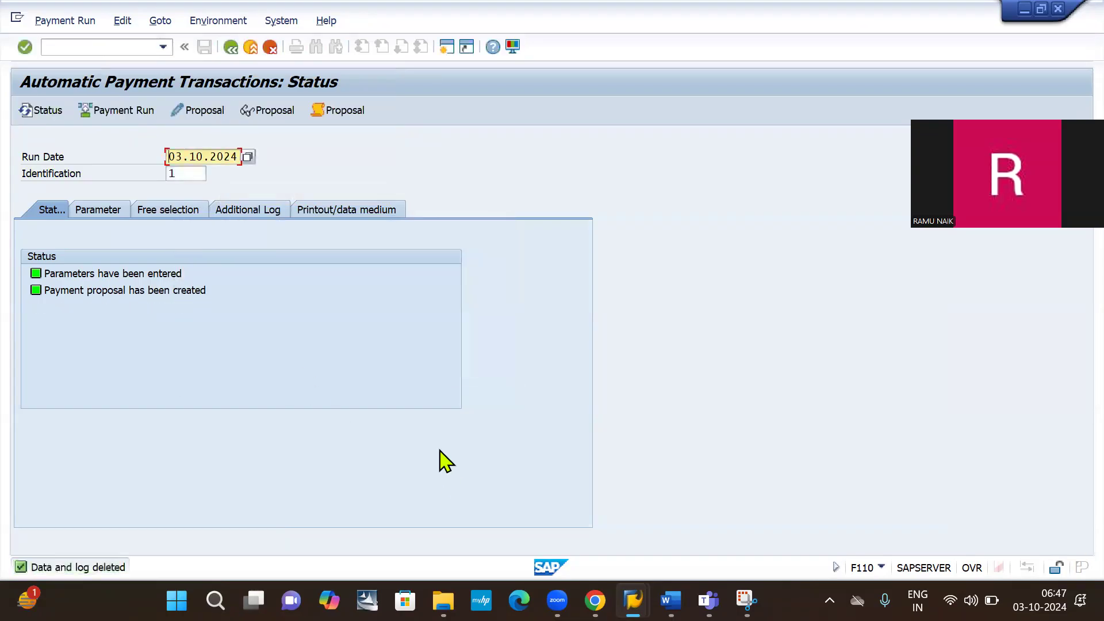
Examine the open items behind the Metro Advertisers LTD 02 and Tata vendor payments in the proposal, then return to the Status screen
left_click(181, 109)
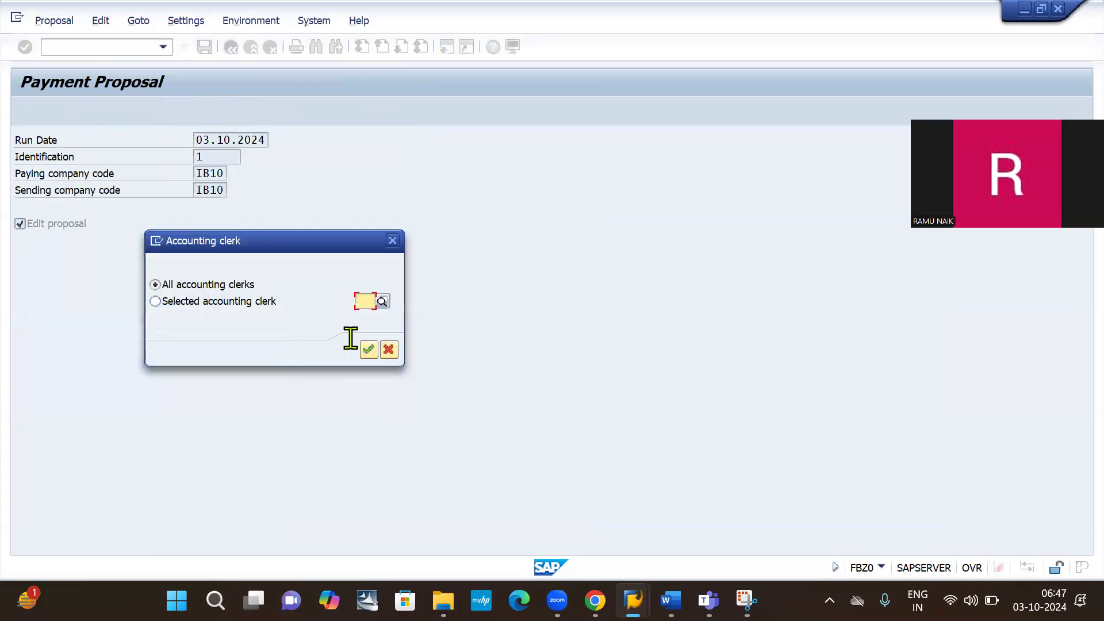
left_click(367, 349)
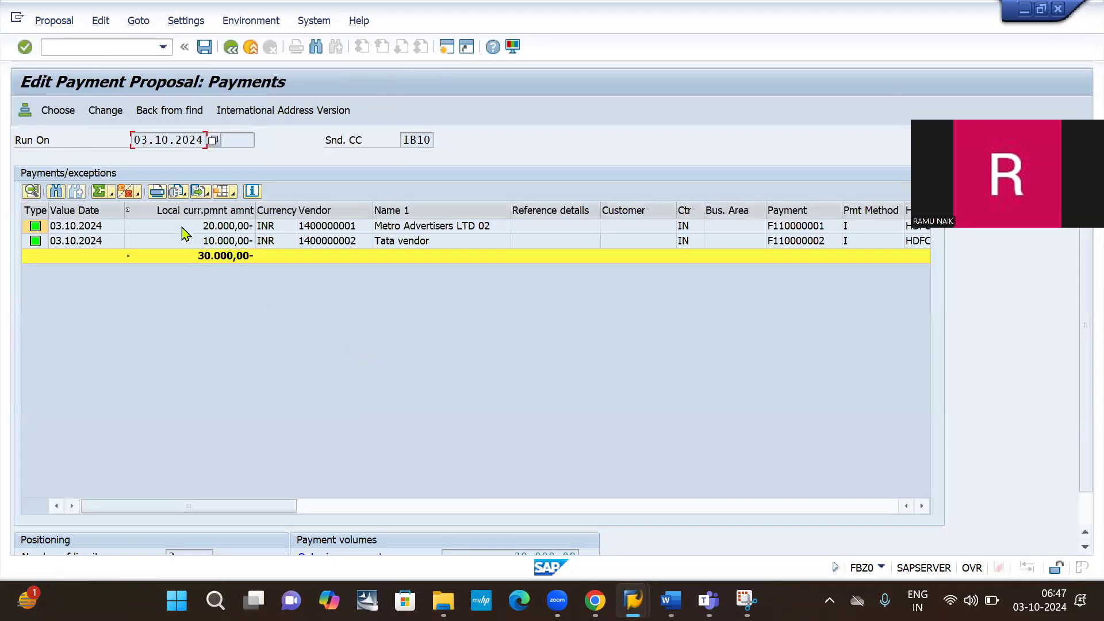
double_click(182, 228)
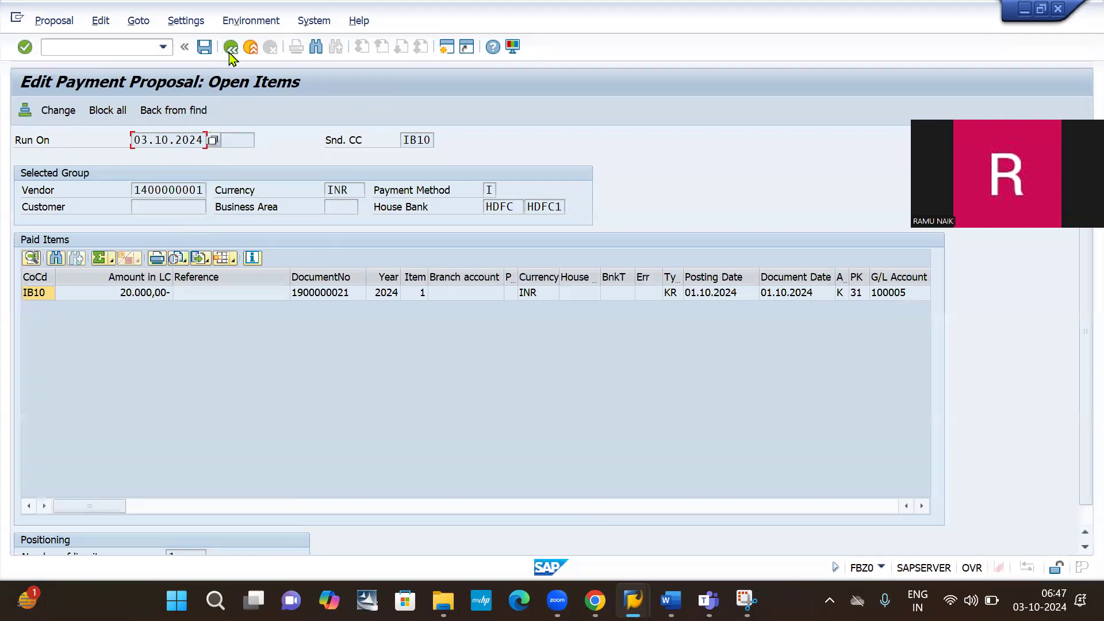
left_click(230, 47)
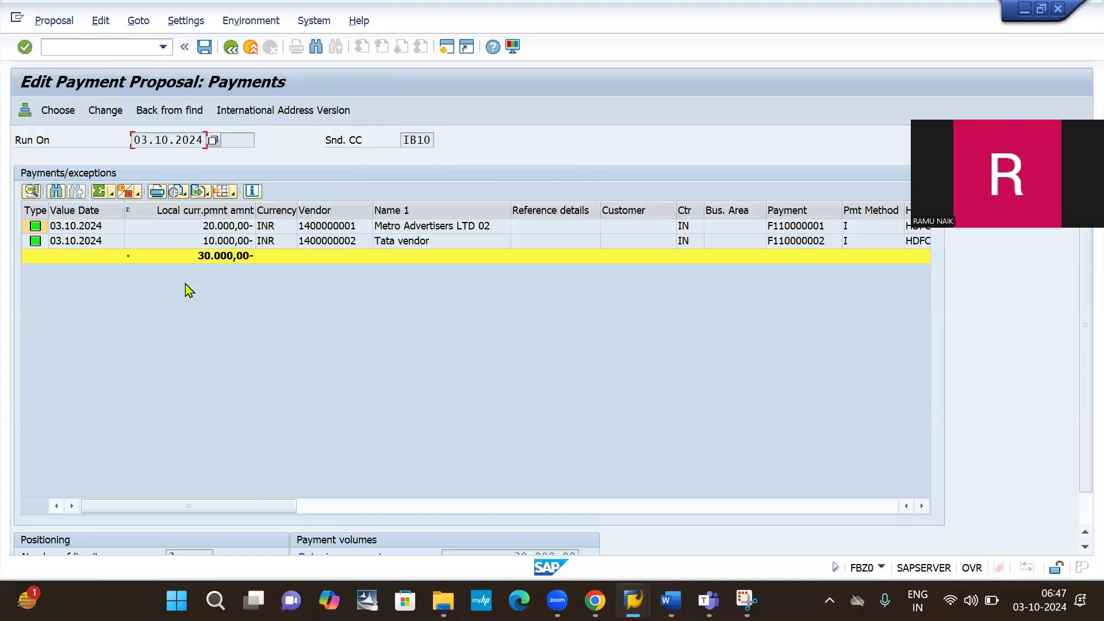
double_click(209, 243)
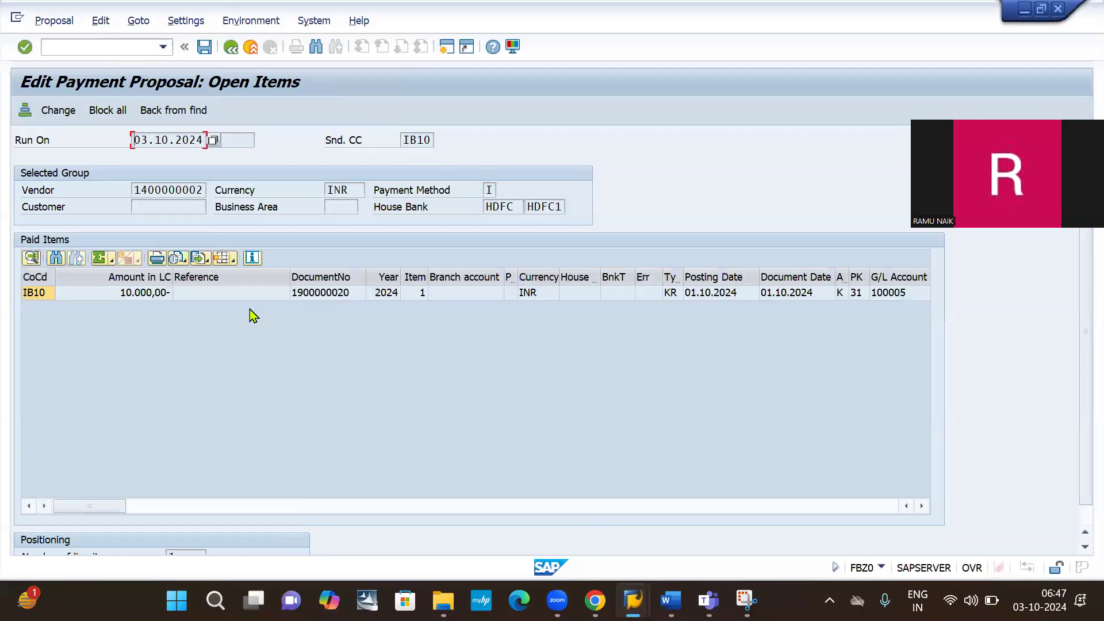
left_click(230, 47)
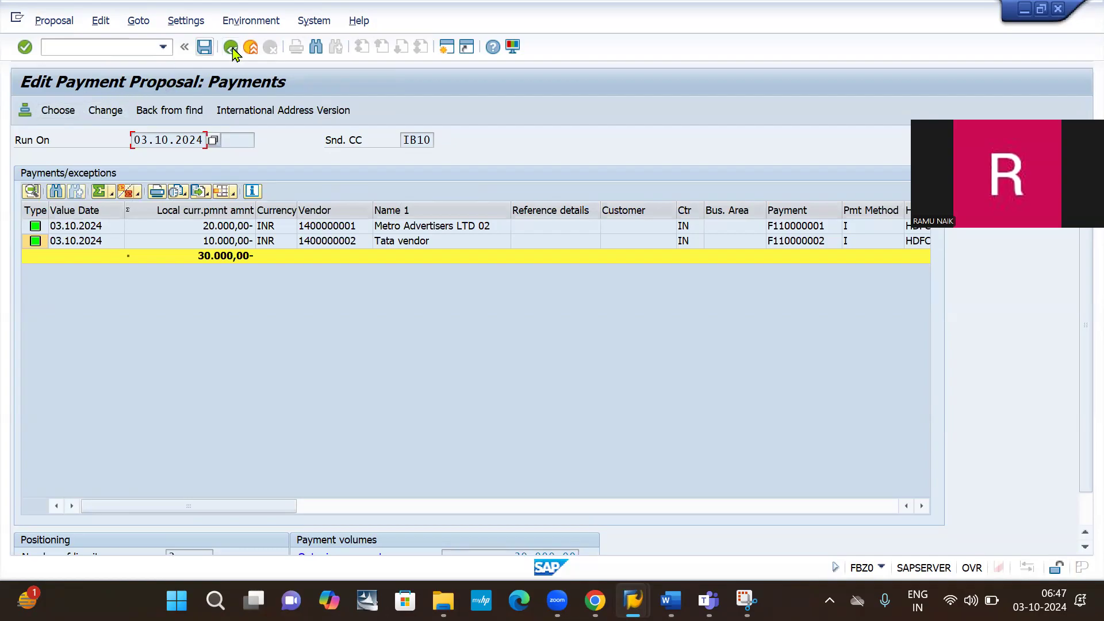
left_click(231, 47)
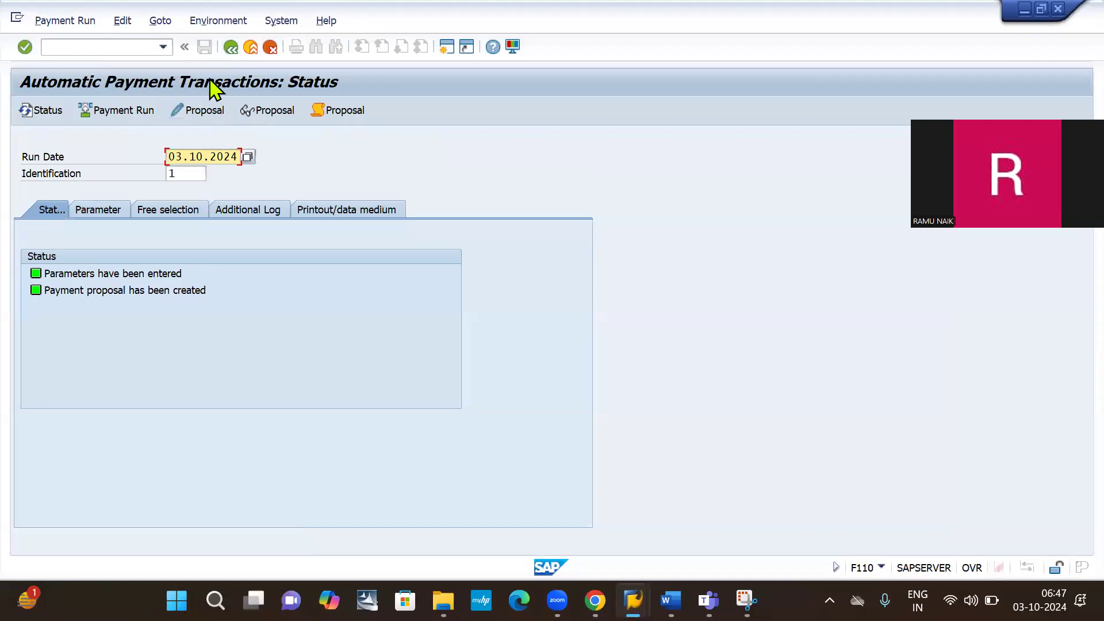
Try scheduling the payment run for 03.10.2024, identification 1, past the posting date warning, with Start immediately and Create payment medium enabled
left_click(123, 110)
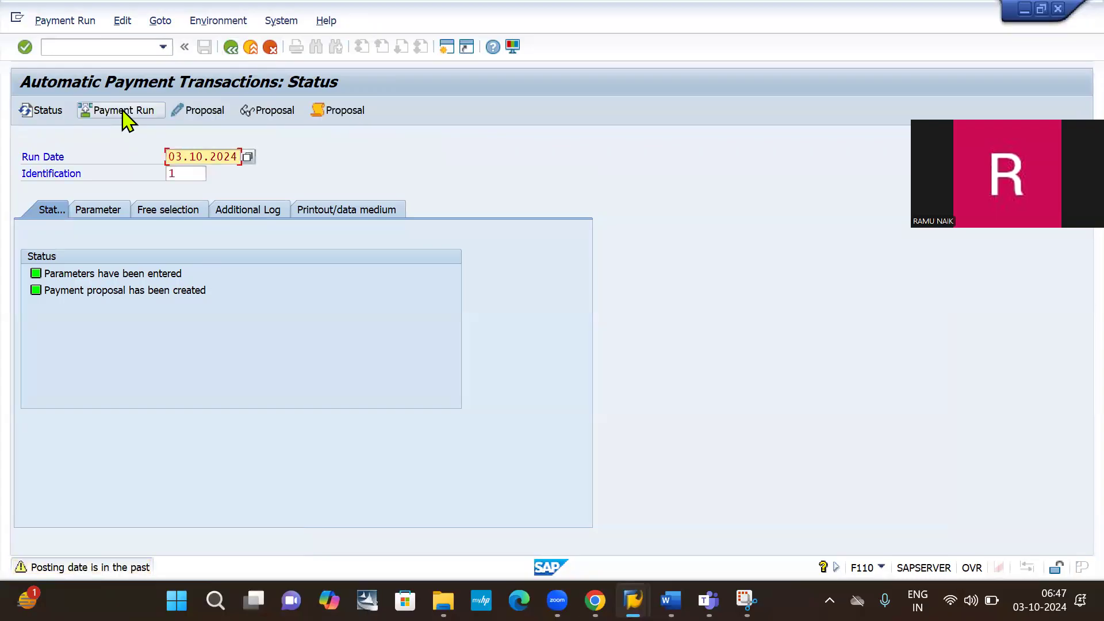
left_click(123, 112)
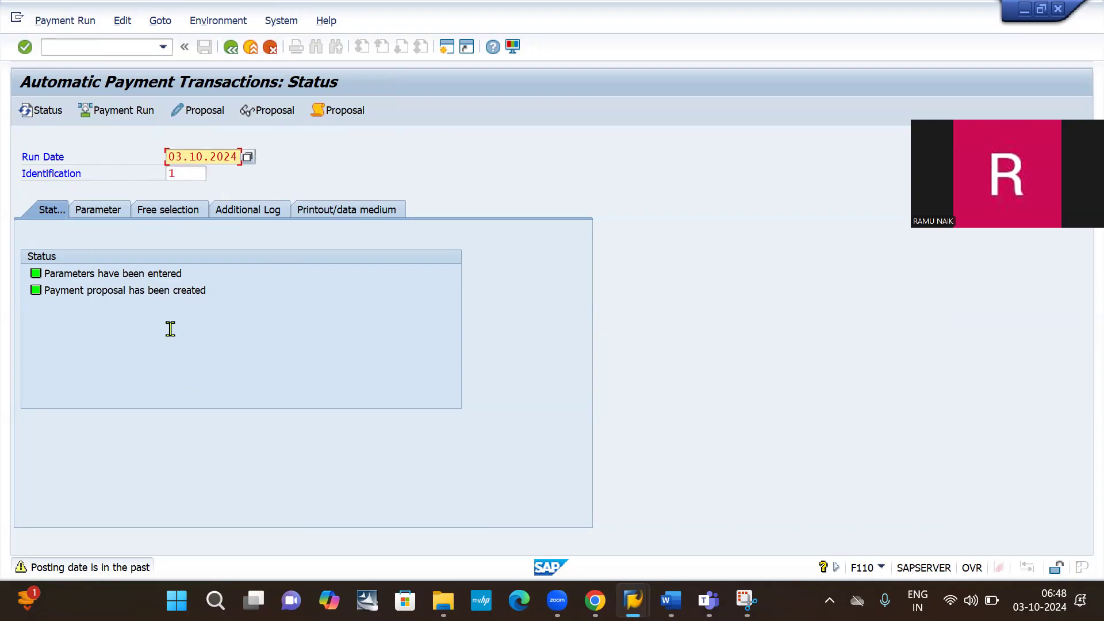
key("Return")
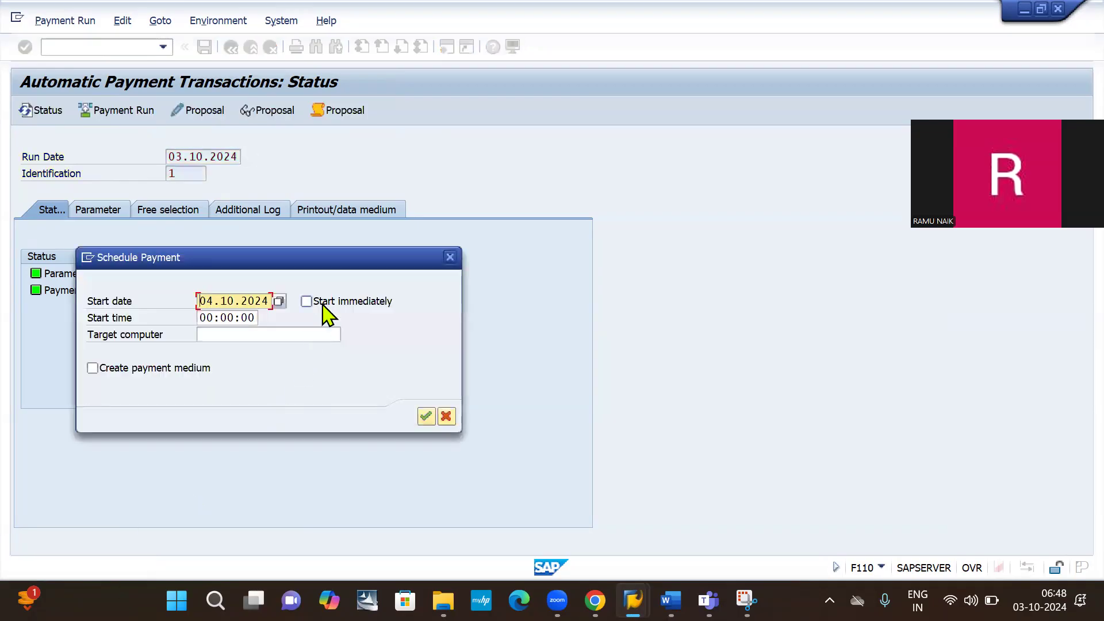
left_click(321, 303)
left_click(138, 367)
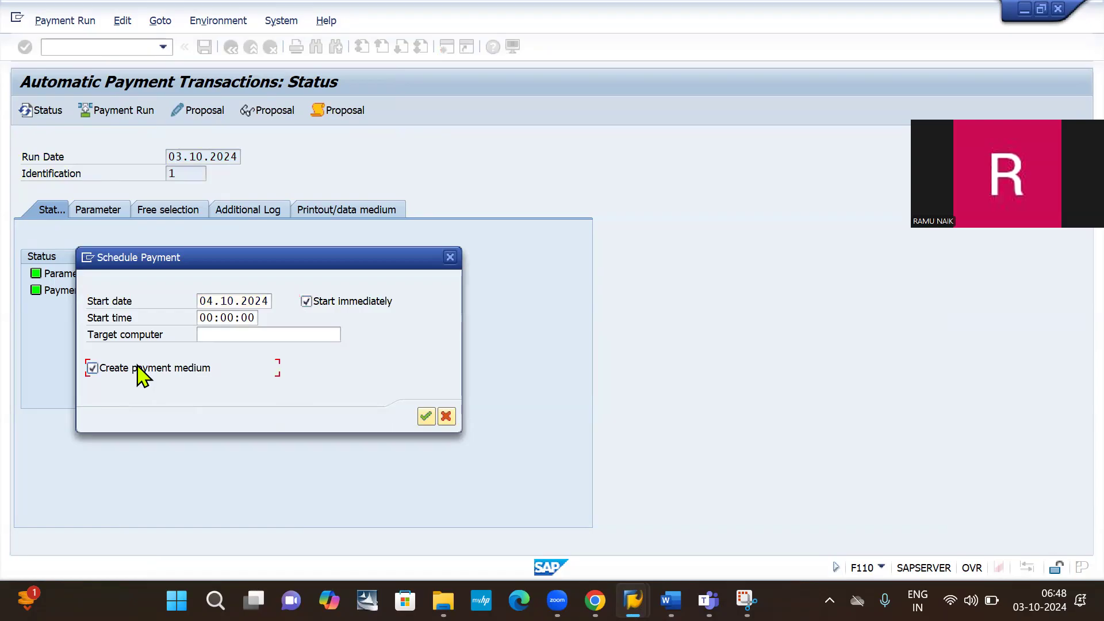
left_click(420, 420)
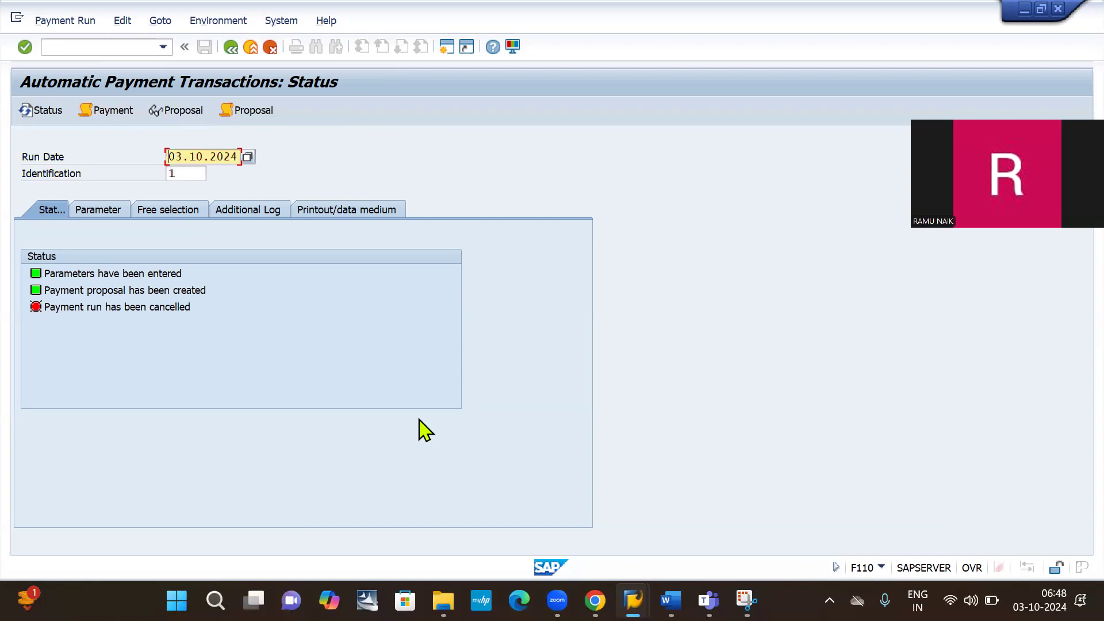
Delete the output of the cancelled payment run and confirm deleting its payment data
left_click(126, 23)
mouse_move(162, 81)
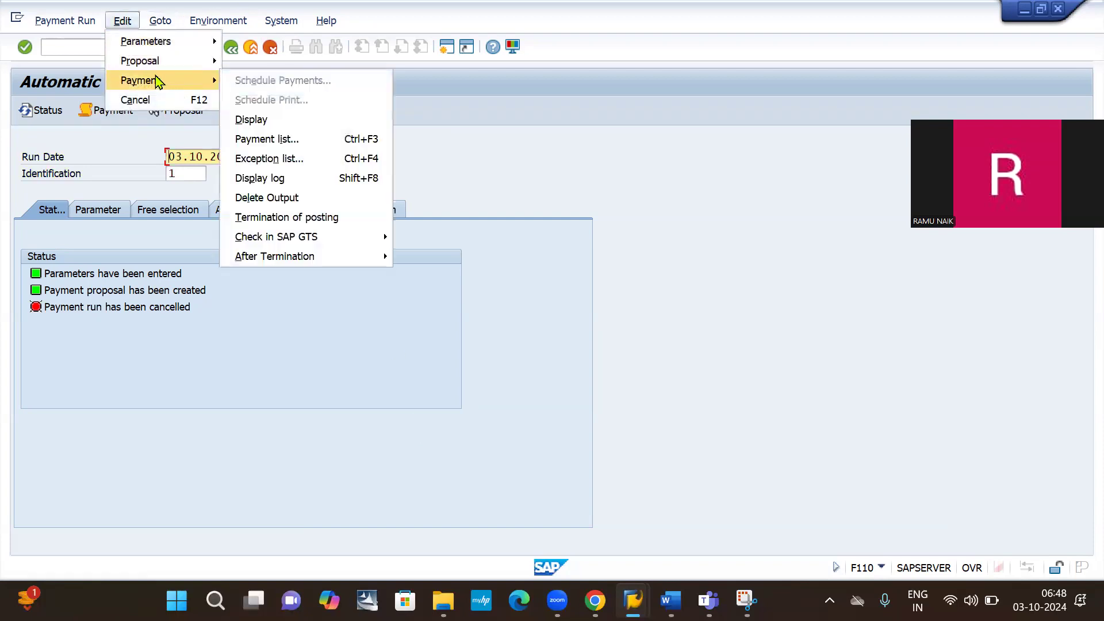
left_click(274, 202)
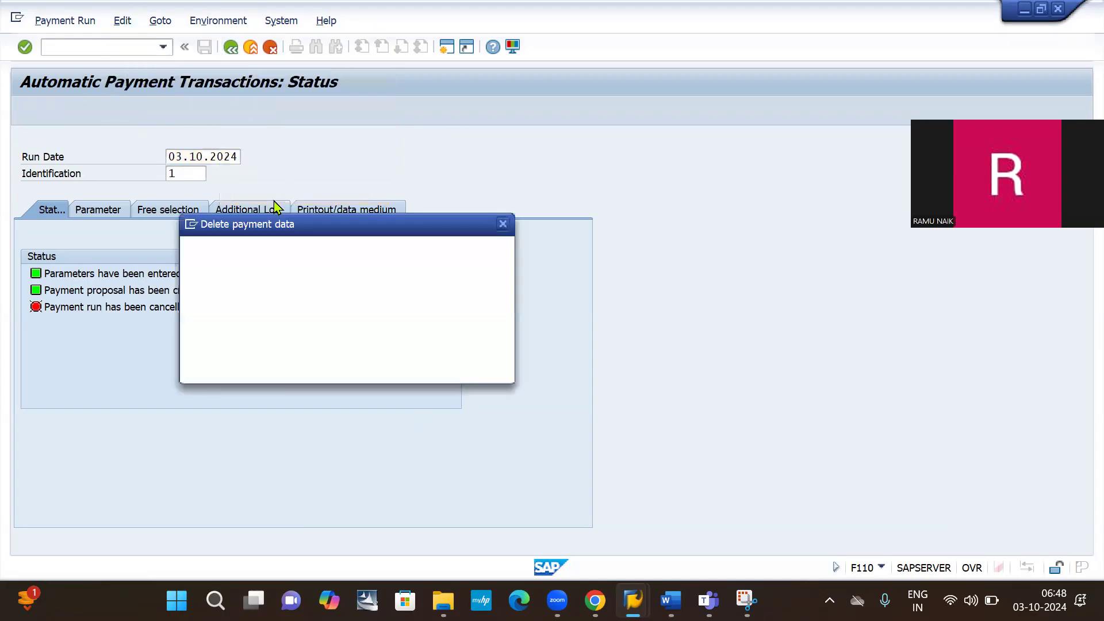
left_click(270, 370)
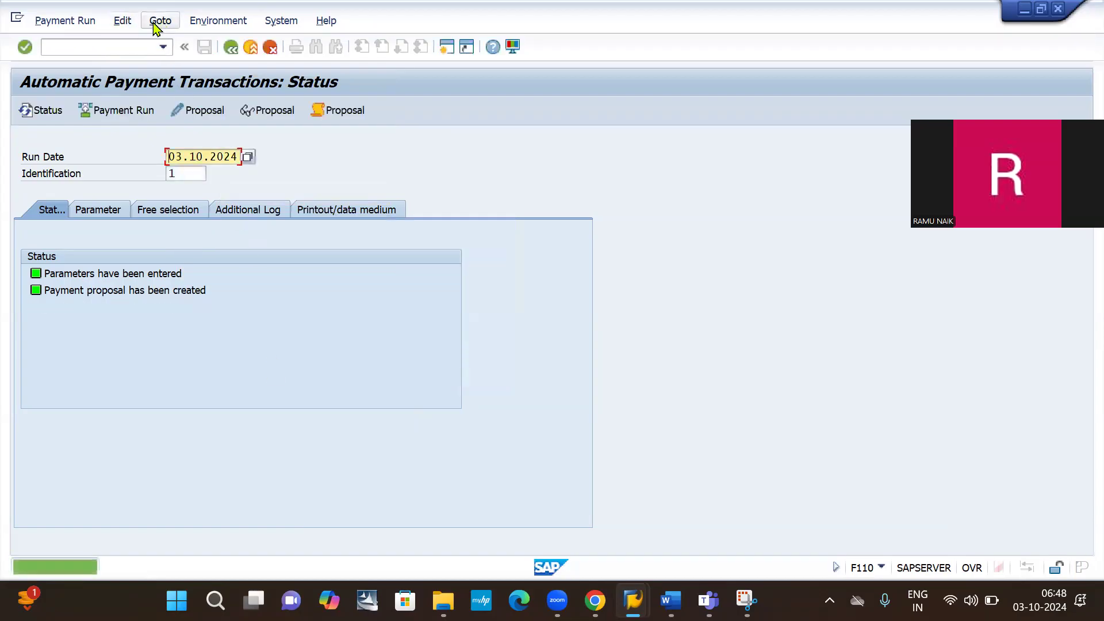
Open the editing commands for the payment run's parameters, proposal and payment
left_click(122, 25)
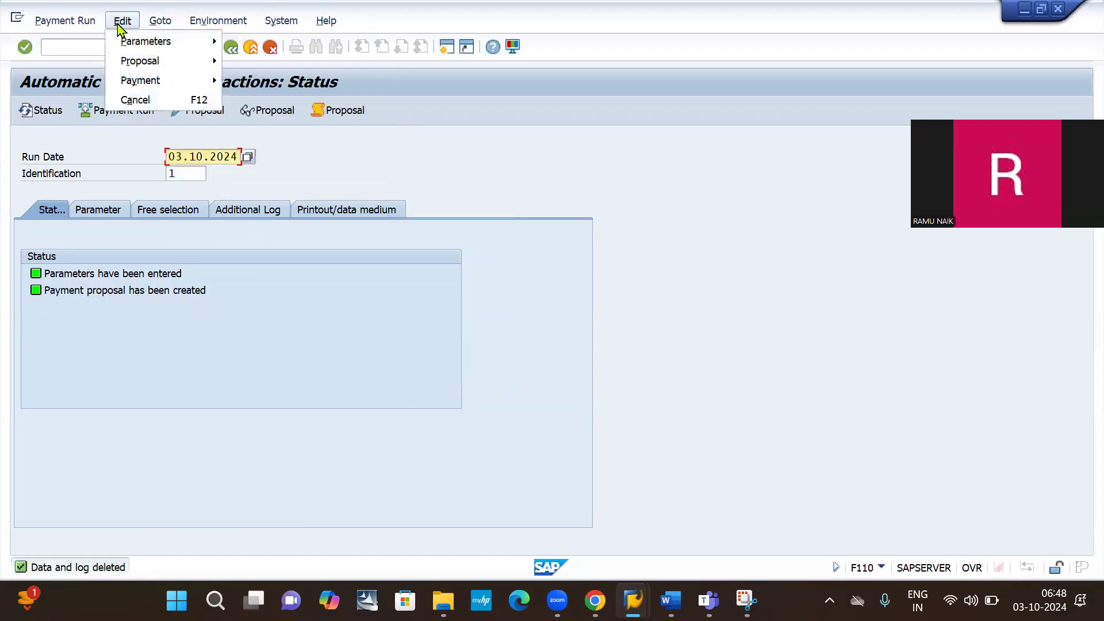
Delete the payment proposal of the run dated 03.10.2024 with identification 1
mouse_move(150, 63)
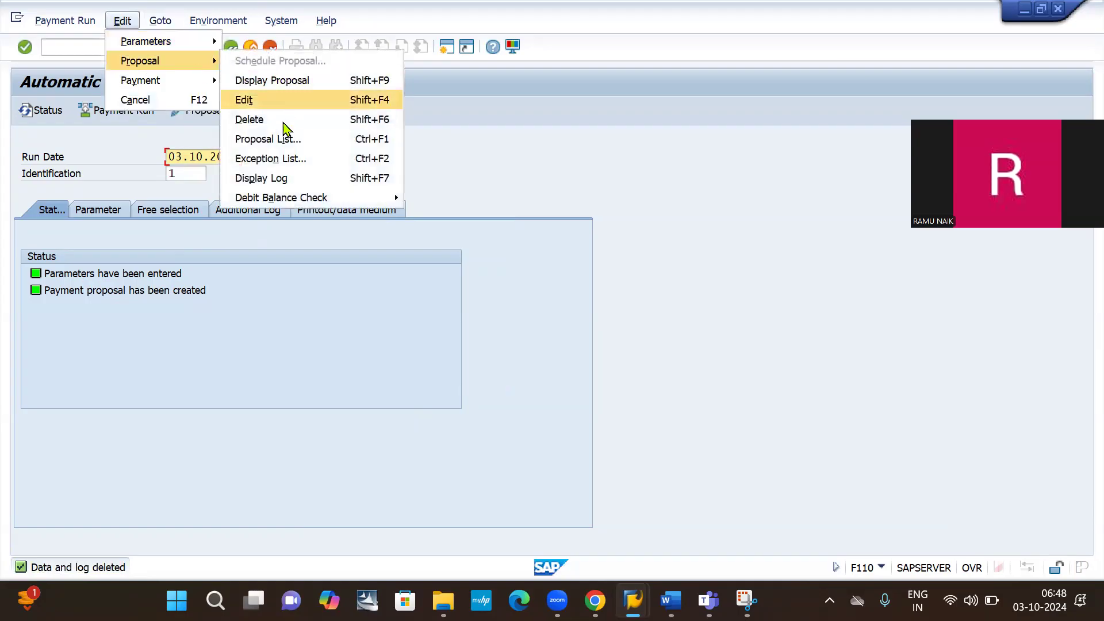
left_click(255, 120)
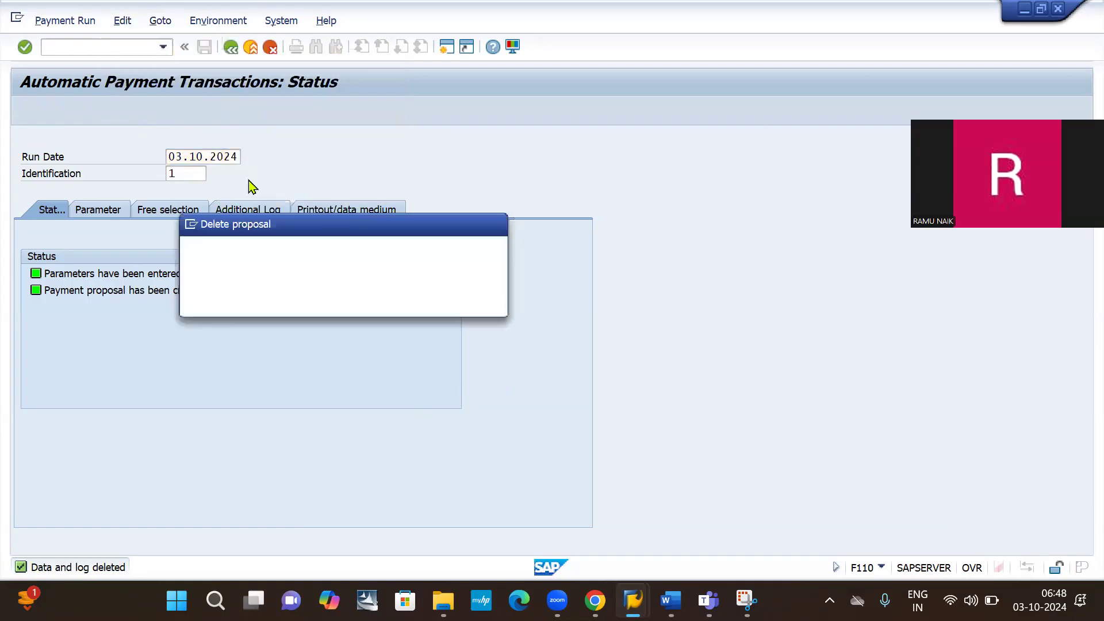
left_click(255, 301)
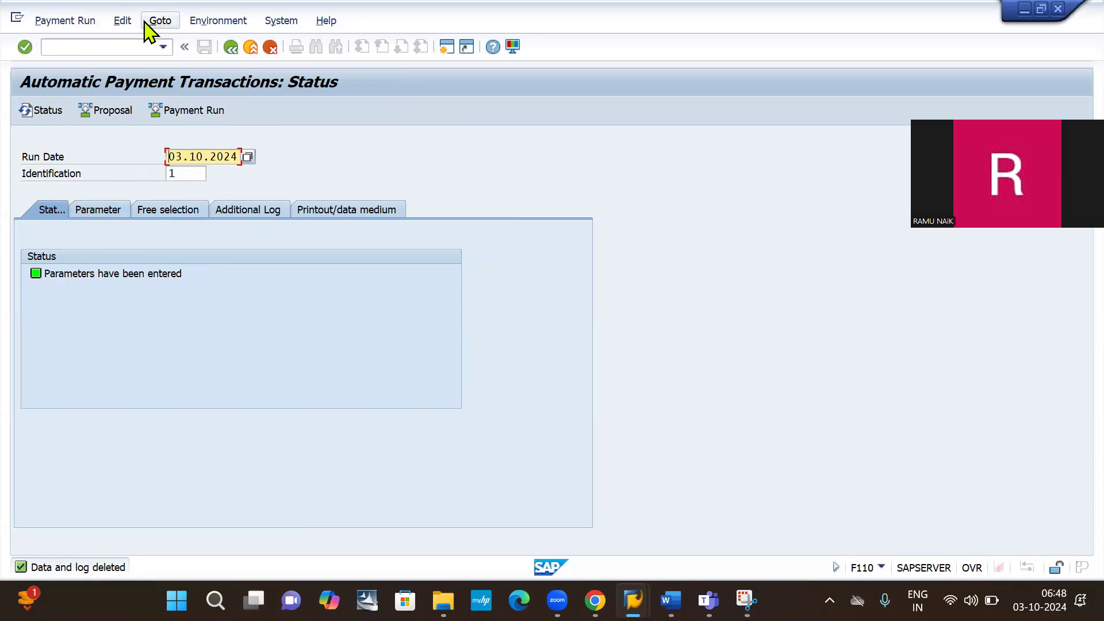
Delete the parameters of the payment run dated 03.10.2024 with identification 1
left_click(123, 22)
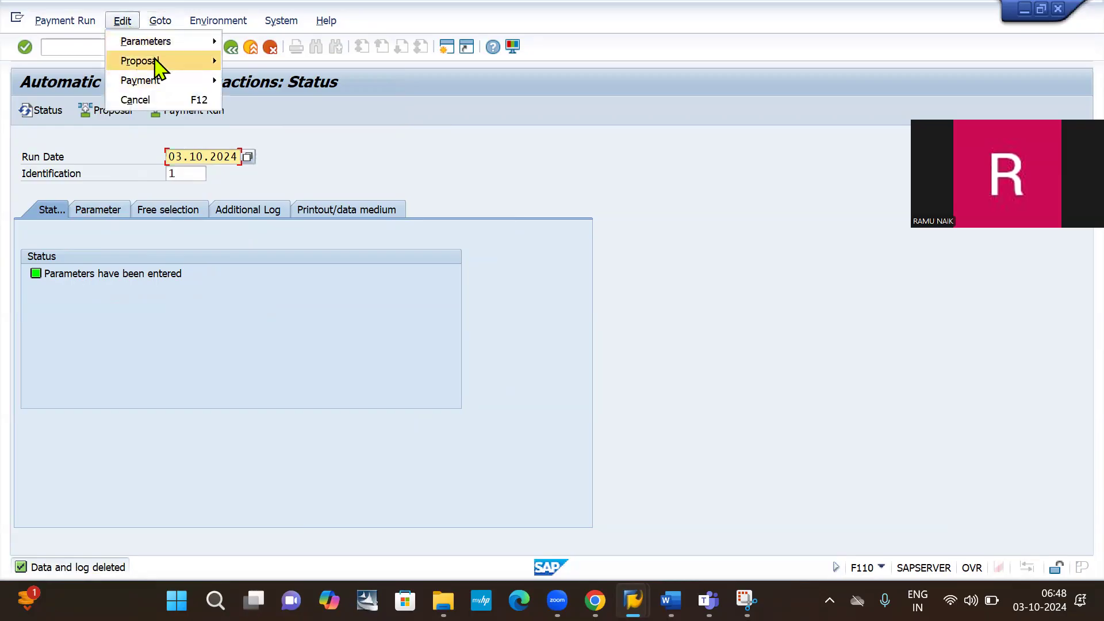
mouse_move(152, 47)
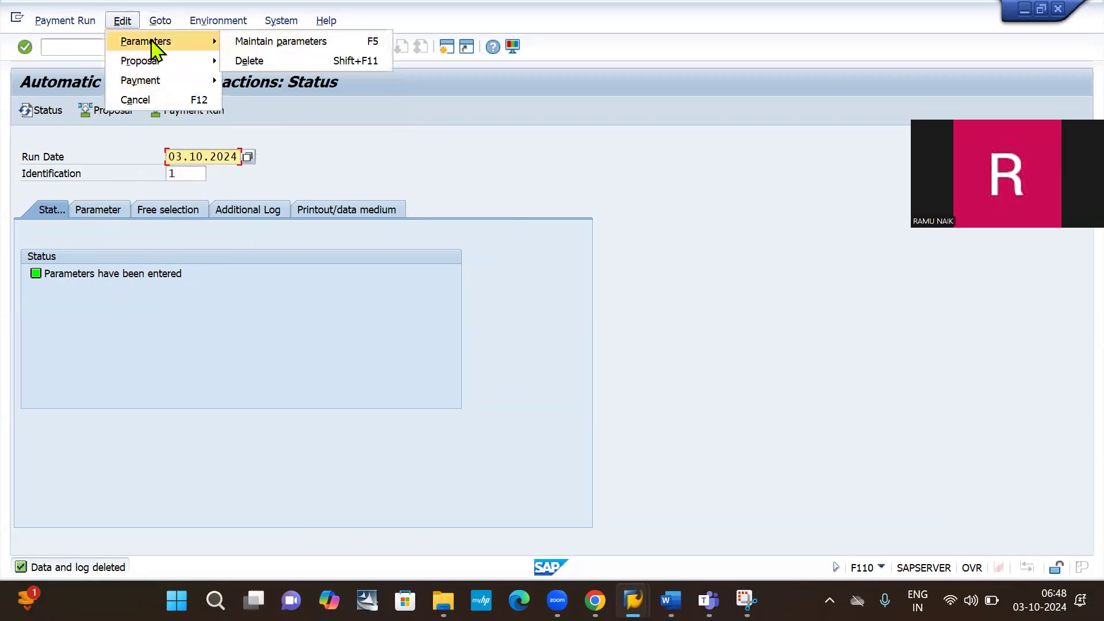
left_click(260, 63)
left_click(268, 300)
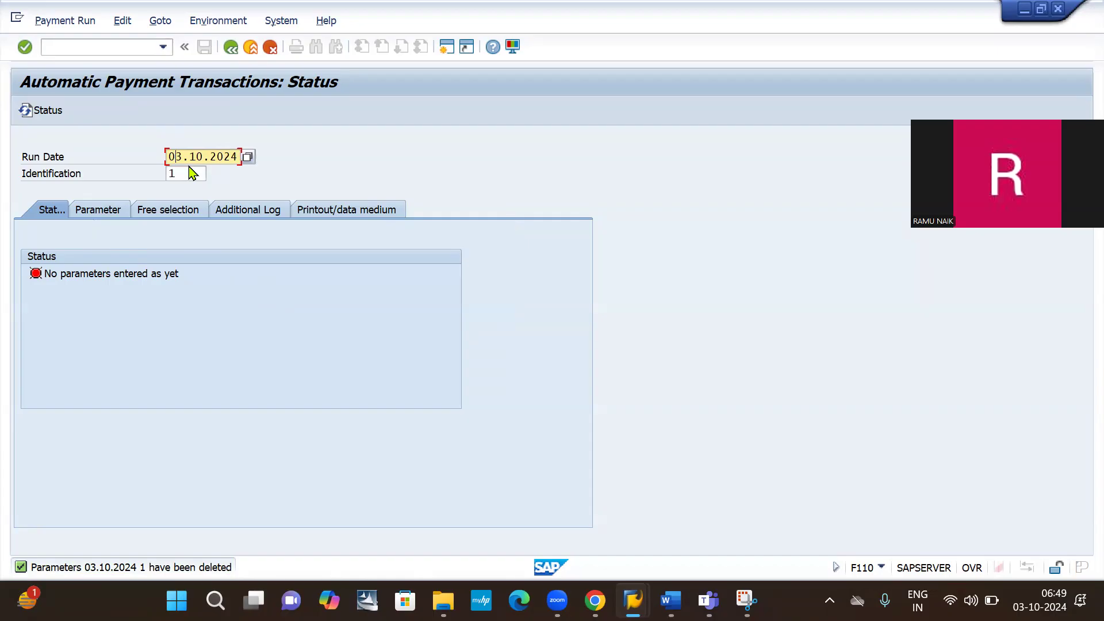
Set the payment run date to 04.10.2024, keeping identification 1
key("Delete")
type("2")
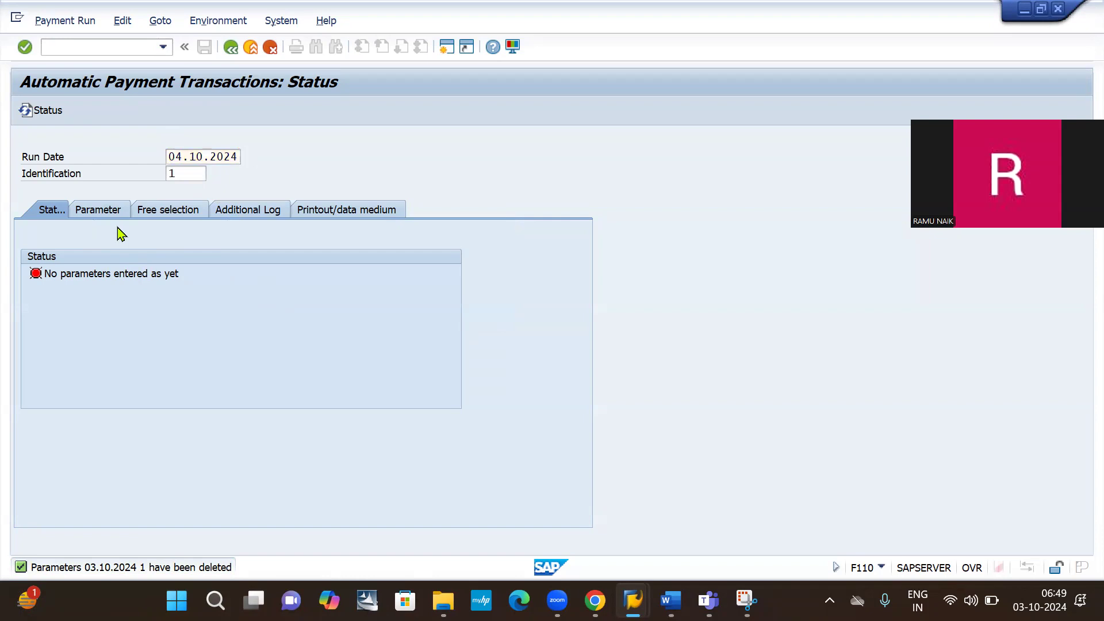
key("Return")
Enter the run parameters: company code IB10, payment method I, next posting date 10.10.2024 and the first suggested vendor account
left_click(98, 211)
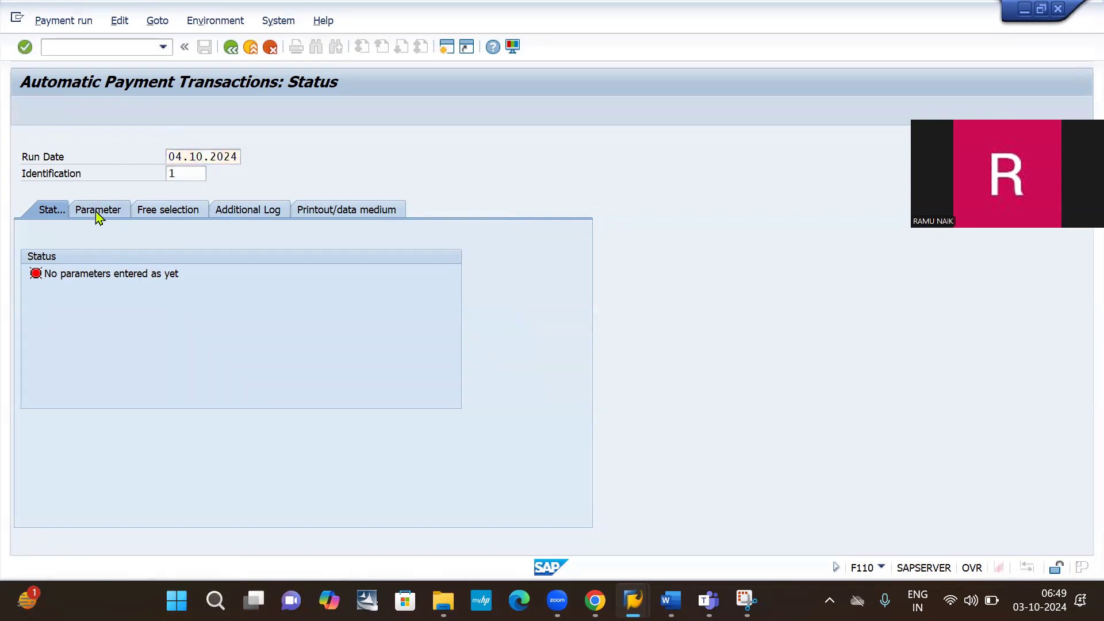
left_click(72, 311)
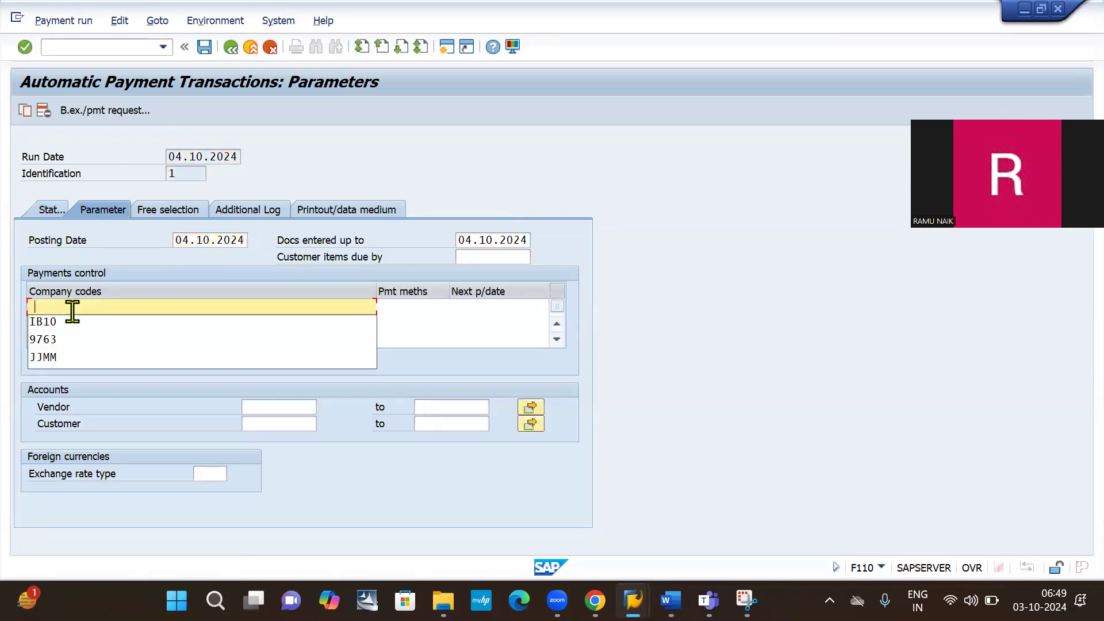
left_click(75, 324)
key("Tab")
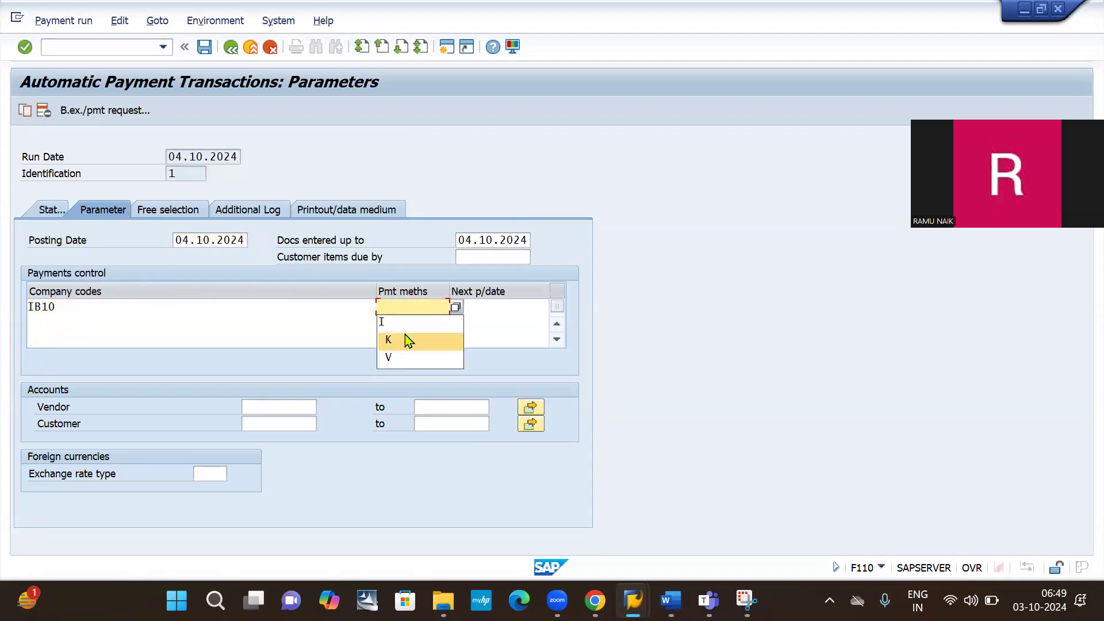
left_click(400, 322)
key("Tab")
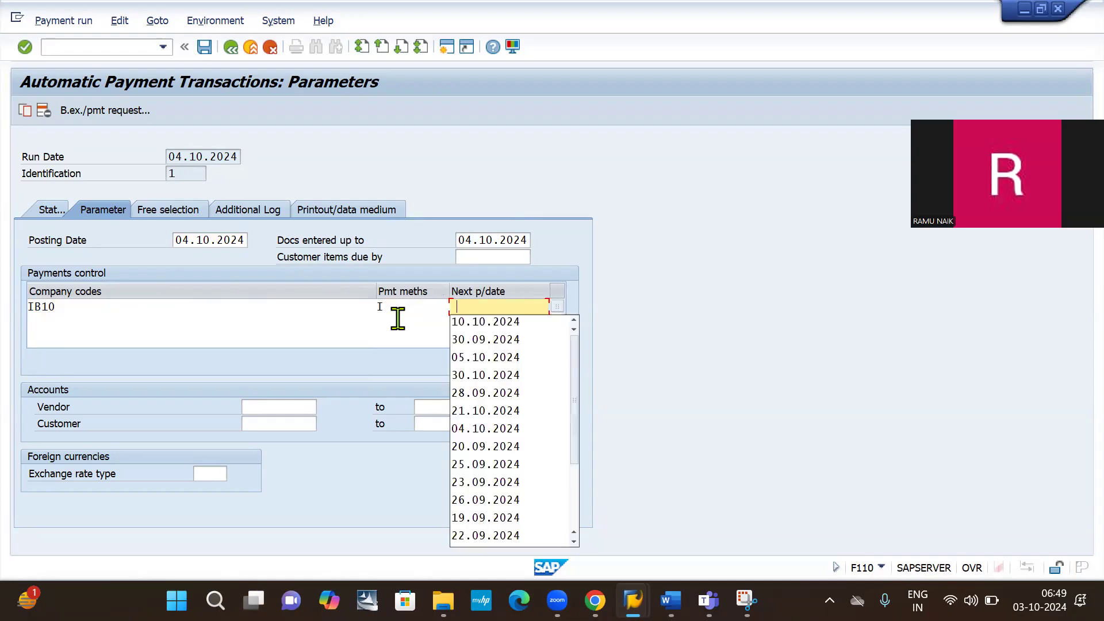
left_click(489, 322)
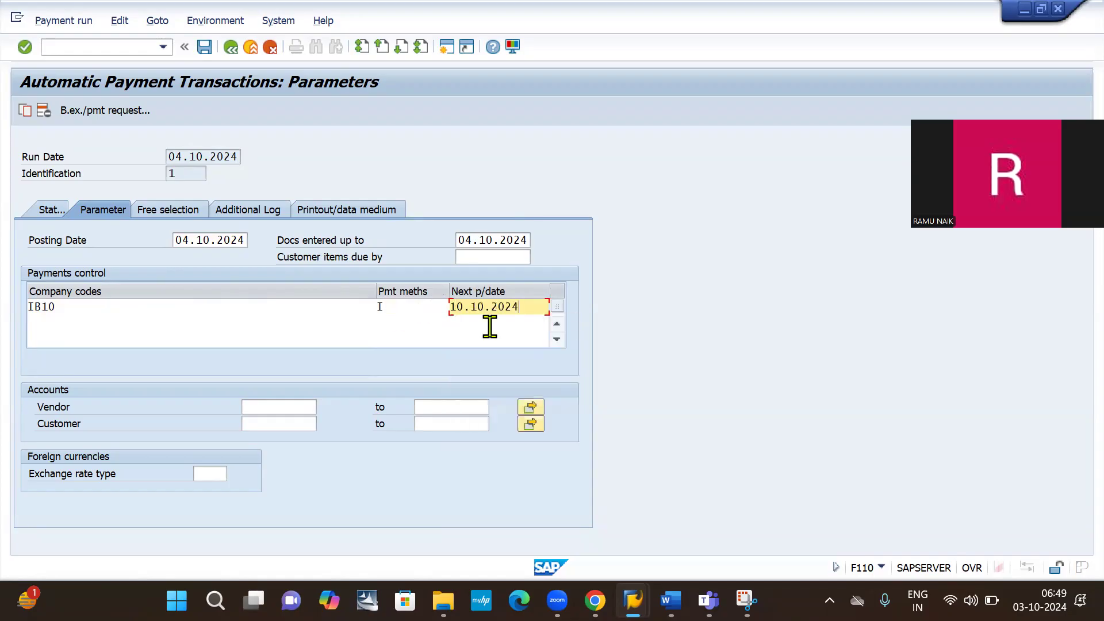
left_click(302, 411)
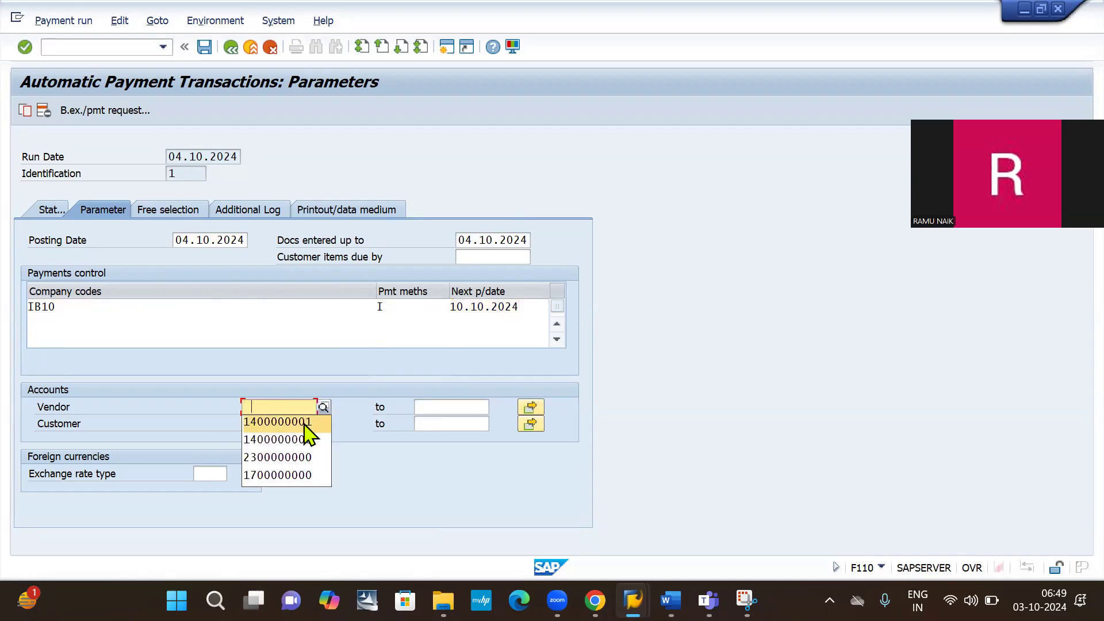
left_click(304, 426)
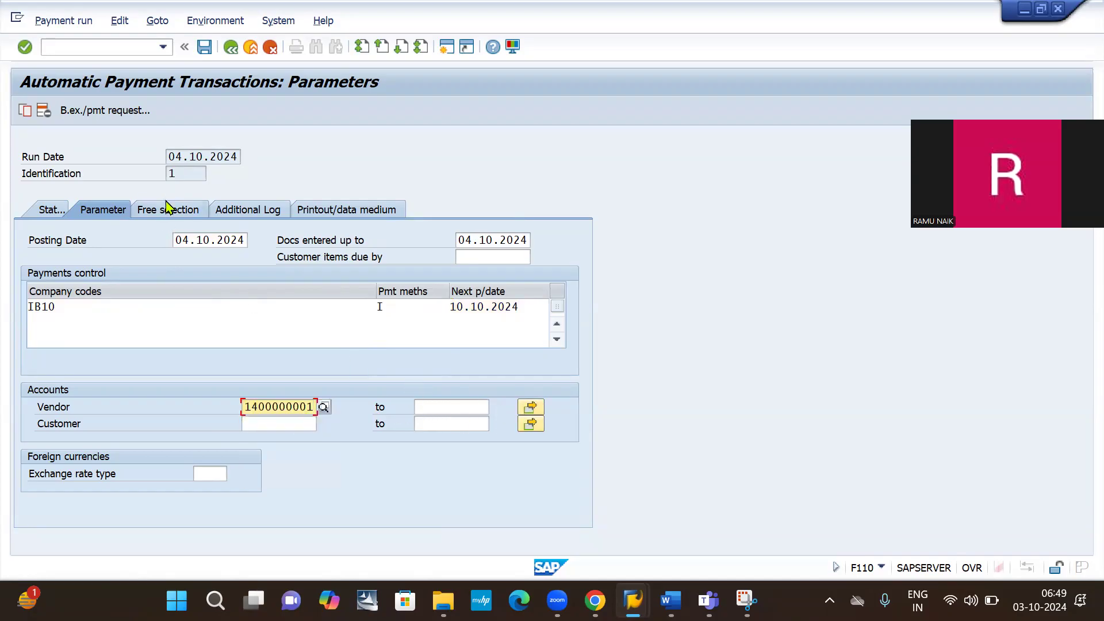
Enable additional logging of due date check, payment method selection in all cases and payment document line items for the same vendor account
left_click(236, 212)
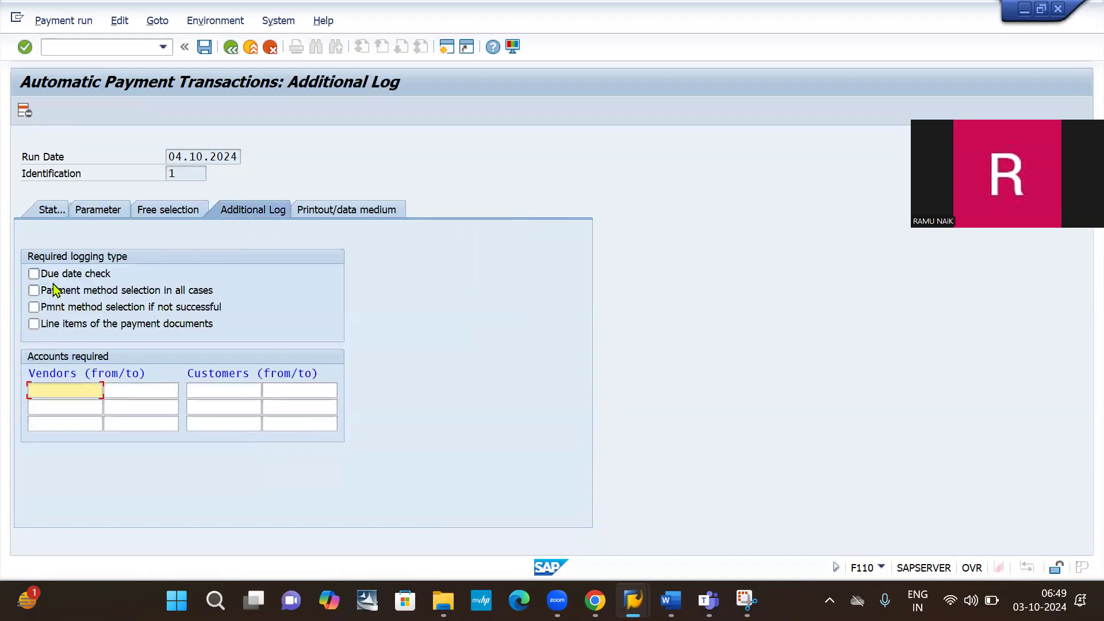
left_click(48, 275)
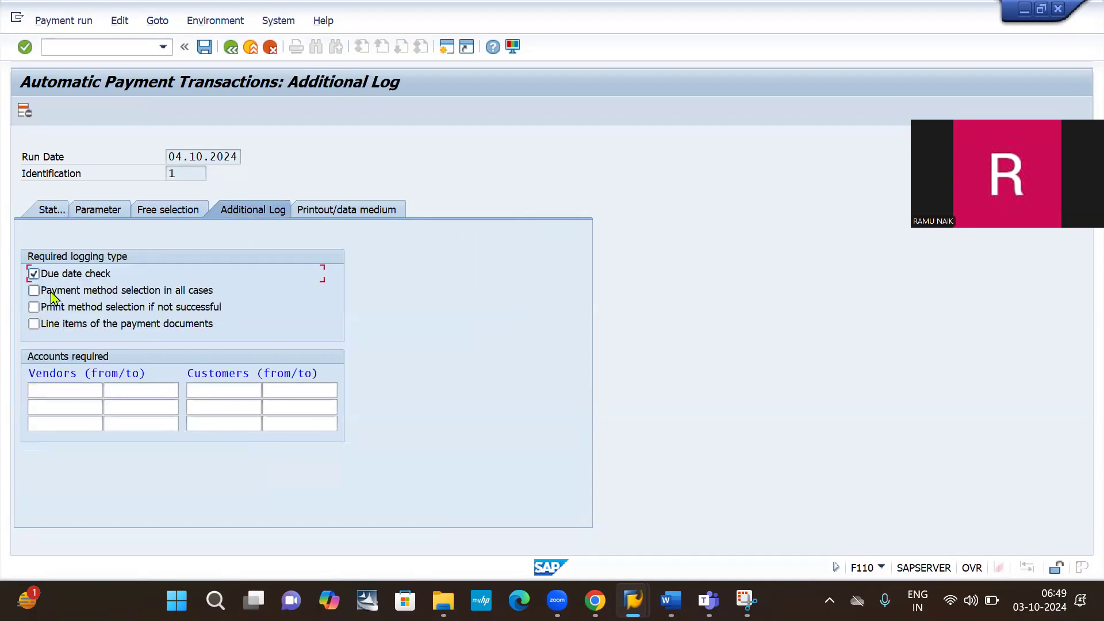
left_click(51, 293)
left_click(55, 327)
left_click(77, 390)
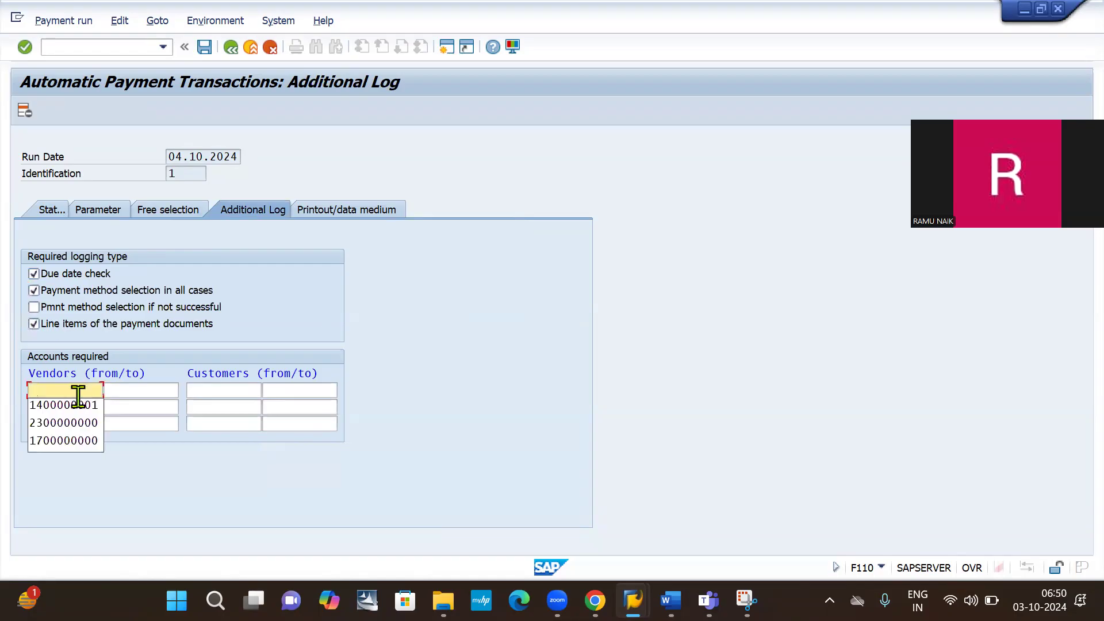
left_click(80, 401)
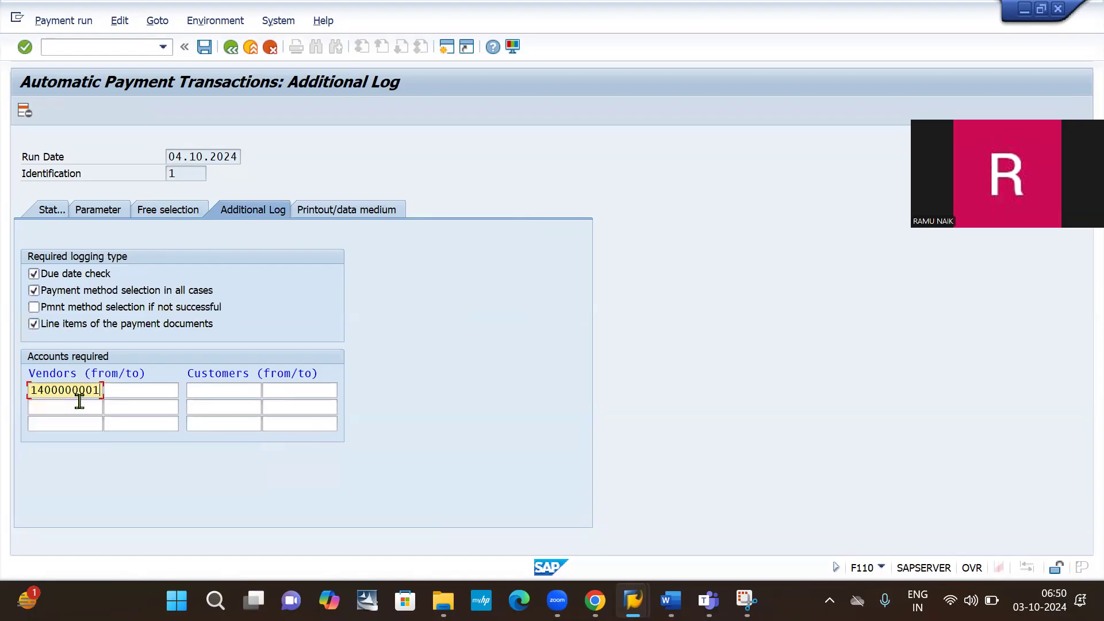
Assign variant IB101 to the print program RFFOUS_C
left_click(355, 211)
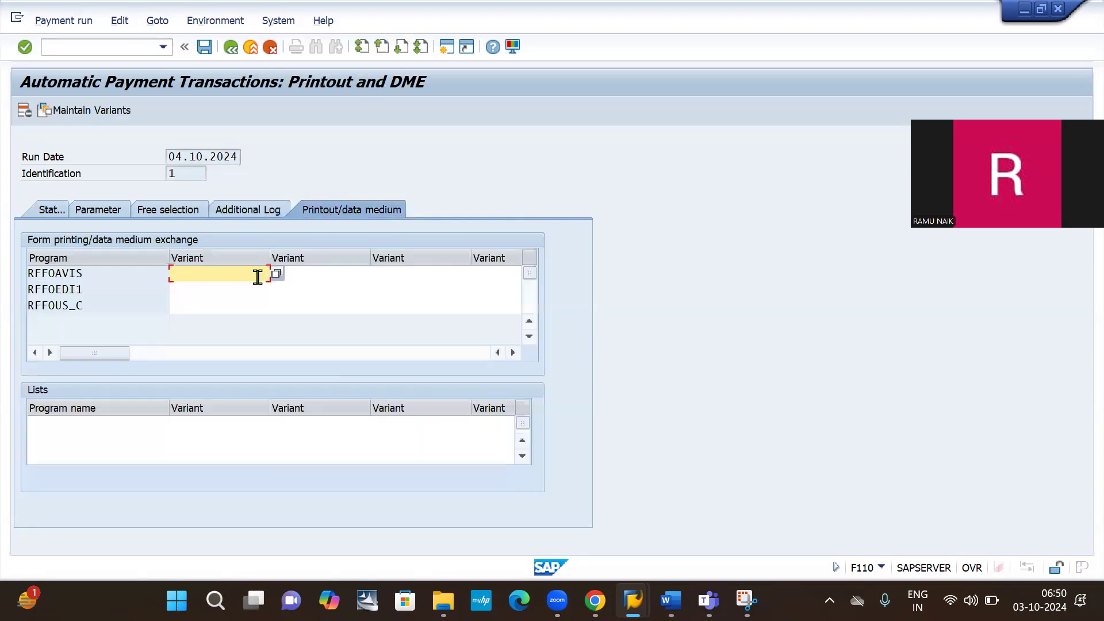
left_click(189, 306)
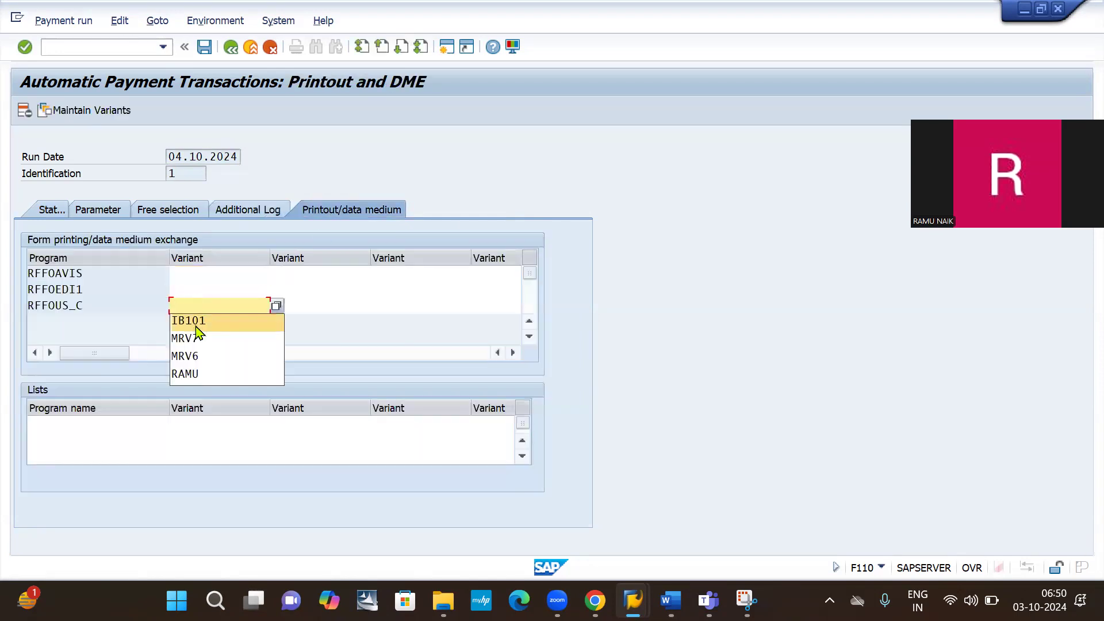
left_click(196, 321)
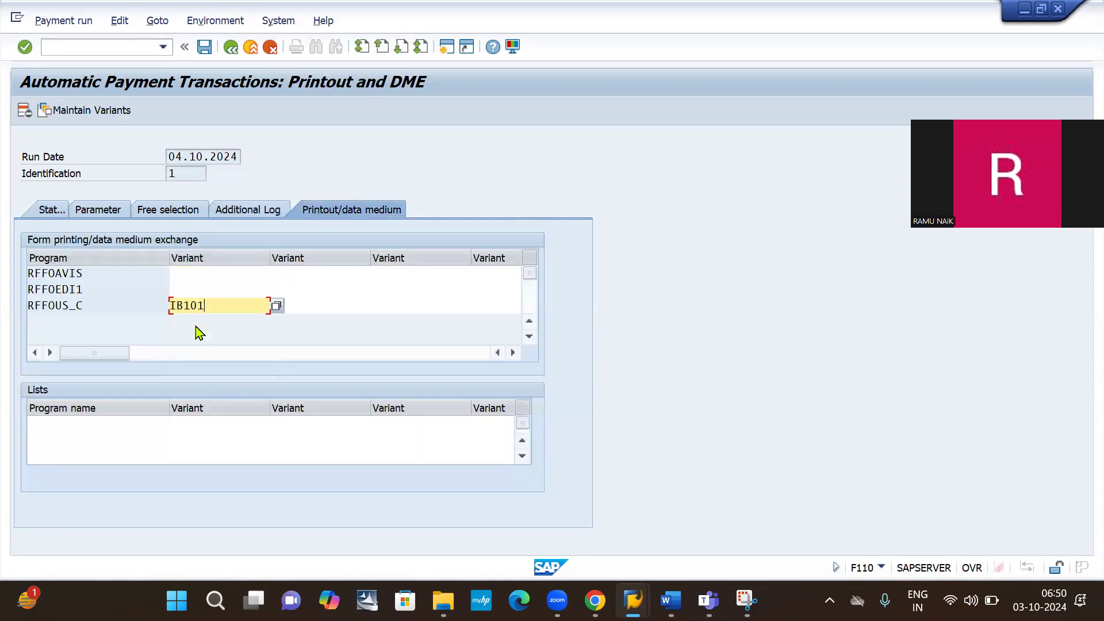
Review the settings of variant IB101 for RFFOUS_C, save the variant and return to the payment run
left_click(83, 112)
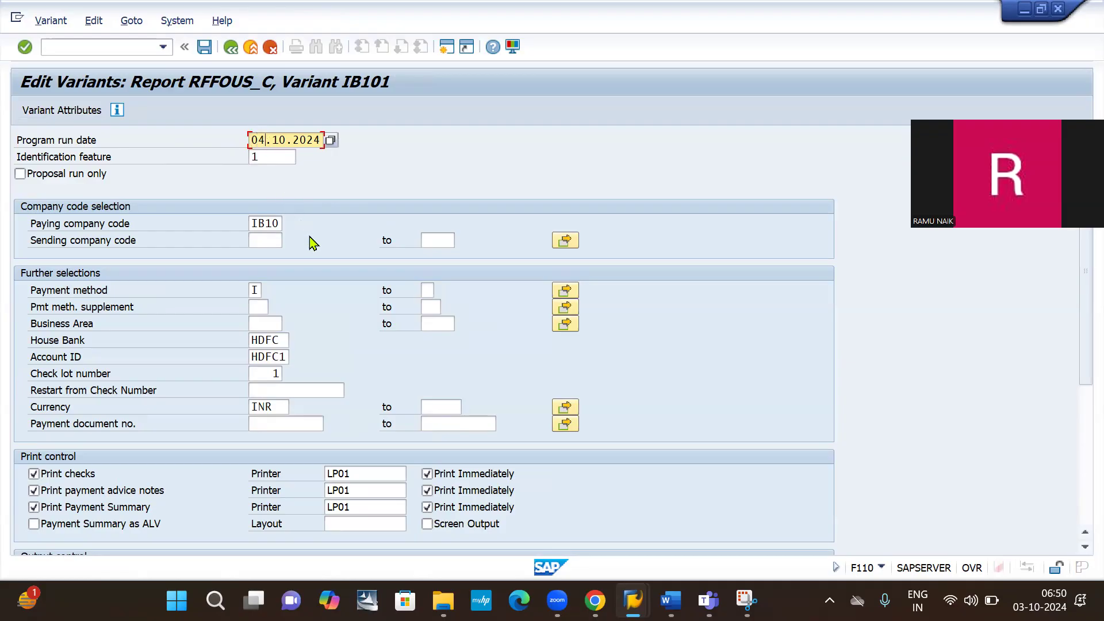
scroll(311, 242, "down", 3)
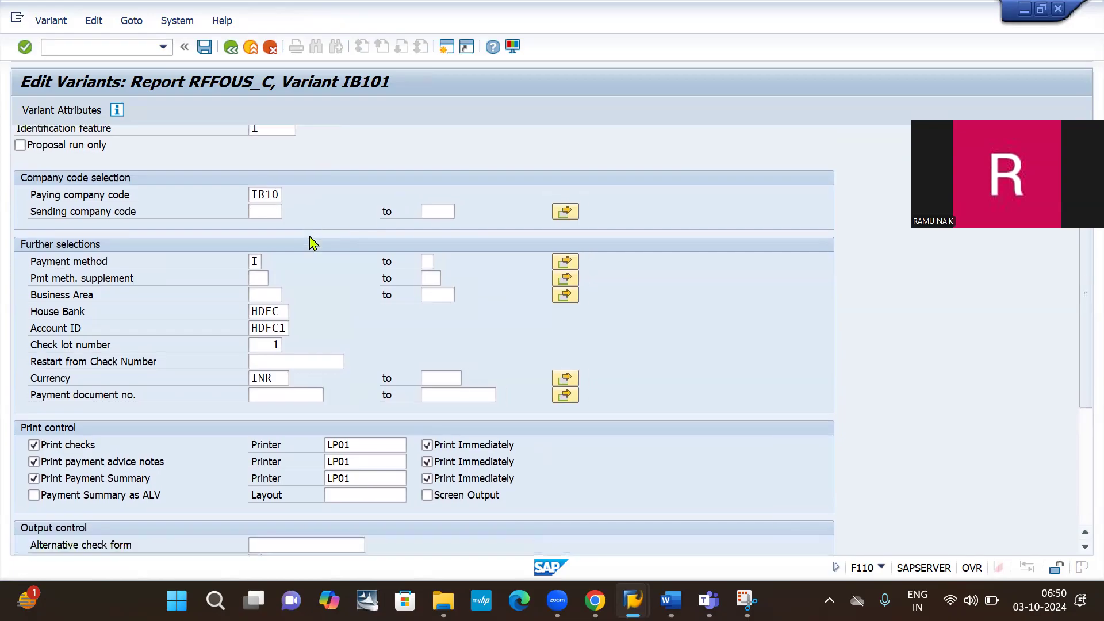
scroll(311, 242, "down", 6)
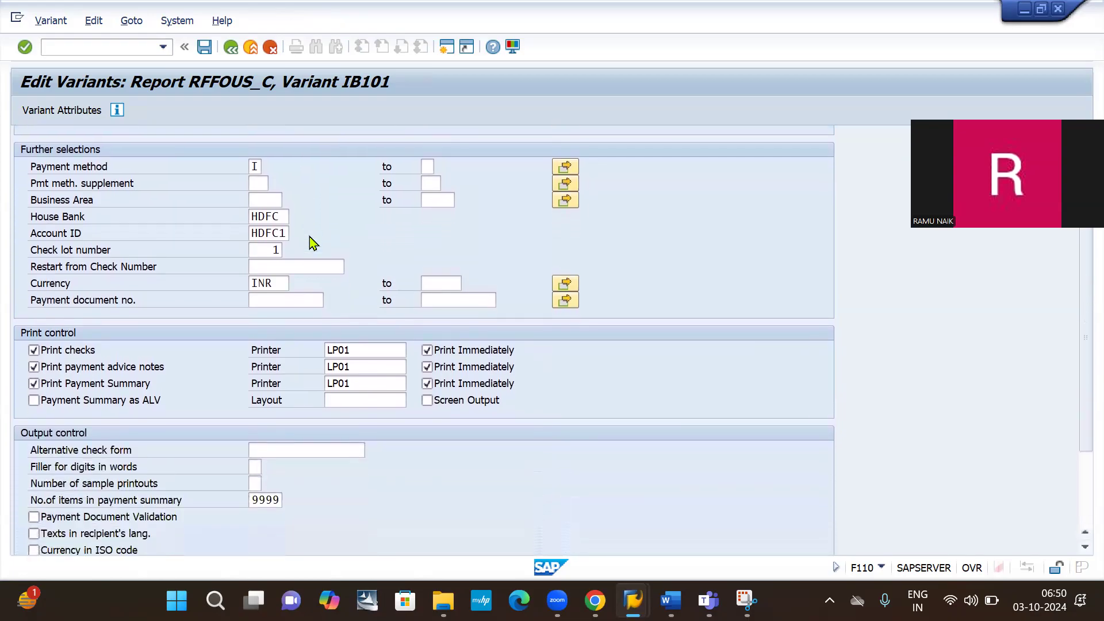
scroll(311, 242, "down", 3)
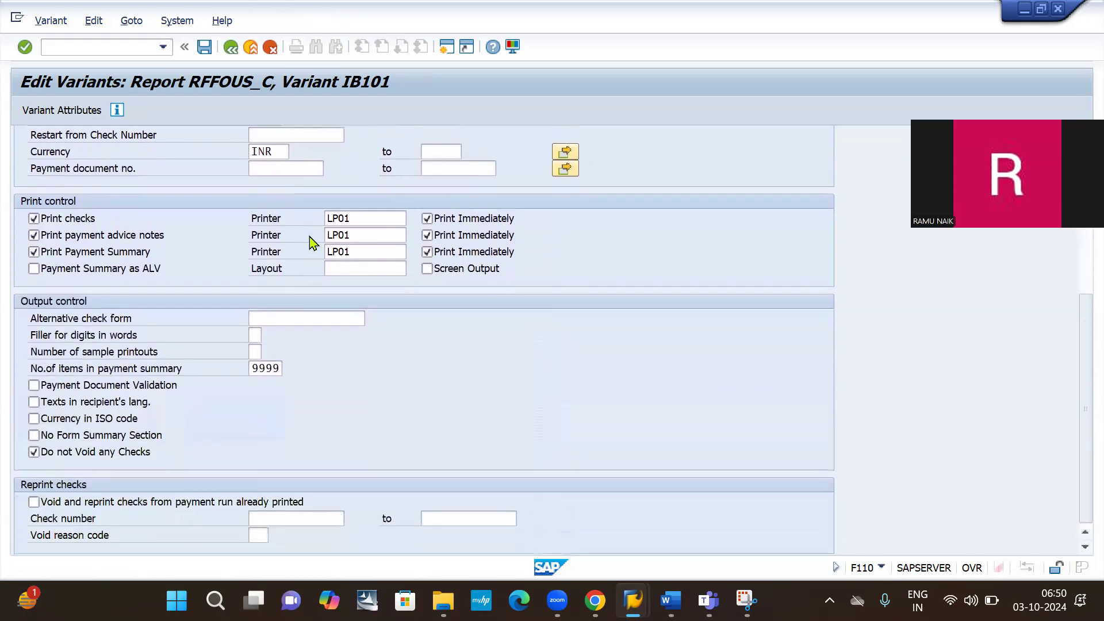
scroll(311, 243, "up", 12)
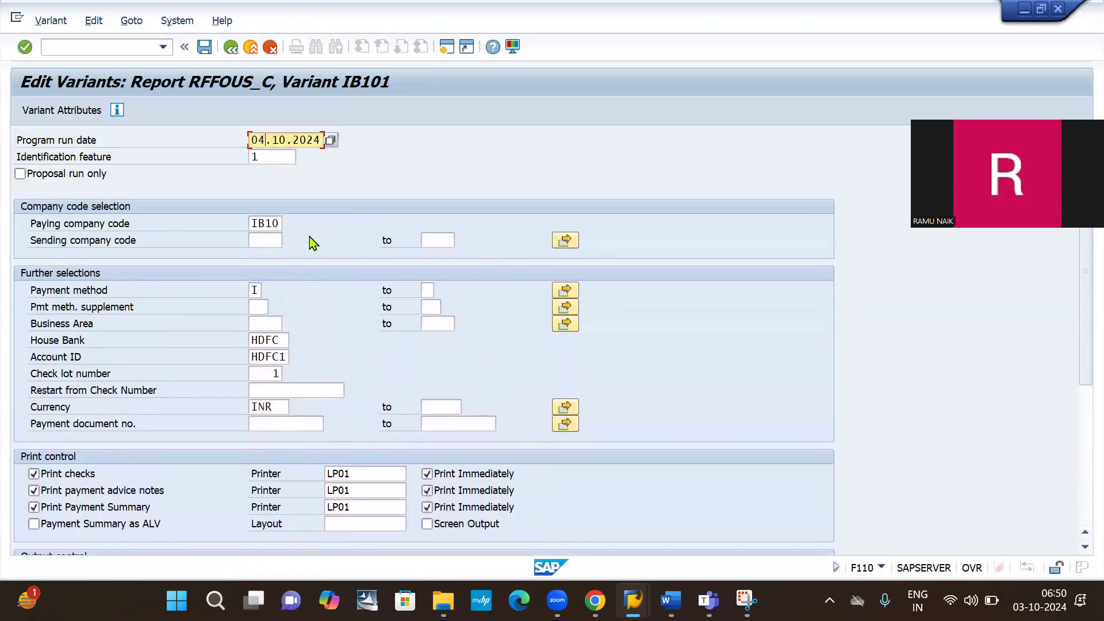
left_click(206, 49)
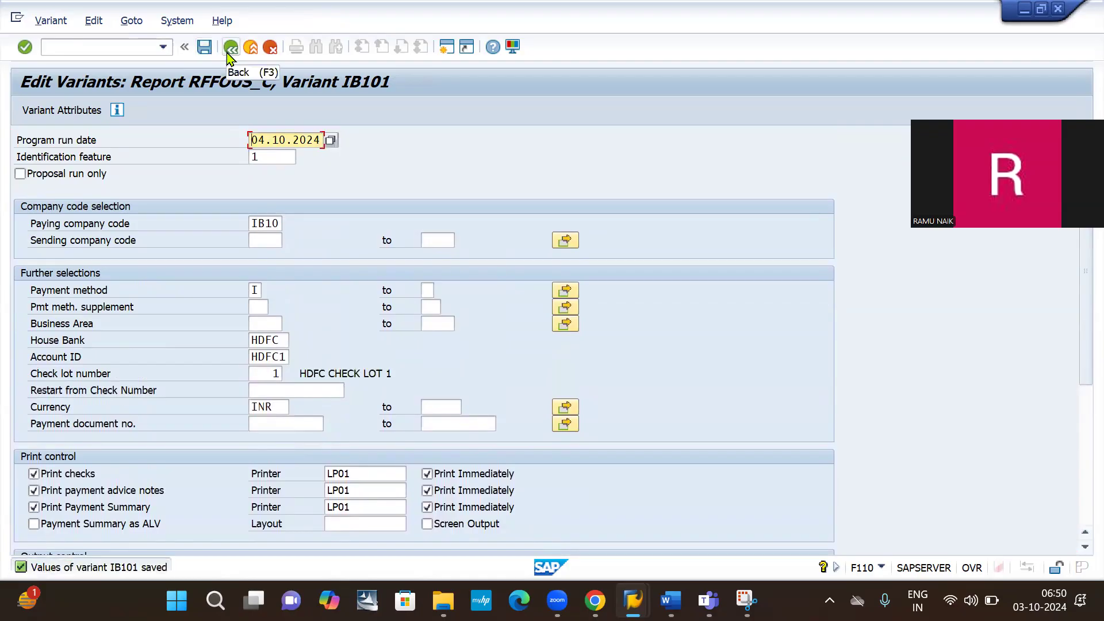
left_click(229, 54)
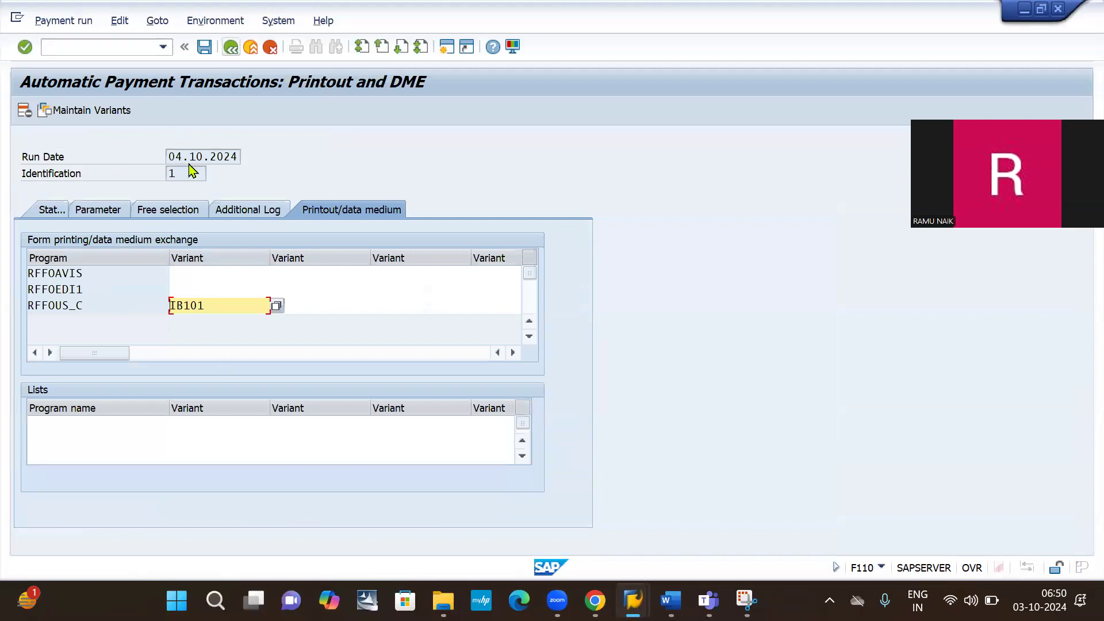
Save the payment run parameters and schedule the proposal to start immediately with payment medium creation
left_click(44, 213)
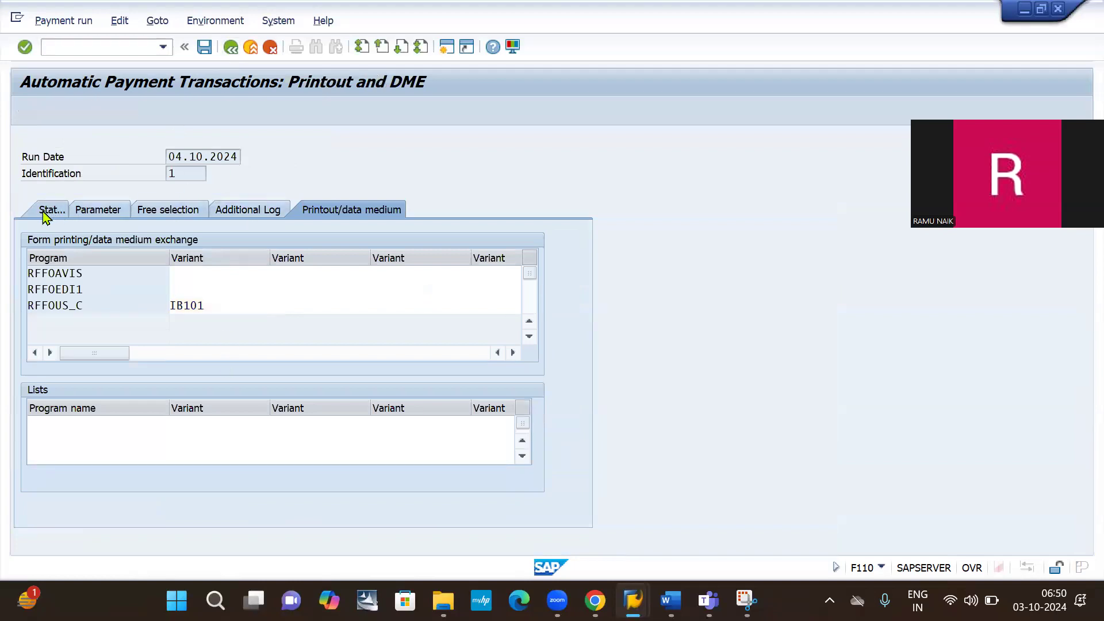
left_click(266, 301)
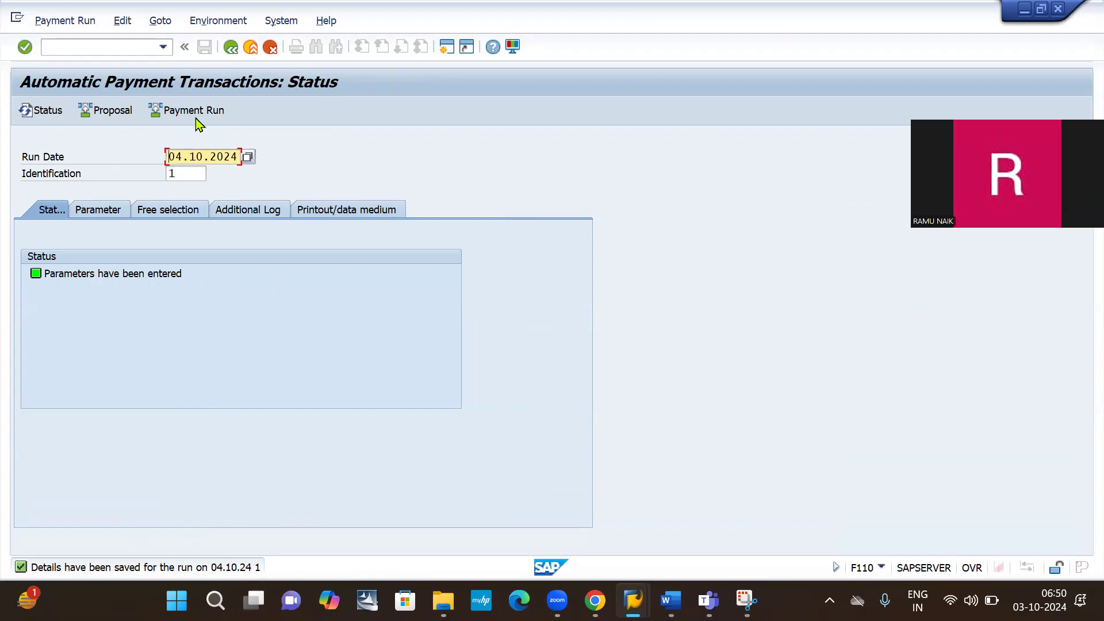
left_click(97, 110)
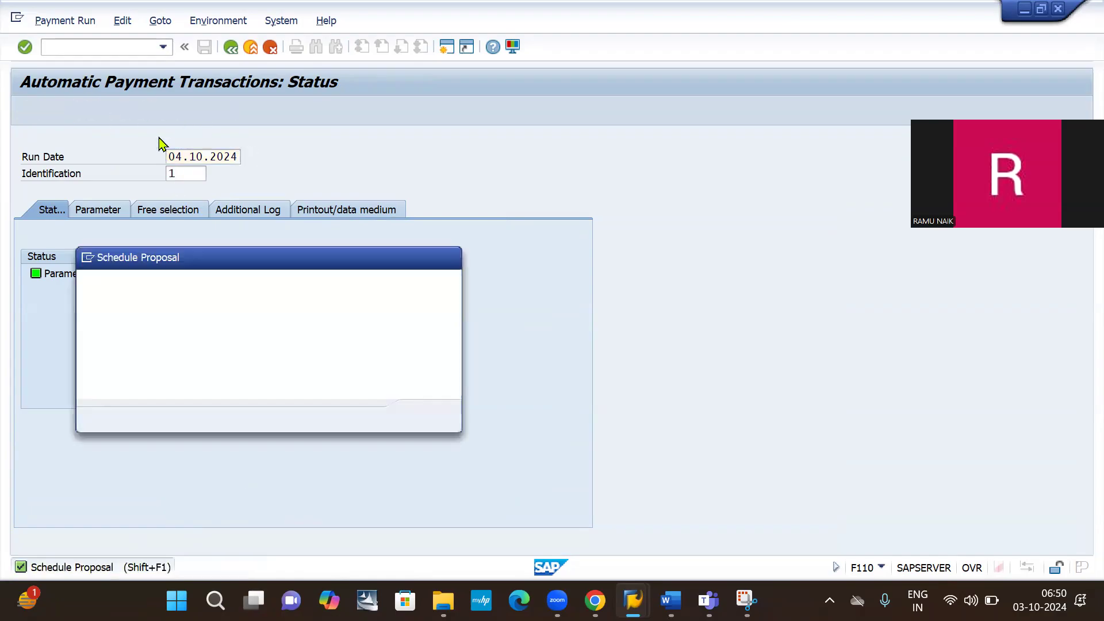
left_click(355, 303)
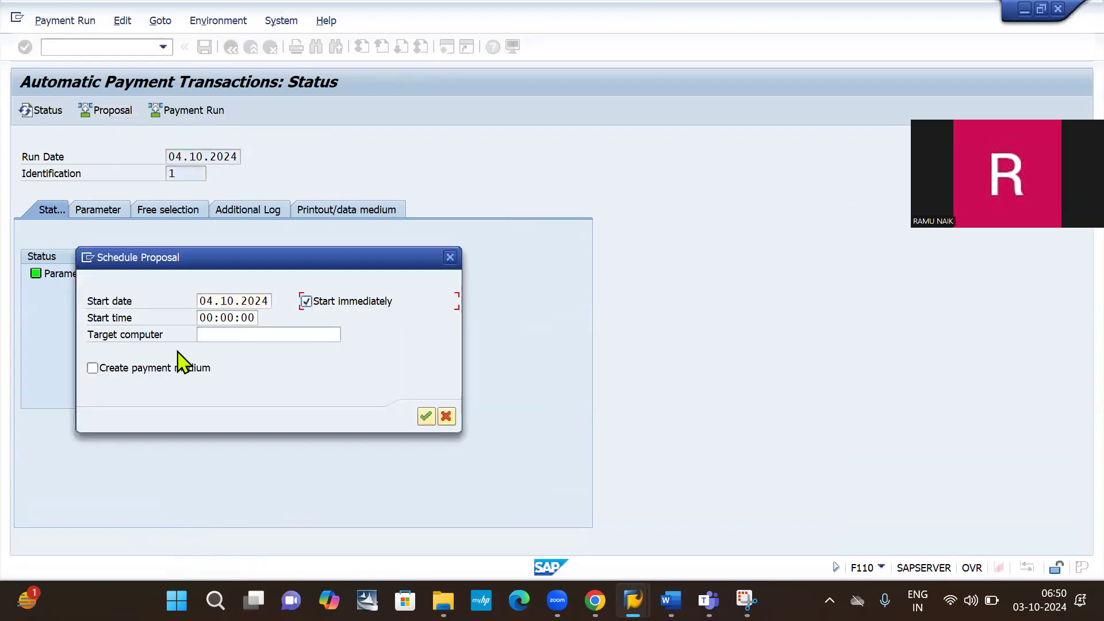
left_click(160, 368)
left_click(425, 415)
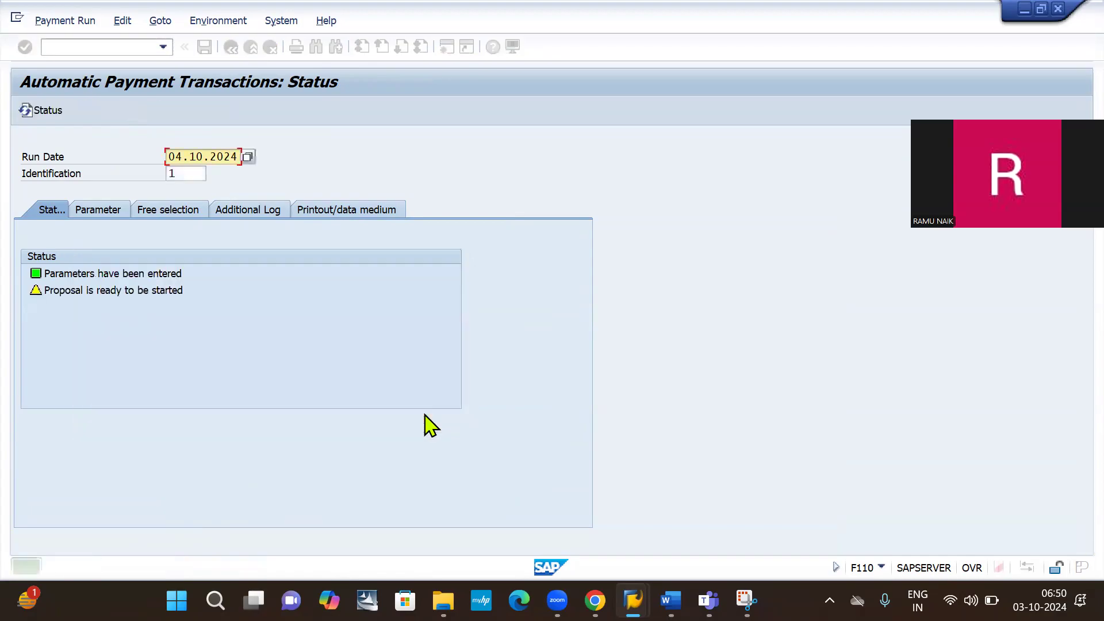
key("Return")
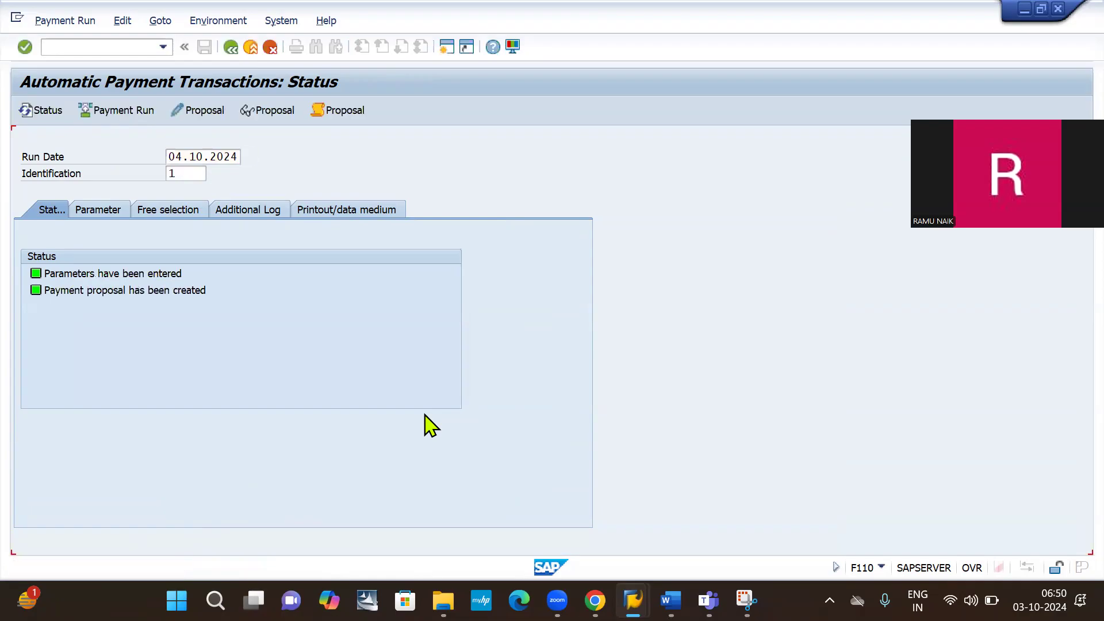
Open the payment proposal for editing with all accounting clerks, review the proposed vendor payment and return to the payment run status
left_click(209, 109)
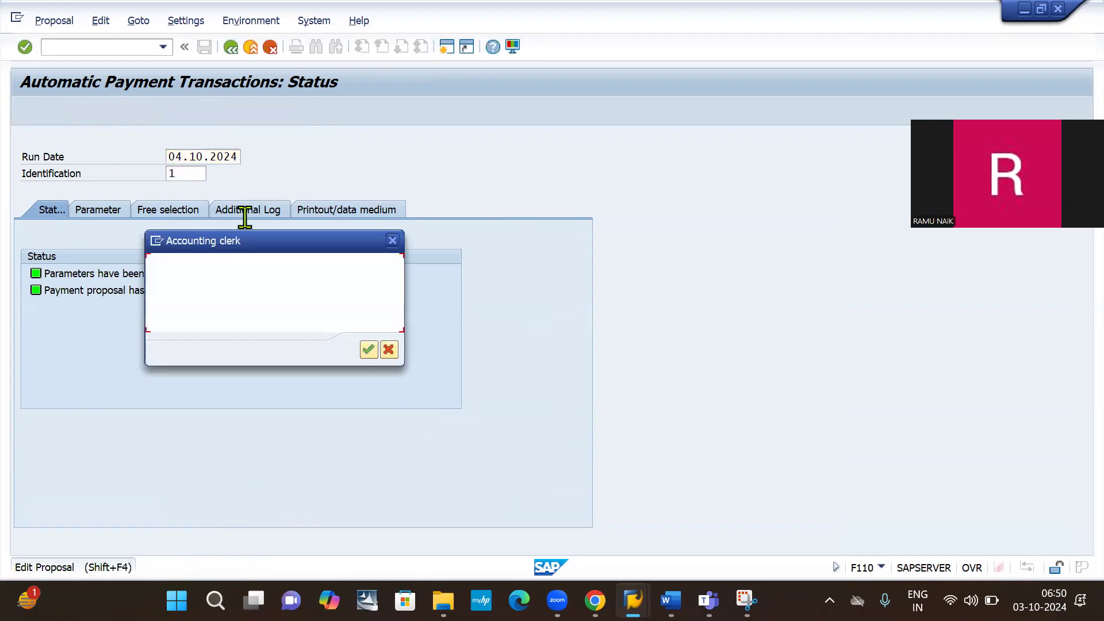
left_click(368, 349)
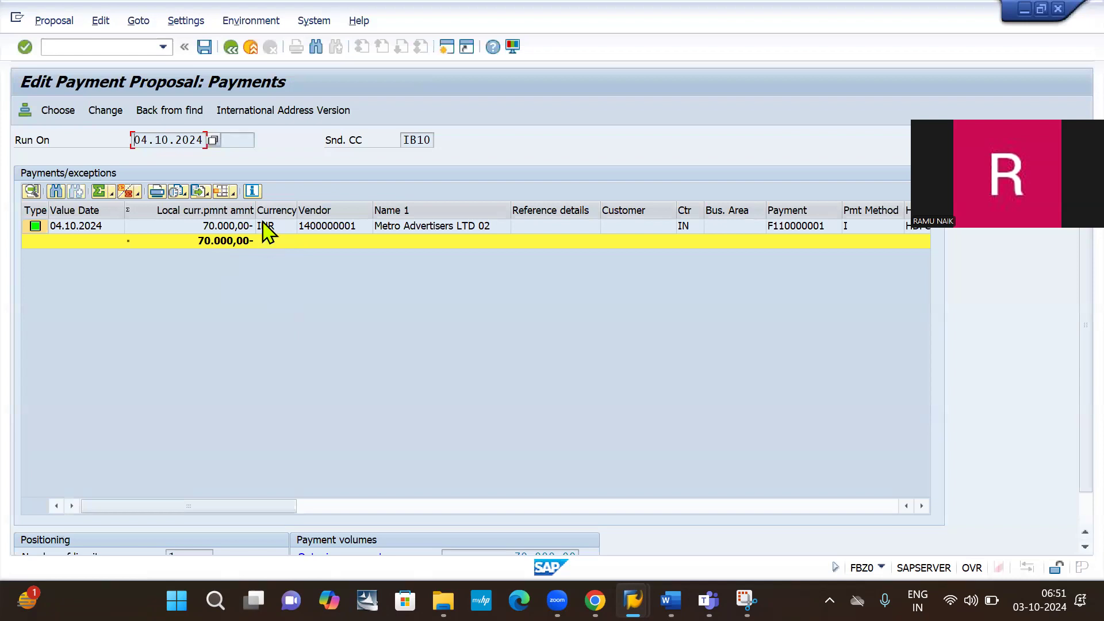
left_click(231, 48)
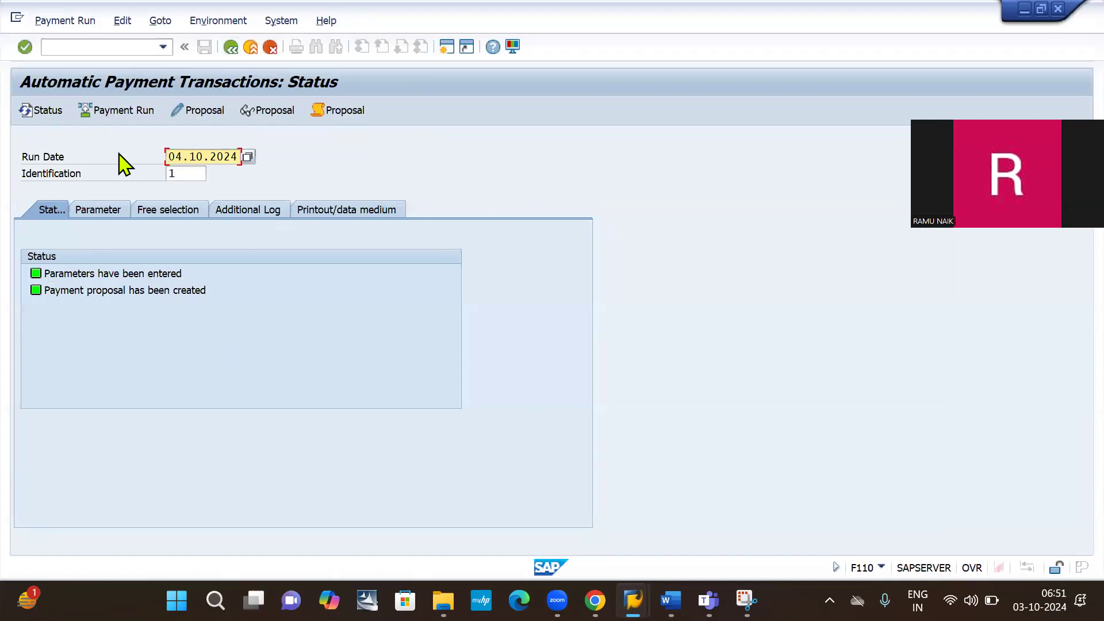
Schedule the payment run to start immediately with payment medium creation and refresh its status
left_click(118, 115)
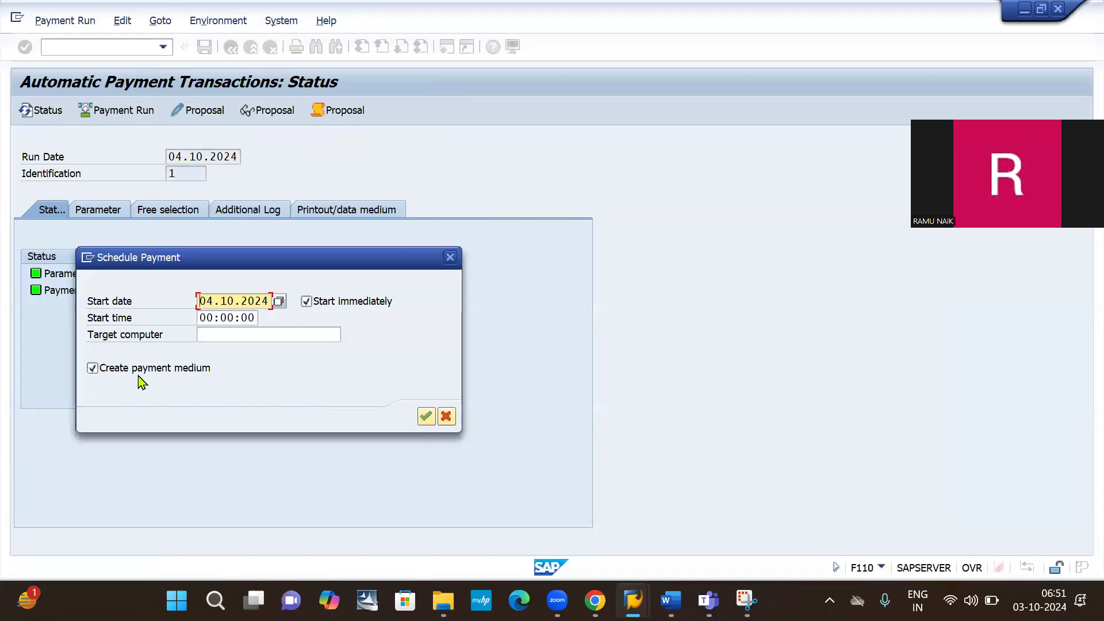
left_click(426, 416)
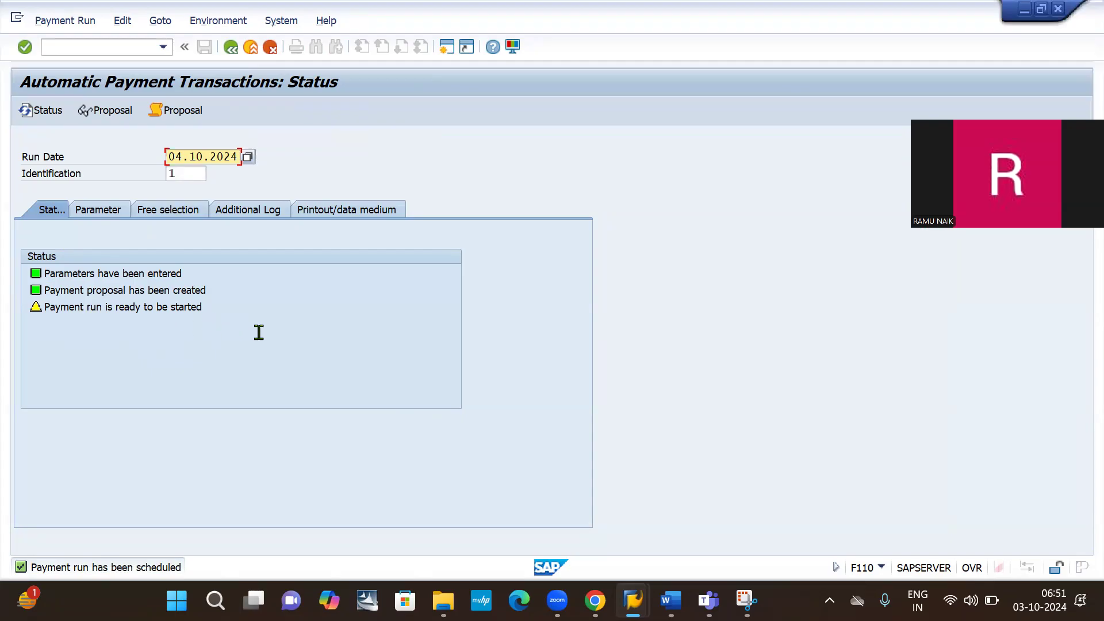
key("Return")
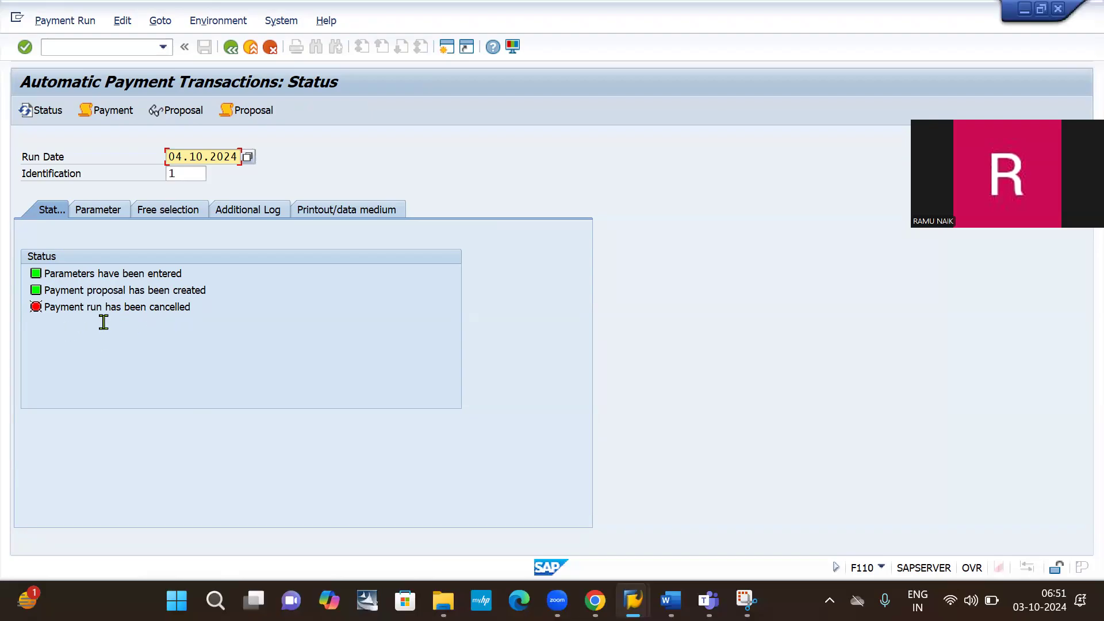
Examine the payment run's job log for the cause of the cancellation and return to the status overview
left_click(40, 311)
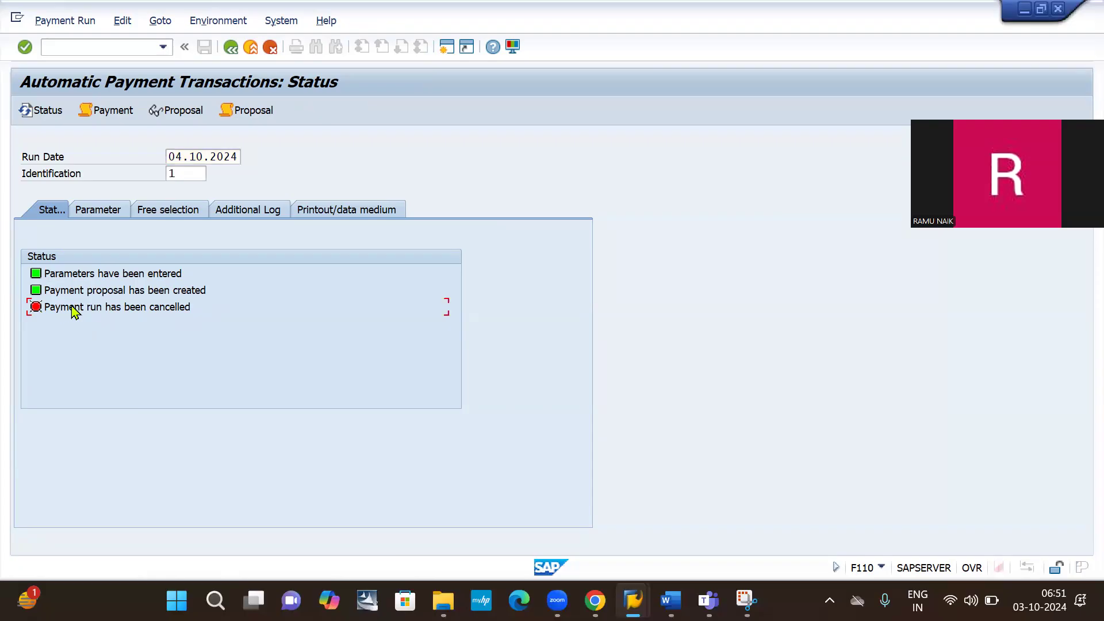
left_click(118, 111)
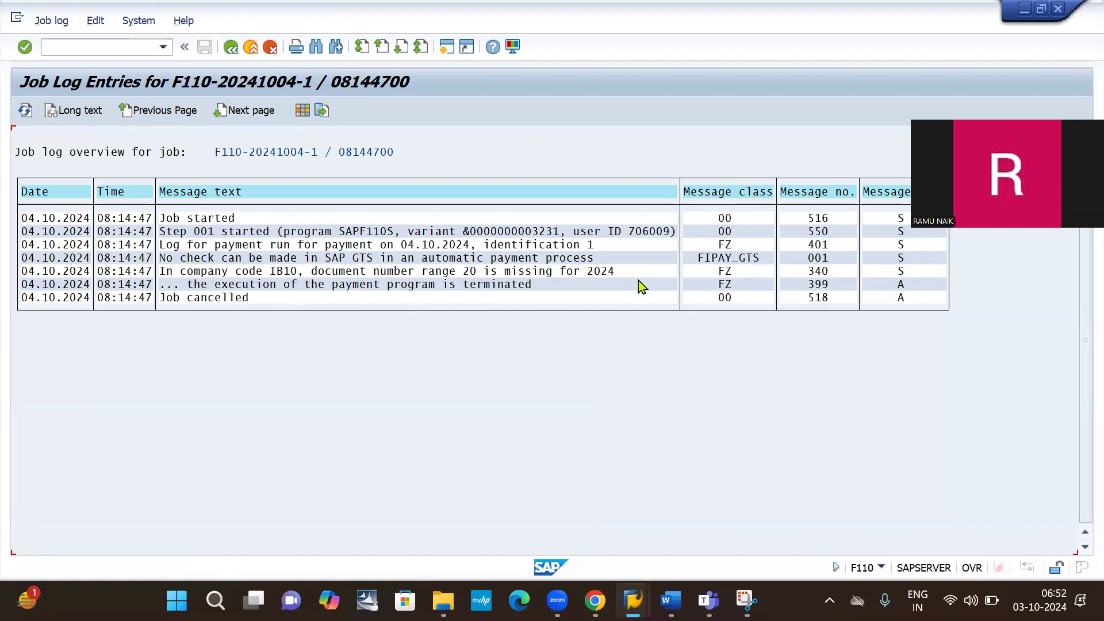
left_click(232, 50)
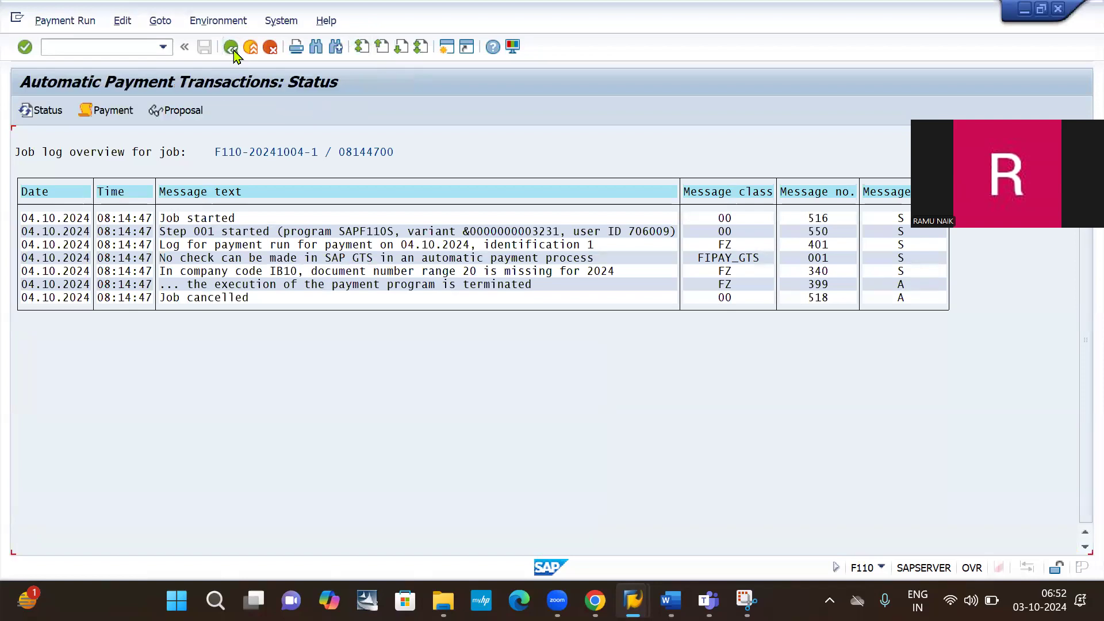
Delete the output of the cancelled payment run and confirm the deletion of its payment data
left_click(121, 23)
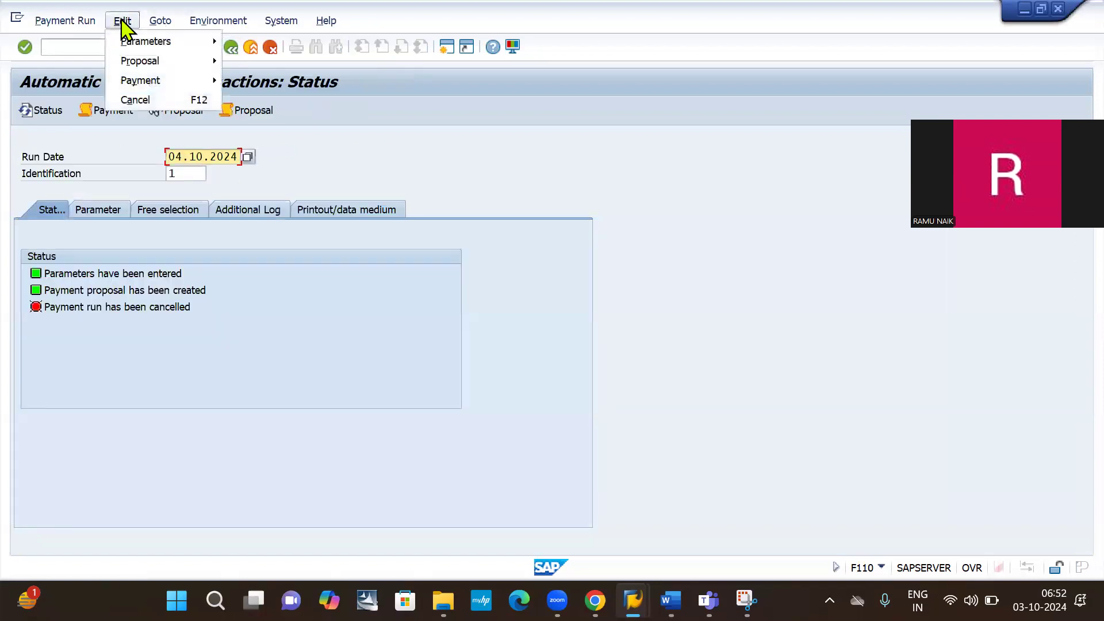
mouse_move(144, 81)
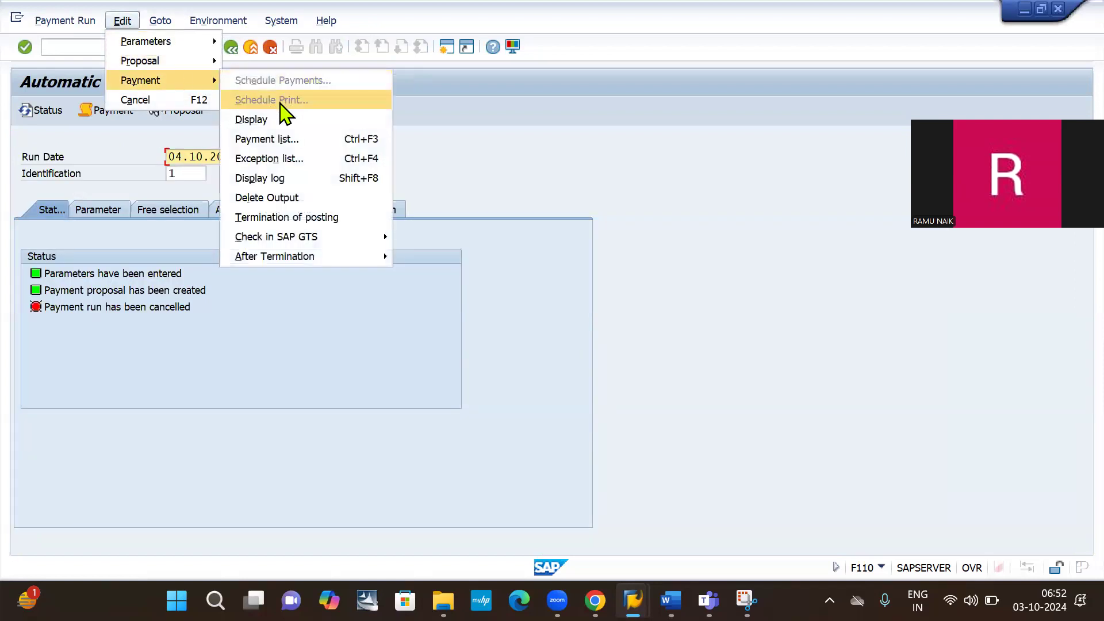
left_click(288, 198)
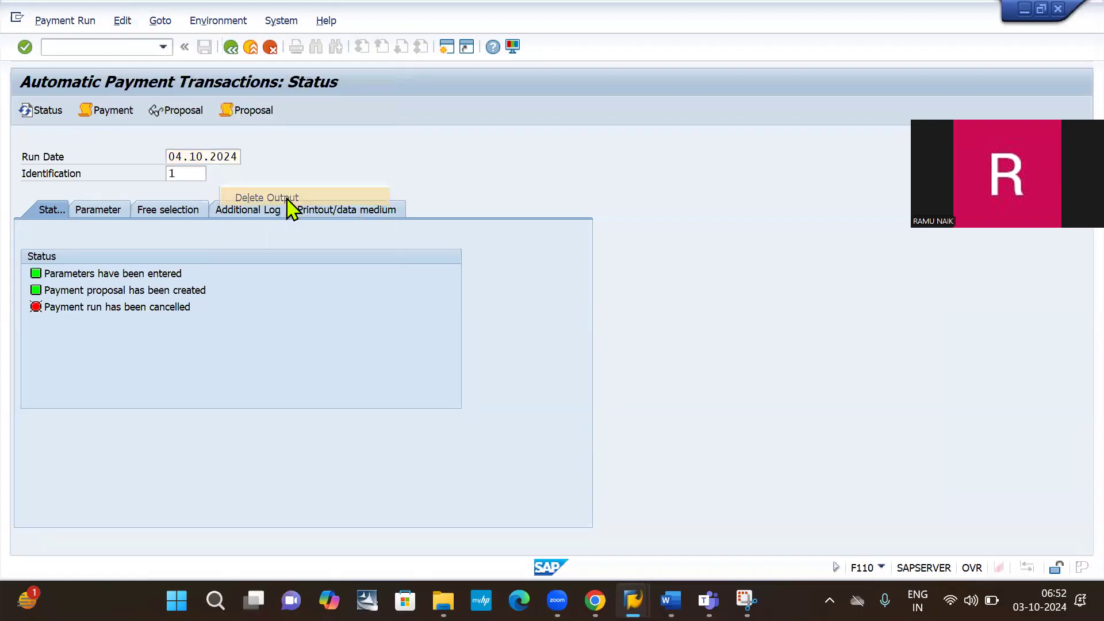
left_click(274, 369)
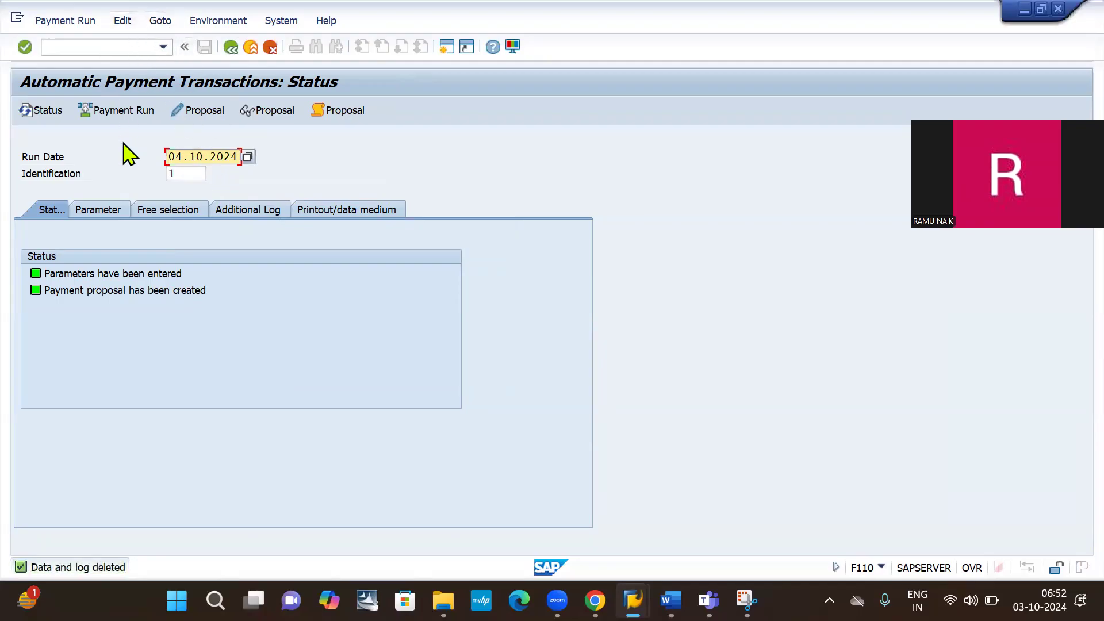
Open the payment proposal for all accounting clerks and show the open items behind the Metro Advertisers LTD 02 payment
left_click(217, 113)
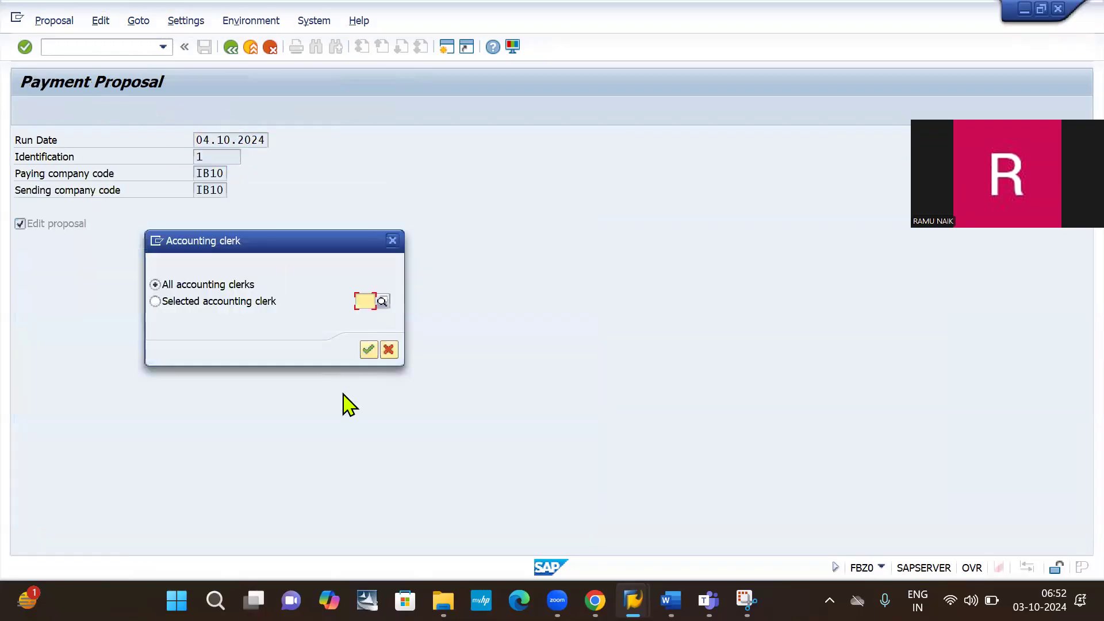
left_click(370, 347)
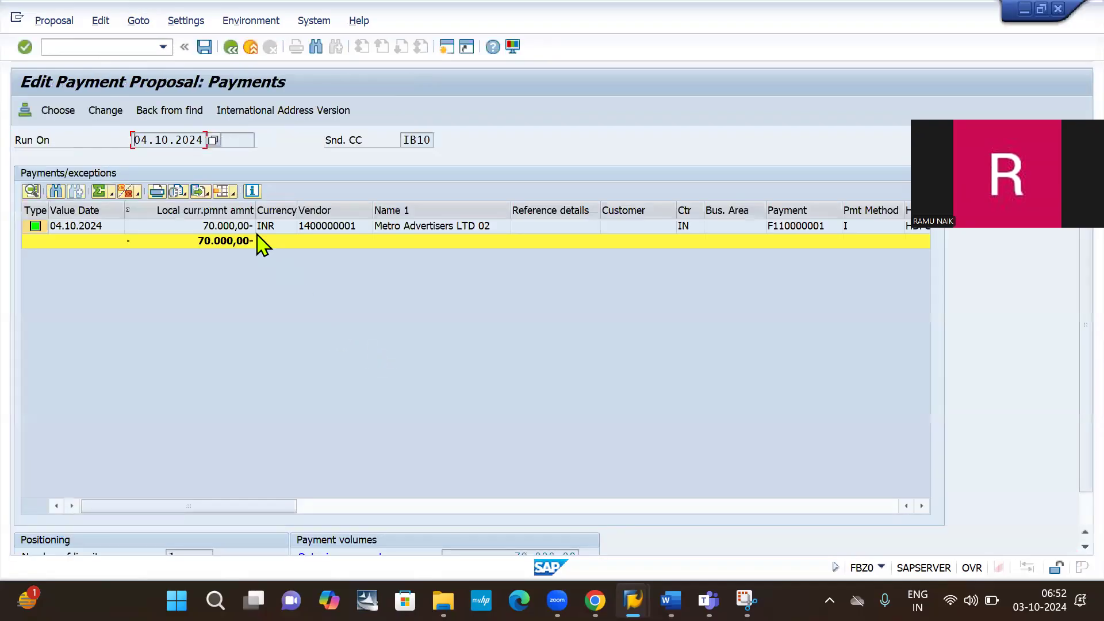
left_click(240, 226)
double_click(240, 226)
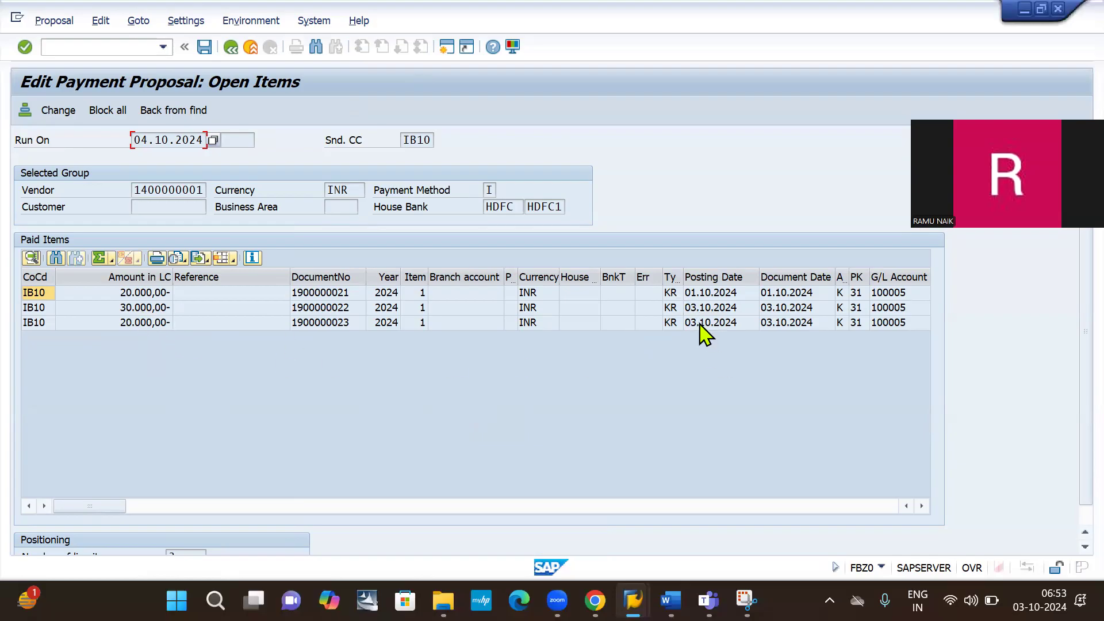
Set payment block A on the open item posted 01.10.2024, save the proposal and return to the payment run status
double_click(707, 292)
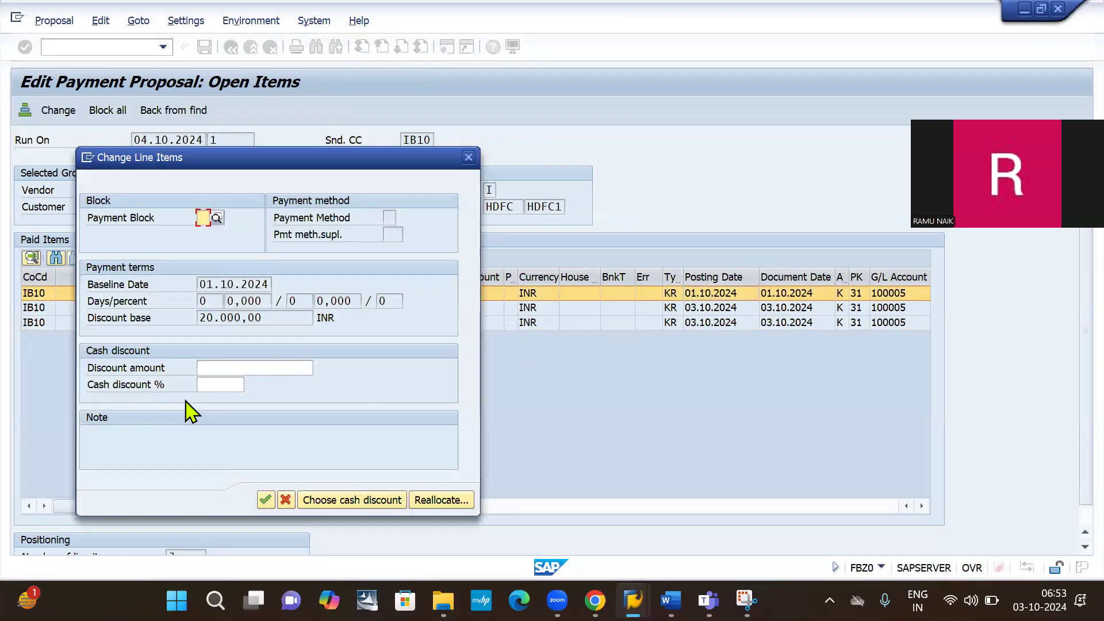
left_click(216, 219)
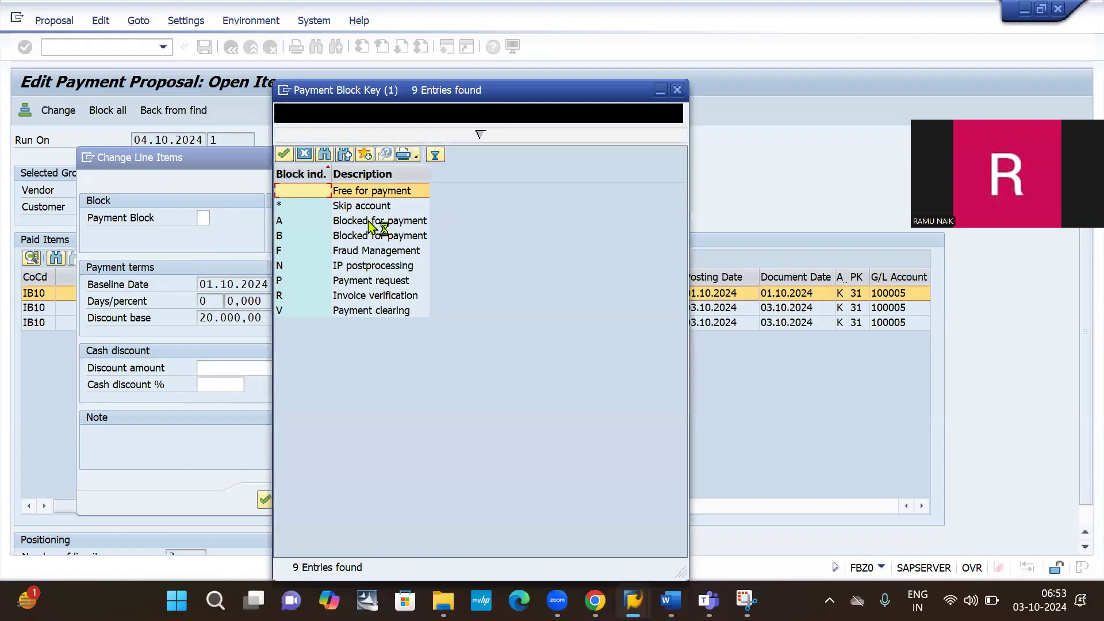
double_click(368, 222)
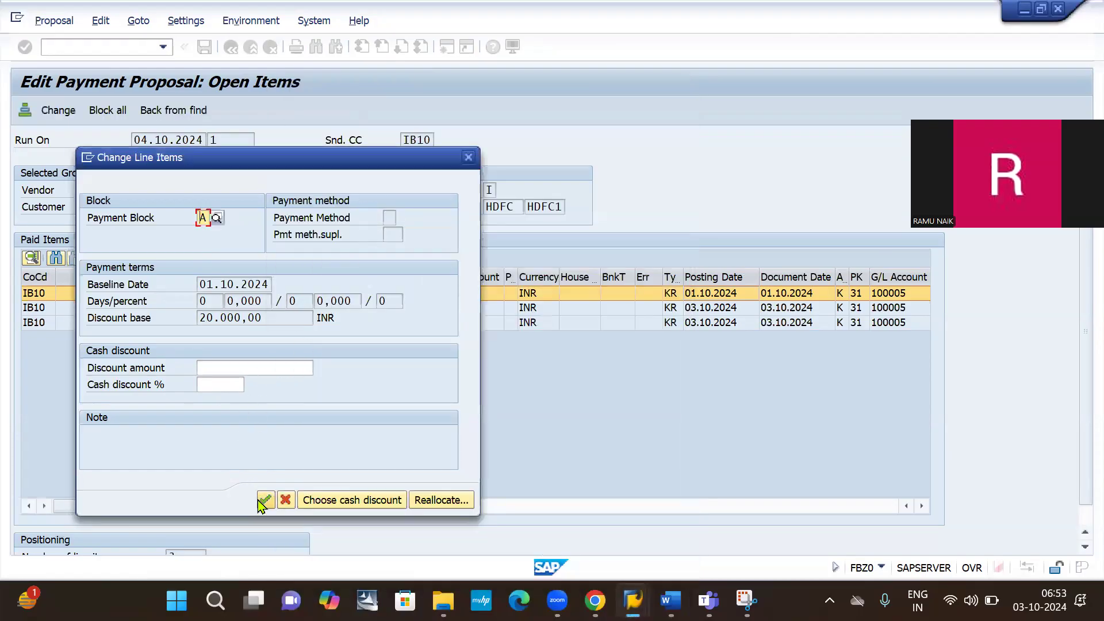
left_click(263, 504)
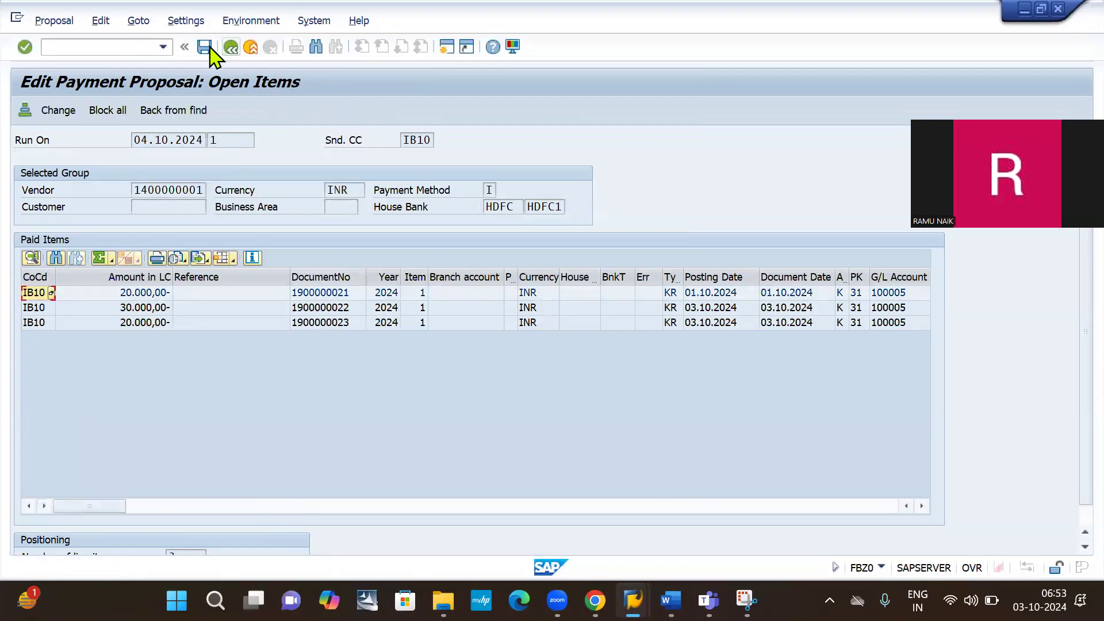
left_click(206, 47)
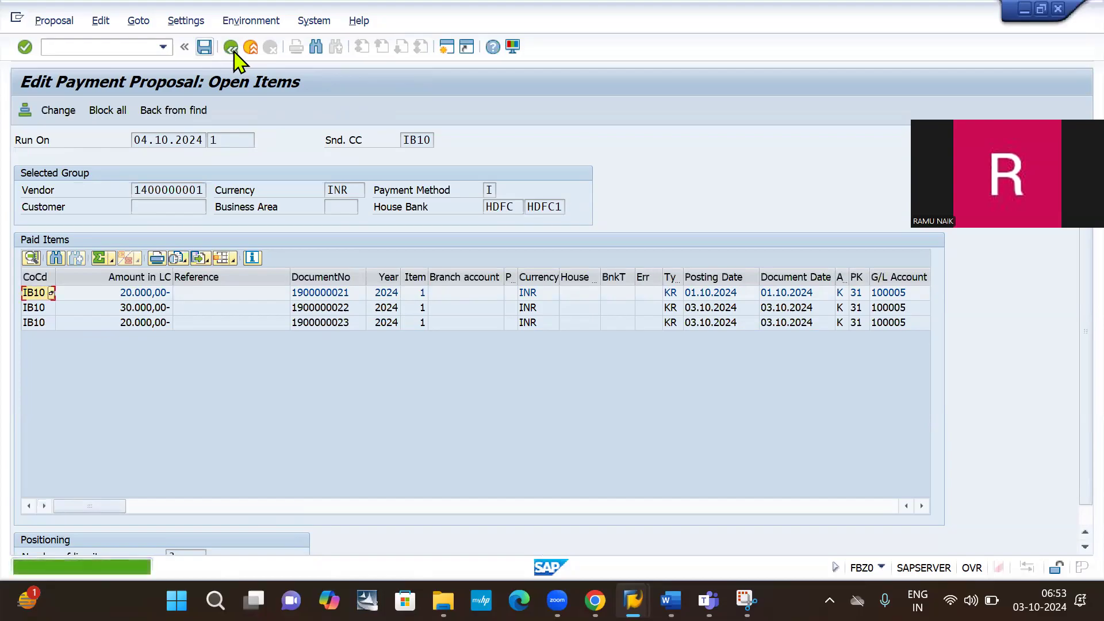
left_click(231, 48)
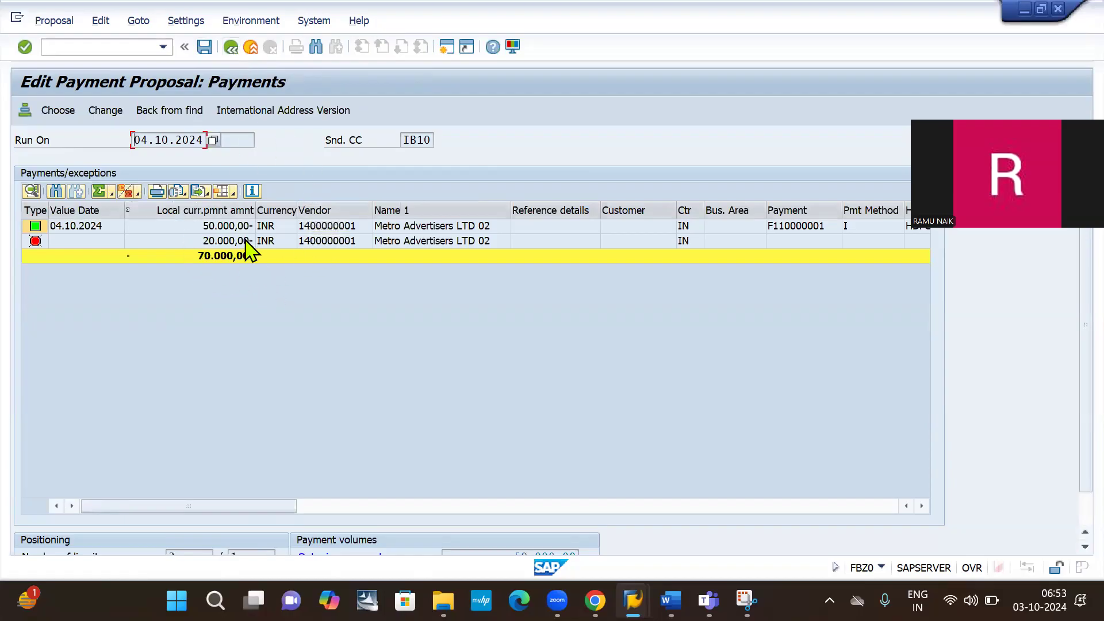
left_click(231, 47)
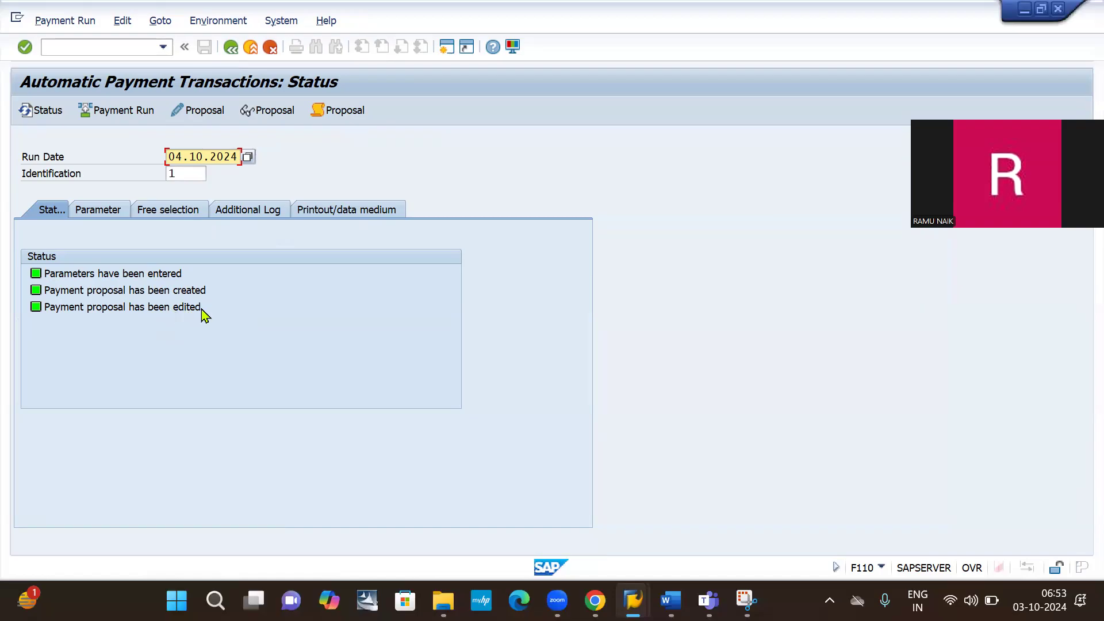
Schedule the payment run for the edited proposal to start immediately with payment medium creation, and refresh its status
left_click(122, 113)
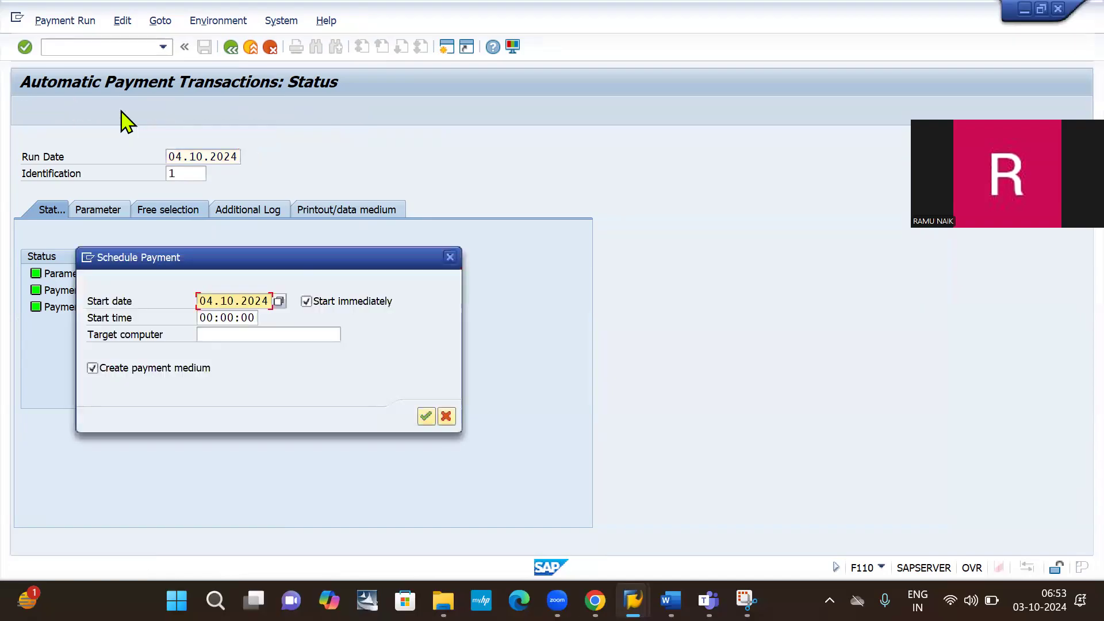
key("Return")
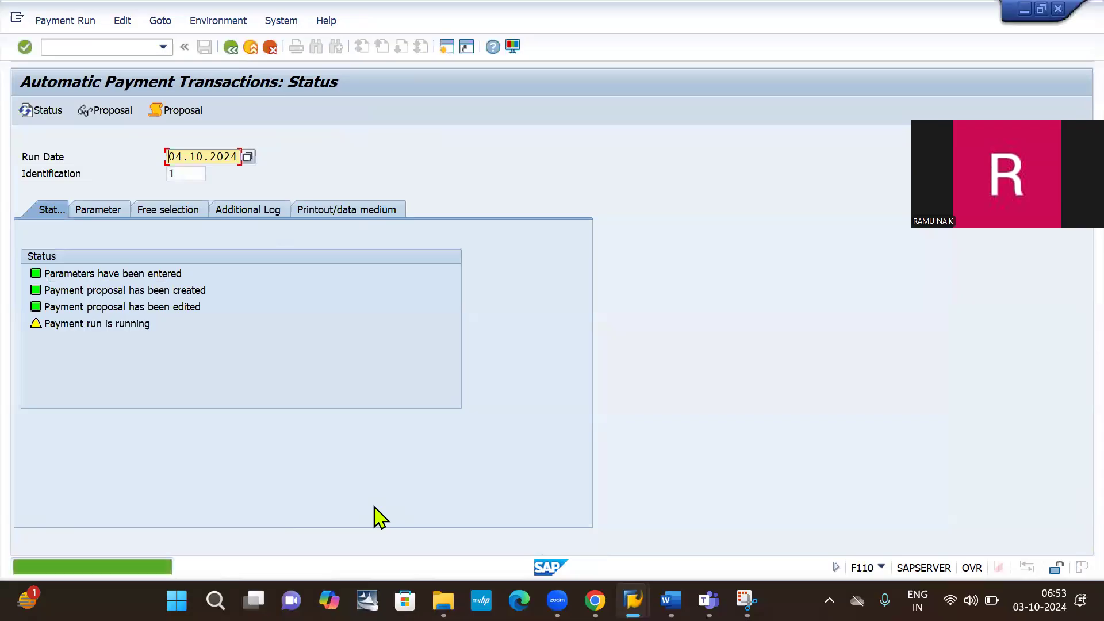
key("Return")
key("Return")
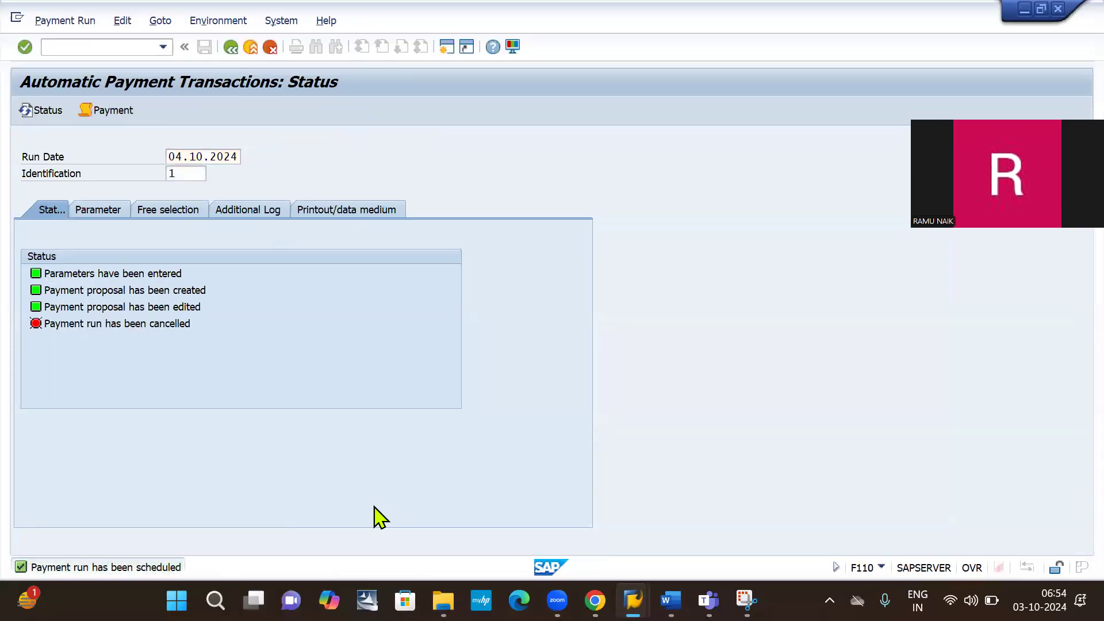
key("Return")
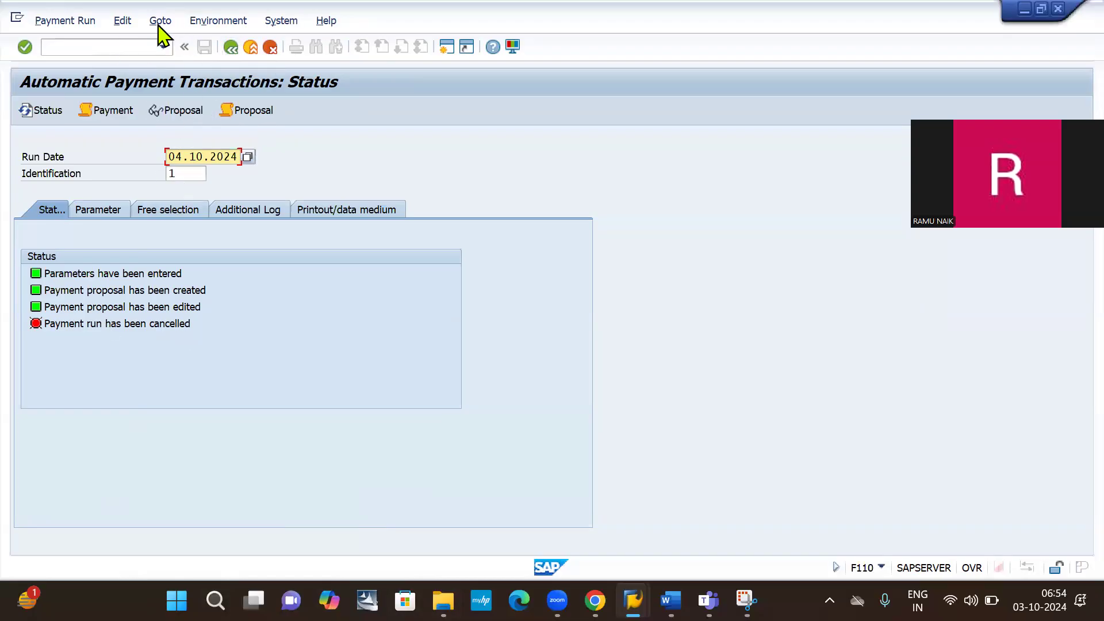
Delete the payment output of the cancelled run for the edited proposal and confirm the deletion
left_click(117, 23)
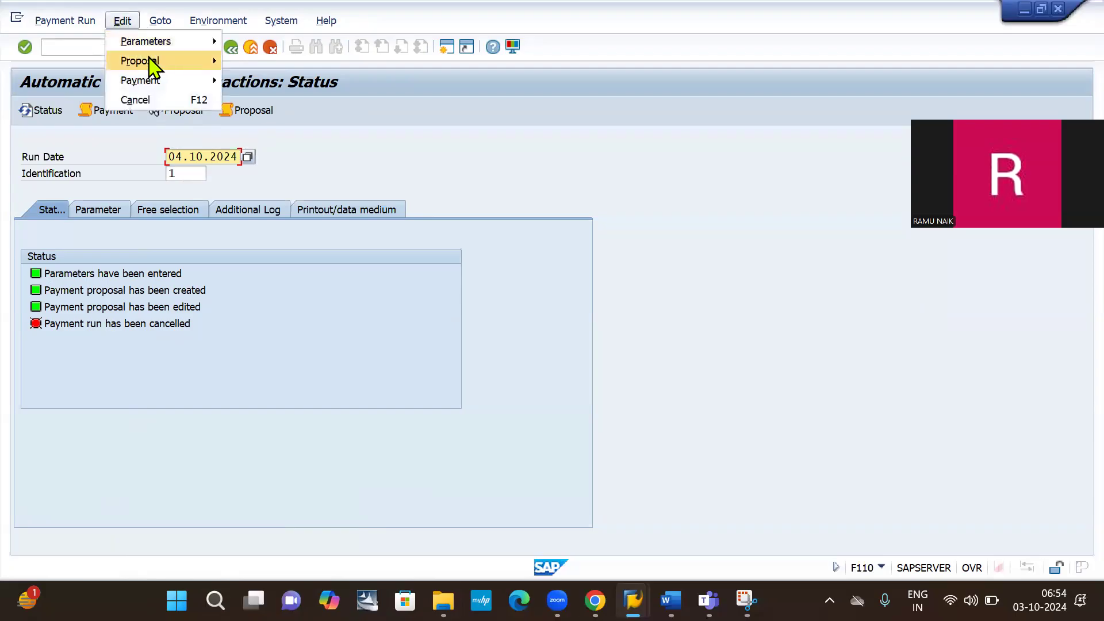
mouse_move(153, 86)
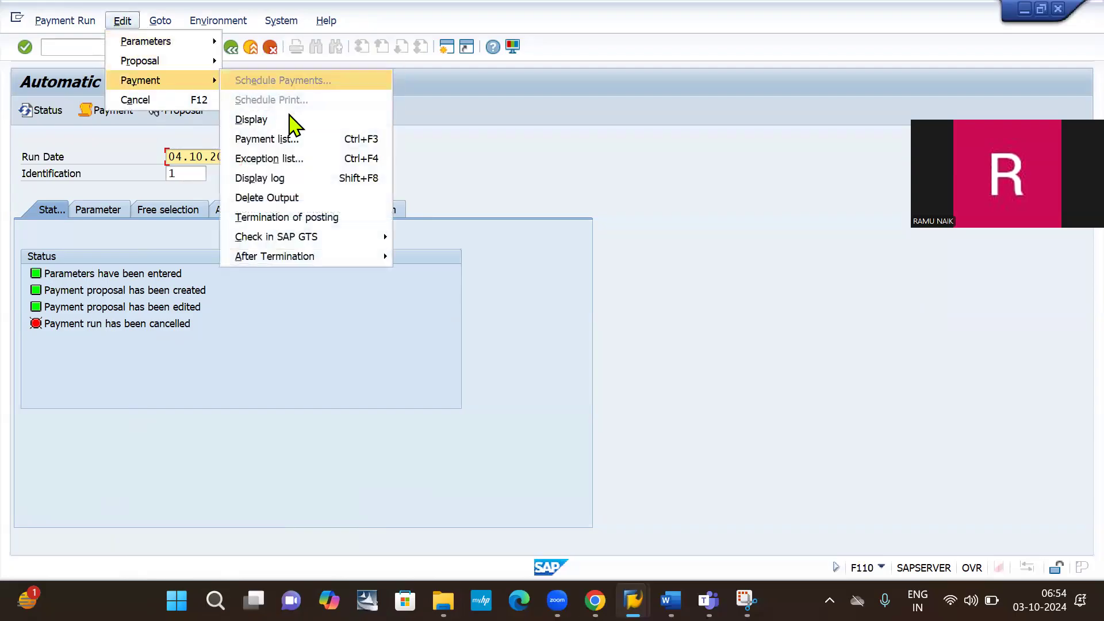
left_click(267, 197)
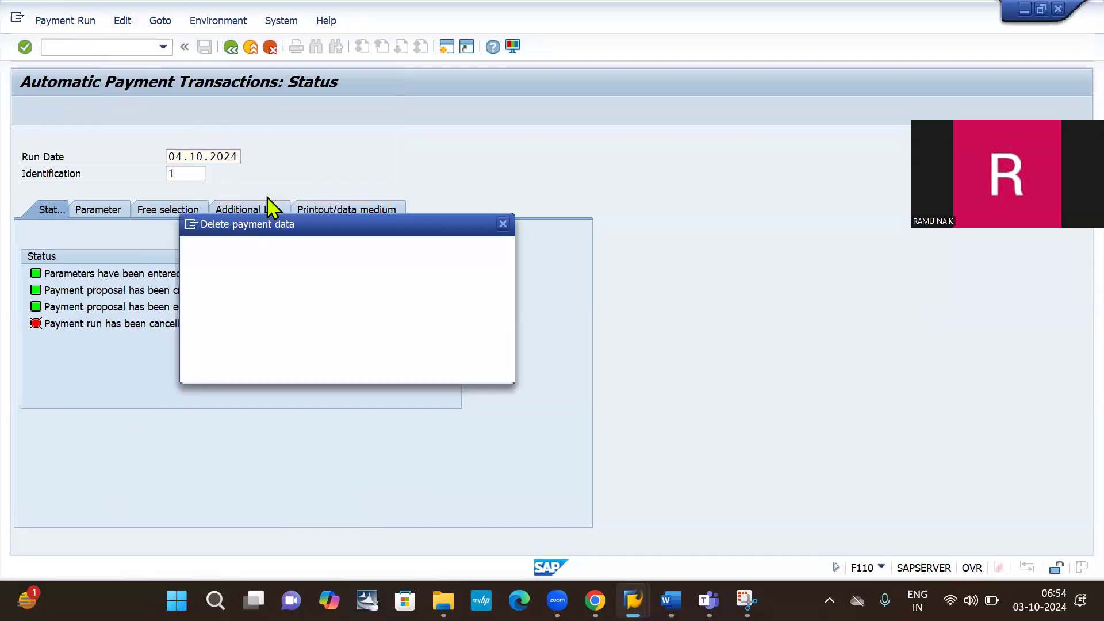
left_click(266, 368)
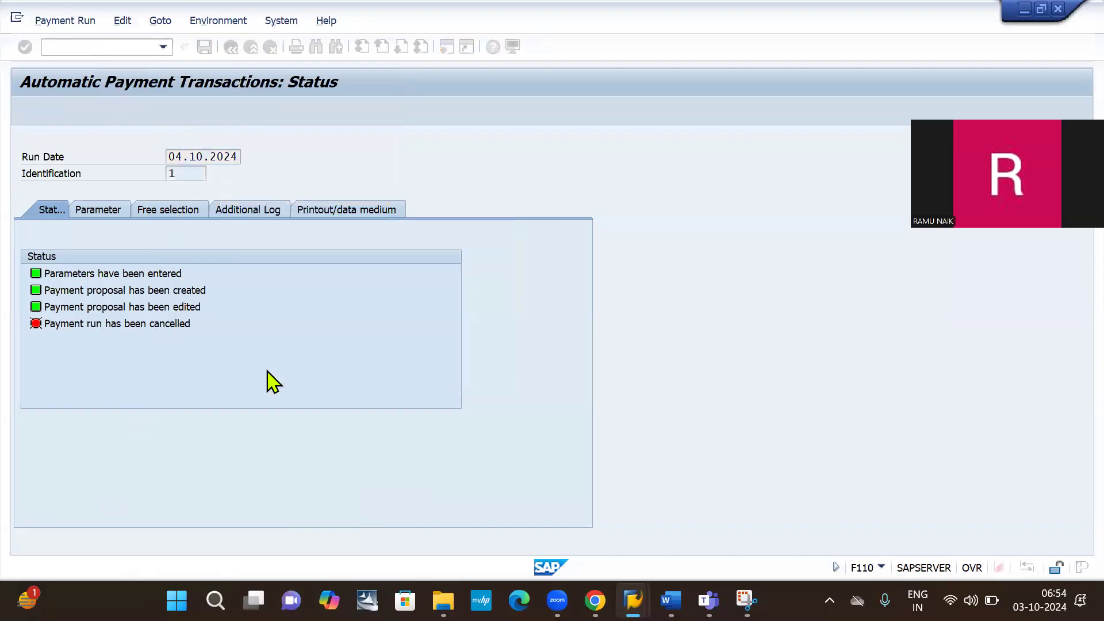
Delete the edited payment proposal and confirm its deletion
left_click(122, 22)
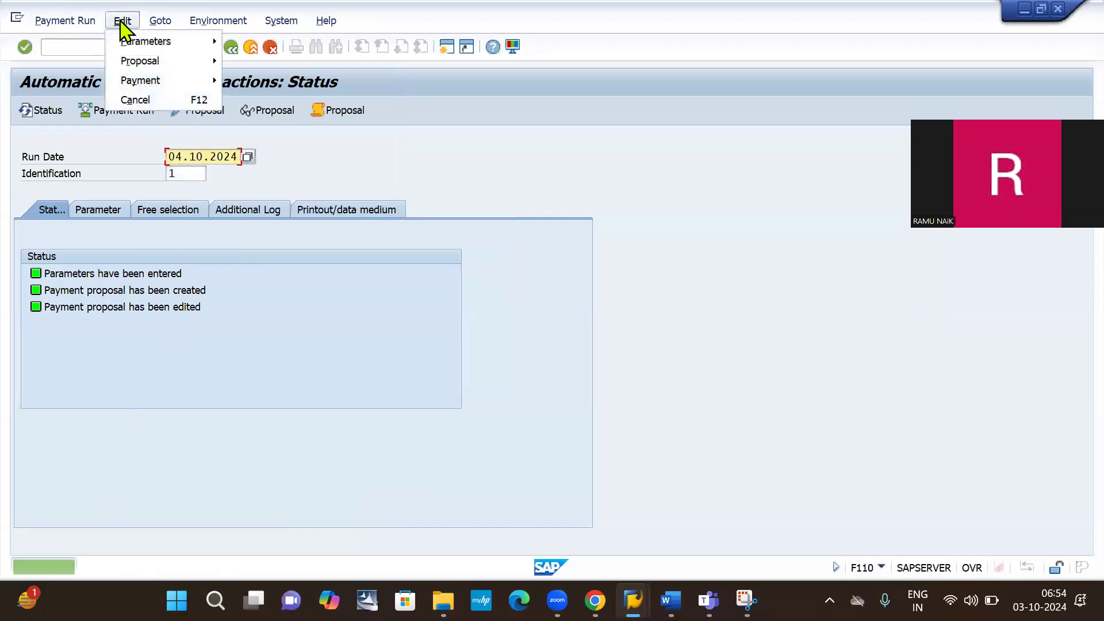
mouse_move(184, 63)
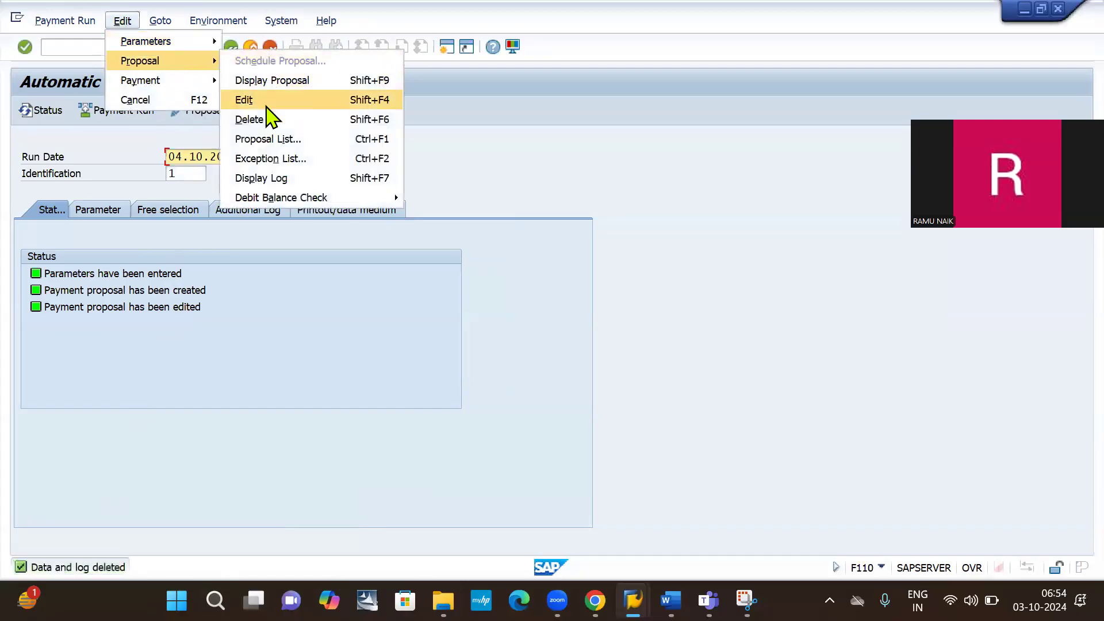
left_click(255, 120)
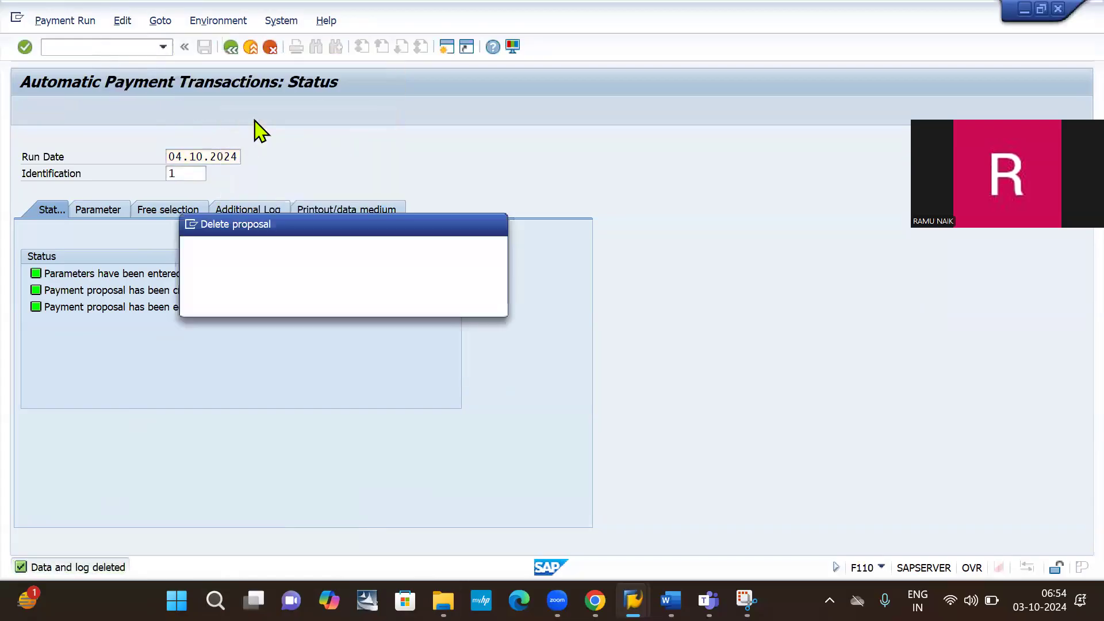
left_click(264, 303)
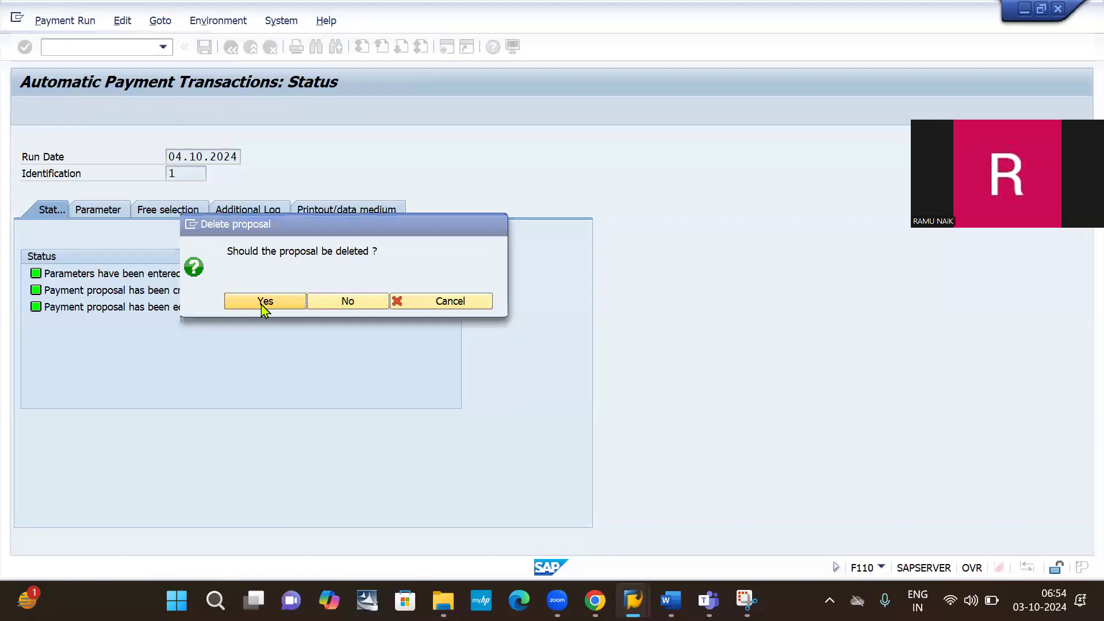
Delete the parameters of the payment run dated 04.10.2024 with identification 1 and confirm the deletion
left_click(119, 22)
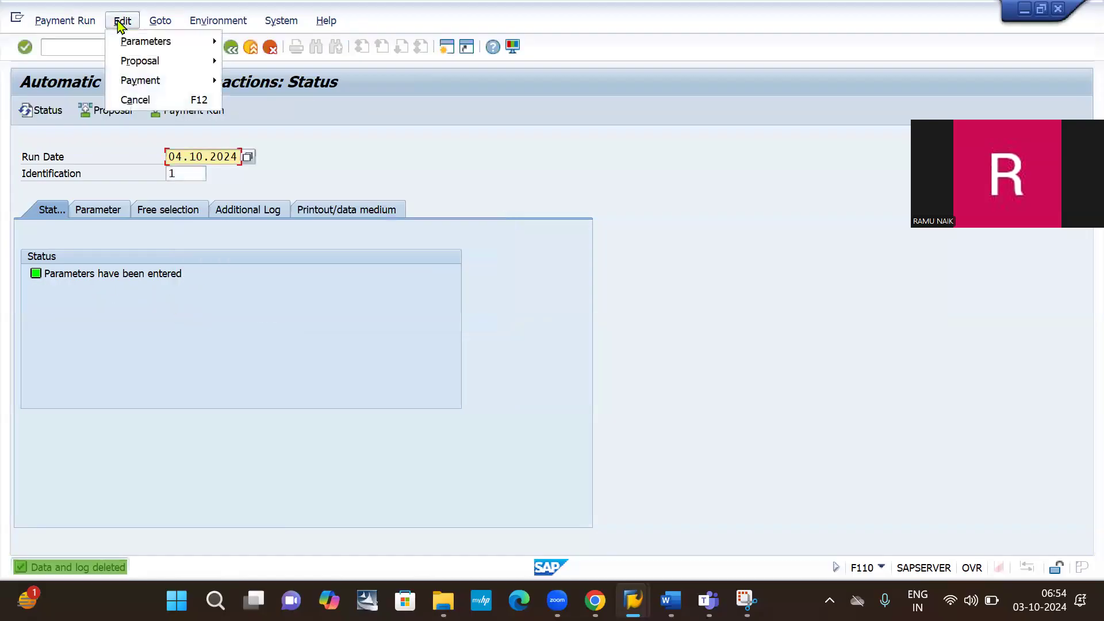
mouse_move(150, 67)
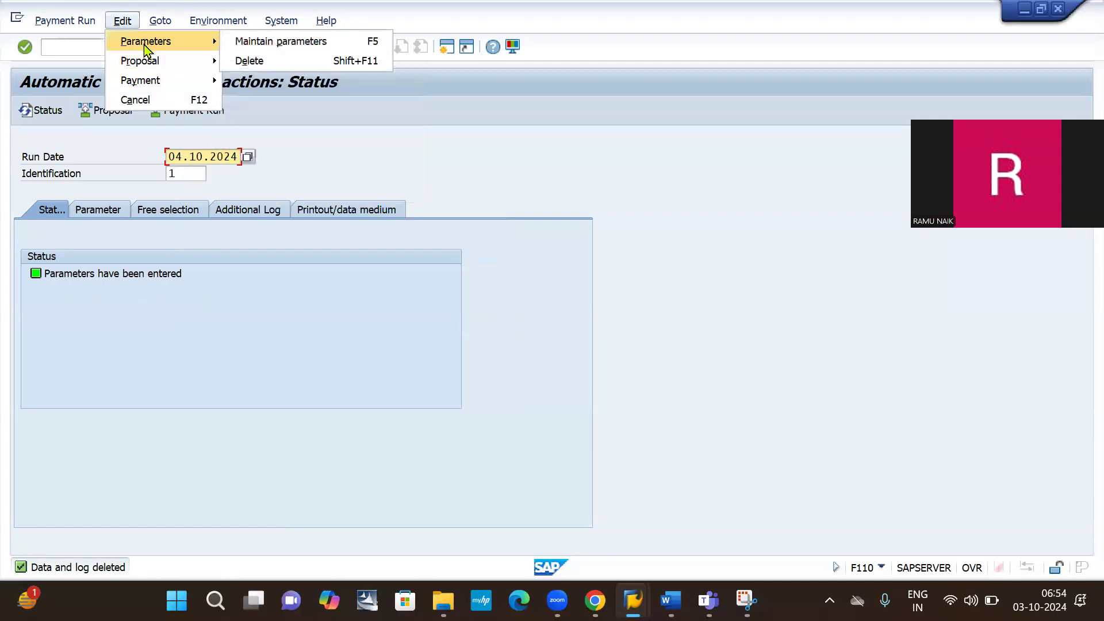
left_click(251, 62)
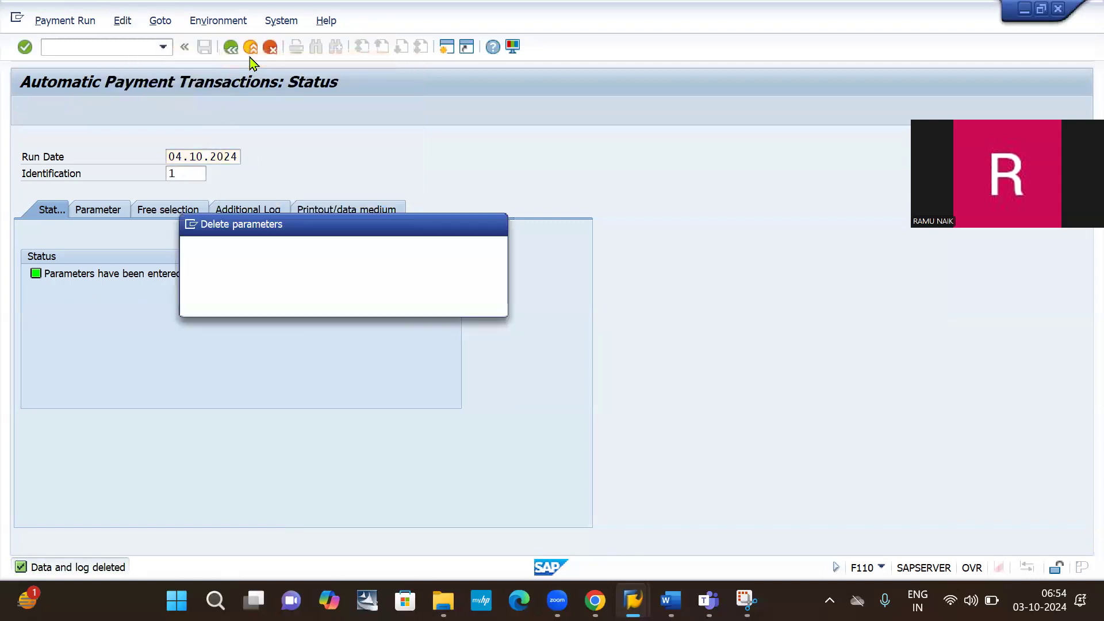
left_click(259, 305)
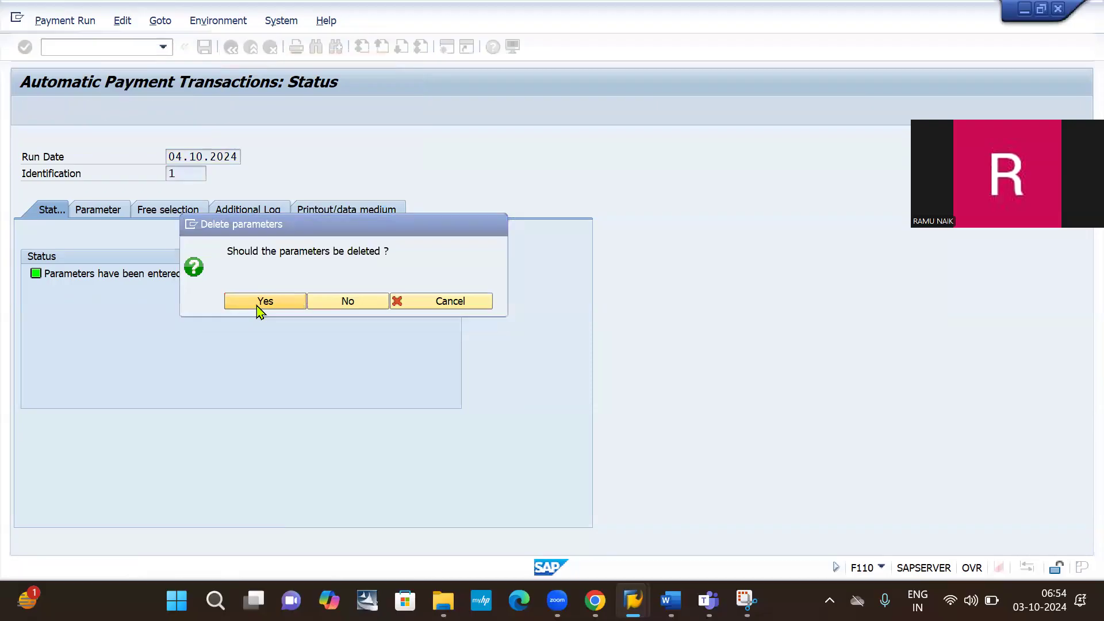
Start transaction FK02 and open the general payment transactions data of vendor Metro Advertisers LTD 02 in company code IB10
left_click(101, 53)
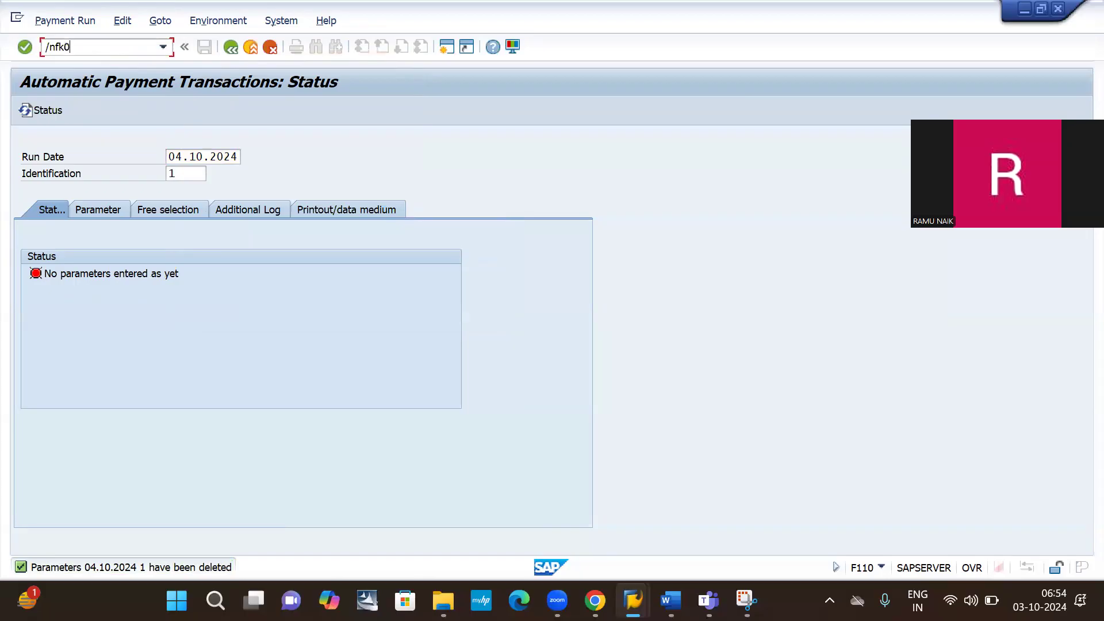
type("/nfk02")
key("Return")
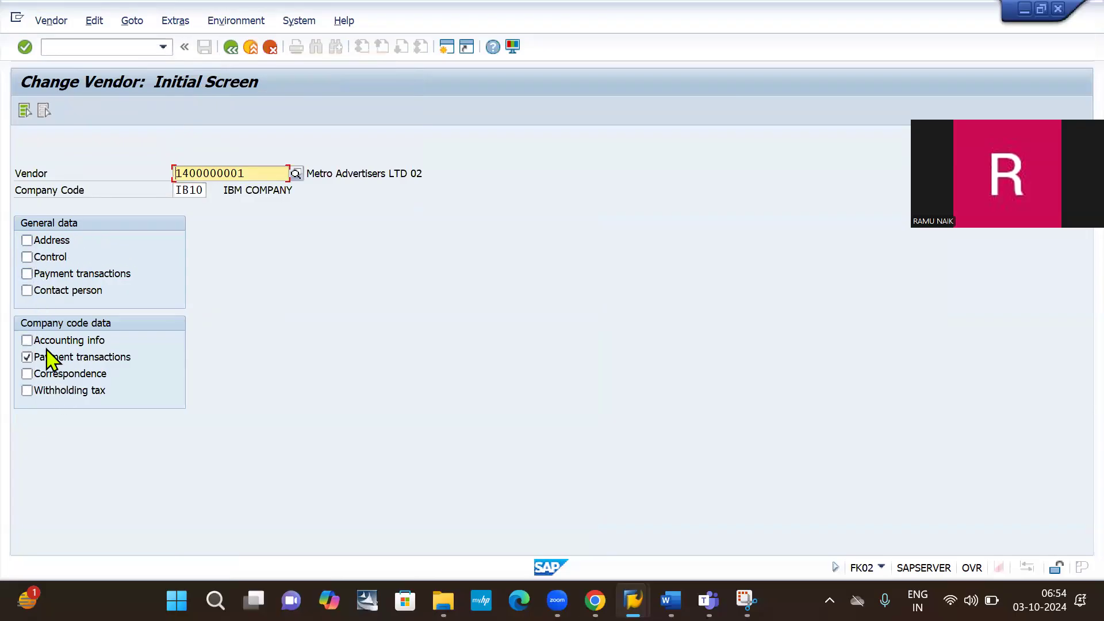
left_click(55, 275)
key("Return")
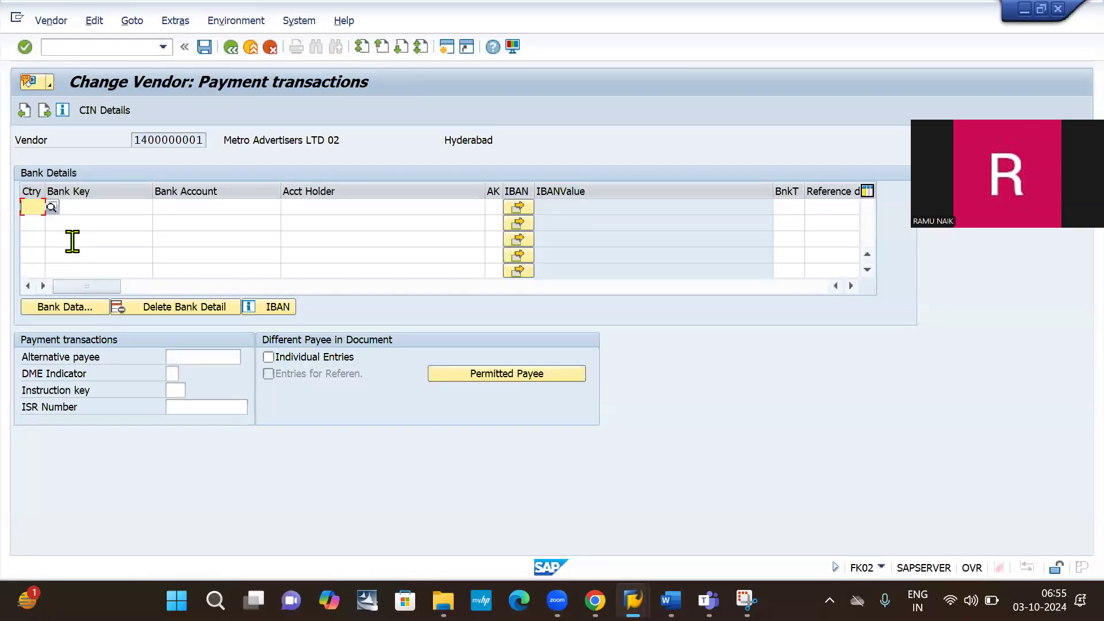
Set the bank country to IN in the first row of the vendor's bank details
type("in")
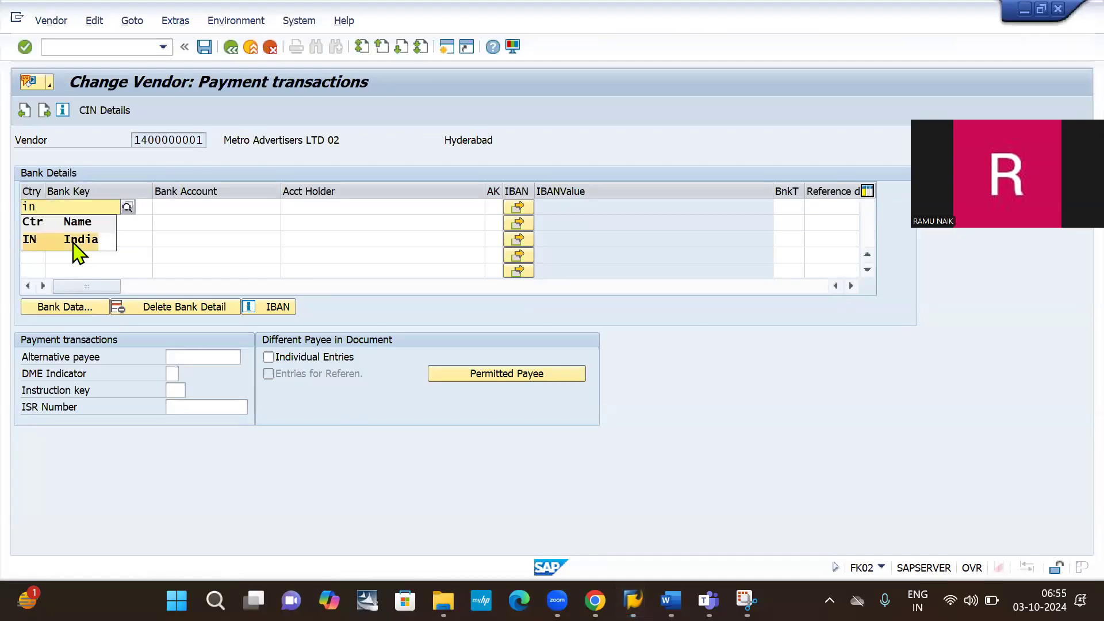
left_click(72, 240)
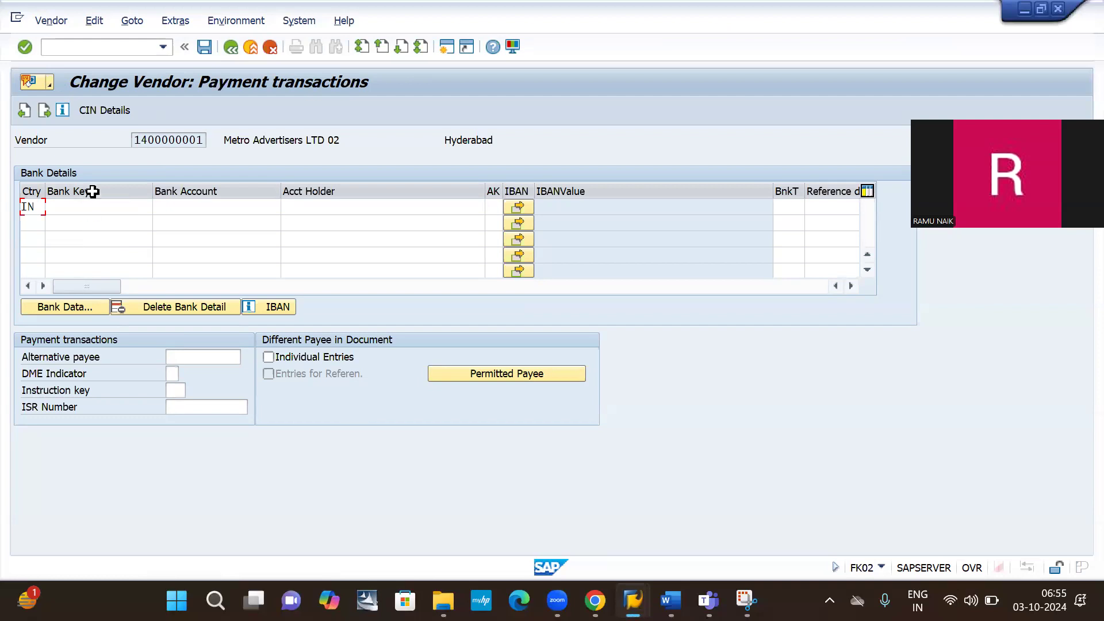
left_click(107, 205)
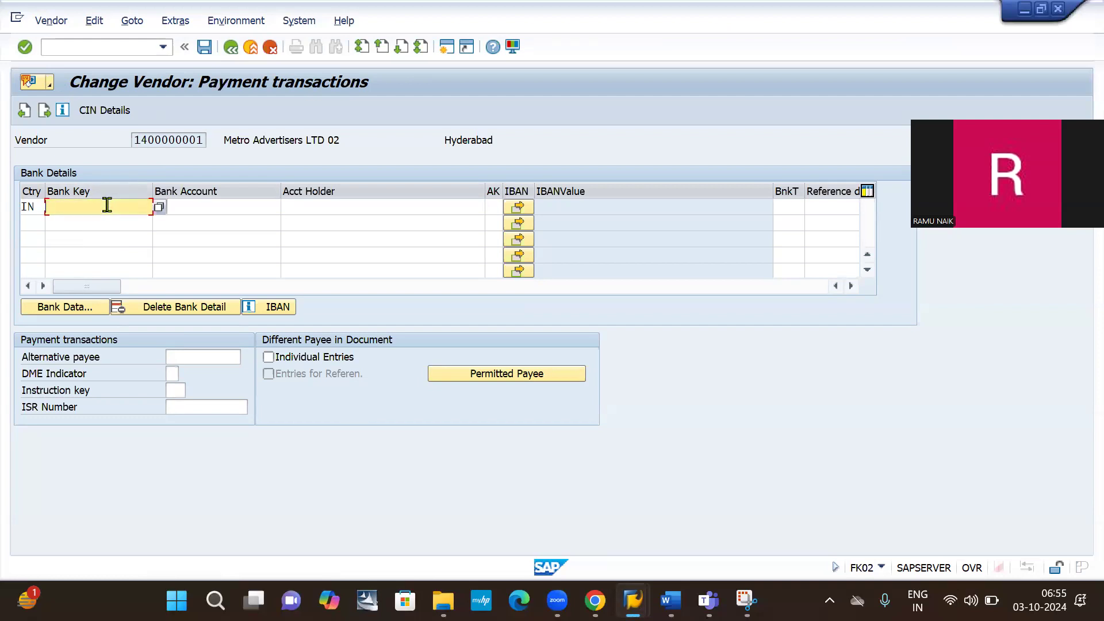
Start transaction FI12 in a separate session and open the HDFC house bank details for company code IB10
left_click(91, 45)
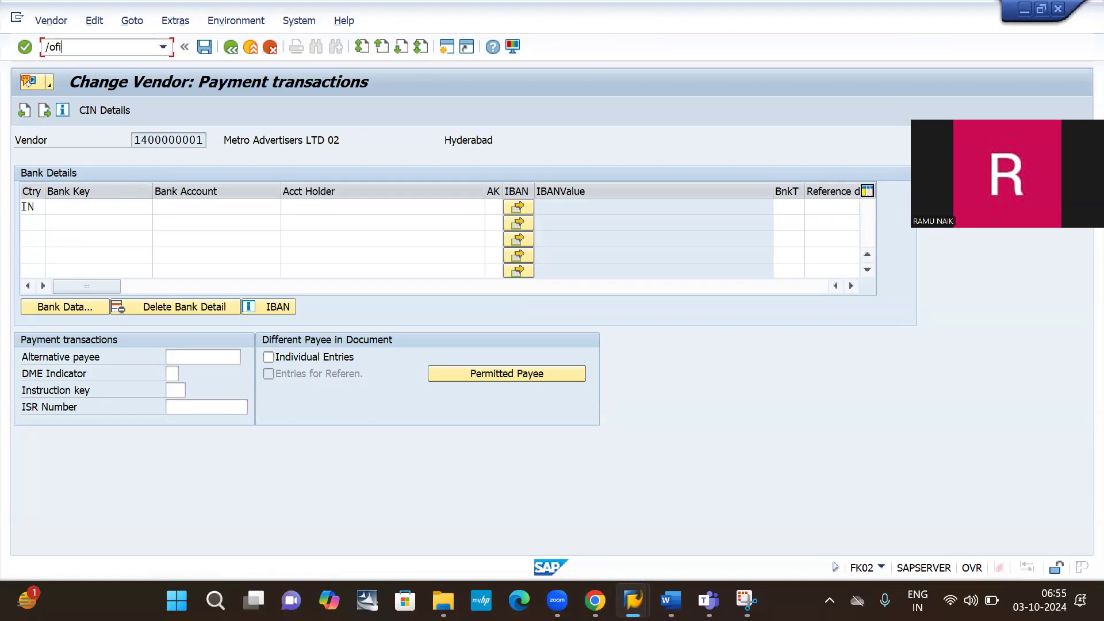
key("Return")
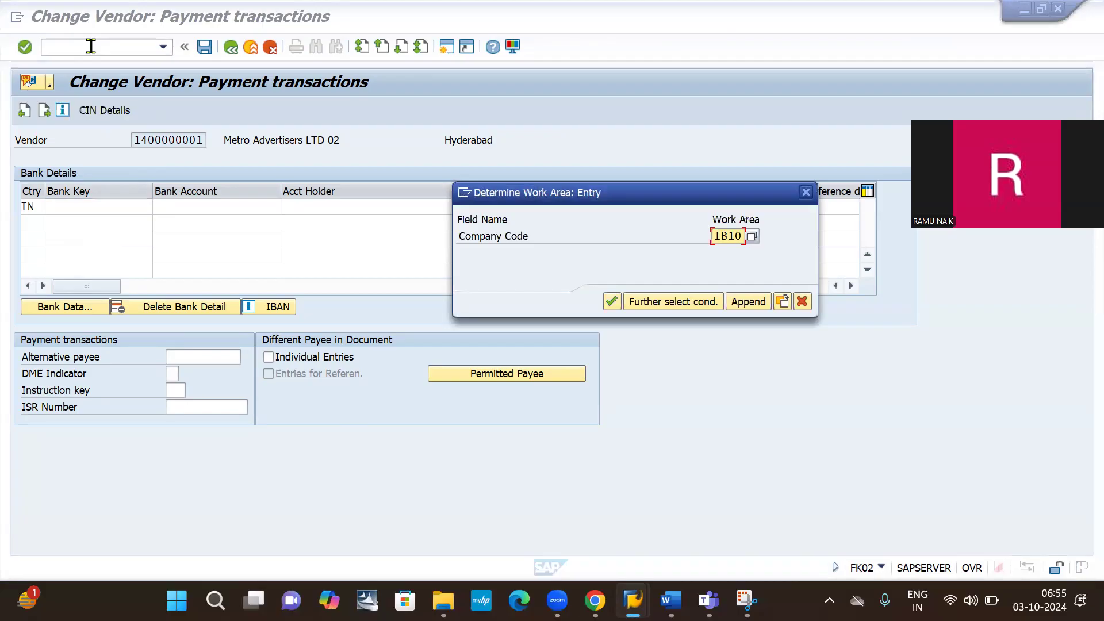
left_click(806, 193)
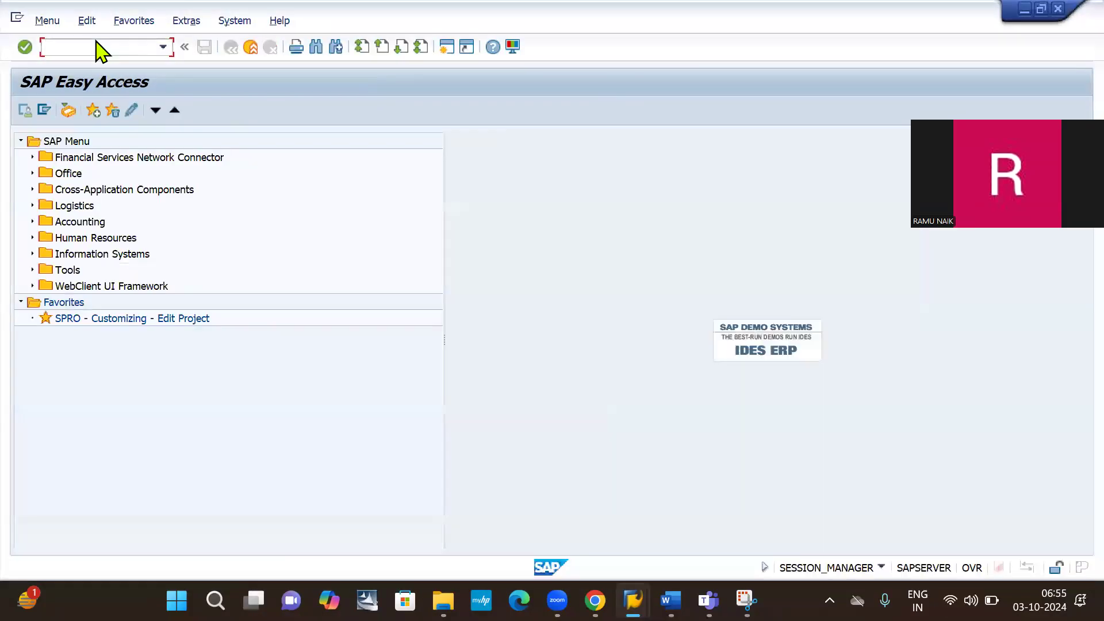
type("fi12")
key("Return")
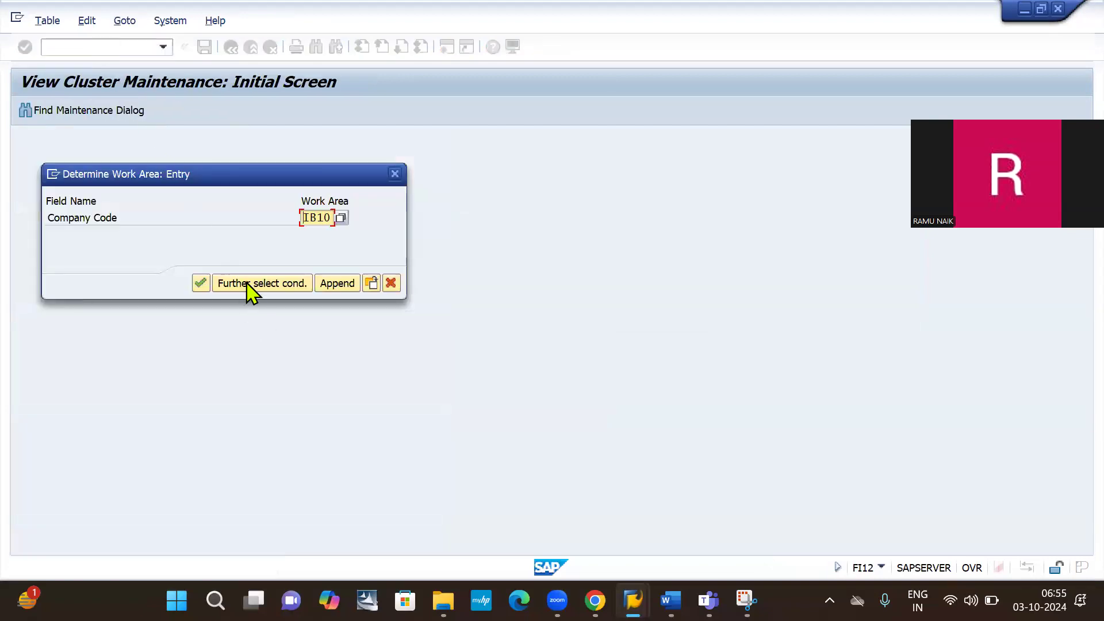
left_click(201, 285)
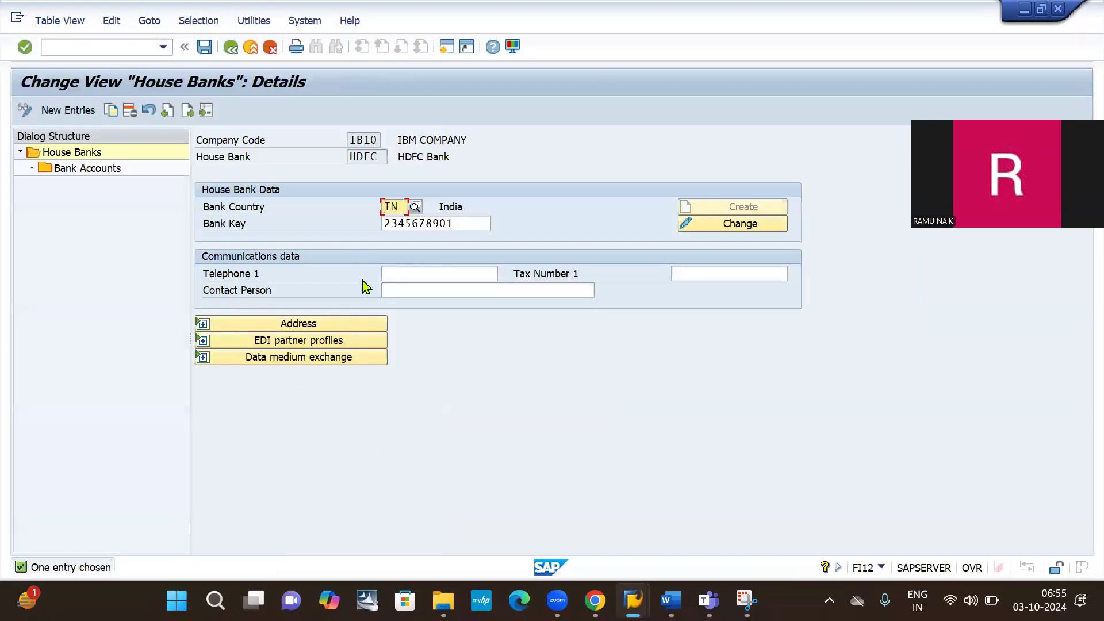
Copy the HDFC house bank's bank key into the first row of the vendor's bank details
double_click(456, 226)
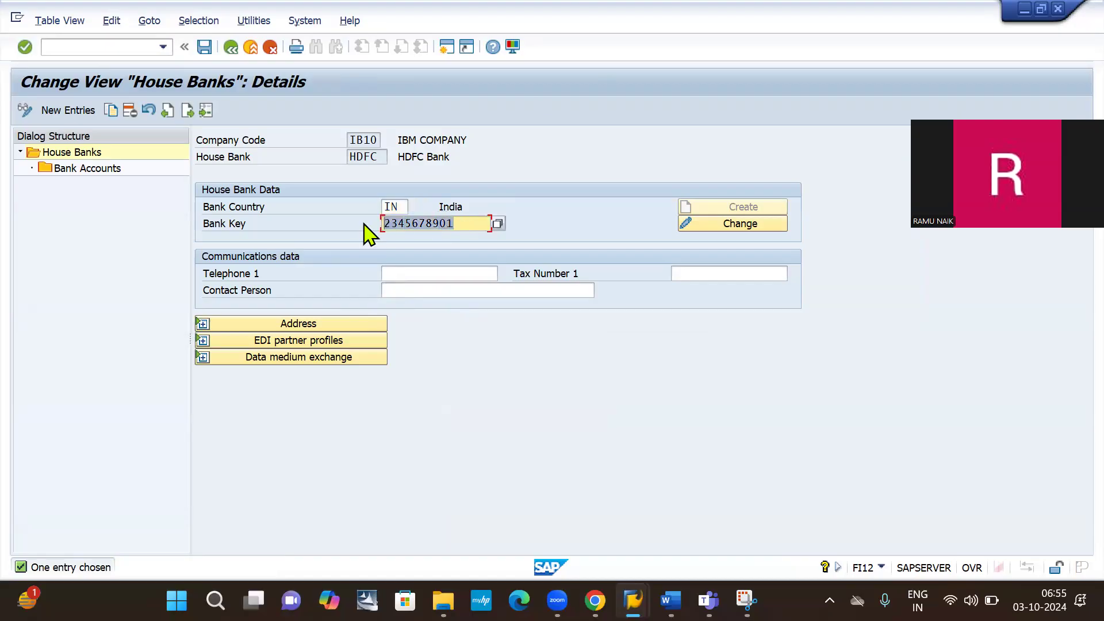
key("ctrl+c")
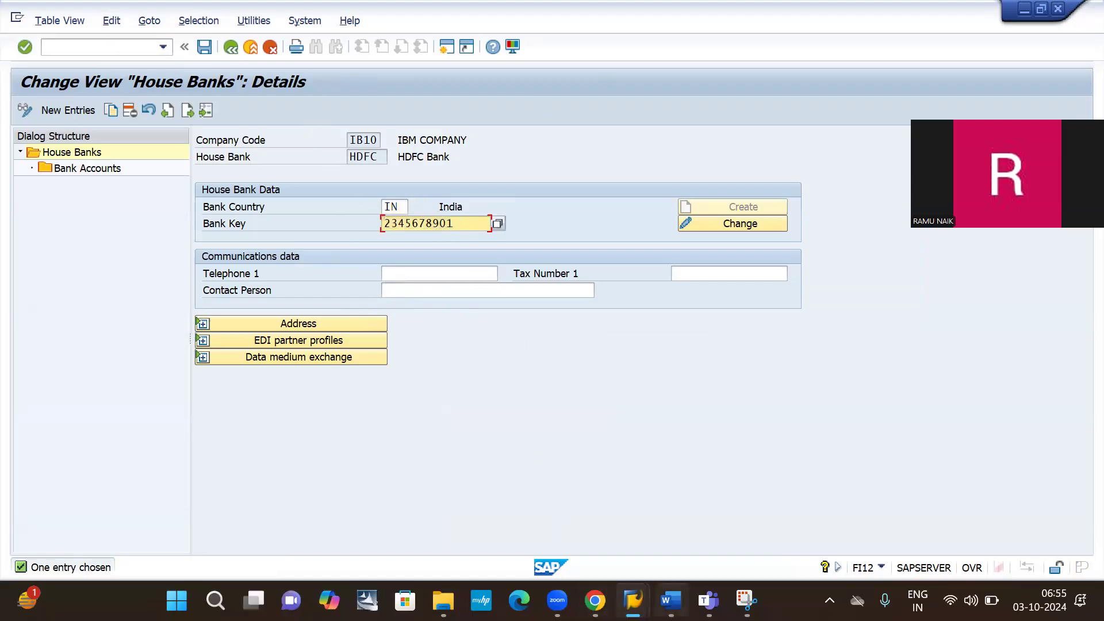
mouse_move(747, 600)
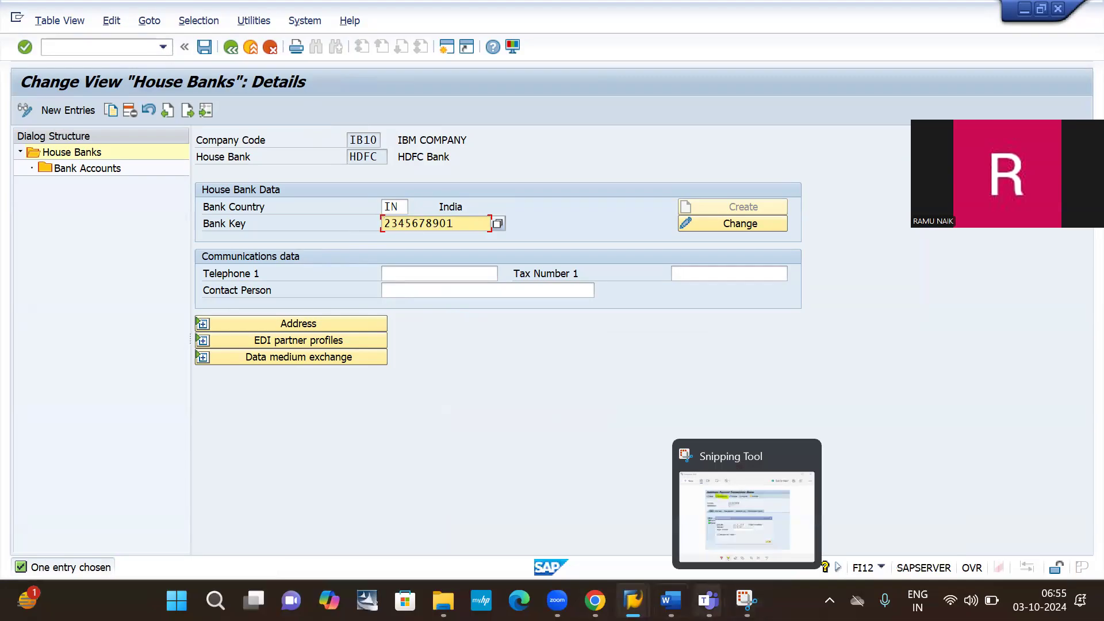
mouse_move(633, 600)
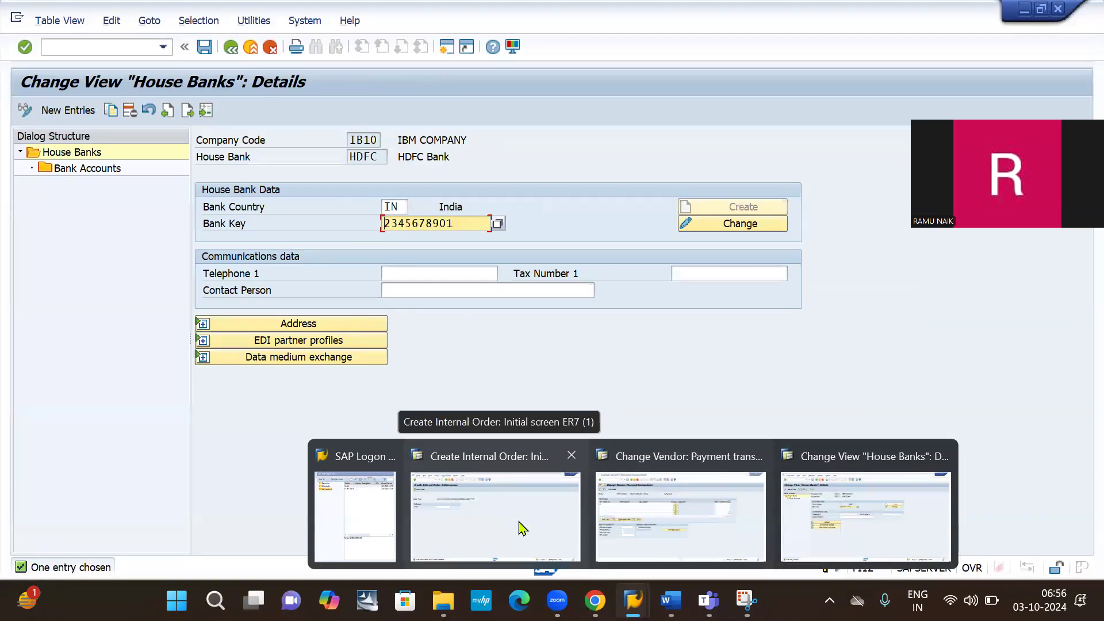
left_click(642, 521)
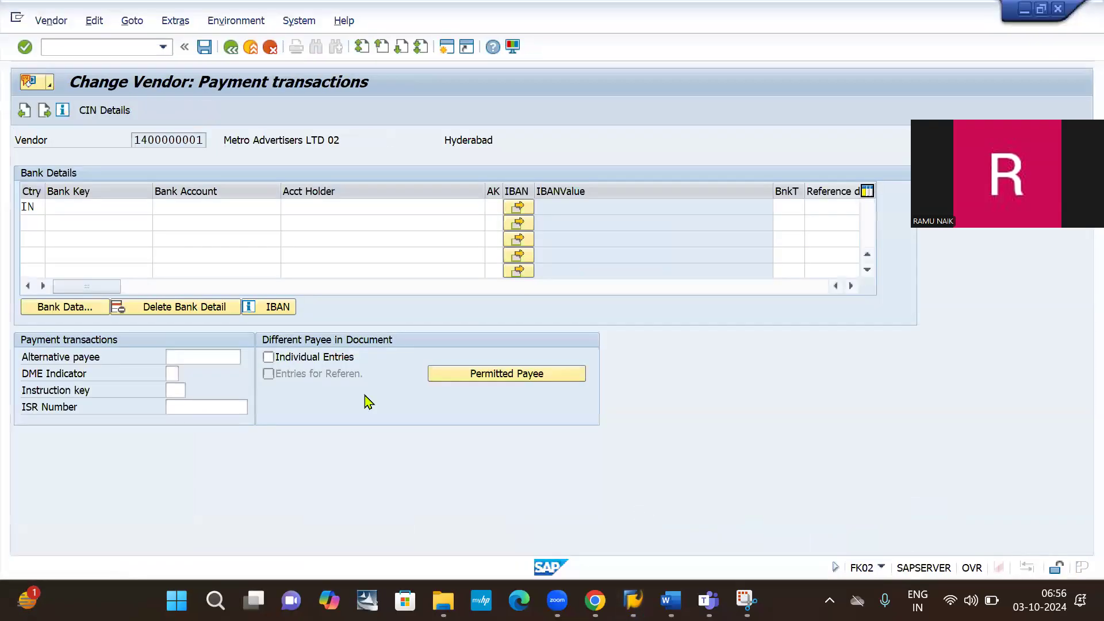
left_click(63, 205)
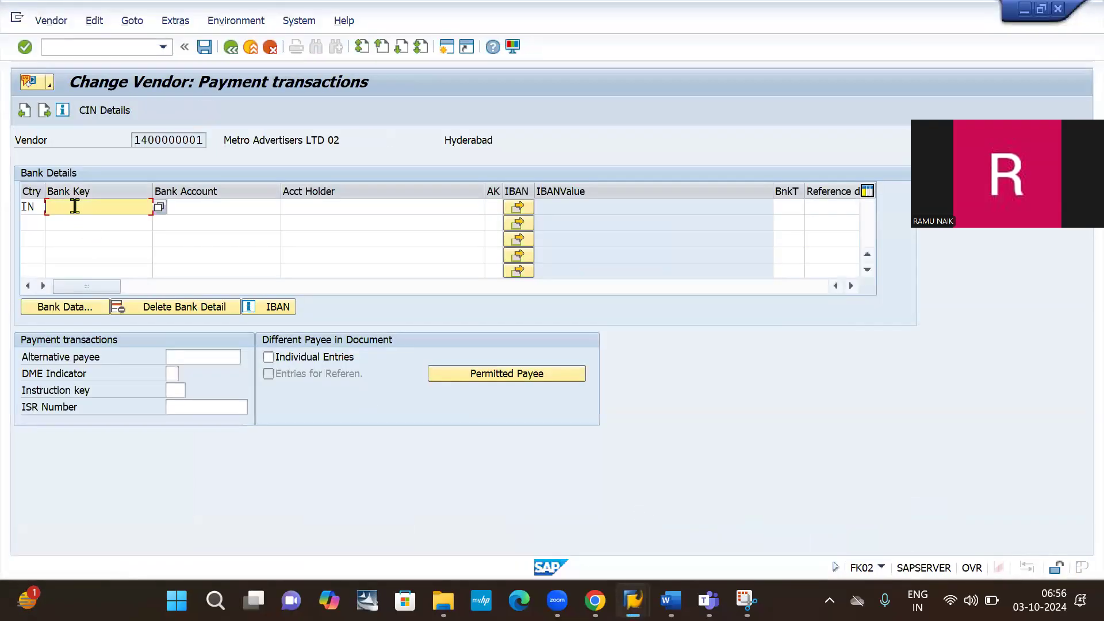
key("ctrl+v")
Copy the bank account number of house bank account HDFC1 into the vendor's bank account field
key("alt+Tab")
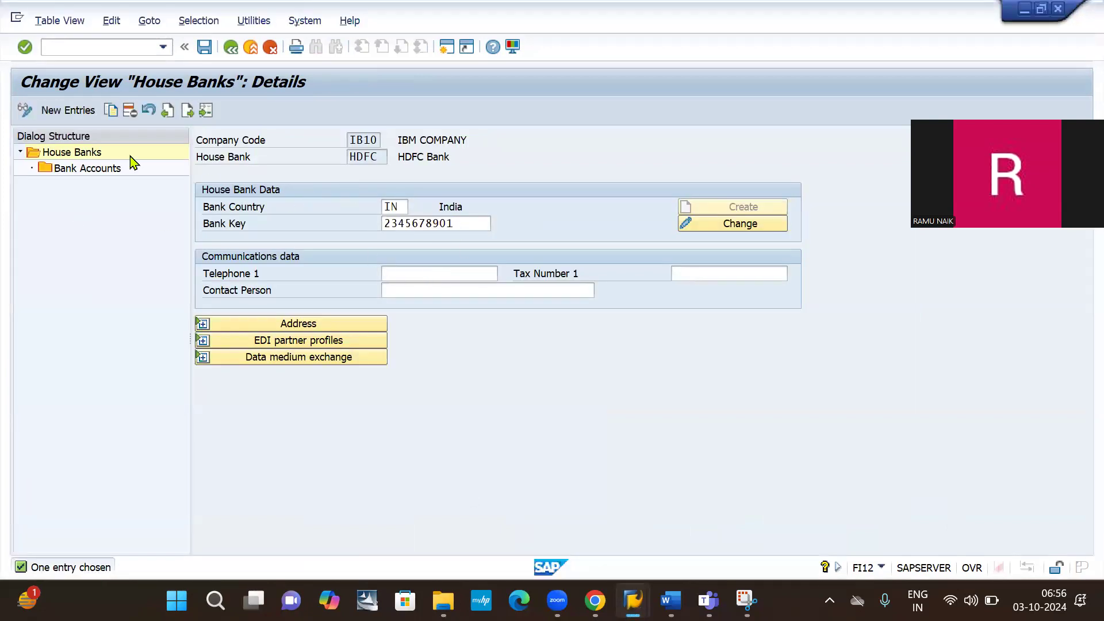
double_click(66, 168)
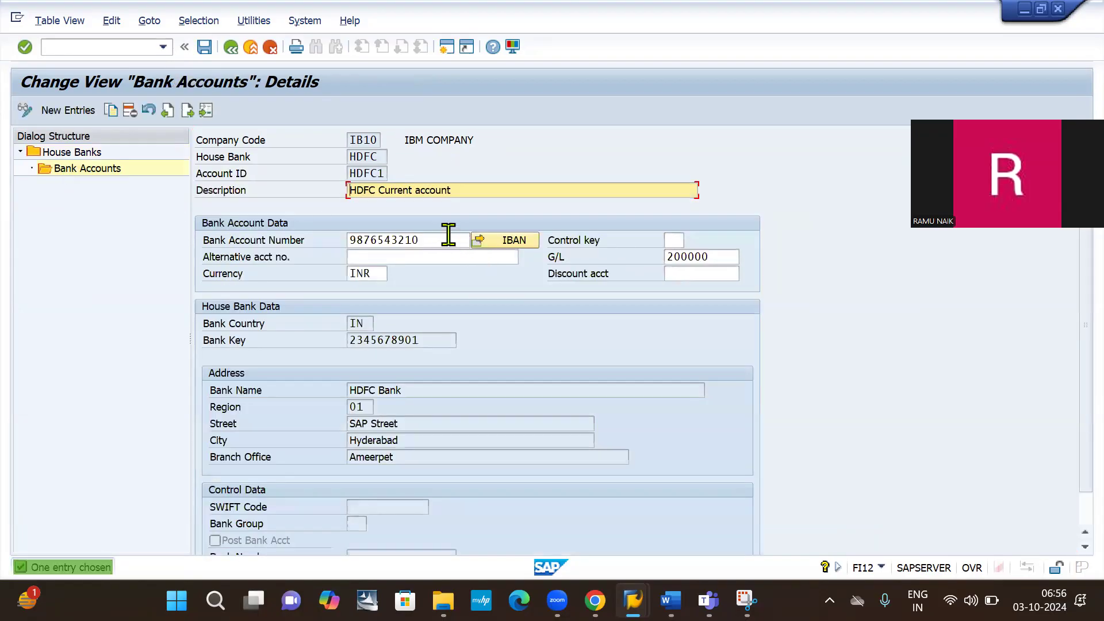
left_click_drag(443, 240, 347, 241)
key("ctrl+c")
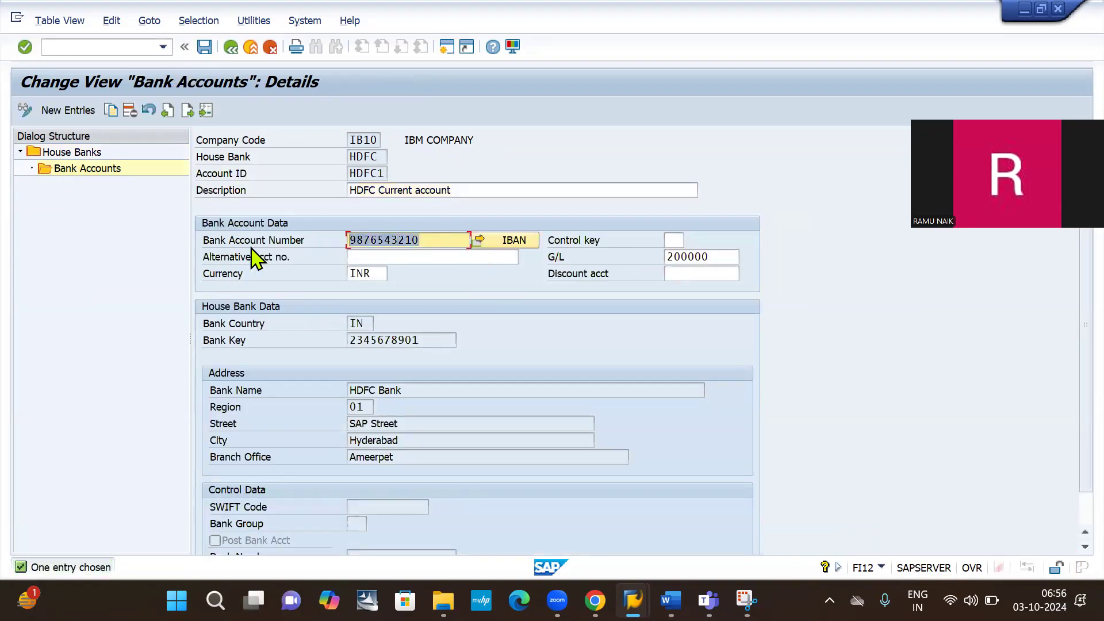
key("alt+Tab")
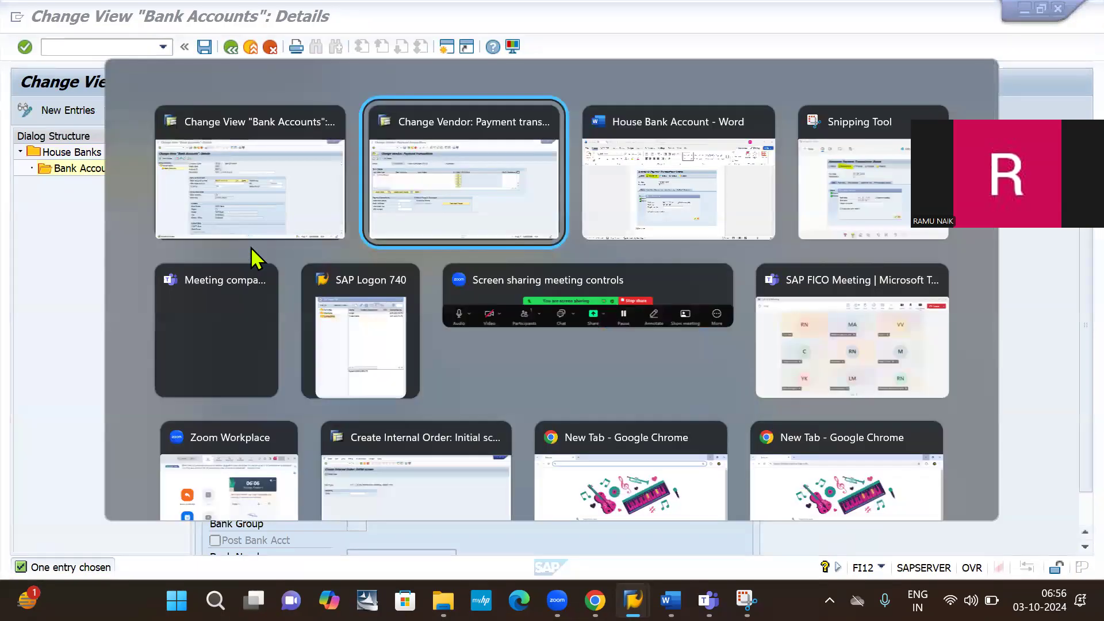
left_click(207, 206)
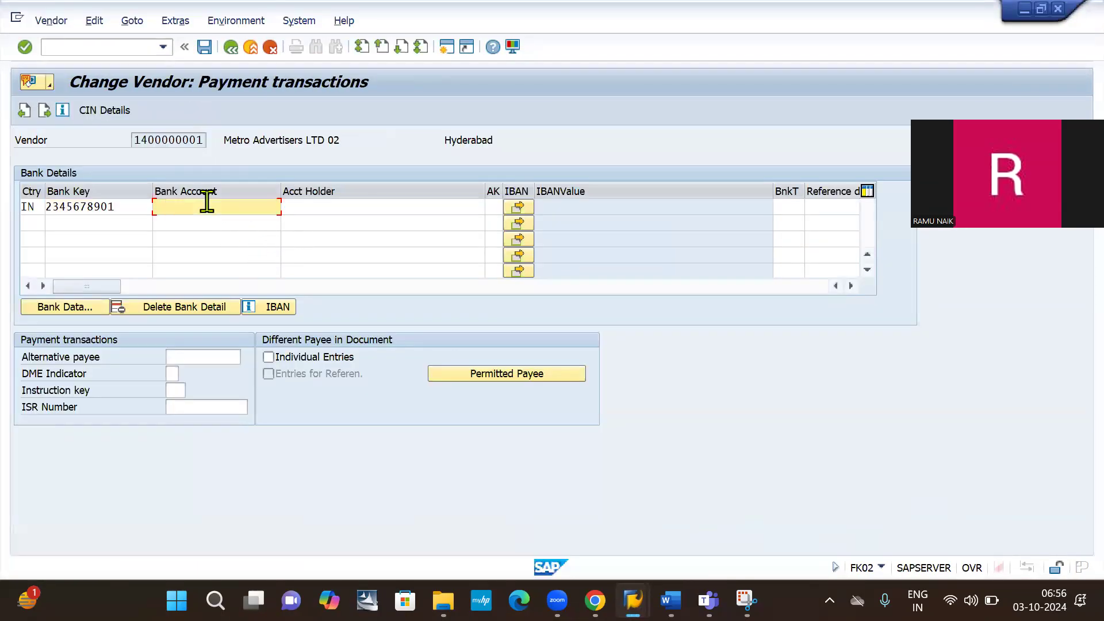
key("ctrl+v")
Enter metro vendor as the account holder in the vendor's bank details and save the vendor
left_click(341, 207)
key("alt+Tab")
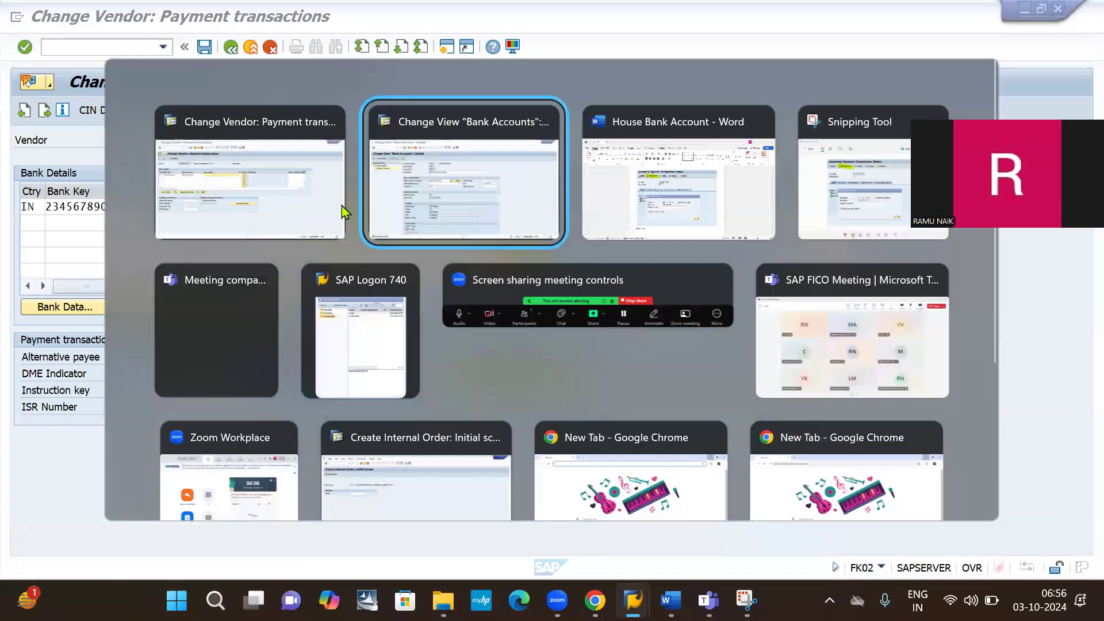
key("alt+Tab")
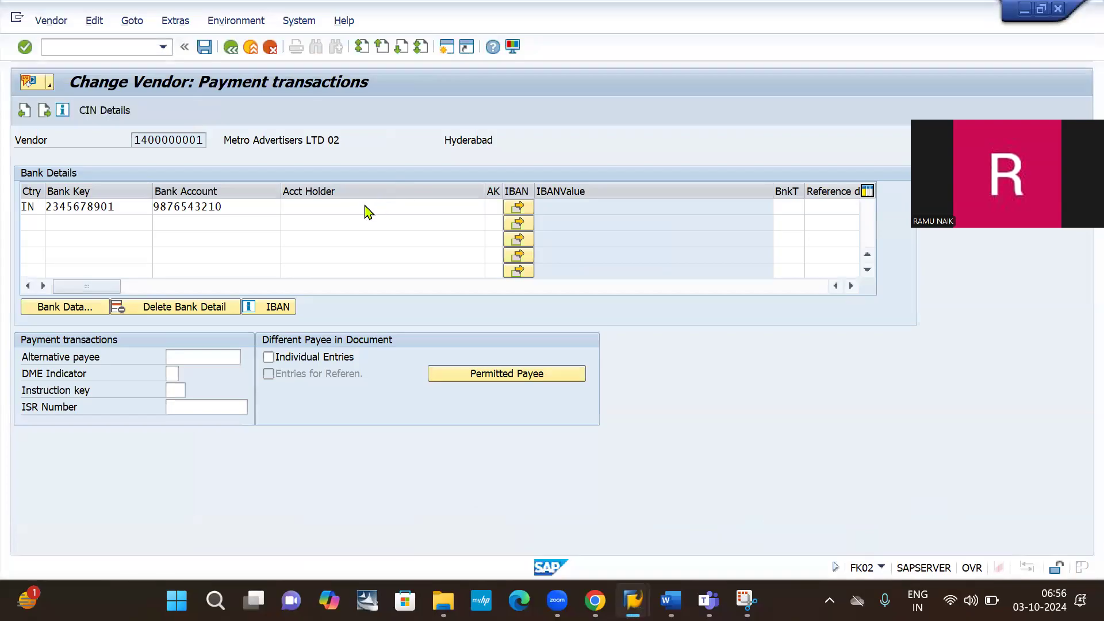
left_click(320, 212)
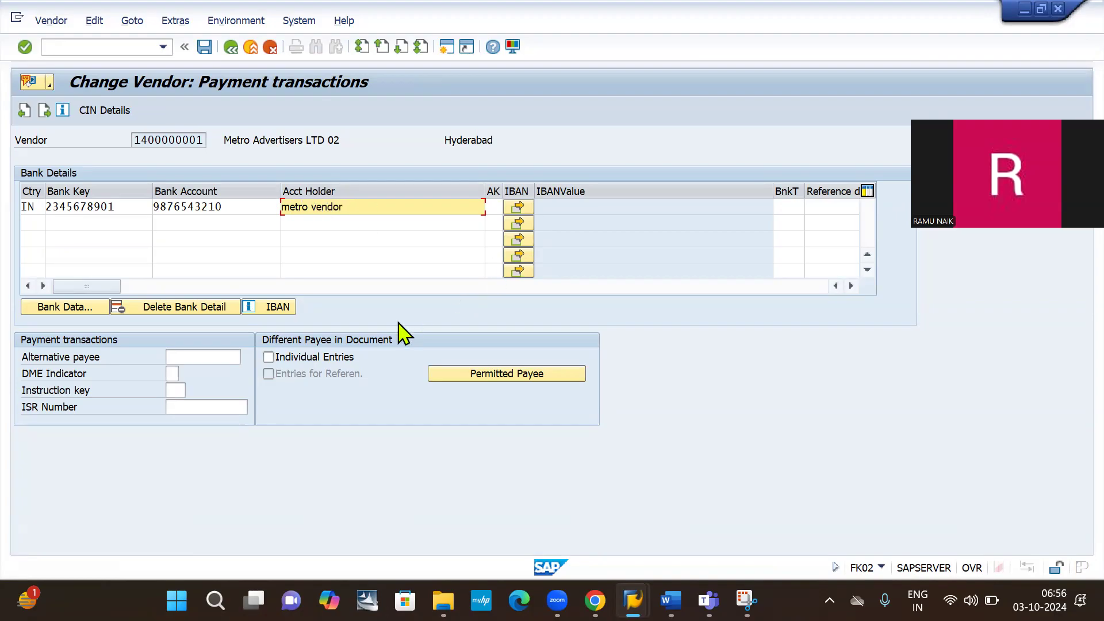
key("Return")
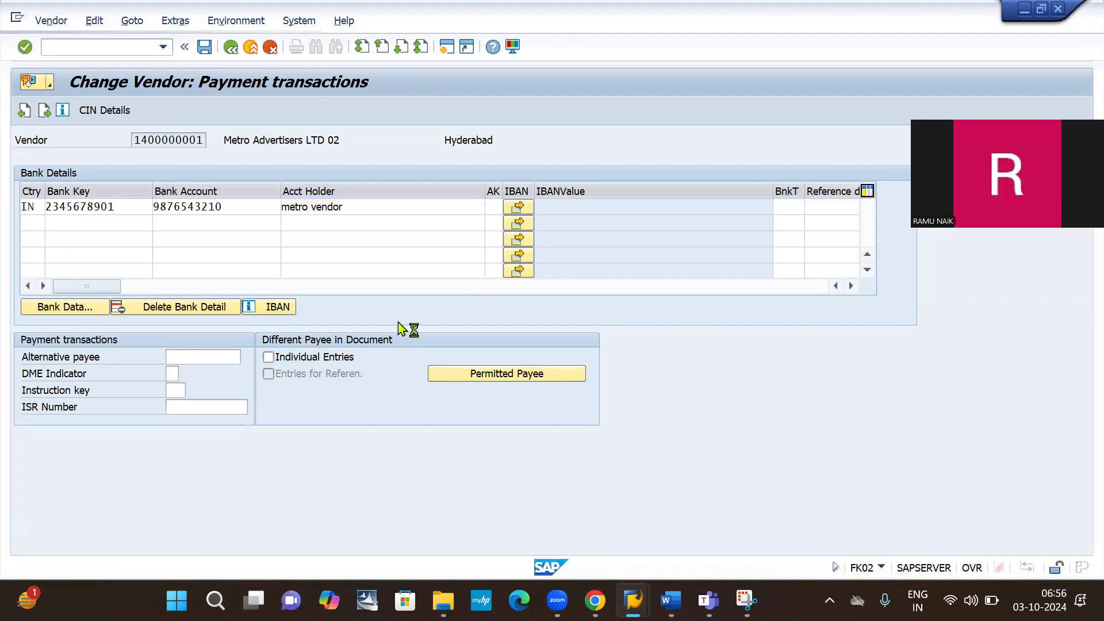
left_click(204, 49)
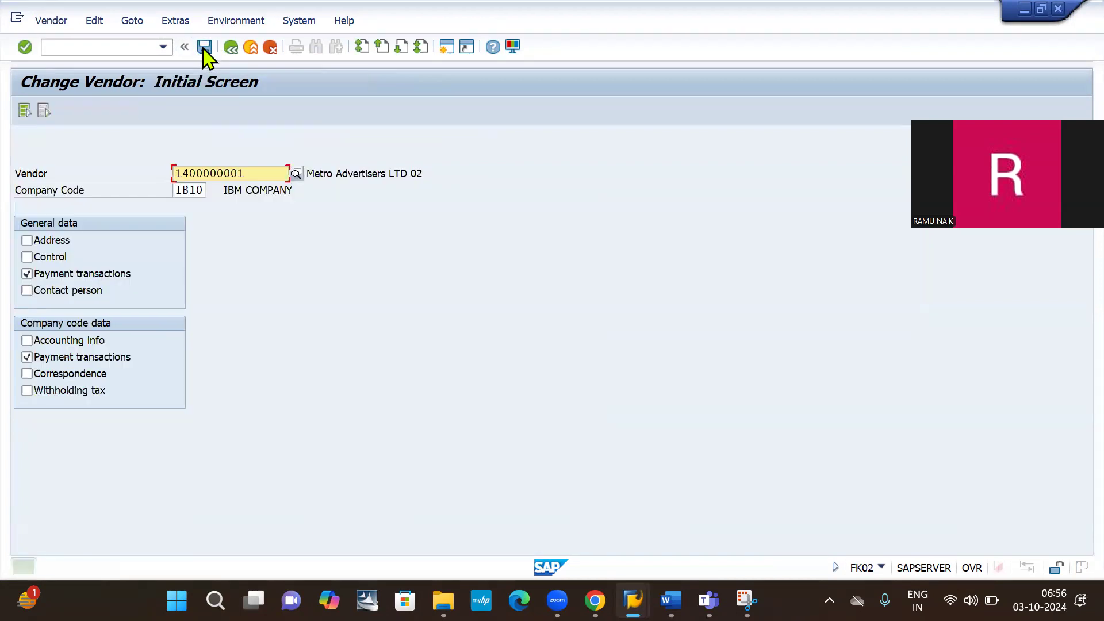
Return to transaction F110 and open the parameters of the payment run dated 04.10.2024, identification 1
left_click(81, 46)
type("/nf110")
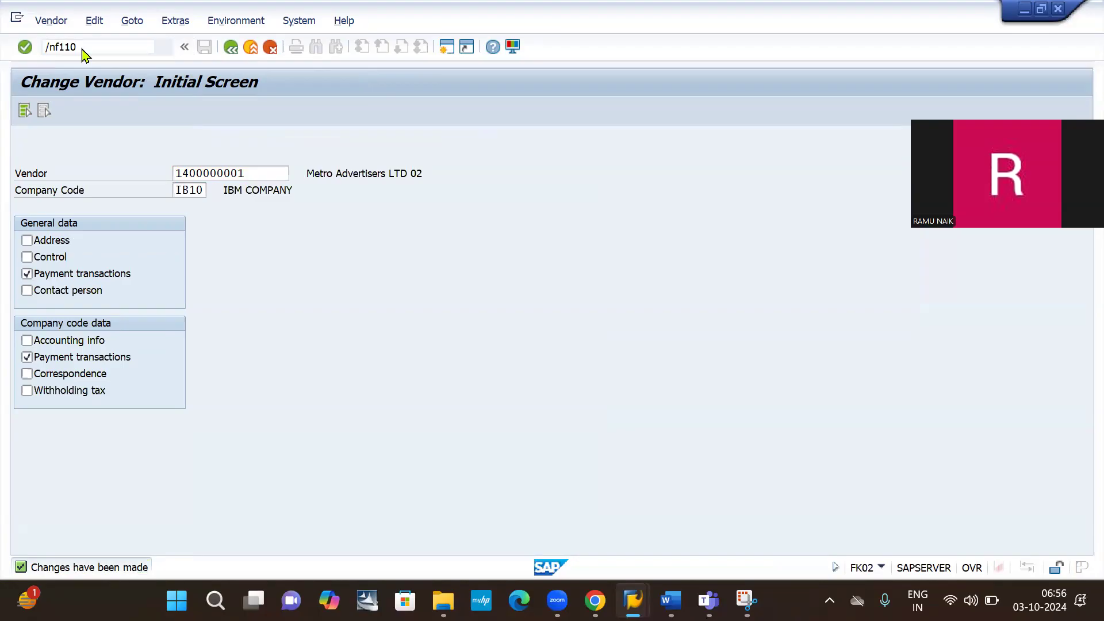
key("Return")
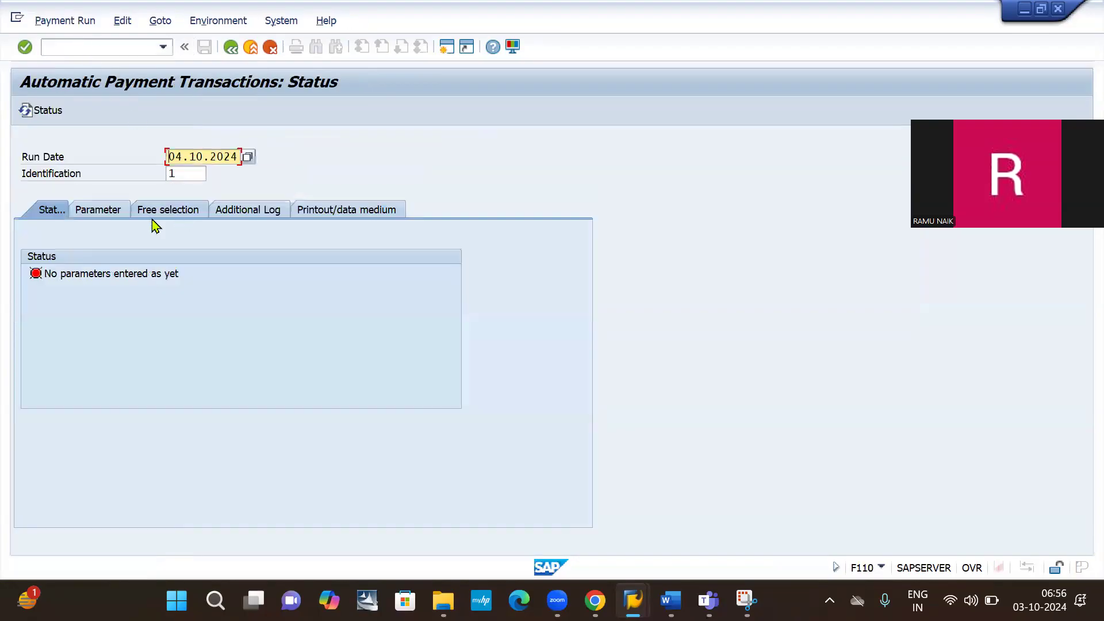
left_click(96, 212)
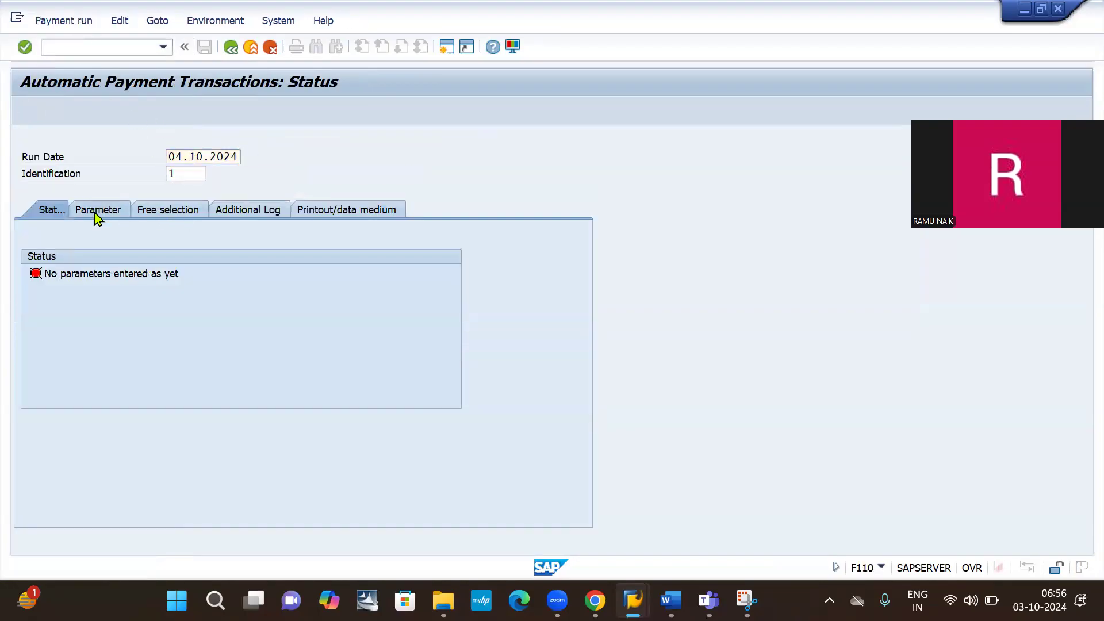
left_click(77, 304)
key("Down")
key("Down")
key("Return")
key("Tab")
key("Down")
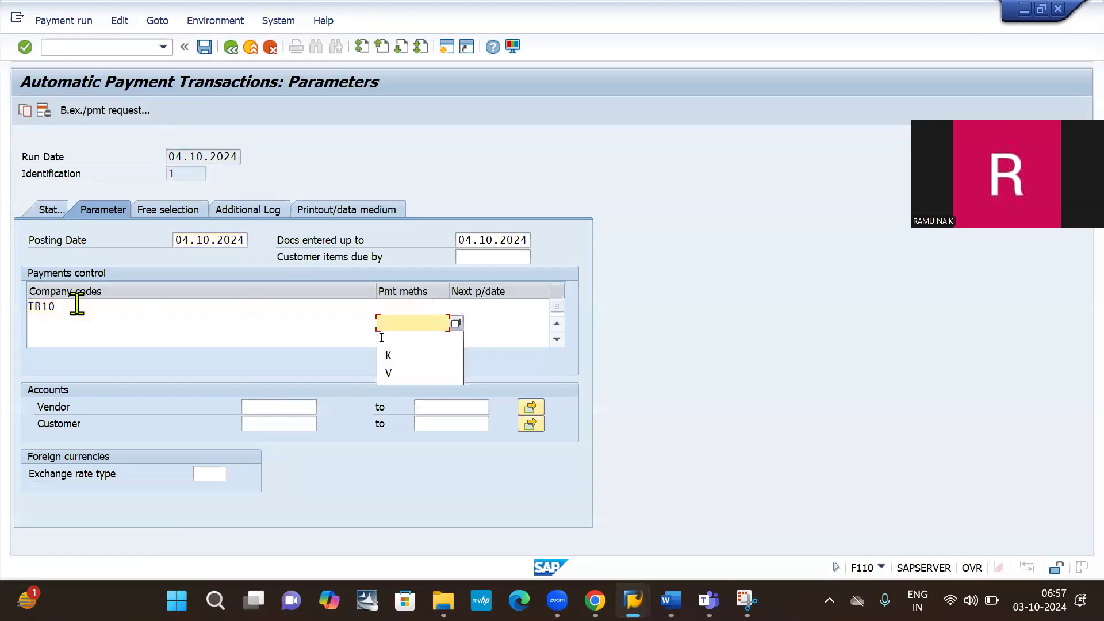
key("Down")
key("Return")
key("Tab")
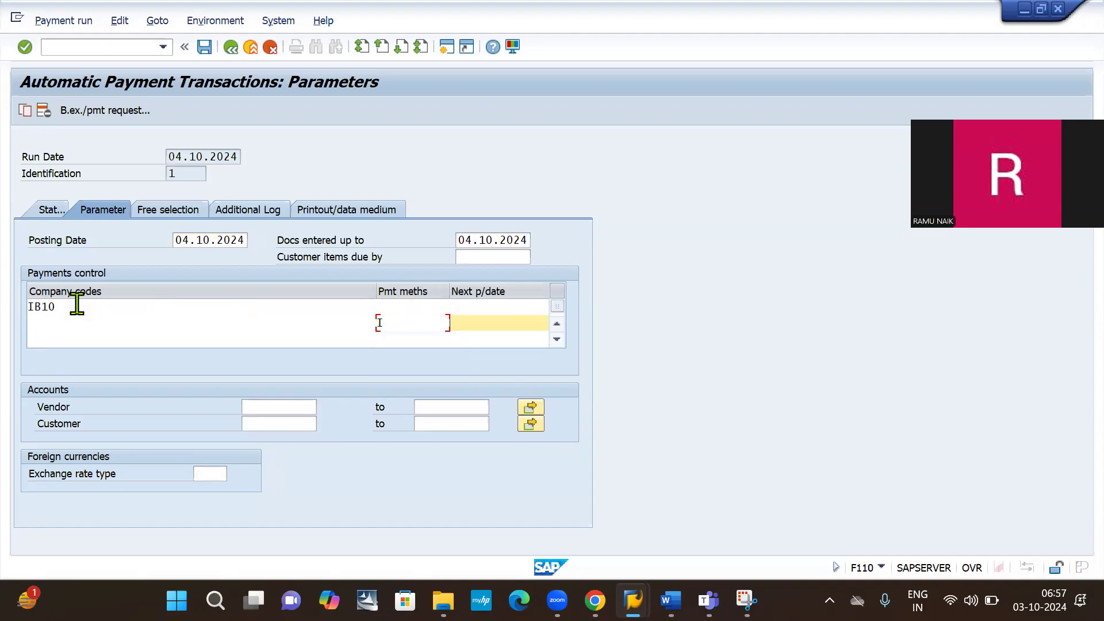
left_click(408, 322)
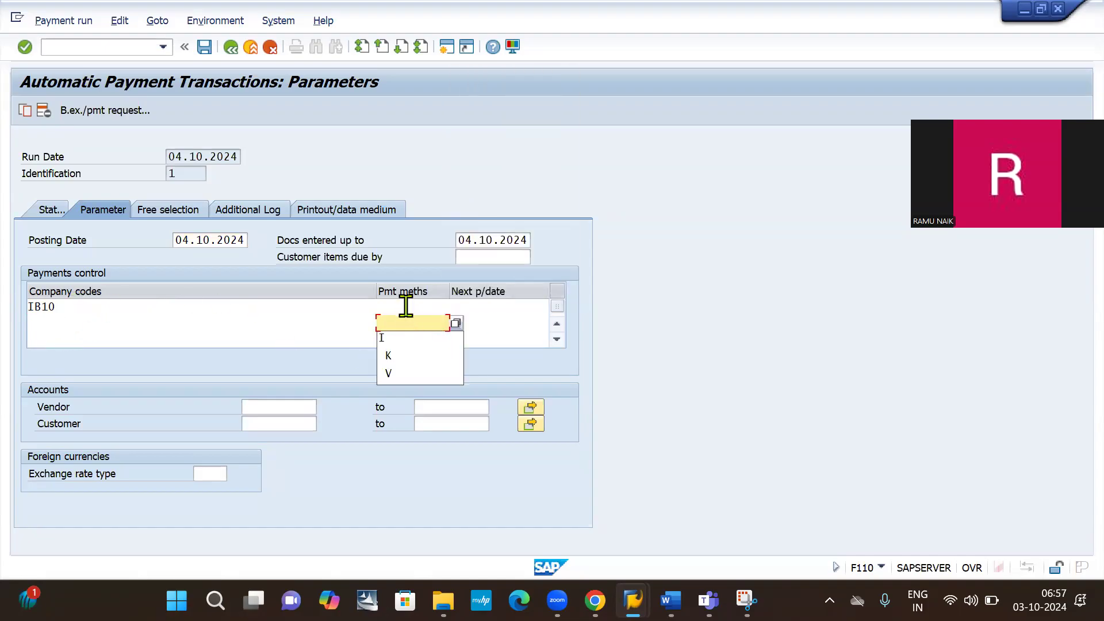
left_click(406, 306)
key("Down")
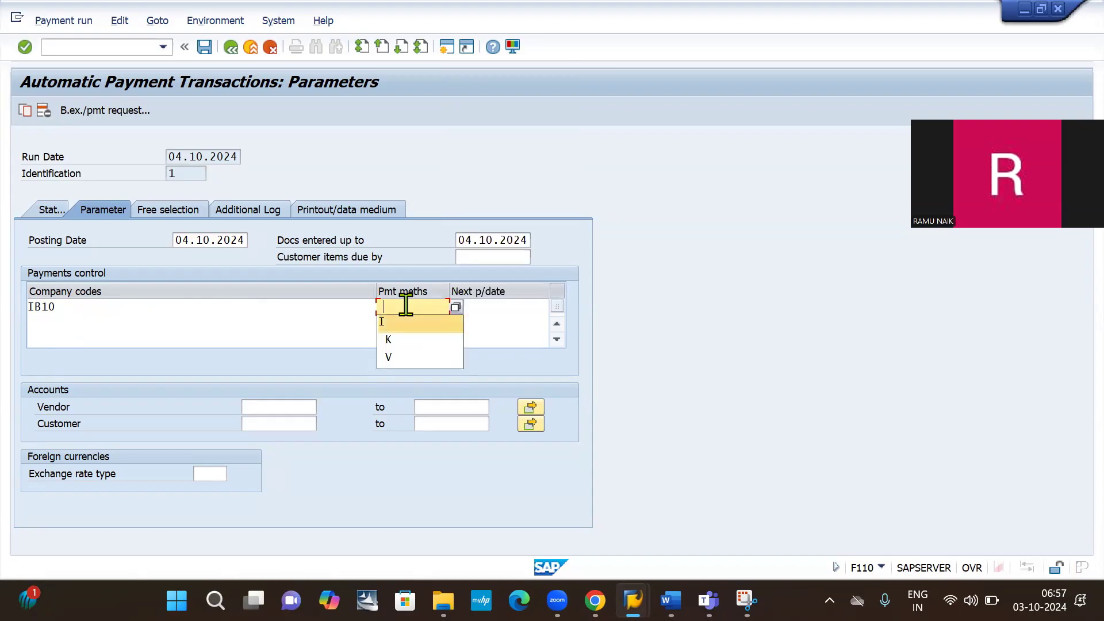
key("Return")
key("Tab")
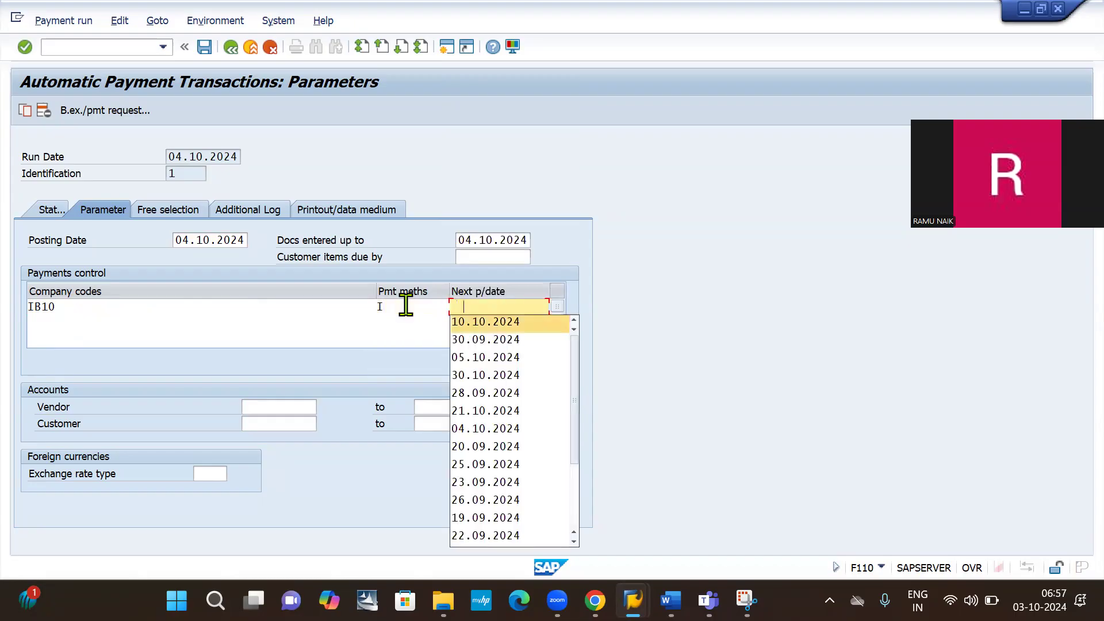
key("Return")
left_click(268, 405)
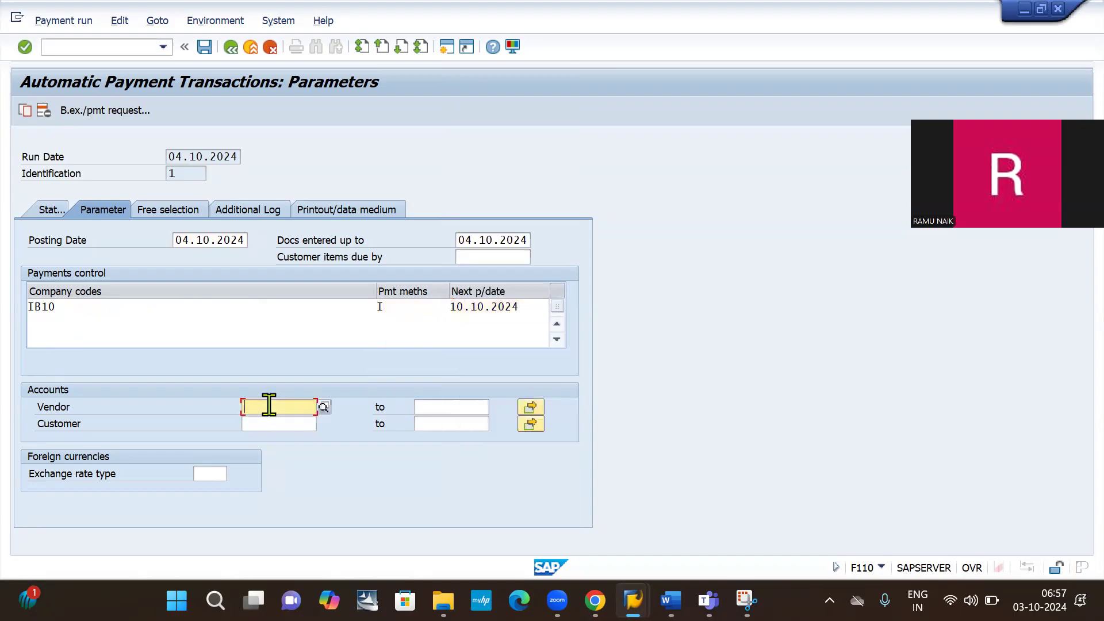
key("Down")
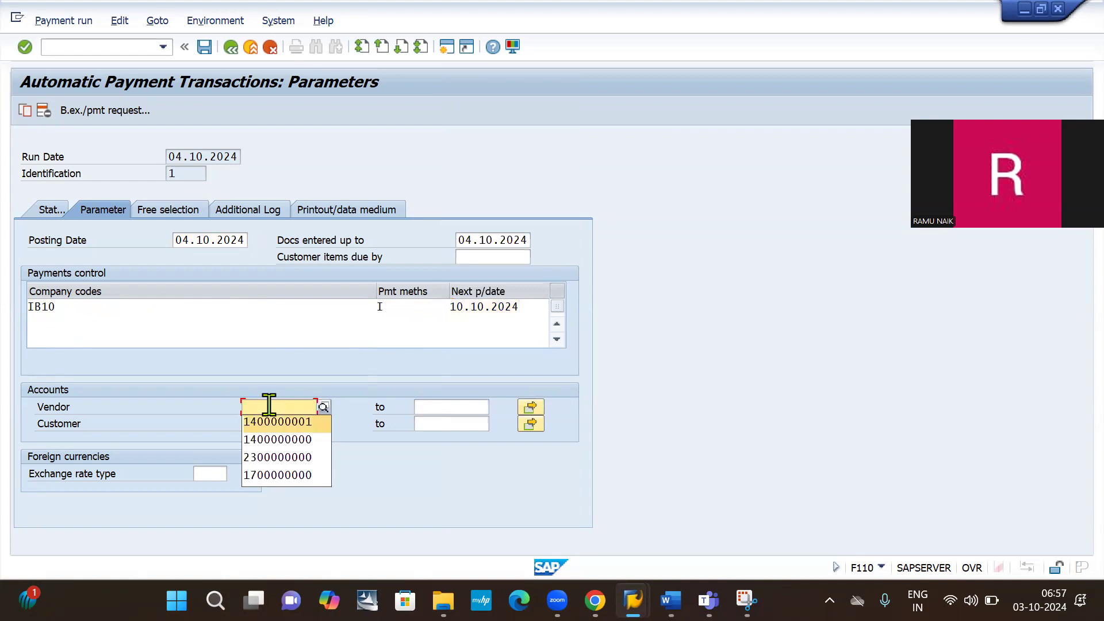
key("Return")
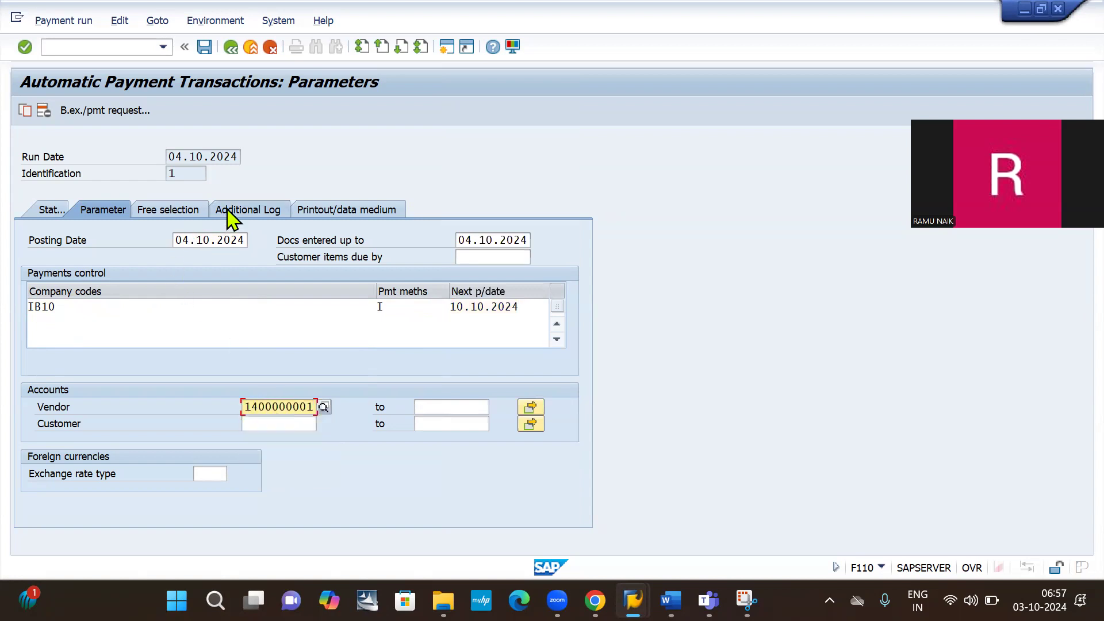
key("Return")
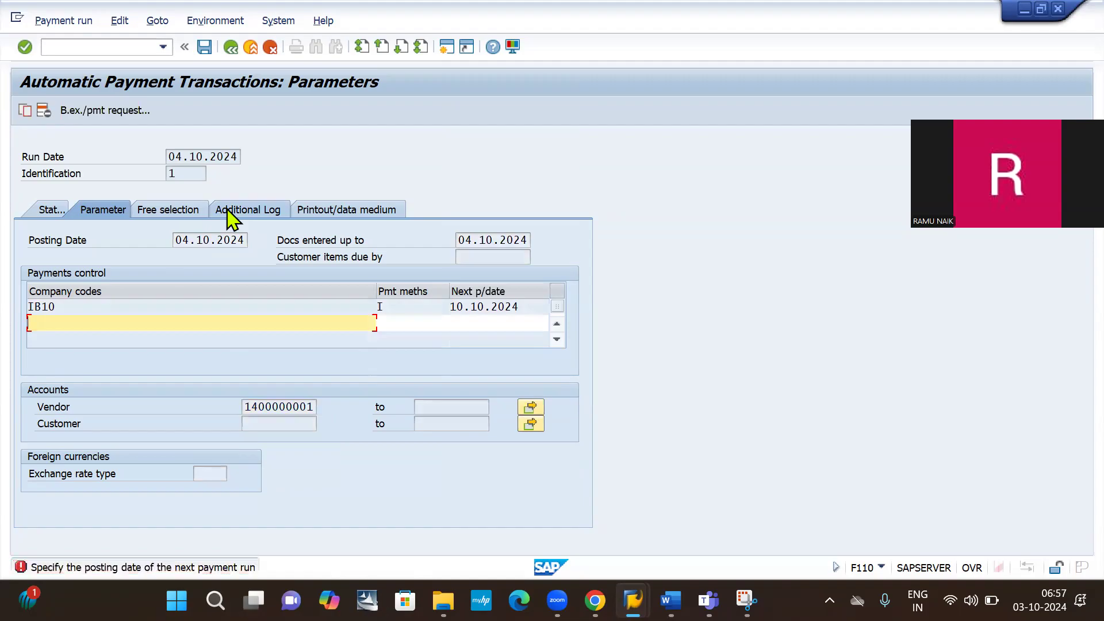
left_click(90, 46)
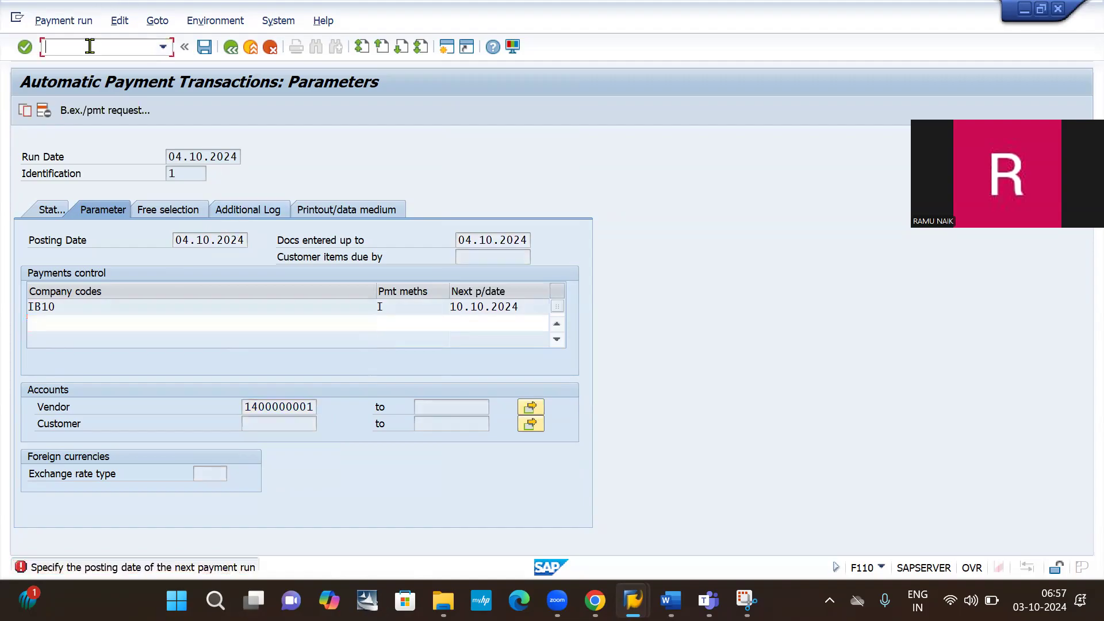
key("Down")
key("Return")
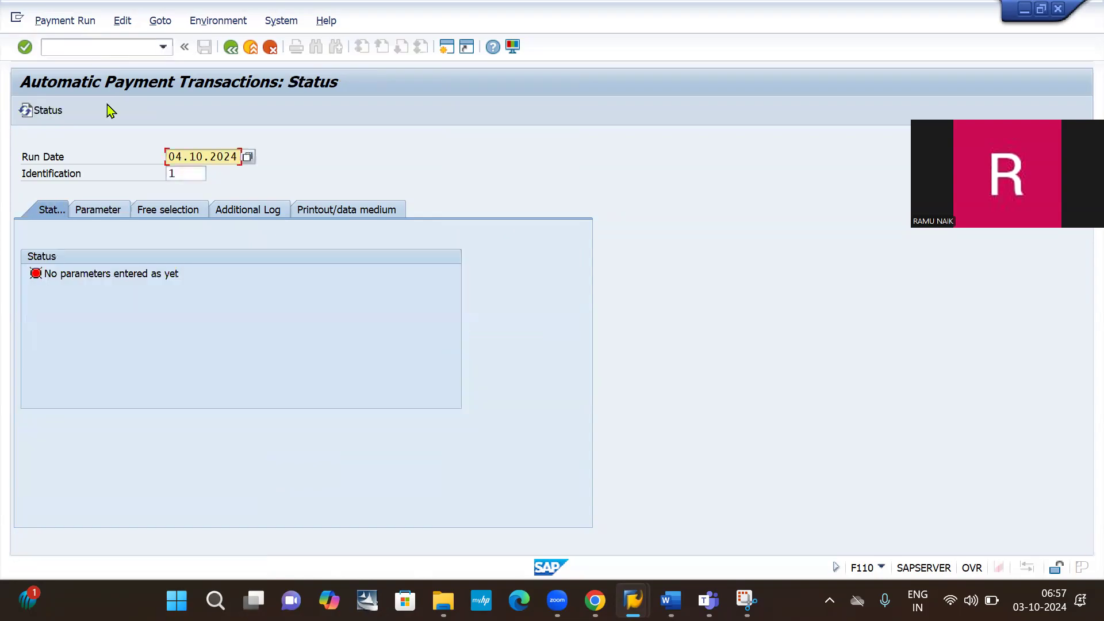
In the payment run's parameters, enter company code IB10 with payment method I and next posting date 10.10.2024
left_click(95, 210)
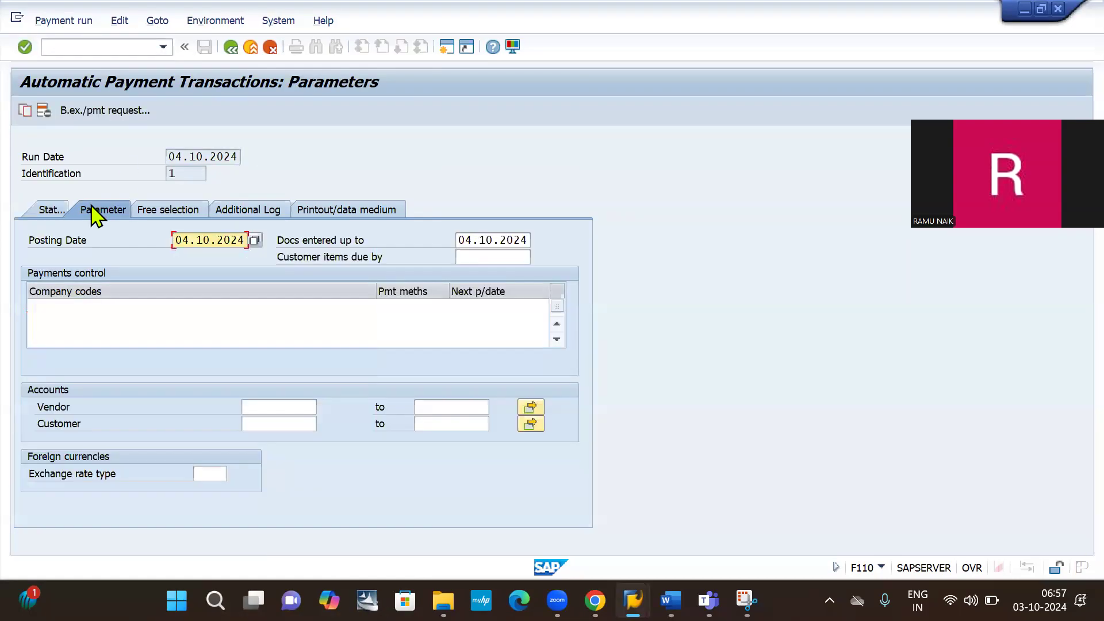
left_click(60, 306)
key("space")
key("Down")
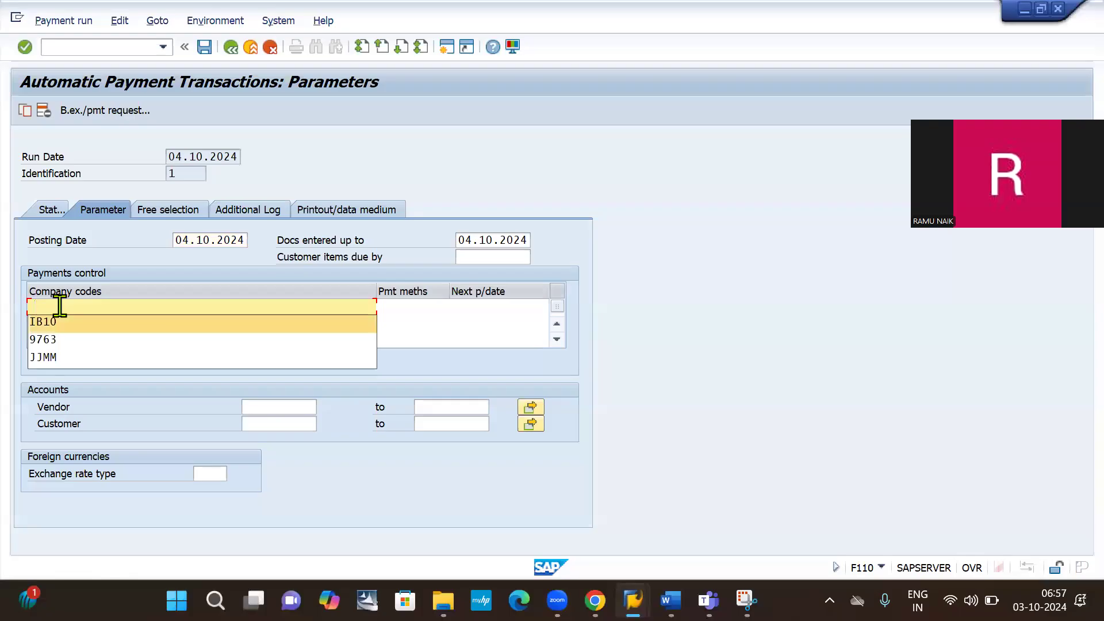
key("Return")
key("Tab")
key("space")
key("Down")
key("Return")
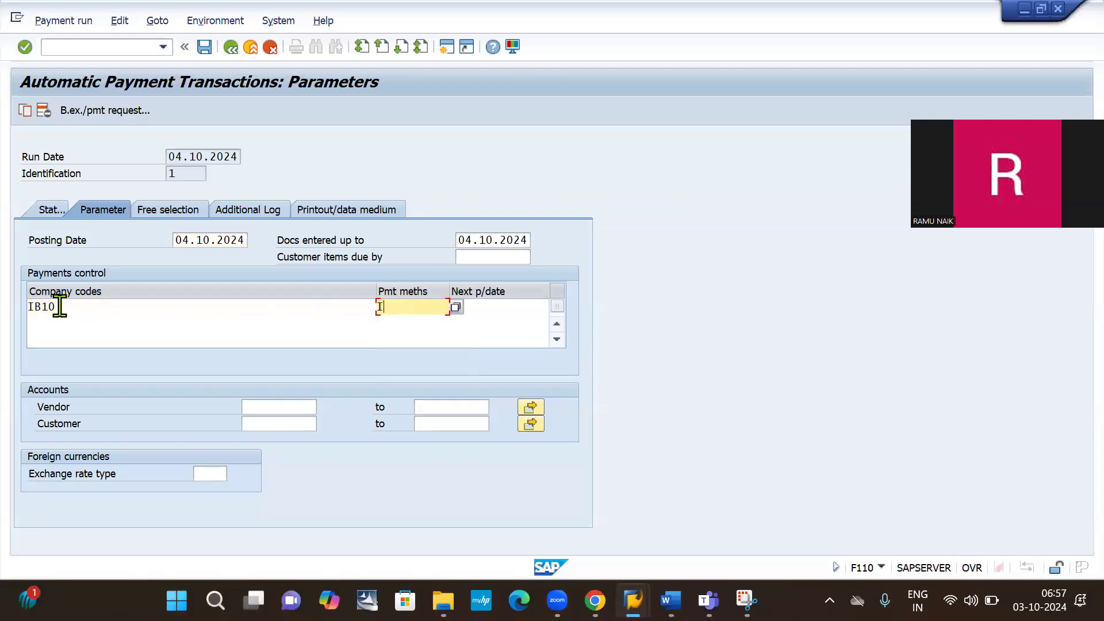
key("Tab")
key("space")
key("Down")
key("Return")
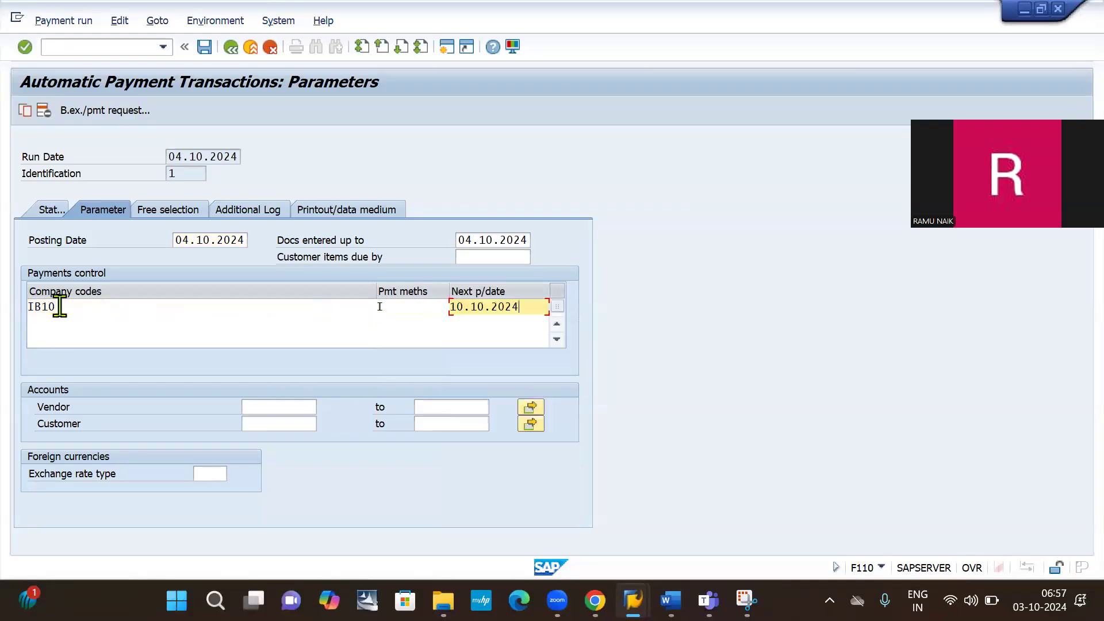
Enter the vendor's account number as the starting vendor account in the payment run parameters
left_click(283, 406)
key("space")
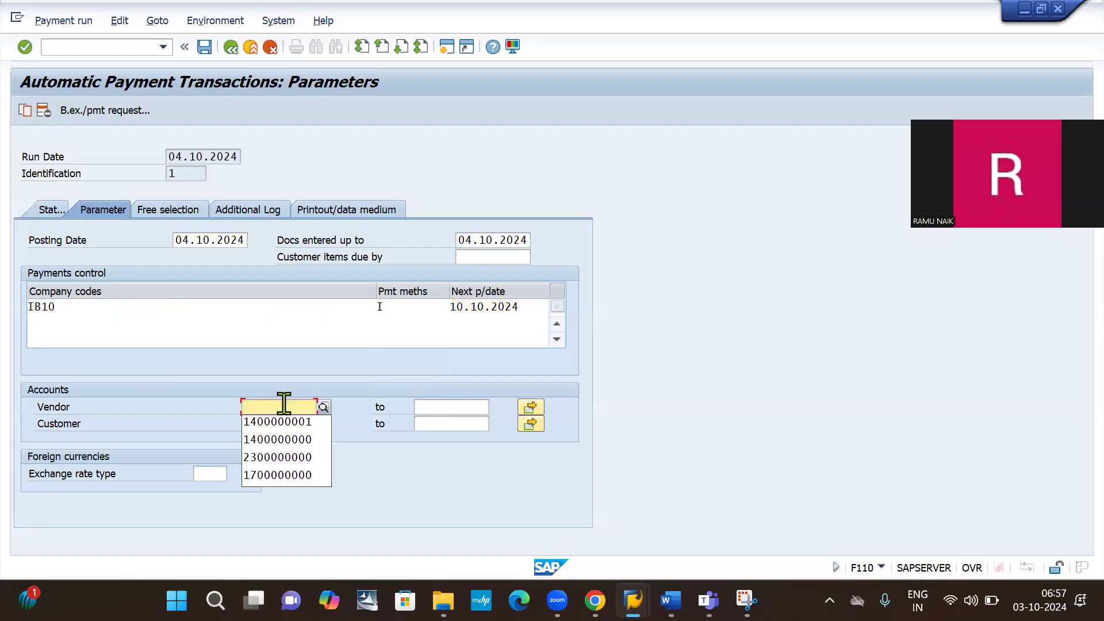
key("Down")
key("Return")
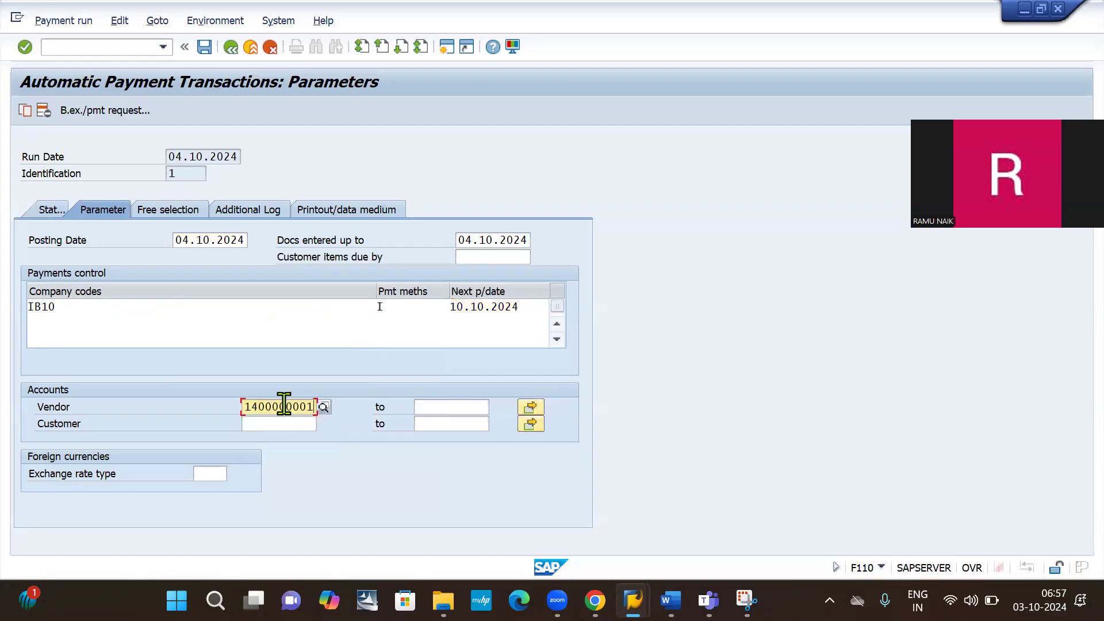
Enable additional logging for due date check, payment method selection in all cases and payment document line items, for the vendor's account
left_click(246, 214)
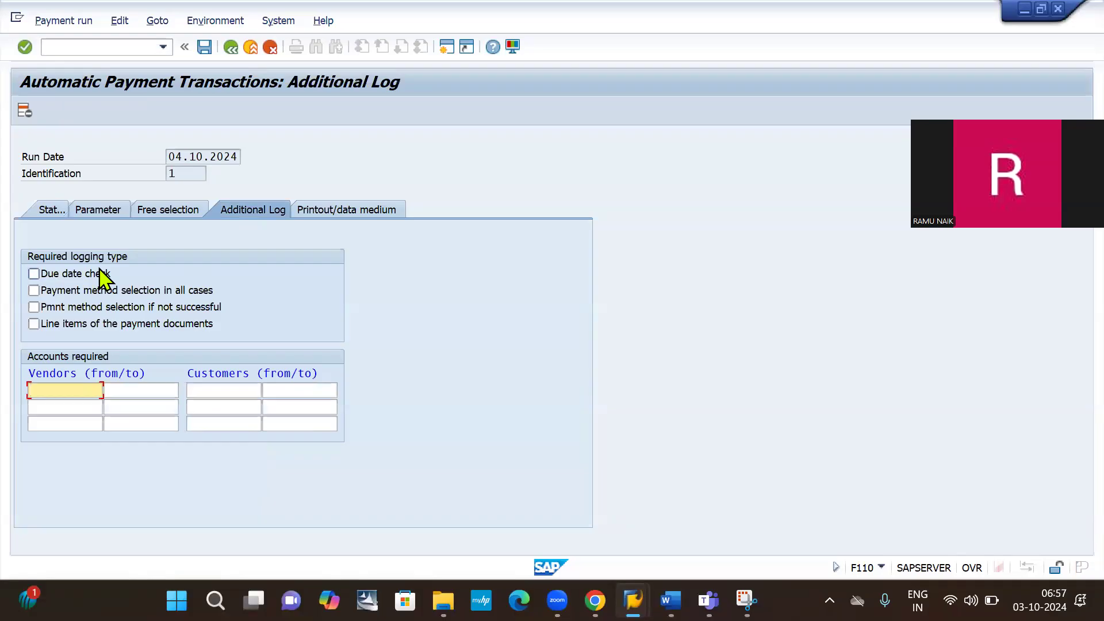
left_click(100, 275)
left_click(95, 291)
left_click(92, 325)
left_click(71, 385)
key("Down")
key("Return")
key("Return")
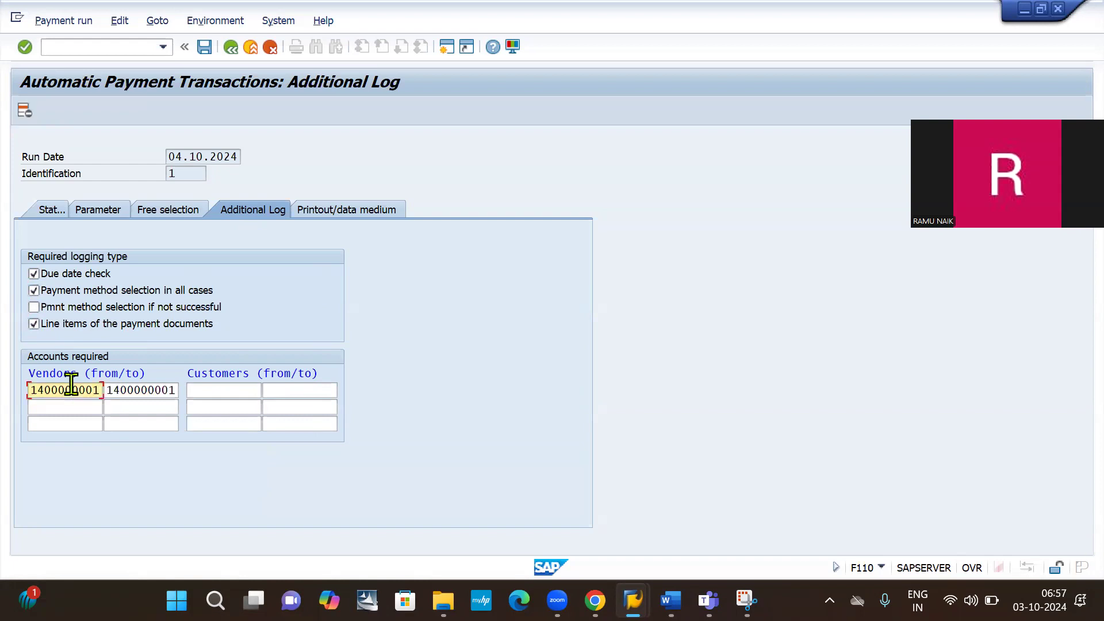
Assign variant IB101 to program RFFOUS_C in the printout and data medium settings
left_click(338, 213)
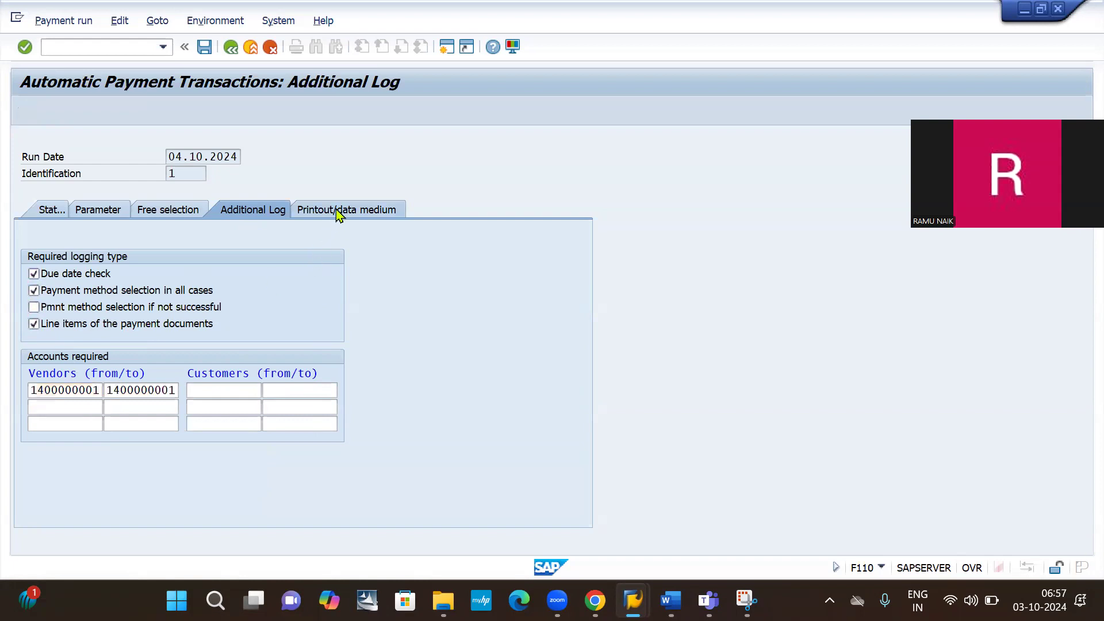
left_click(203, 306)
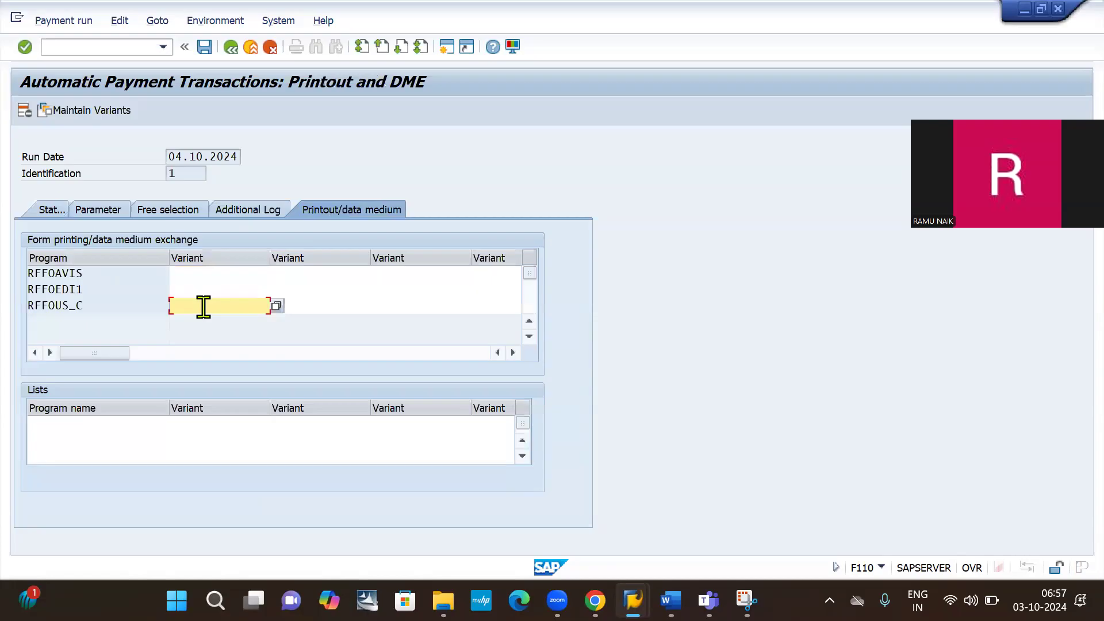
key("Down")
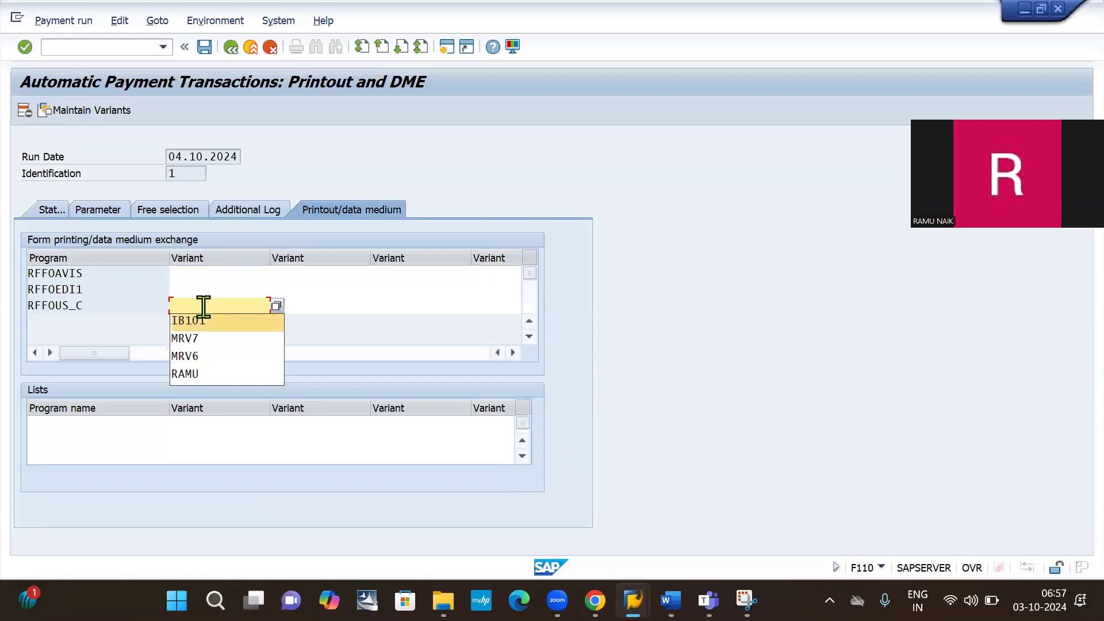
key("Return")
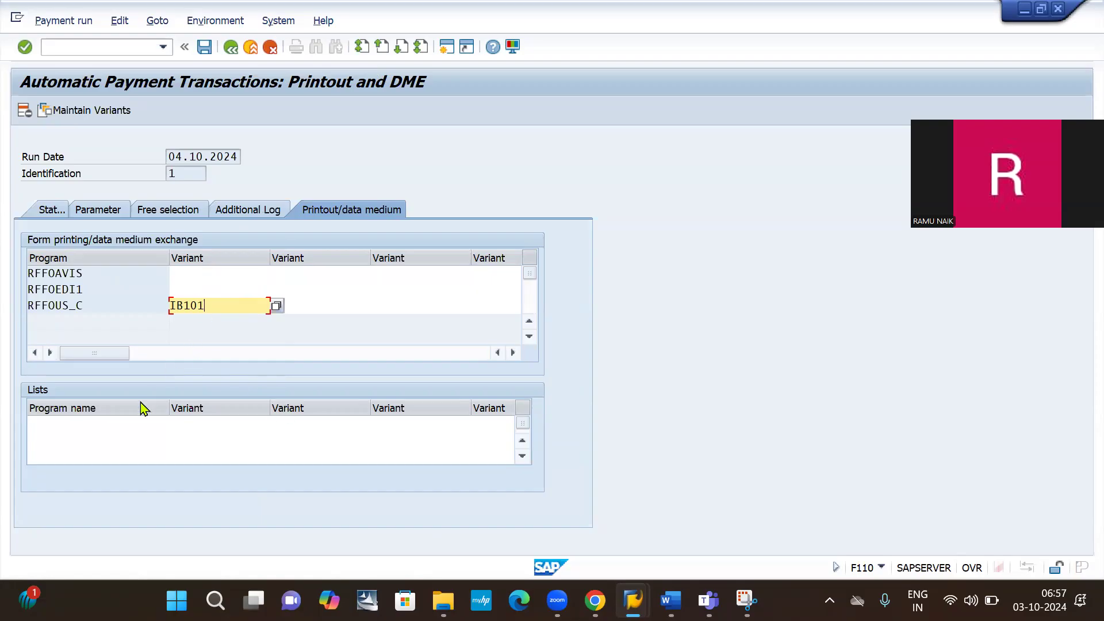
Review the selections and print settings of RFFOUS_C variant IB101, save the variant and return to the payment run
left_click(93, 110)
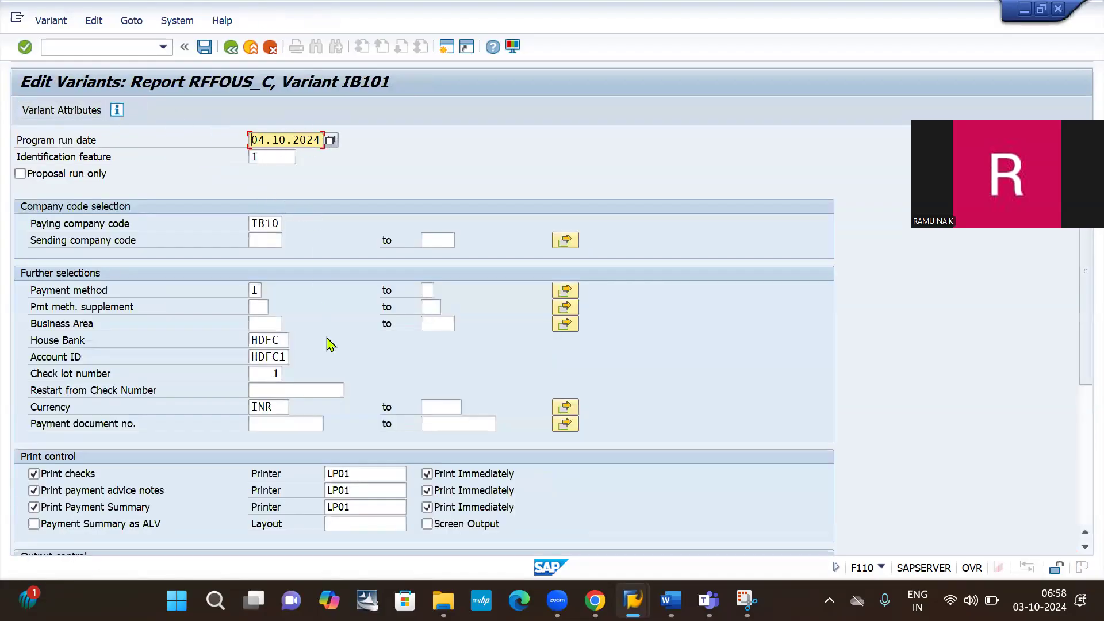
scroll(330, 343, "down", 3)
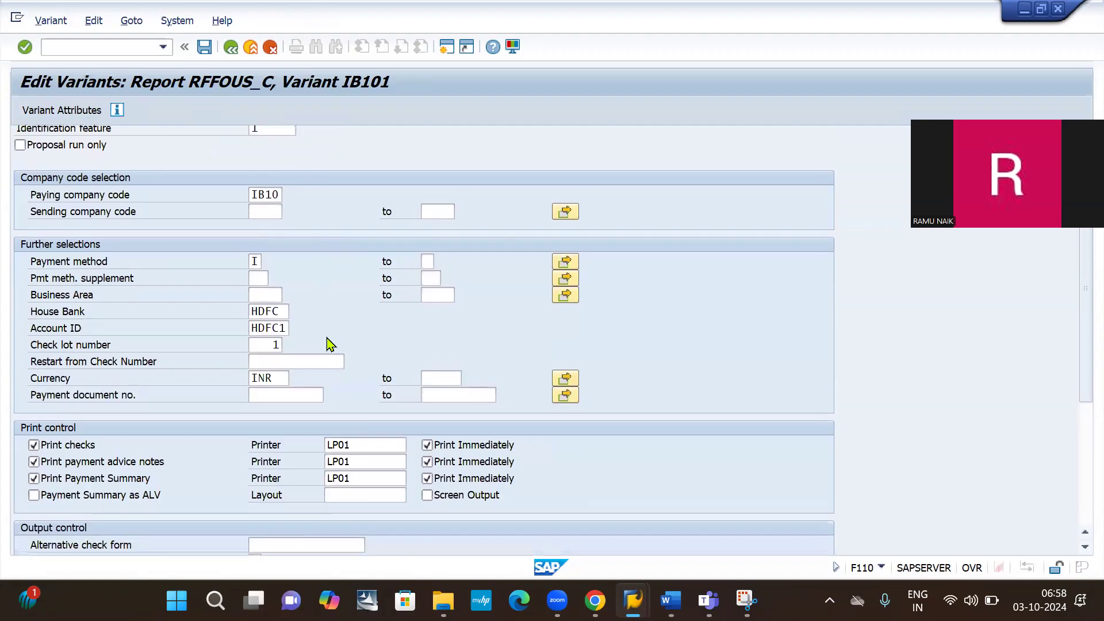
scroll(331, 344, "down", 5)
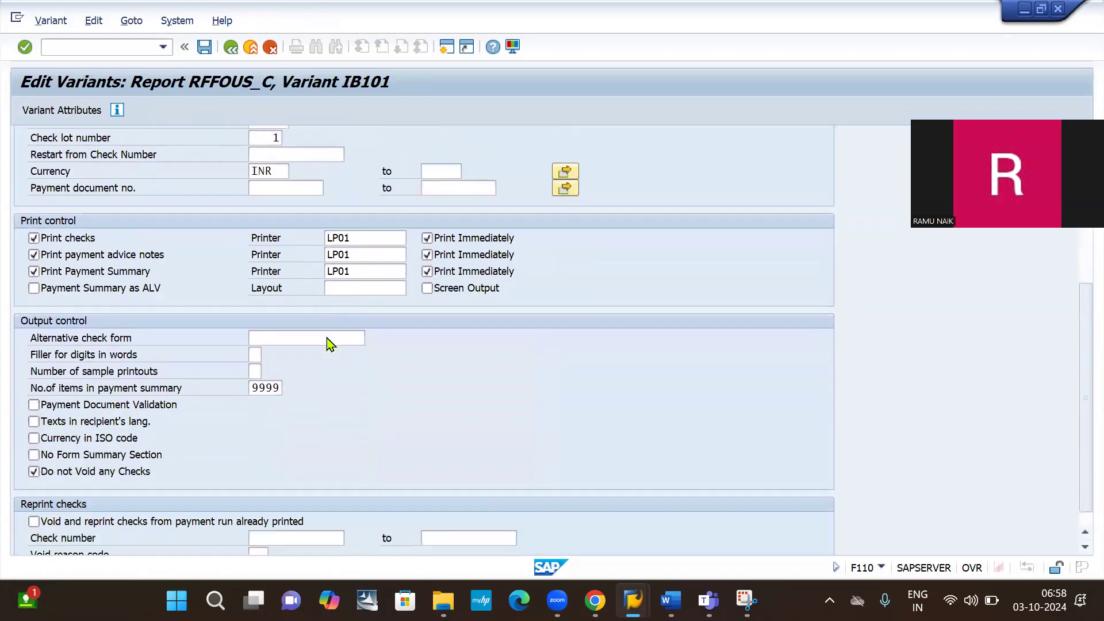
scroll(331, 343, "up", 8)
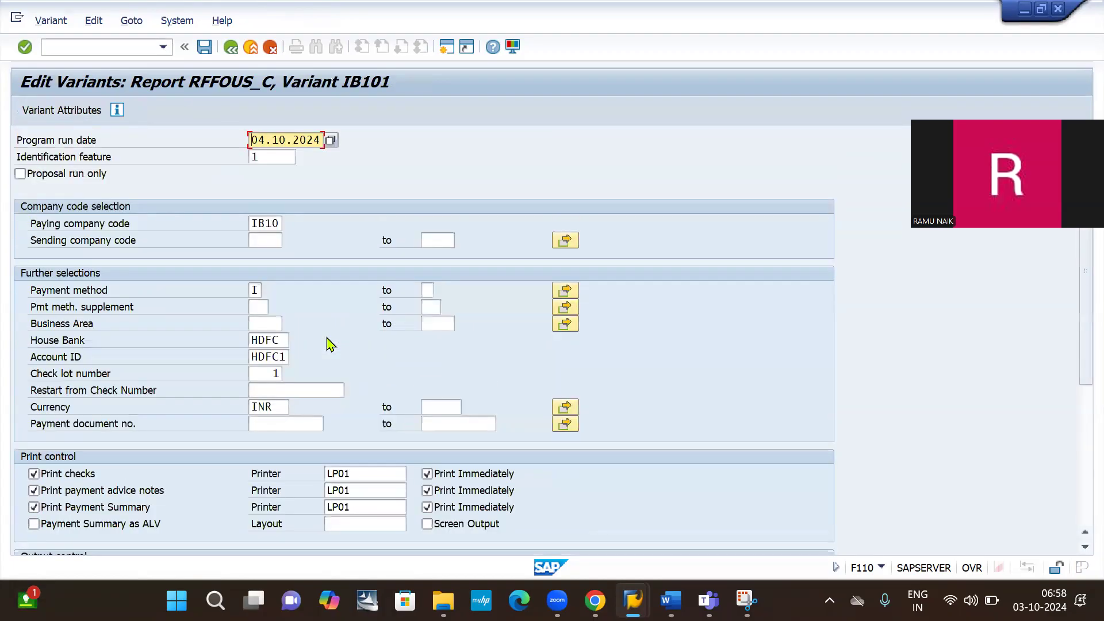
left_click(204, 47)
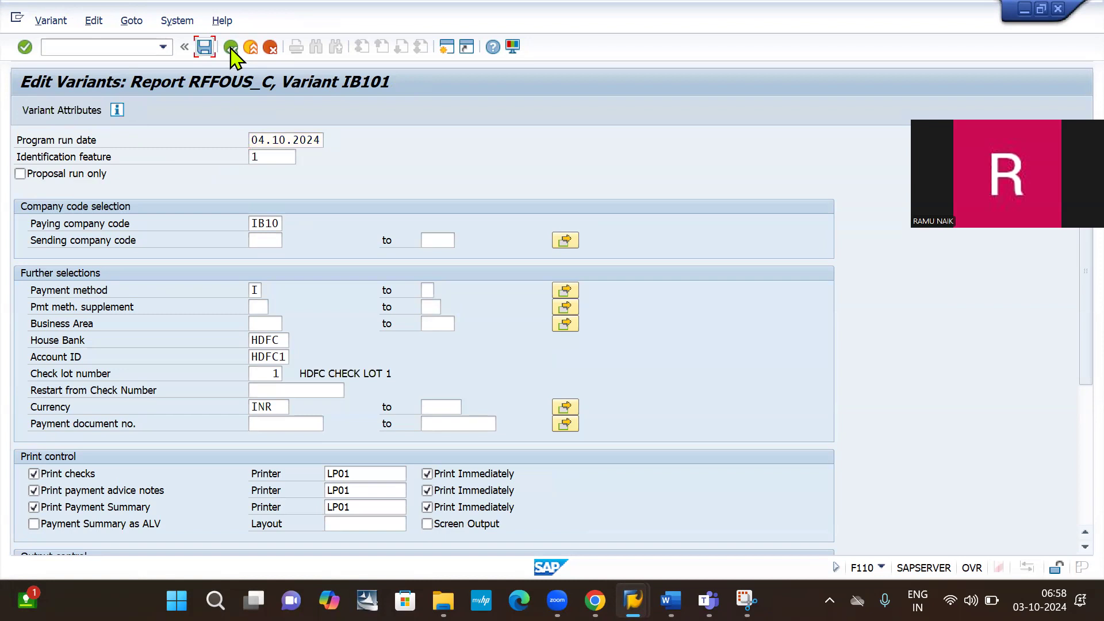
left_click(230, 48)
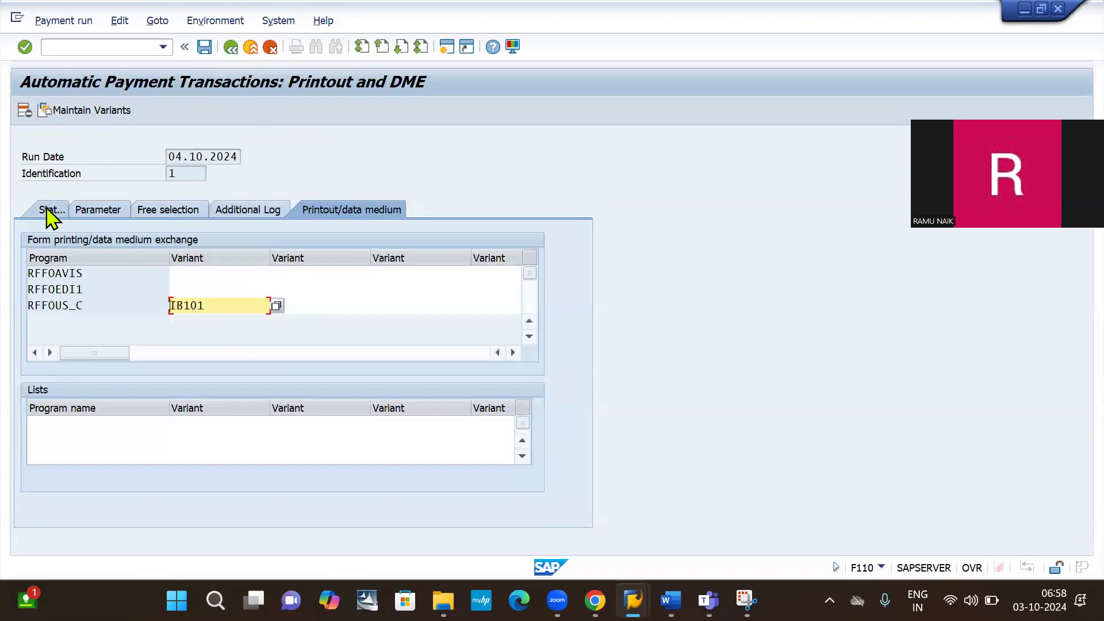
Save the run parameters and schedule the payment proposal to start immediately with payment medium creation, refreshing its status
left_click(50, 211)
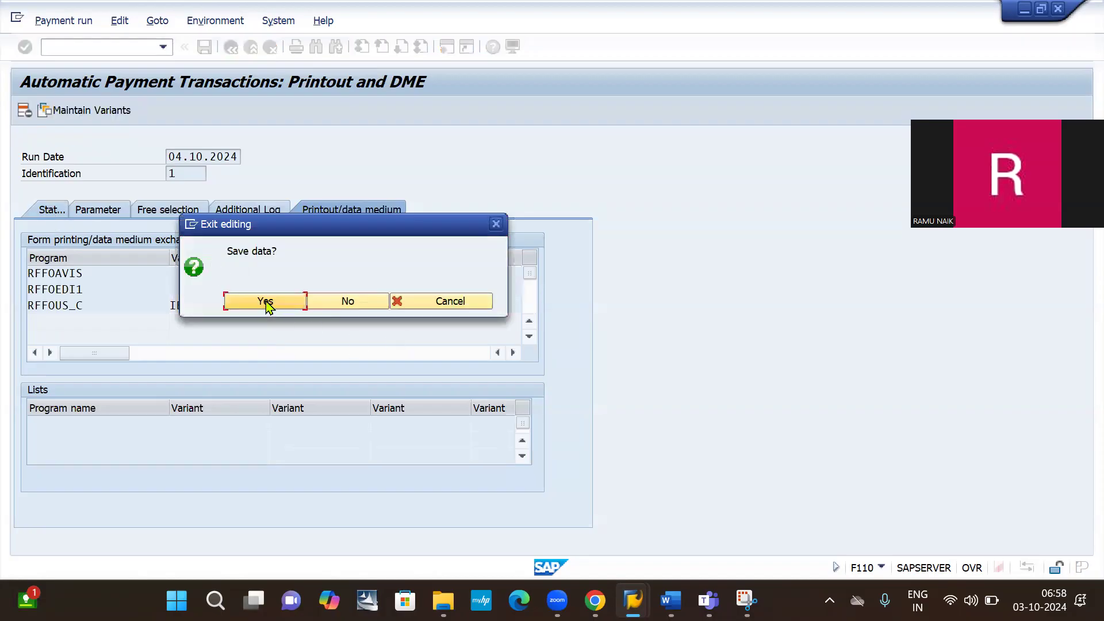
left_click(266, 301)
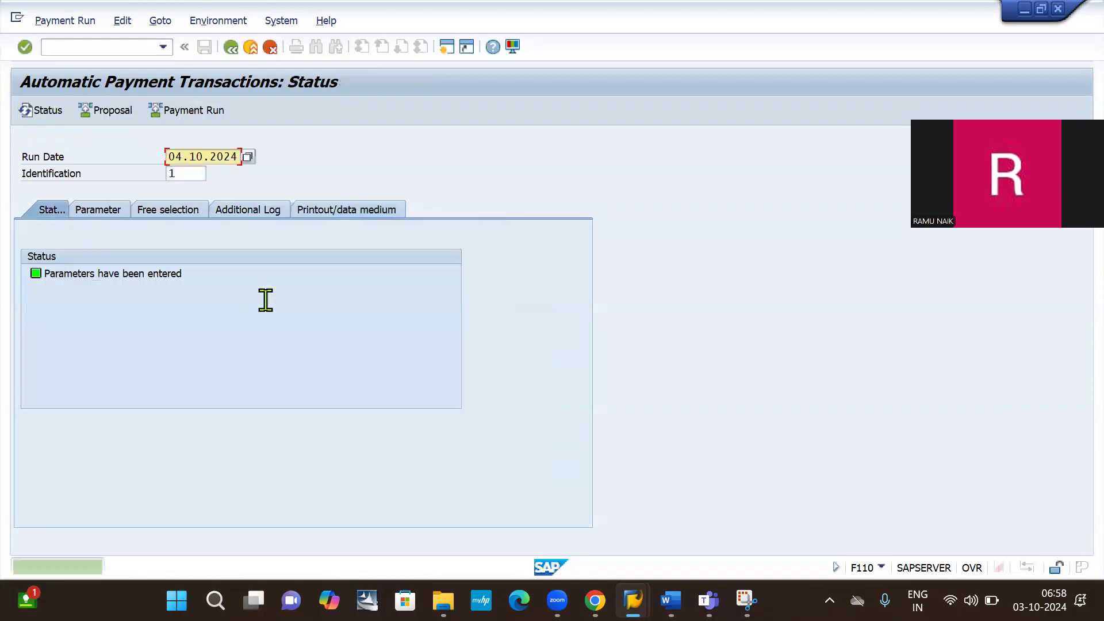
left_click(106, 114)
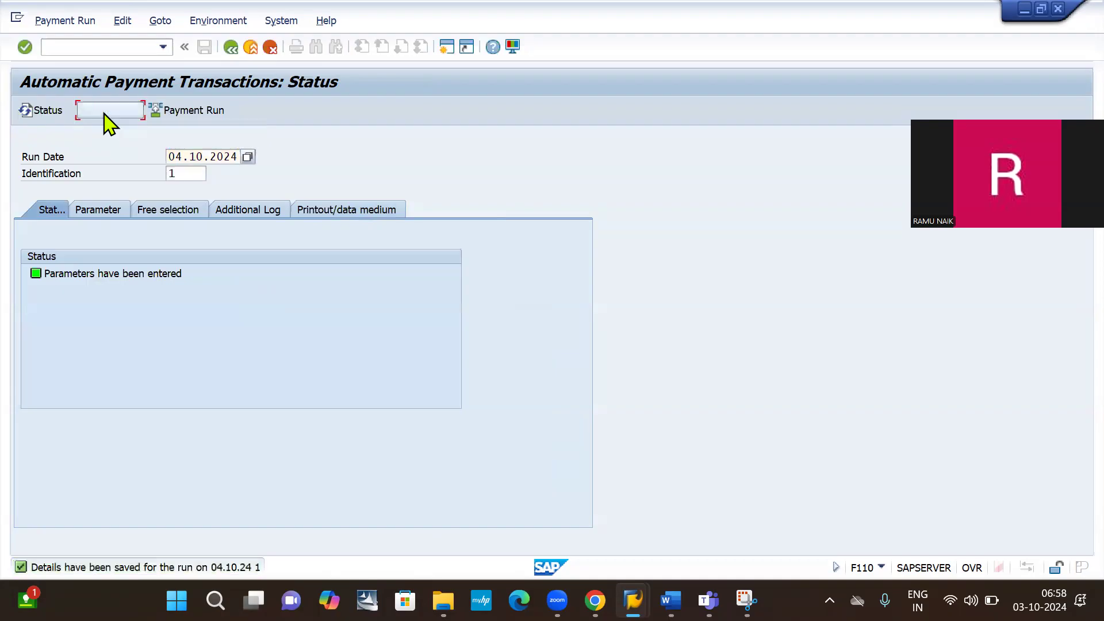
left_click(339, 309)
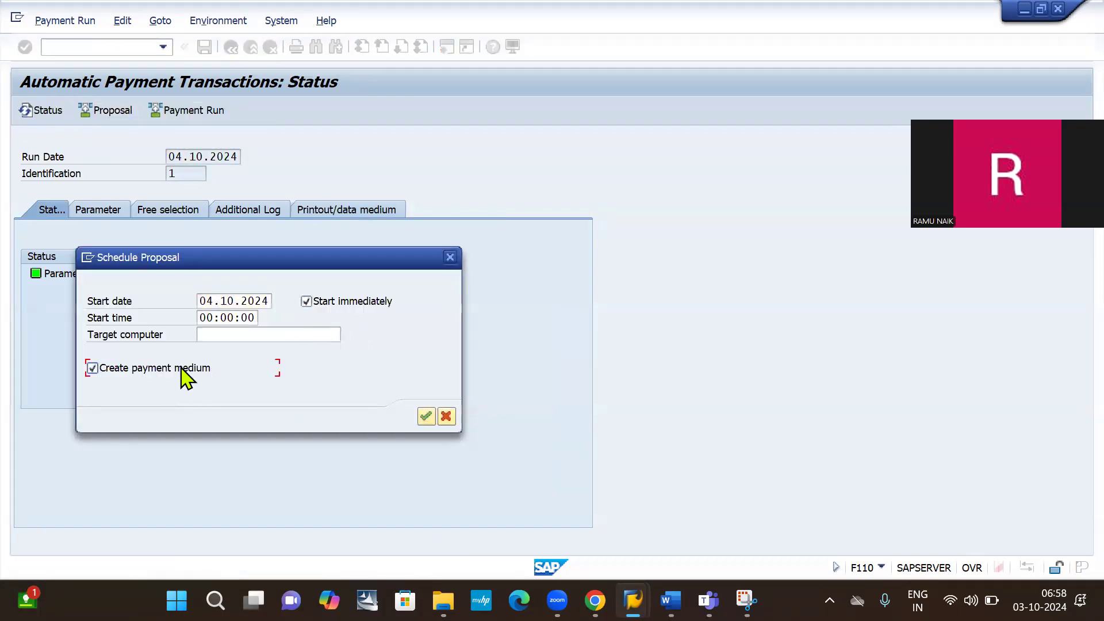
key("Return")
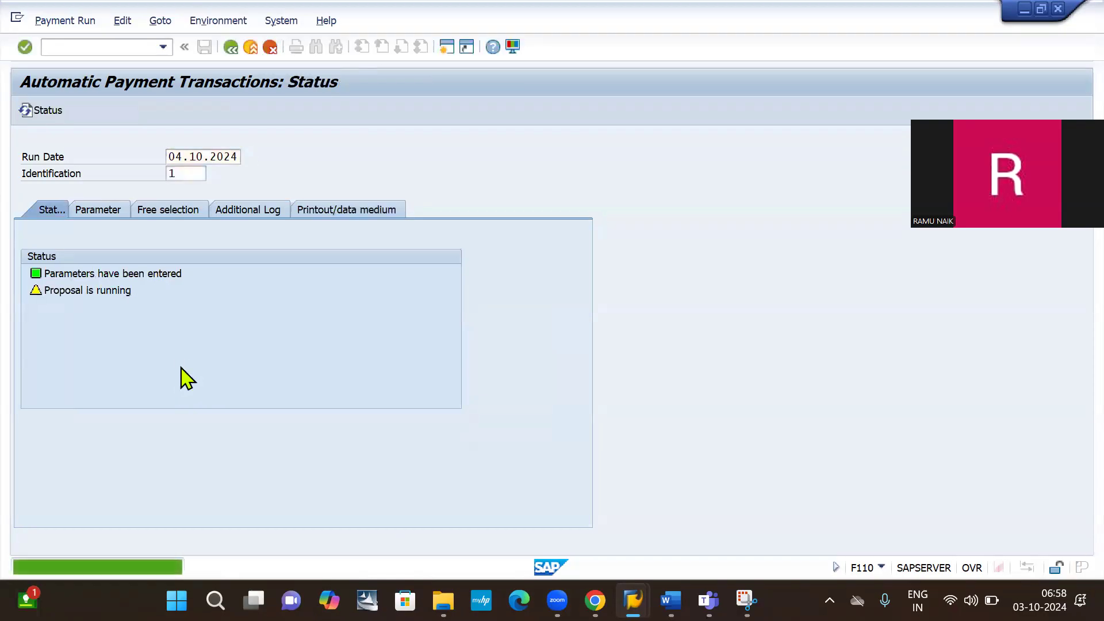
key("Return")
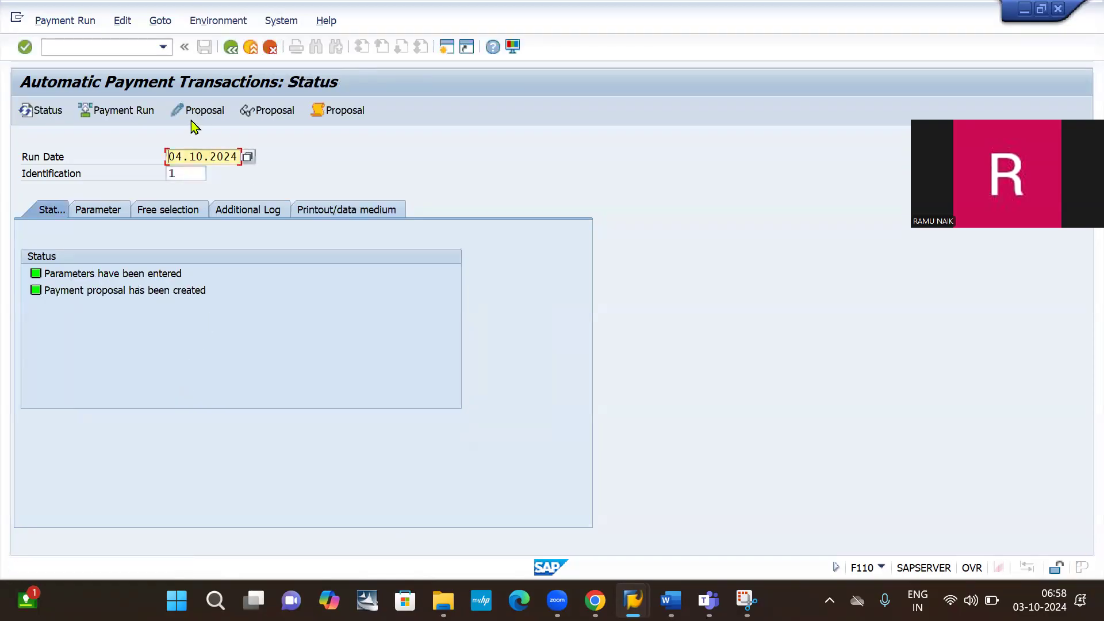
Open the payment proposal for all accounting clerks, review the vendor payment's open items, and return to the payment run status
left_click(213, 114)
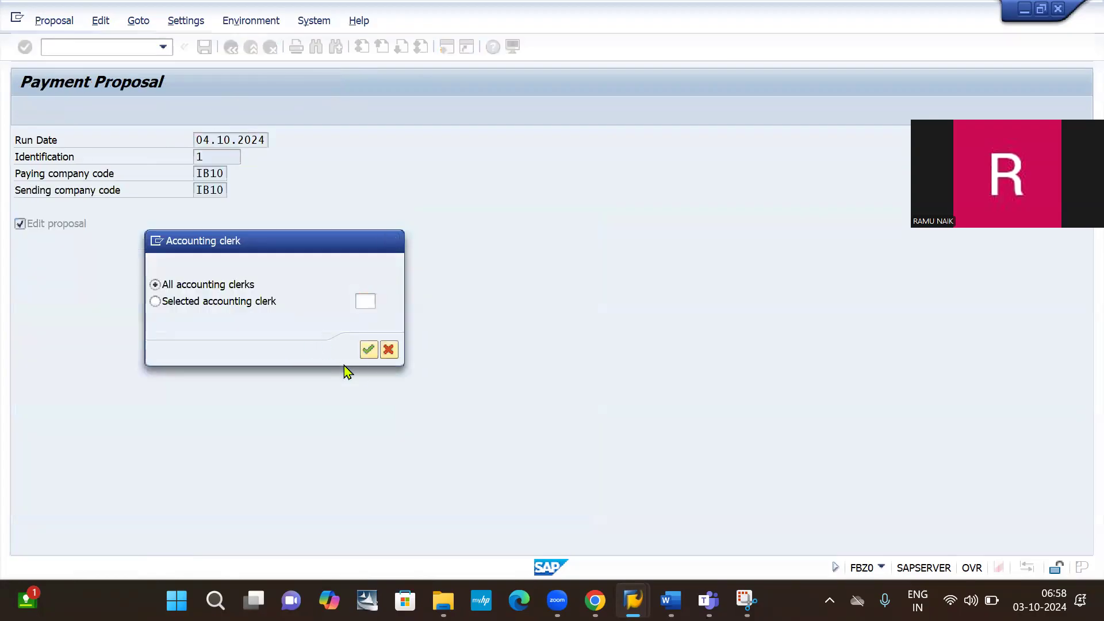
key("Return")
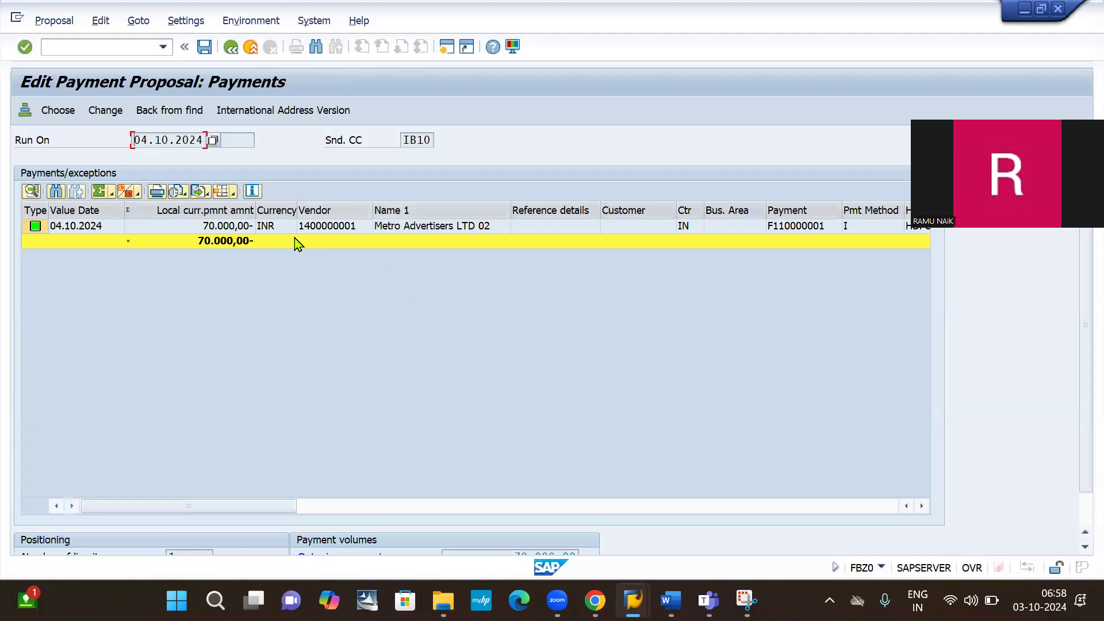
double_click(229, 227)
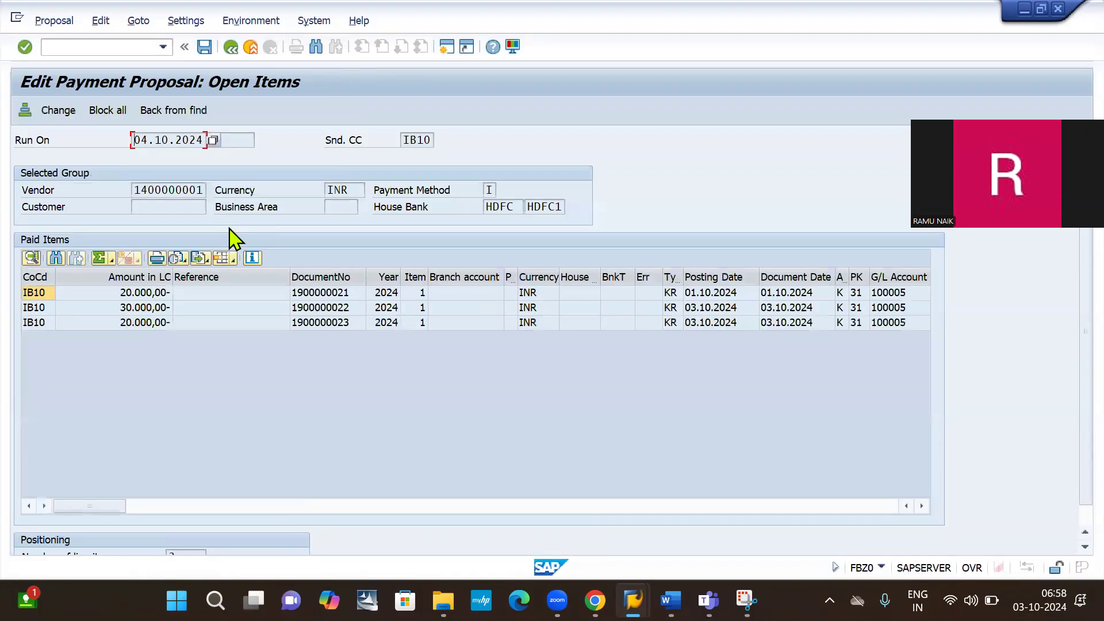
left_click(231, 48)
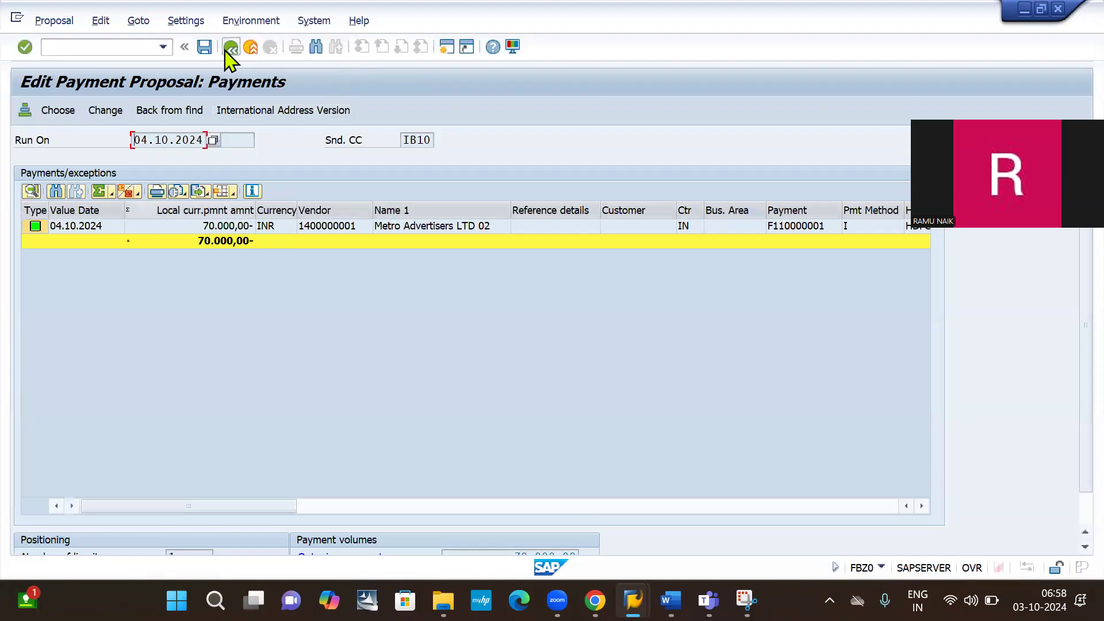
left_click(231, 49)
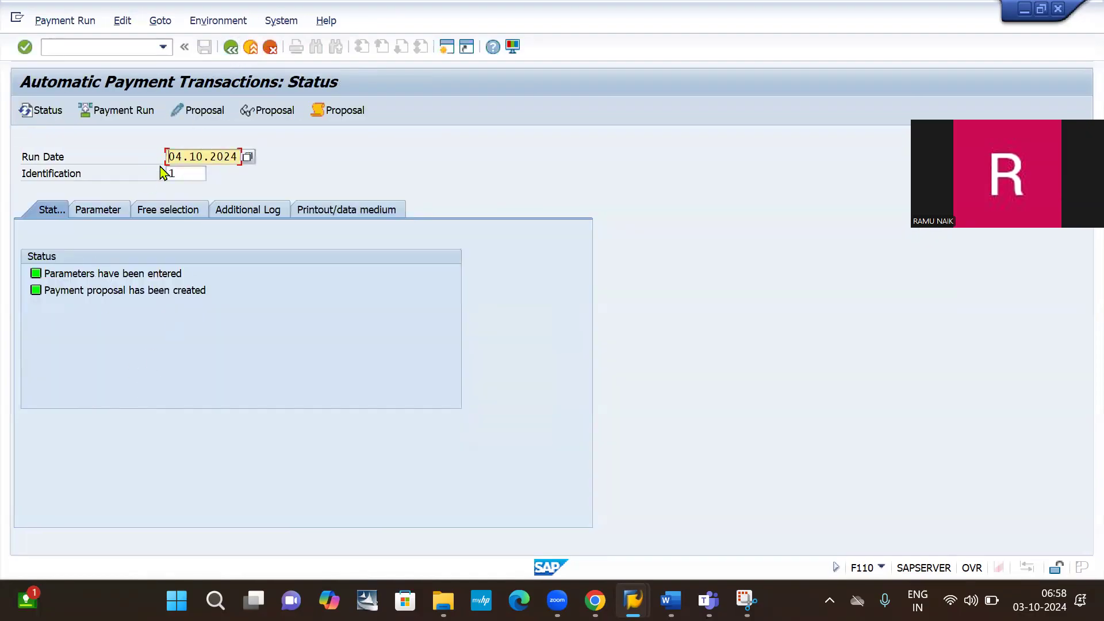
Schedule the payment run to start immediately with payment medium creation
left_click(121, 114)
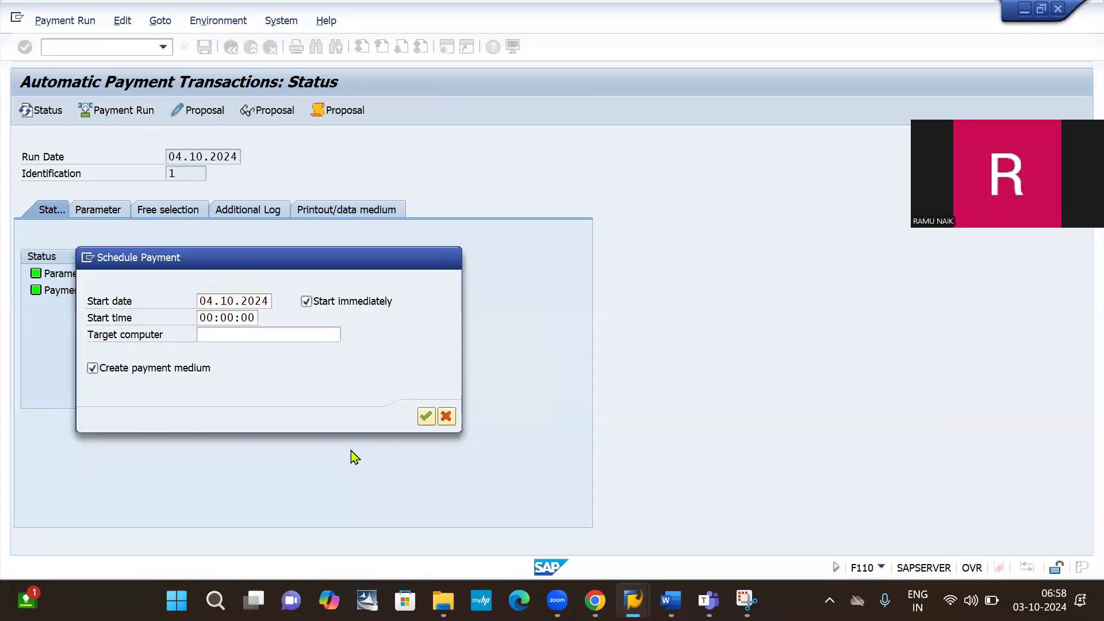
key("Return")
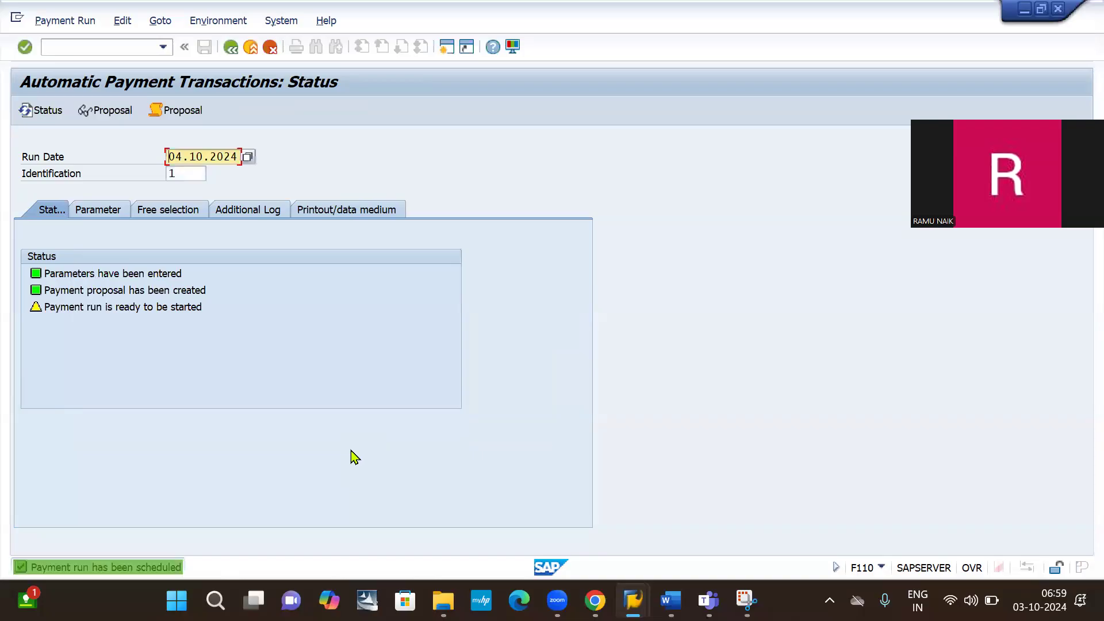
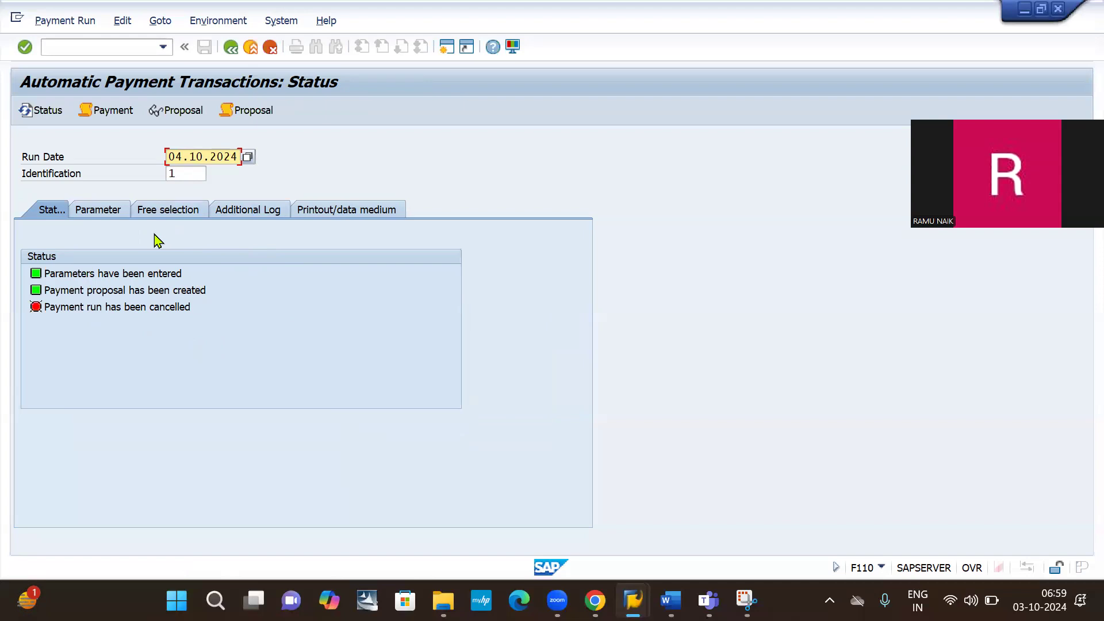
Copy the status text "Payment run has been cancelled" from the payment run's status list
left_click(191, 177)
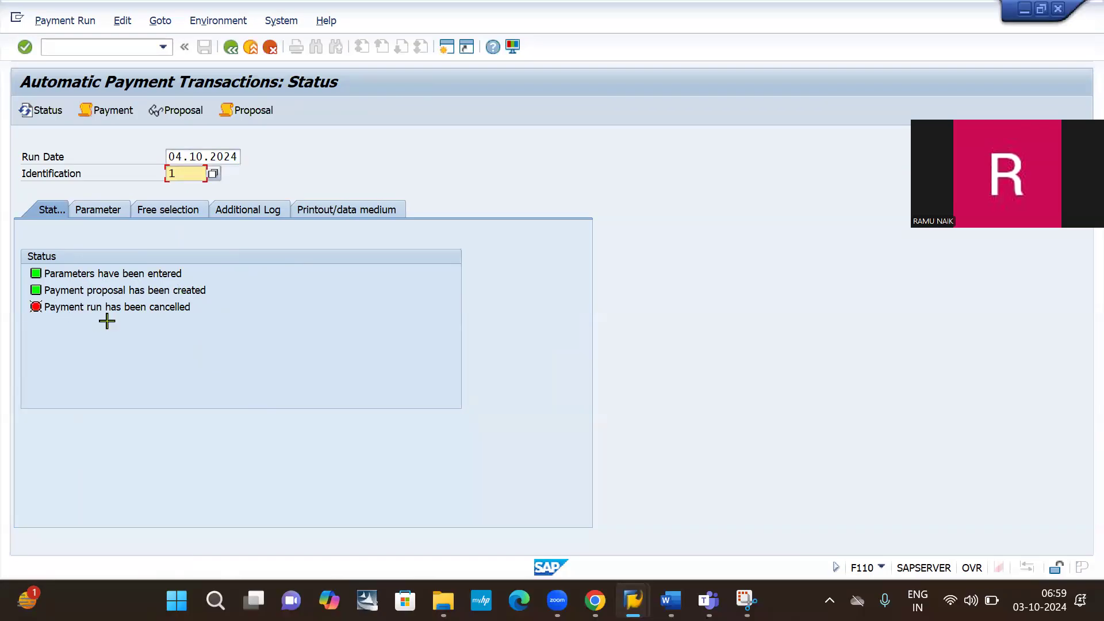
key("ctrl+y")
left_click_drag(154, 309, 41, 306)
left_click(193, 312)
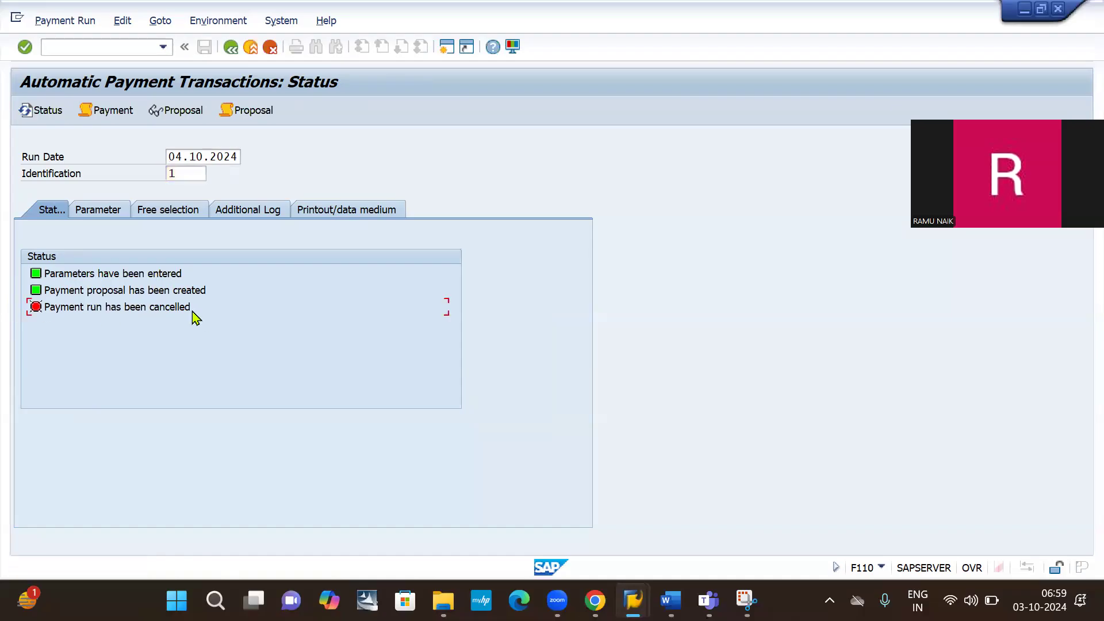
key("ctrl+y")
left_click_drag(191, 313, 226, 318)
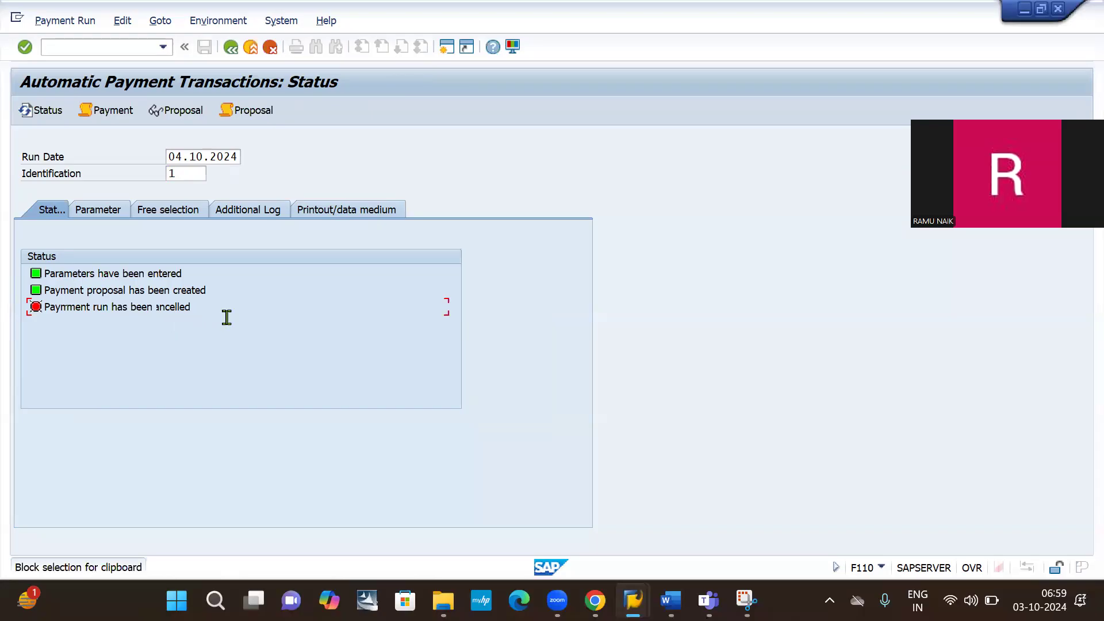
key("ctrl+y")
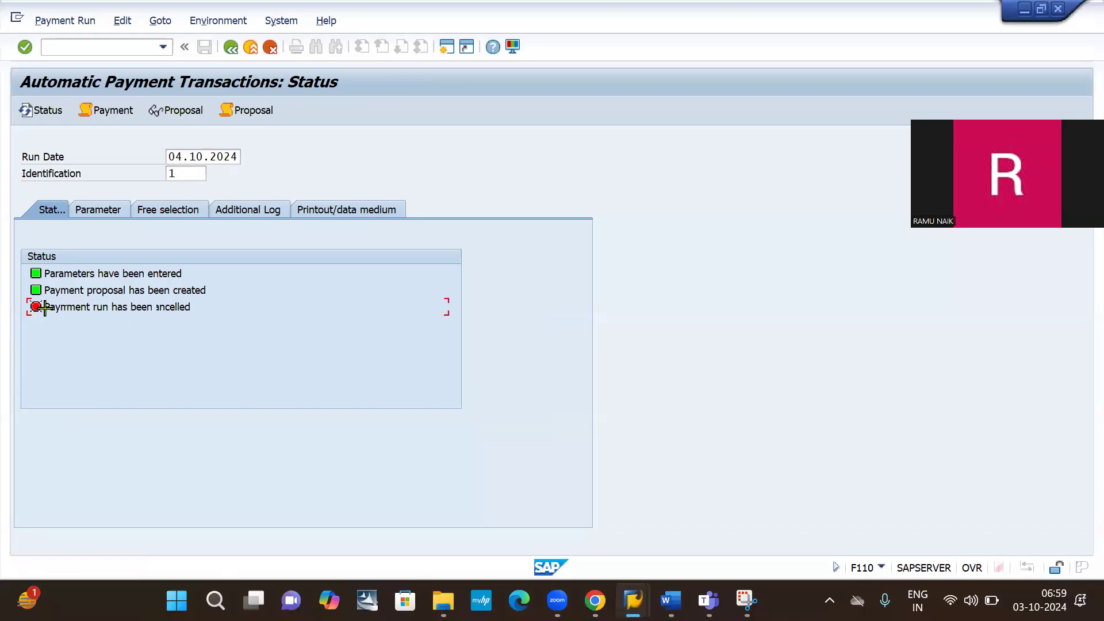
left_click_drag(39, 297, 344, 319)
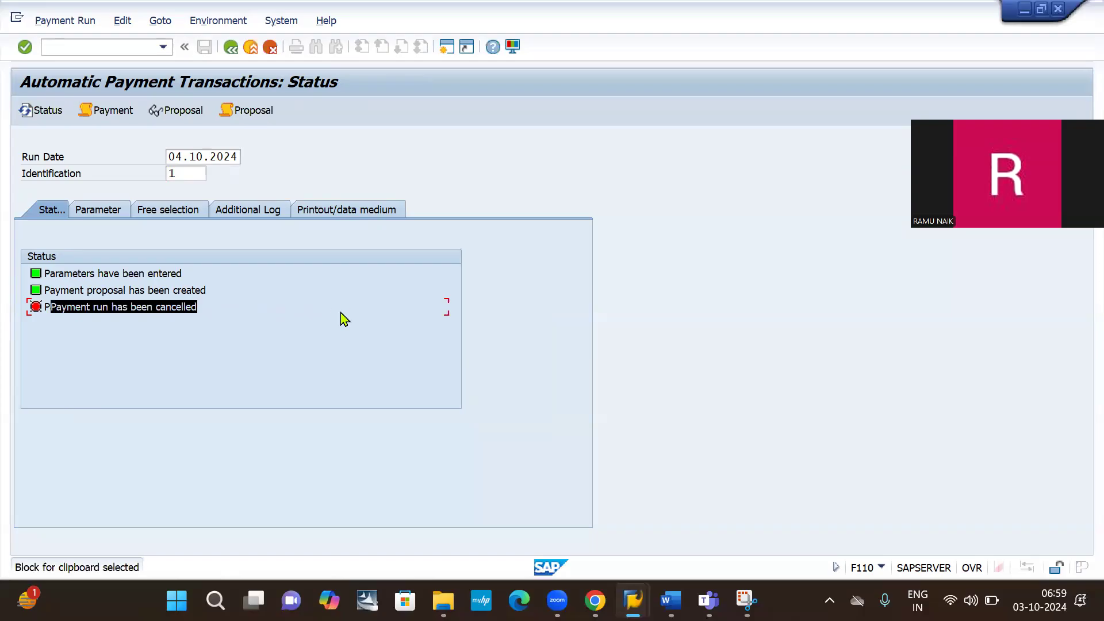
key("ctrl+c")
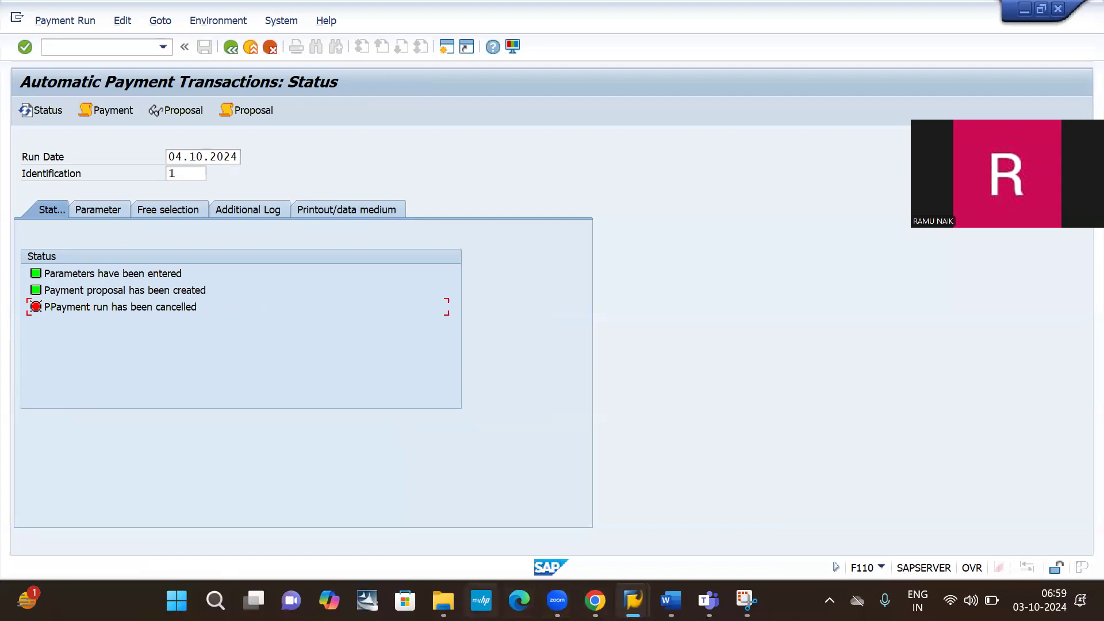
Switch to Microsoft Edge and search Google for "payment run has been cancelled in f110"
left_click(519, 600)
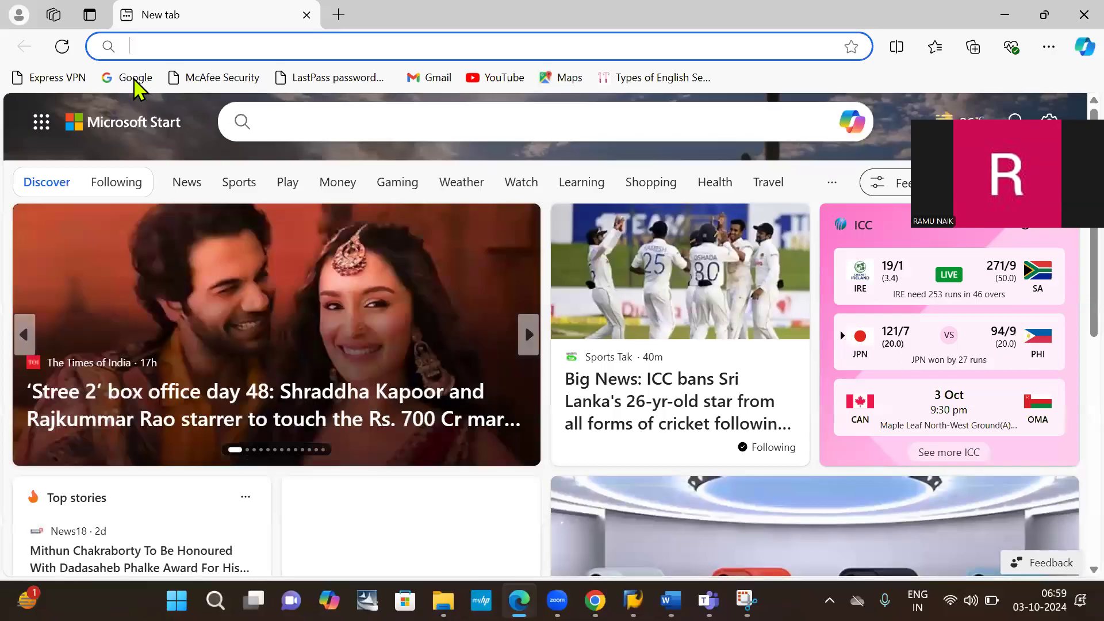
left_click(134, 81)
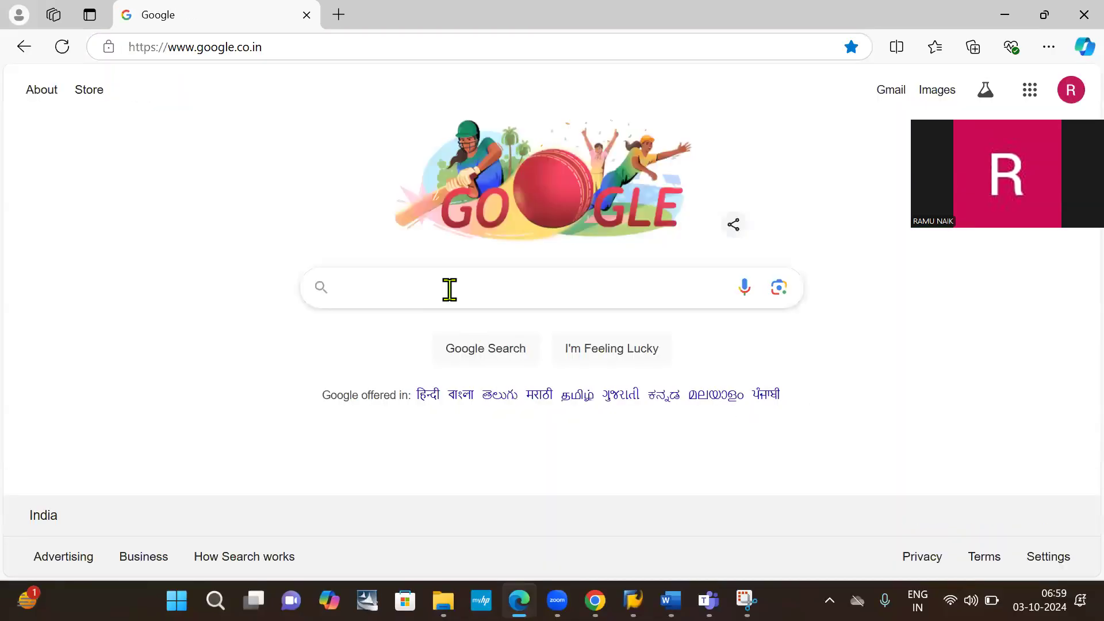
left_click(450, 290)
key("ctrl+v")
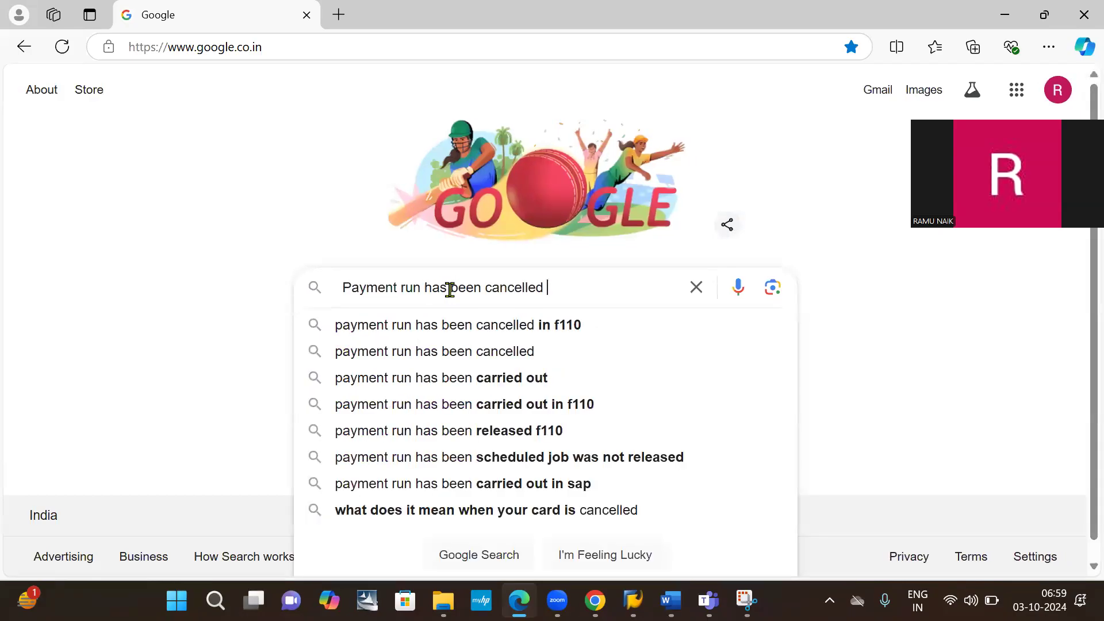
type("in f110")
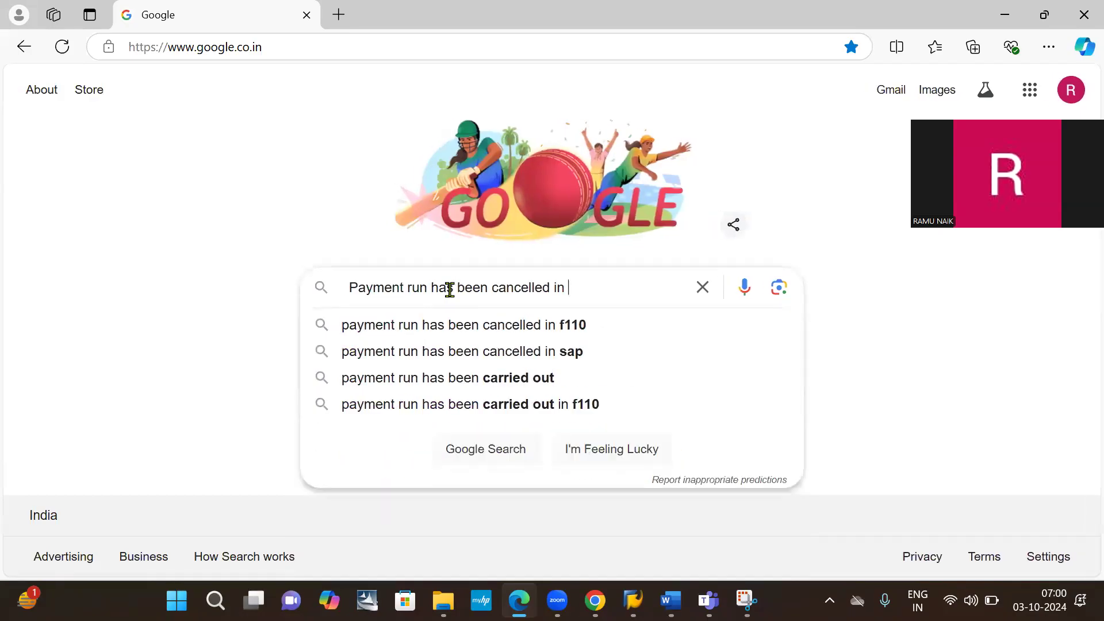
key("Down")
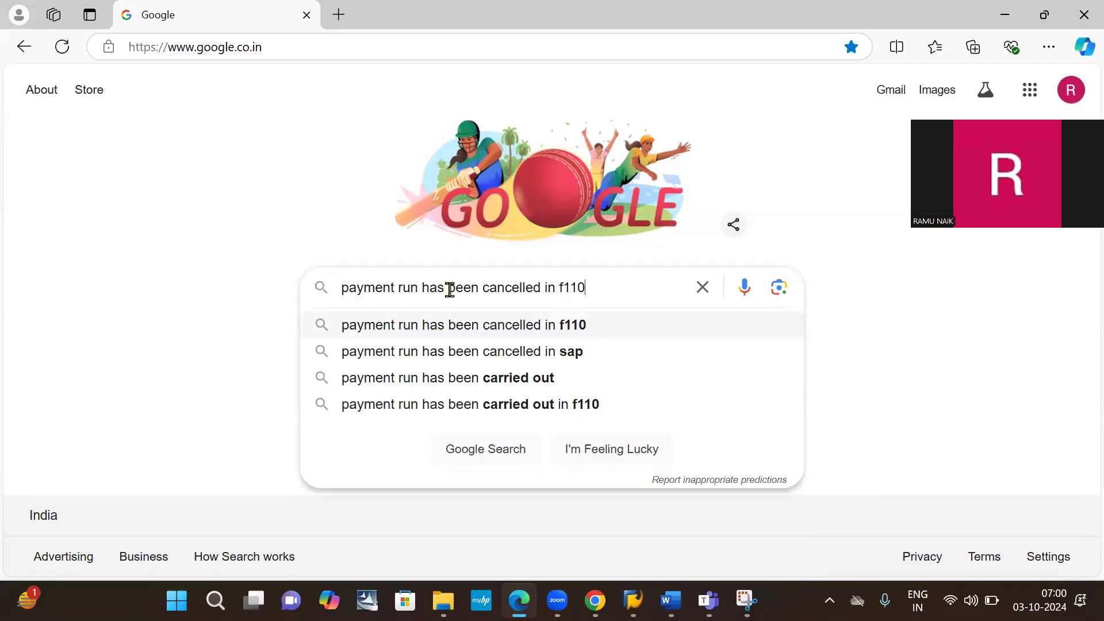
key("Return")
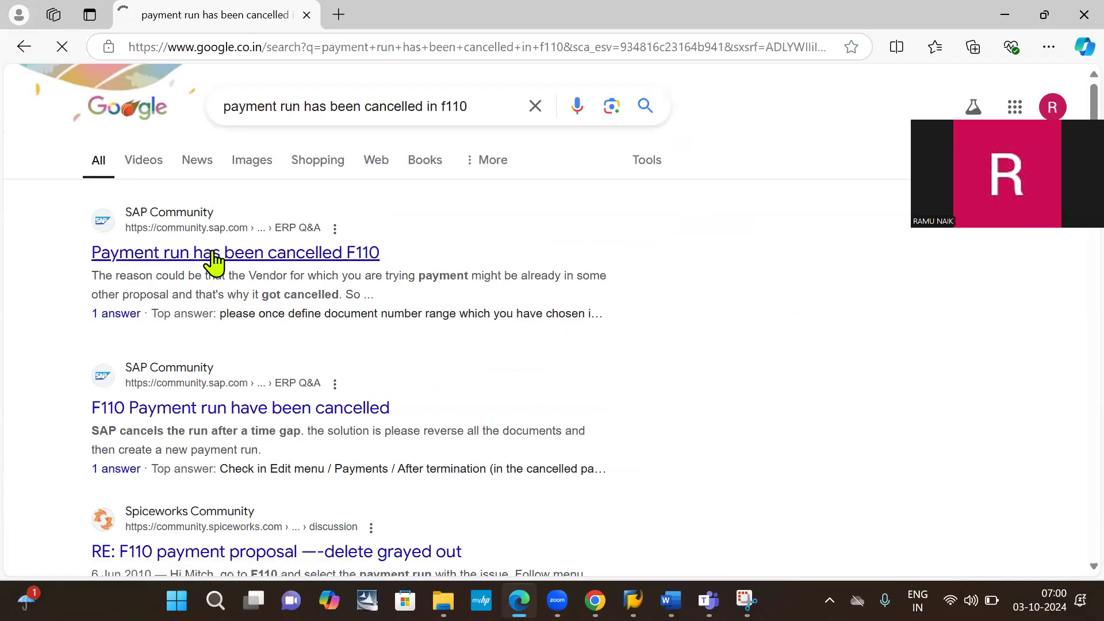
Open the SAP Community thread "Payment run has been cancelled F110" and read its replies for possible causes and fixes
left_click(214, 257)
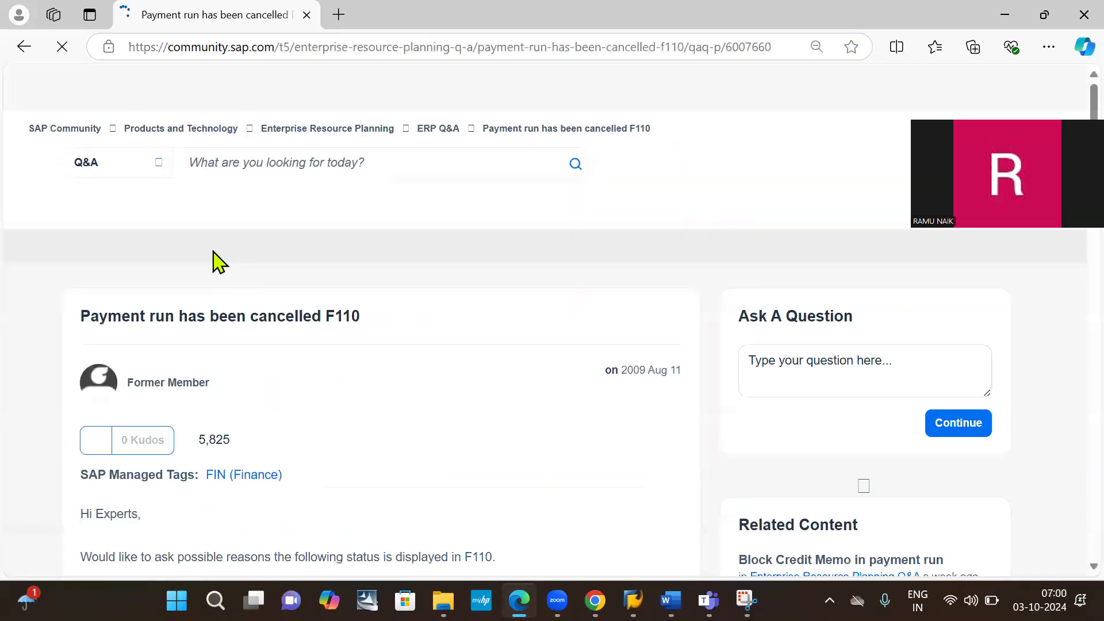
scroll(214, 257, "down", 5)
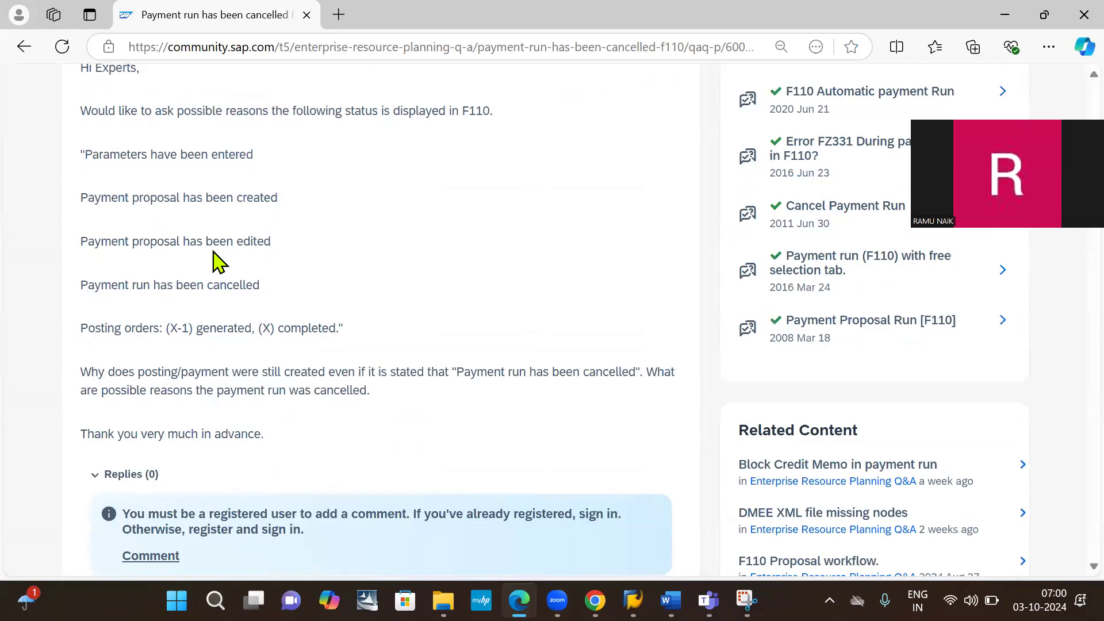
key("XF86MonBrightnessUp")
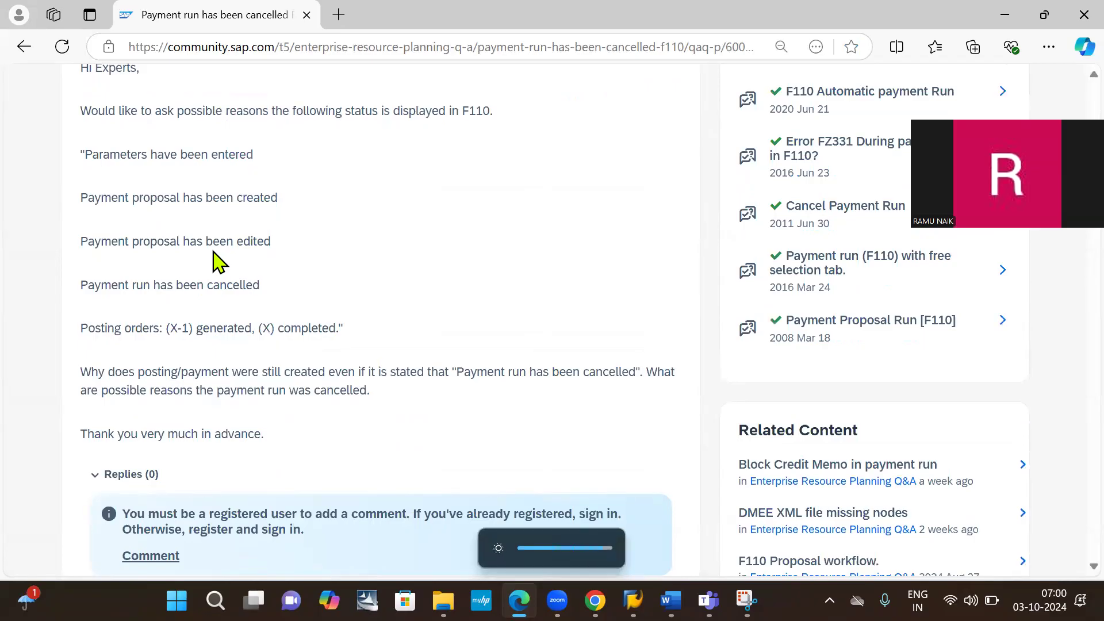
scroll(336, 297, "up", 5)
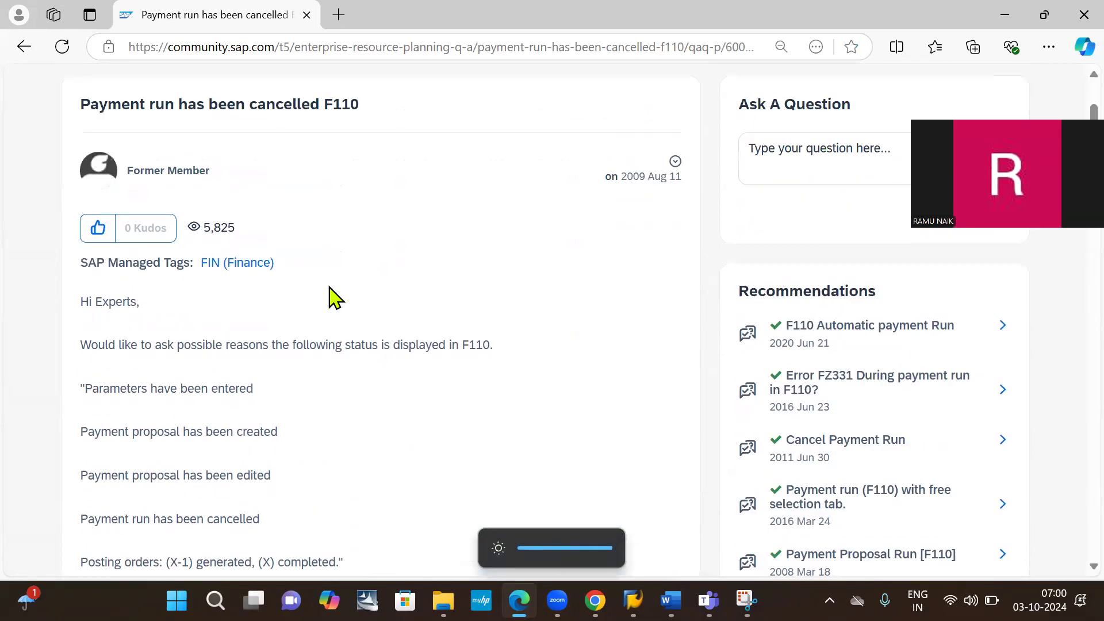
scroll(335, 298, "down", 4)
scroll(335, 297, "down", 2)
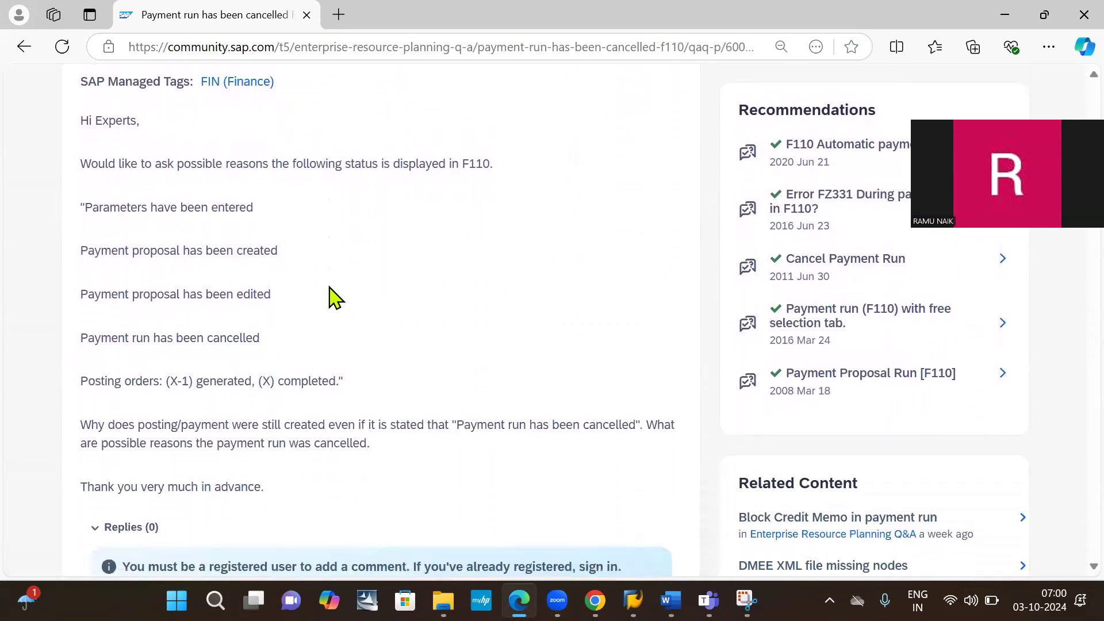
scroll(335, 297, "down", 10)
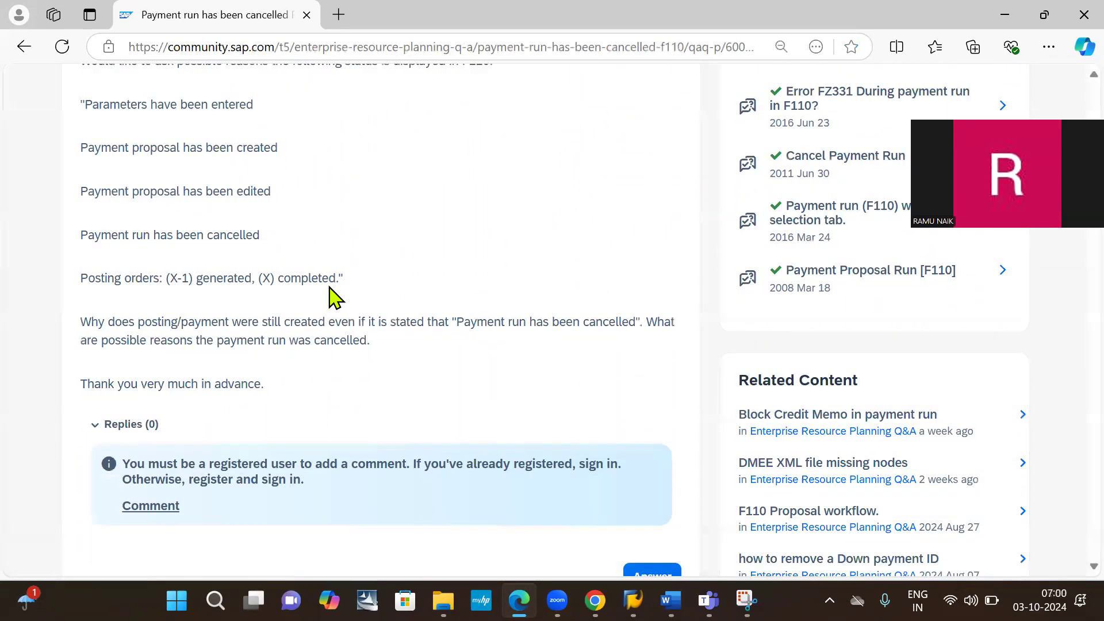
scroll(335, 297, "down", 1)
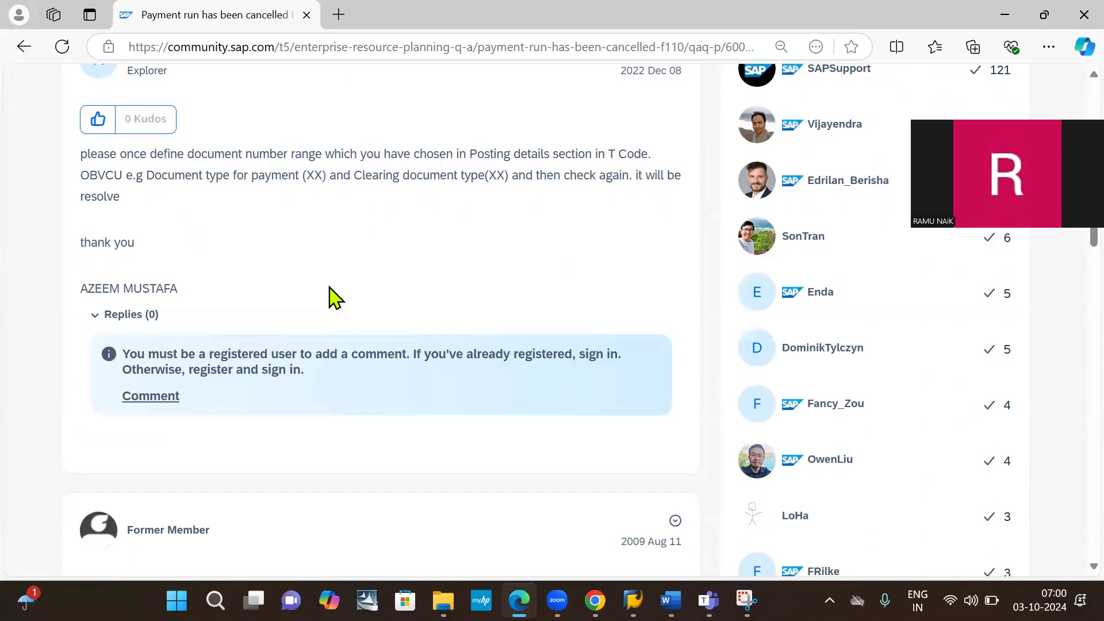
scroll(335, 297, "down", 7)
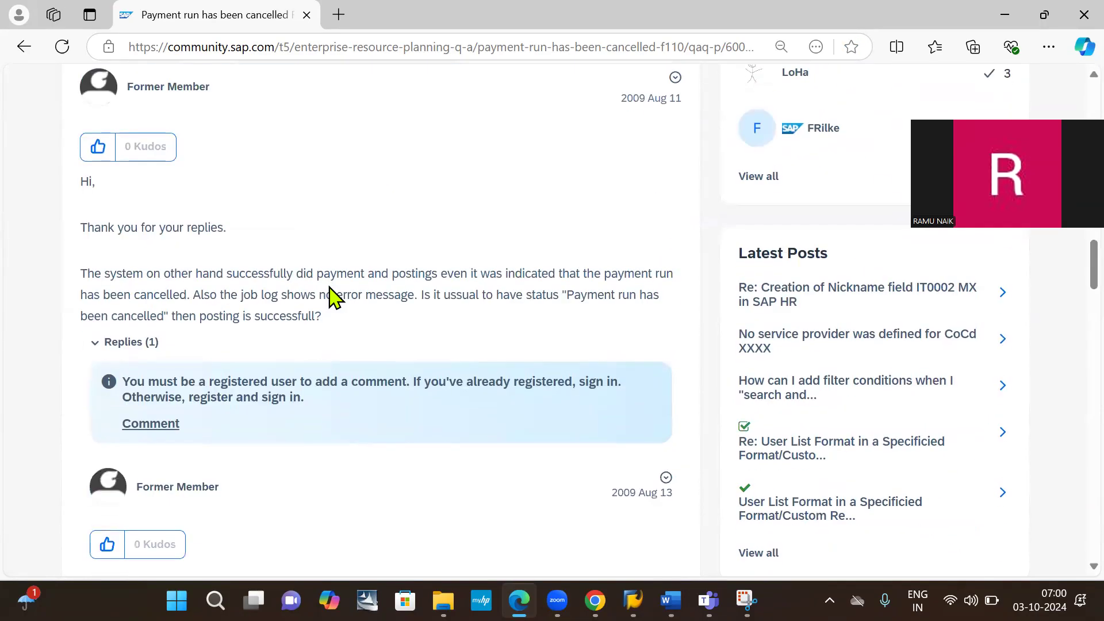
scroll(335, 297, "down", 1)
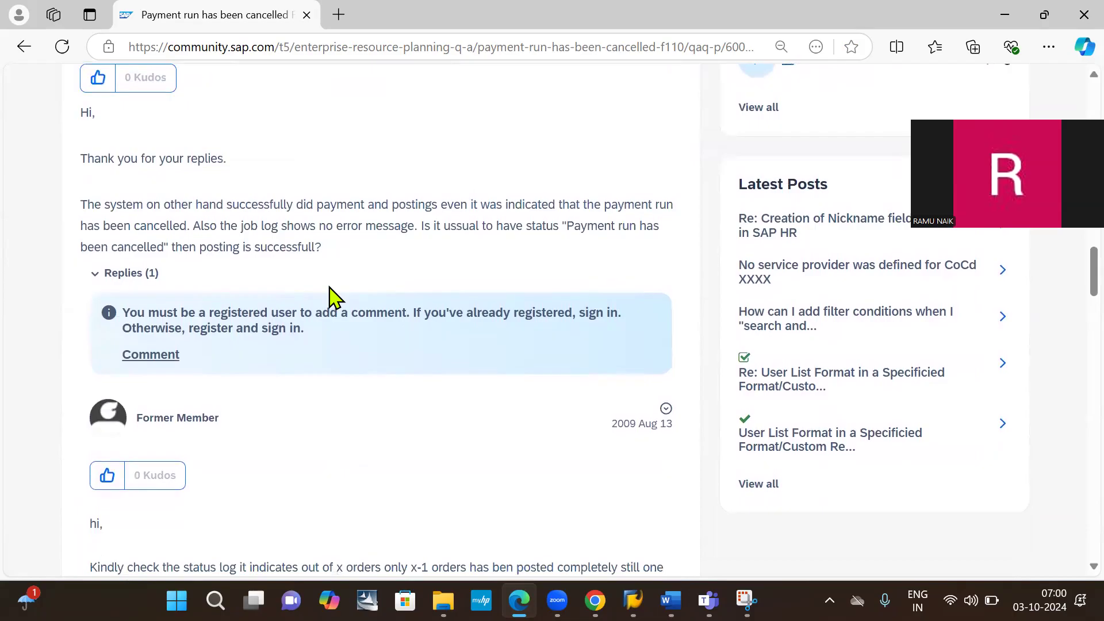
scroll(335, 297, "down", 1)
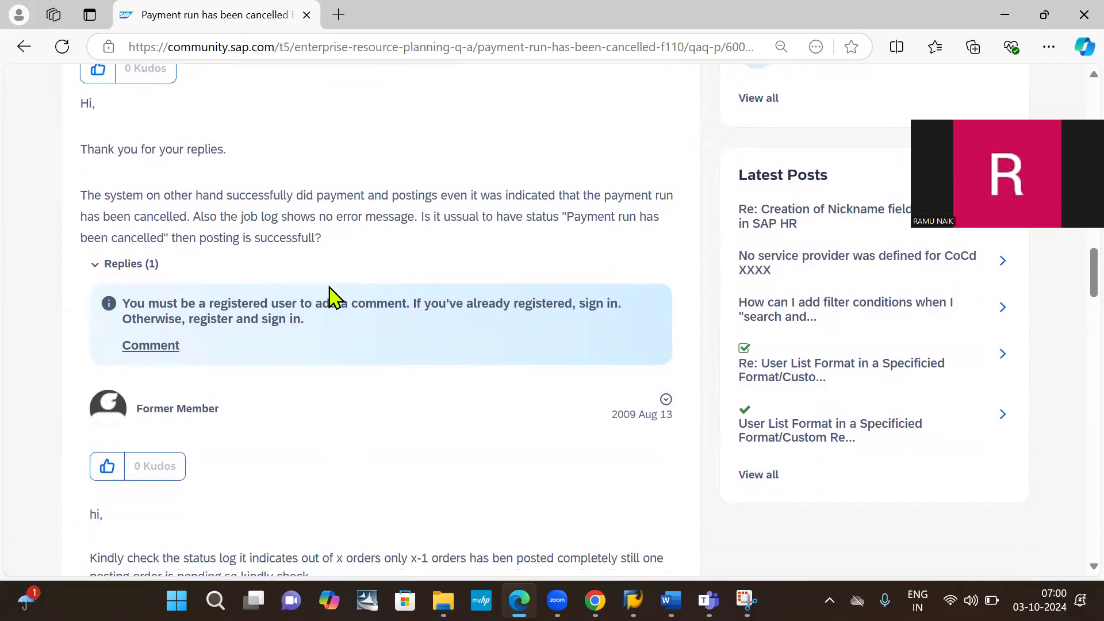
scroll(335, 297, "down", 1)
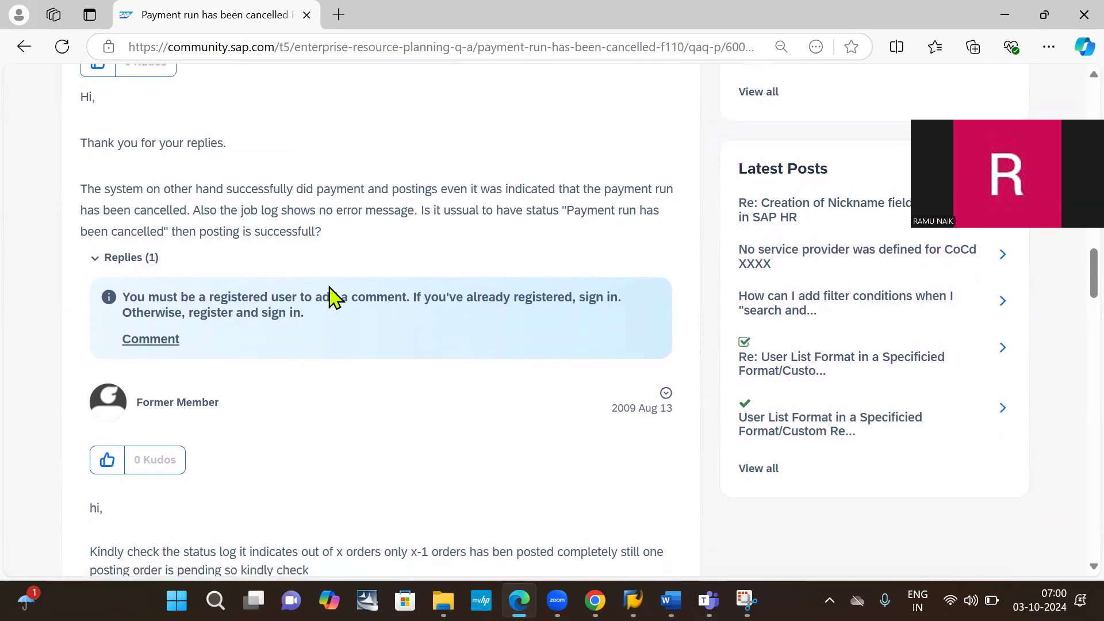
scroll(335, 297, "down", 6)
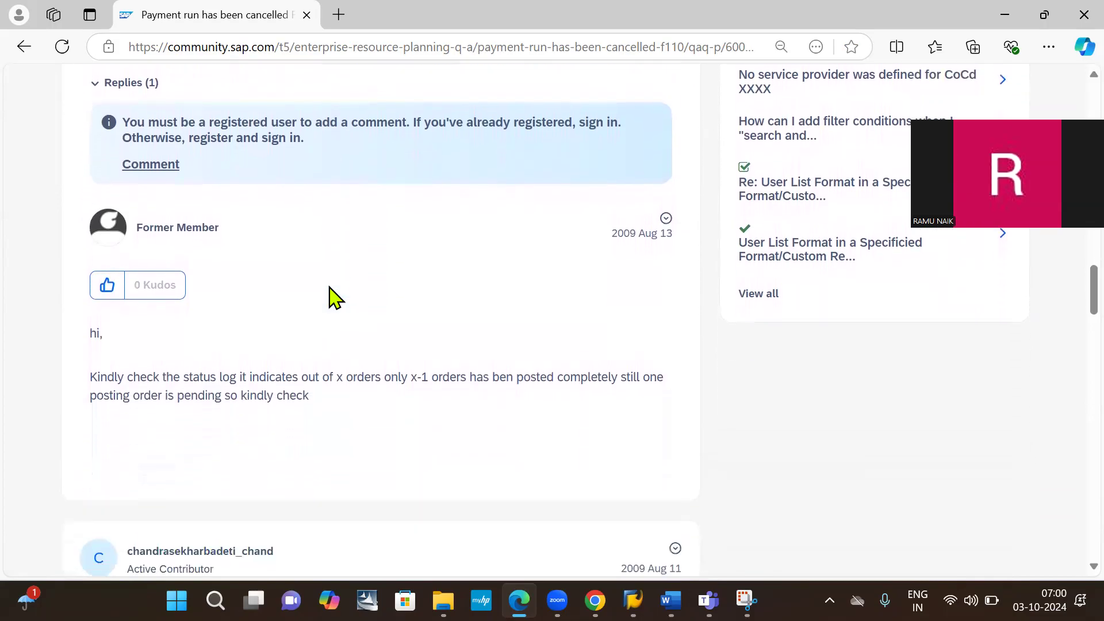
scroll(335, 297, "down", 7)
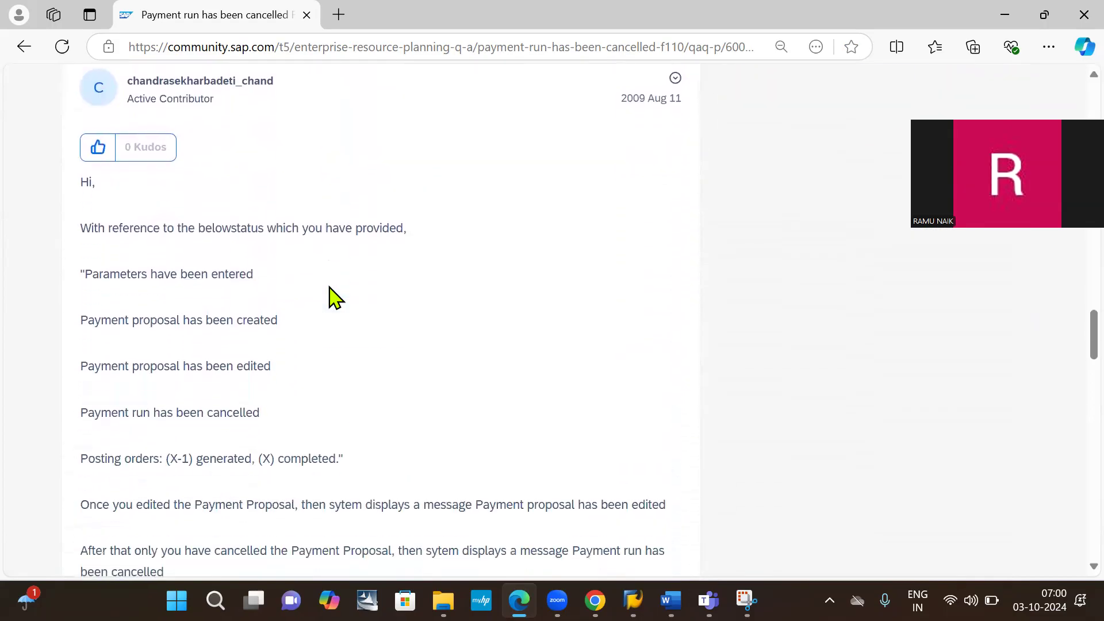
scroll(336, 297, "down", 6)
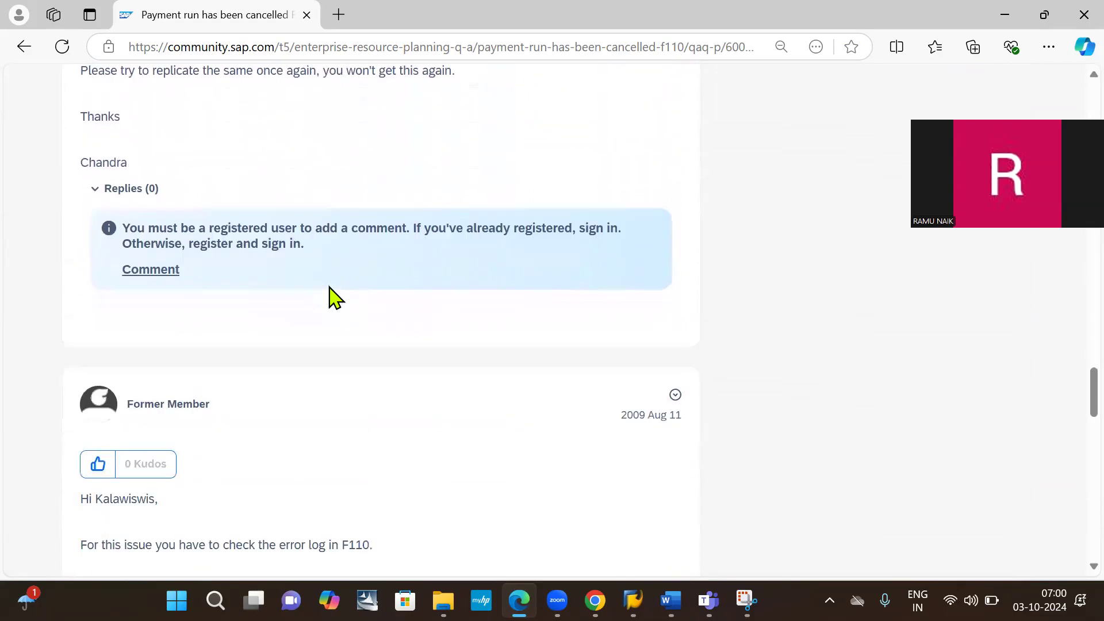
scroll(335, 298, "down", 3)
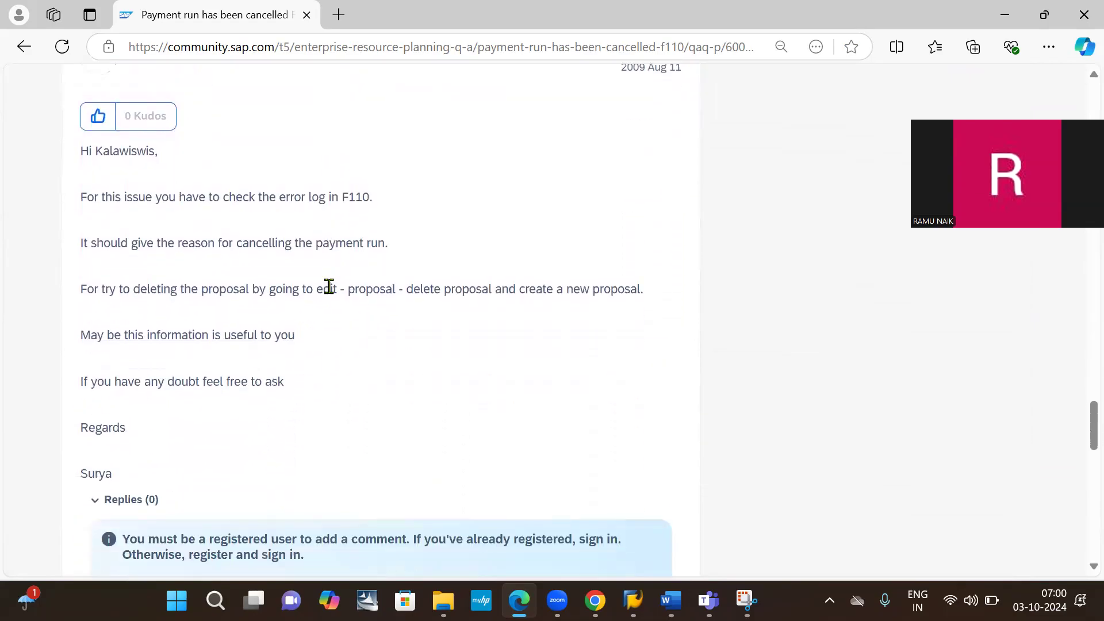
scroll(328, 286, "down", 12)
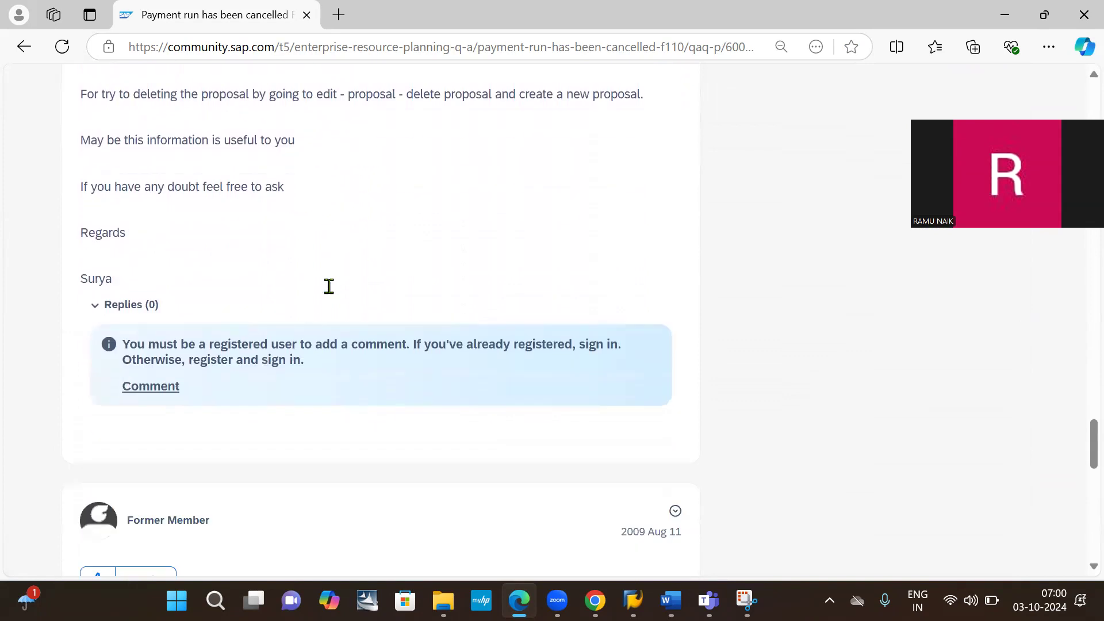
scroll(329, 287, "up", 2)
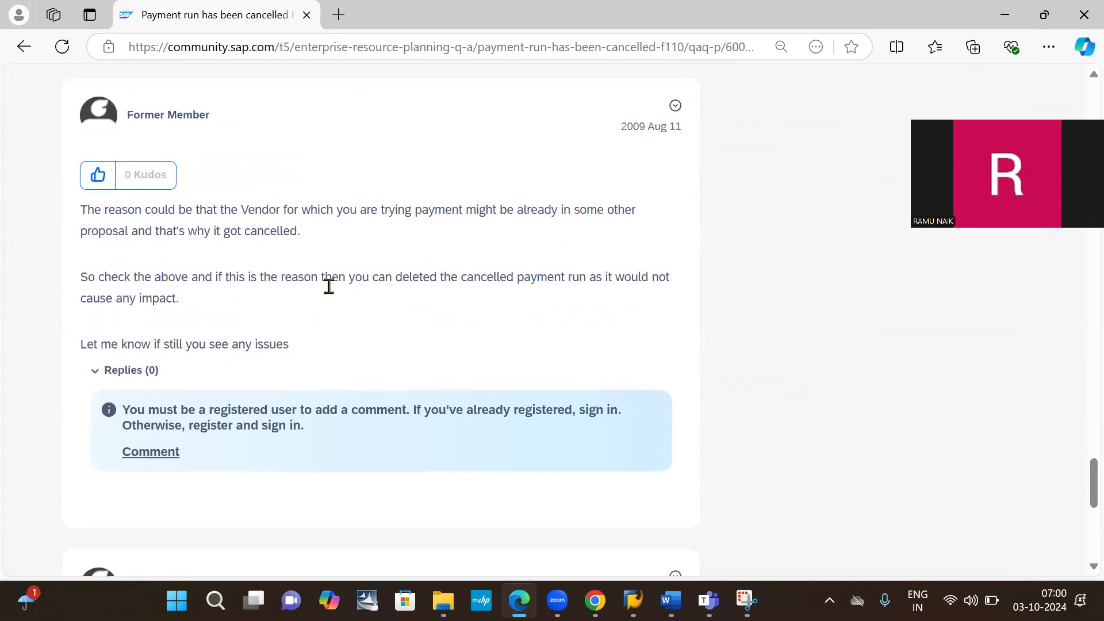
scroll(329, 286, "down", 3)
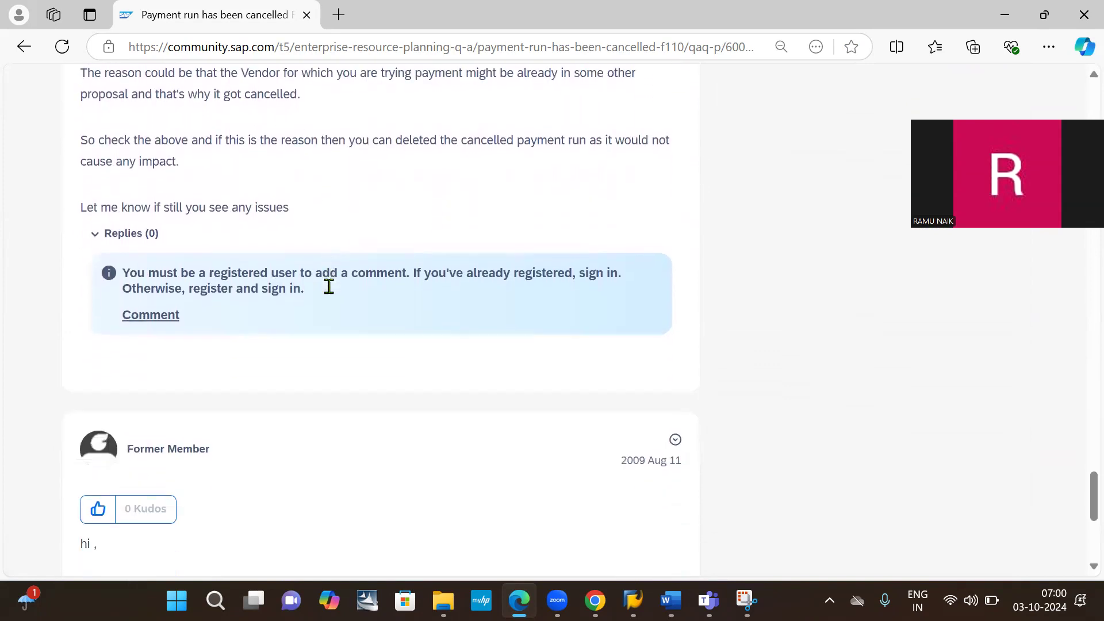
scroll(330, 287, "down", 5)
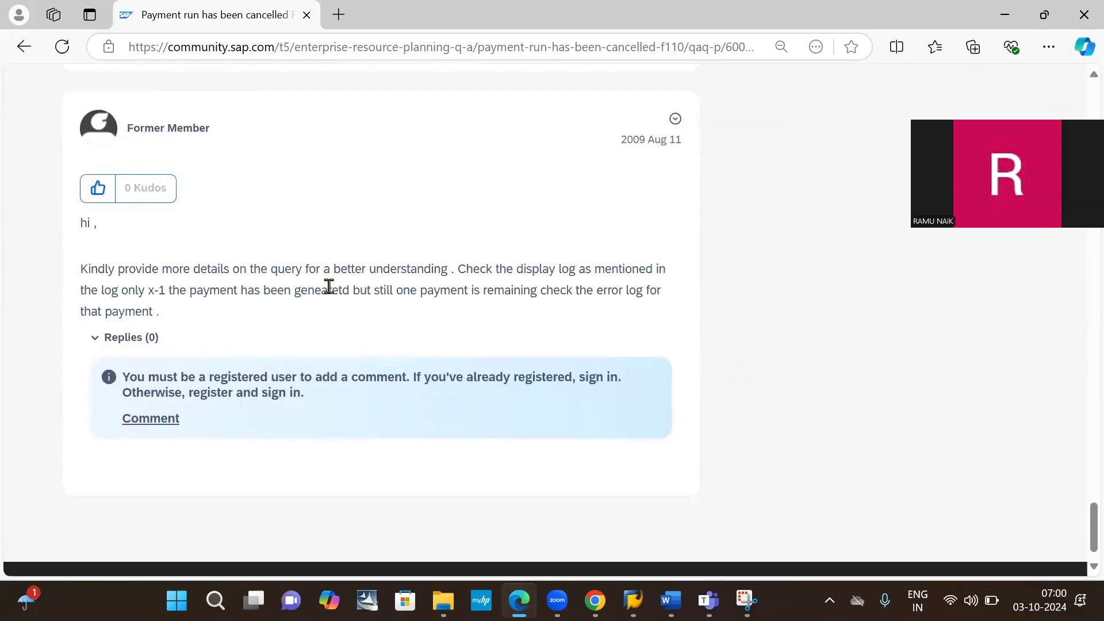
scroll(328, 286, "down", 1)
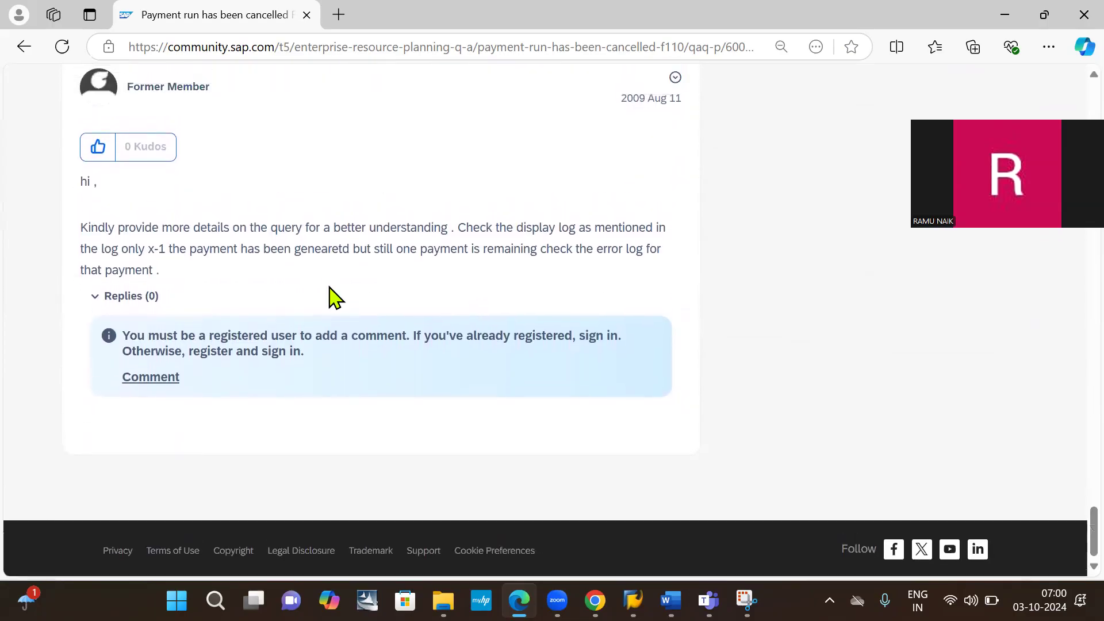
scroll(329, 287, "down", 1)
scroll(328, 287, "up", 8)
scroll(334, 296, "up", 10)
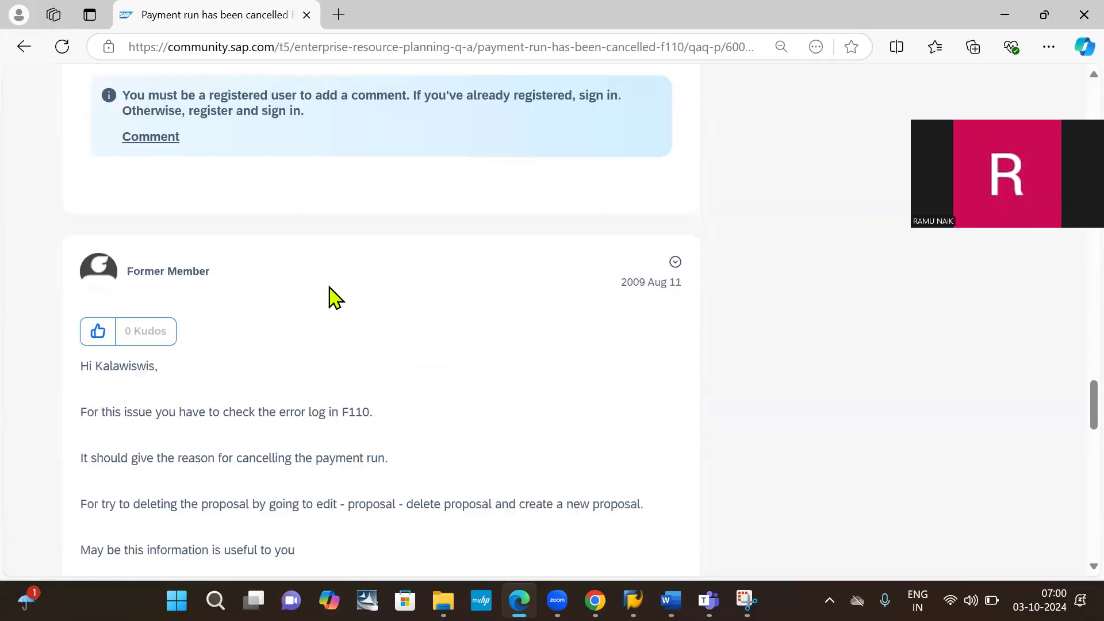
scroll(332, 292, "up", 6)
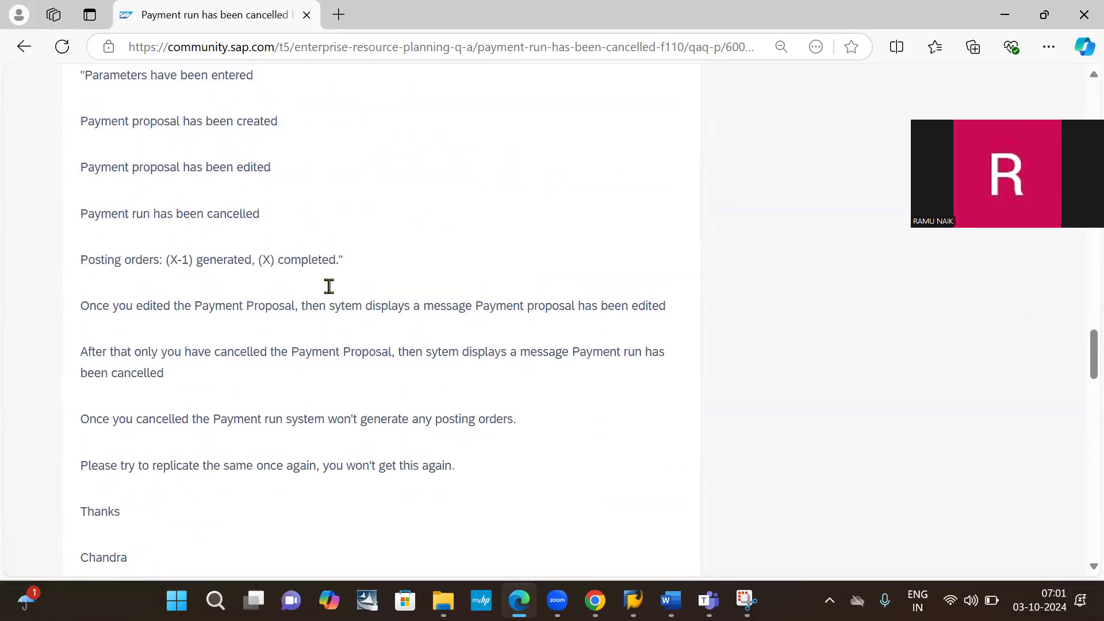
scroll(329, 286, "up", 1)
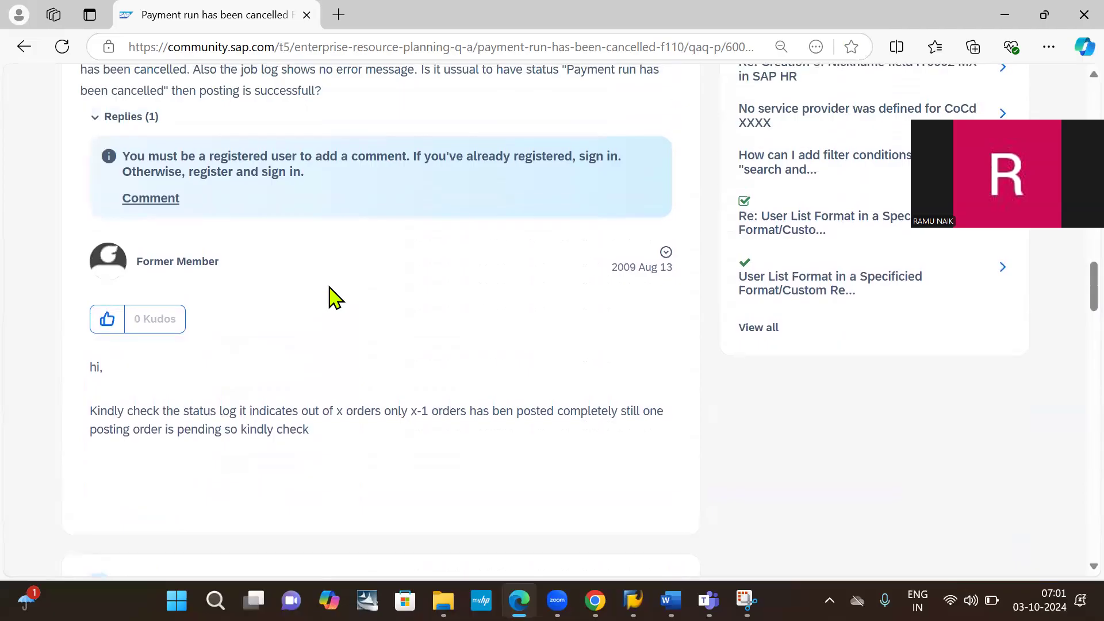
scroll(335, 298, "up", 3)
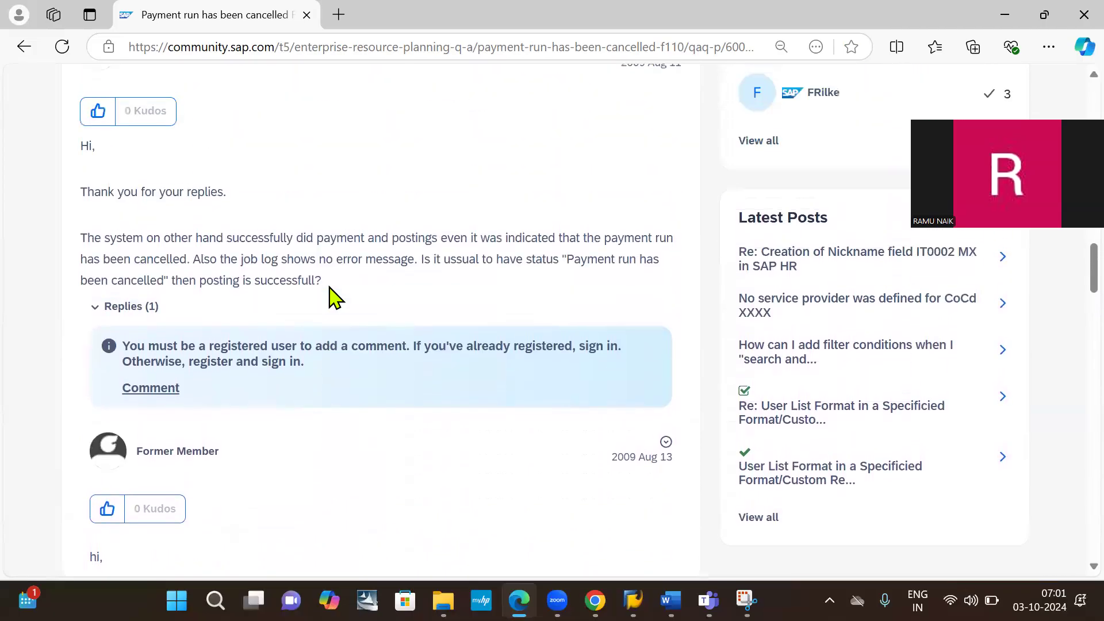
scroll(335, 298, "up", 1)
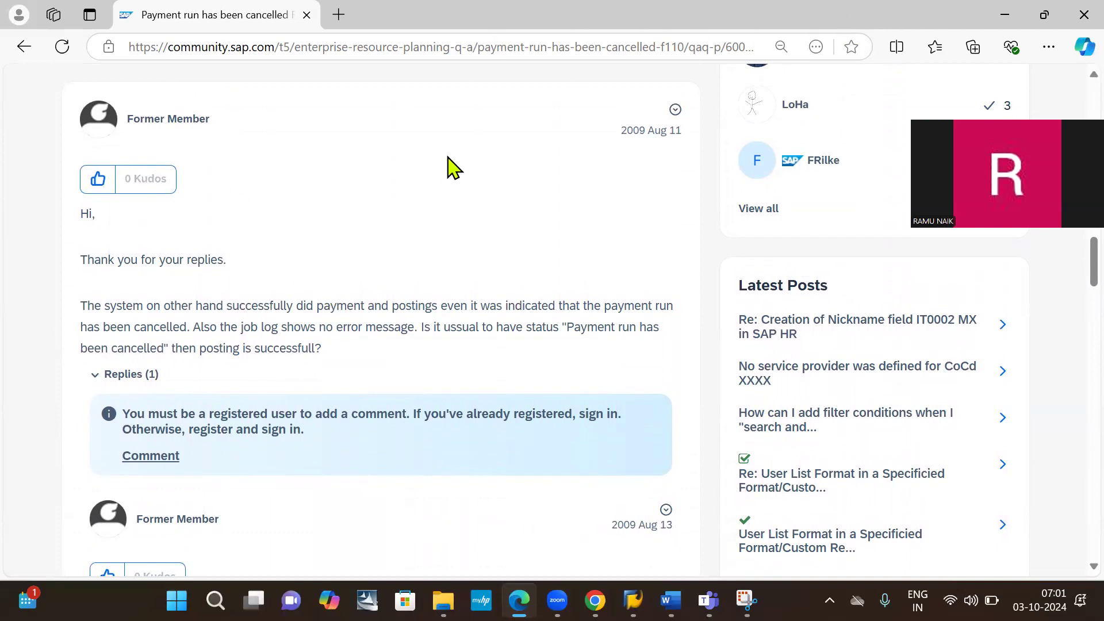
Switch back to SAP and delete the payment output of the cancelled run dated 04.10.2024, identification 1
left_click(1006, 16)
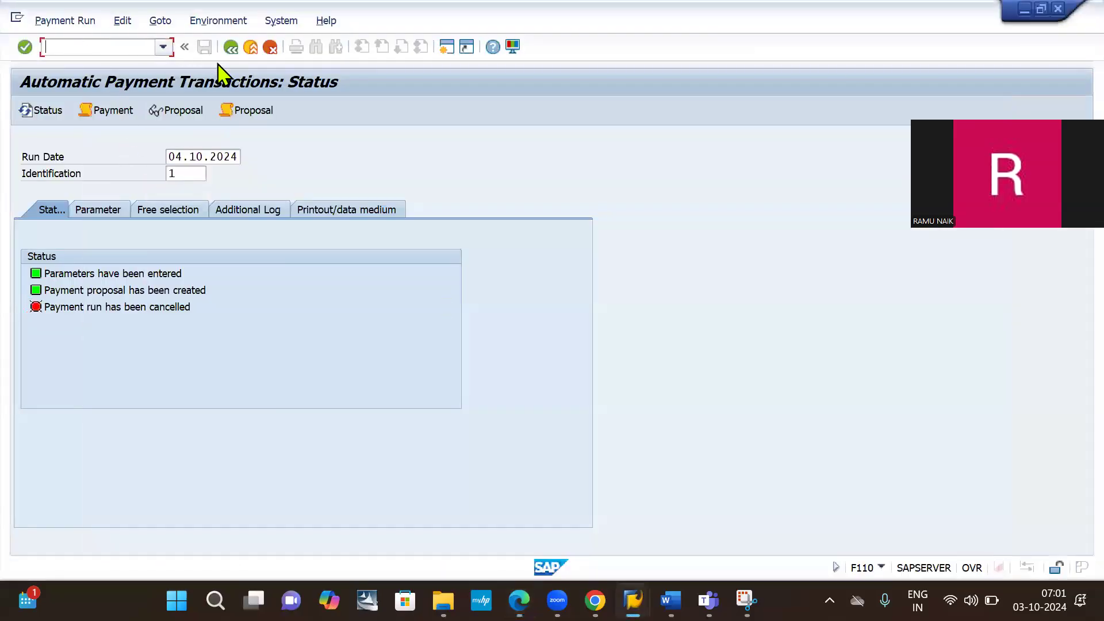
left_click(126, 21)
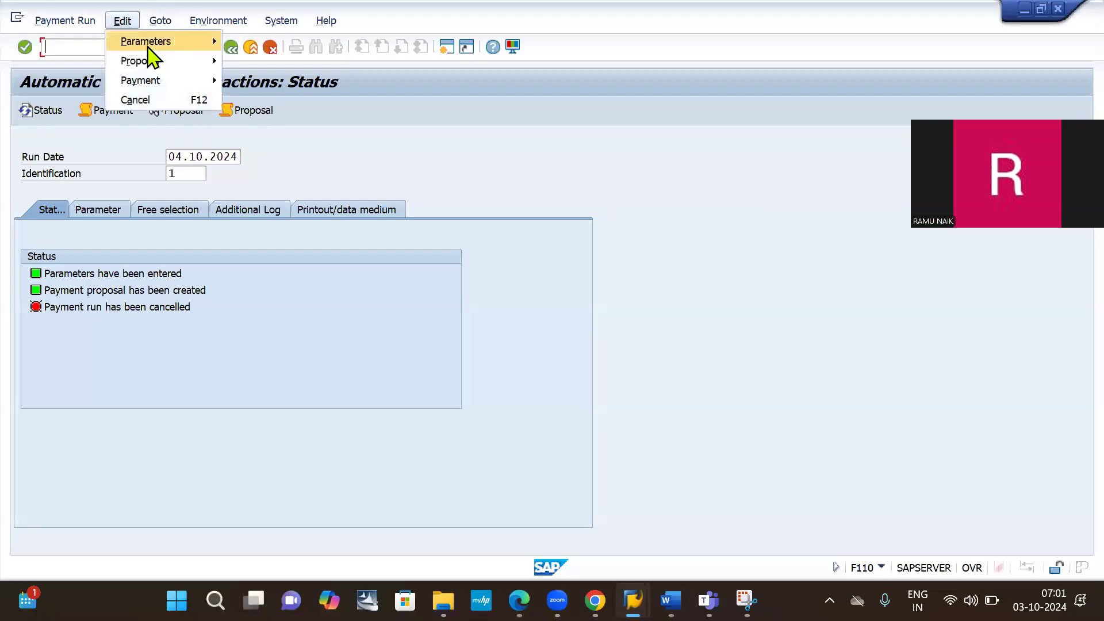
mouse_move(203, 84)
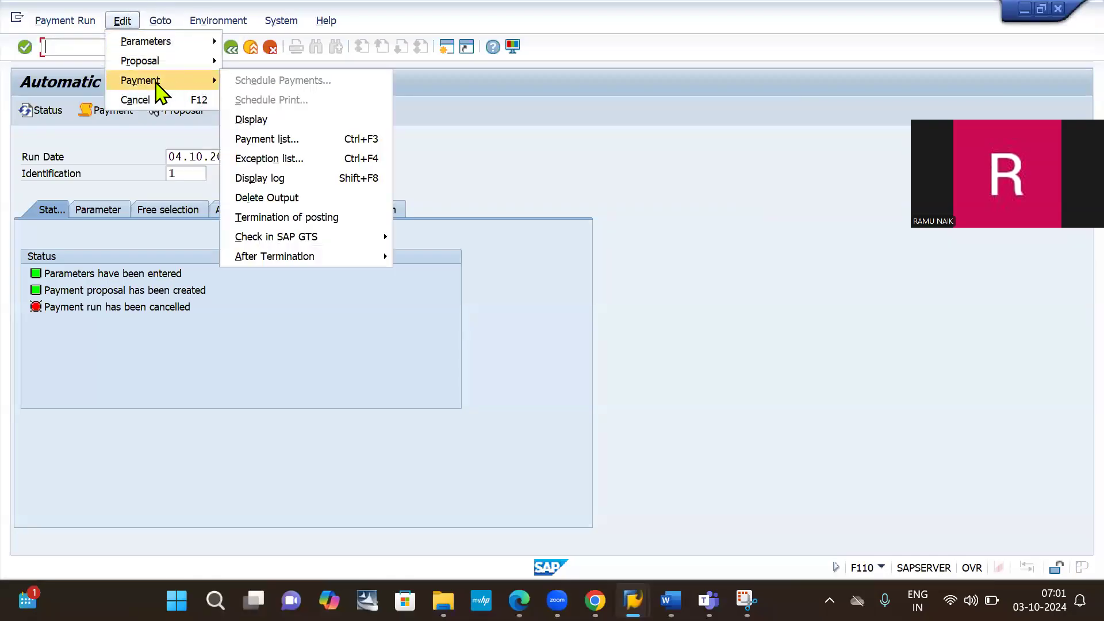
left_click(262, 199)
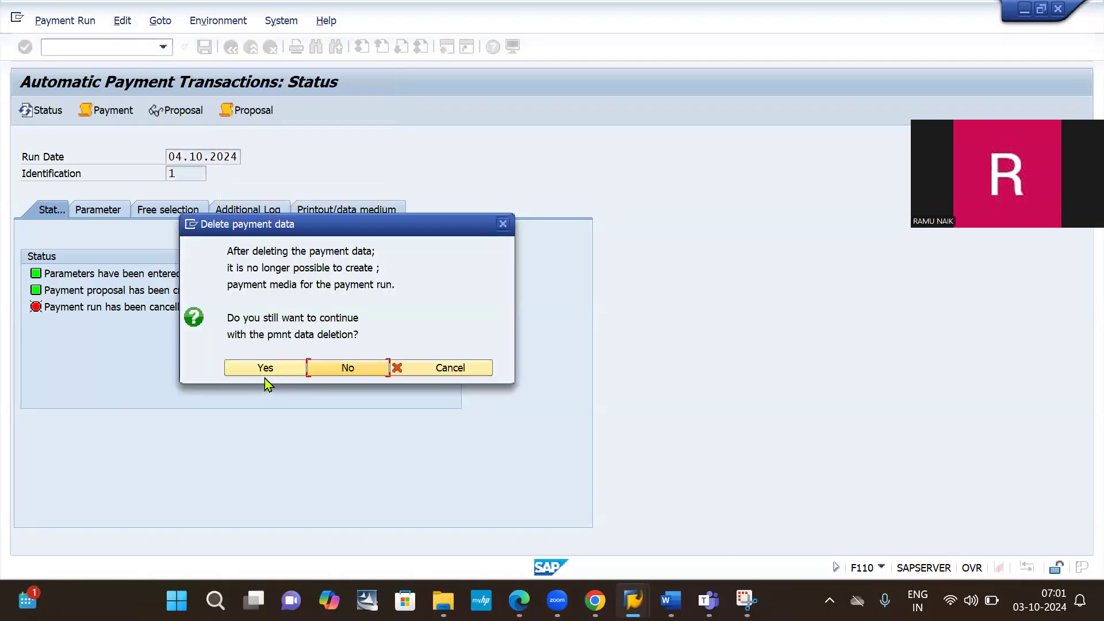
left_click(265, 368)
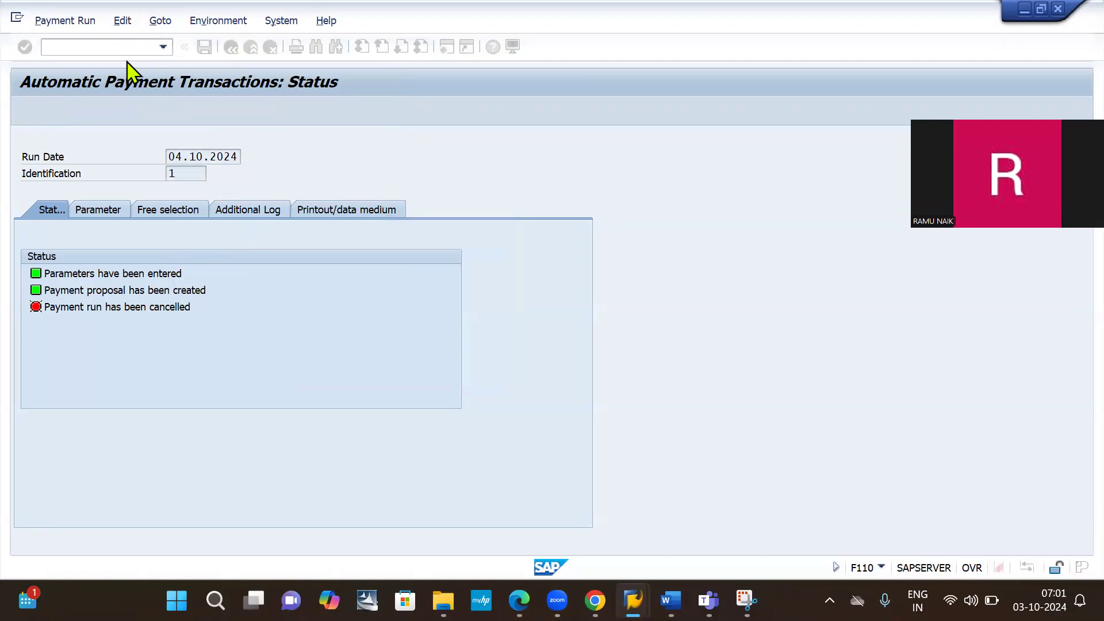
Delete the payment proposal of the run dated 04.10.2024
left_click(123, 21)
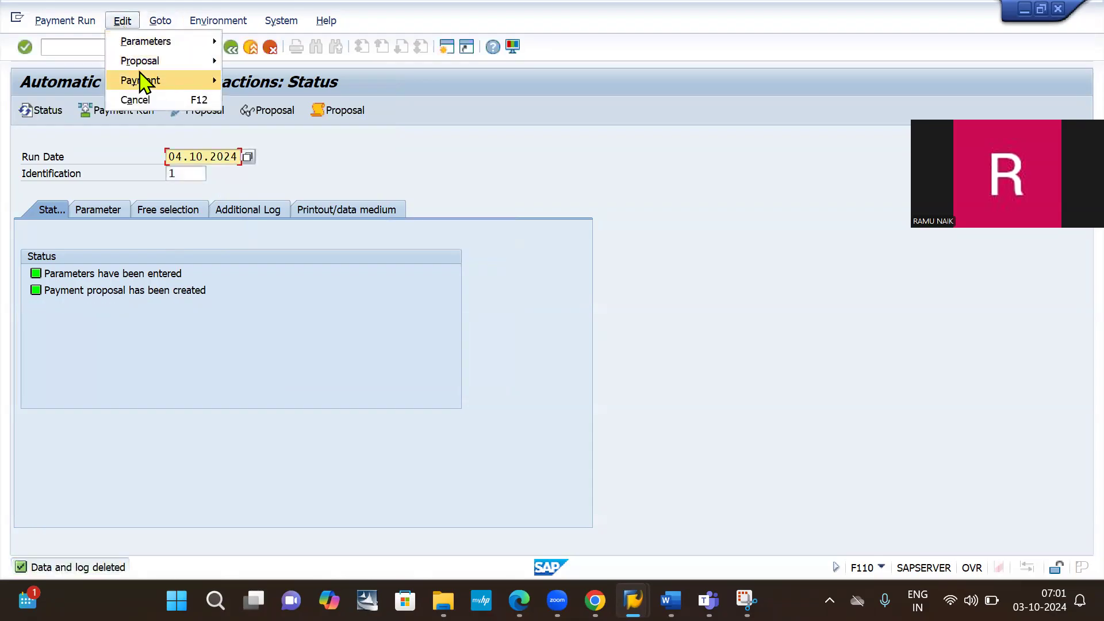
mouse_move(141, 78)
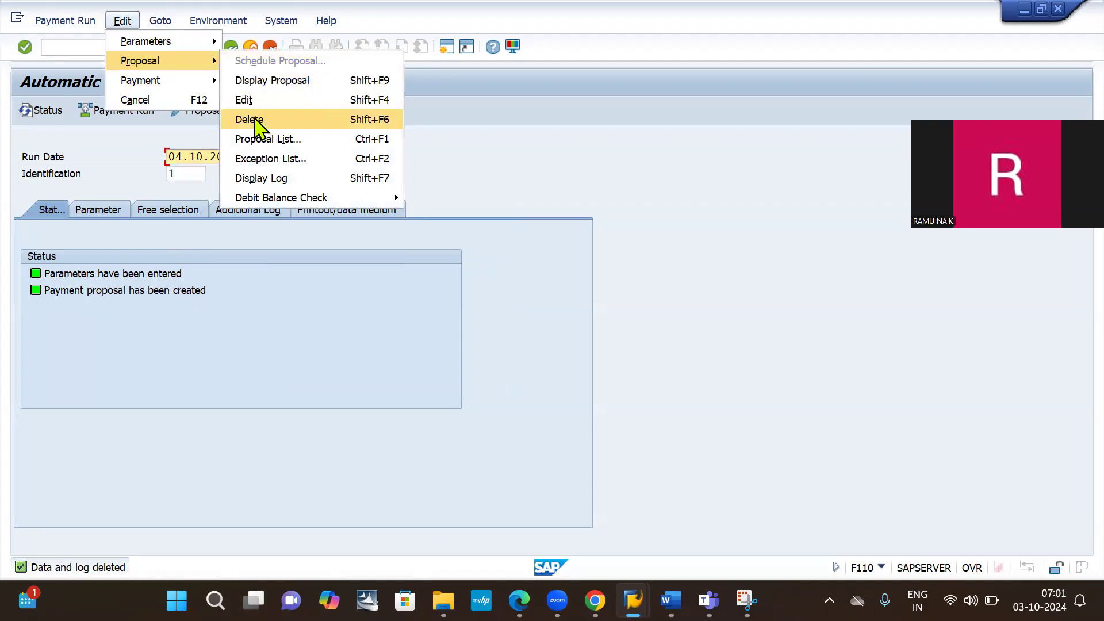
left_click(252, 120)
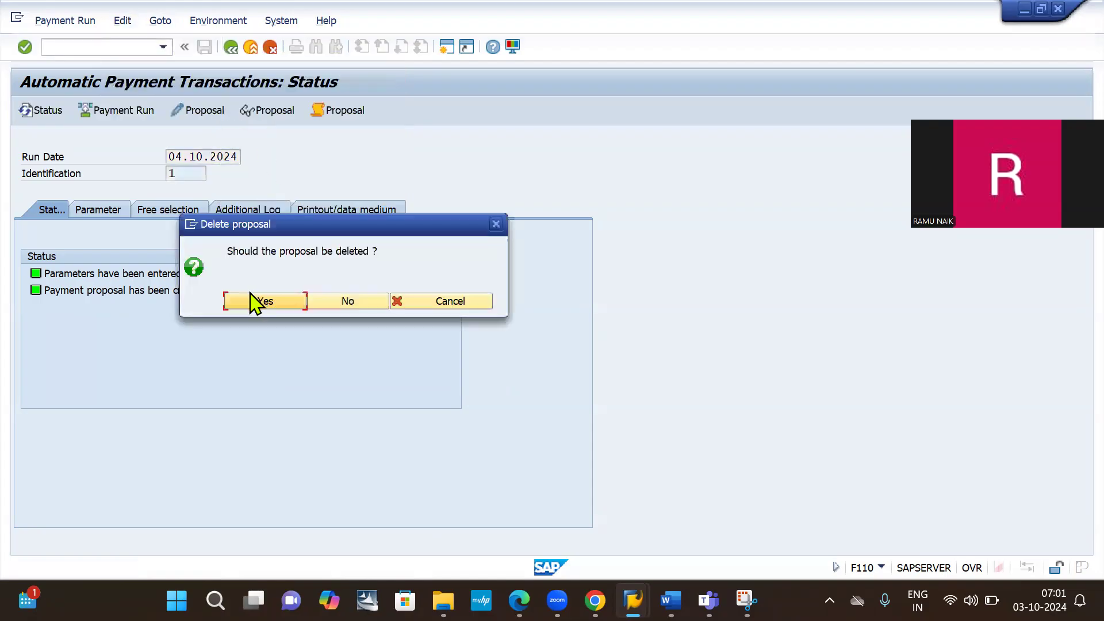
left_click(251, 303)
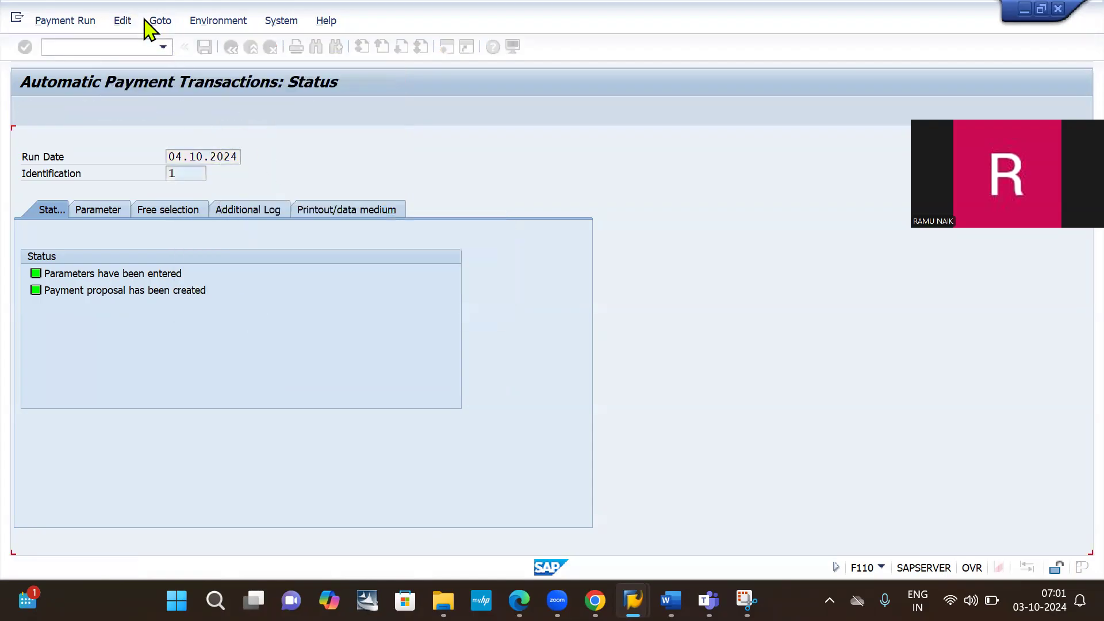
Delete the parameters of the payment run dated 04.10.2024, identification 1
left_click(123, 23)
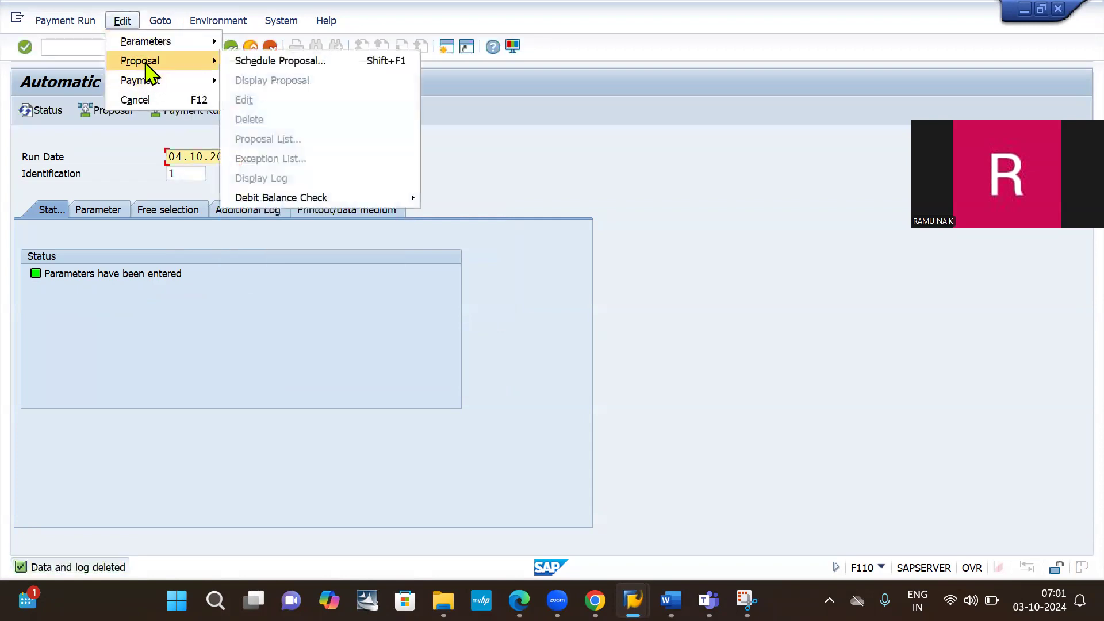
mouse_move(128, 36)
mouse_move(131, 58)
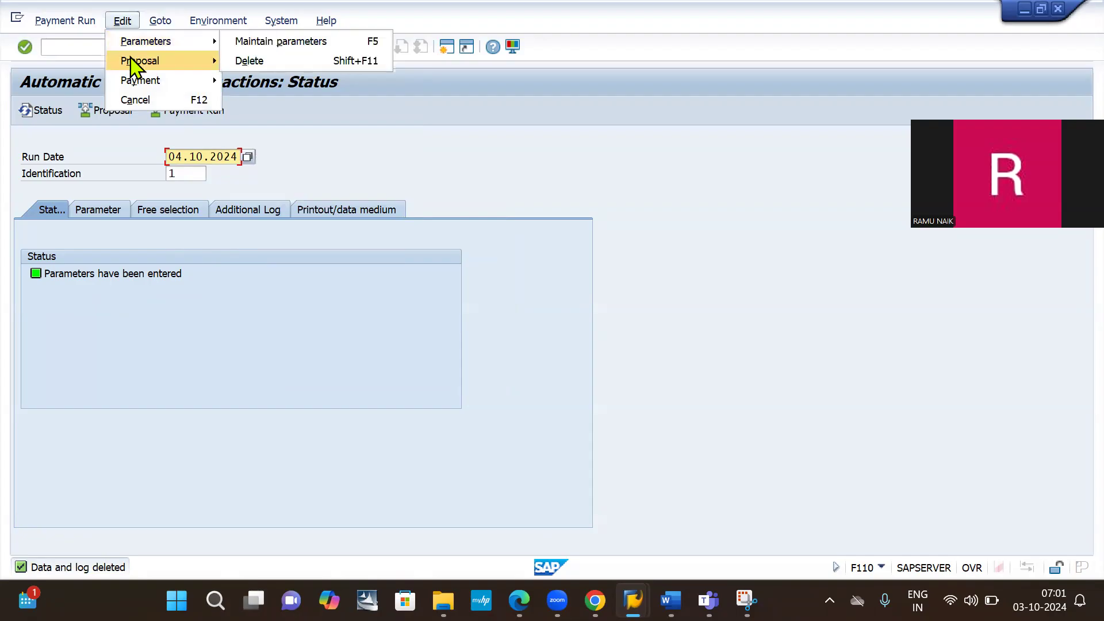
left_click(253, 60)
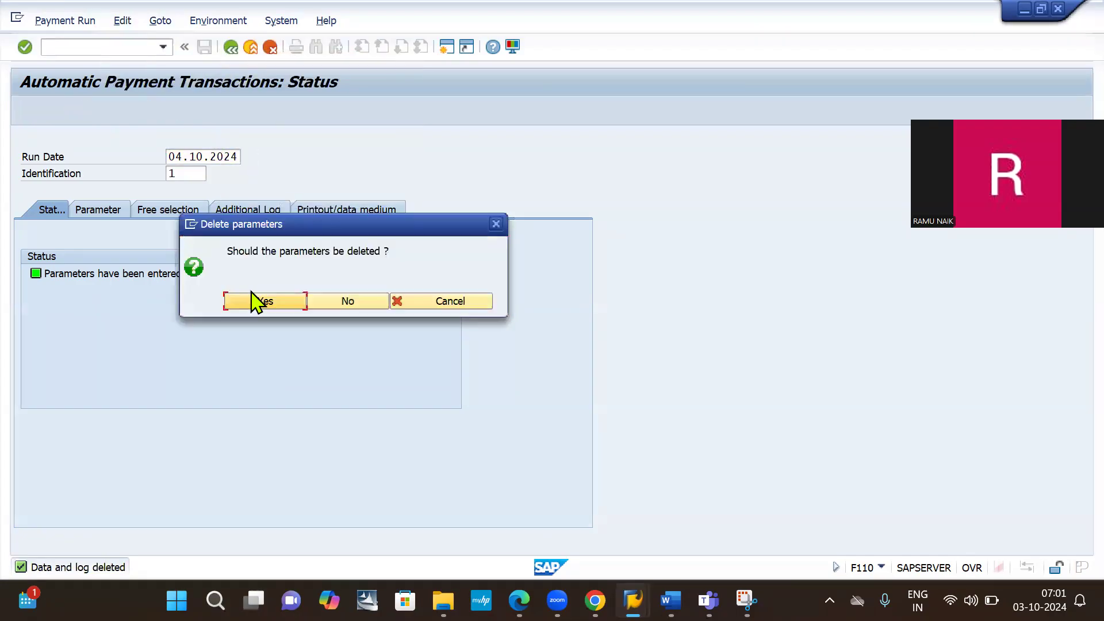
left_click(264, 301)
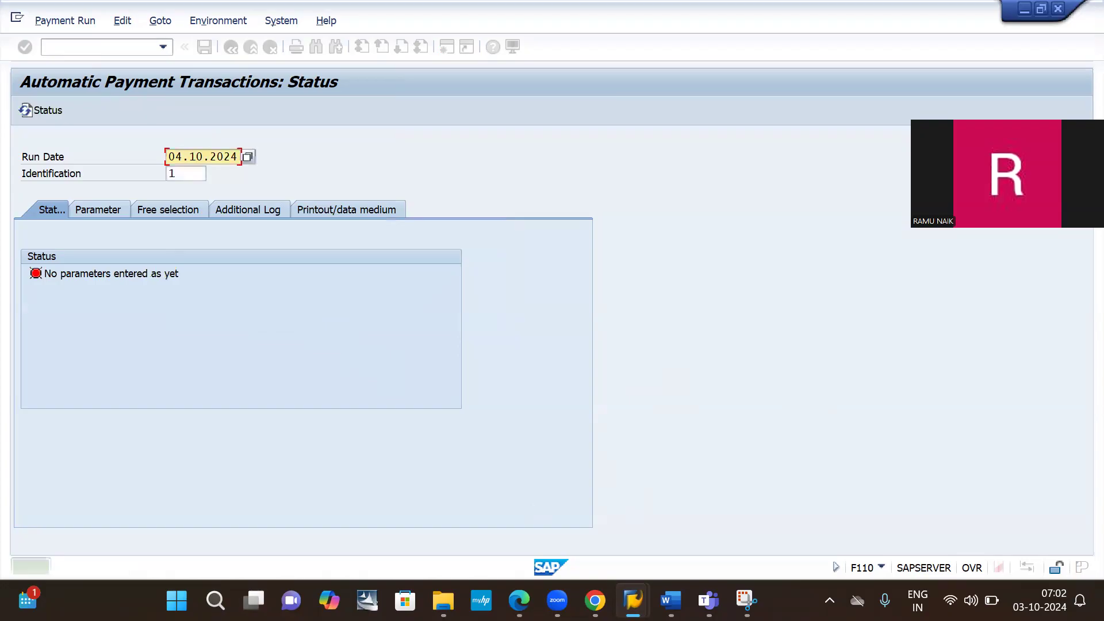
Switch to Microsoft Teams, close the ended meeting window and rejoin the SAP FICO Meeting with the camera off
mouse_move(708, 600)
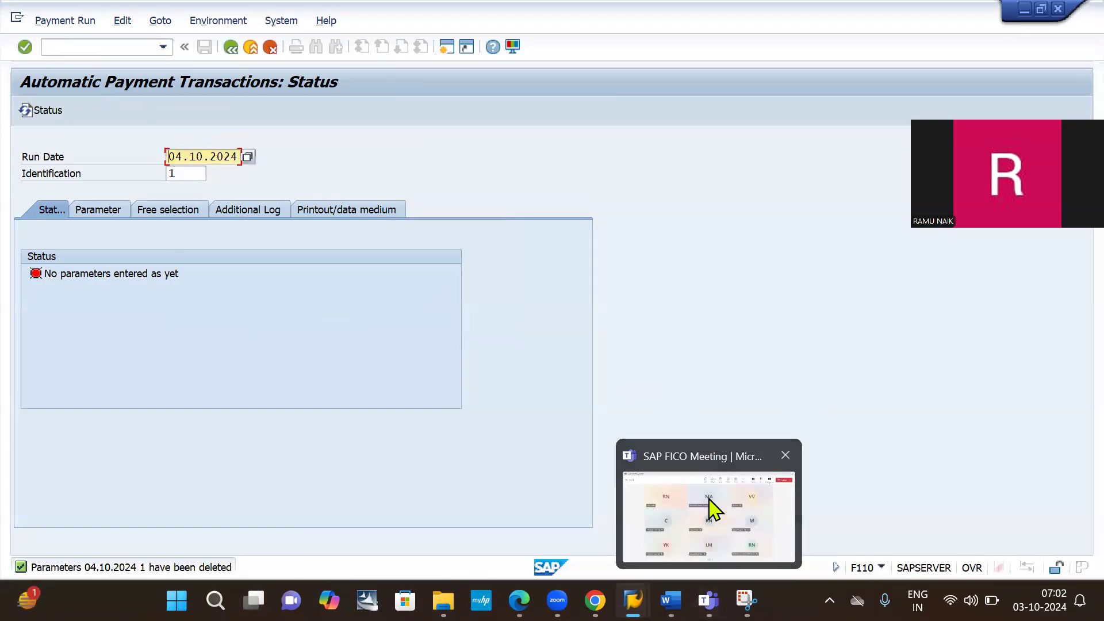
left_click(710, 510)
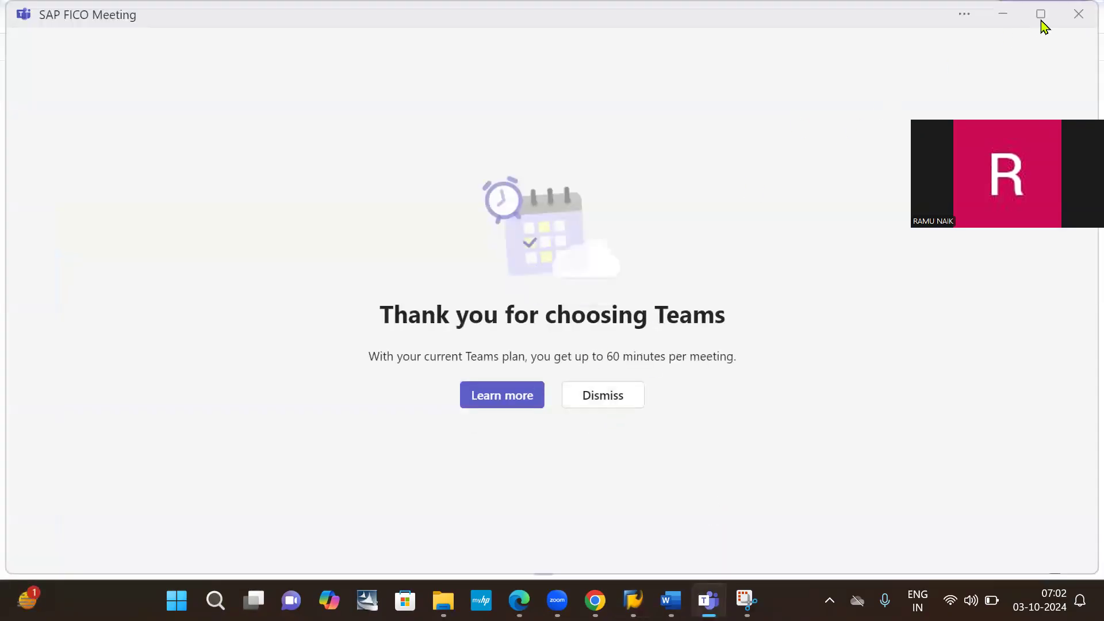
left_click(1078, 17)
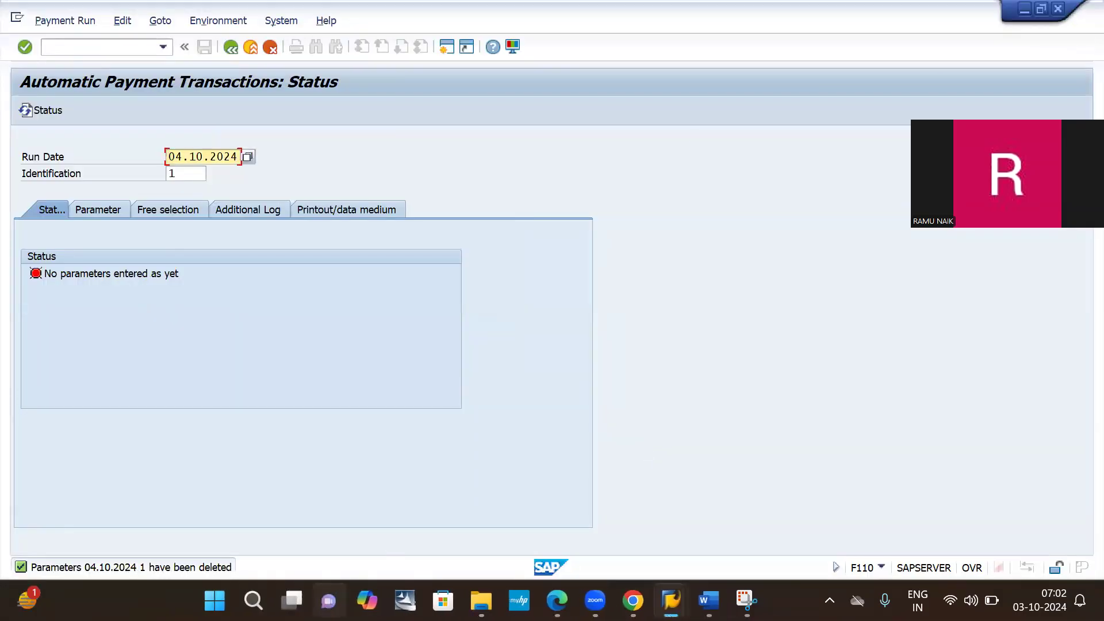
left_click(328, 600)
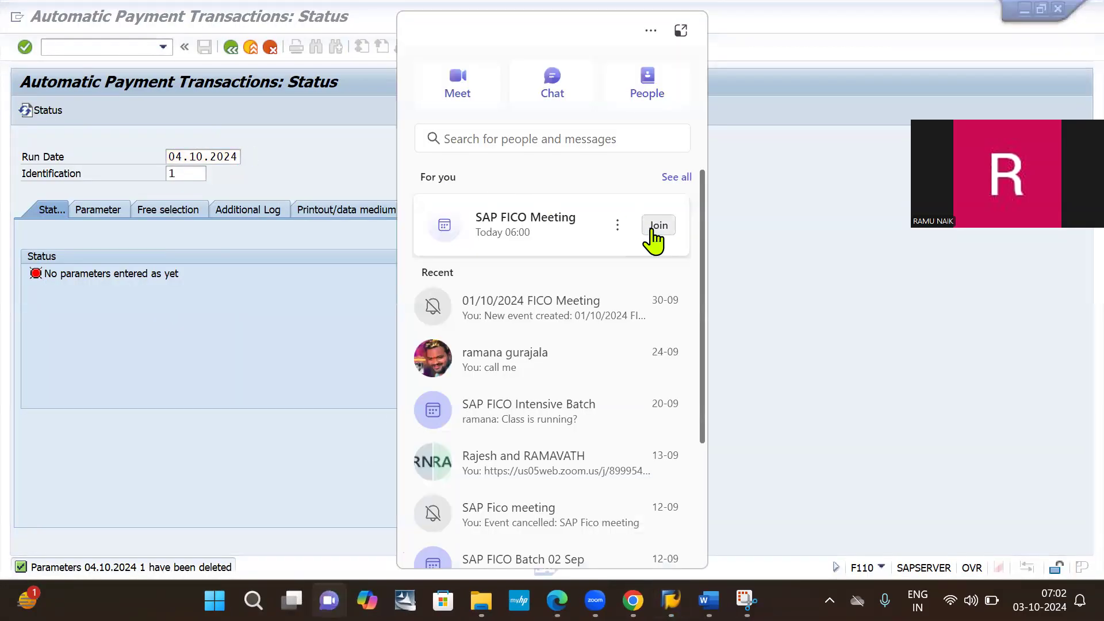
left_click(653, 227)
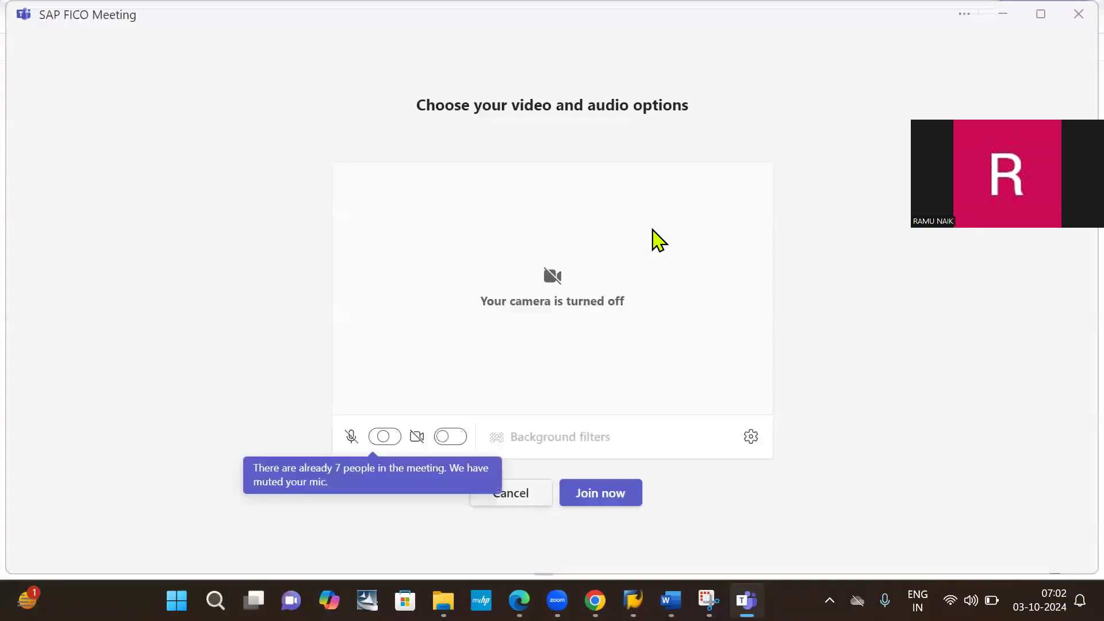
left_click(584, 498)
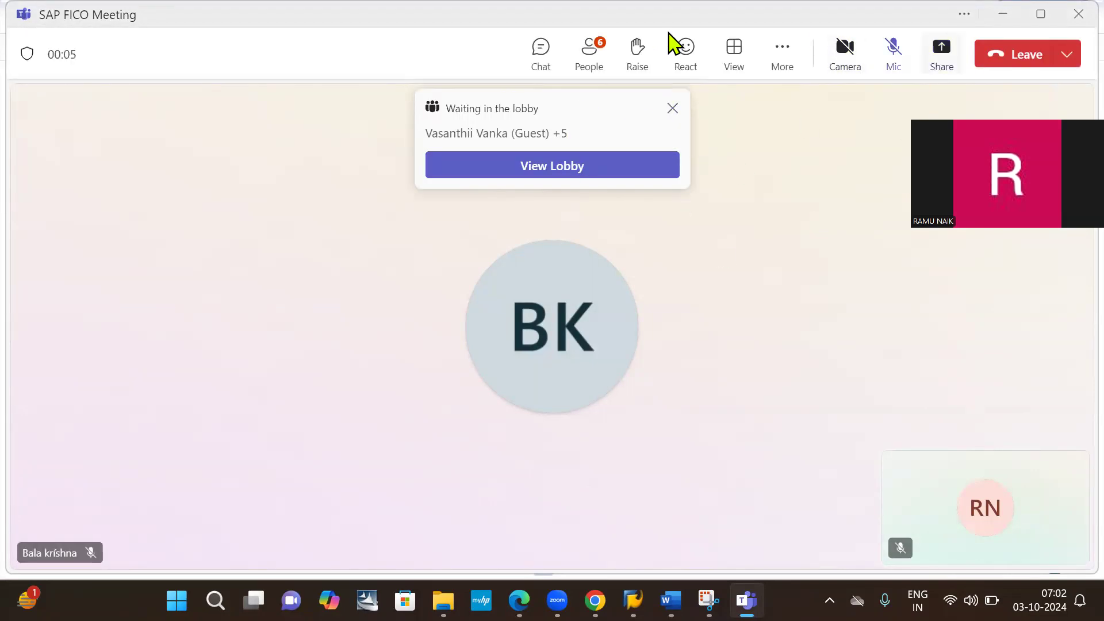
Admit the participants waiting in the meeting lobby and mute everyone
left_click(589, 57)
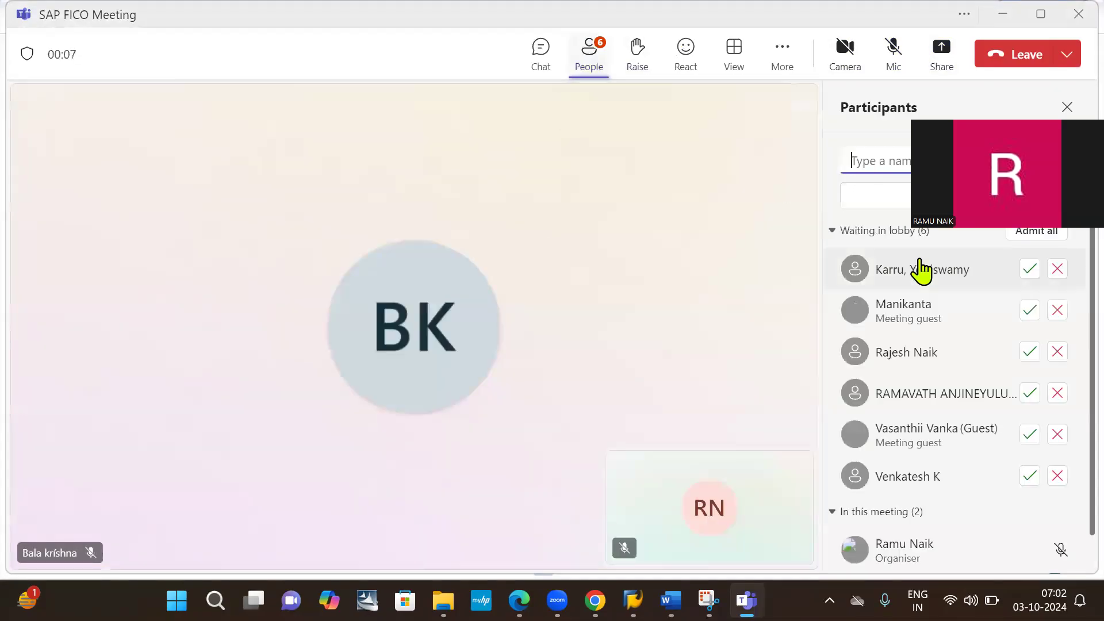
left_click(1028, 270)
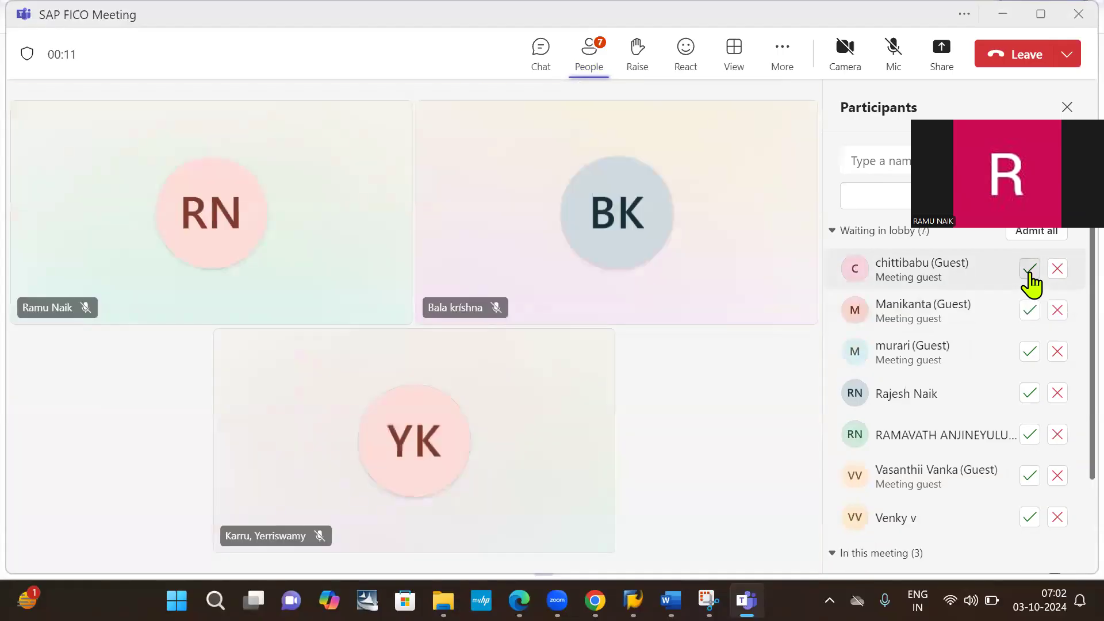
left_click(1029, 270)
left_click(1029, 310)
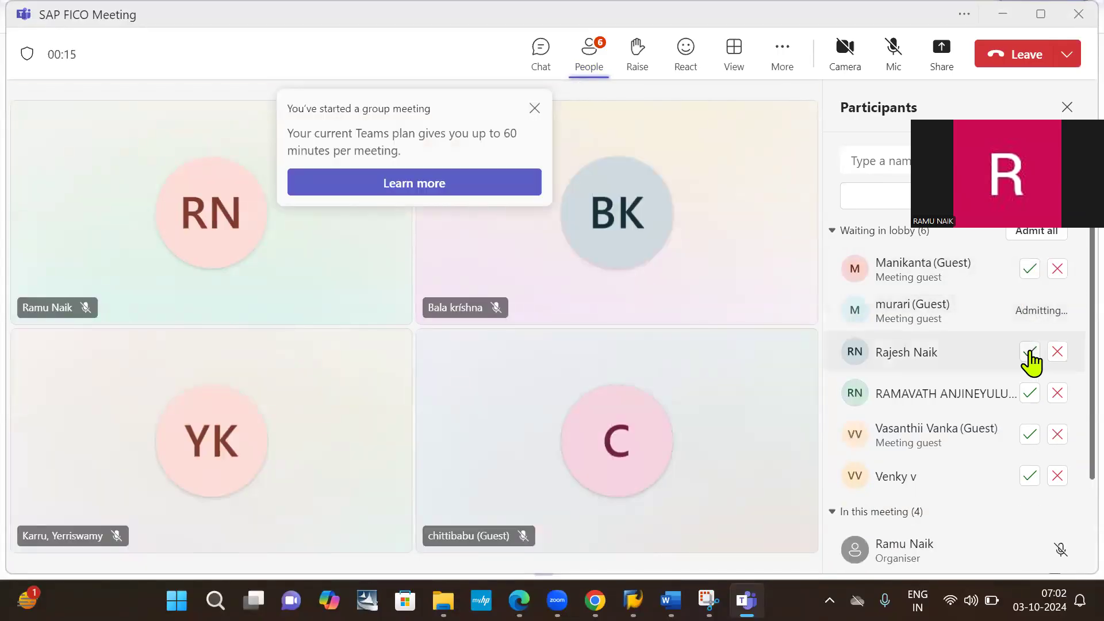
left_click(1028, 392)
left_click(1029, 396)
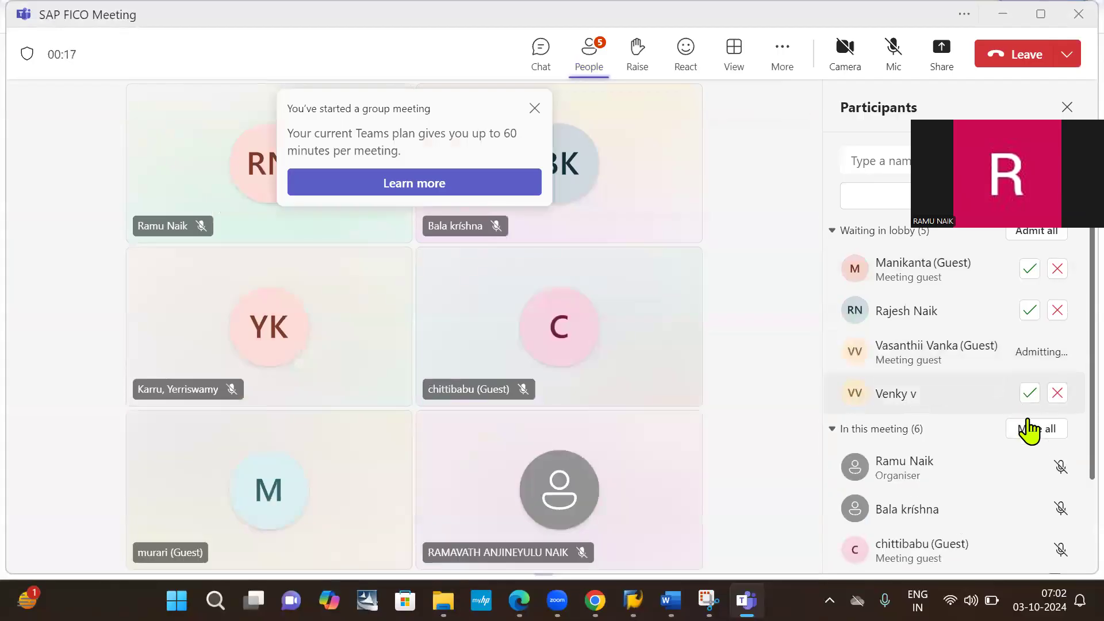
left_click(1033, 391)
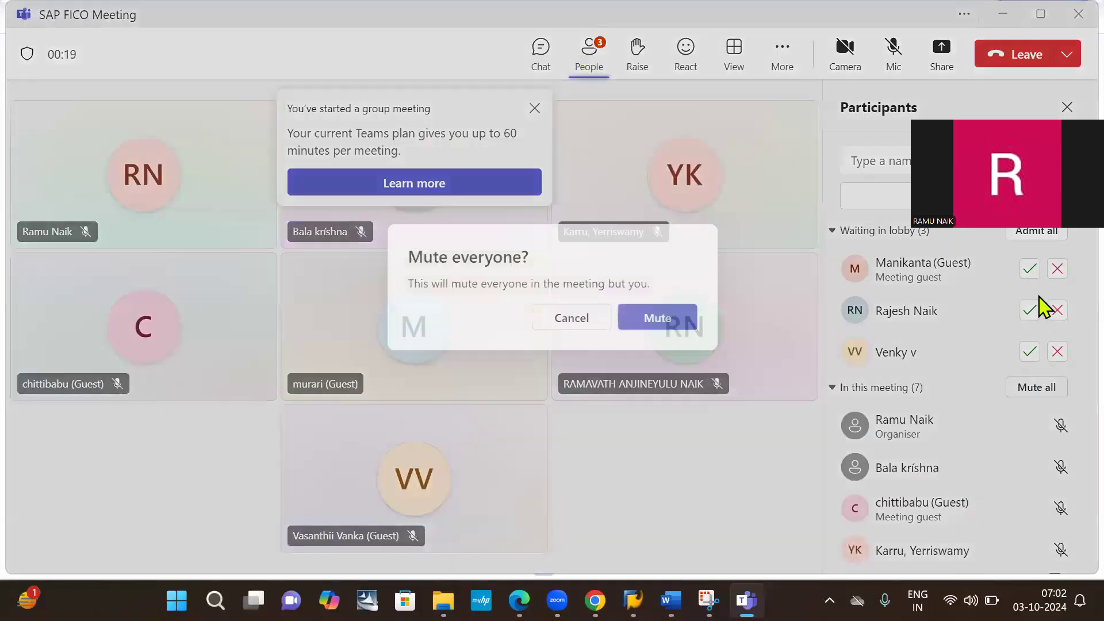
left_click(655, 320)
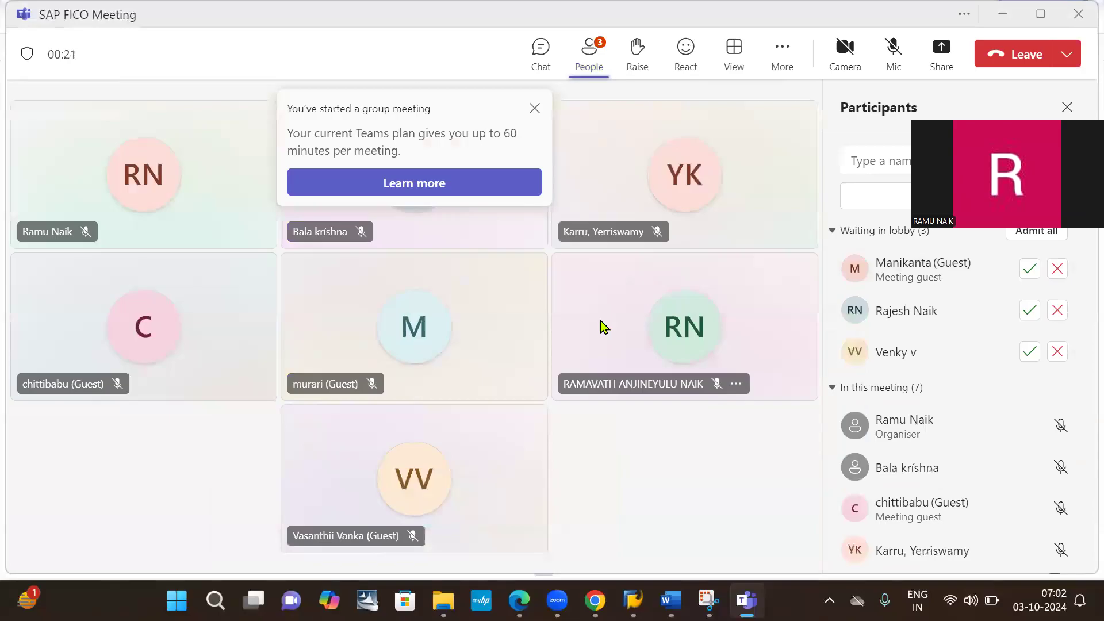
left_click(1028, 269)
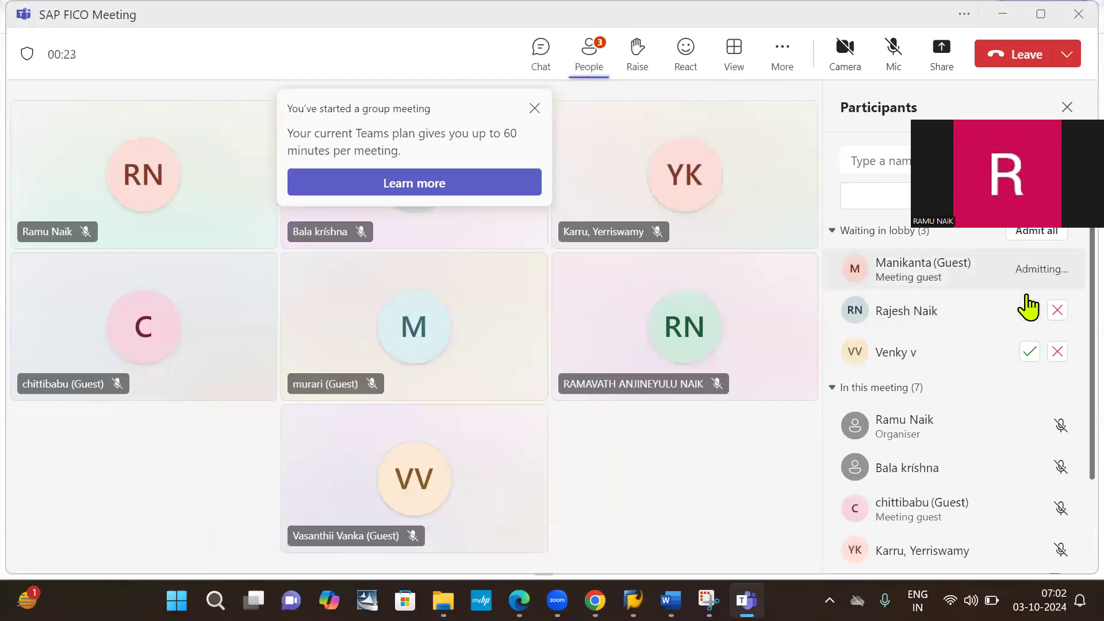
left_click(1029, 312)
left_click(1028, 352)
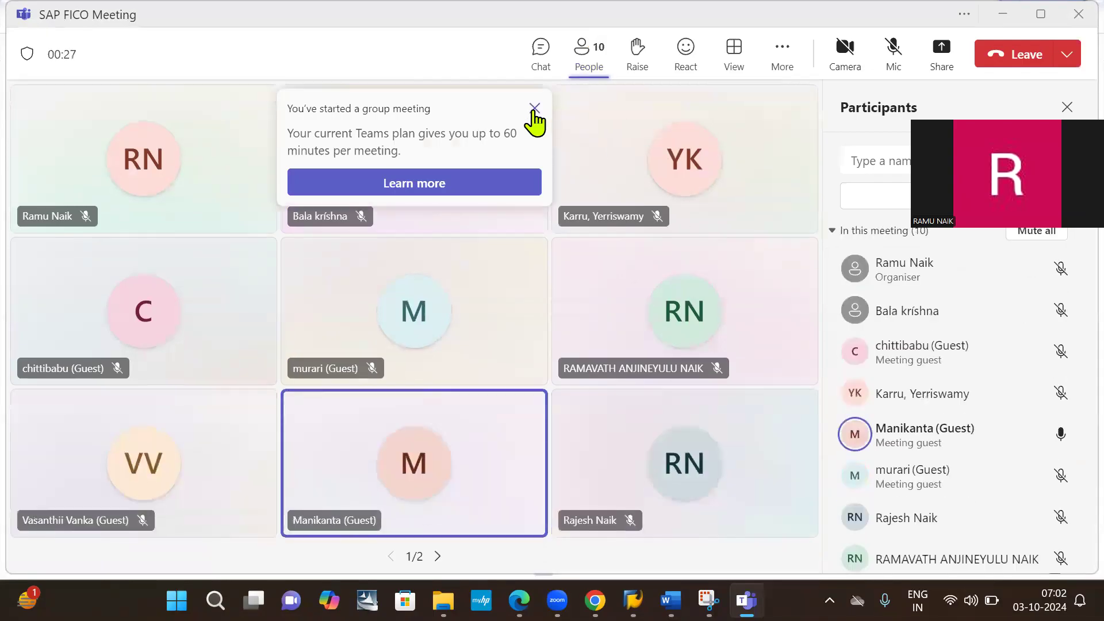
Unmute the microphone and share the entire screen in the meeting
left_click(534, 110)
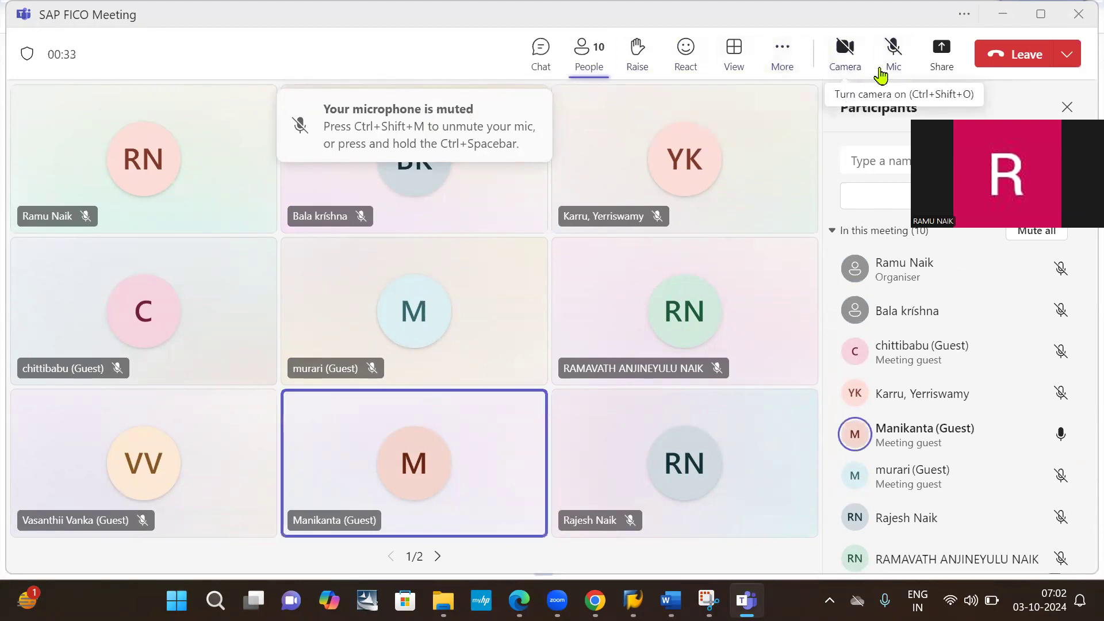
left_click(893, 51)
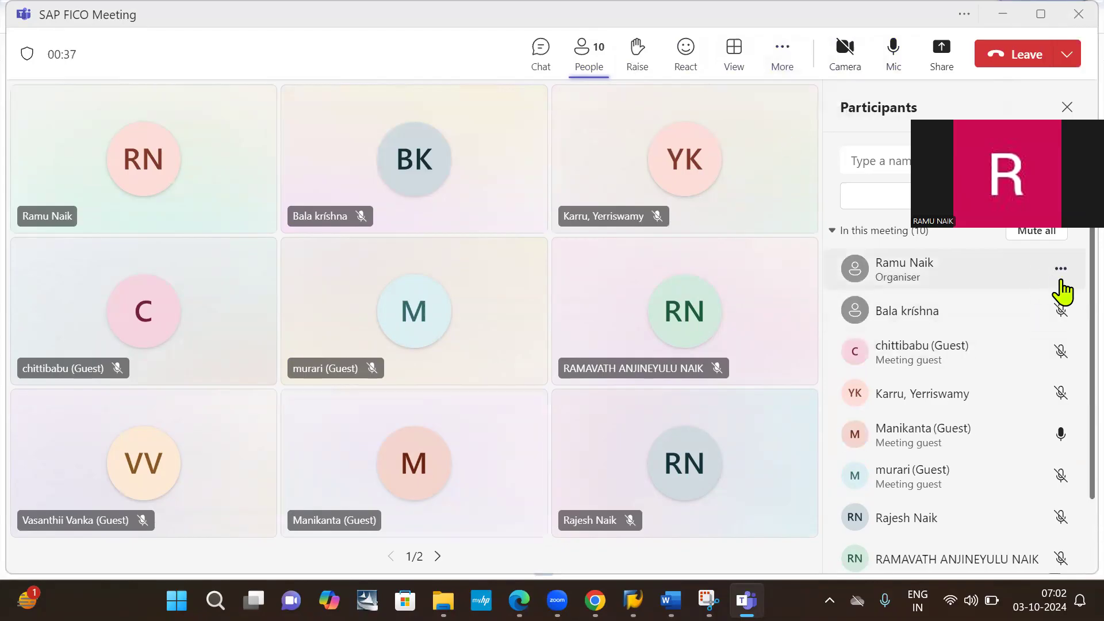
left_click(937, 65)
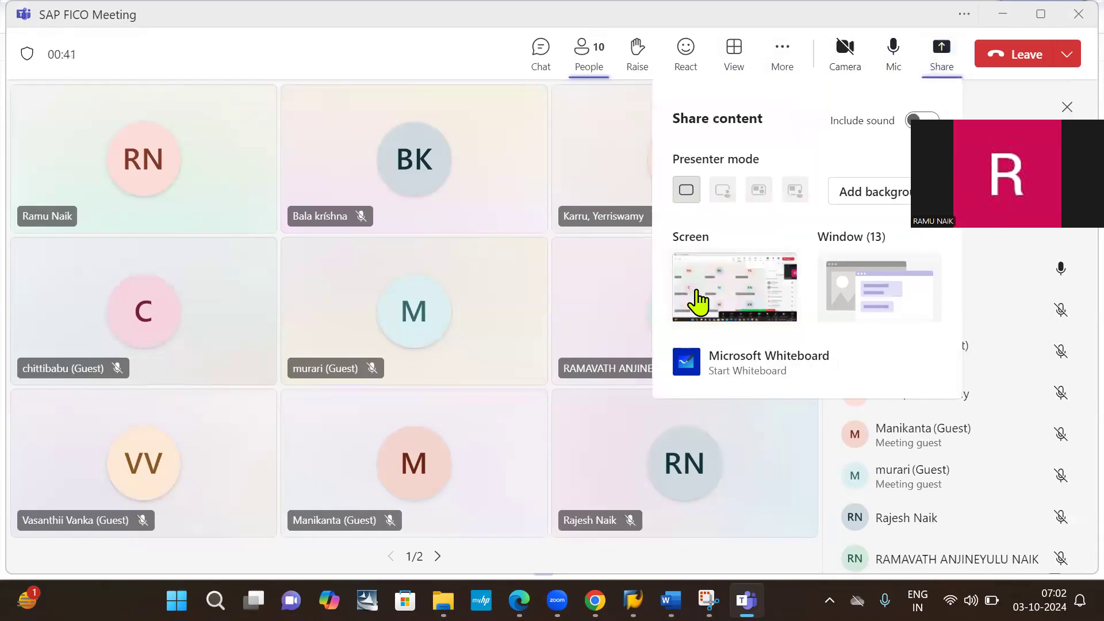
left_click(698, 299)
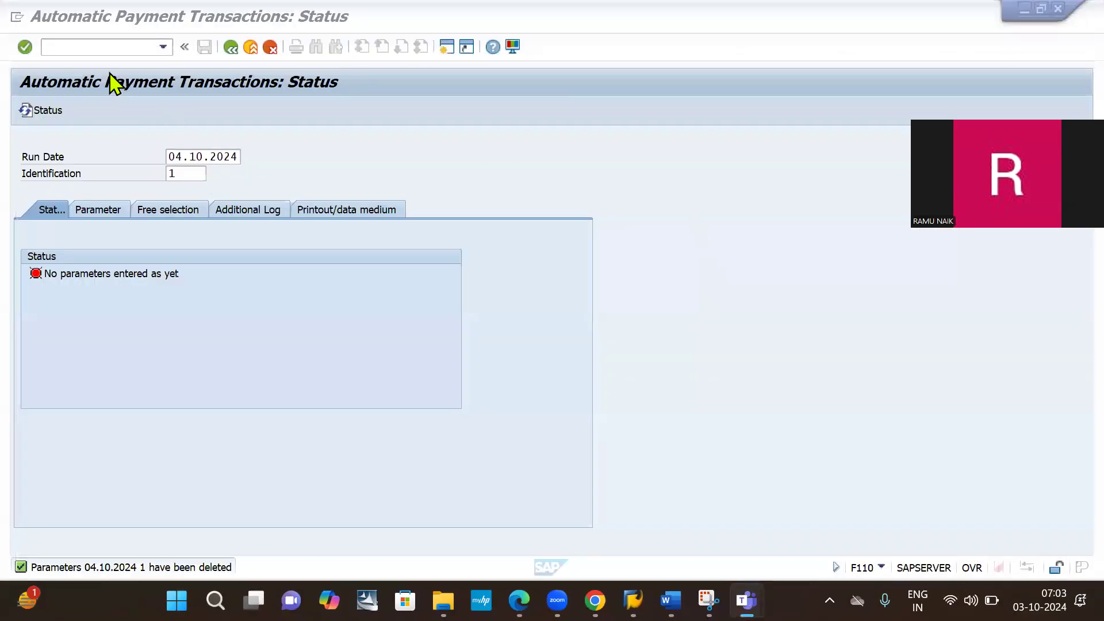
Return to SAP and open the Document Types overview with transaction code /noba7
left_click(102, 46)
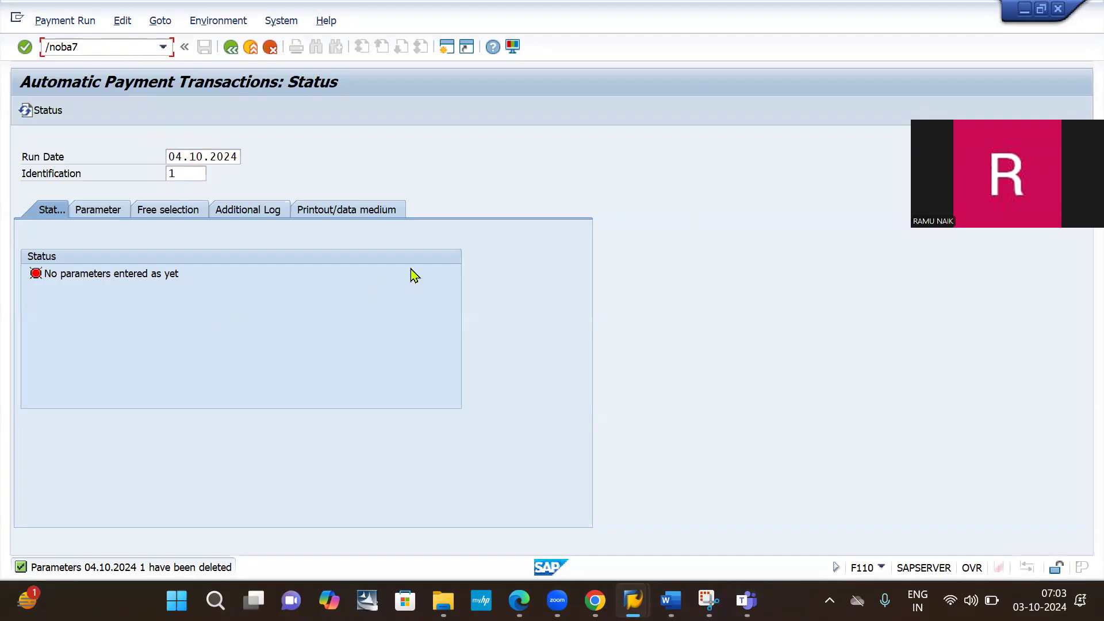
left_click(1007, 481)
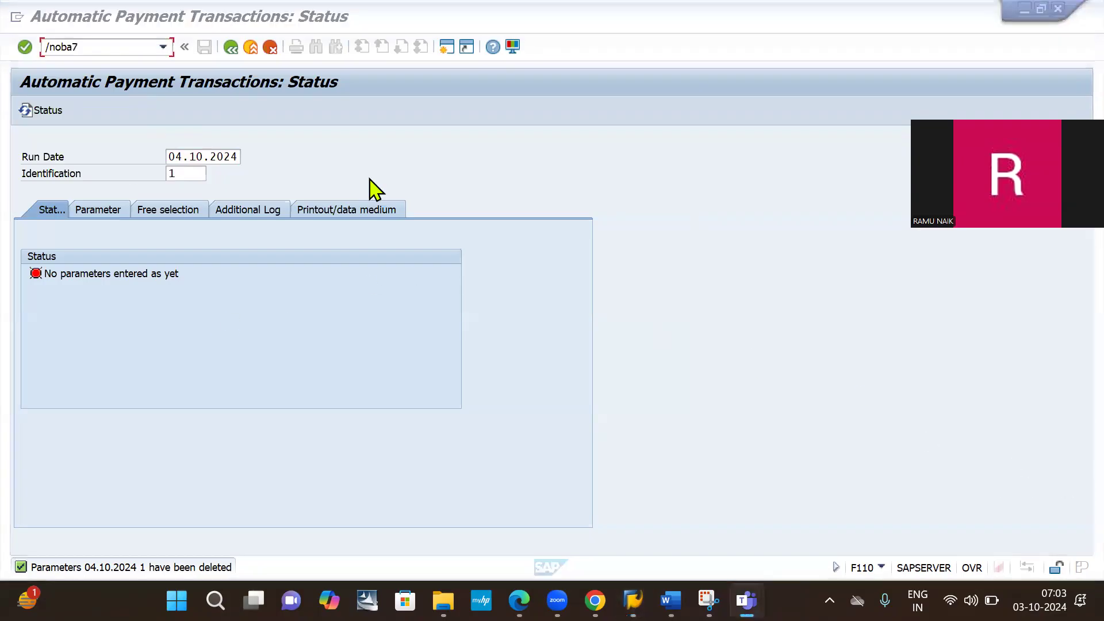
left_click(109, 46)
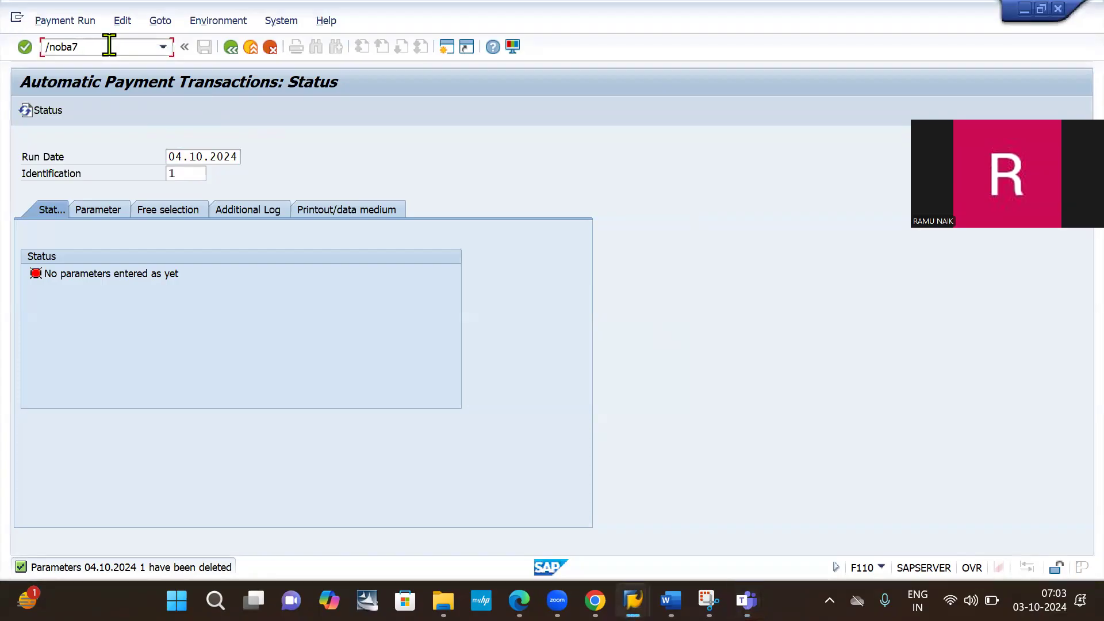
key("Return")
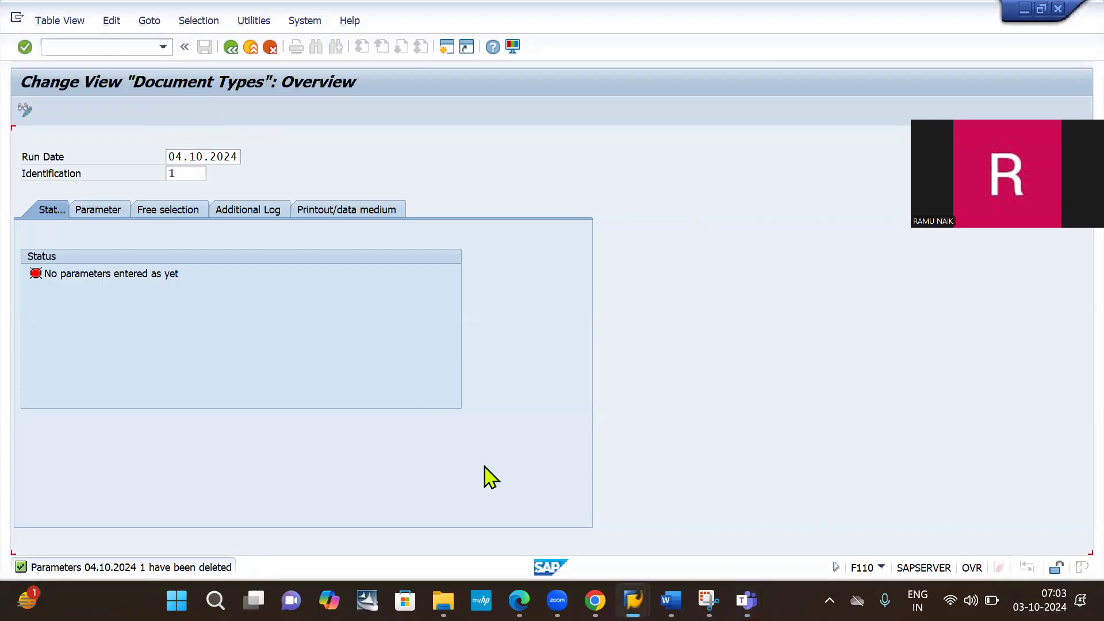
Switch to the House Bank Account notes in Word and add blank lines with bold formatting above the "Assign payment method and house bank" heading
mouse_move(671, 601)
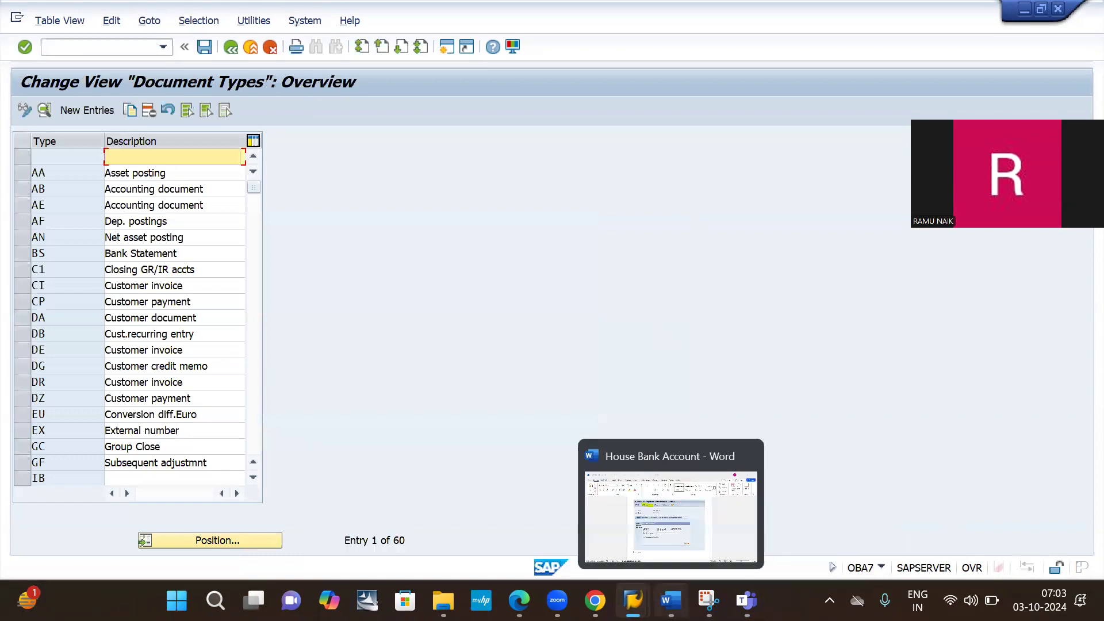
left_click(659, 512)
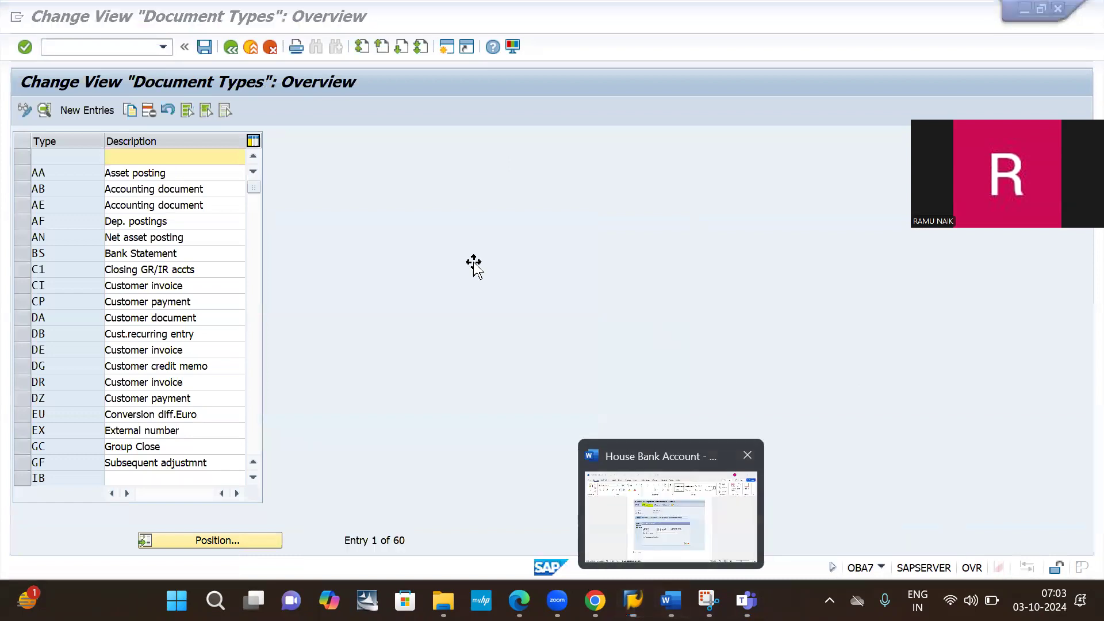
scroll(473, 264, "up", 15)
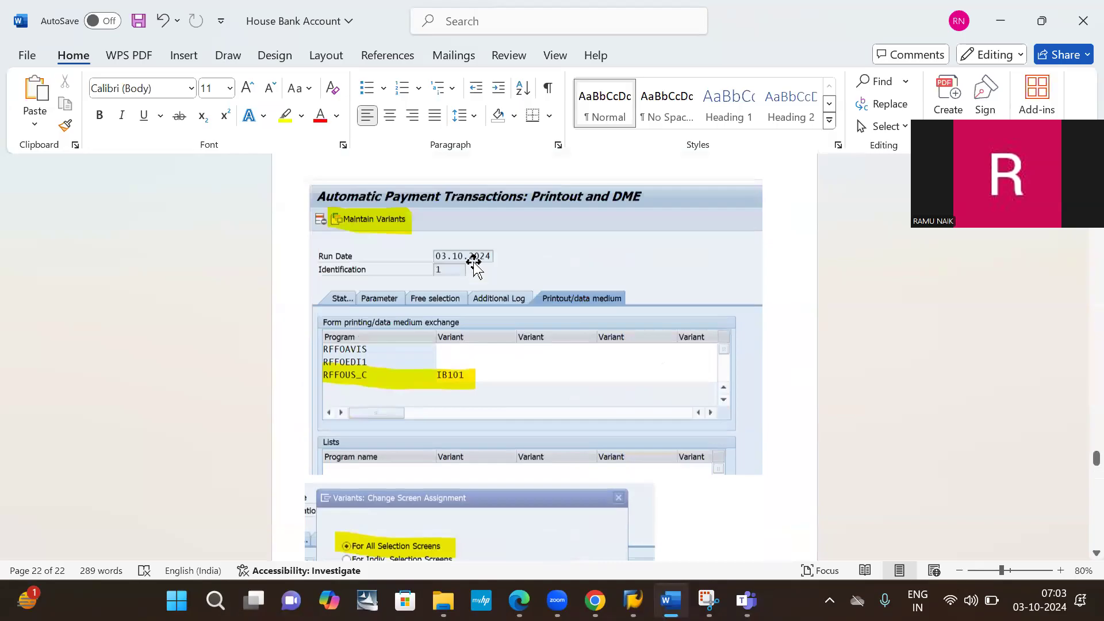
scroll(473, 264, "up", 15)
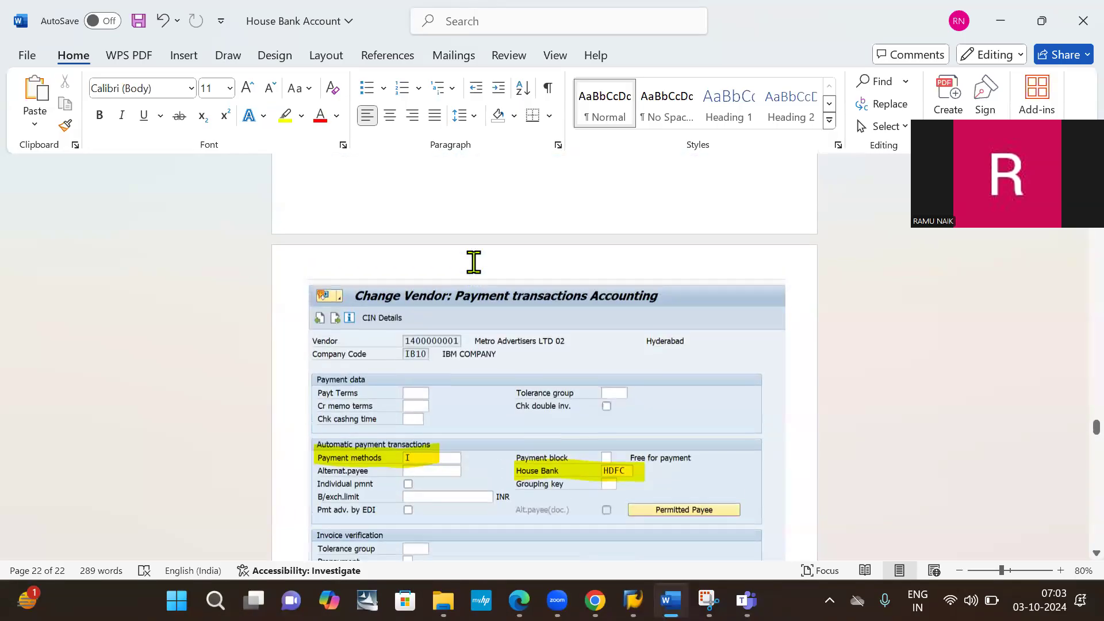
scroll(474, 264, "down", 7)
scroll(474, 264, "up", 4)
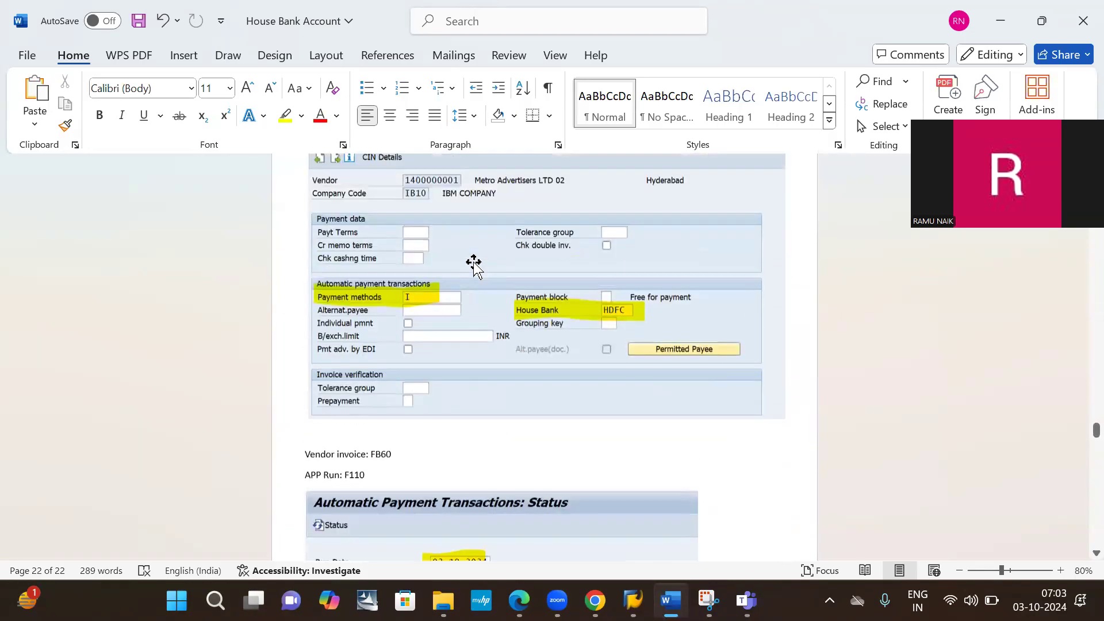
scroll(473, 264, "up", 8)
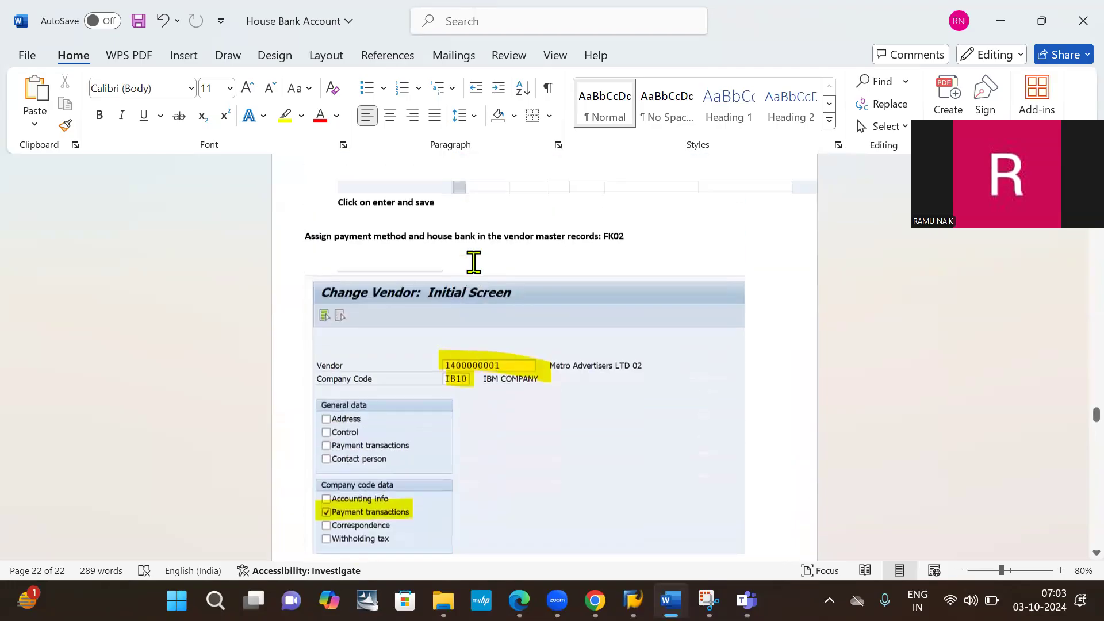
scroll(474, 262, "up", 3)
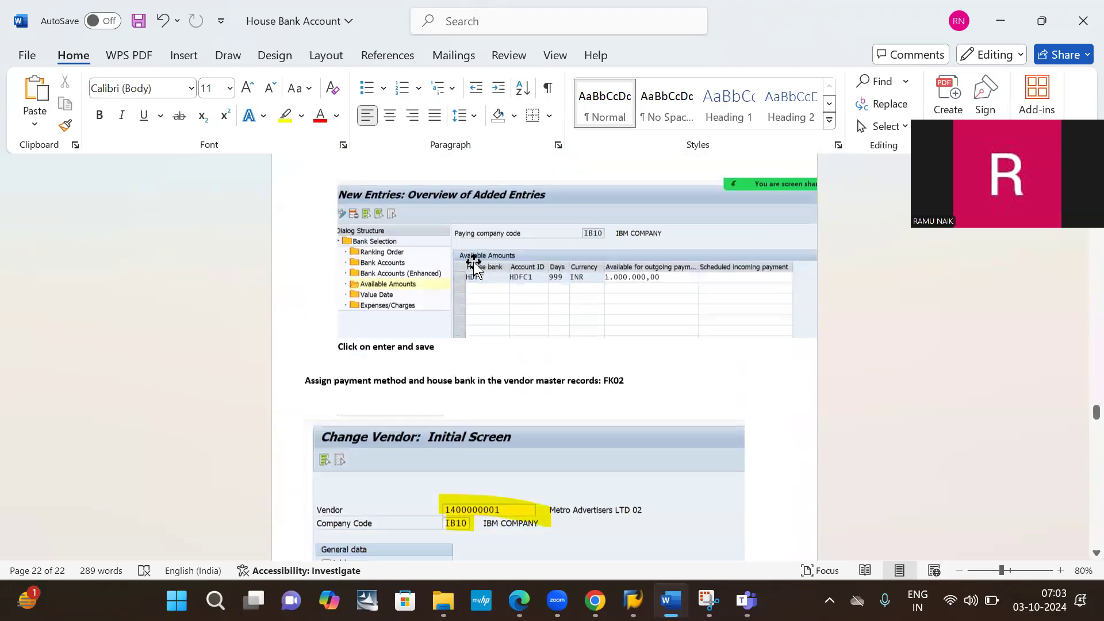
scroll(474, 265, "down", 3)
key("ctrl+b")
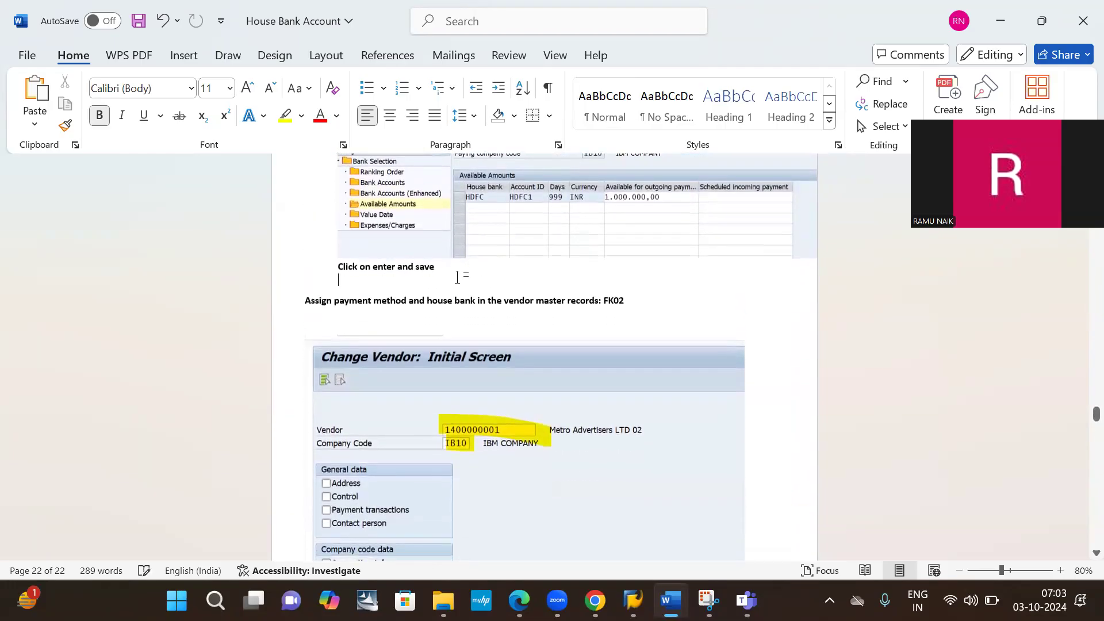
key("Return")
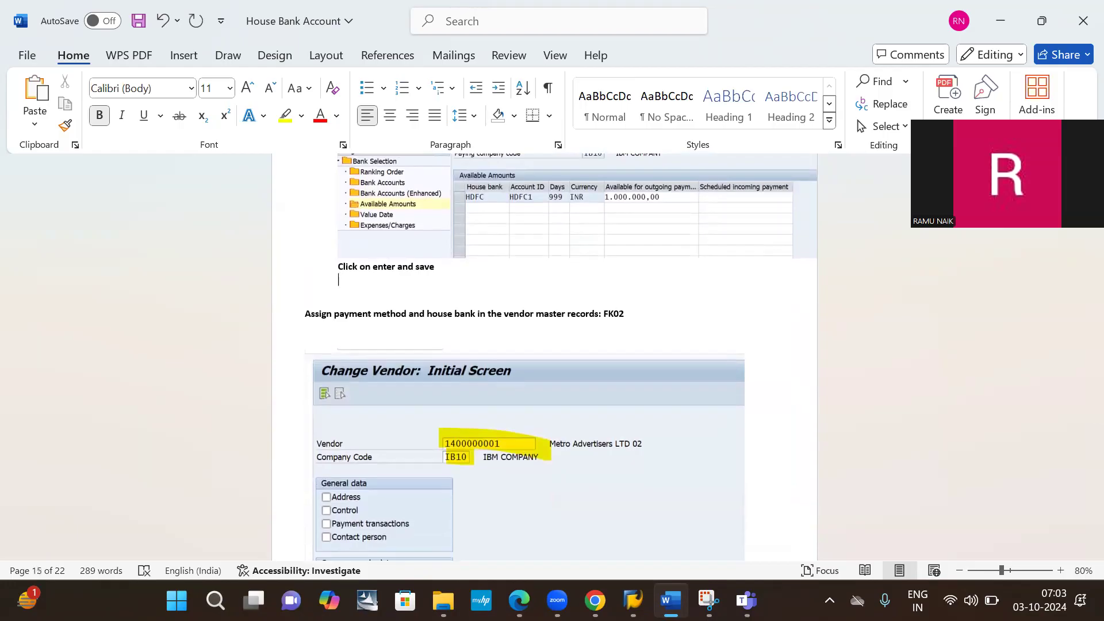
key("Return")
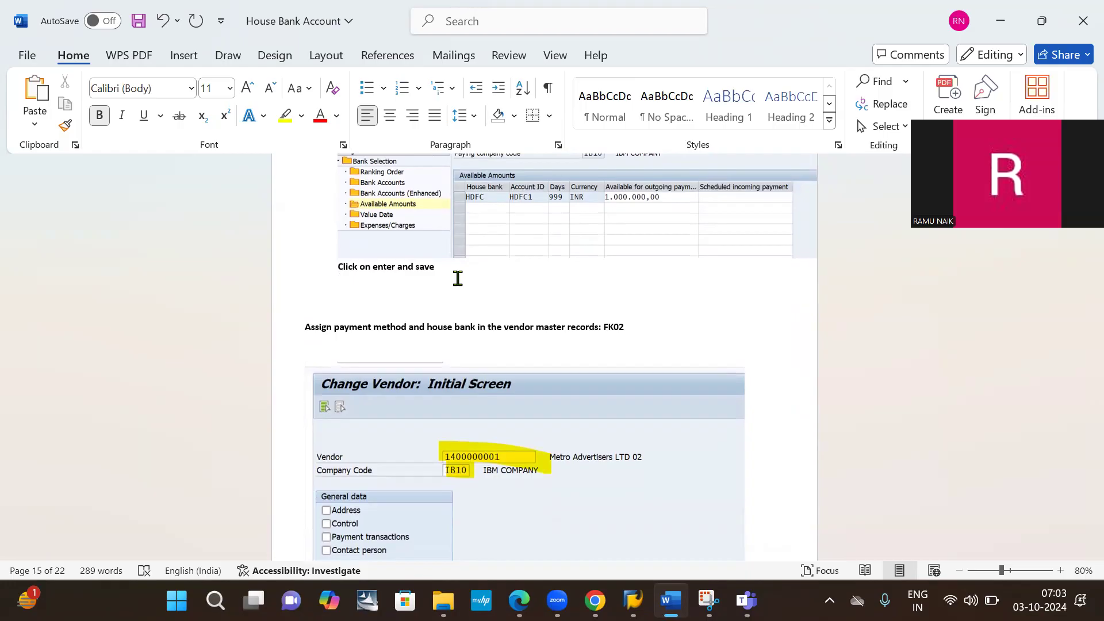
Write the line "Define number range for APP Payment document" below "Click on enter and save"
type("DEFINE")
key("BackSpace")
key("BackSpace")
key("BackSpace")
key("BackSpace")
key("BackSpace")
type("efine number rand")
key("BackSpace")
type("ge")
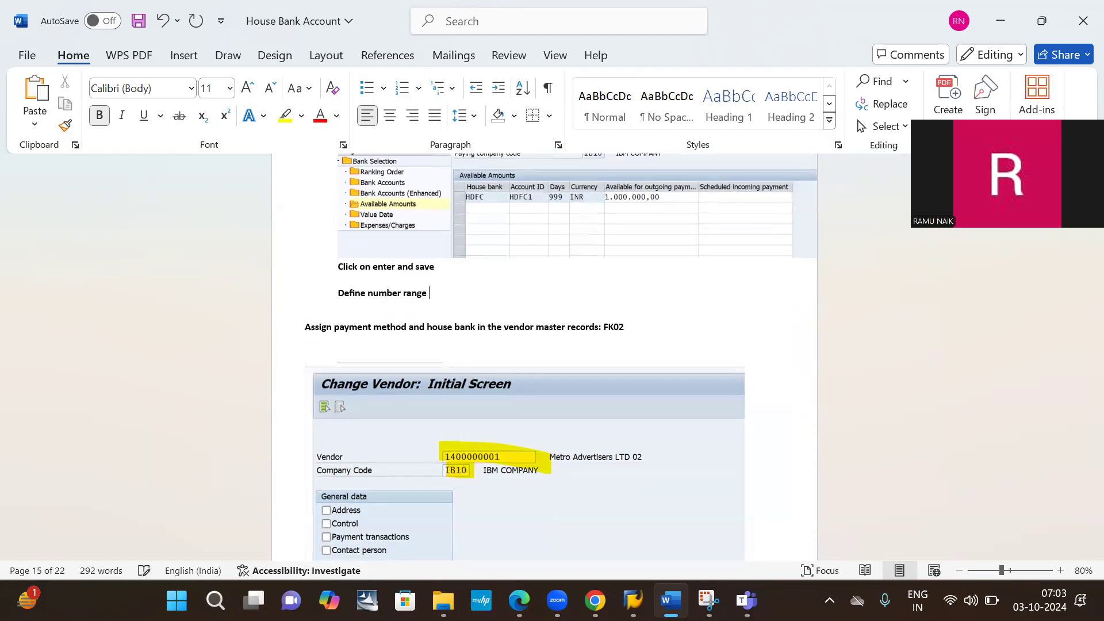
type(" for AA")
key("BackSpace")
type("PP Payment document")
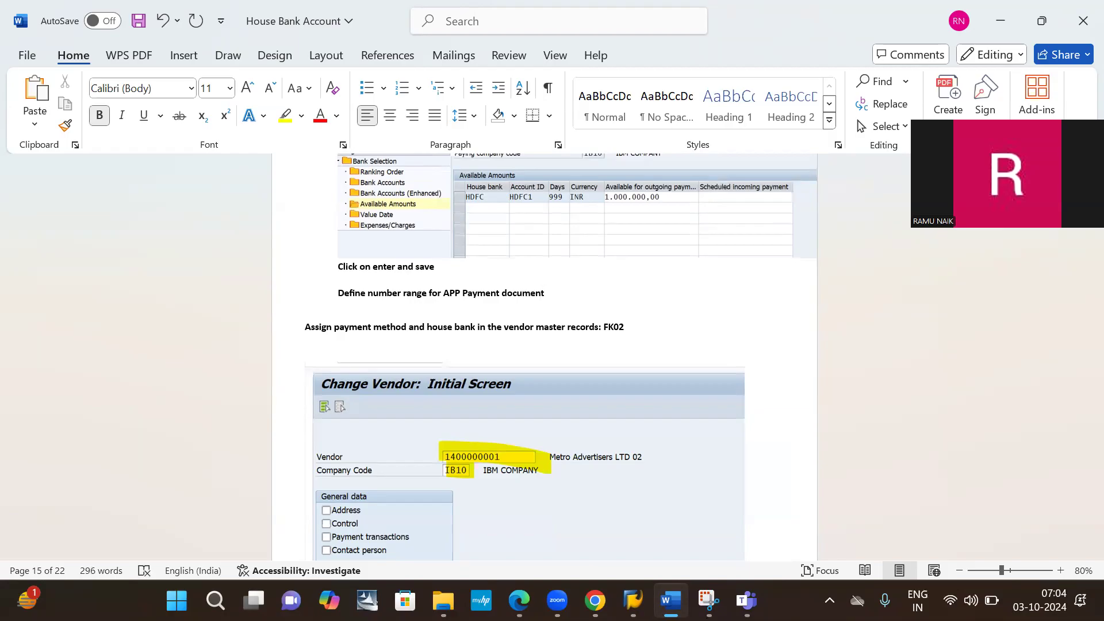
Complete the number range line with "type: ZP / ZV : 20 : OBA7" and start a new line below it
type(" type: zp")
key("BackSpace")
type("ZP")
type(" / ")
type("ZV")
type(" \"")
key("BackSpace")
type(": 20  : OBA7")
key("Return")
Switch to SAP, restart the Document Types overview with transaction /NOBA7 and position the list at document type ZP
key("alt+Tab")
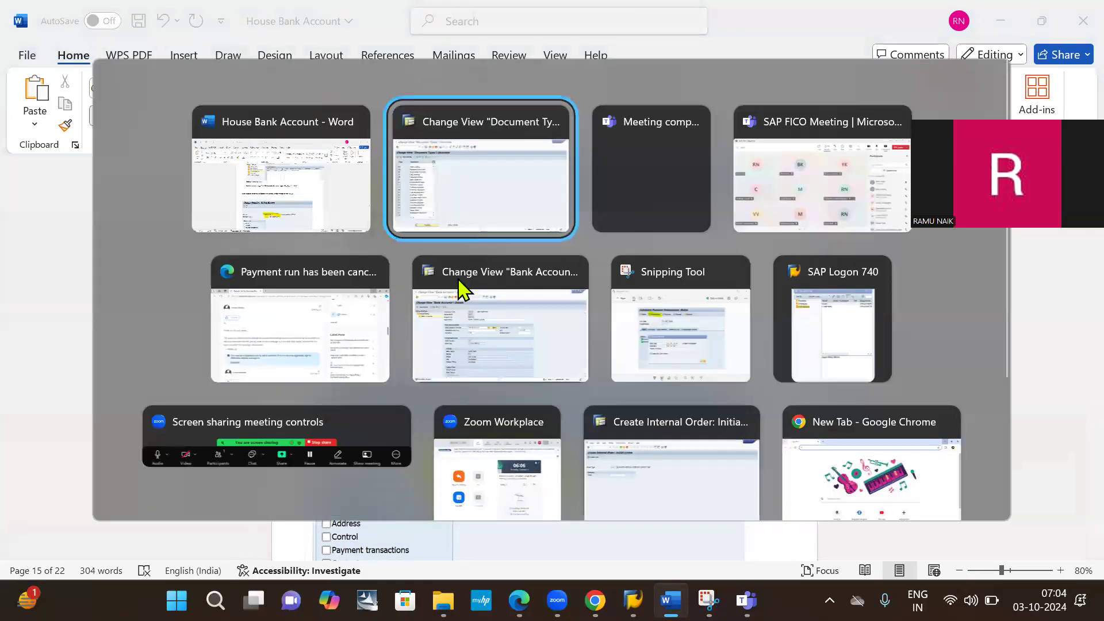
left_click(97, 45)
type("/NOBA7")
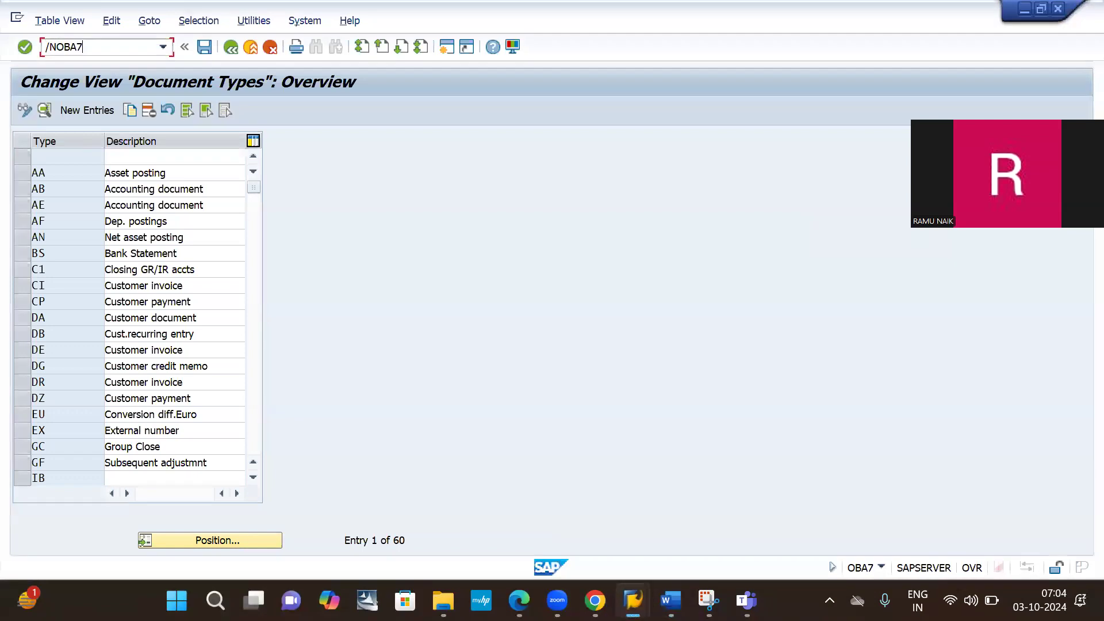
key("Return")
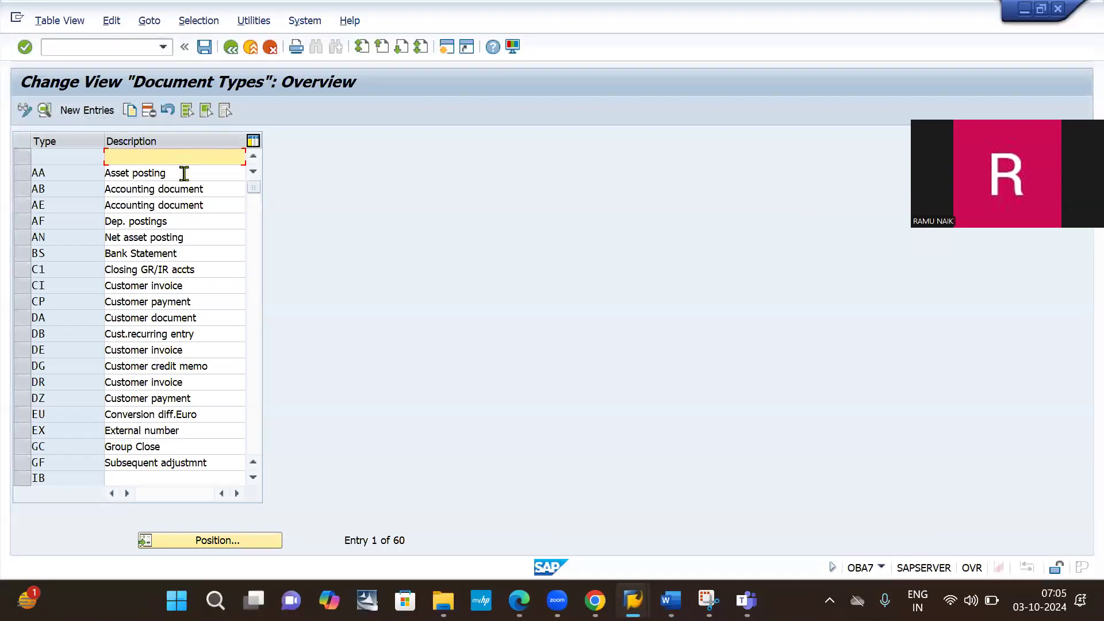
left_click(217, 541)
type("Z")
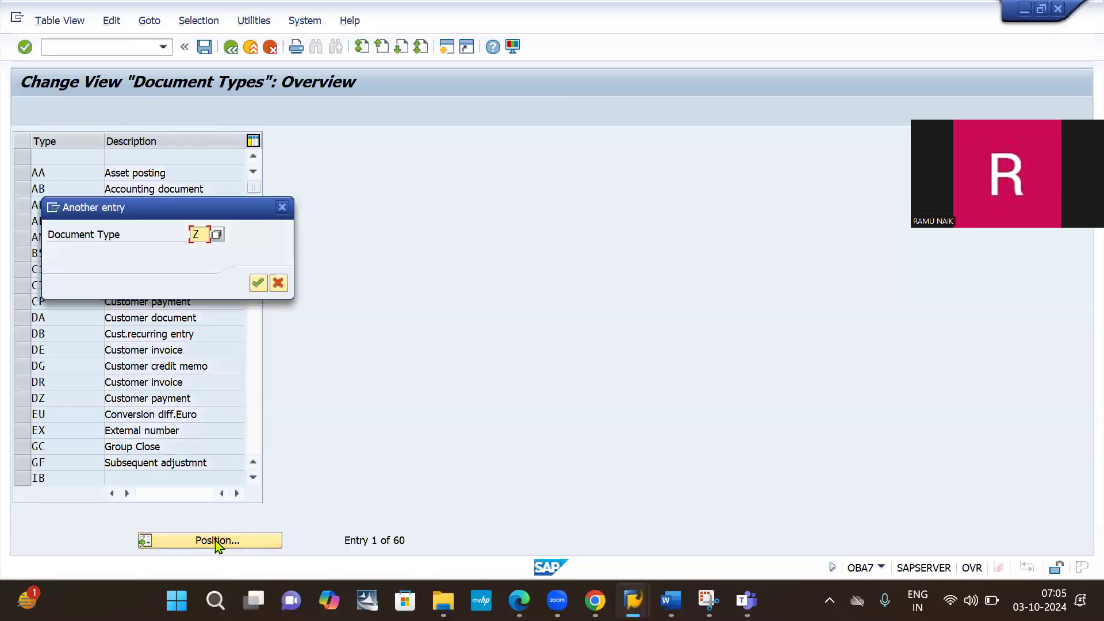
type("P")
key("Return")
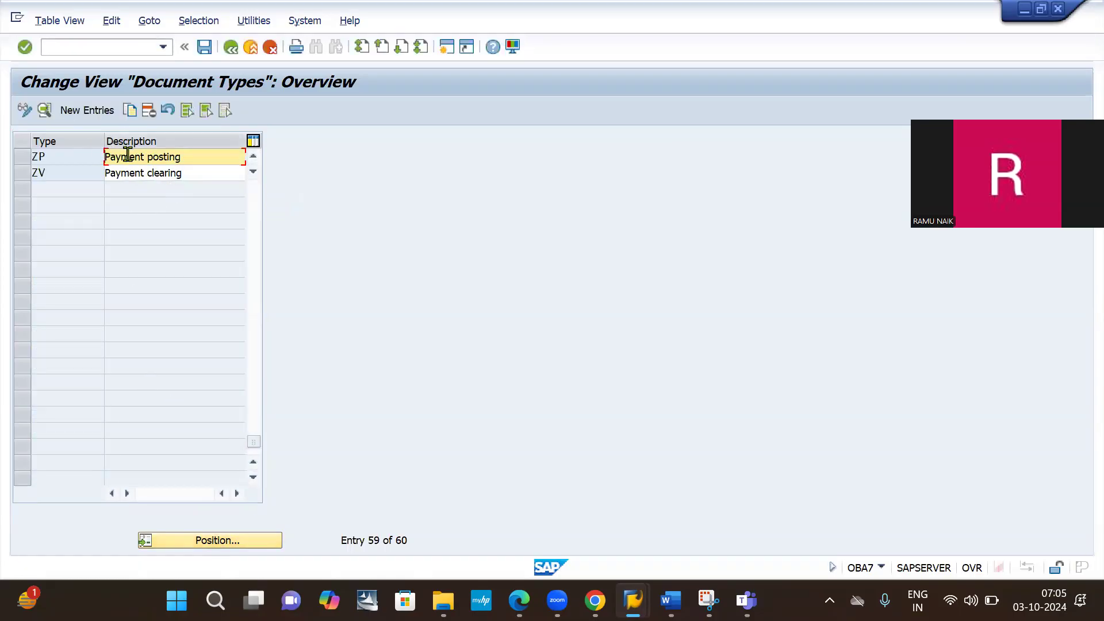
Check the number range assigned in the details of document types ZP and ZV
double_click(129, 156)
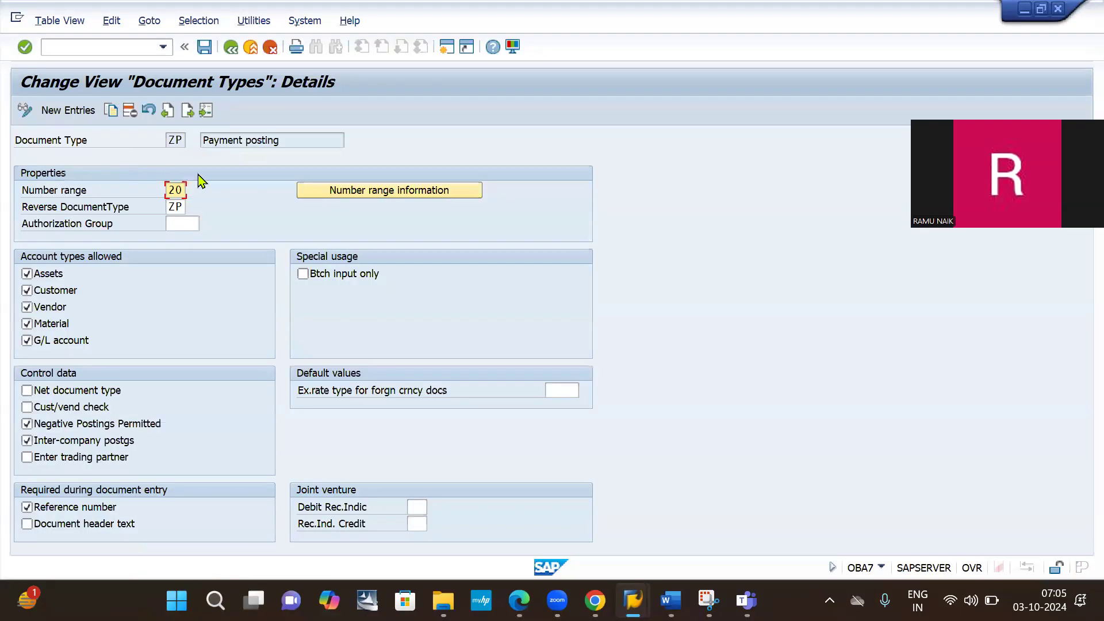
left_click(231, 50)
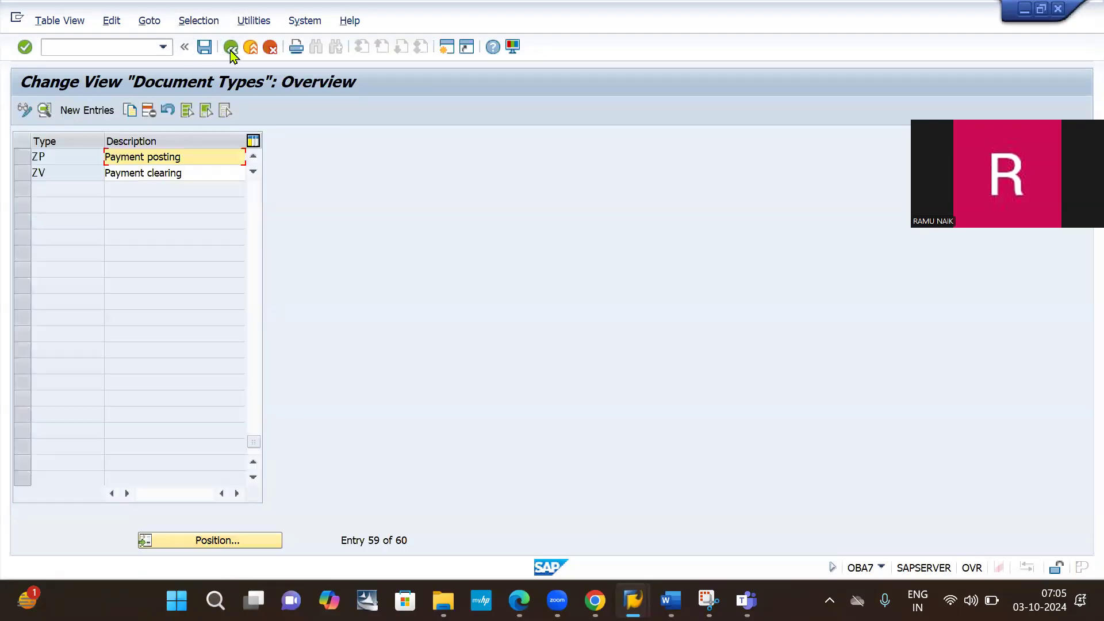
double_click(140, 177)
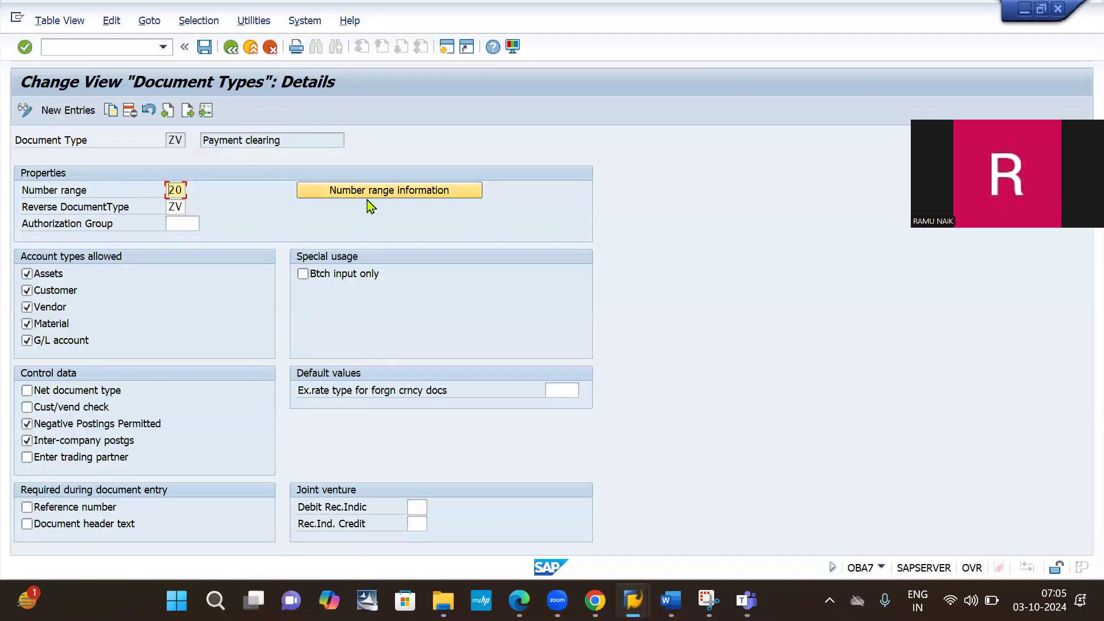
Open the number range information from document type ZV and enter company code IB10
left_click(378, 195)
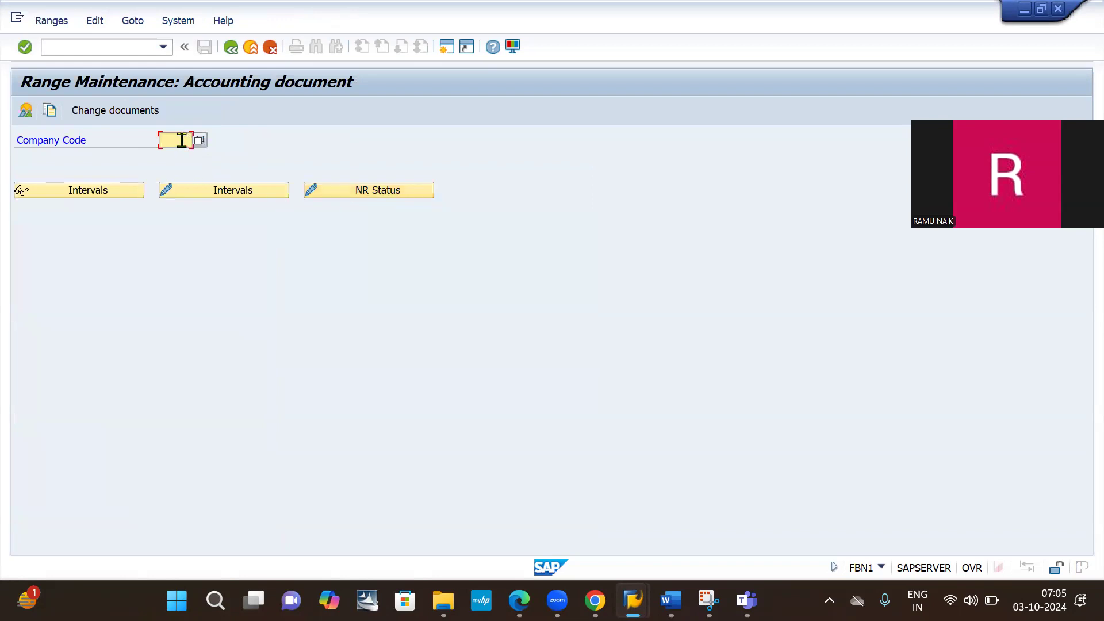
type("I")
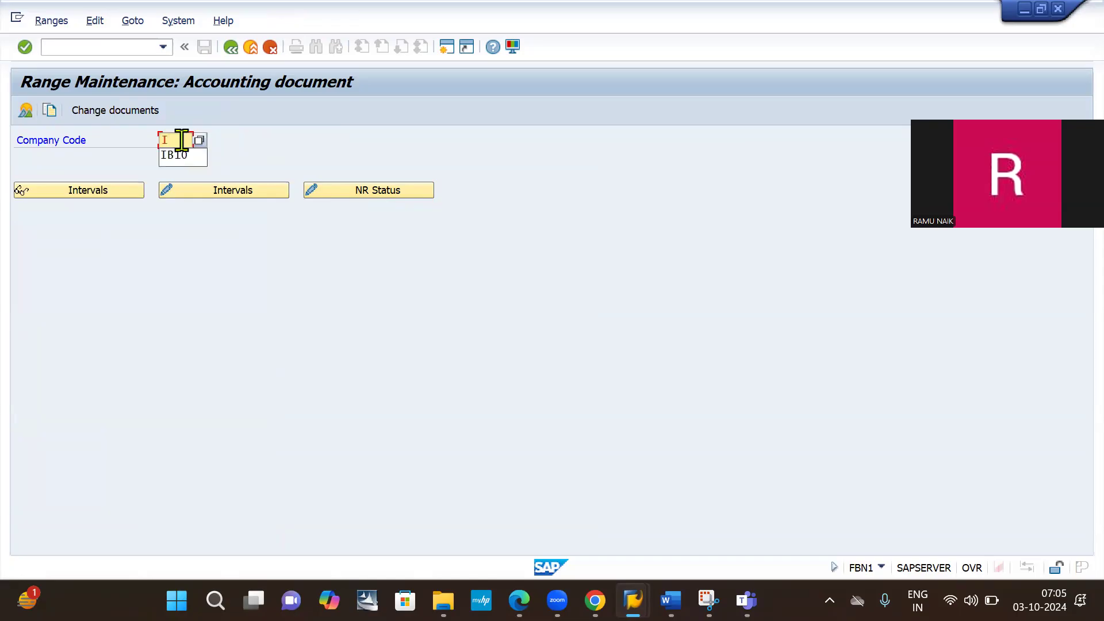
key("Down")
key("Return")
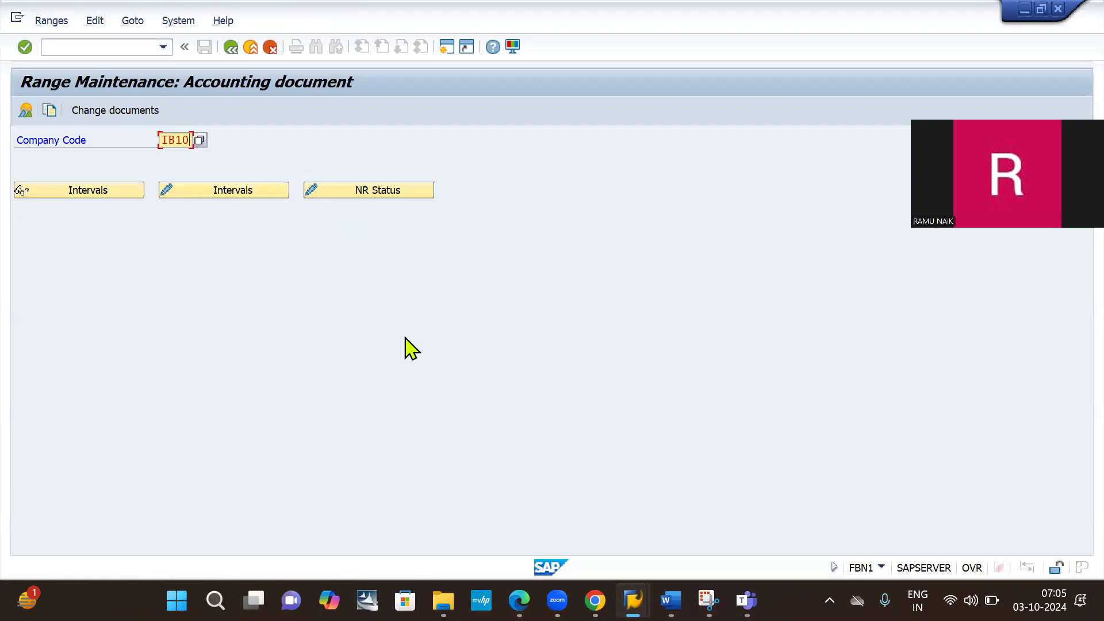
Capture the Range Maintenance screen for IB10 with the Snipping Tool and paste it under the number range line in the Word notes
left_click(708, 599)
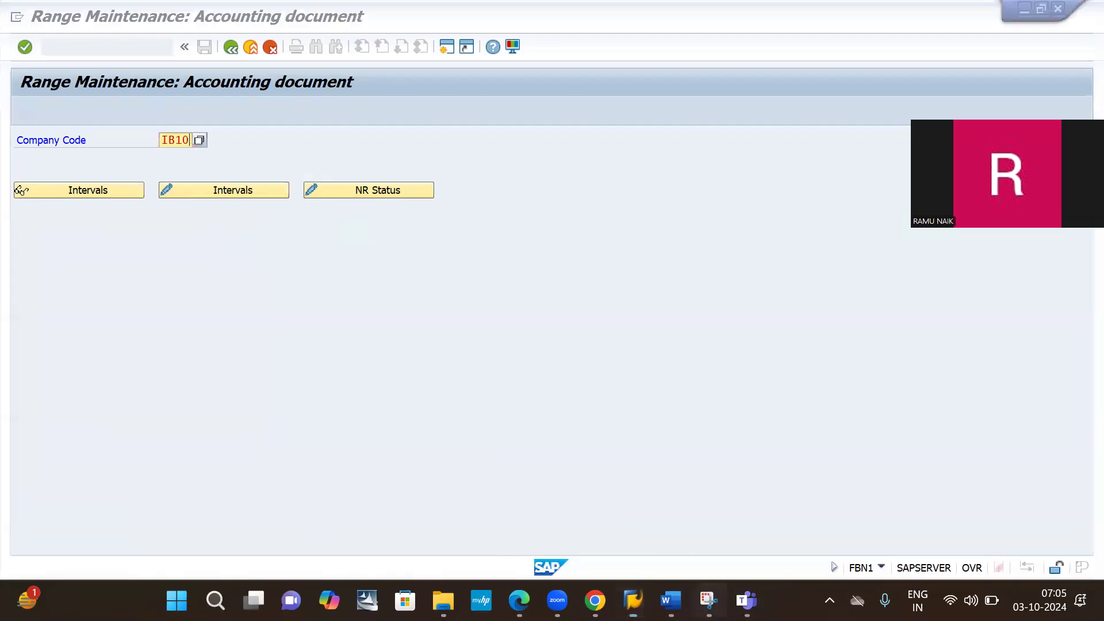
left_click(339, 47)
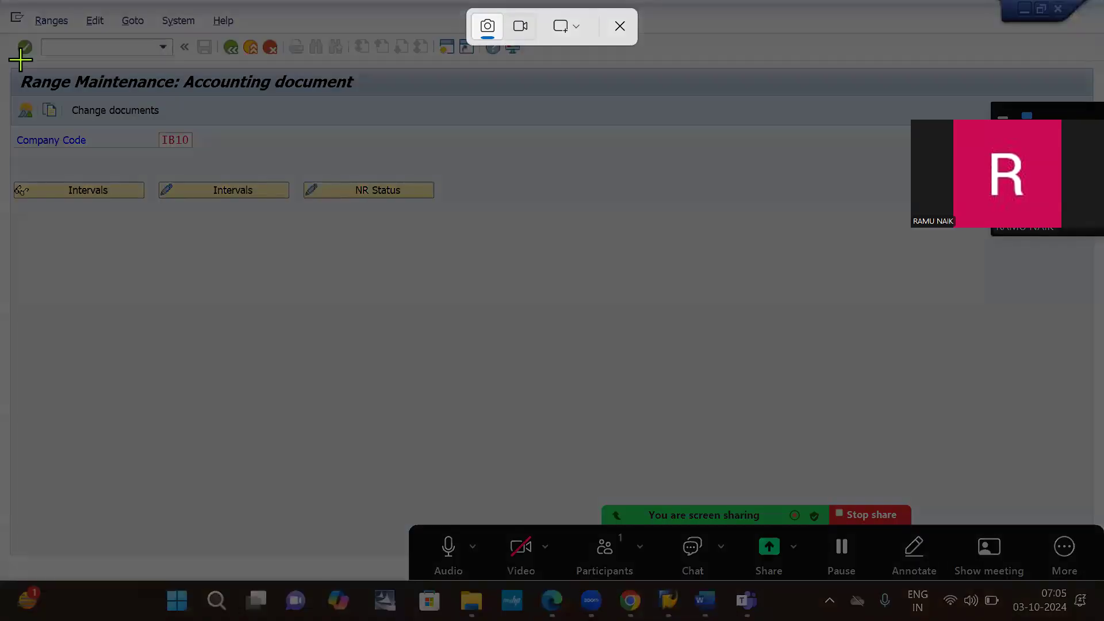
left_click_drag(3, 56, 501, 244)
key("alt+Tab")
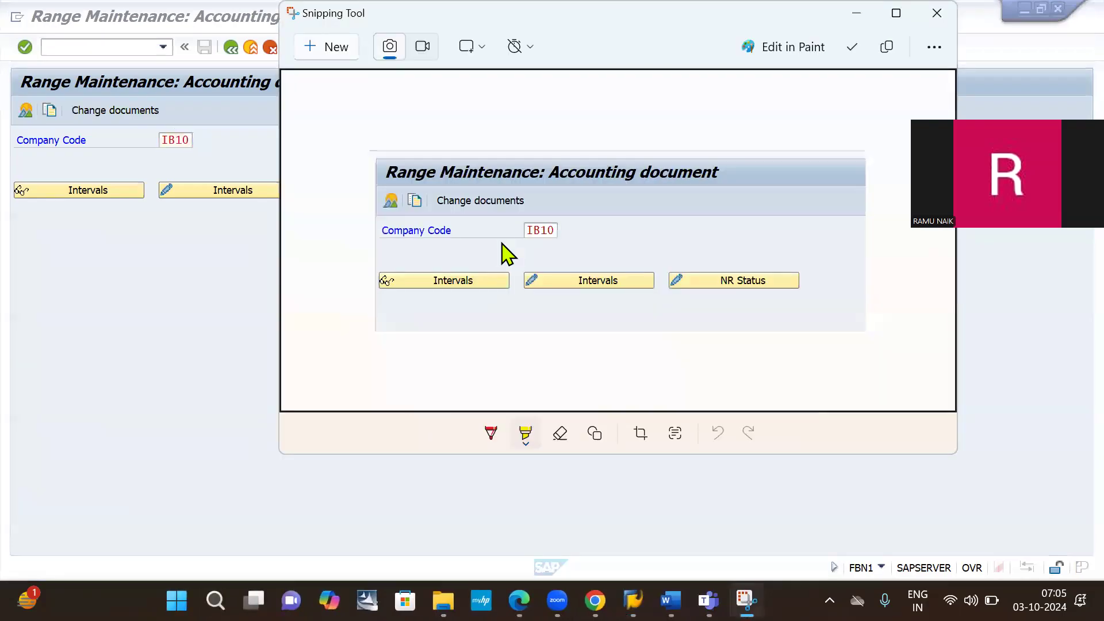
key("alt+Tab")
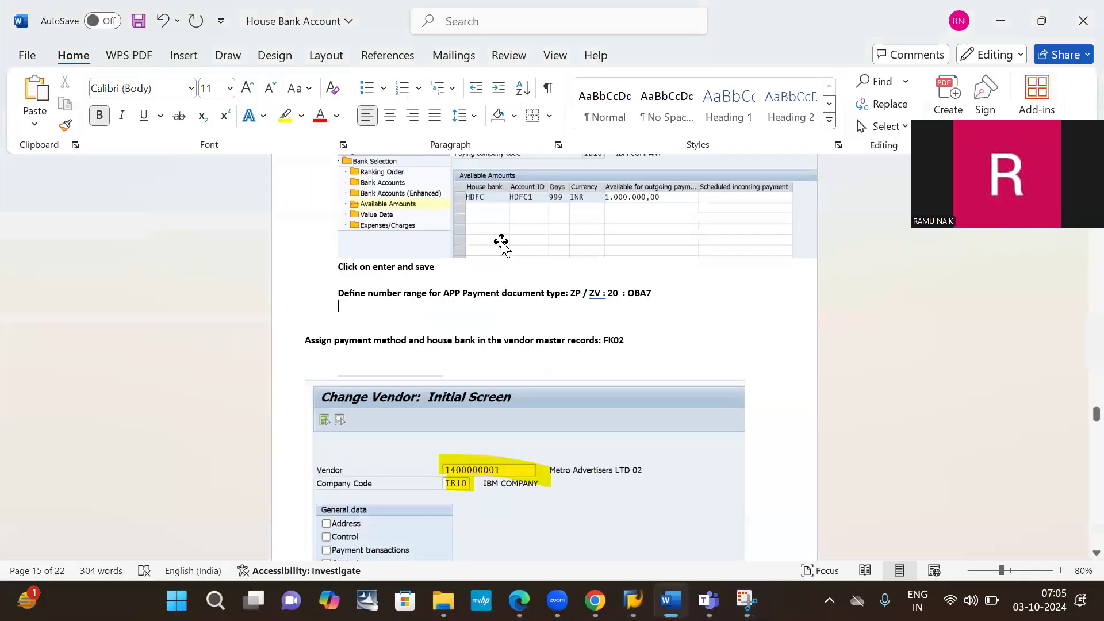
key("ctrl+v")
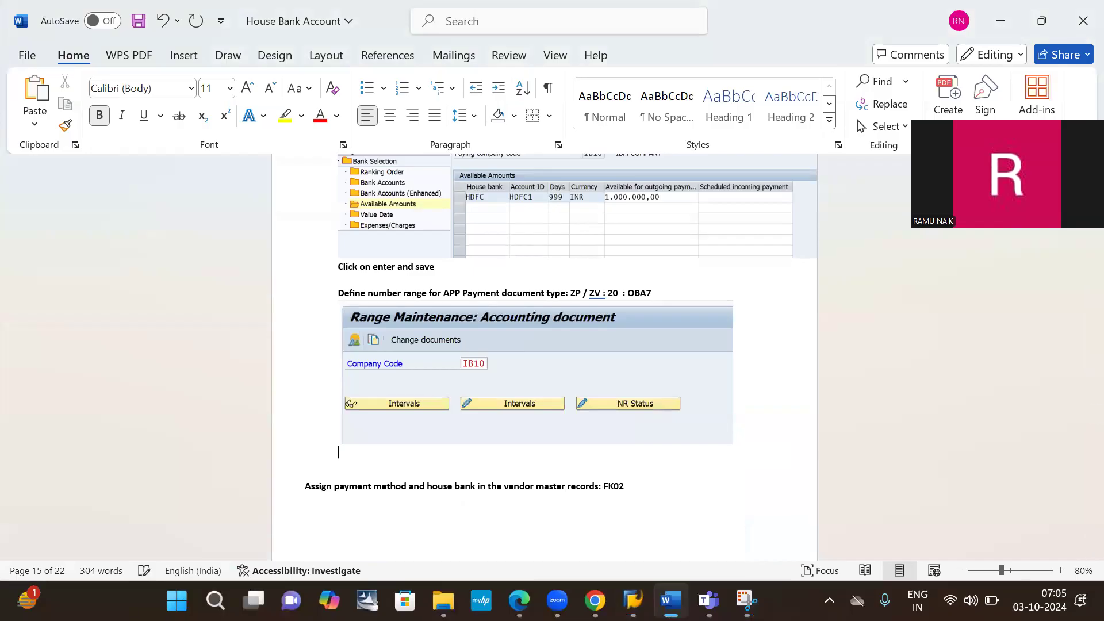
key("alt+Tab")
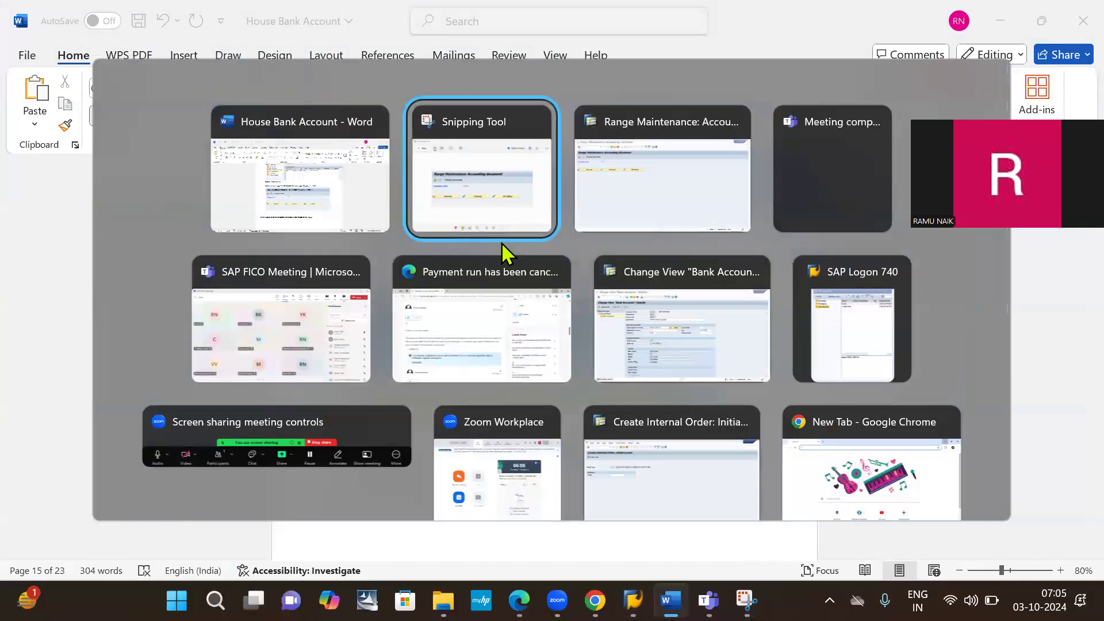
key("alt+Tab")
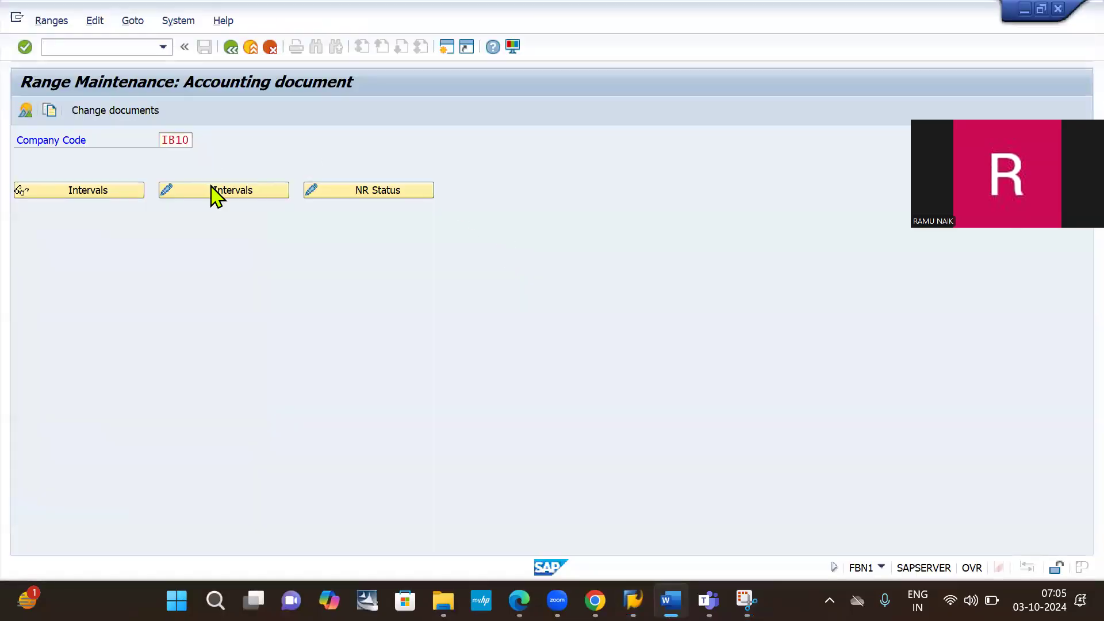
left_click(216, 191)
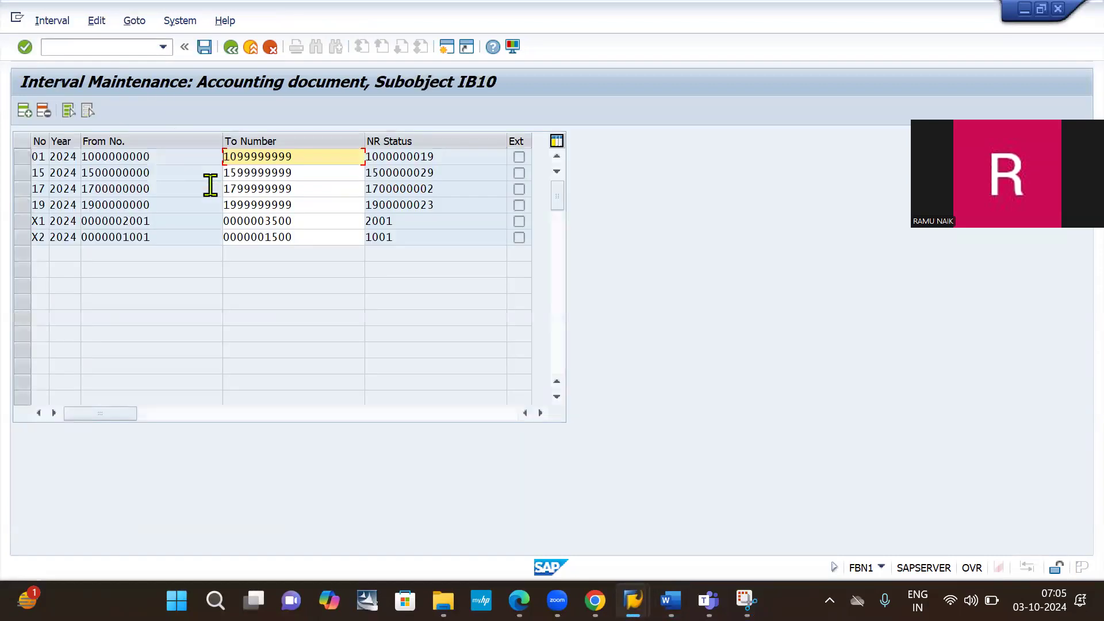
left_click(22, 113)
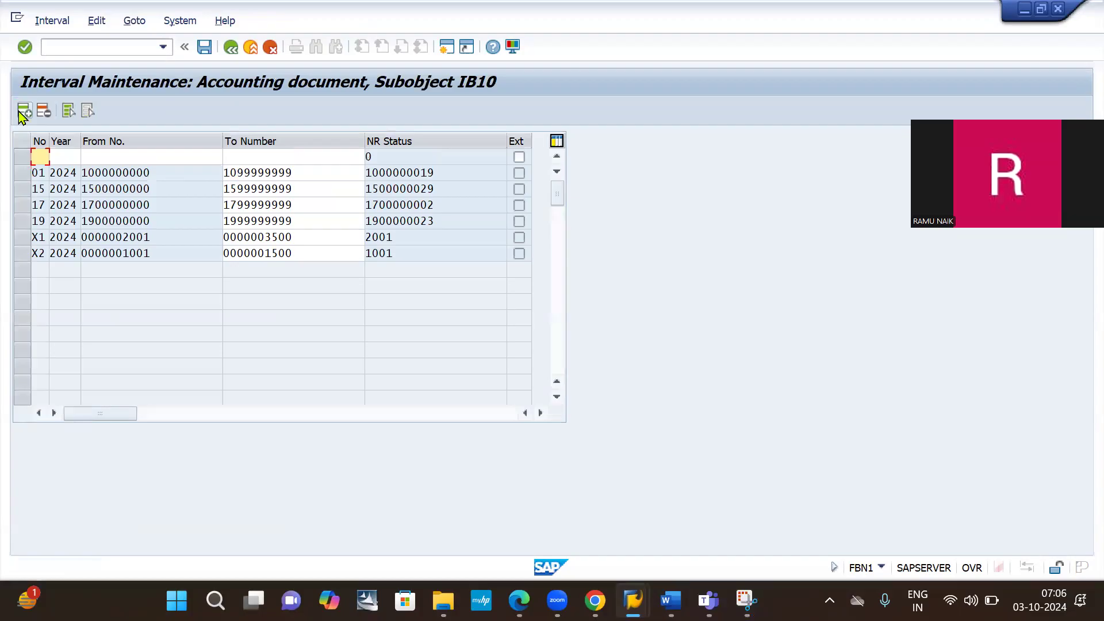
type("20")
key("Tab")
type("2024")
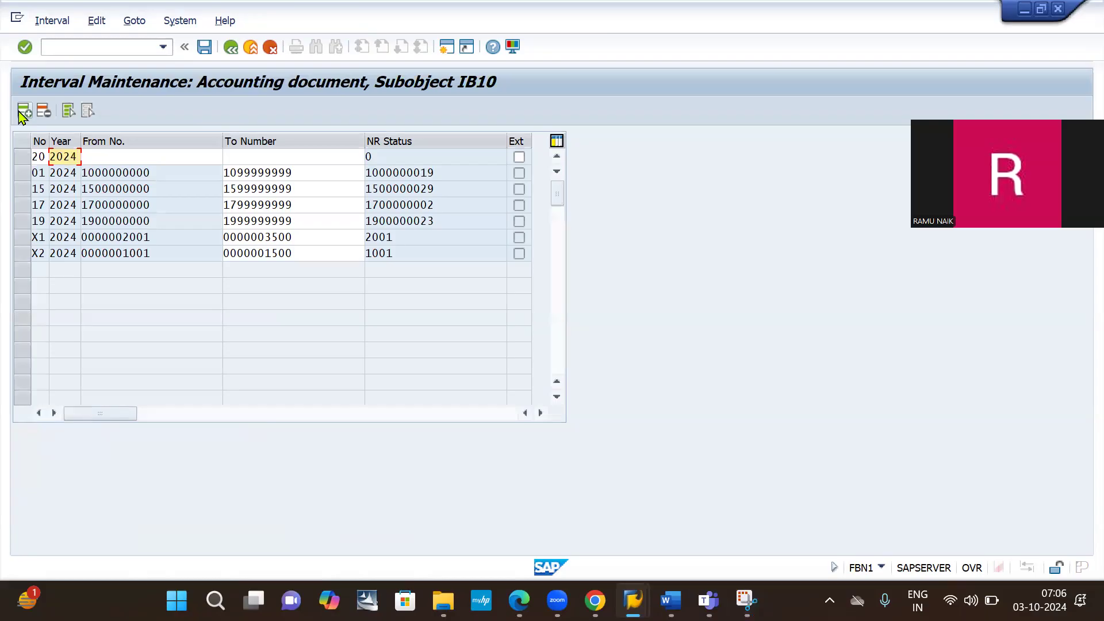
key("Tab")
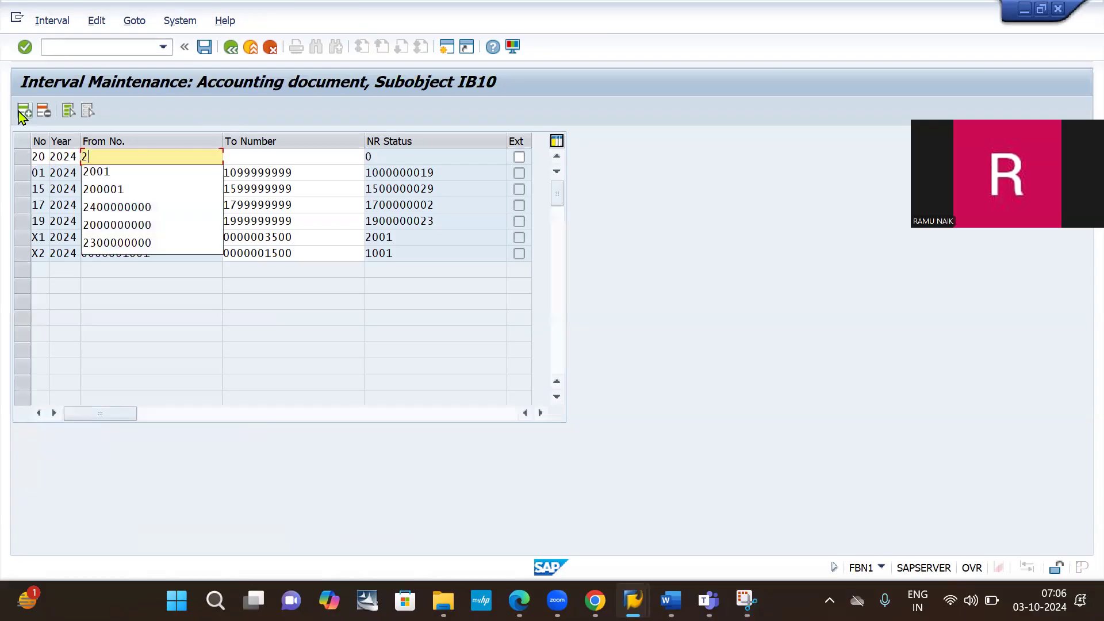
type("2000000000")
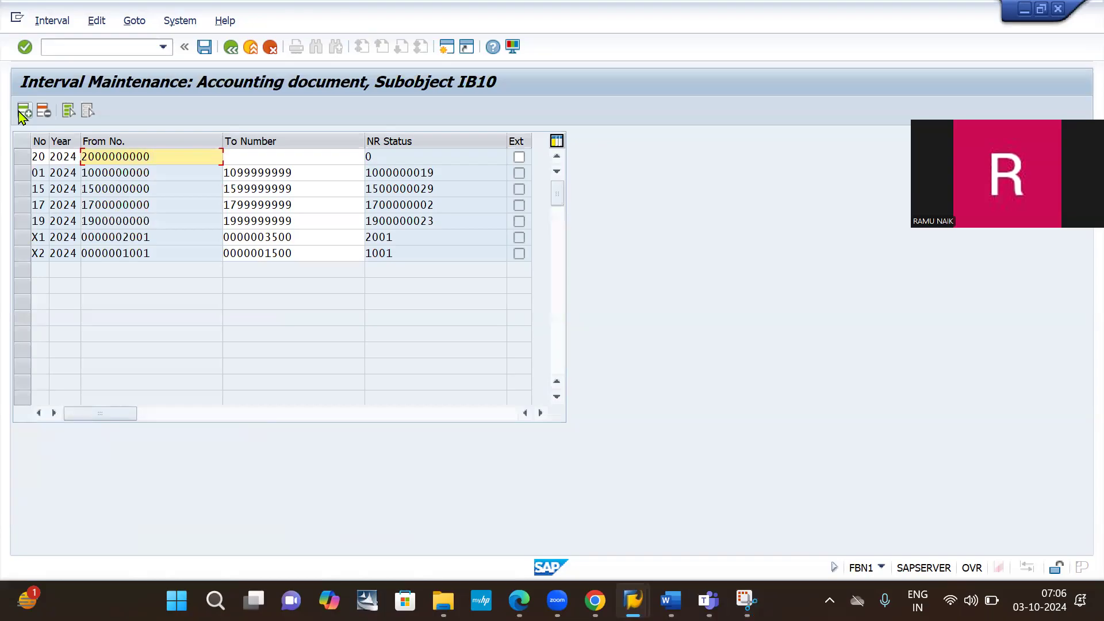
key("Tab")
type("2099999999")
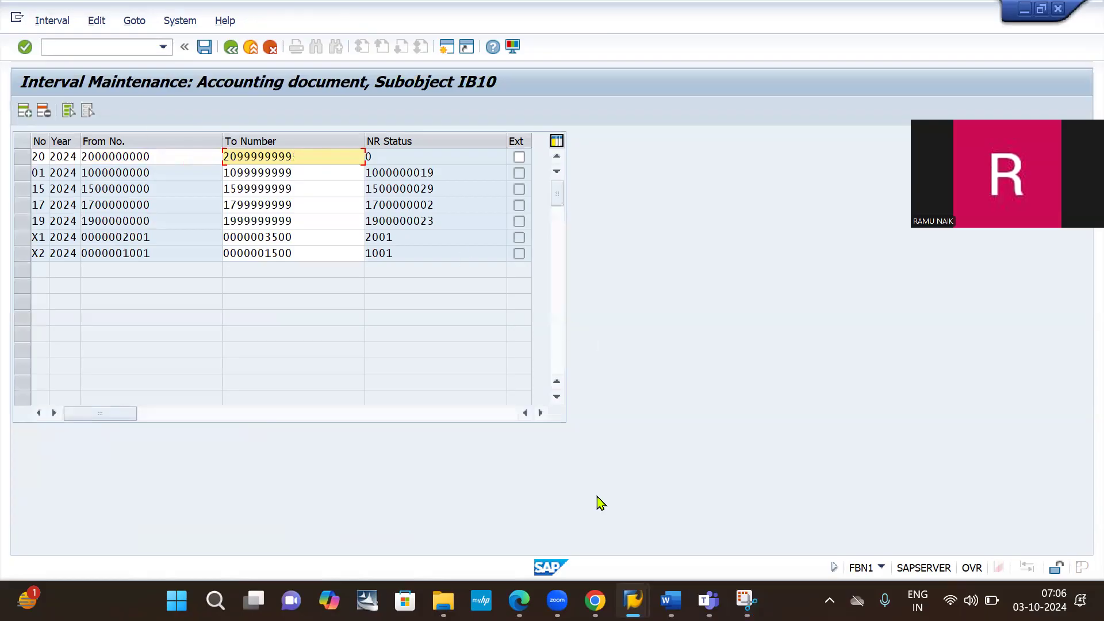
Capture the Interval Maintenance header and new interval row with the Snipping Tool and paste it below the Range Maintenance screenshot in Word
left_click(746, 600)
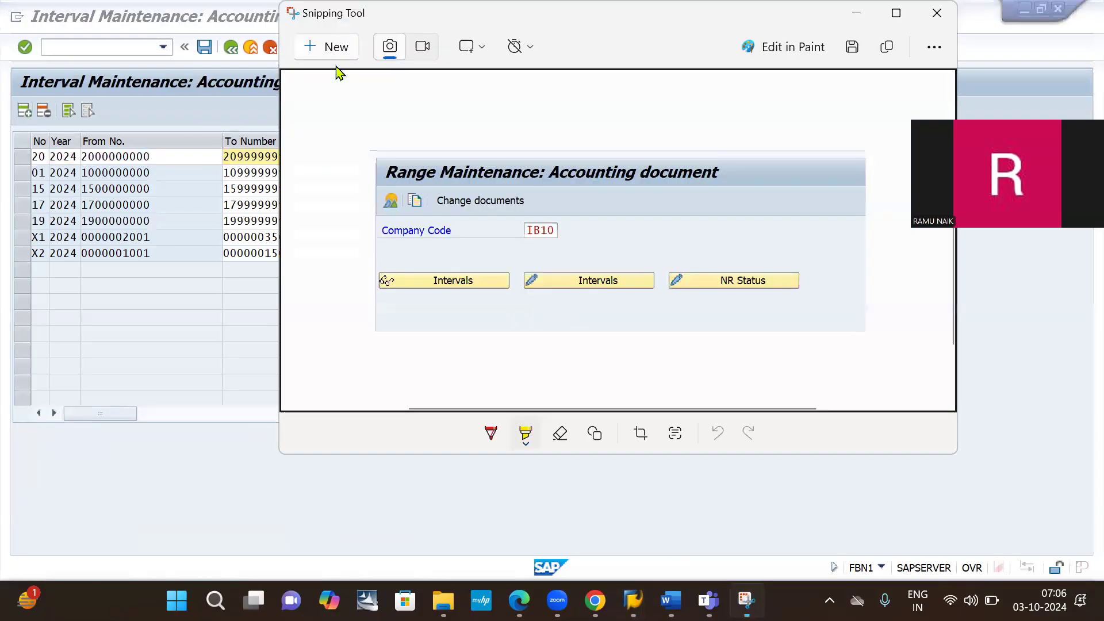
left_click(328, 47)
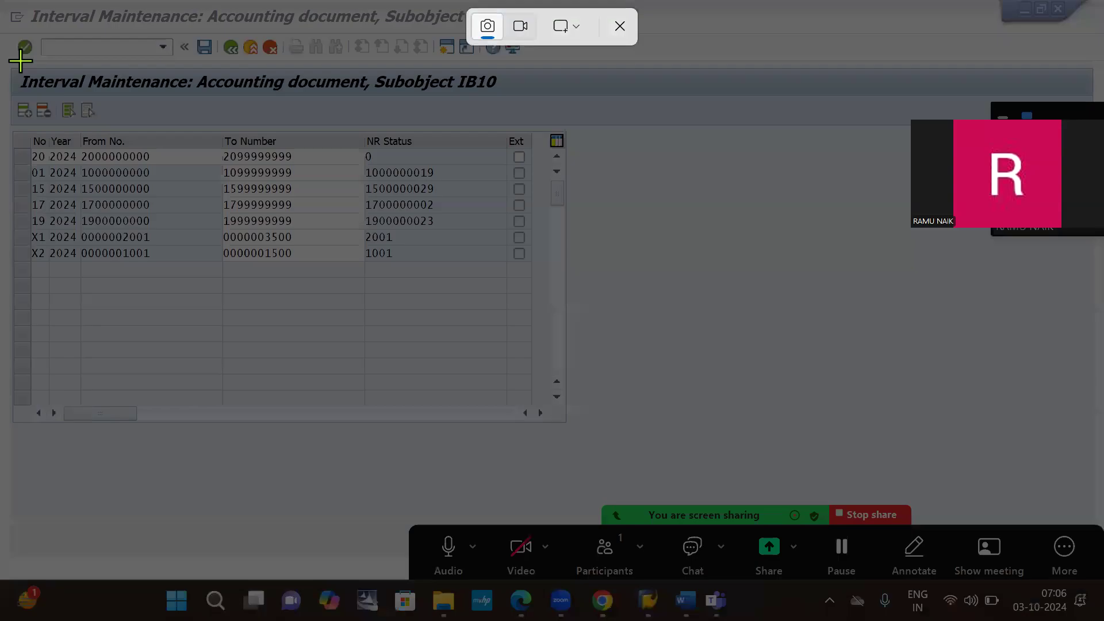
left_click_drag(7, 59, 584, 167)
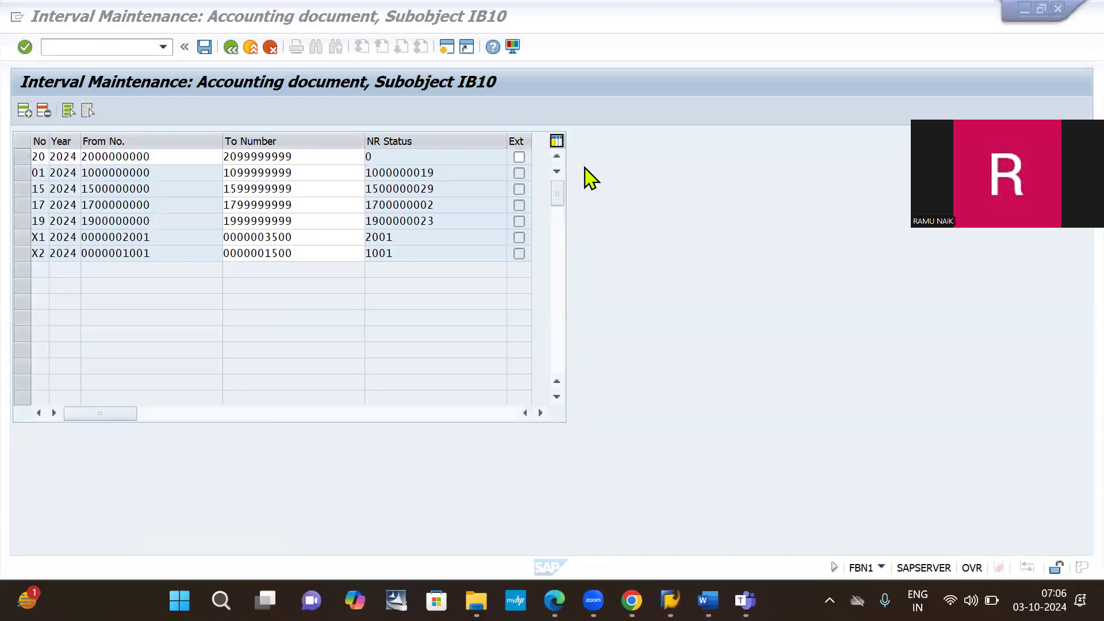
key("alt+Tab")
key("Tab")
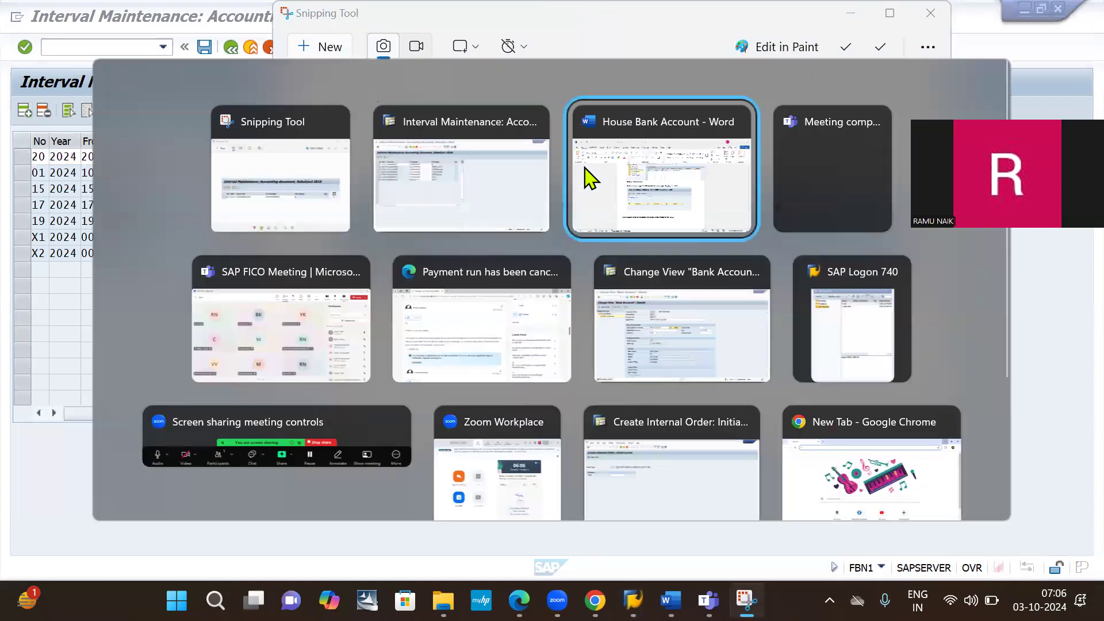
key("ctrl+v")
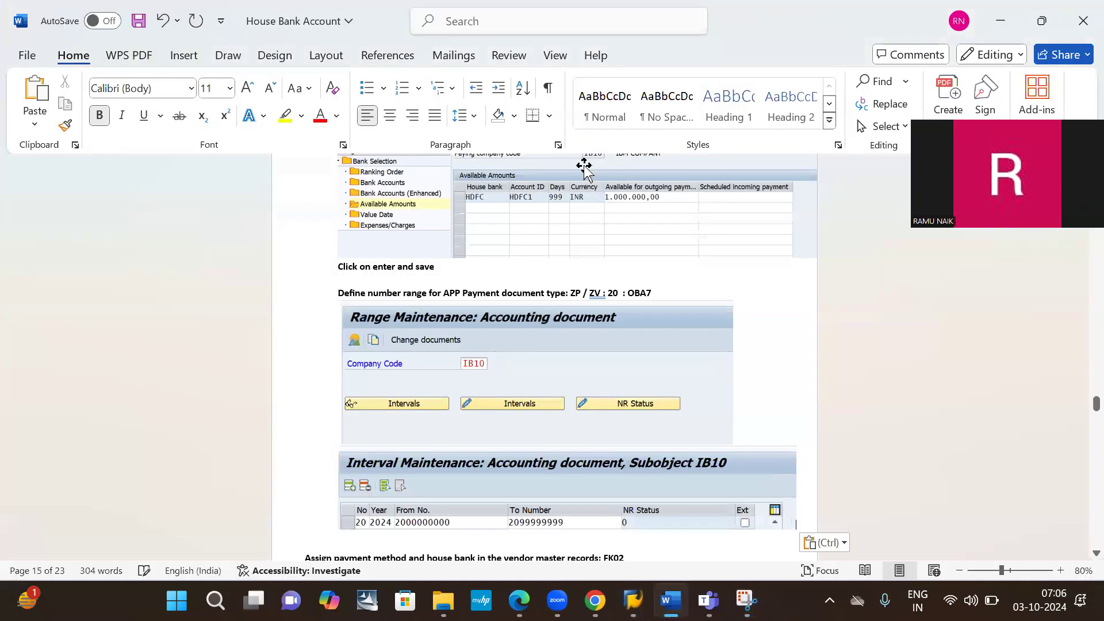
Add the line "Click on enter and save" under the interval screenshot, followed by a new line
key("Return")
type("C")
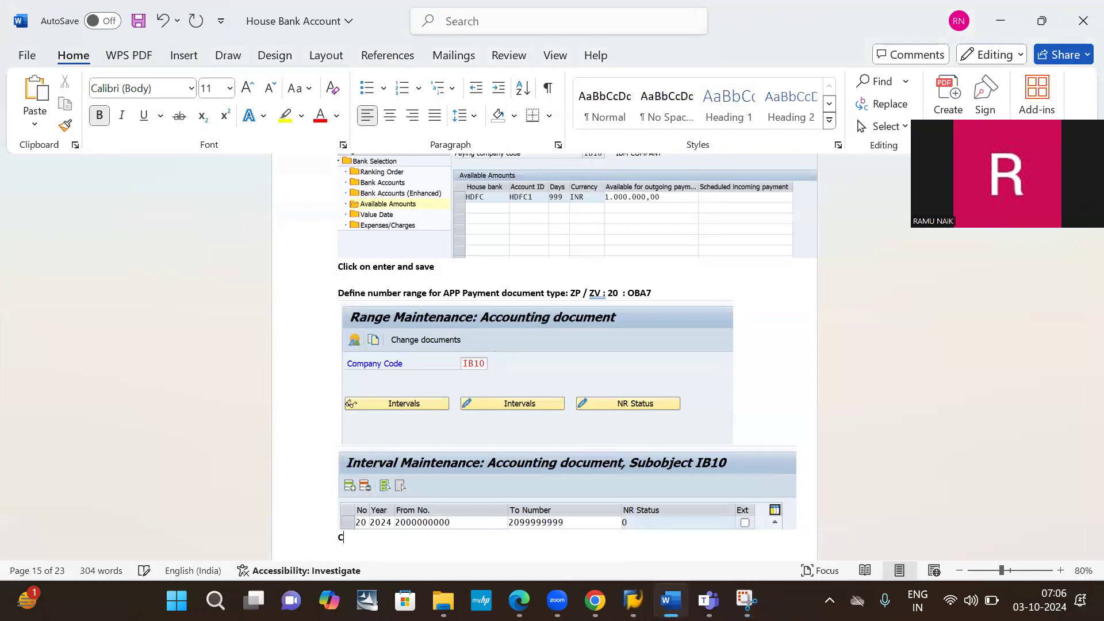
type("lick on enter and save")
scroll(616, 406, "down", 5)
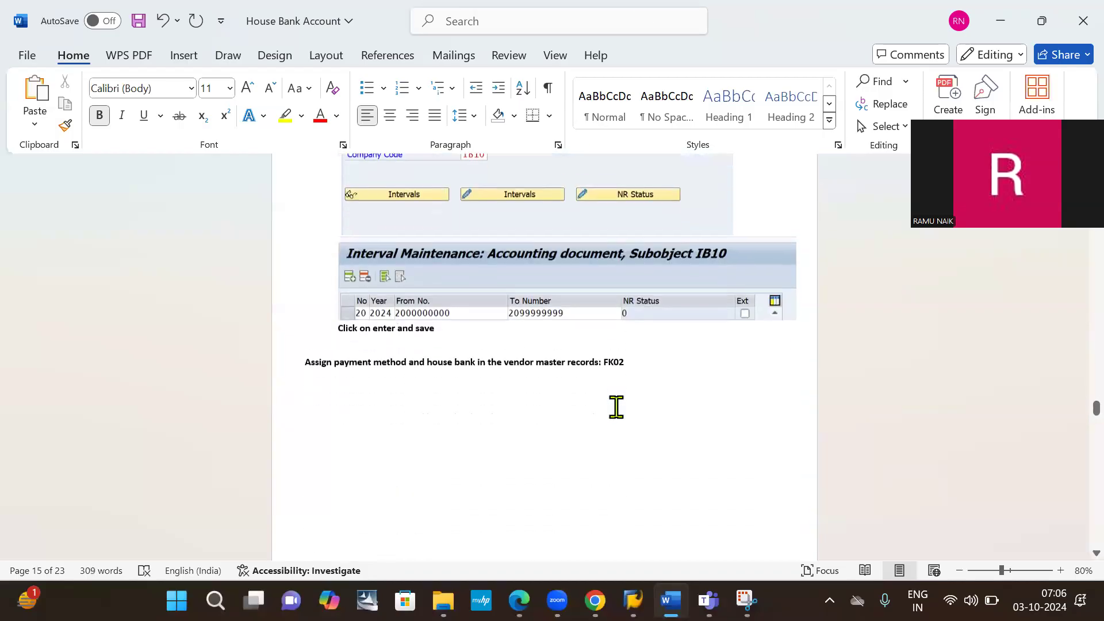
key("Return")
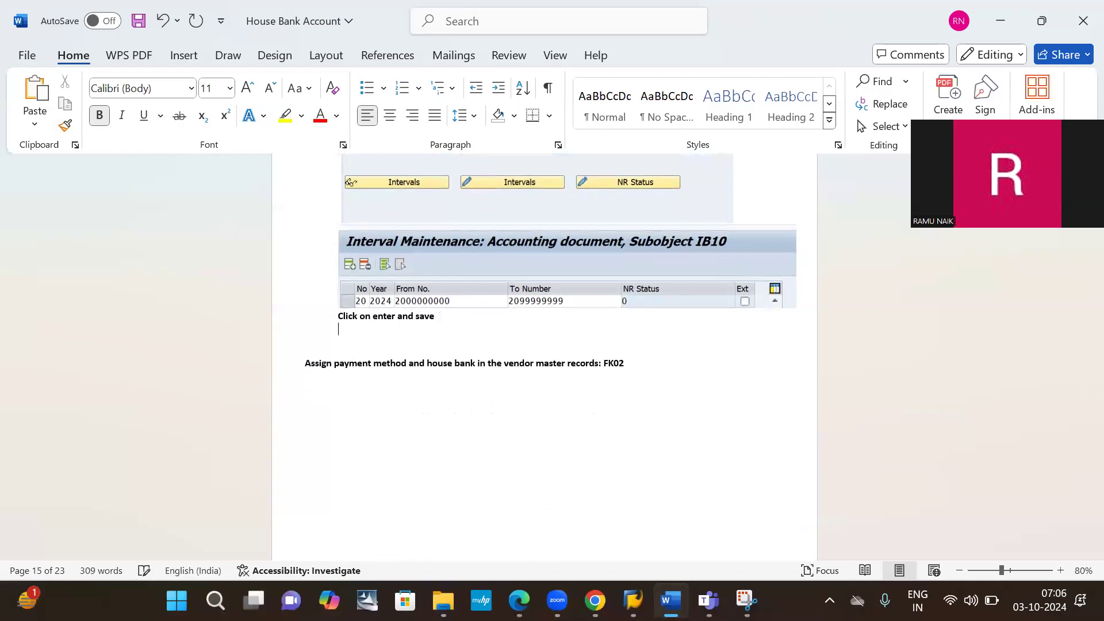
Return to SAP, validate the new number range interval 20 and save it, accepting the transport notice
key("alt+Tab")
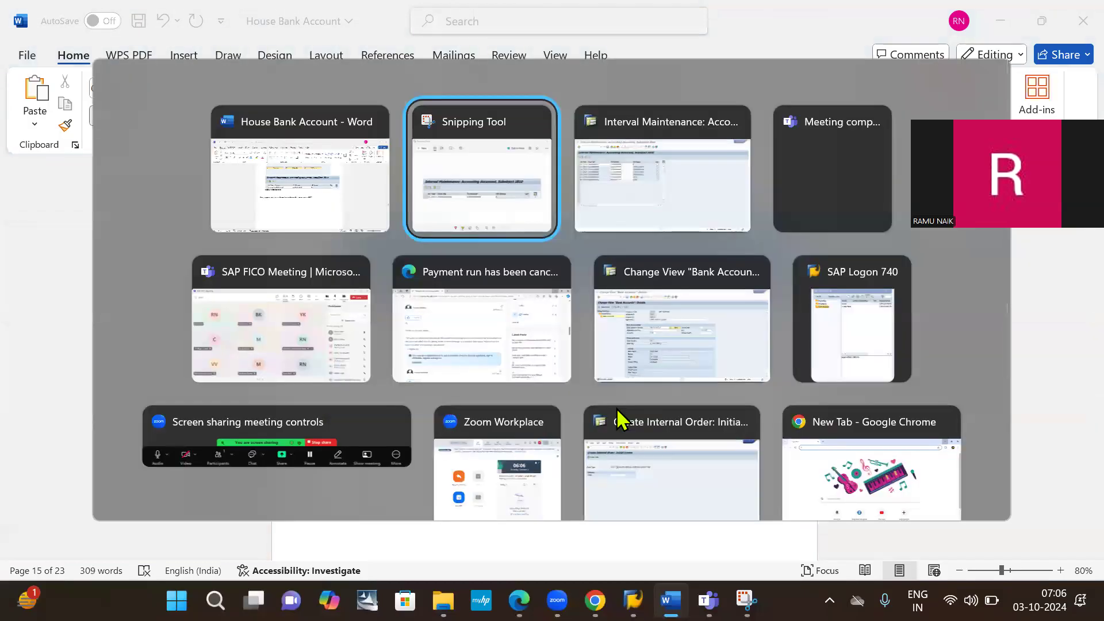
key("alt+Tab")
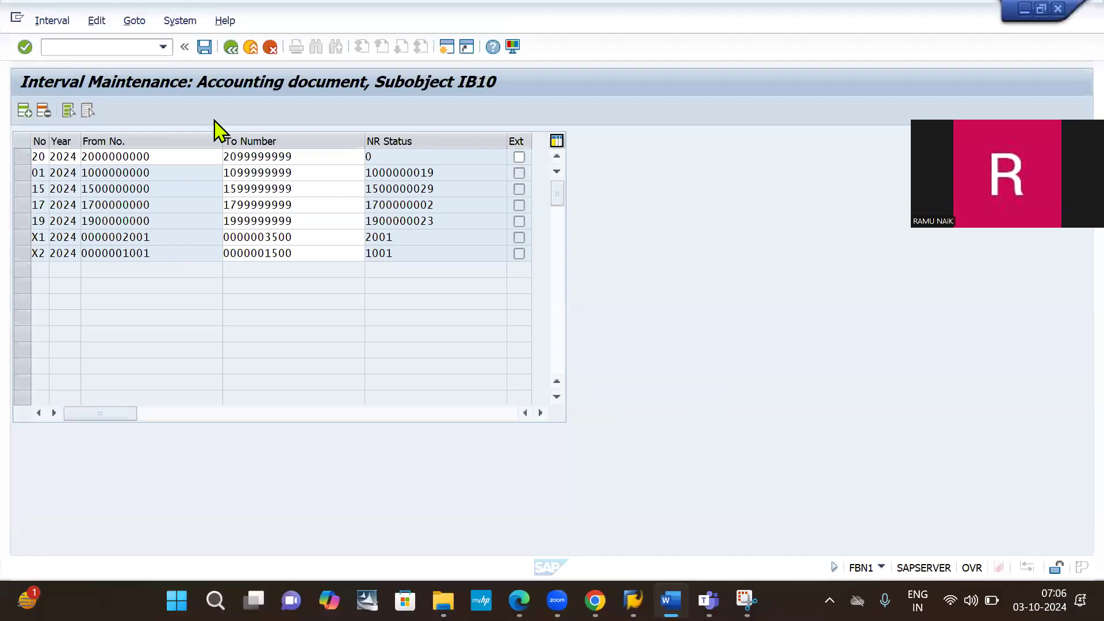
key("Return")
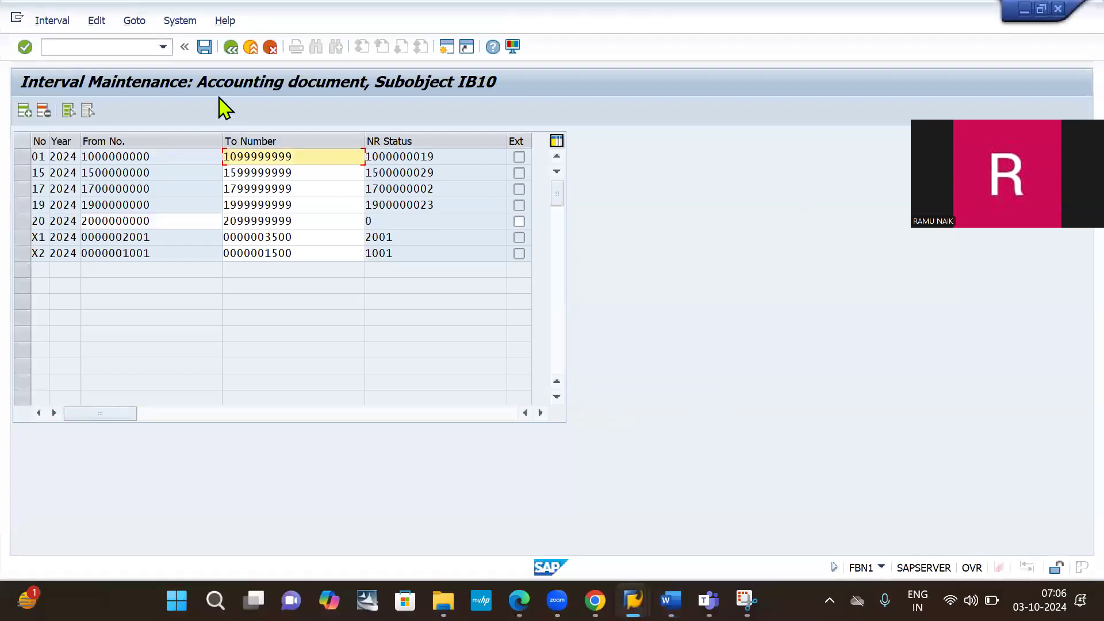
left_click(205, 47)
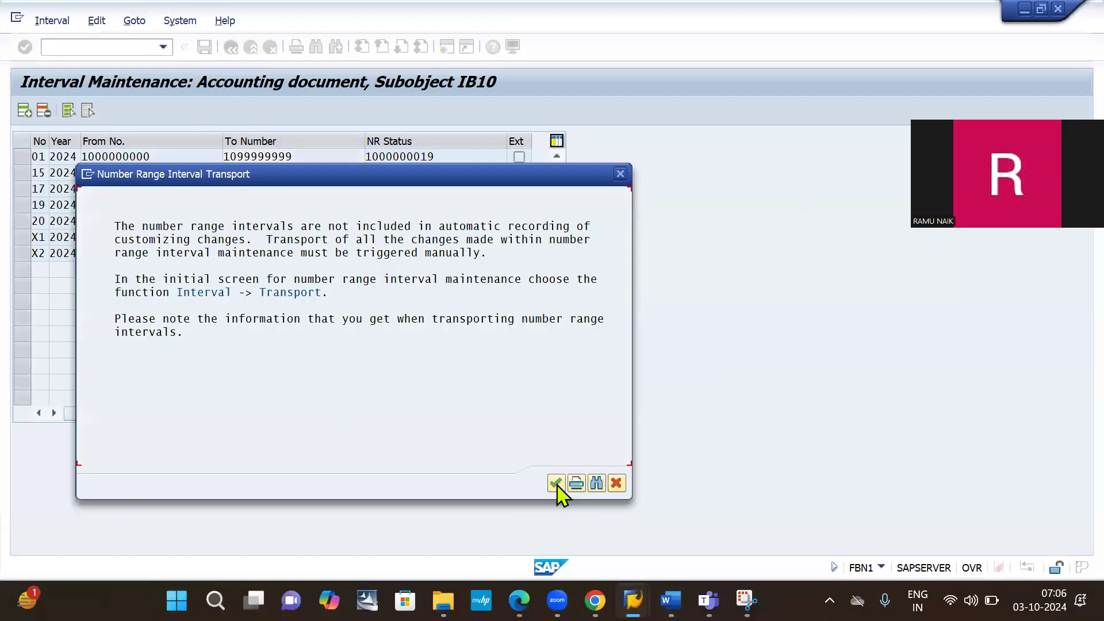
left_click(556, 484)
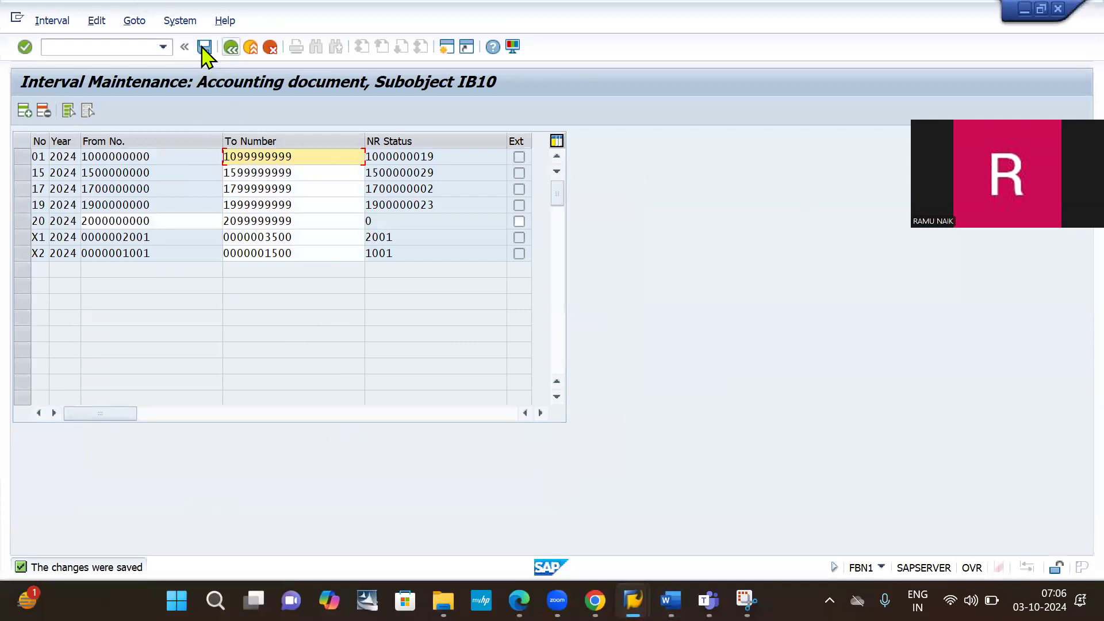
left_click(205, 46)
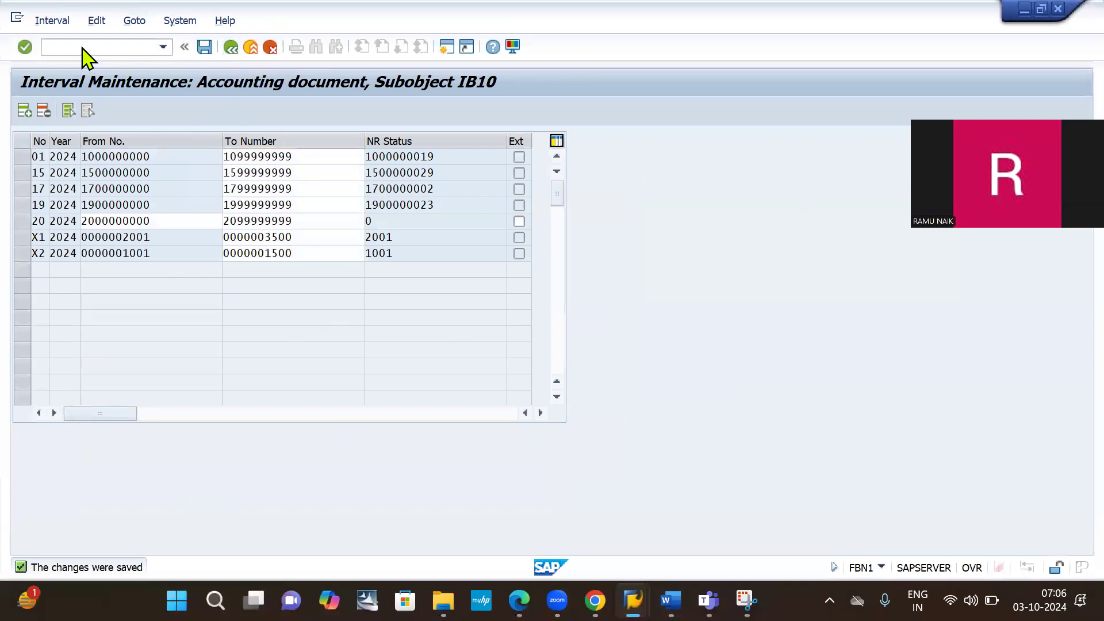
Start the automatic payment program with transaction /nf110
left_click(82, 46)
type("/nf11")
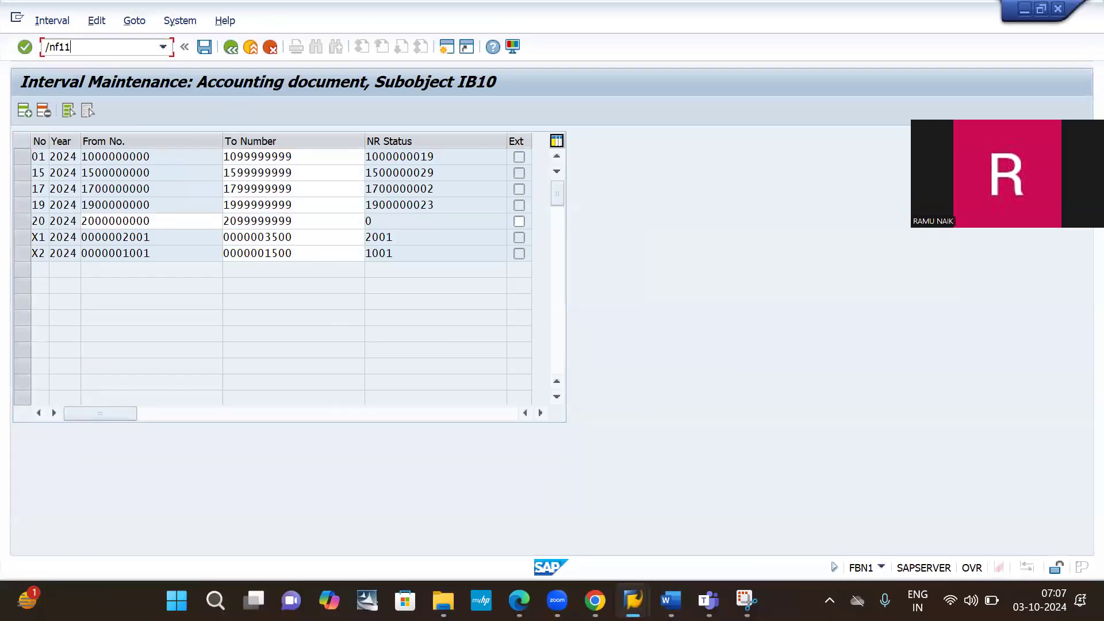
type("0")
key("Return")
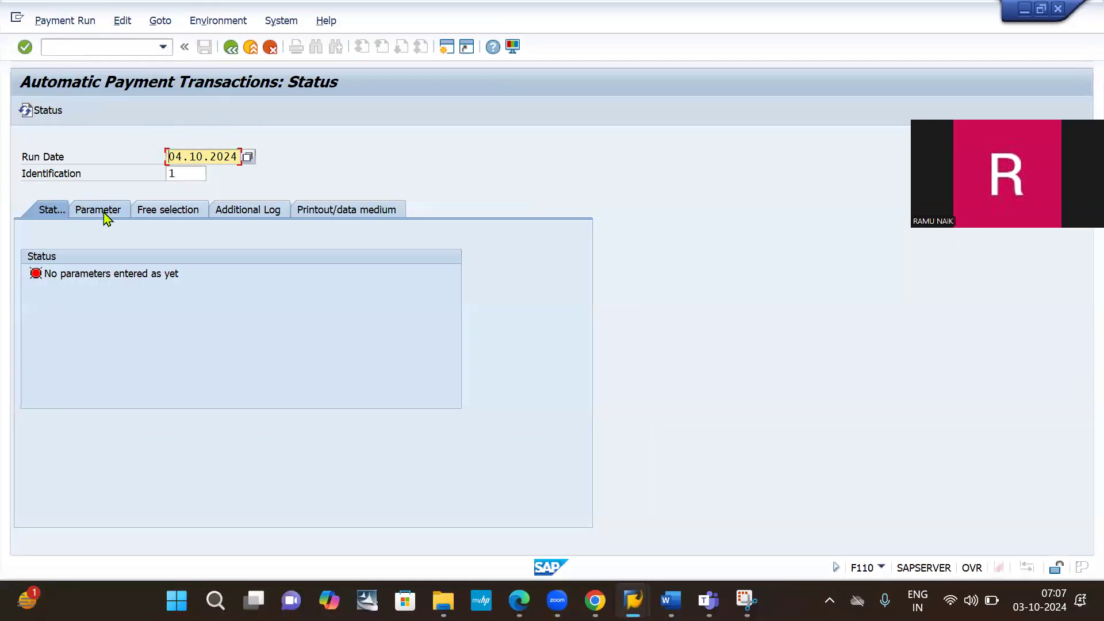
In the payment run parameters, enter company code IB10, payment method I and next posting date 10.10.2024
left_click(104, 213)
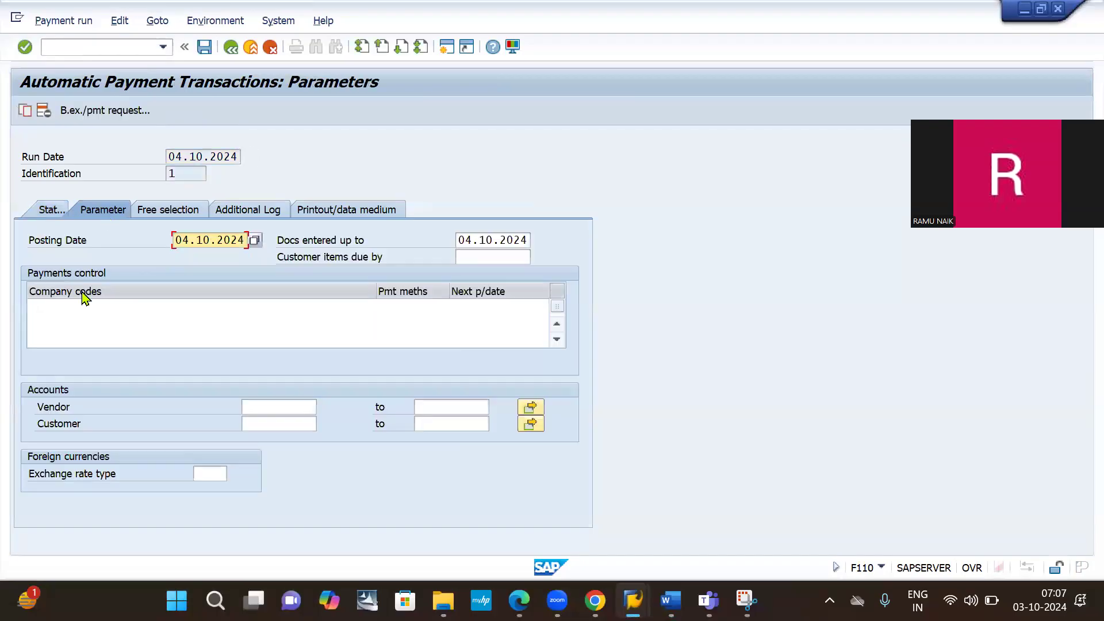
left_click(61, 305)
key("Down")
key("Return")
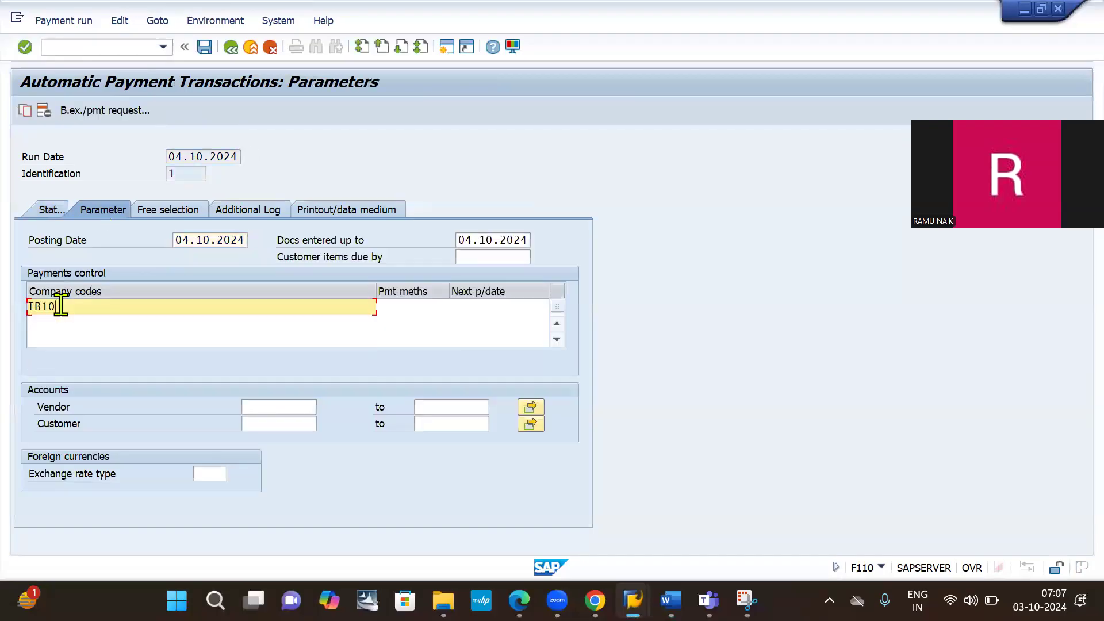
key("Tab")
key("space")
key("Down")
key("Return")
key("Tab")
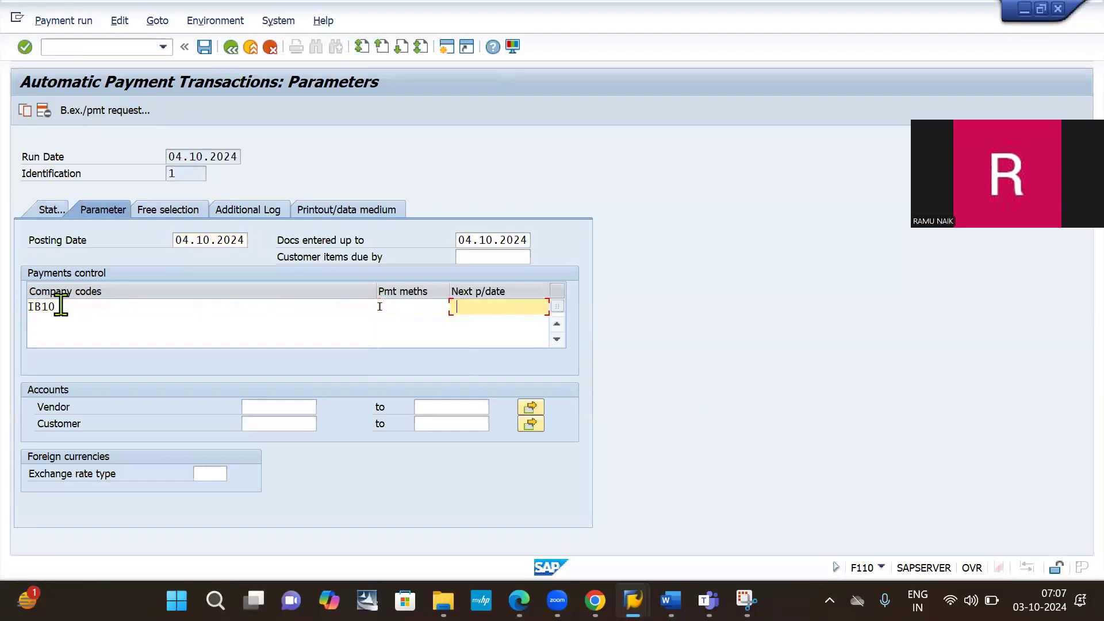
key("space")
key("Down")
key("Return")
Fill in the vendor account for the payment run using the first suggested entry
left_click(275, 404)
key("space")
key("Down")
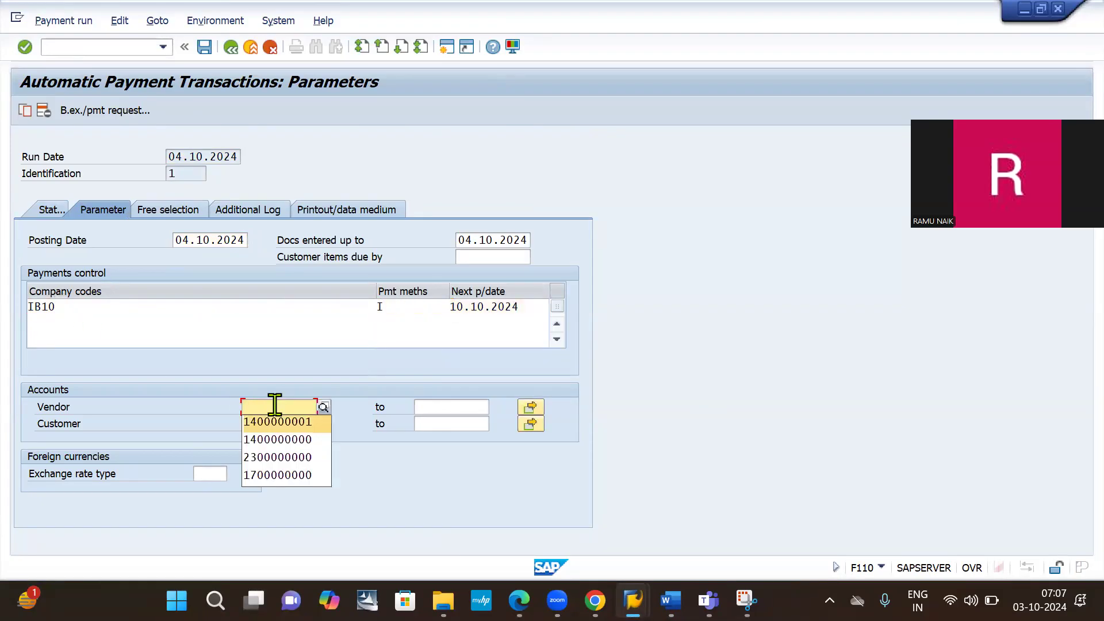
key("Return")
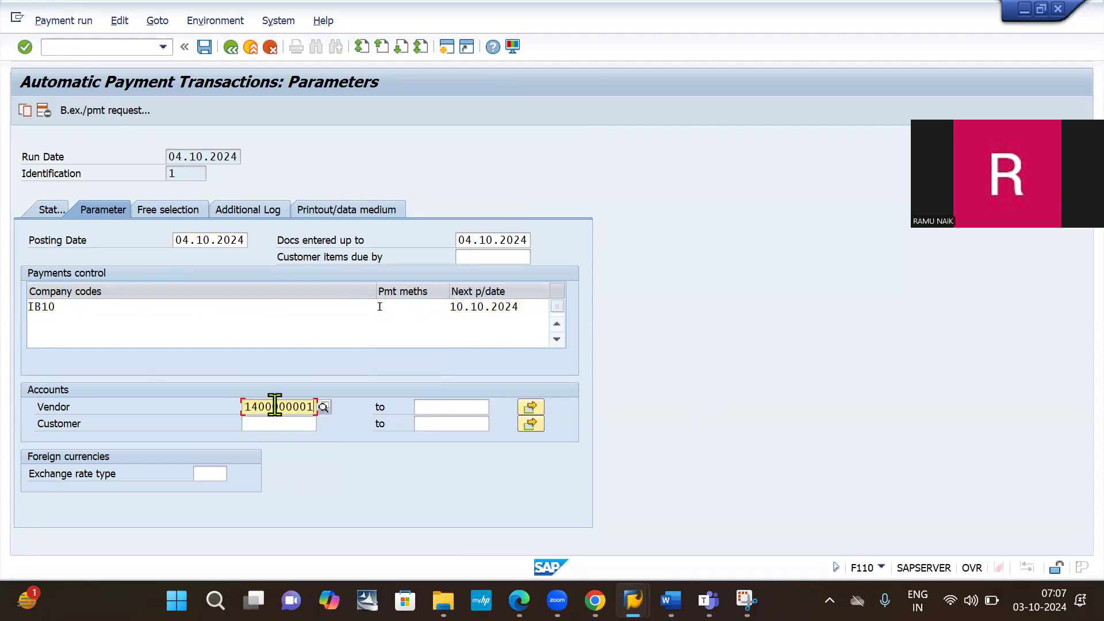
Enable additional logging for due date check, payment method selection in all cases and payment document line items, and enter the vendor account
left_click(240, 214)
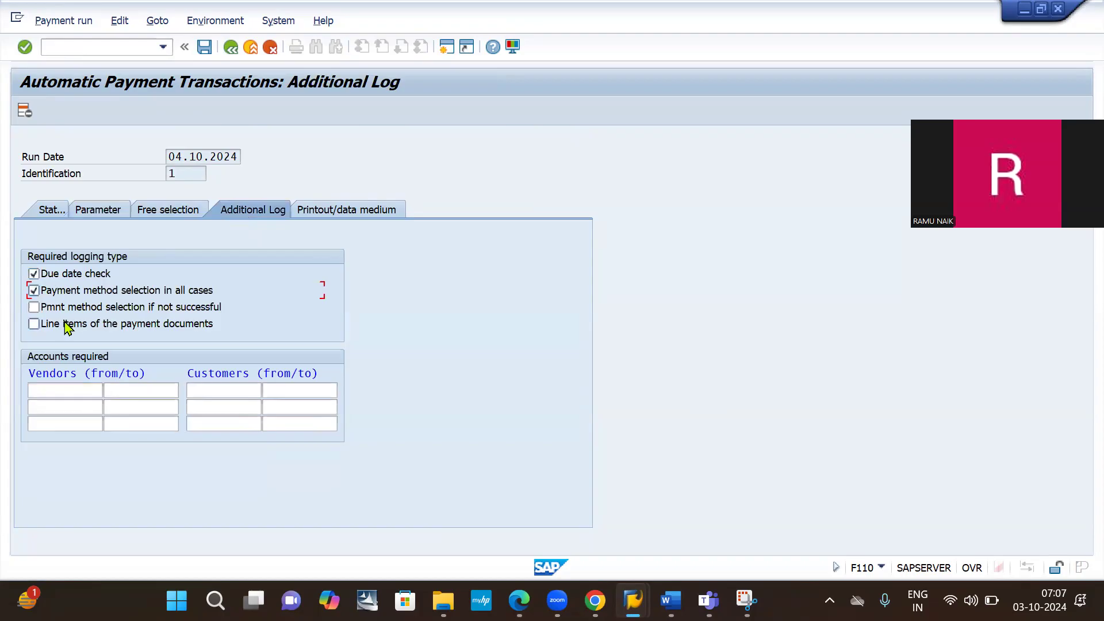
left_click(72, 390)
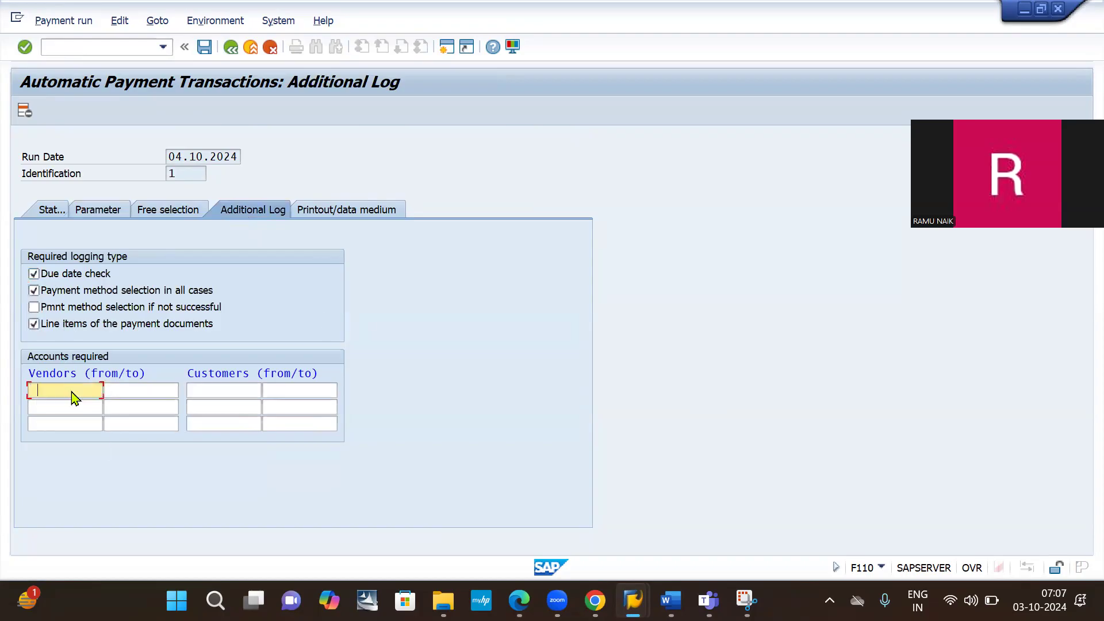
key("Down")
key("Return")
Assign variant IB101 to print program RFFOUS_C, then return to the run status and save the parameters
left_click(323, 217)
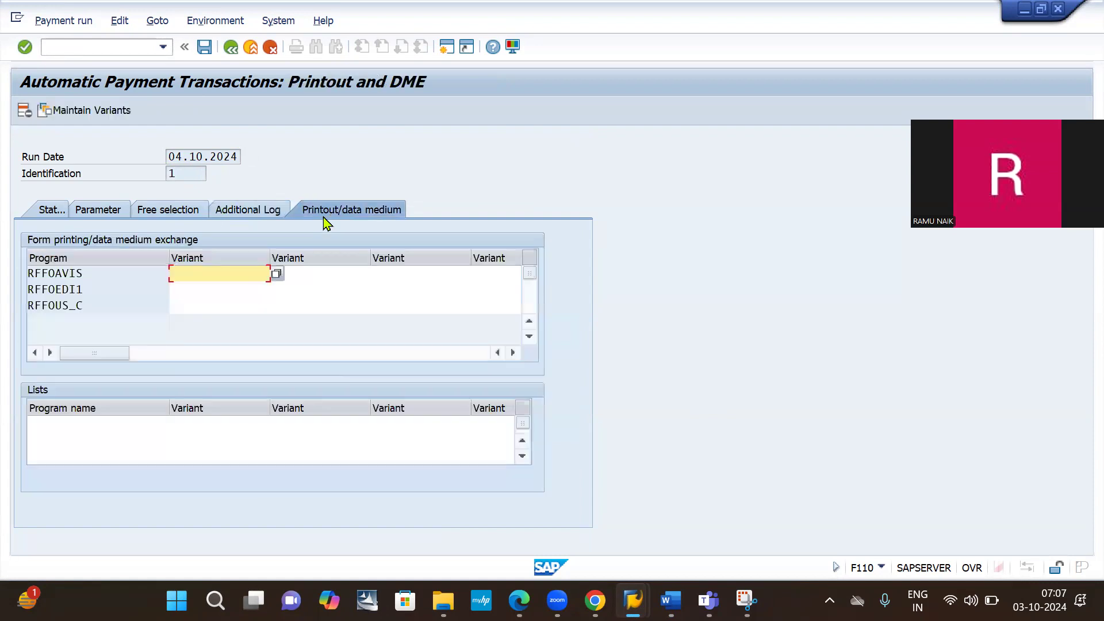
left_click(194, 305)
key("Down")
key("Return")
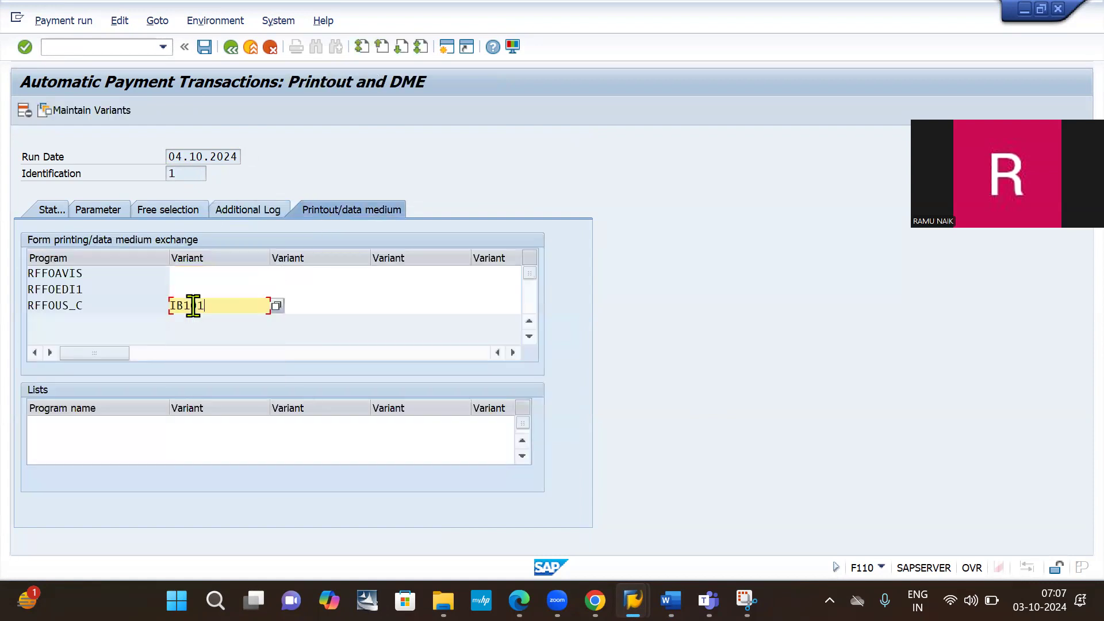
left_click(46, 213)
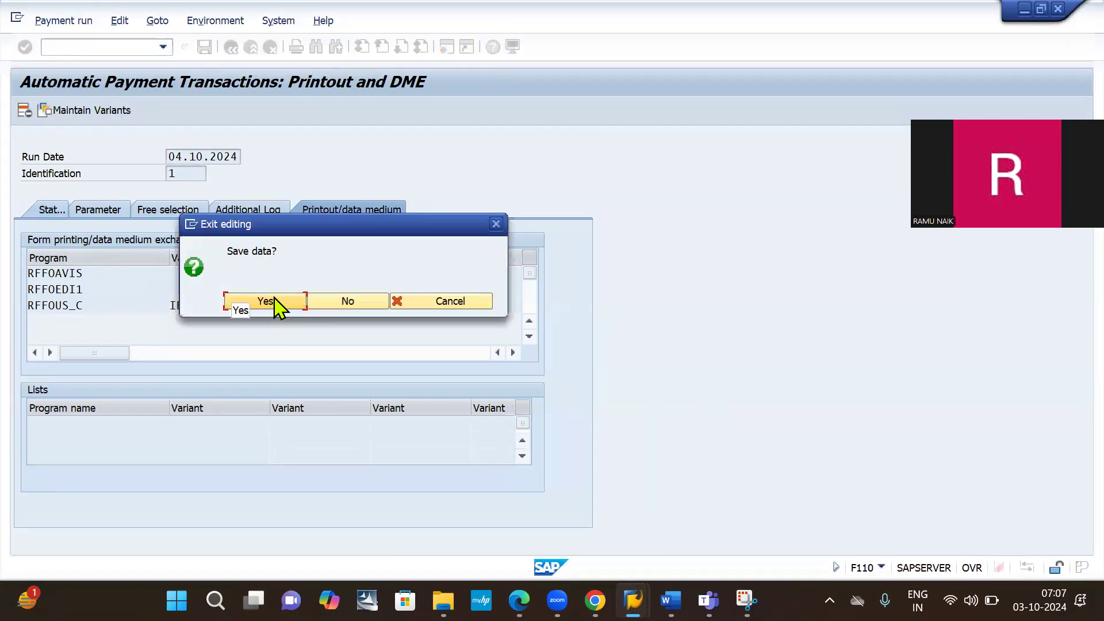
left_click(271, 302)
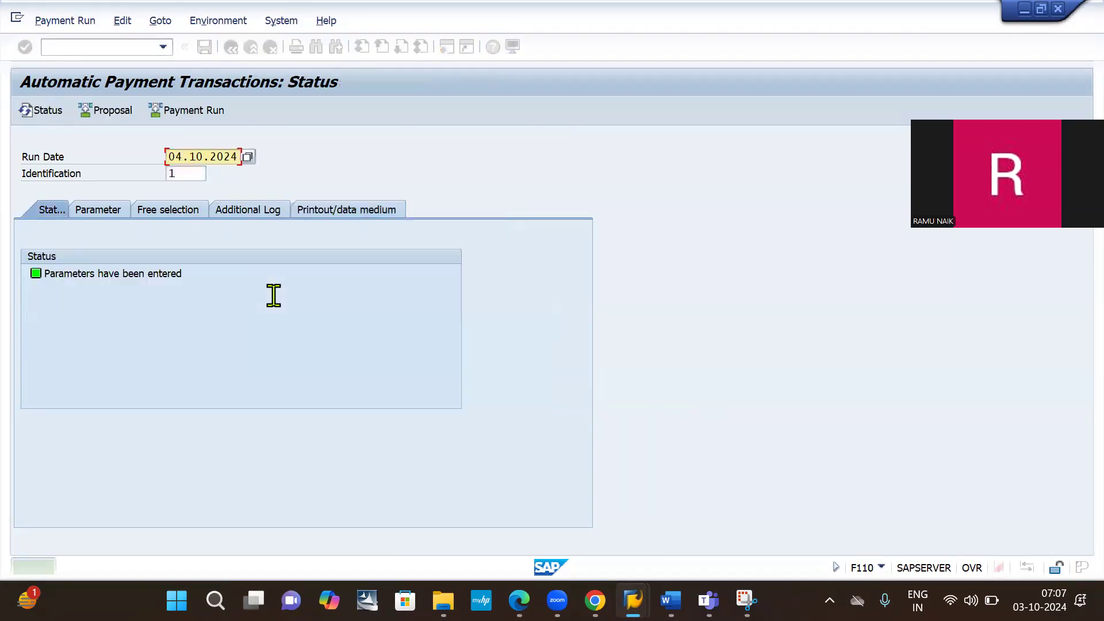
Schedule the payment proposal to start immediately with the create payment medium option, and refresh the run status
left_click(112, 114)
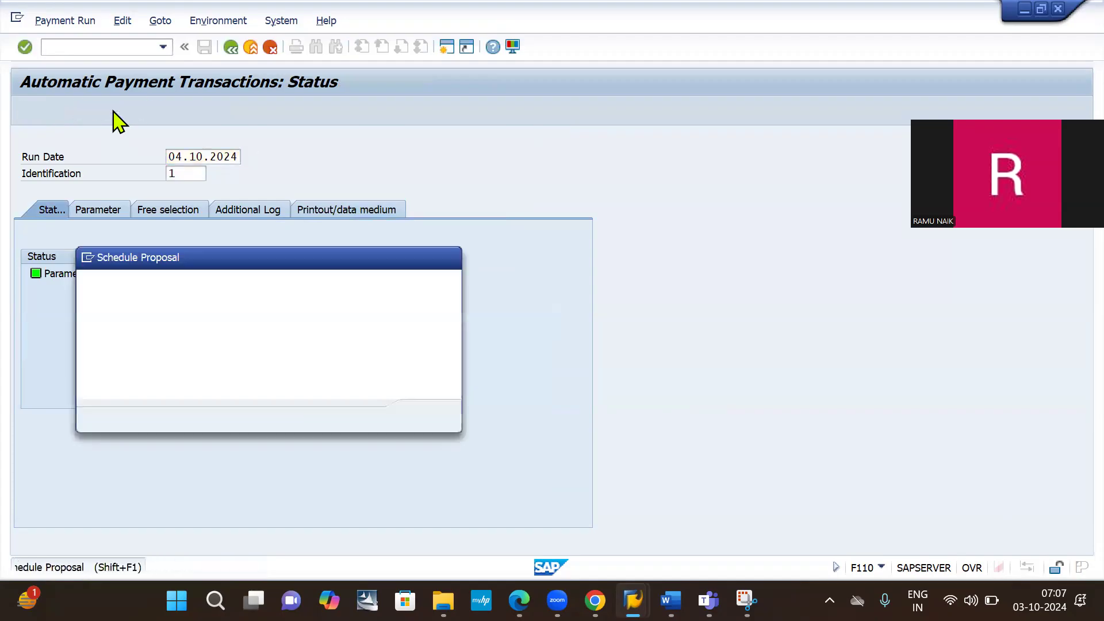
left_click(322, 301)
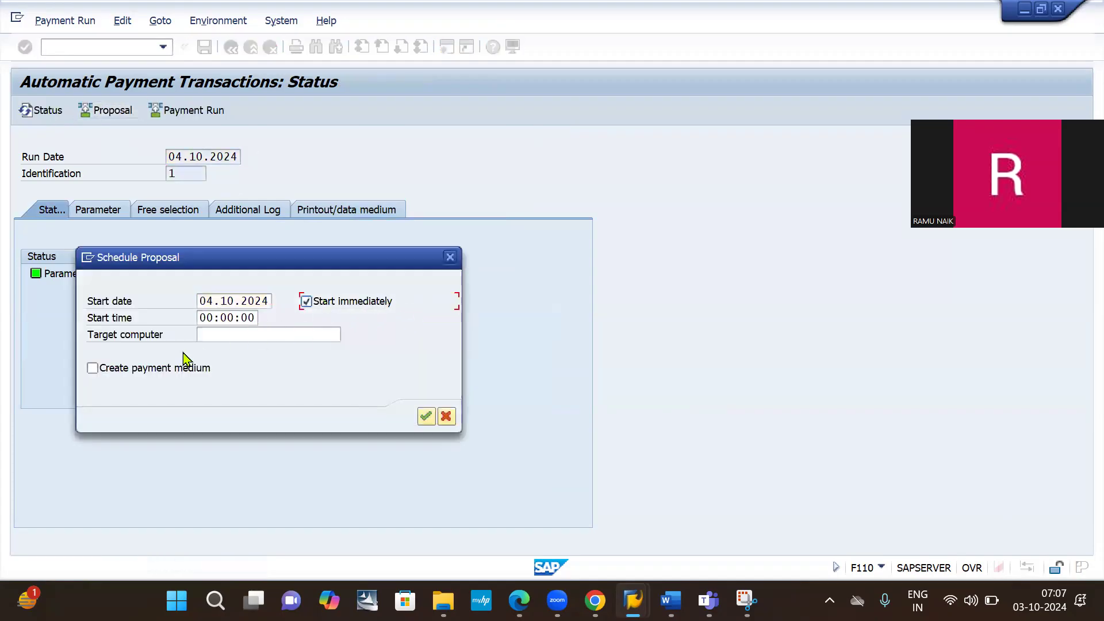
left_click(163, 375)
left_click(426, 417)
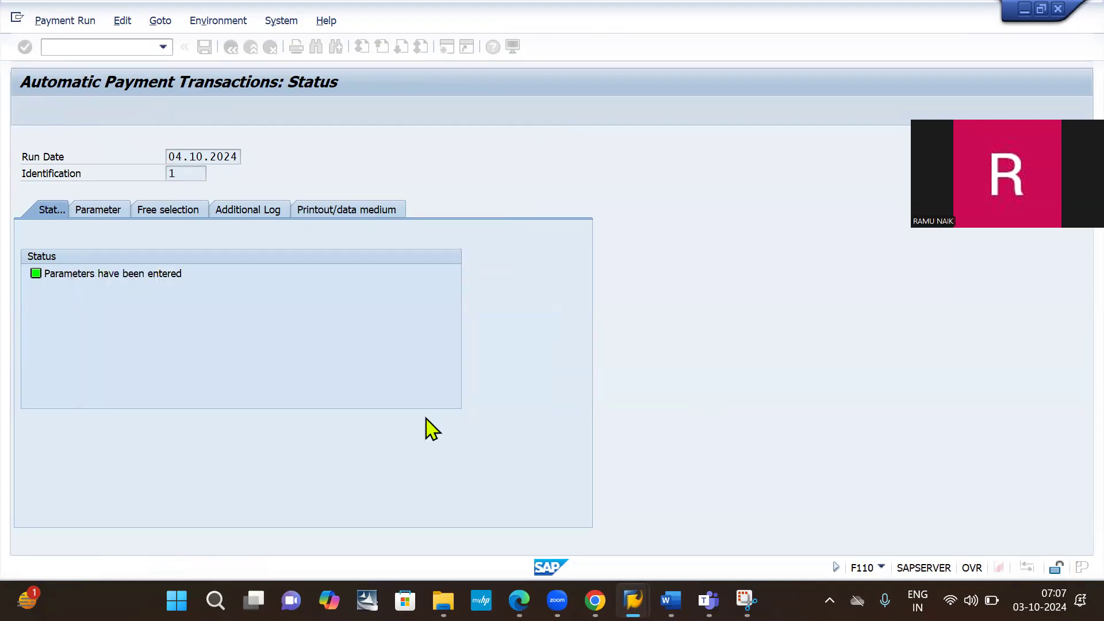
key("Return")
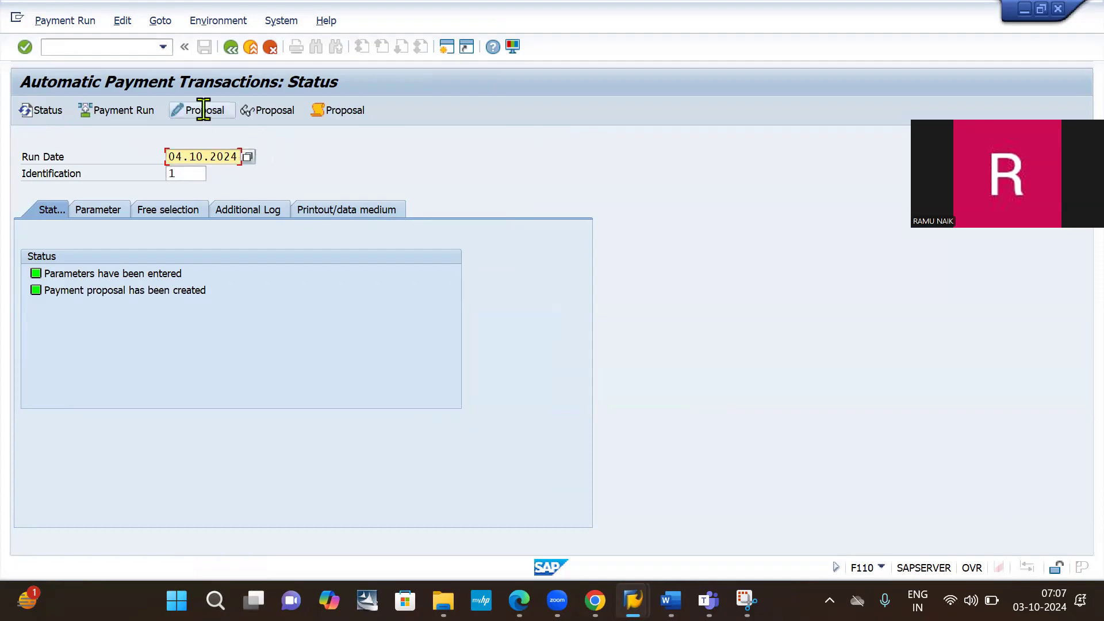
Review the payment proposal for all accounting clerks, then schedule the payment run to start immediately with payment medium creation
left_click(203, 109)
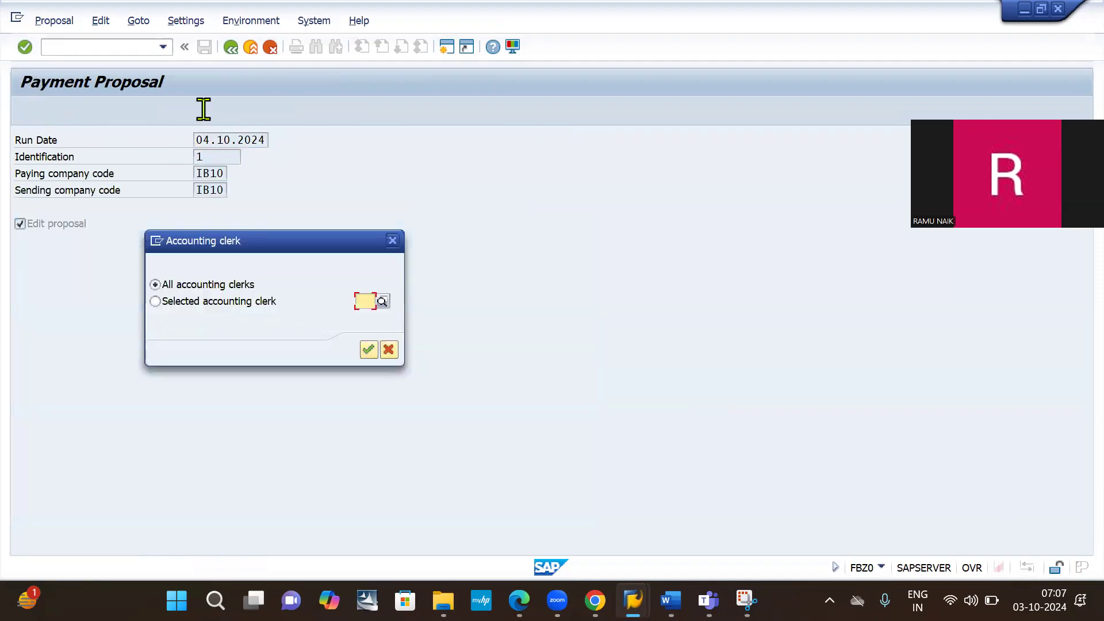
key("Return")
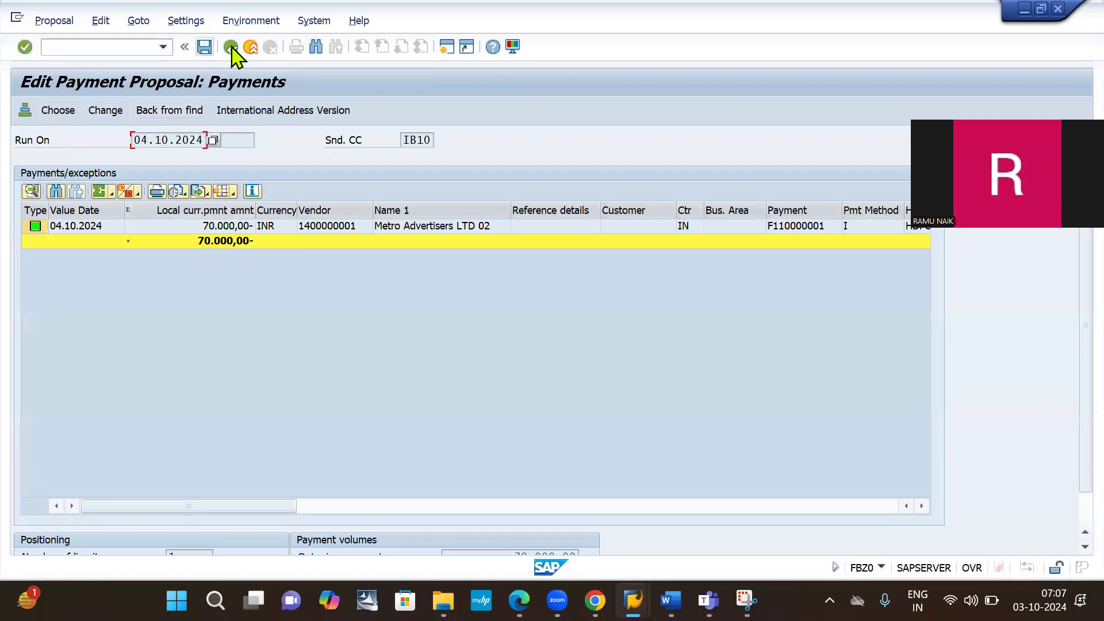
left_click(232, 48)
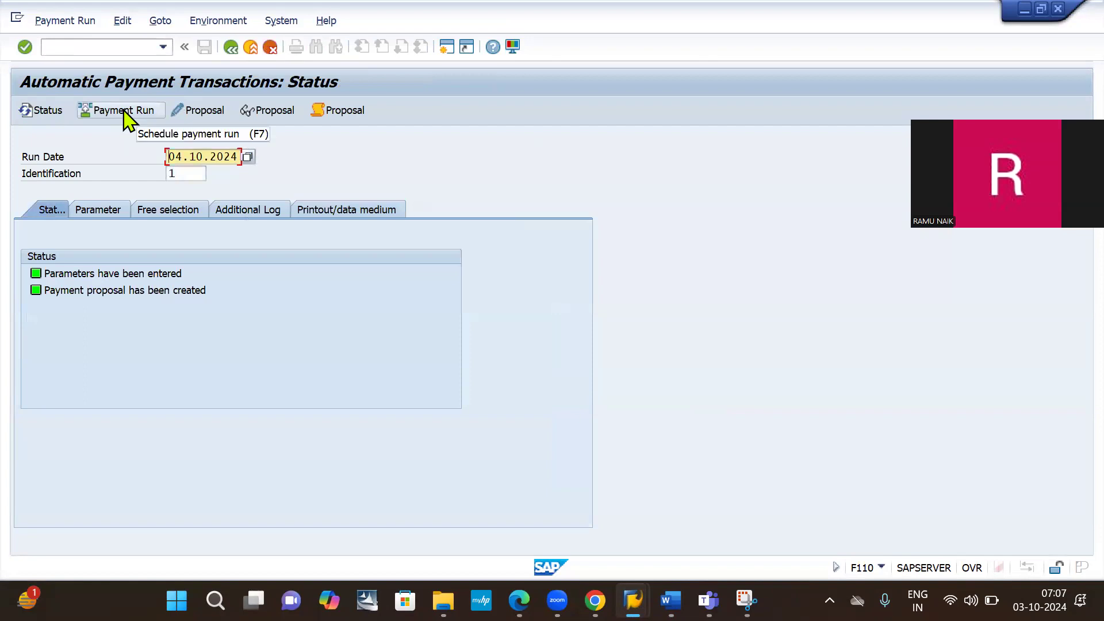
left_click(124, 114)
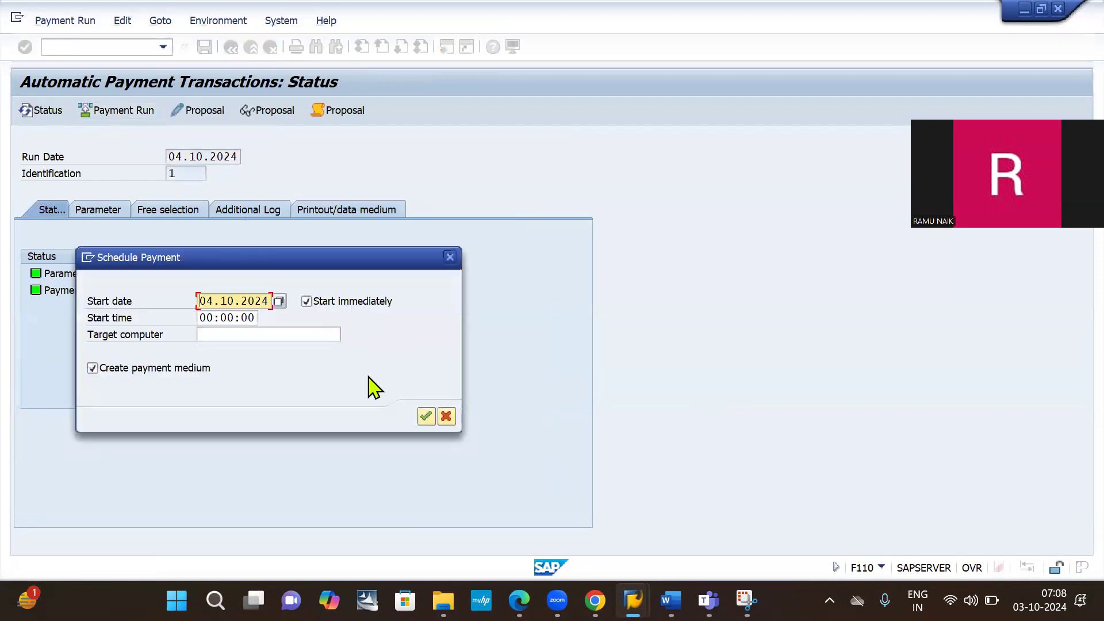
key("Return")
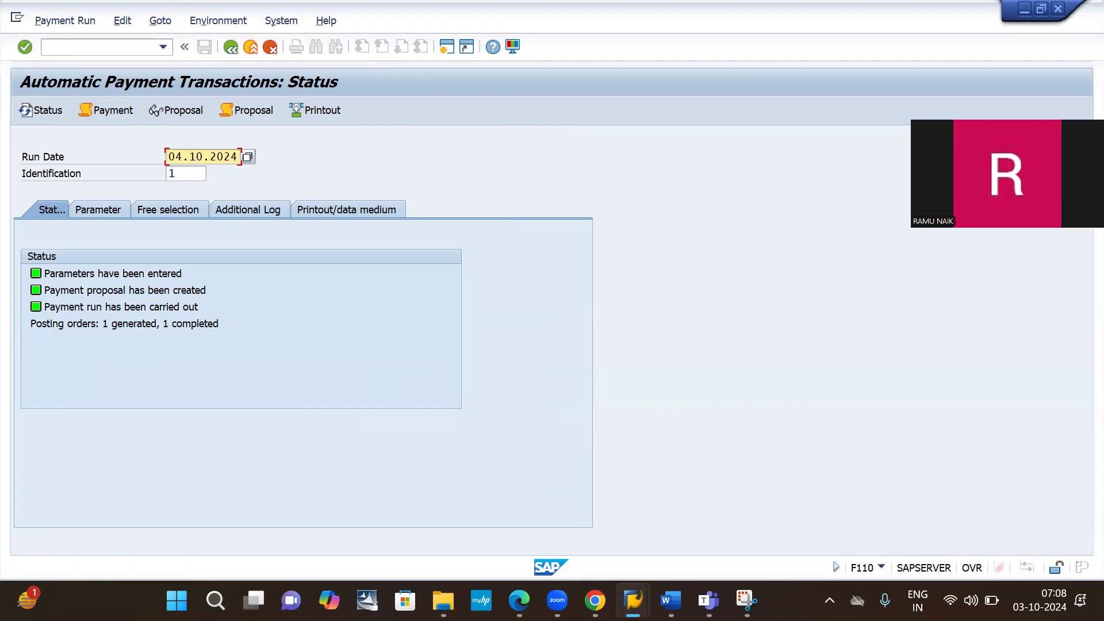
Capture a screenshot of the payment run status area, including its header and status list, with Snipping Tool
left_click(746, 600)
left_click(323, 49)
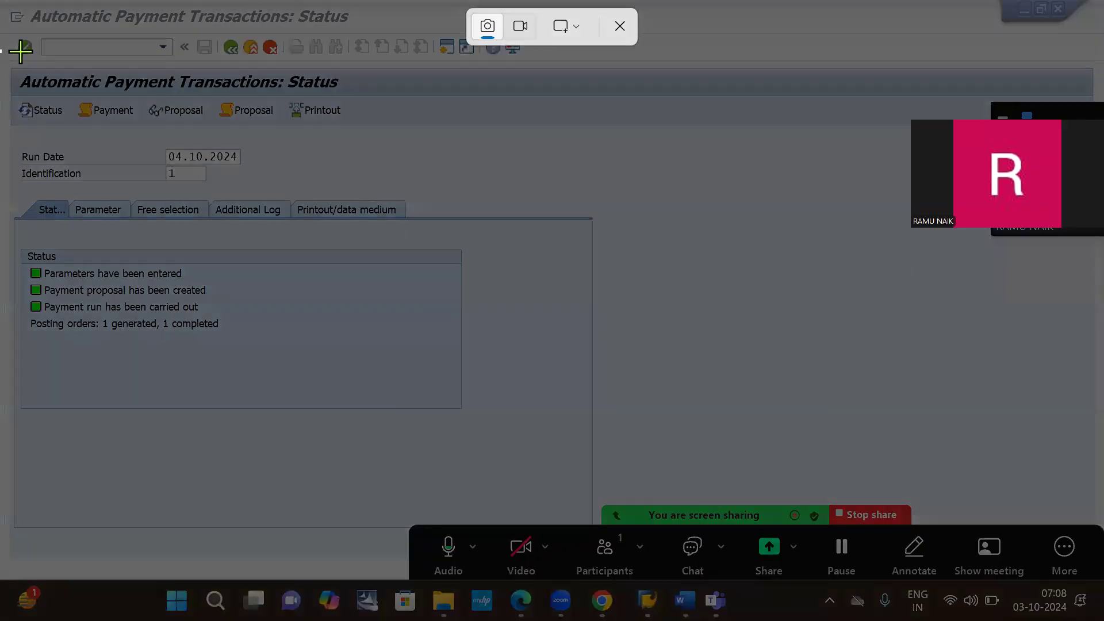
left_click_drag(1, 47, 518, 492)
left_click_drag(529, 454, 550, 381)
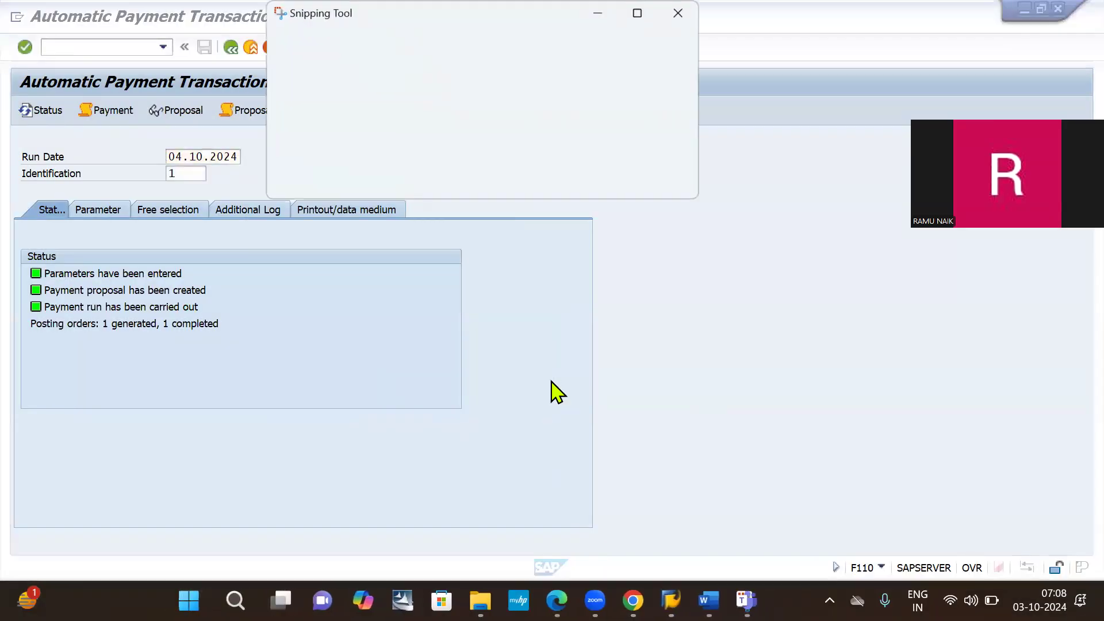
In the House Bank Account document in Word, paste the status screenshot below the last "Click on enter" line and start a new line
key("alt+Tab")
key("alt+Tab")
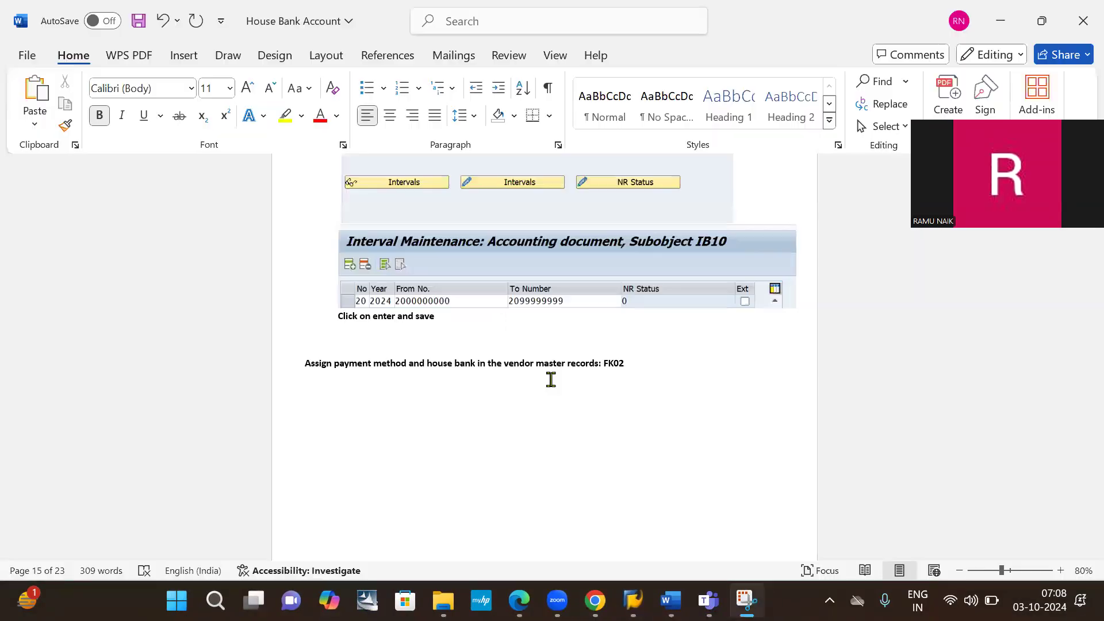
left_click(441, 337)
key("ctrl+v")
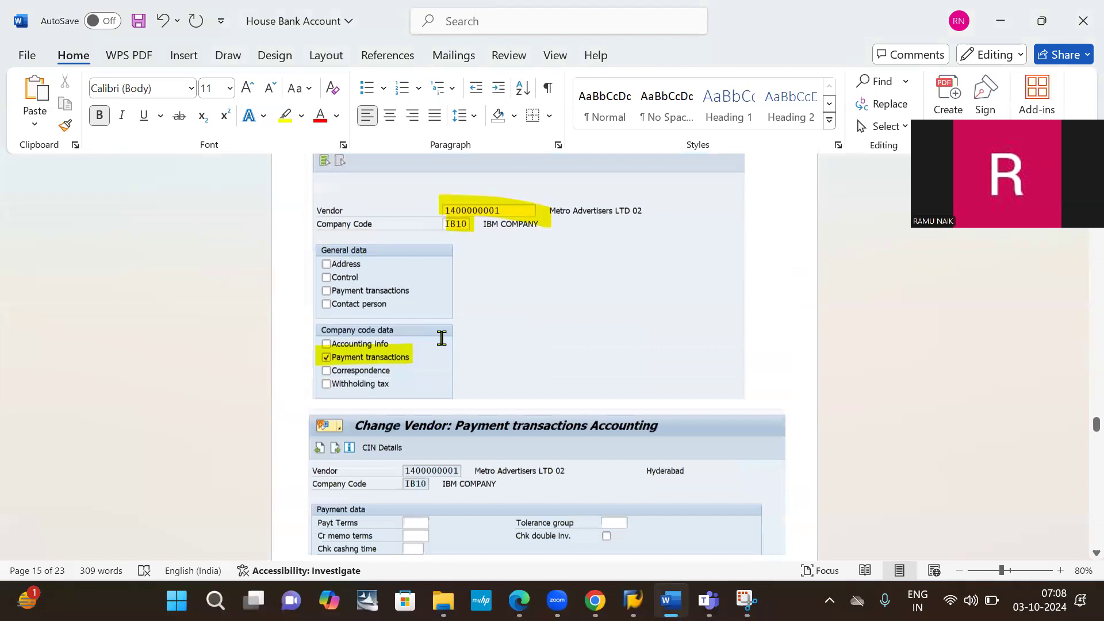
scroll(441, 337, "down", 20)
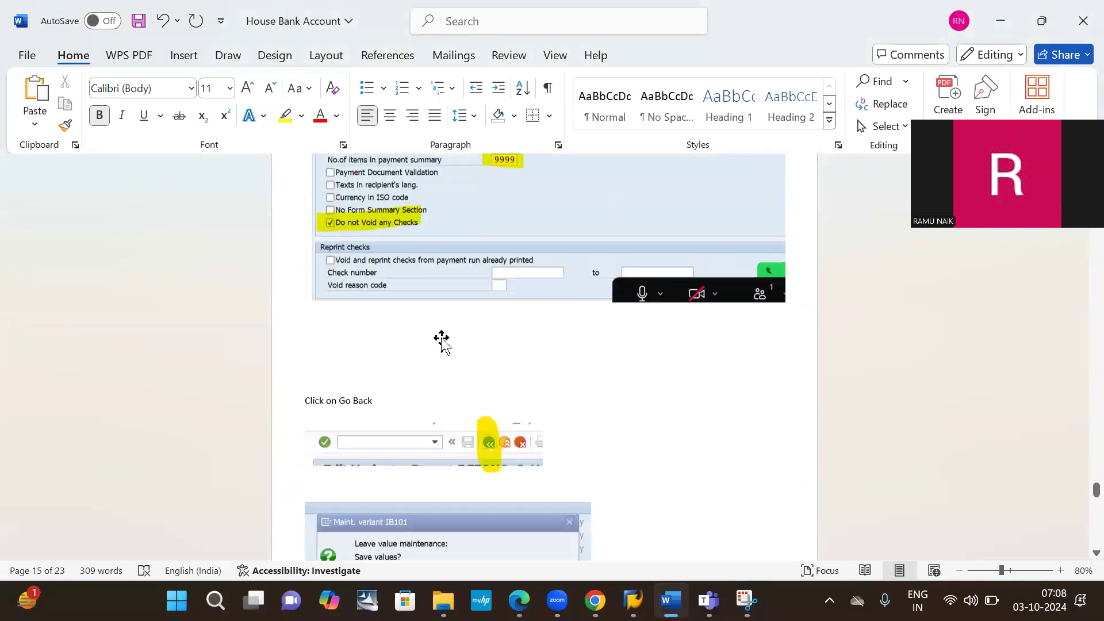
scroll(441, 338, "down", 20)
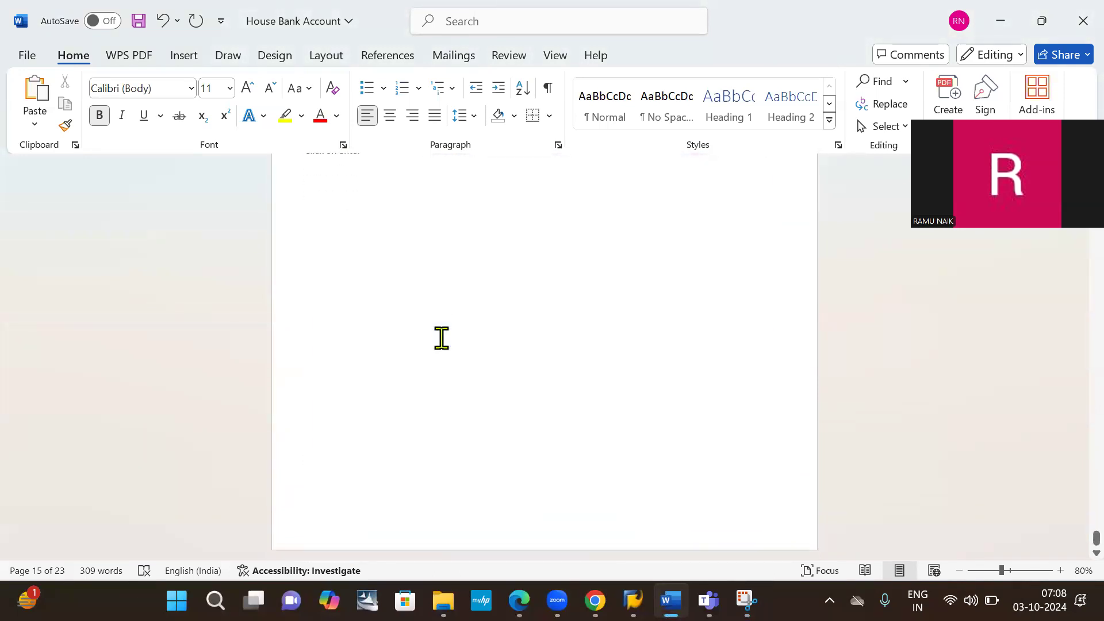
scroll(441, 338, "up", 3)
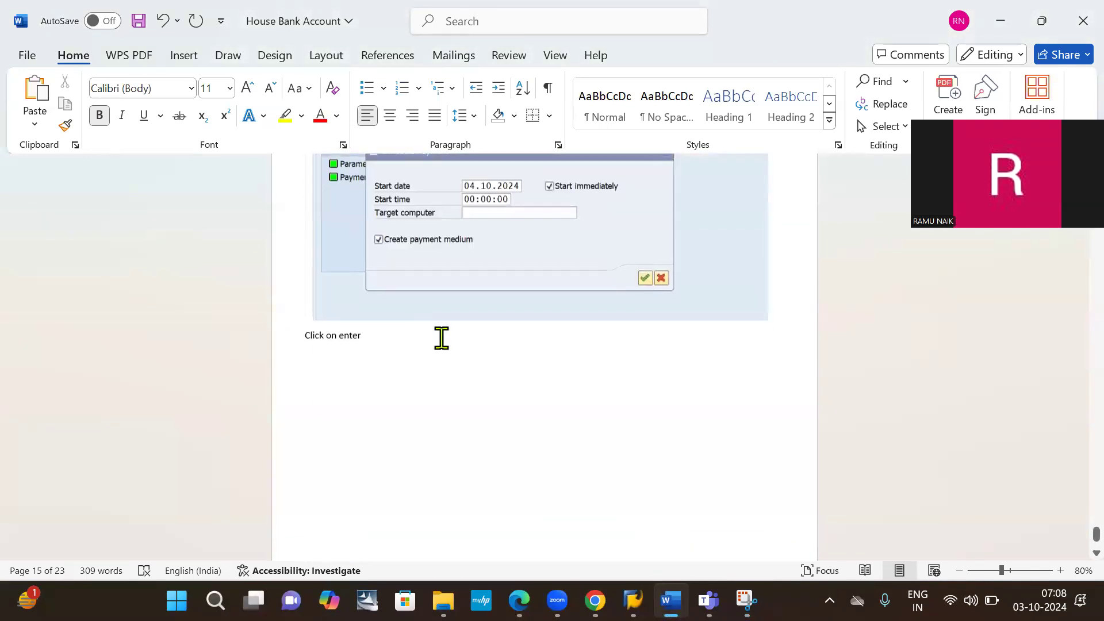
left_click(359, 362)
key("ctrl+v")
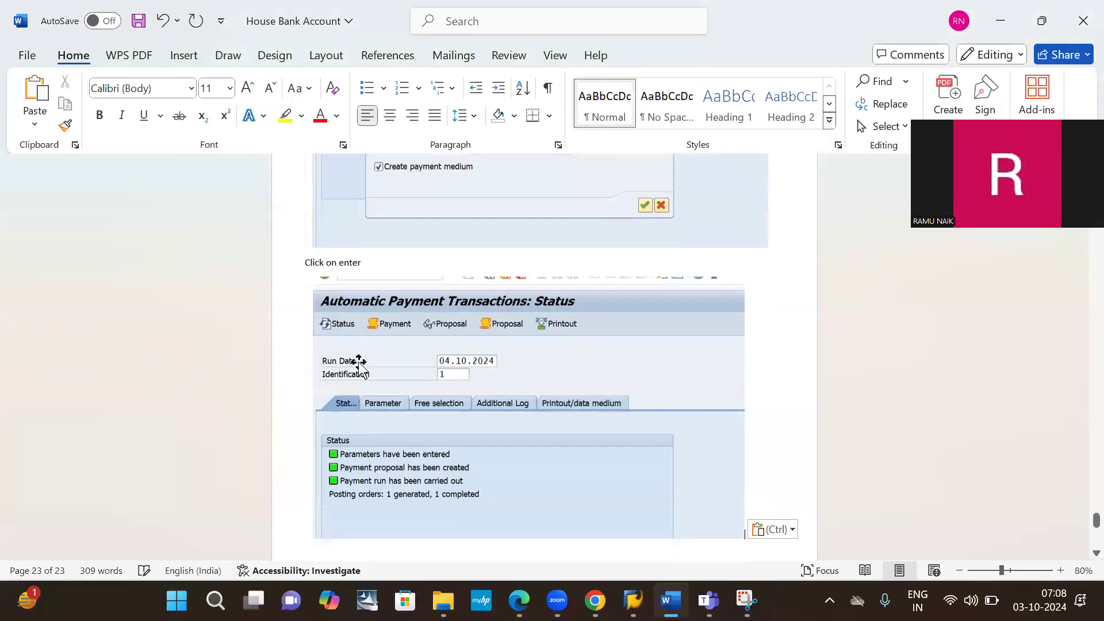
key("Return")
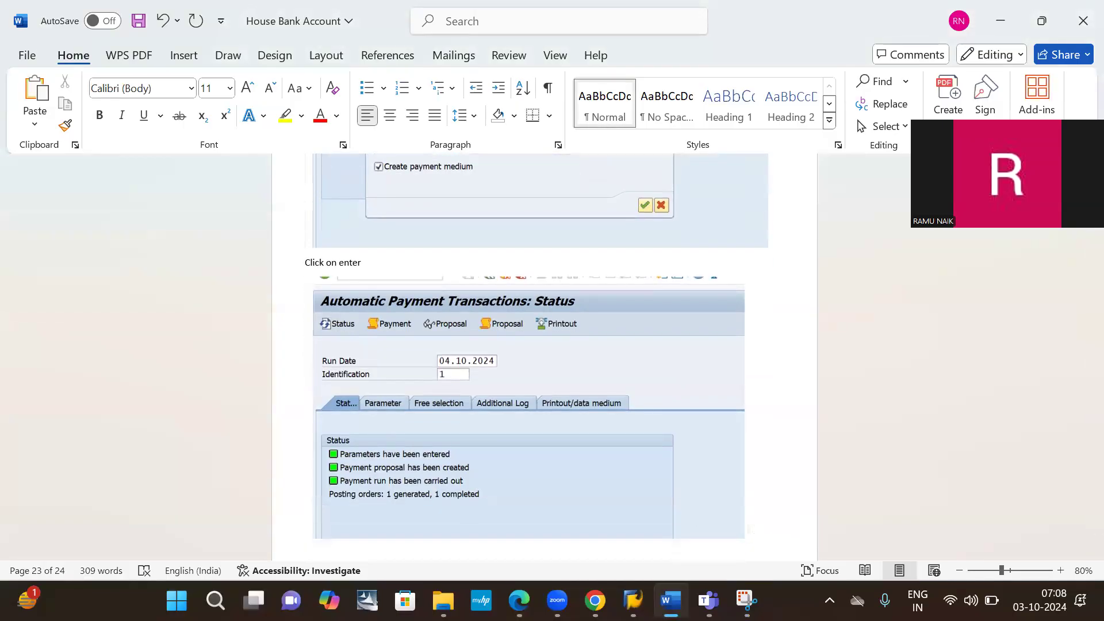
scroll(553, 370, "down", 5)
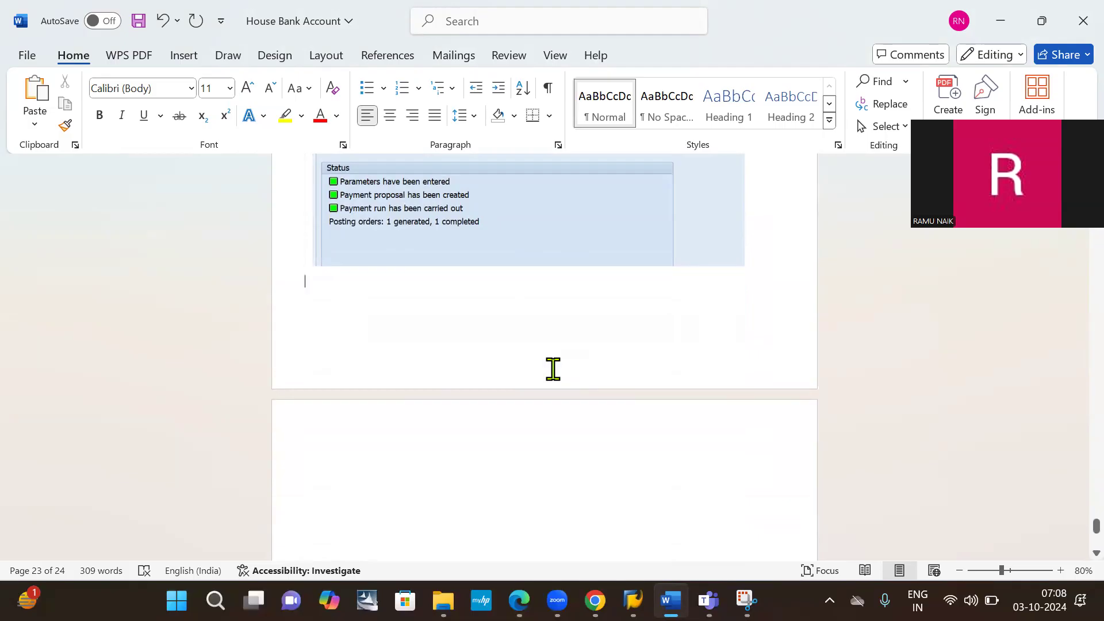
key("alt+Tab")
key("Tab")
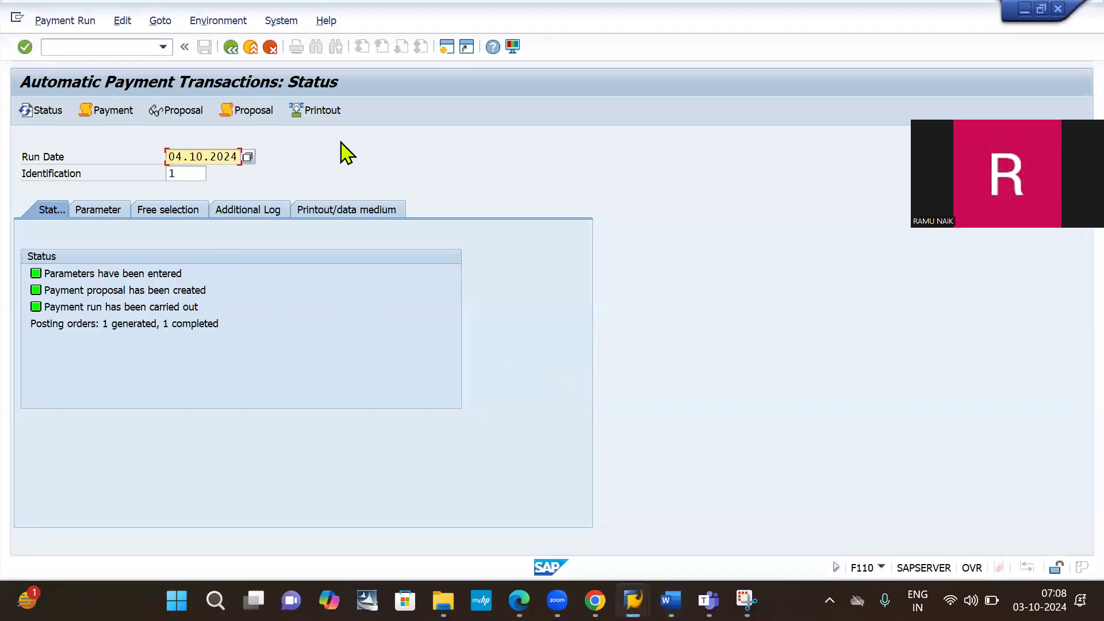
left_click(323, 110)
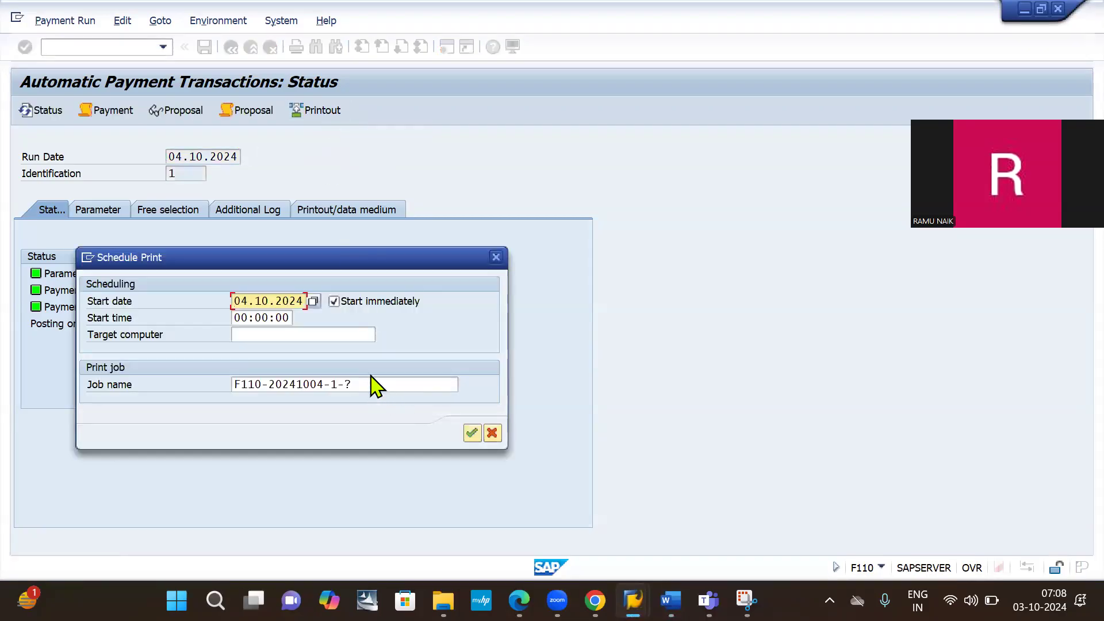
left_click(368, 384)
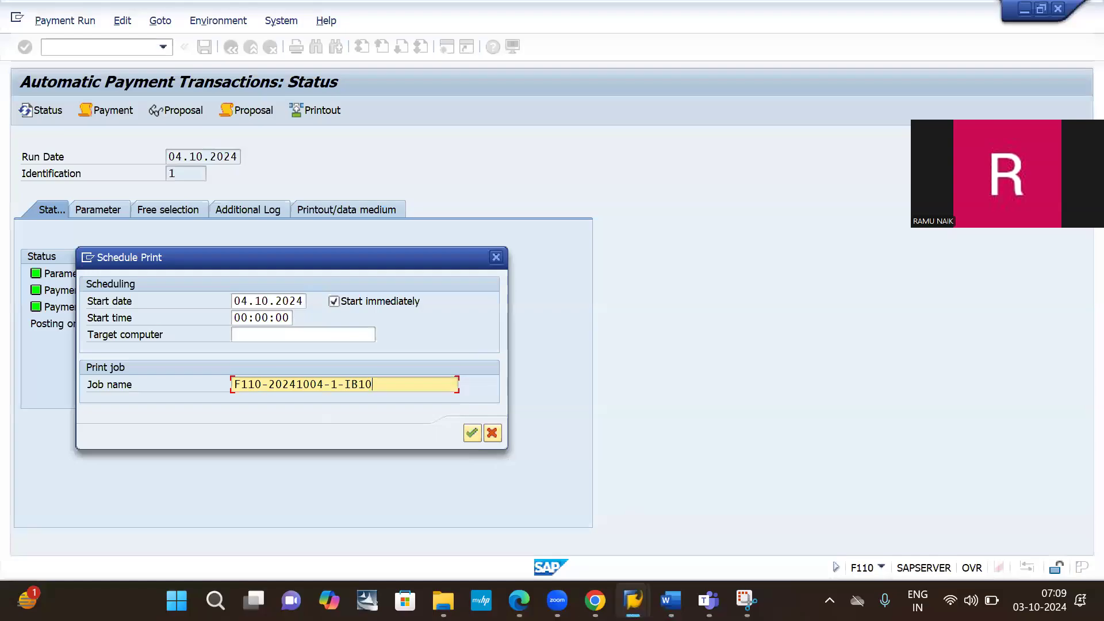
Capture the Schedule Print dialog with the run status header in Snipping Tool and highlight the Printout command in yellow
key("alt+Tab")
left_click(316, 47)
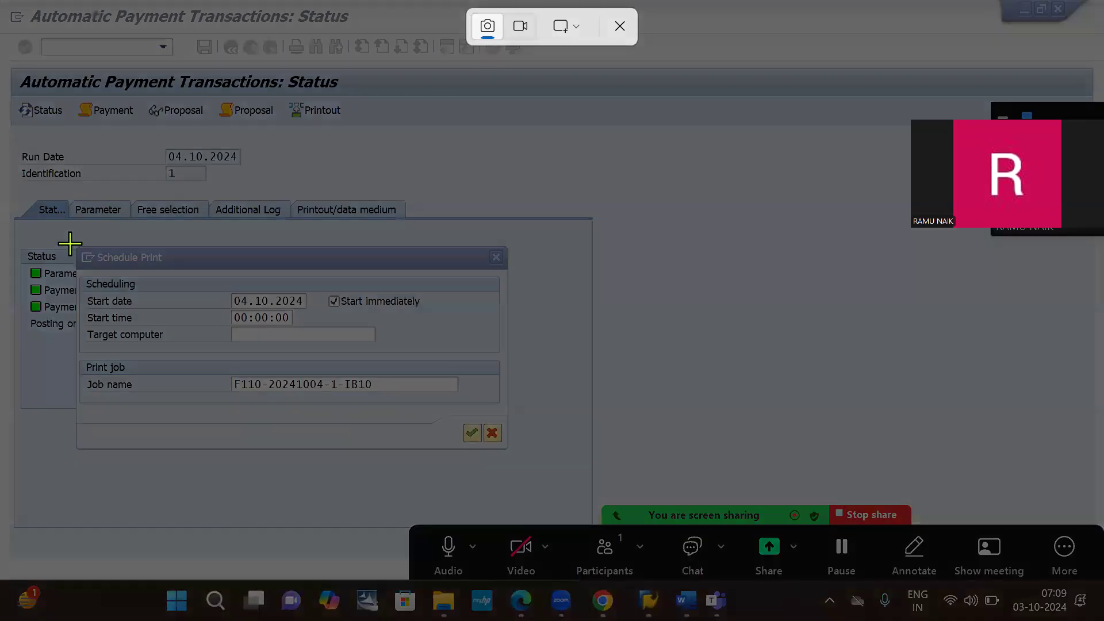
left_click_drag(1, 49, 537, 453)
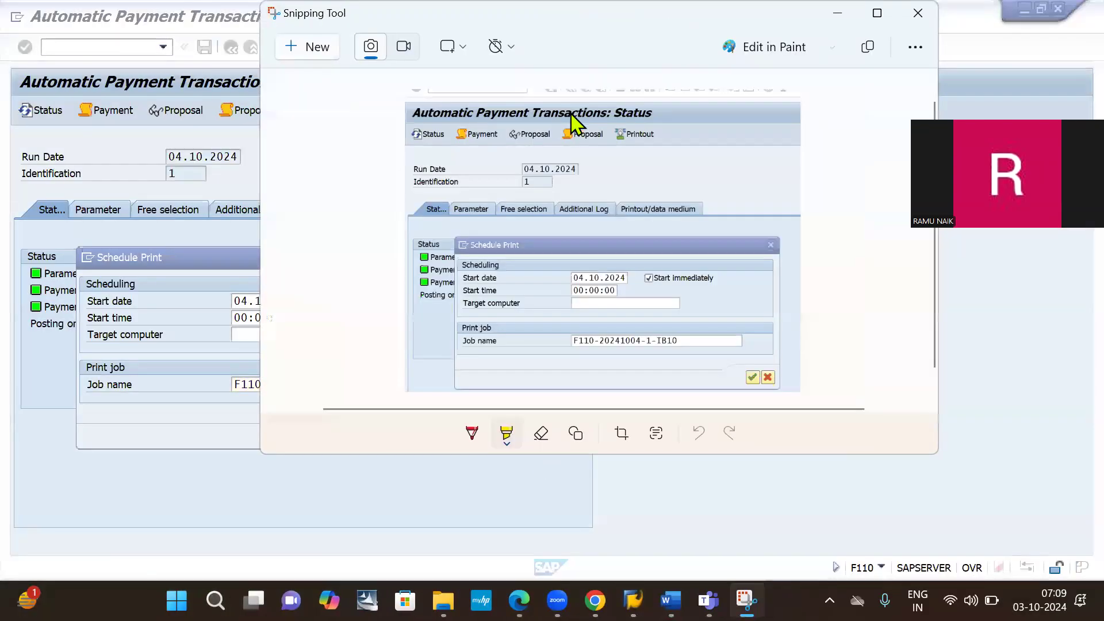
left_click_drag(621, 138, 659, 141)
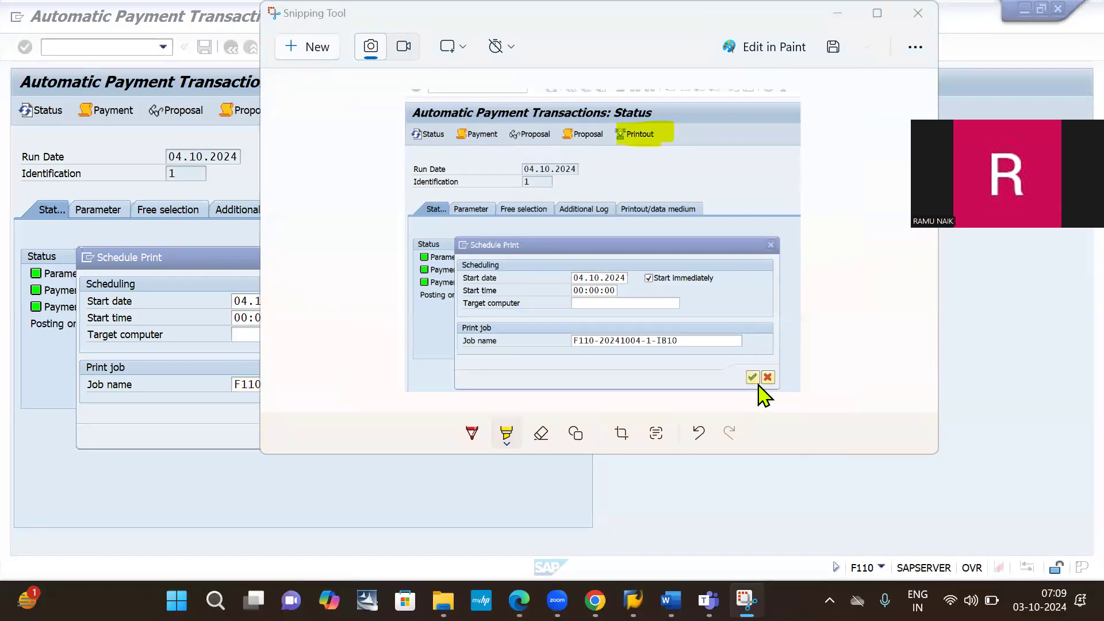
Paste the highlighted print scheduling screenshot at the end of the Word notes and add the line "CLICK ON ENTER" below it
key("alt+Tab")
key("alt+Tab")
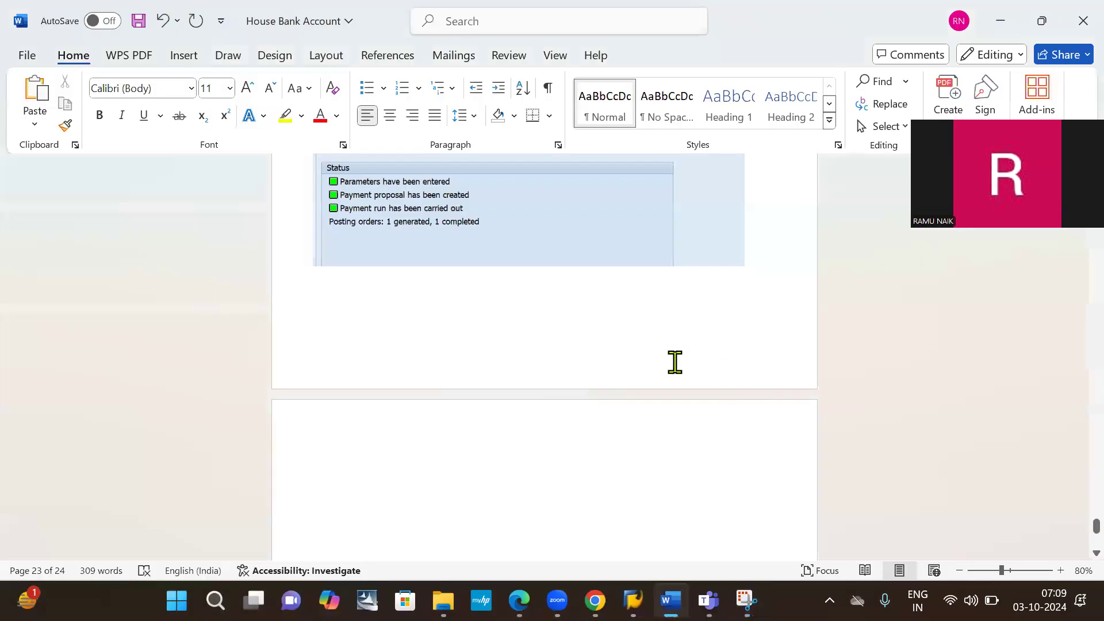
key("ctrl+v")
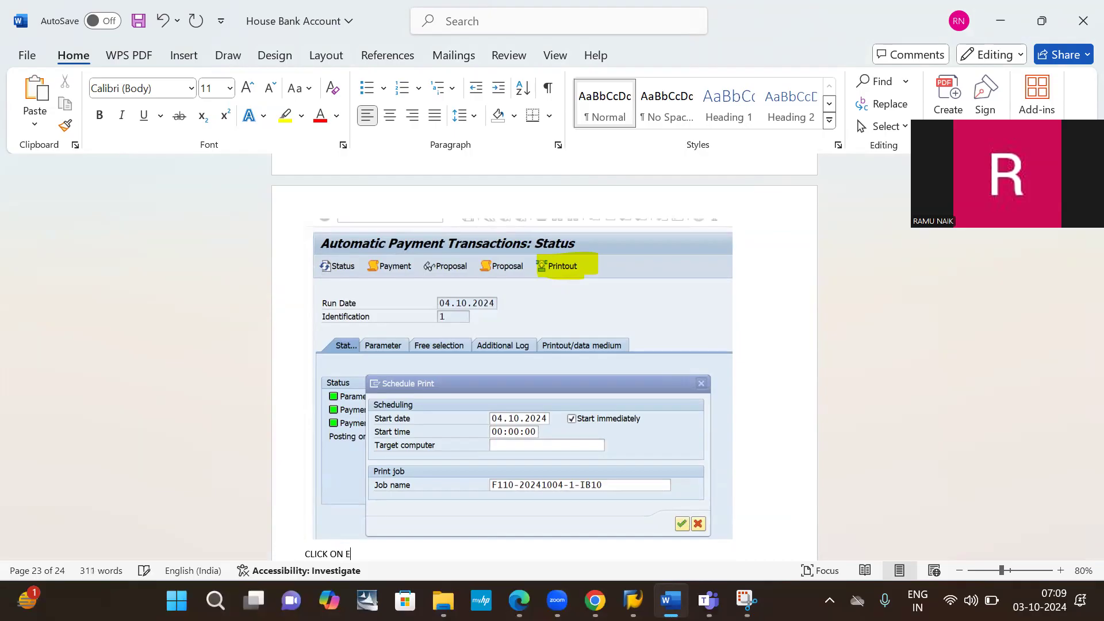
key("Return")
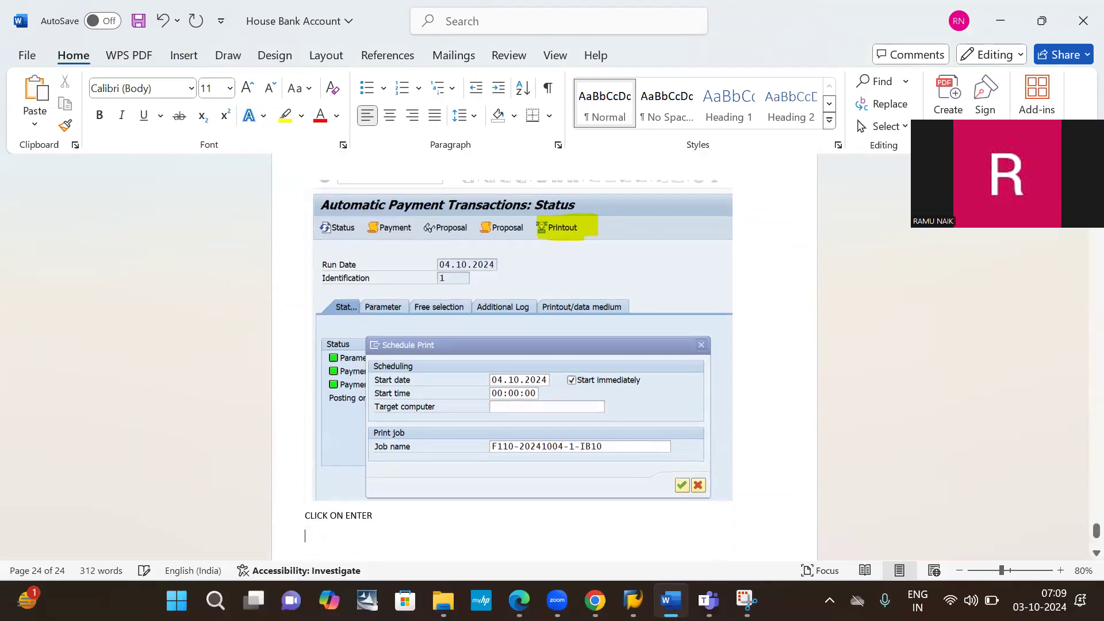
Return to SAP and confirm the scheduling of the print job
key("alt+Tab")
key("Tab")
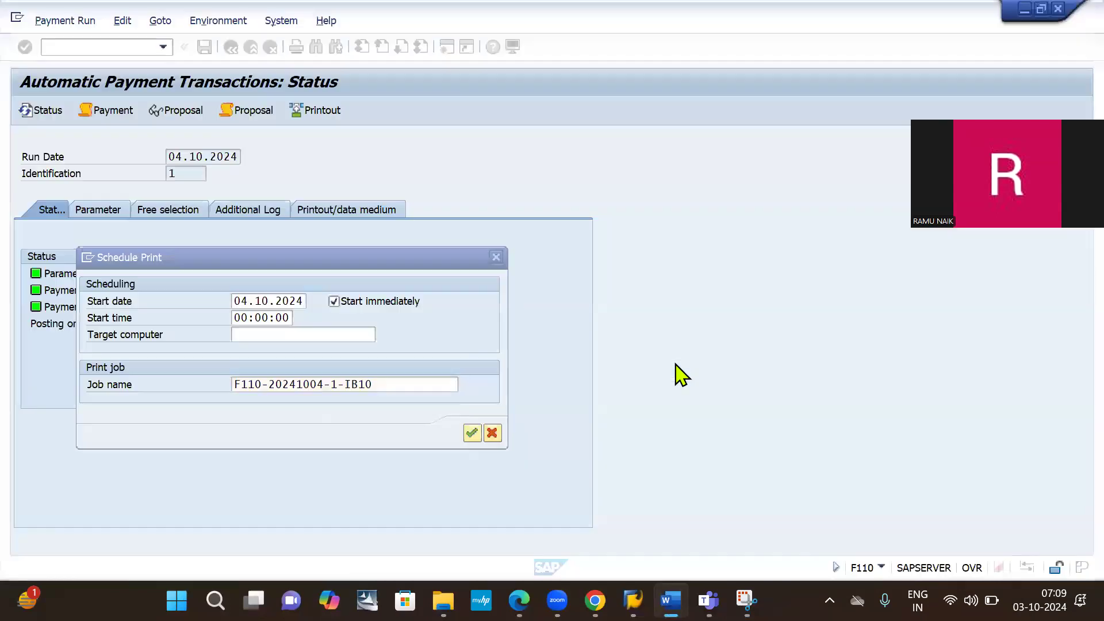
left_click(471, 433)
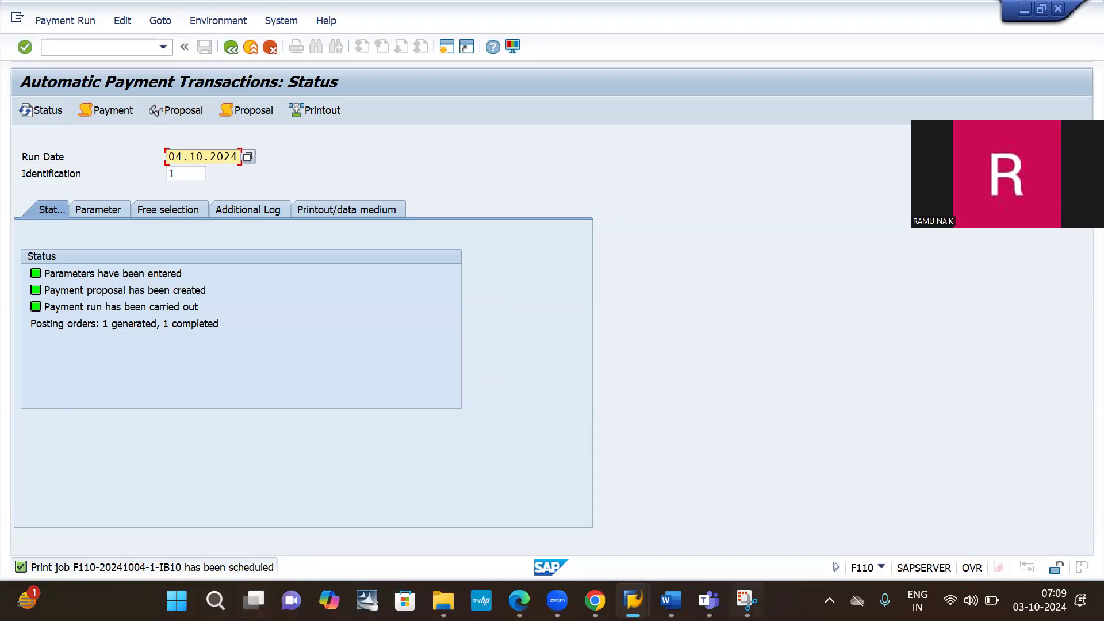
Capture a screenshot of the print job message in the SAP status bar with Snipping Tool
left_click(746, 600)
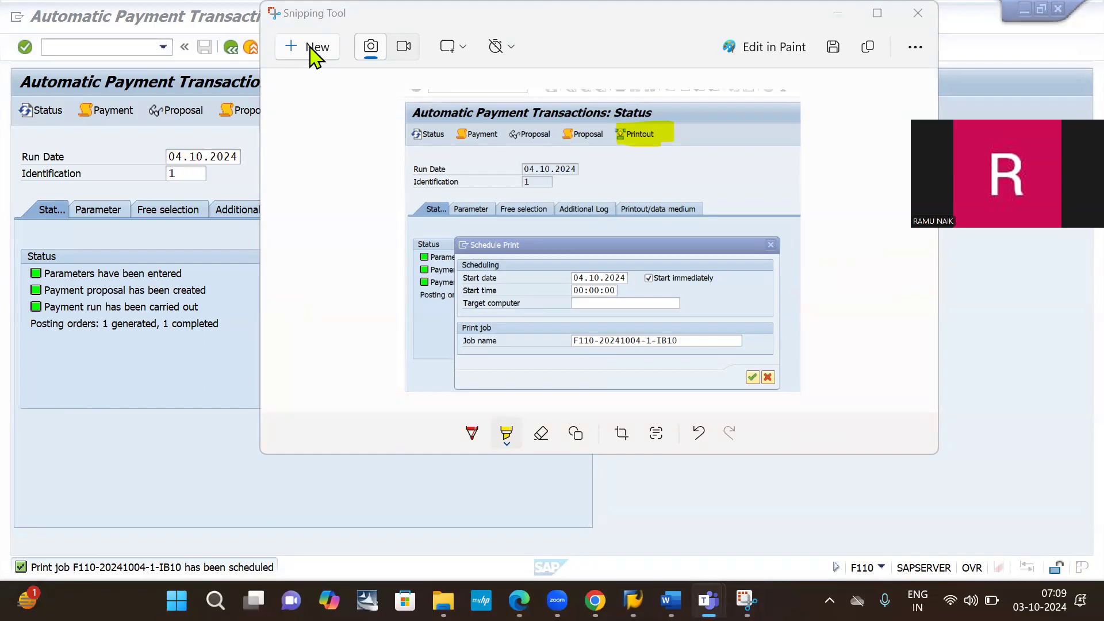
left_click(338, 120)
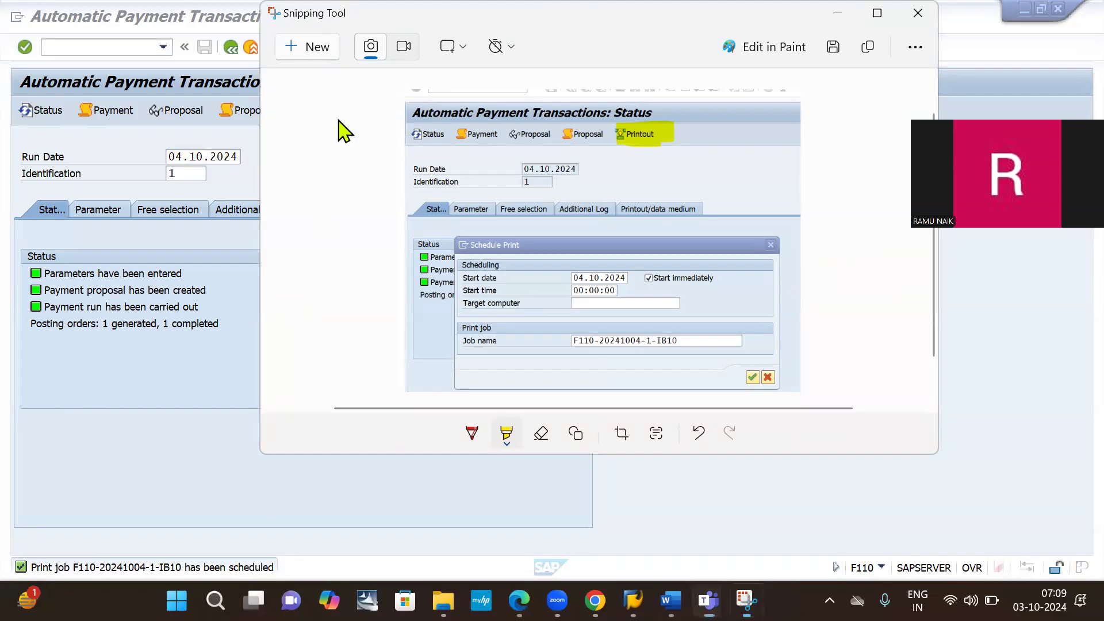
left_click(326, 49)
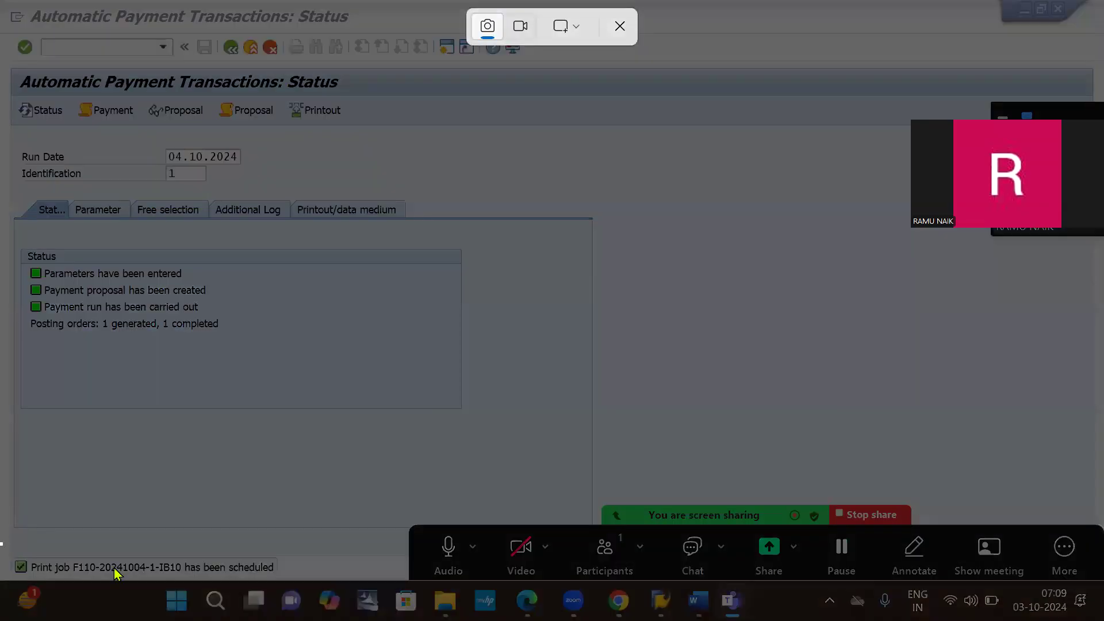
left_click_drag(117, 573, 330, 599)
Switch to the Word notes and paste the print job message screenshot below the line "CLICK ON ENTER"
key("alt+Tab")
key("alt+Tab")
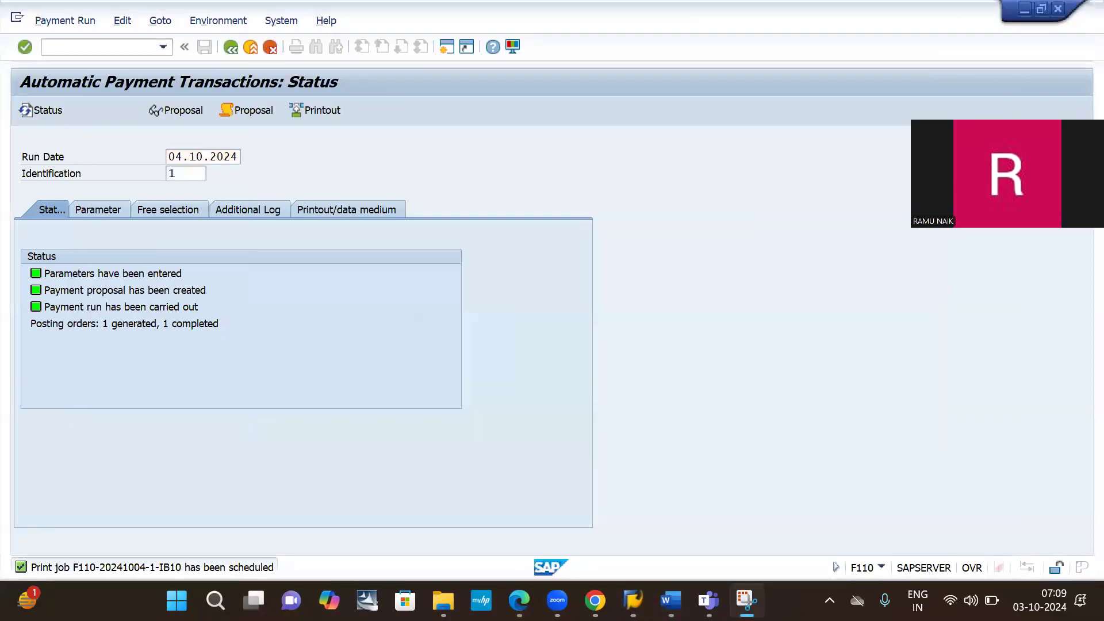
key("alt+Tab")
key("alt+Tab")
key("alt+Tab")
key("alt+Tab")
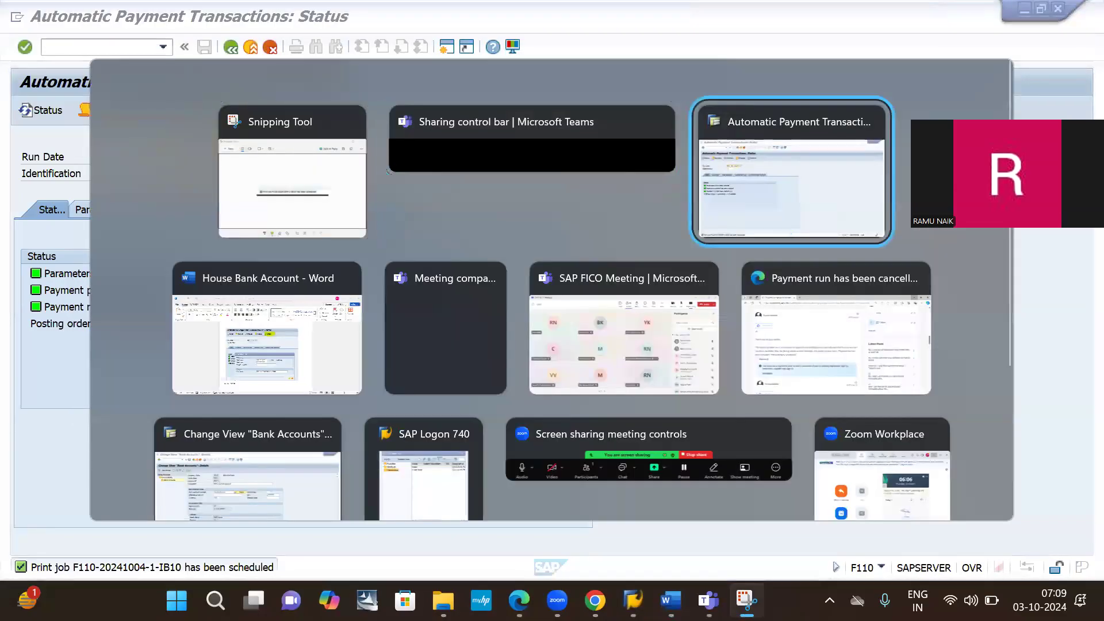
key("ctrl+v")
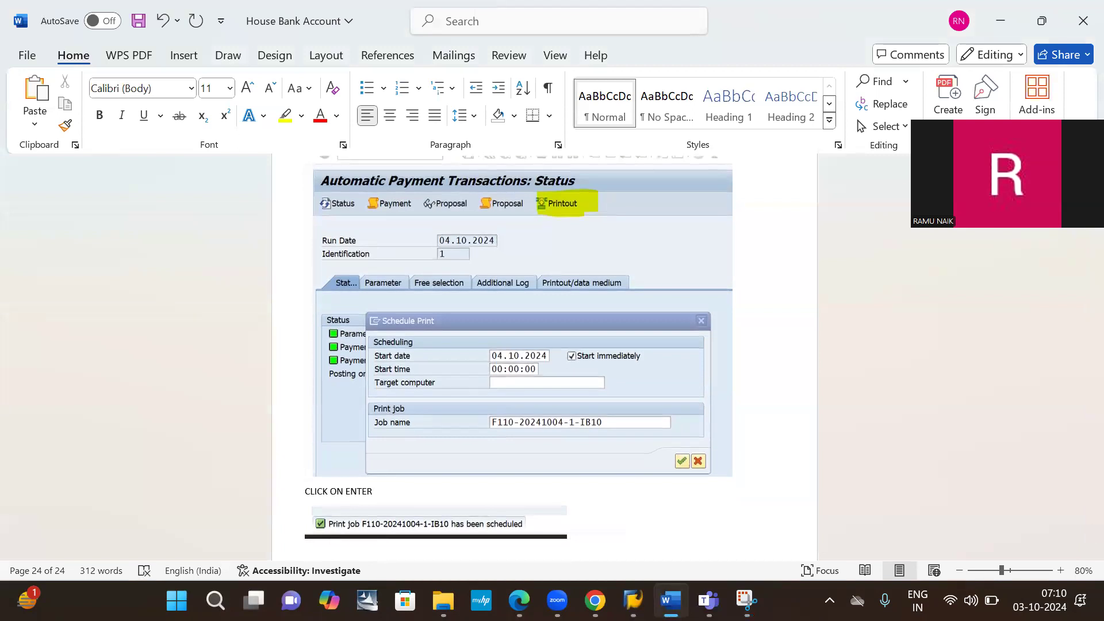
Return to the SAP payment run status screen and capture a screenshot of the expanded System > Services > Output Control path
key("alt+Tab")
key("alt+Tab")
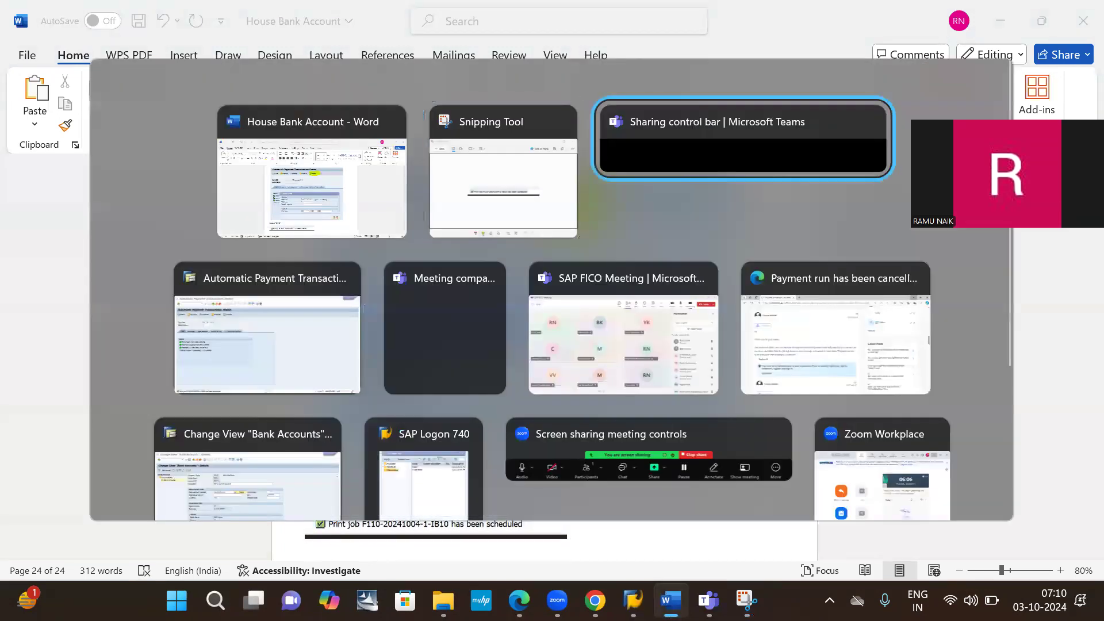
key("alt+Tab")
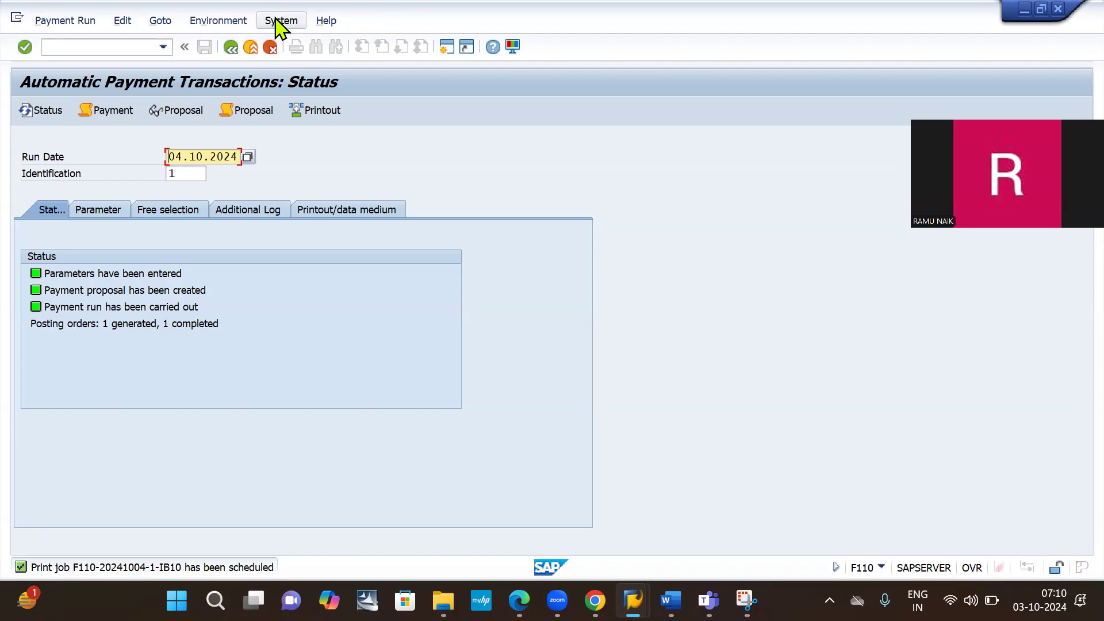
left_click(1007, 471)
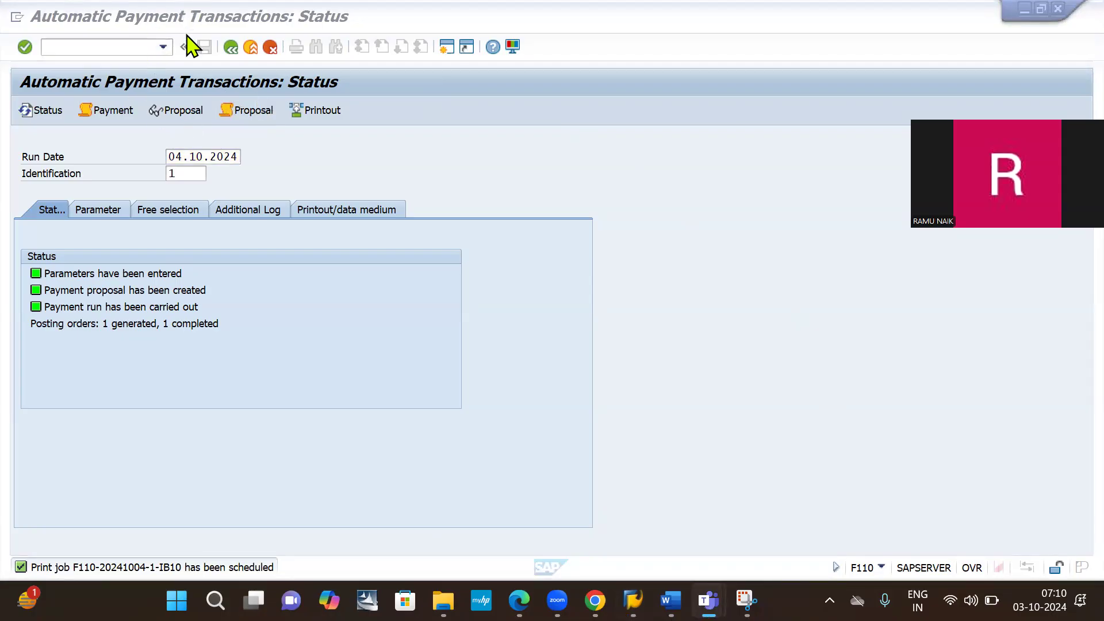
left_click(173, 23)
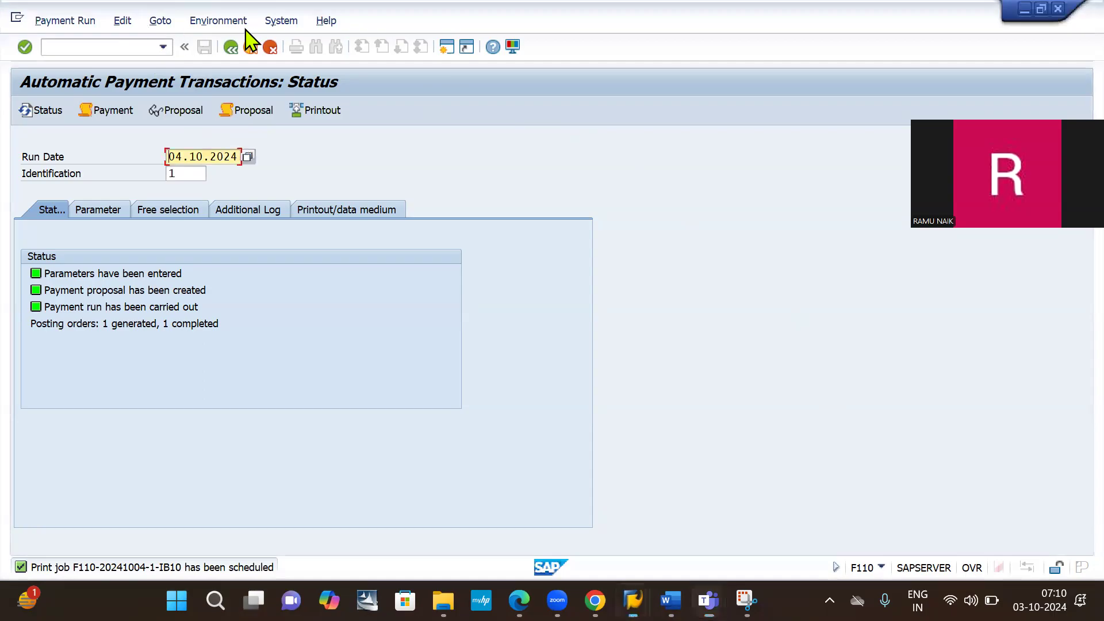
left_click(281, 21)
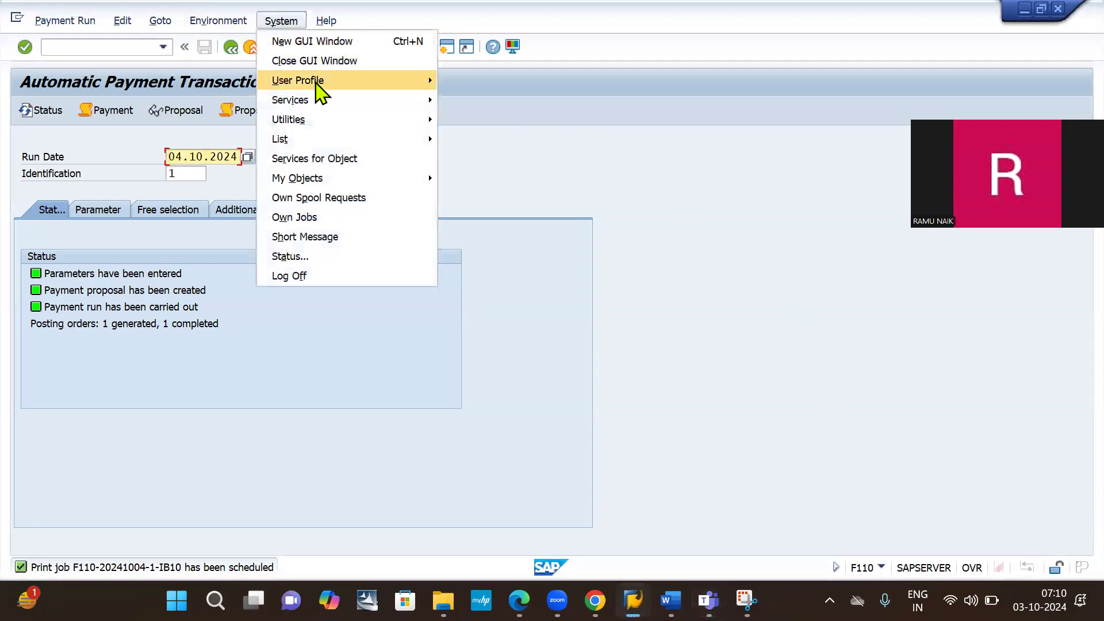
mouse_move(313, 107)
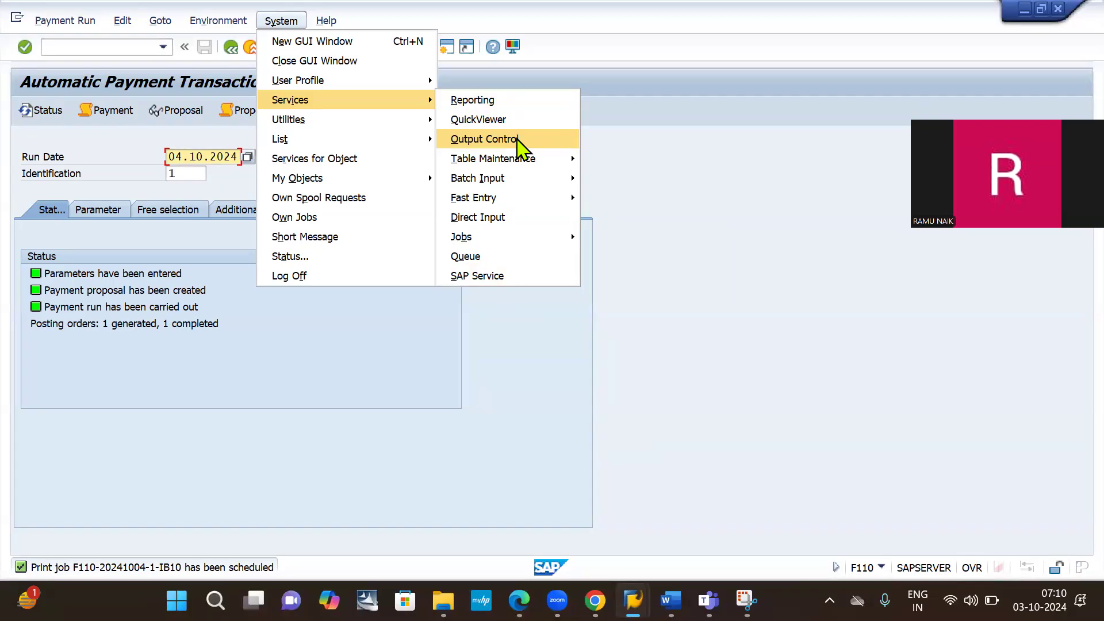
key("super+shift+s")
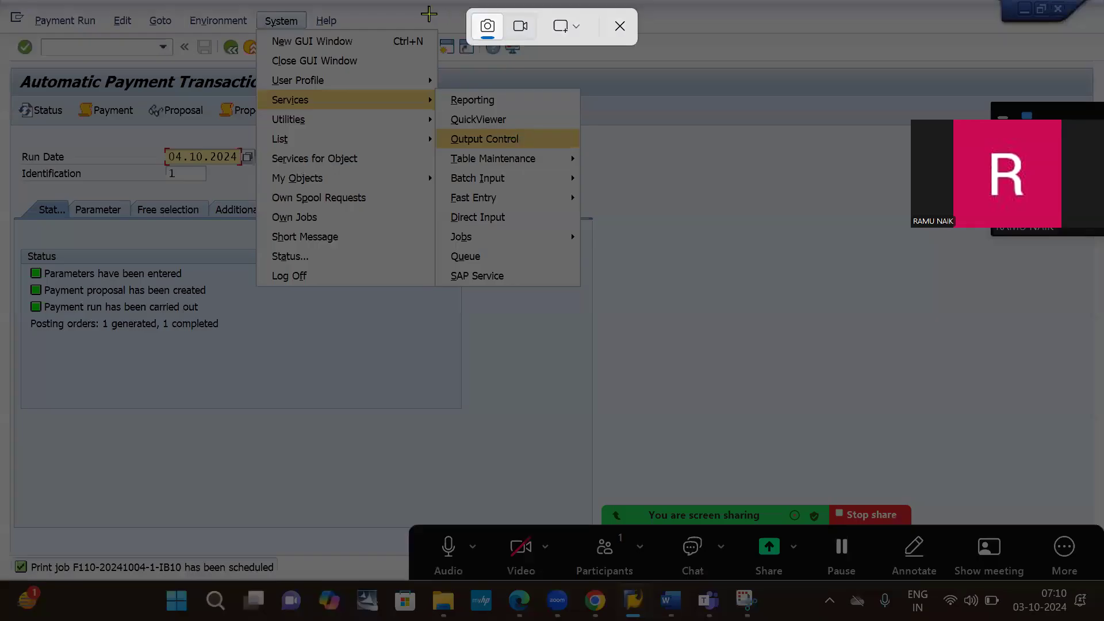
left_click_drag(239, 7, 609, 328)
Paste the Output Control path screenshot at the end of the Word notes and start a new line below it
key("alt+Tab")
key("alt+Tab")
key("alt+Tab")
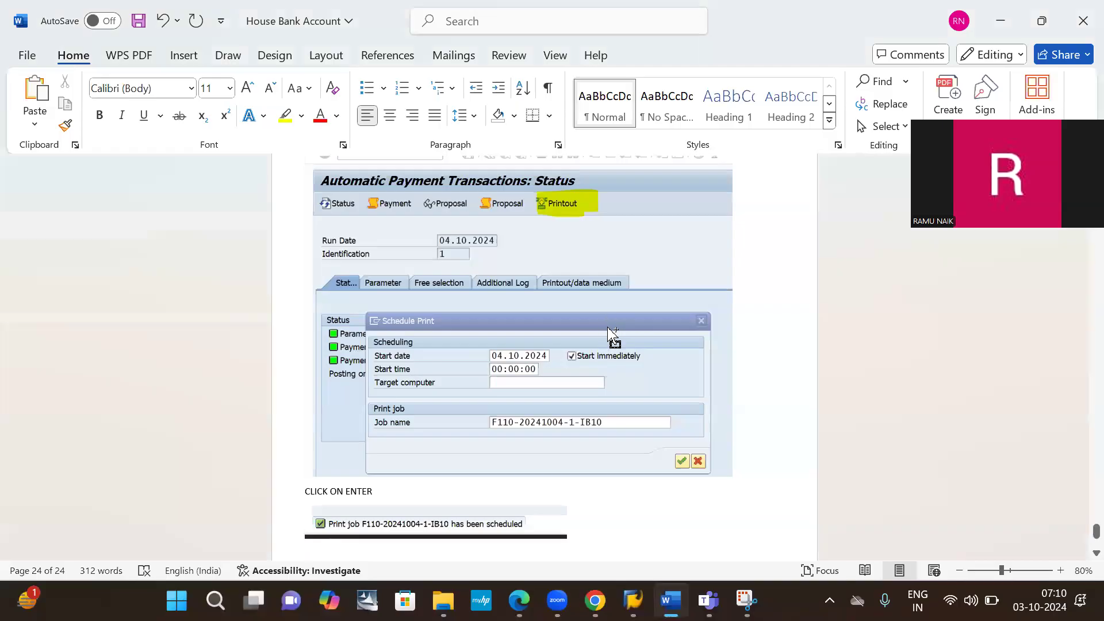
key("ctrl+v")
key("Return")
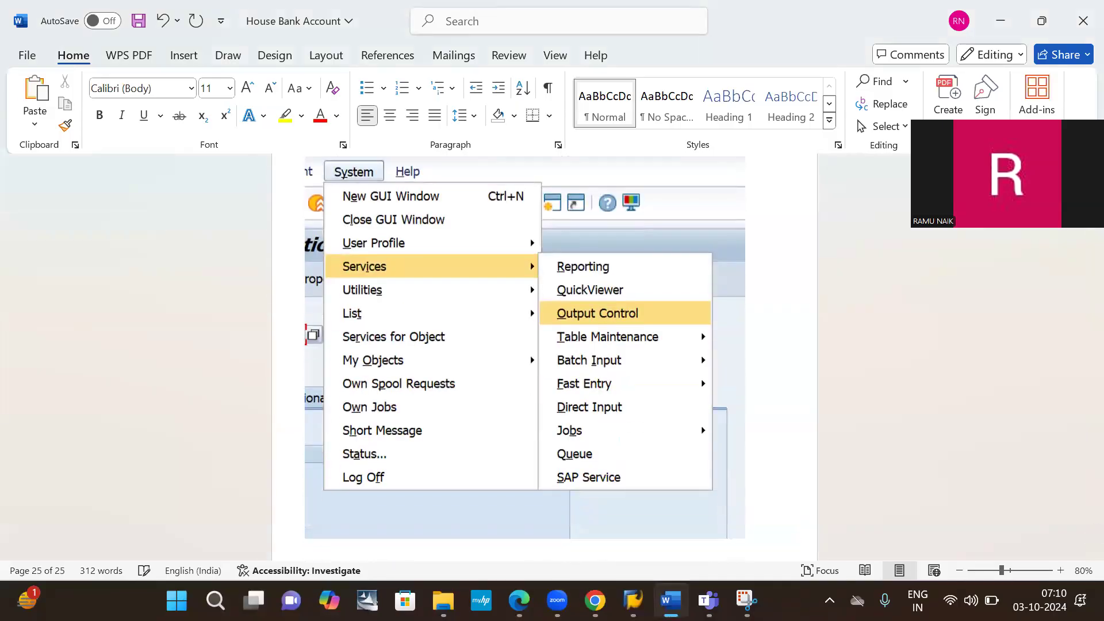
Return to SAP and open the Output Control spool request selection screen from the system services
key("alt+Tab")
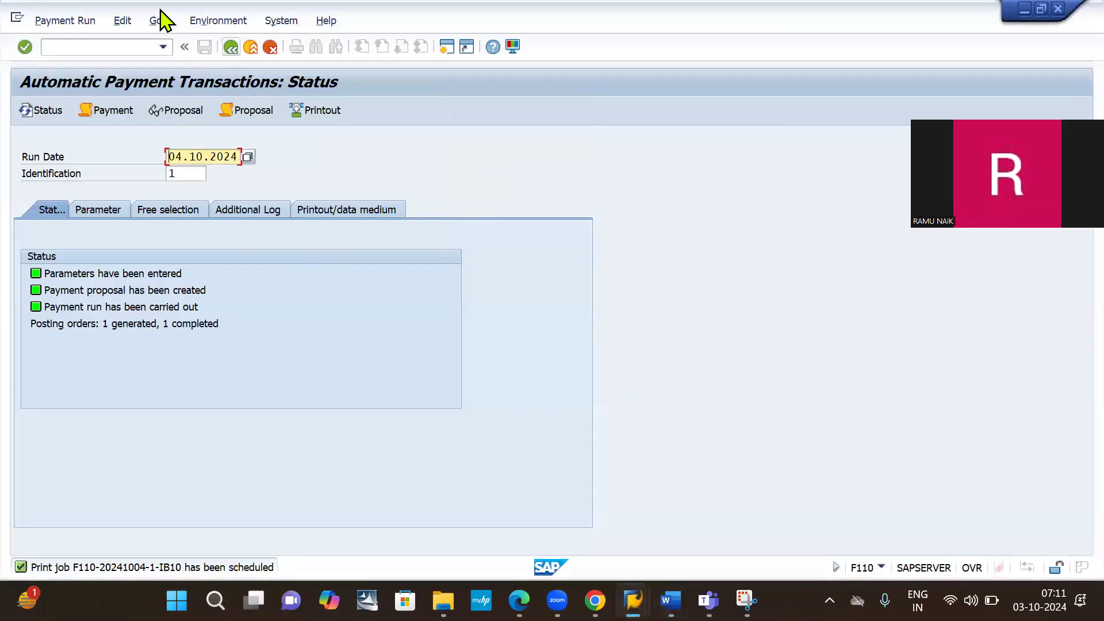
left_click(284, 20)
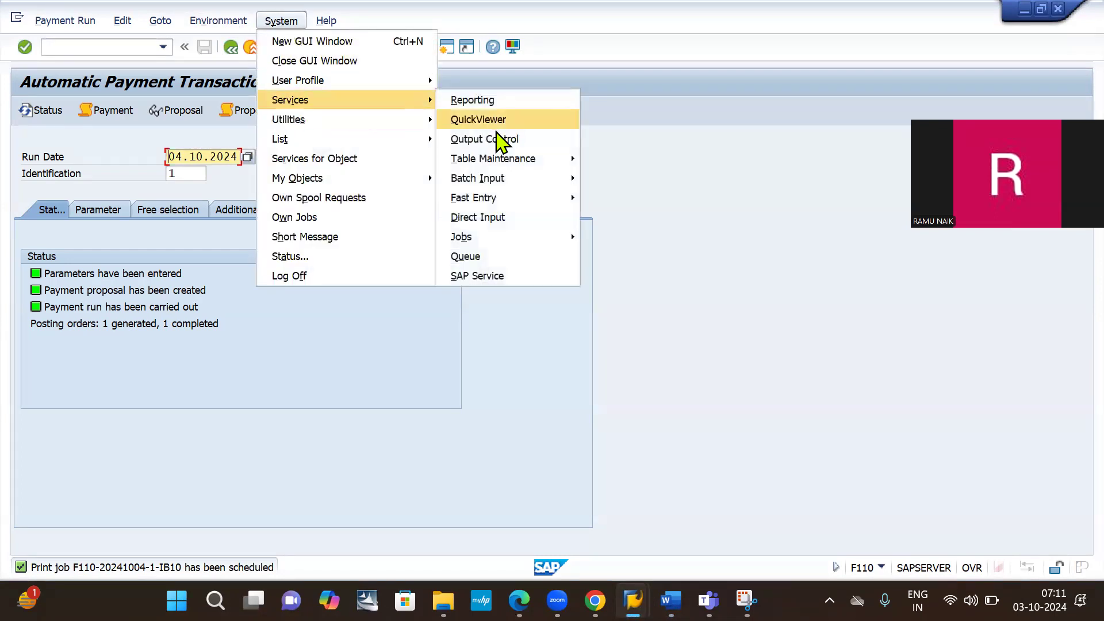
left_click(498, 140)
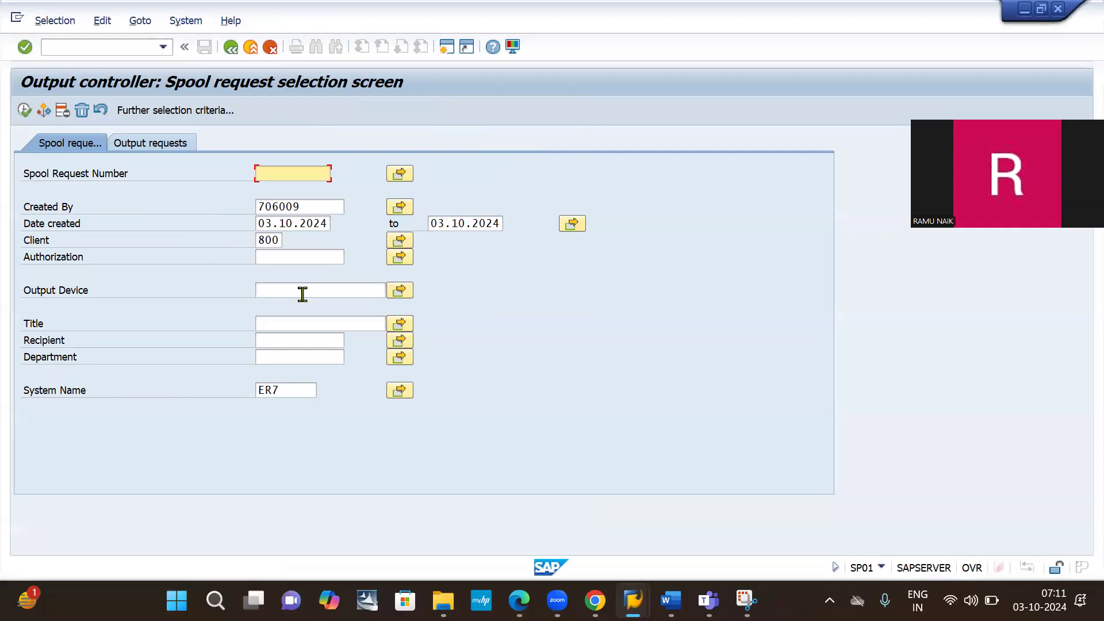
Capture the spool request selection screen in Snipping Tool and highlight its Execute command in yellow
left_click(746, 600)
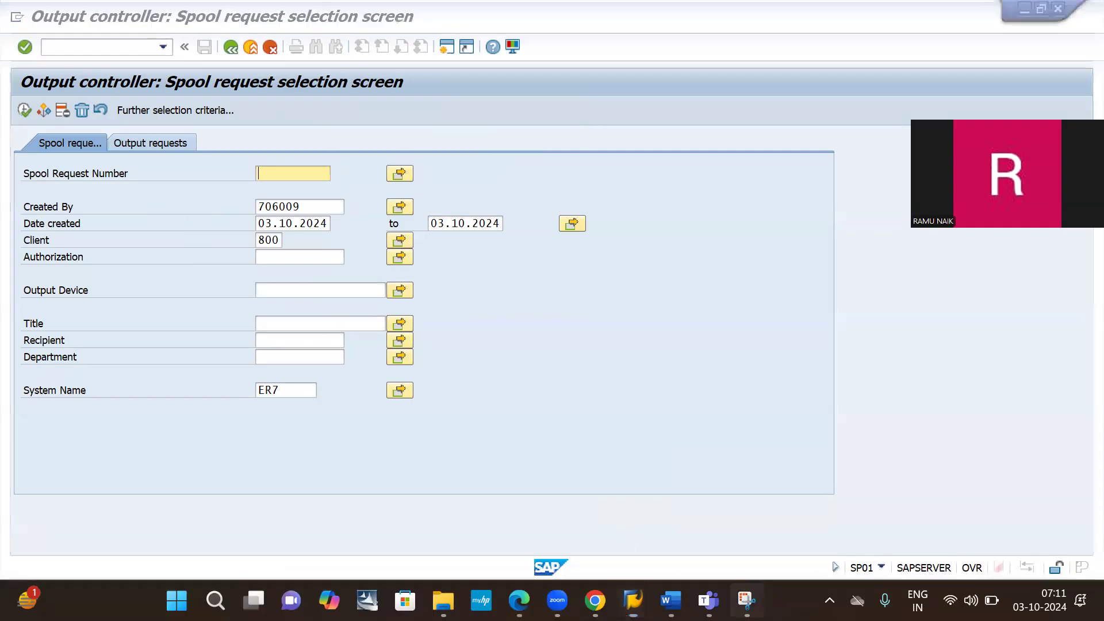
left_click(294, 49)
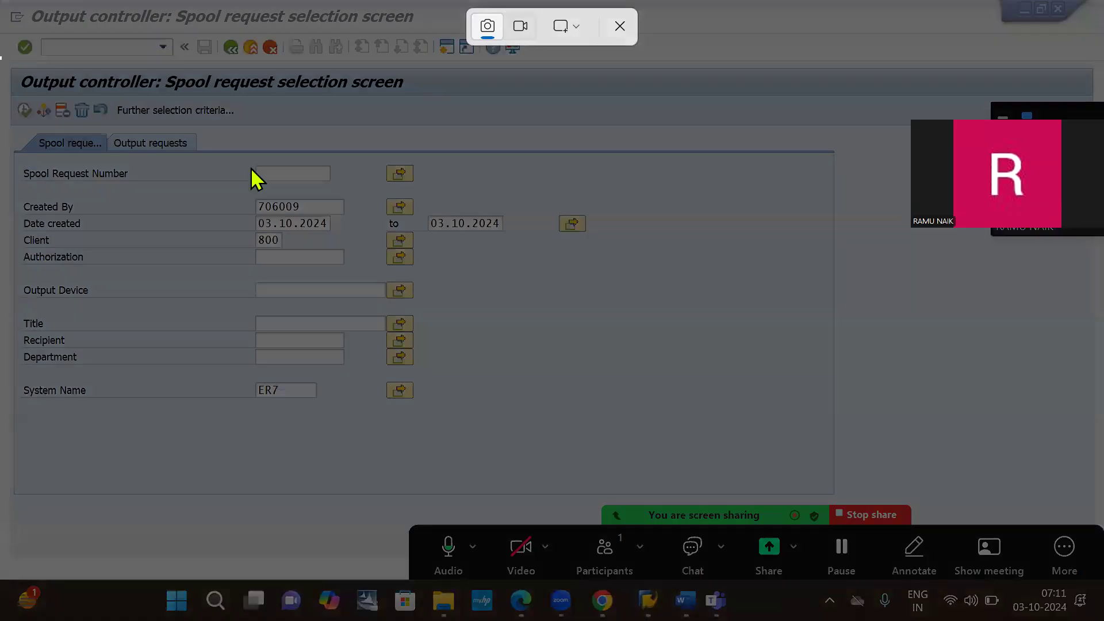
left_click_drag(2, 57, 700, 460)
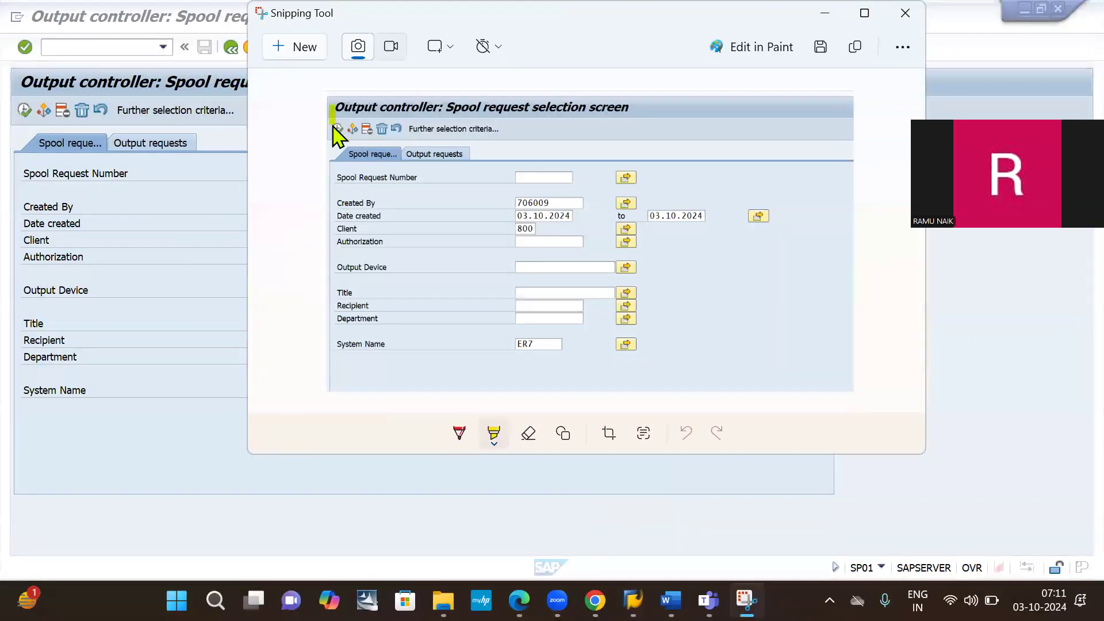
left_click_drag(334, 127, 339, 128)
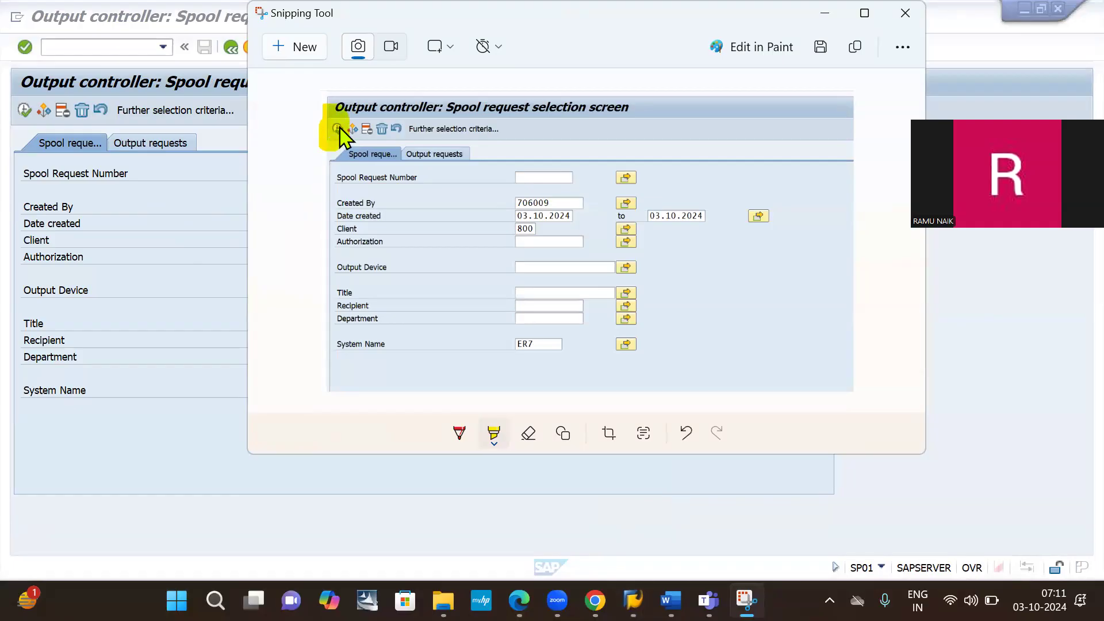
Paste the highlighted spool request selection screenshot at the end of the Word notes
key("alt+Tab")
key("alt+Tab")
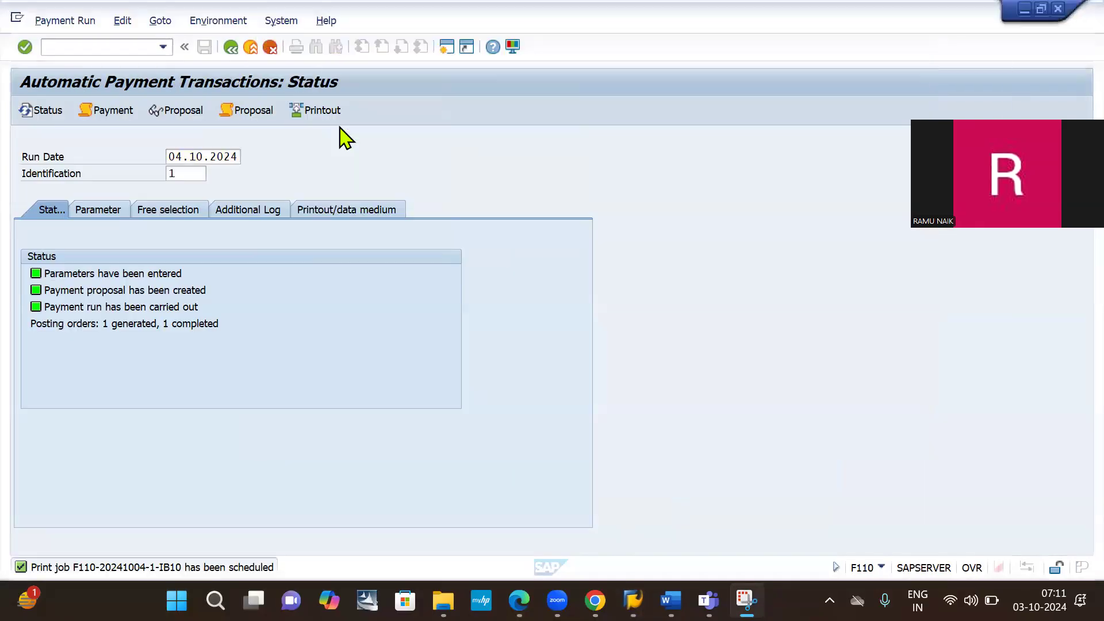
key("alt+Tab")
key("alt+Tab")
key("alt+Tab")
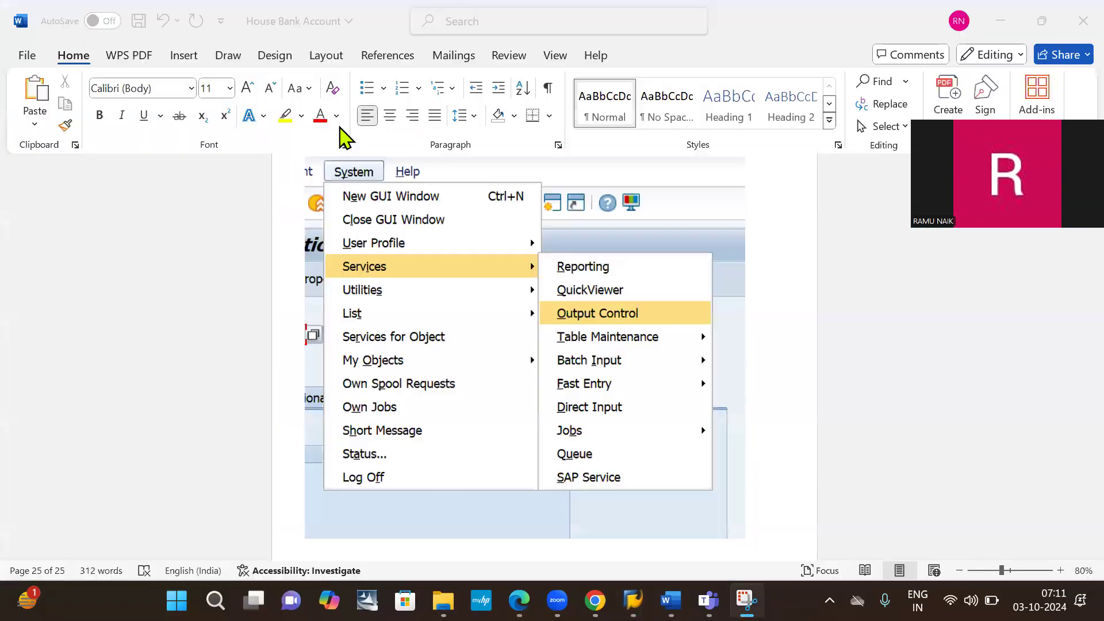
key("ctrl+v")
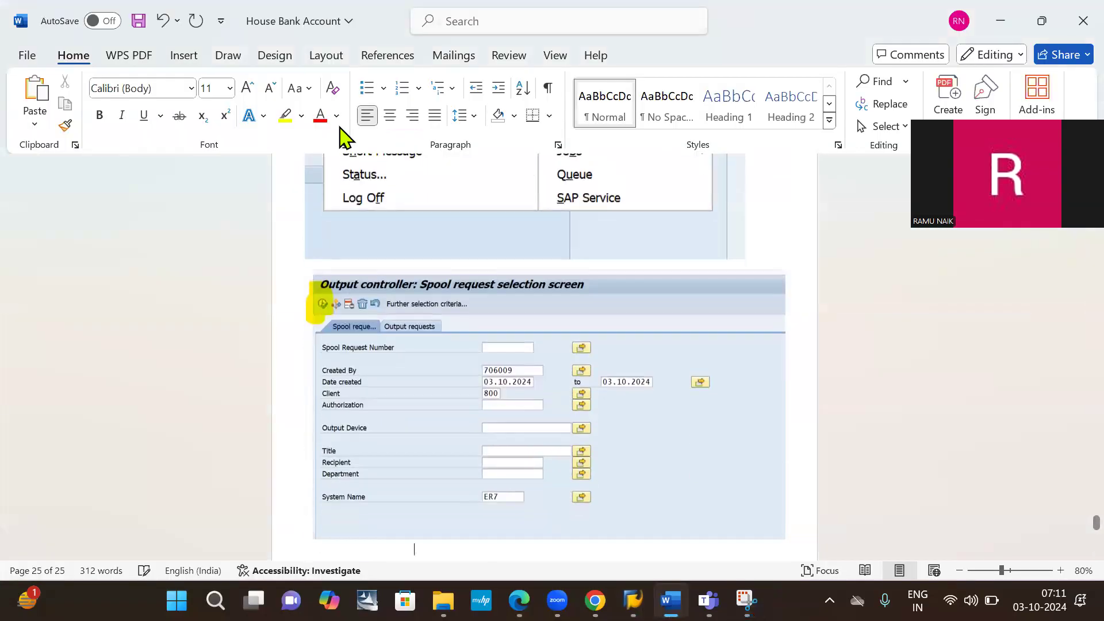
Return to the SAP spool request selection screen and execute it with the default criteria
key("alt+Tab")
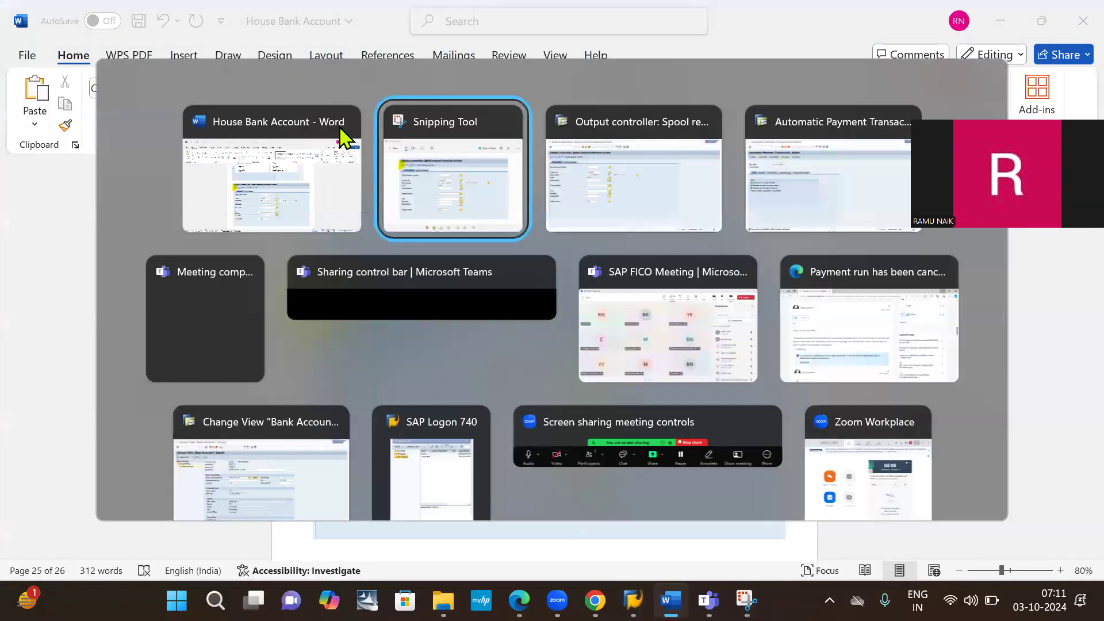
key("alt+Tab")
key("alt+Tab")
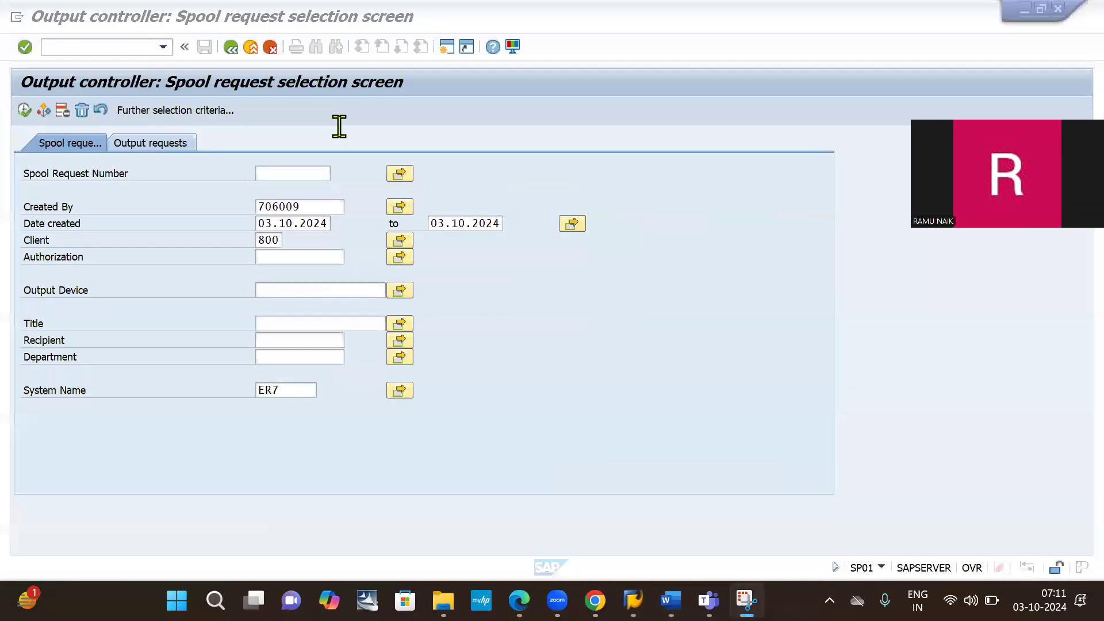
left_click(26, 112)
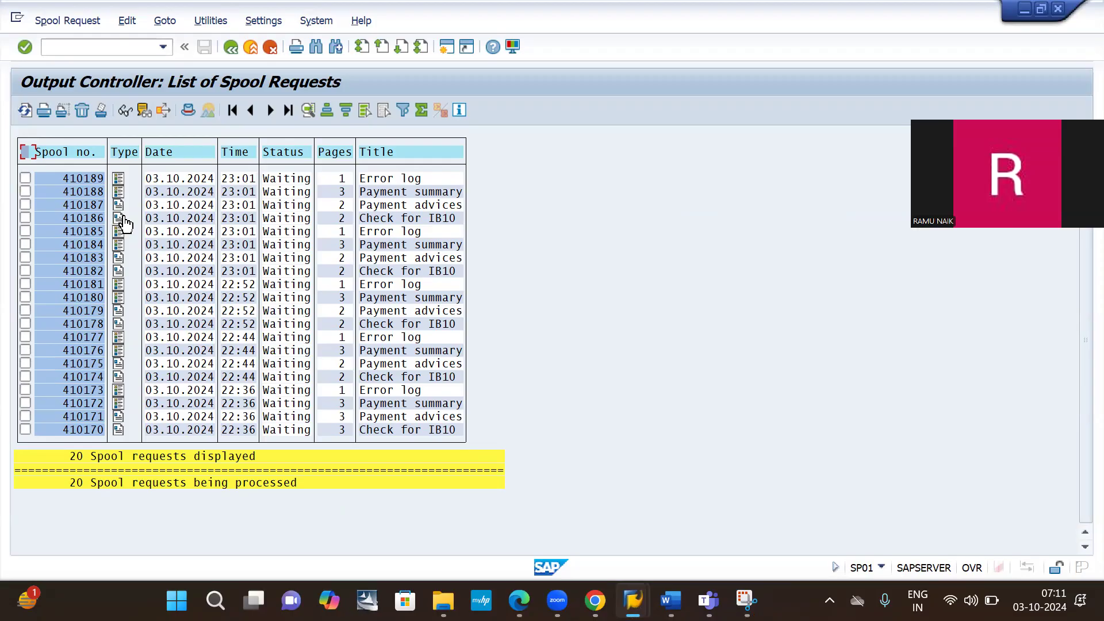
Capture the top part of the spool request list in Snipping Tool and highlight the Check for IB10 row 410186 in yellow
left_click(746, 600)
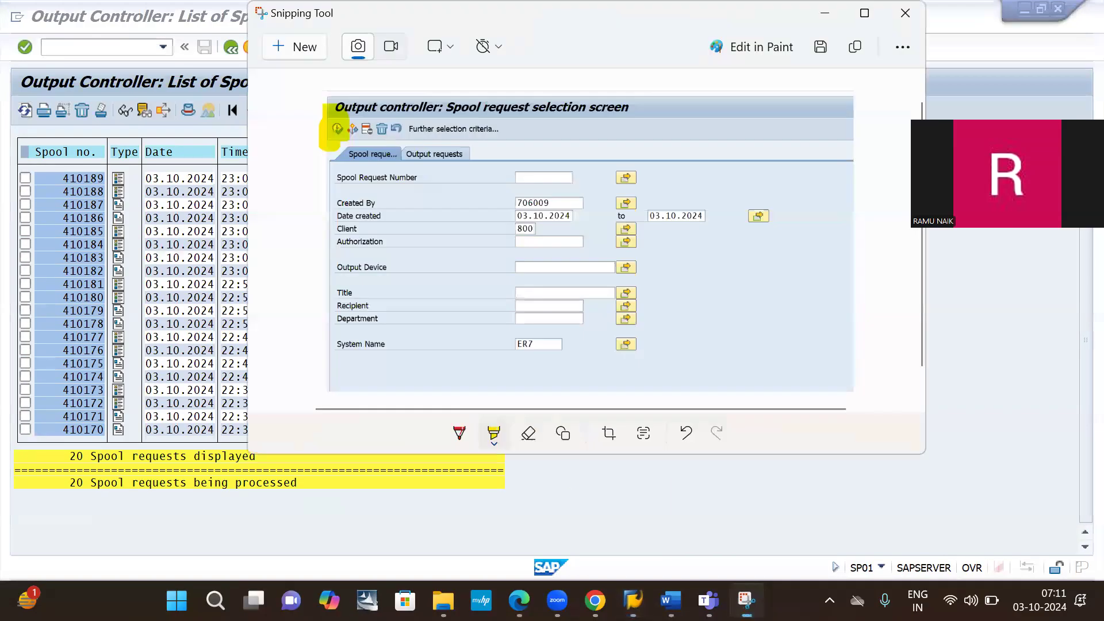
left_click(280, 43)
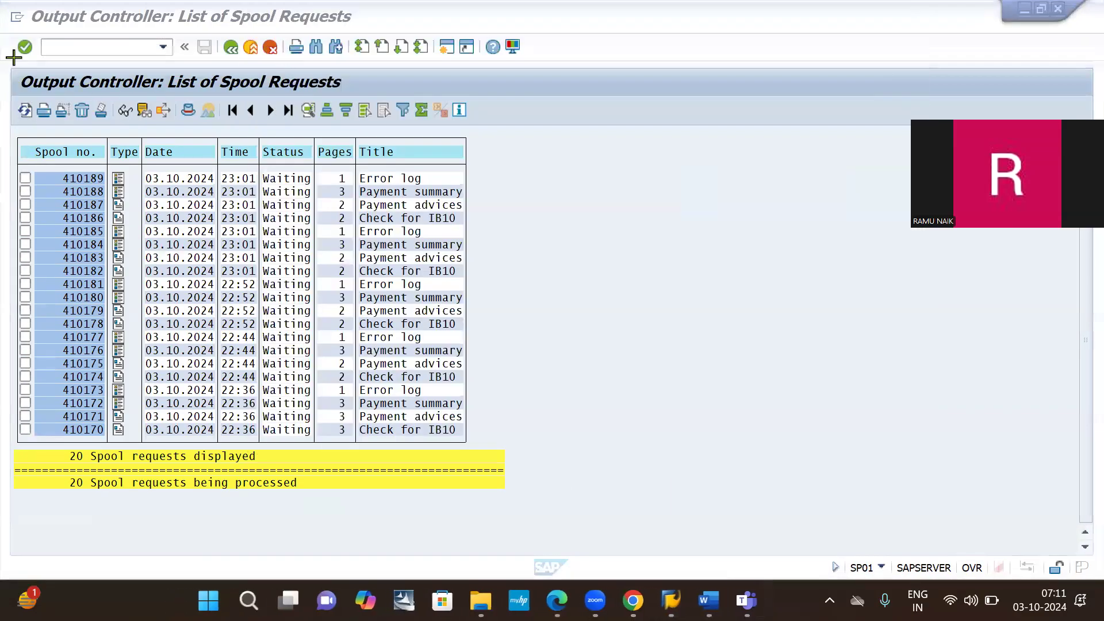
left_click_drag(3, 65, 498, 252)
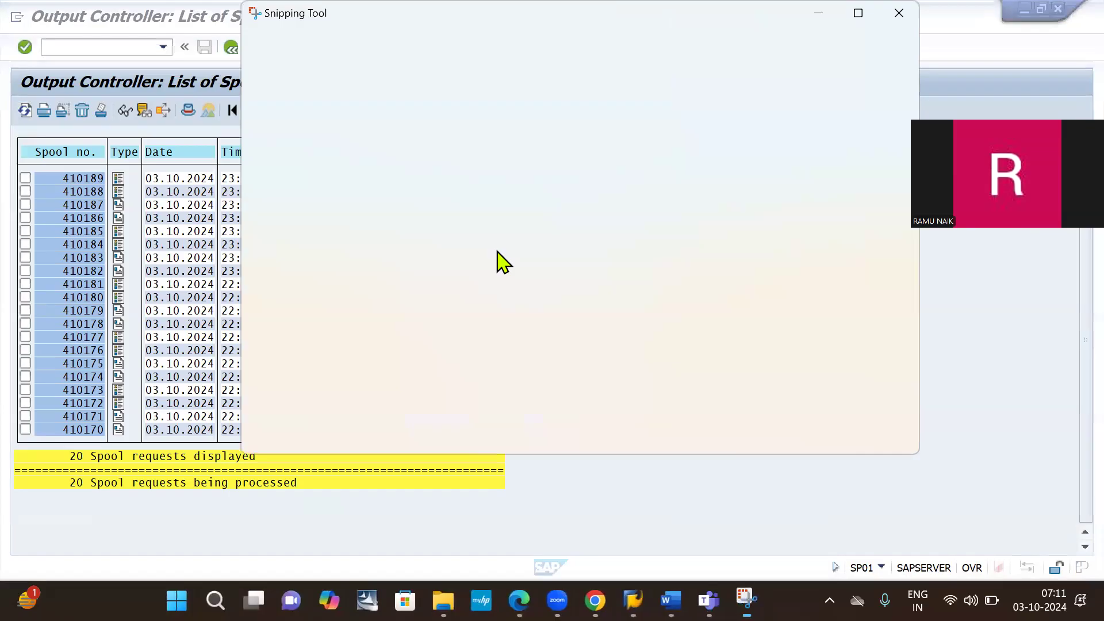
left_click_drag(784, 299, 368, 303)
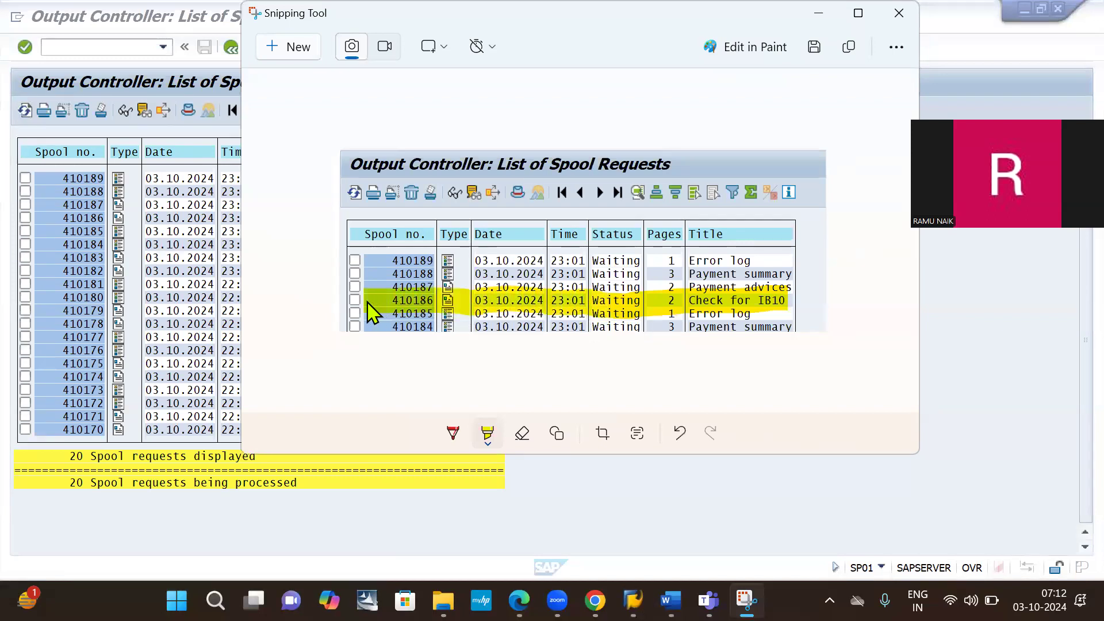
Paste the highlighted spool request list screenshot at the end of the Word notes and start a new line below it
key("alt+Tab")
key("alt+Tab")
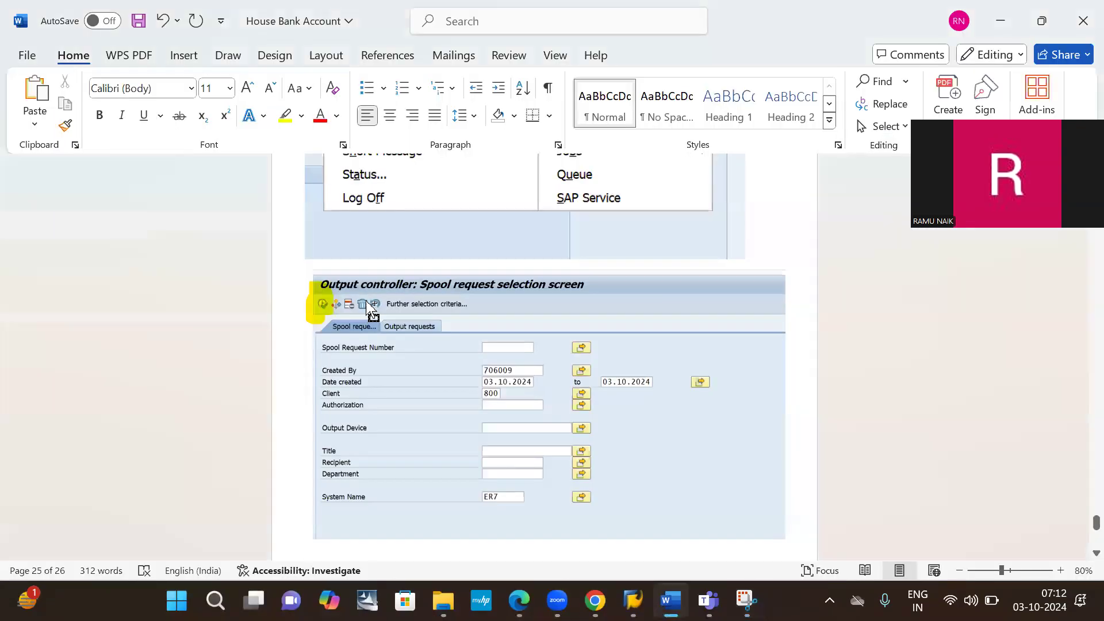
key("ctrl+v")
key("Return")
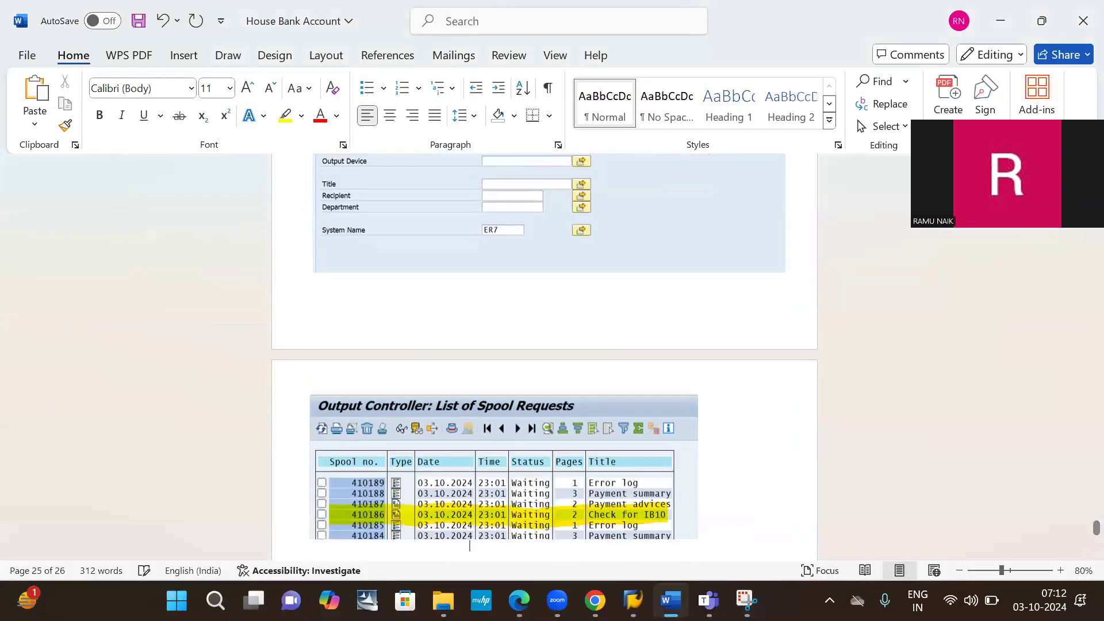
Return to SAP, open the print preview of the Check for IB10 spool request 410186 and review the check's payment details
key("alt+Tab")
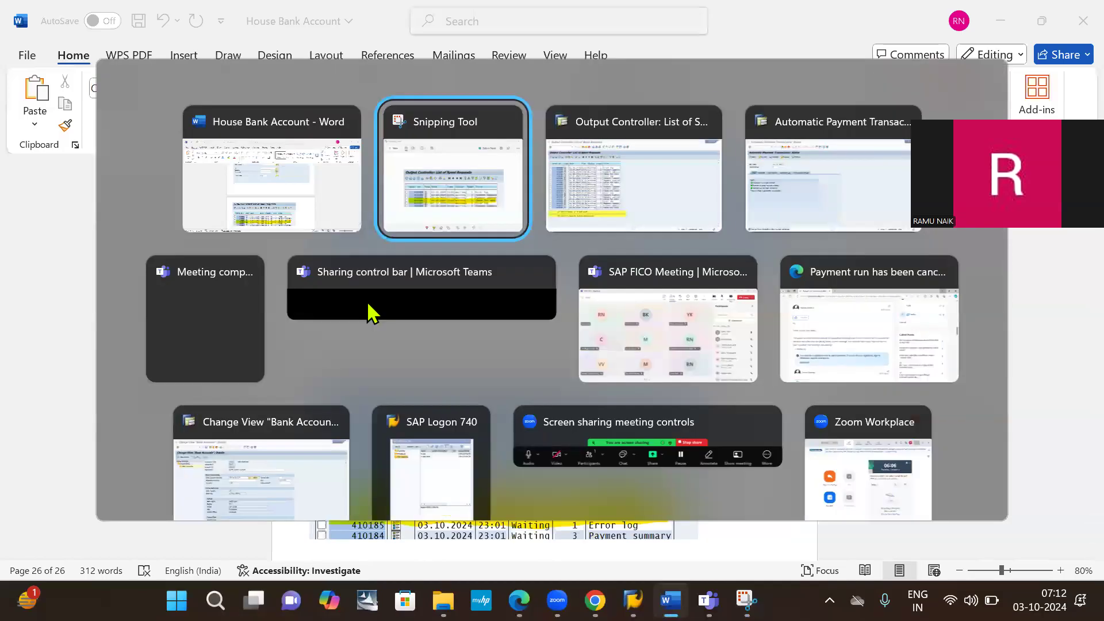
key("alt+Tab")
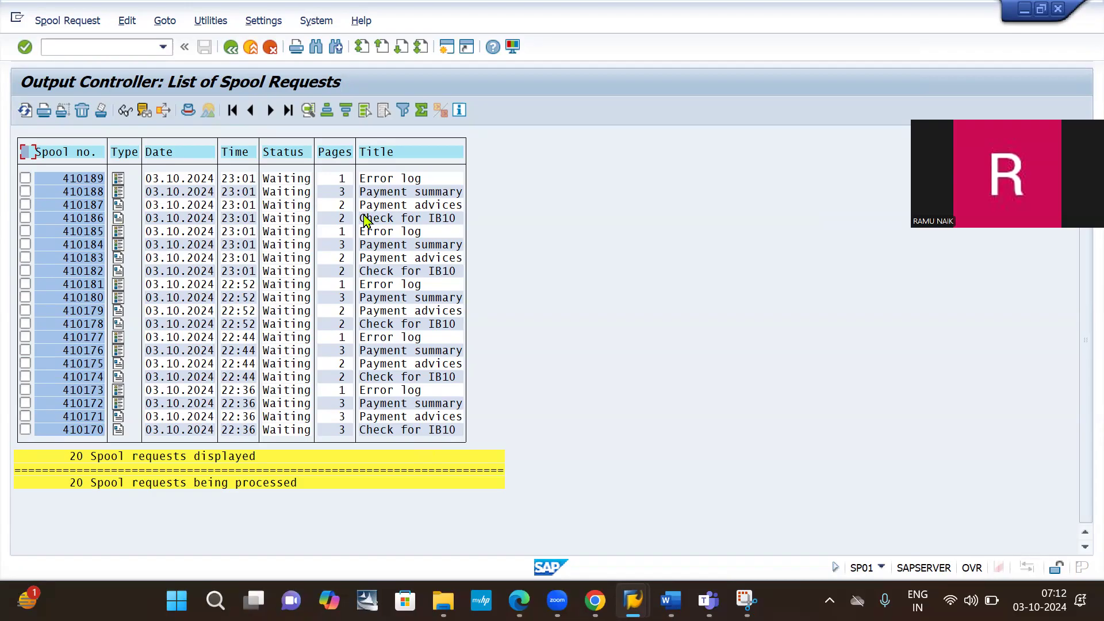
left_click(121, 219)
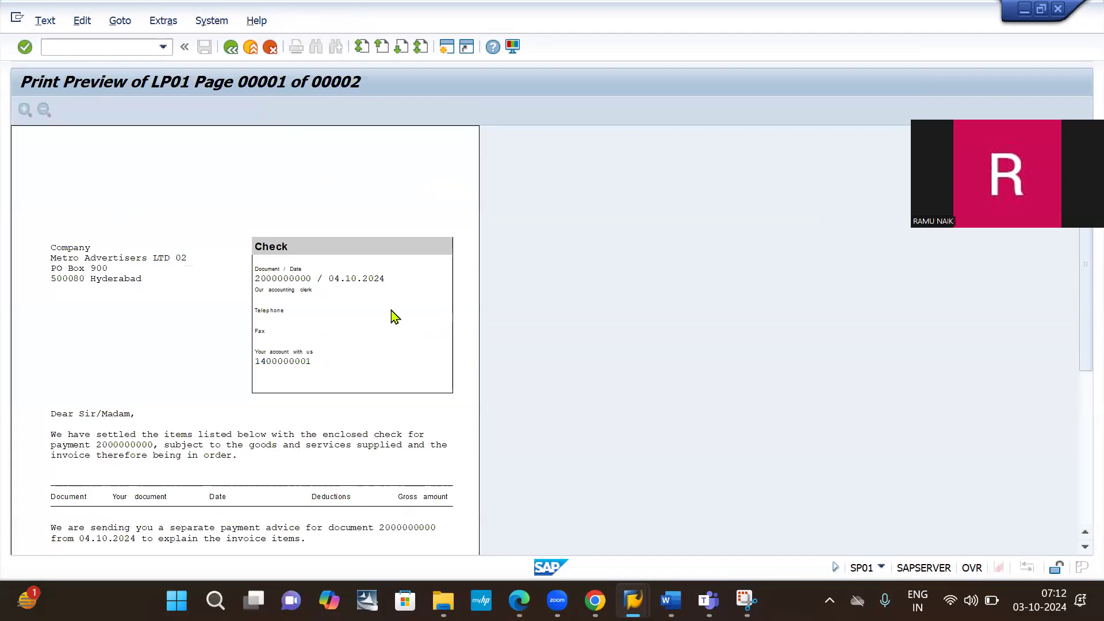
scroll(393, 316, "down", 2)
scroll(393, 316, "down", 1)
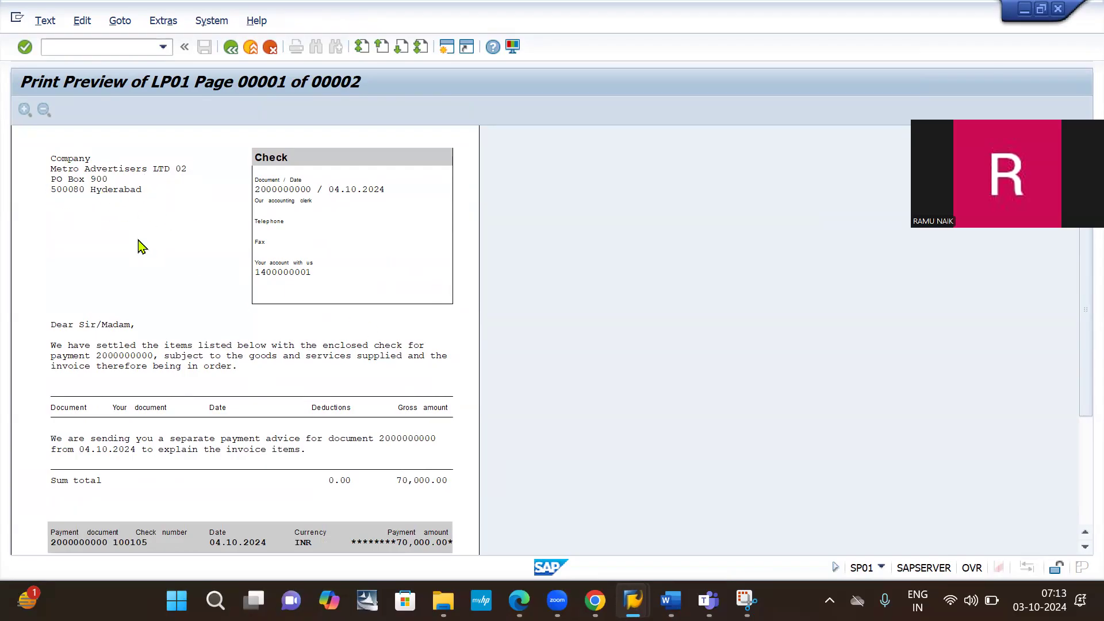
Examine the full check preview, from the company address and payment text to the bank details and signature block
scroll(142, 247, "down", 5)
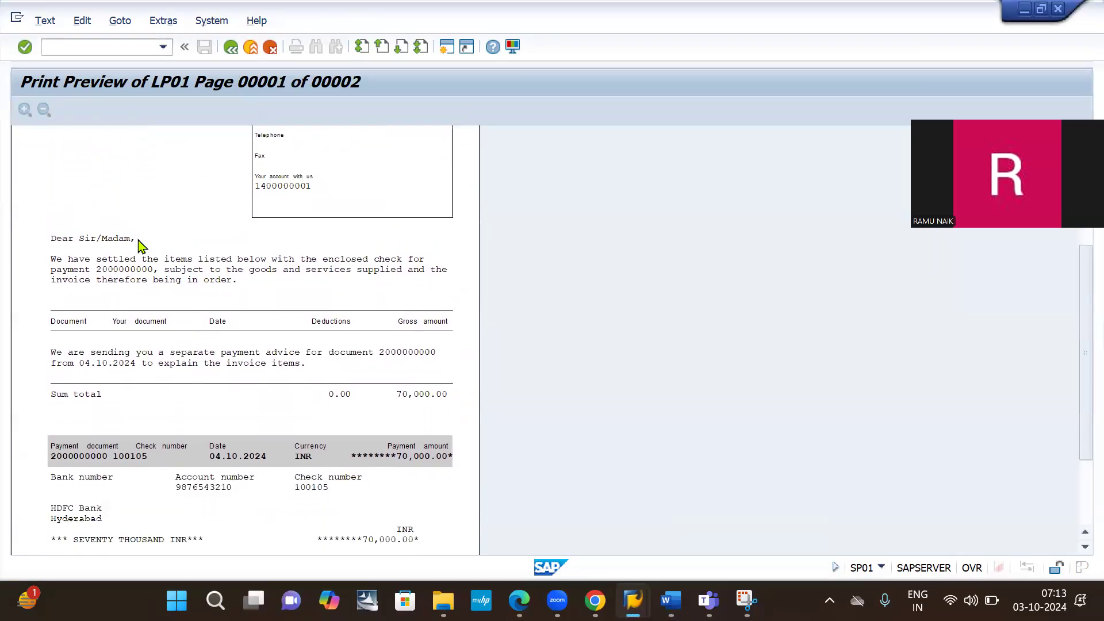
scroll(142, 247, "down", 4)
scroll(140, 248, "down", 2)
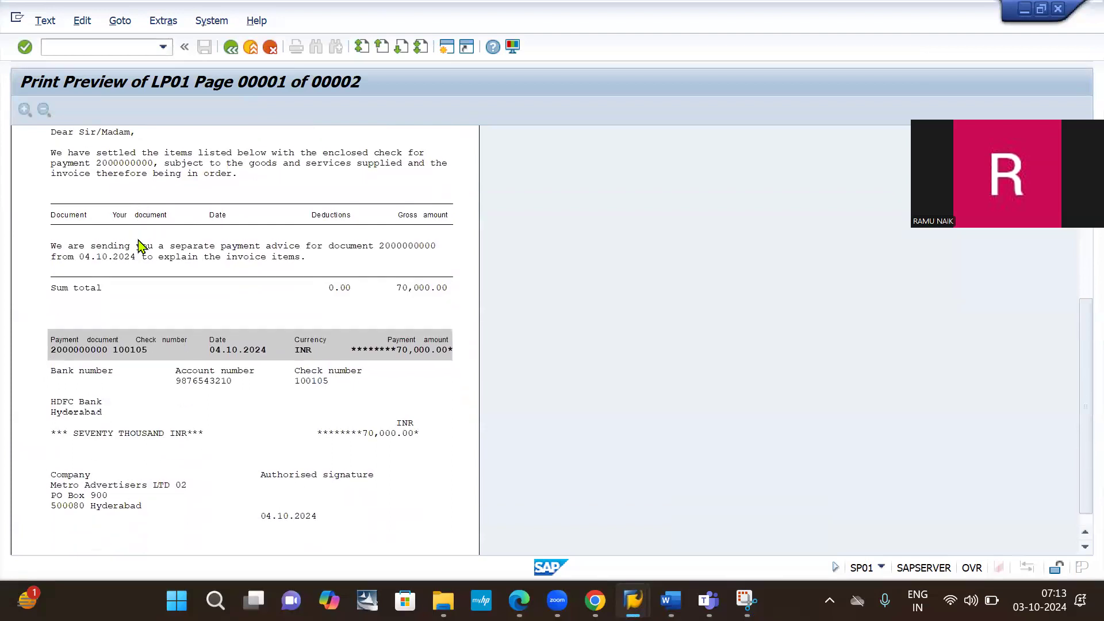
scroll(141, 247, "up", 5)
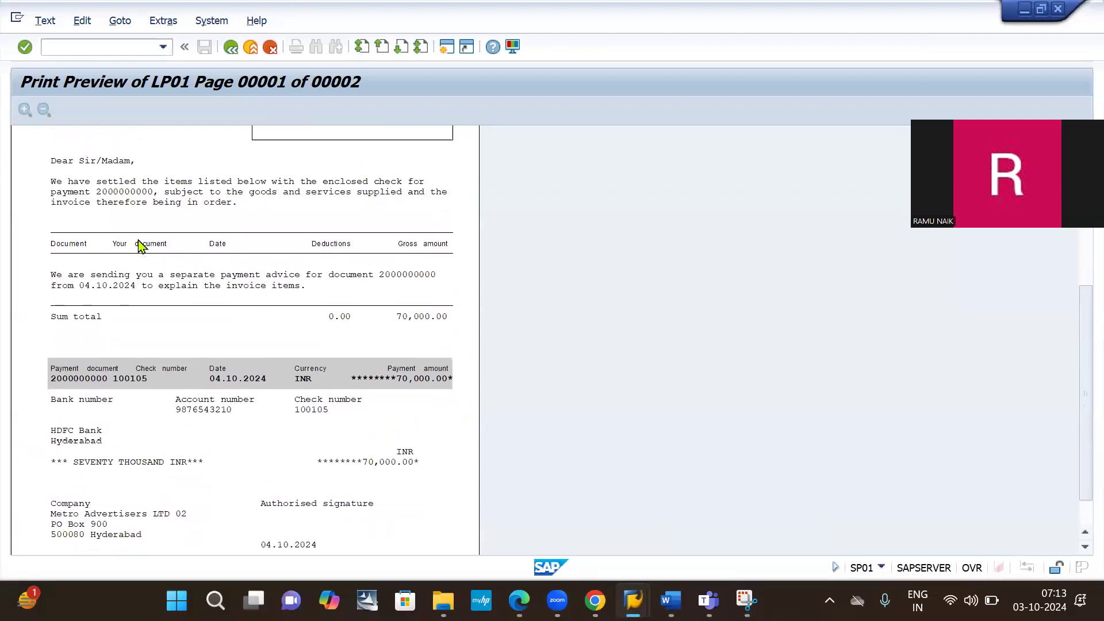
scroll(141, 248, "up", 7)
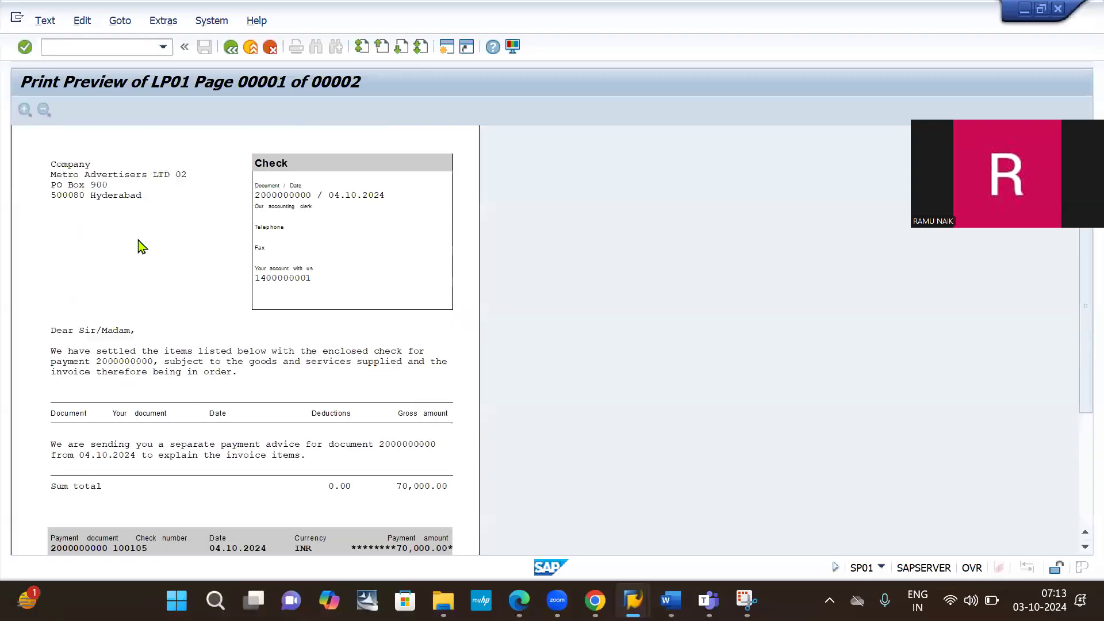
scroll(141, 247, "down", 2)
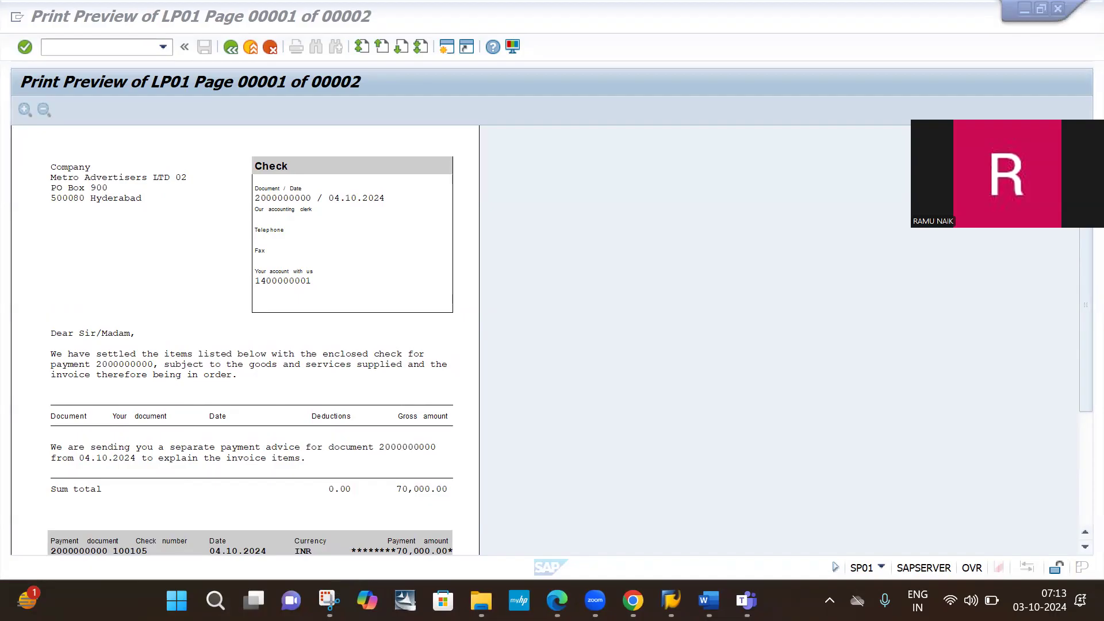
Capture the check print preview in Snipping Tool and paste it below the spool list screenshot in the Word notes
key("alt+Tab")
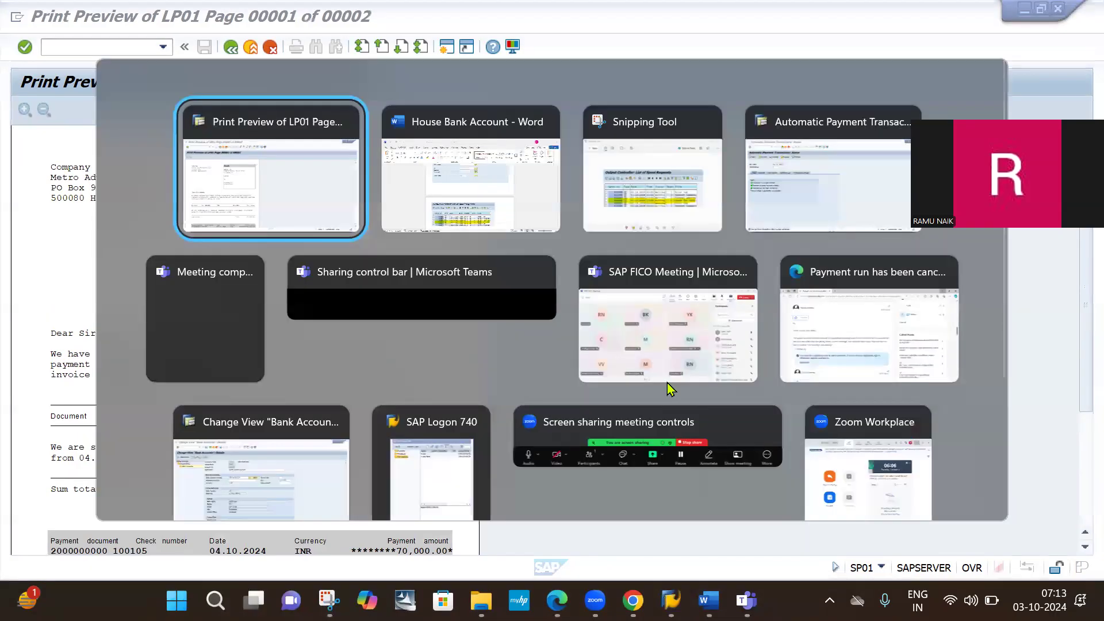
key("alt+Tab")
key("alt+Tab")
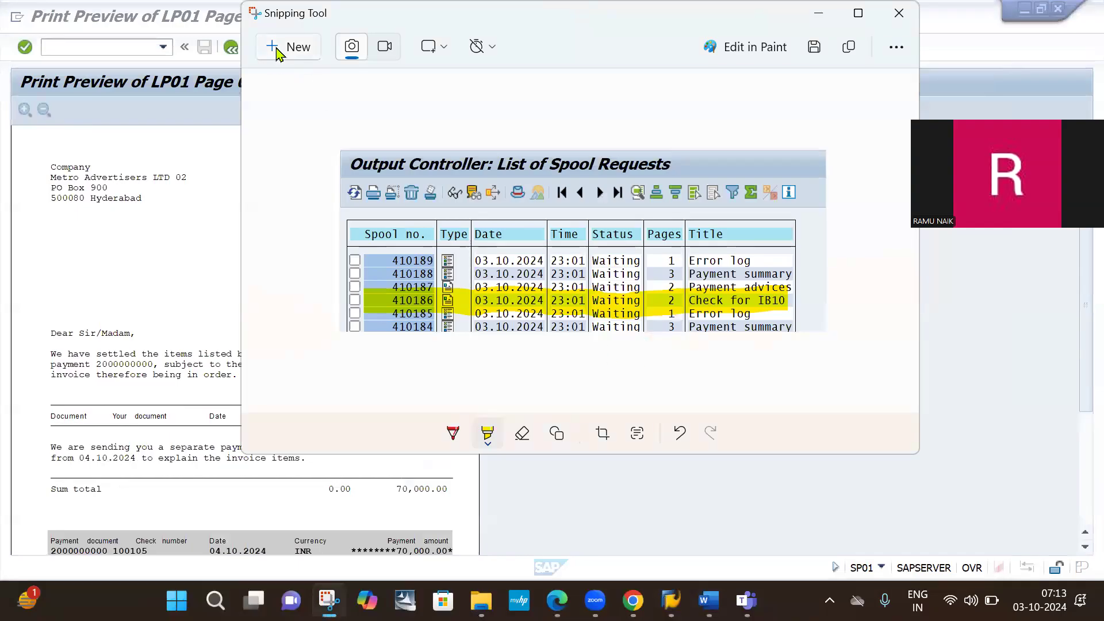
left_click(276, 50)
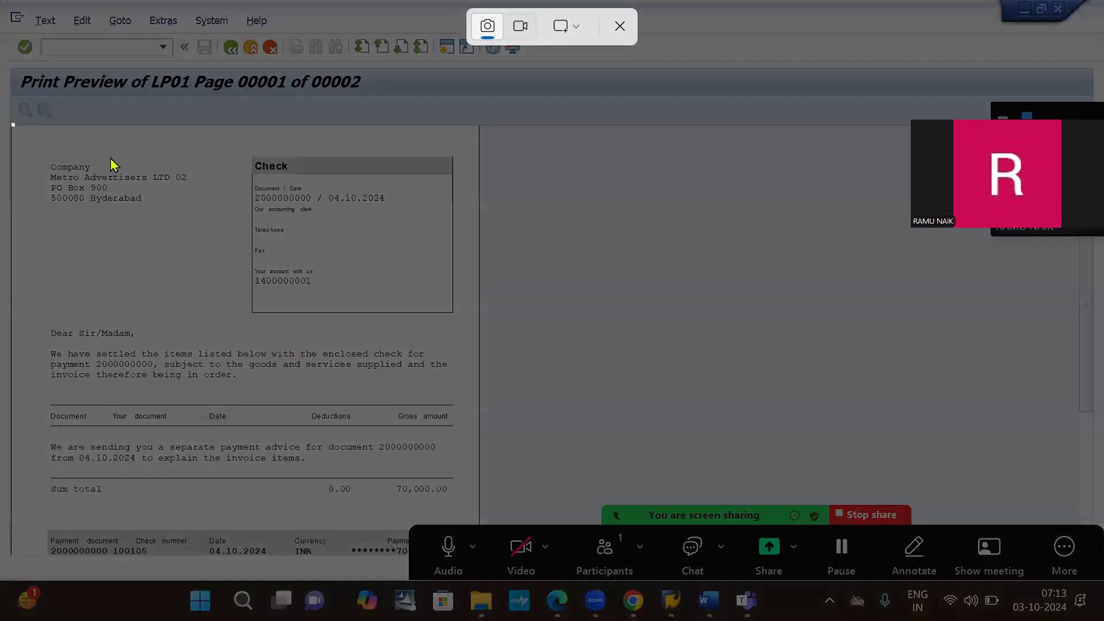
left_click_drag(13, 124, 439, 574)
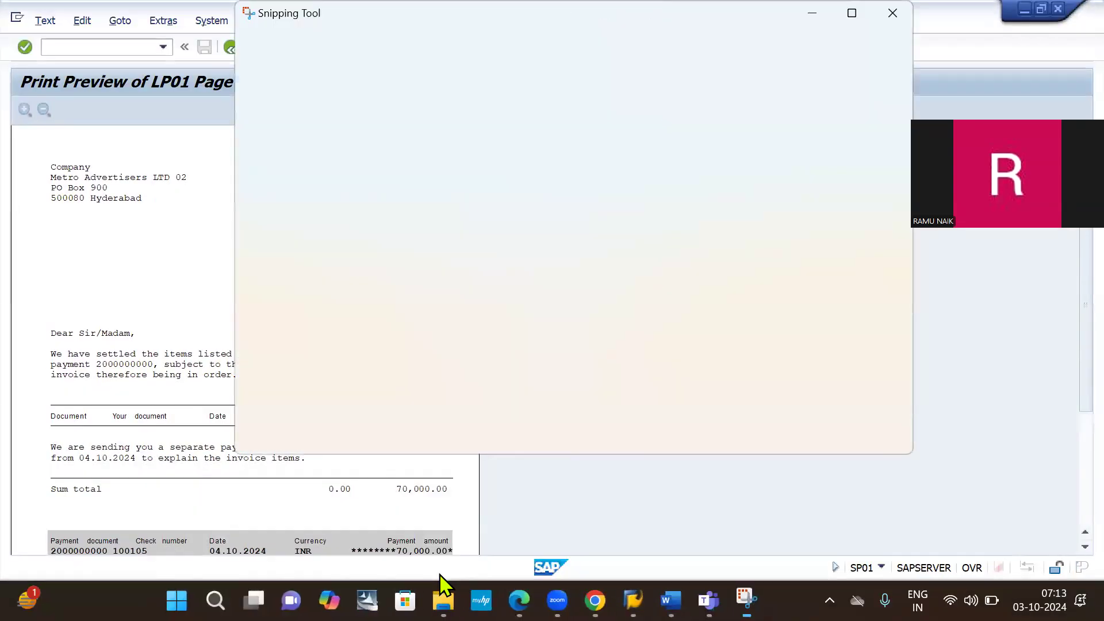
key("alt+Tab")
key("alt+Tab")
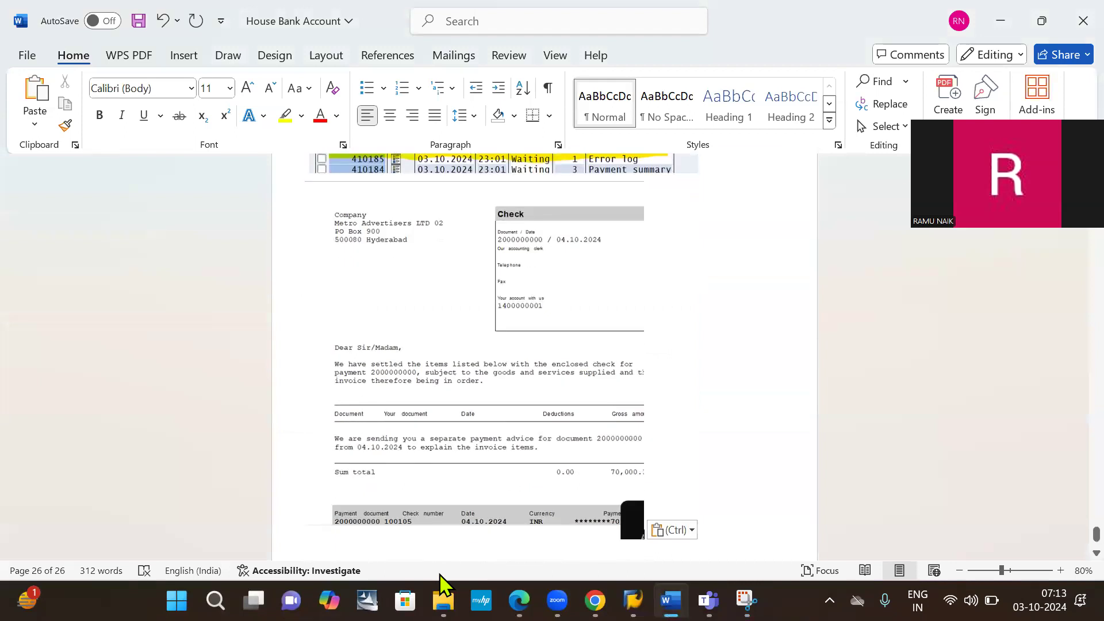
Switch to SAP, return to the spool request list, and view the attributes of Check for IB10 request 410182 before going back to the list
key("alt+Tab")
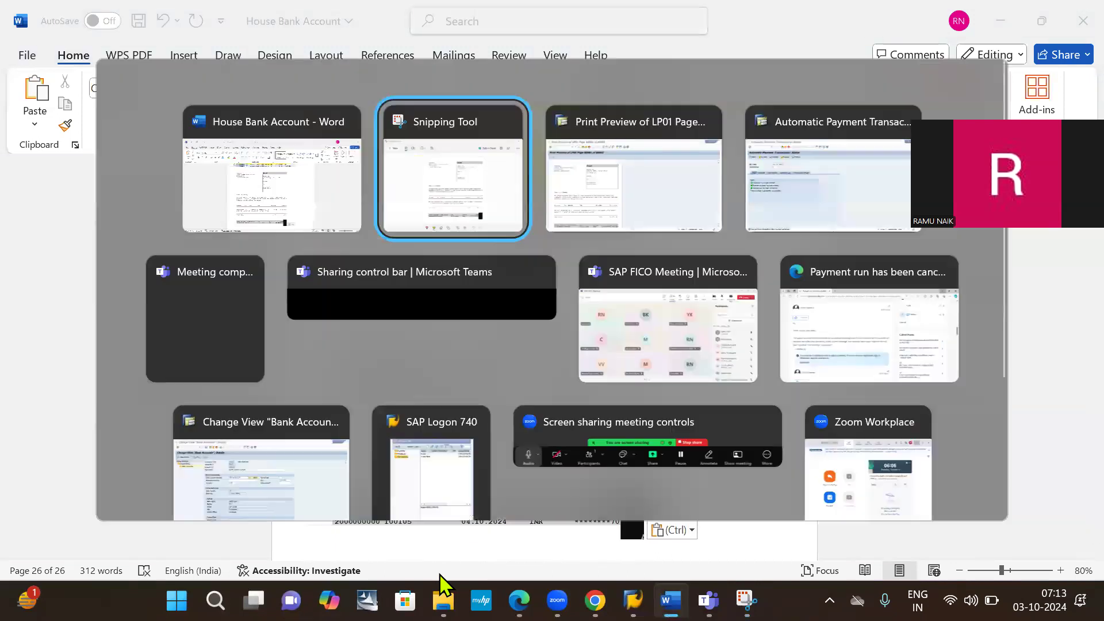
key("alt+Tab")
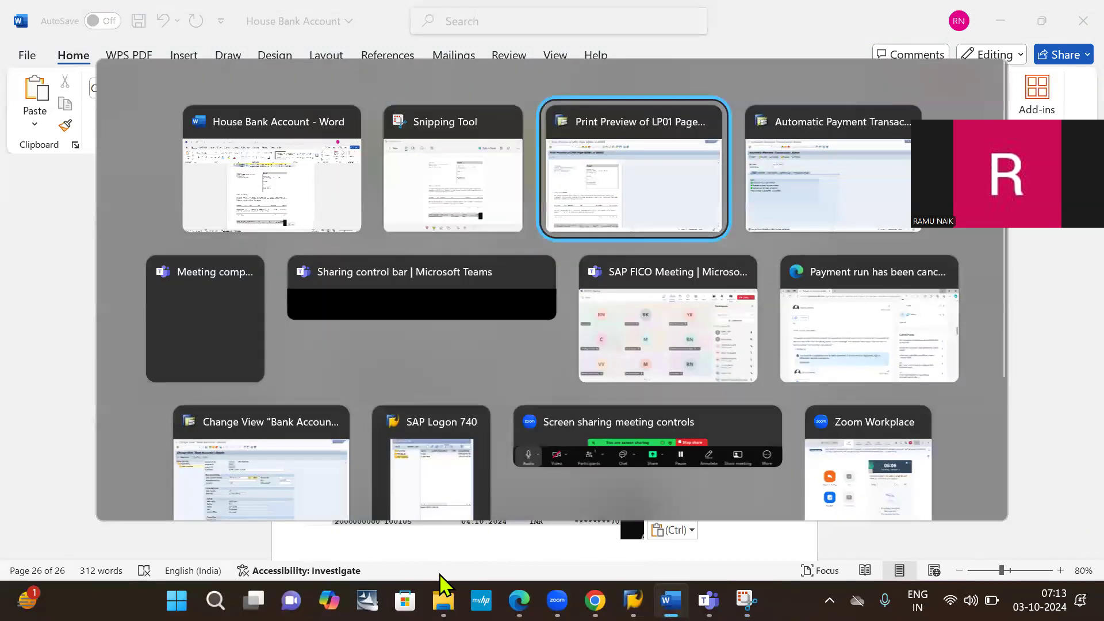
left_click(230, 46)
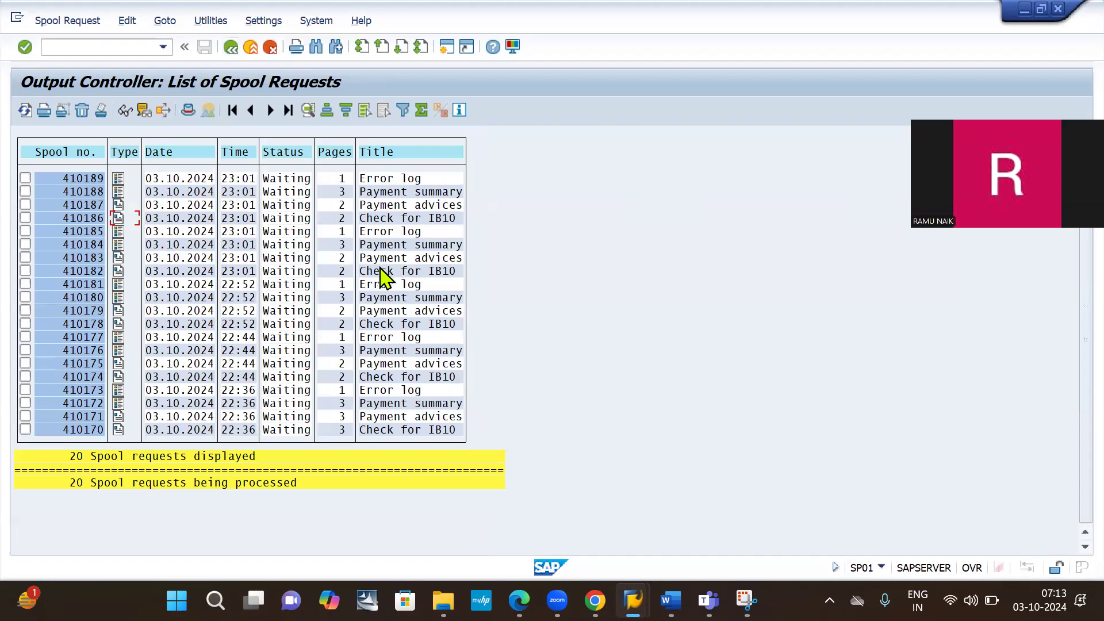
double_click(380, 271)
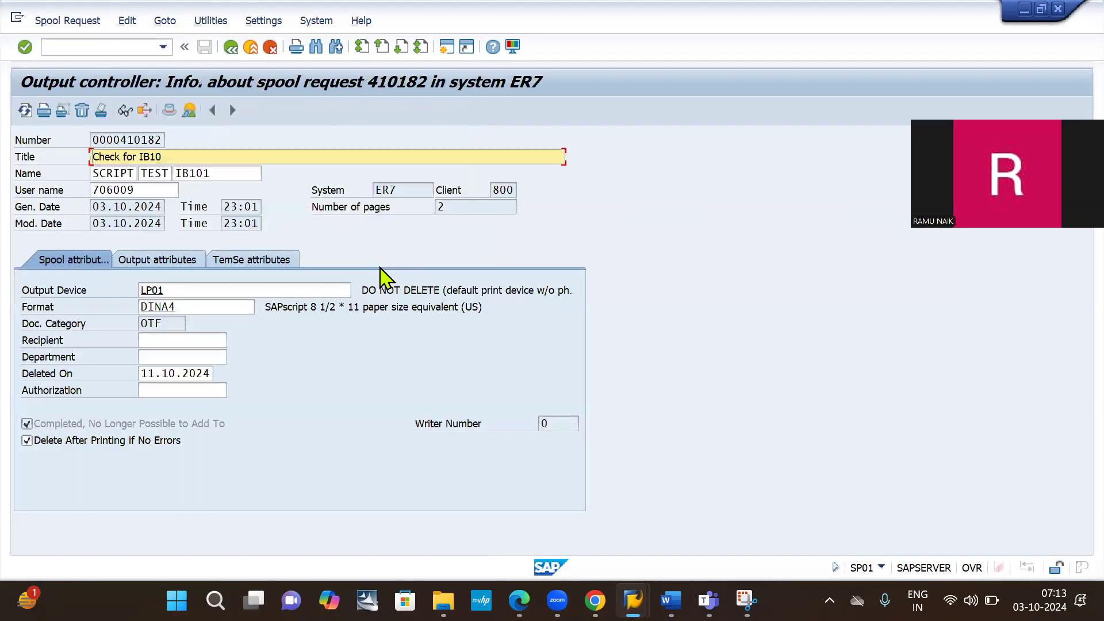
left_click(231, 48)
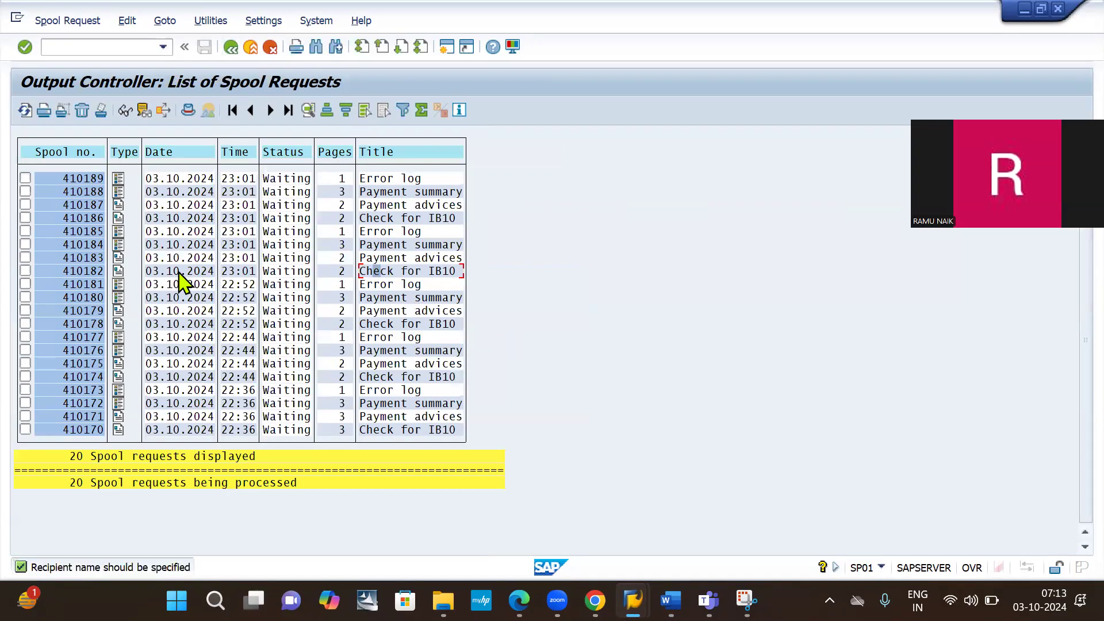
Open the print preview of the Check for IB10 spool request 410182 and review its proposal run check
left_click(119, 270)
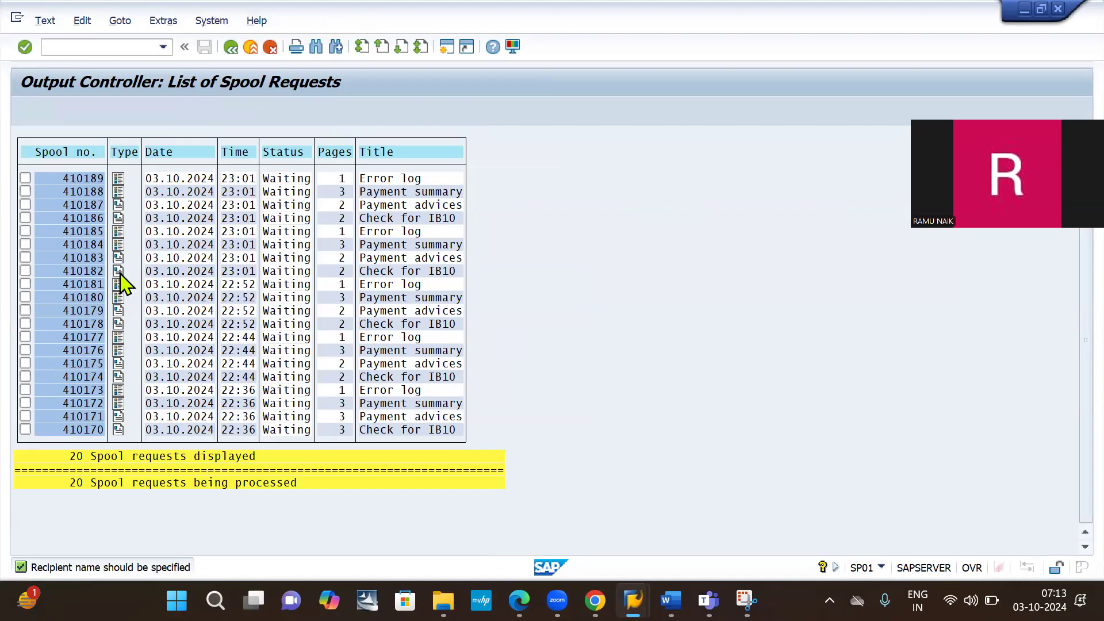
scroll(321, 499, "down", 4)
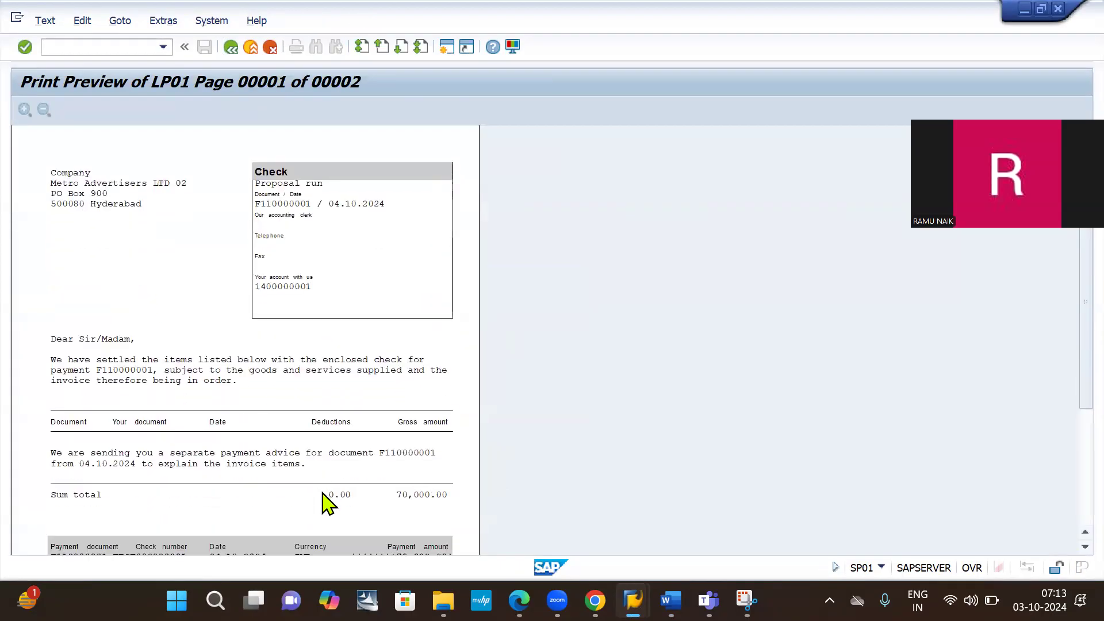
scroll(323, 503, "down", 8)
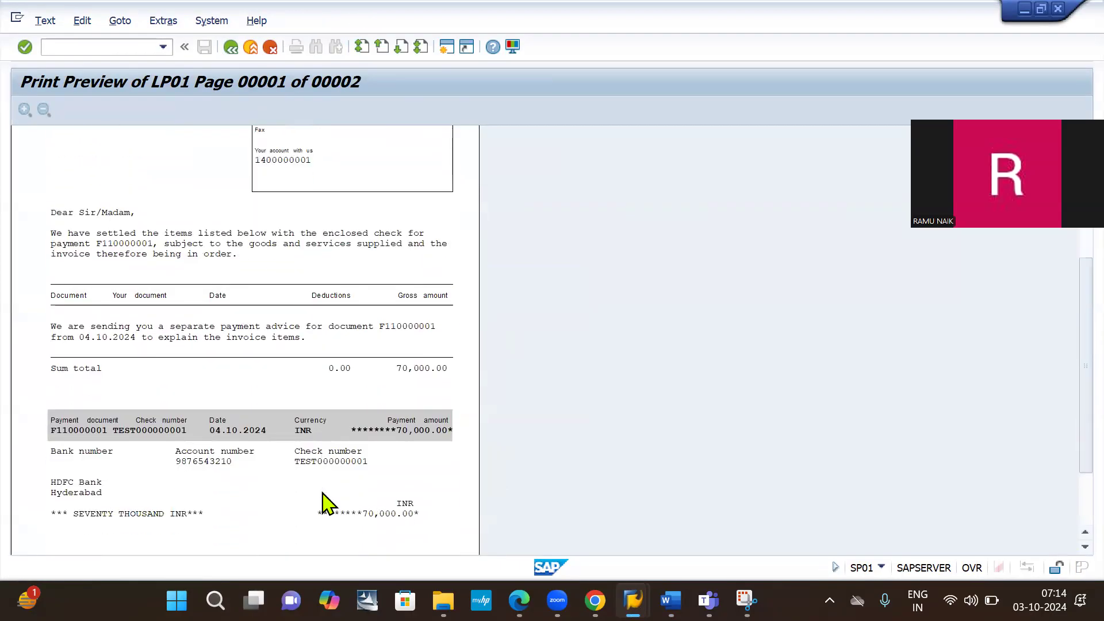
scroll(323, 503, "up", 9)
scroll(323, 503, "up", 3)
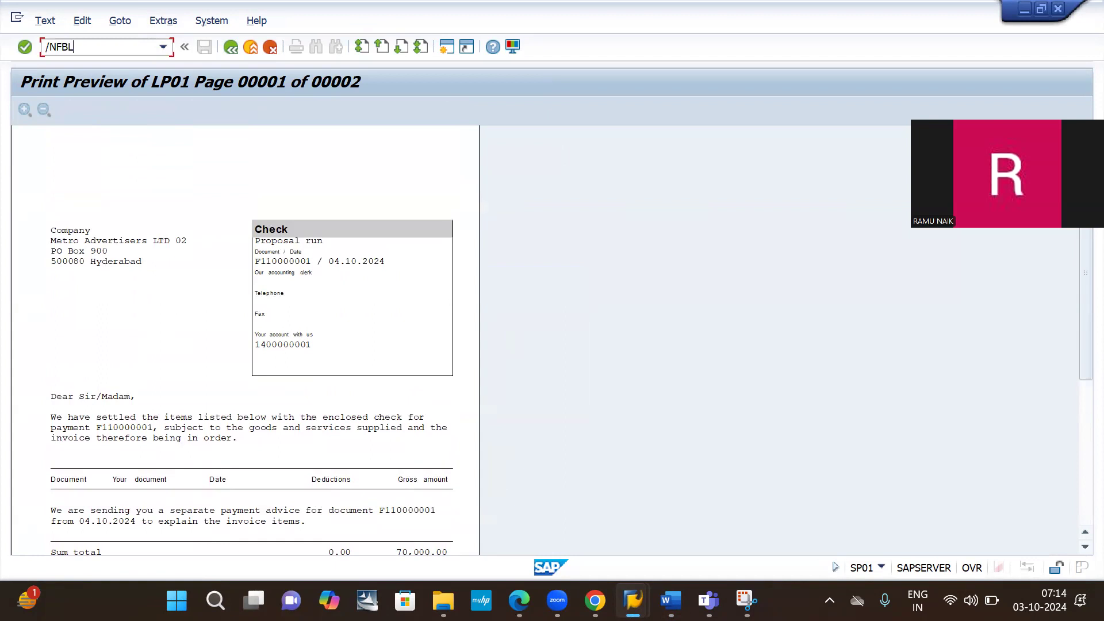
Start transaction FBL1N and display all line items of the preselected vendor in company code IB10
key("Return")
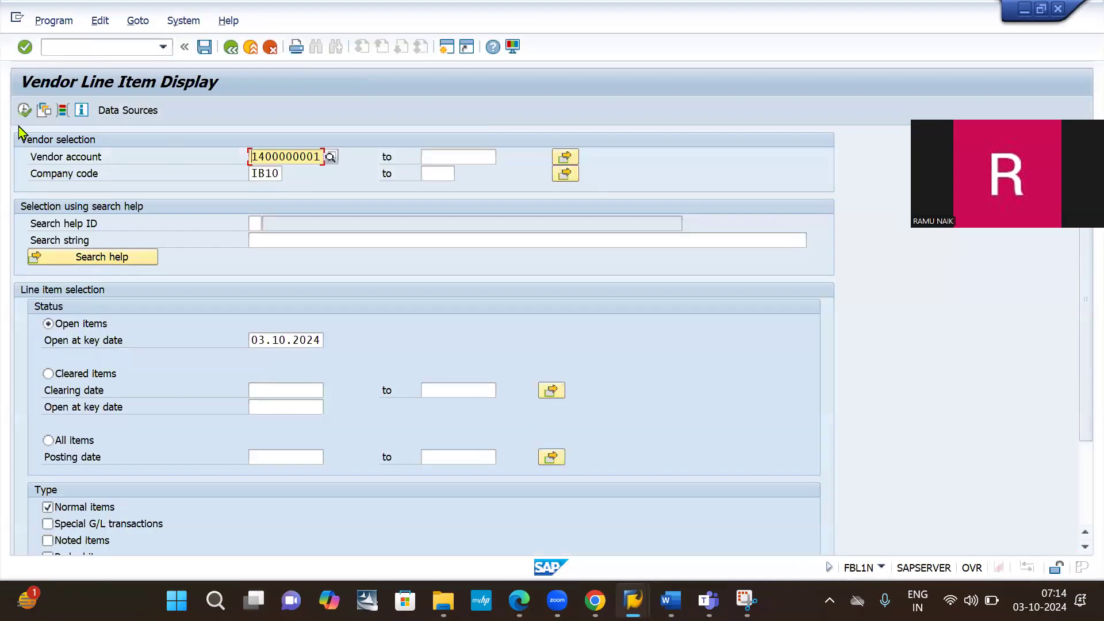
left_click(63, 441)
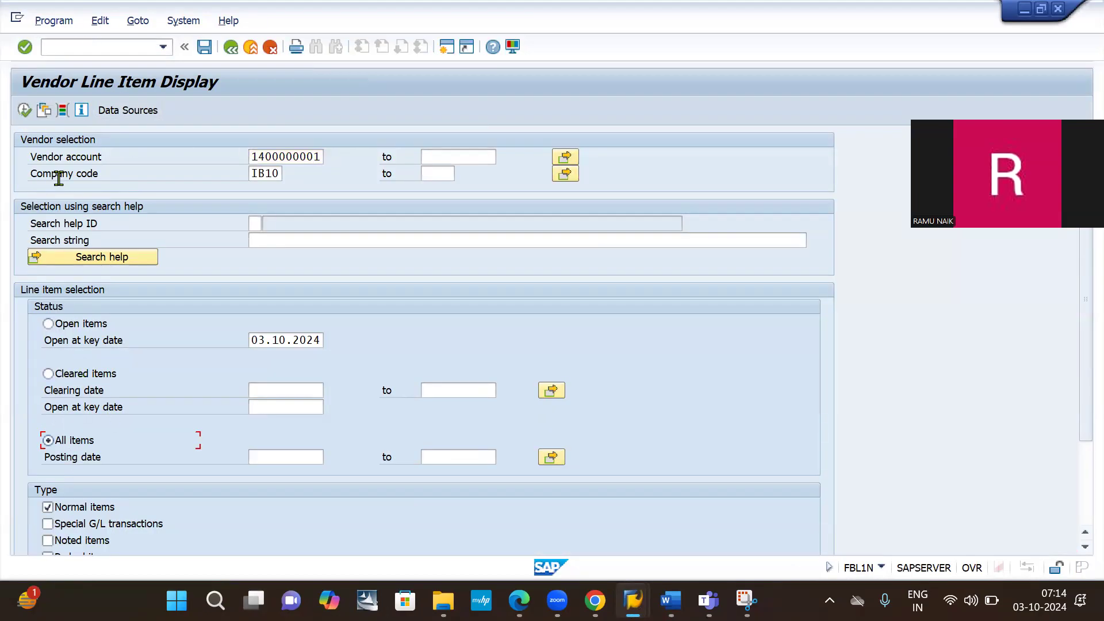
left_click(25, 110)
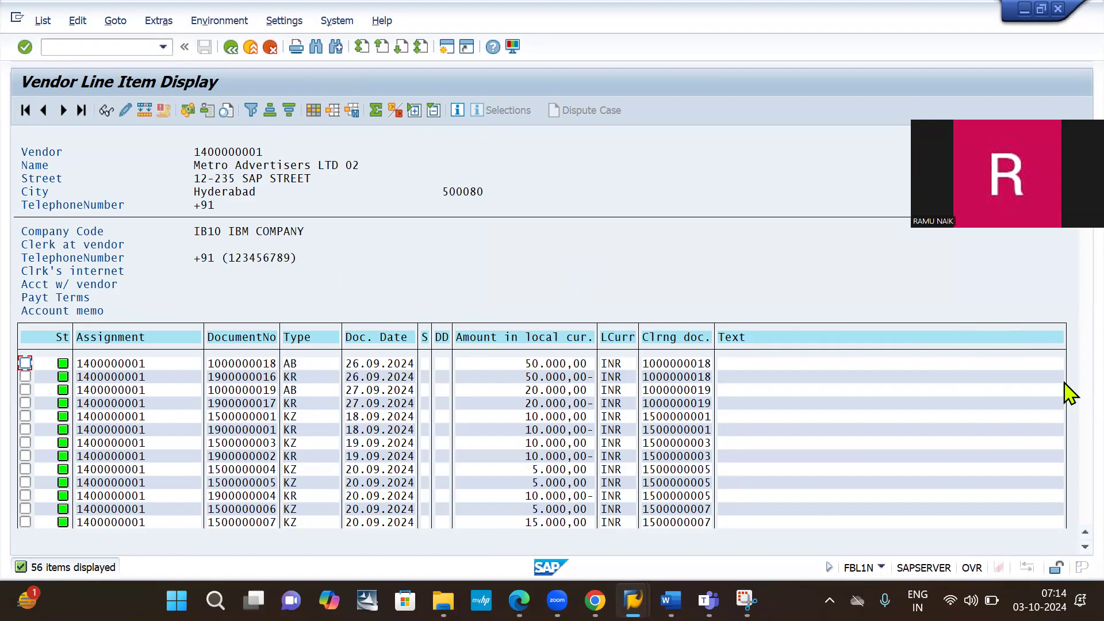
Switch to Microsoft Teams and leave the SAP FICO Meeting
key("alt+Tab")
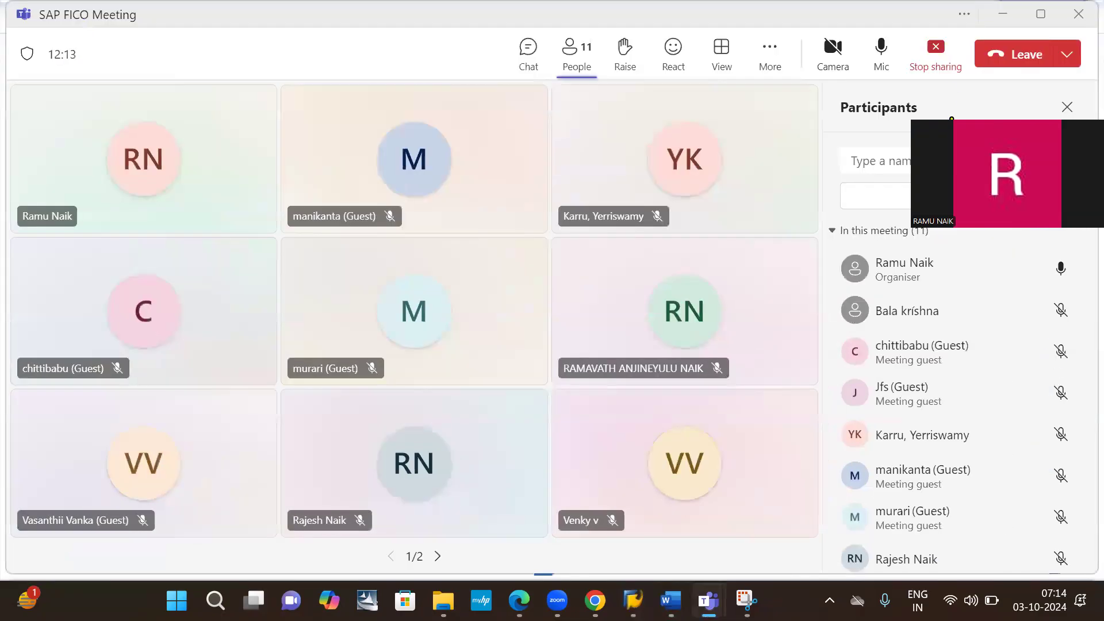
left_click(1017, 60)
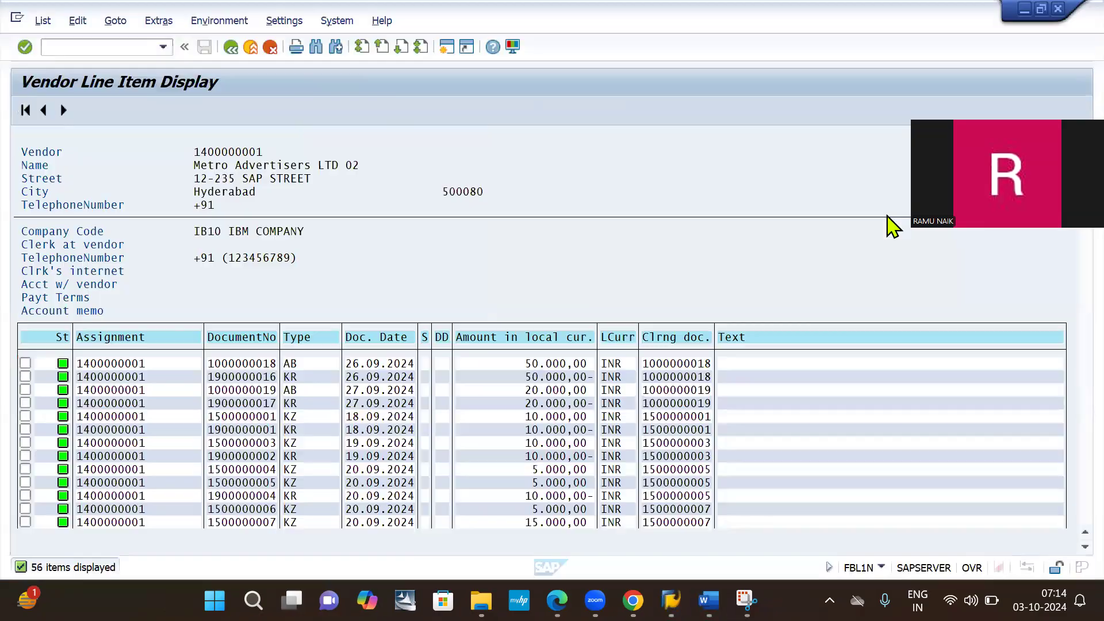
Switch to the House Bank Account document in Word and save it
key("ctrl+alt+Tab")
key("Right")
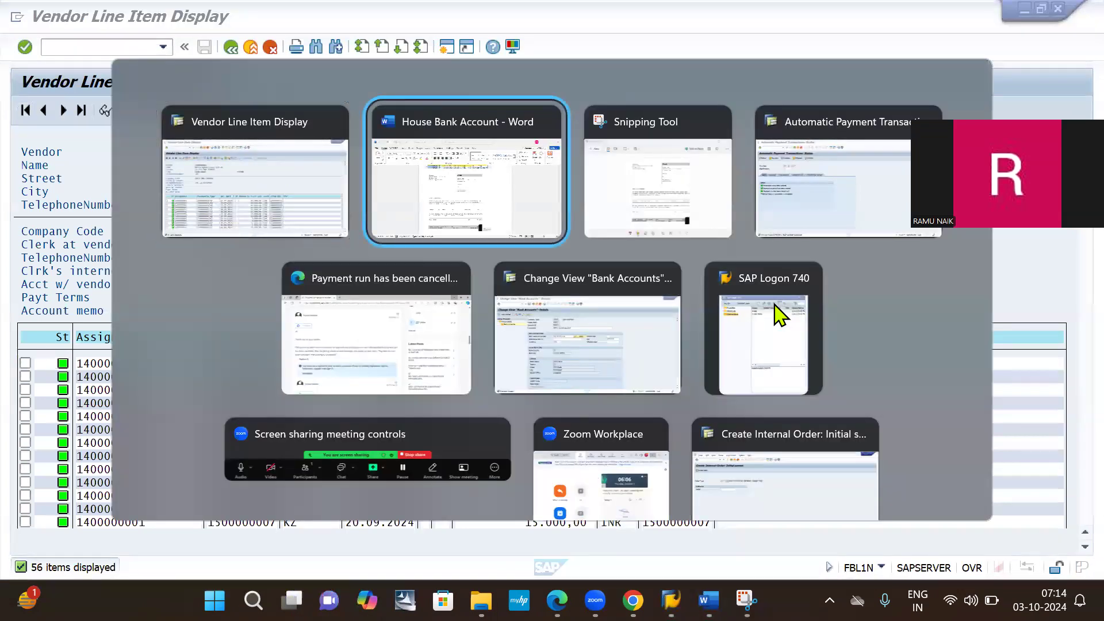
key("Return")
key("ctrl+s")
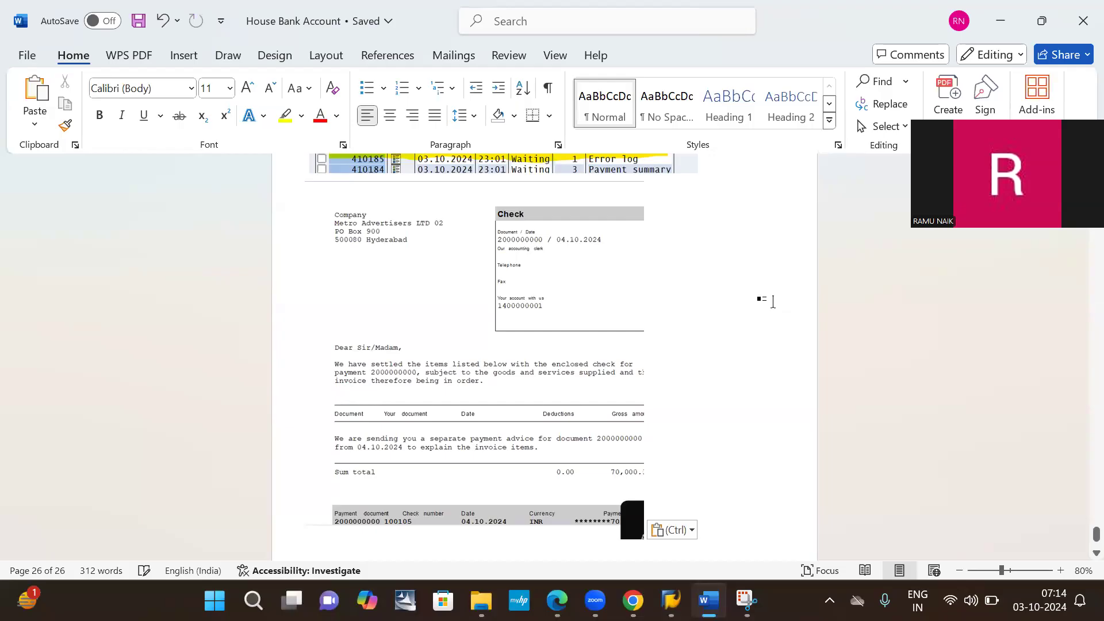